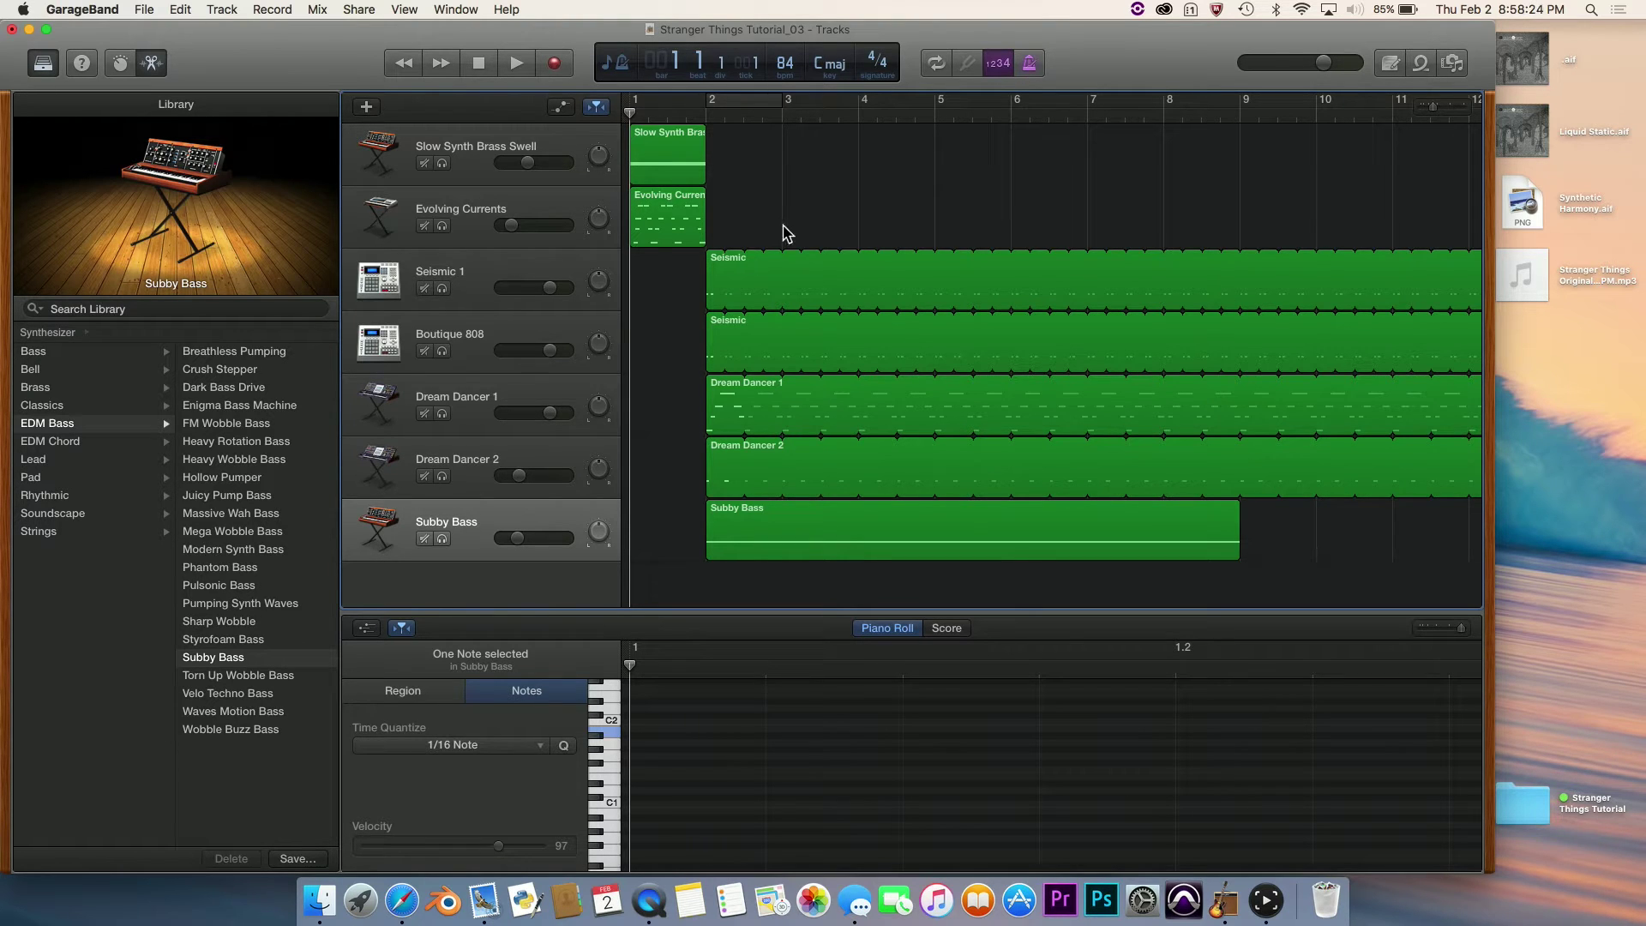
Play the arrangement from bar 1, stop it, and place the playhead at the start of bar 4.
key("space")
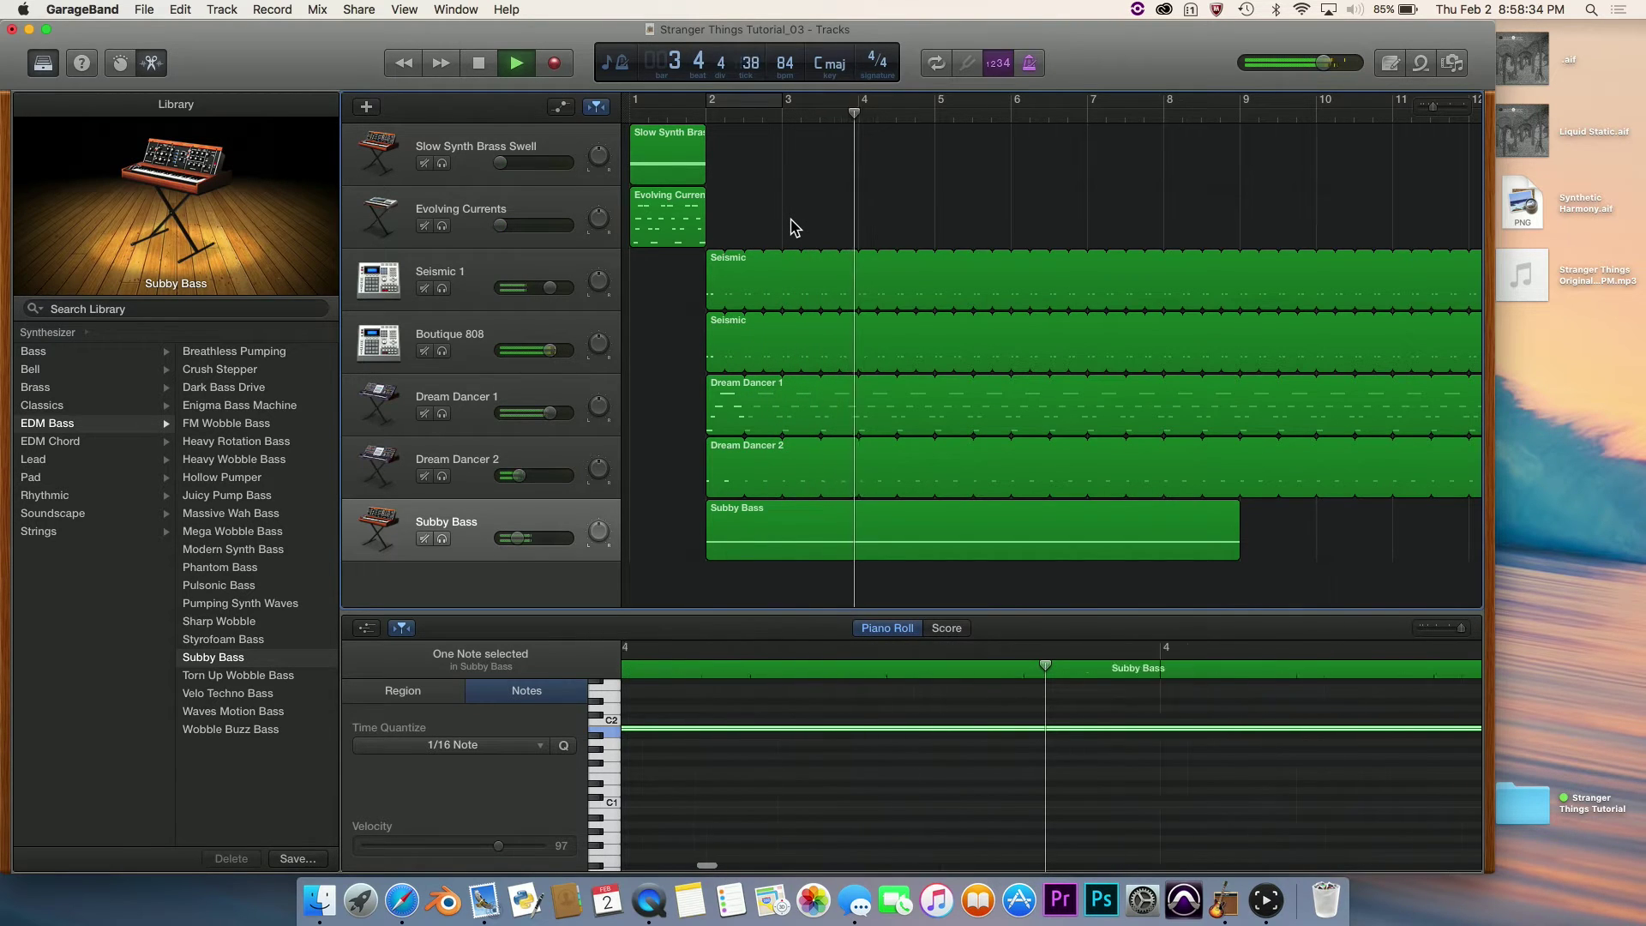
key("space")
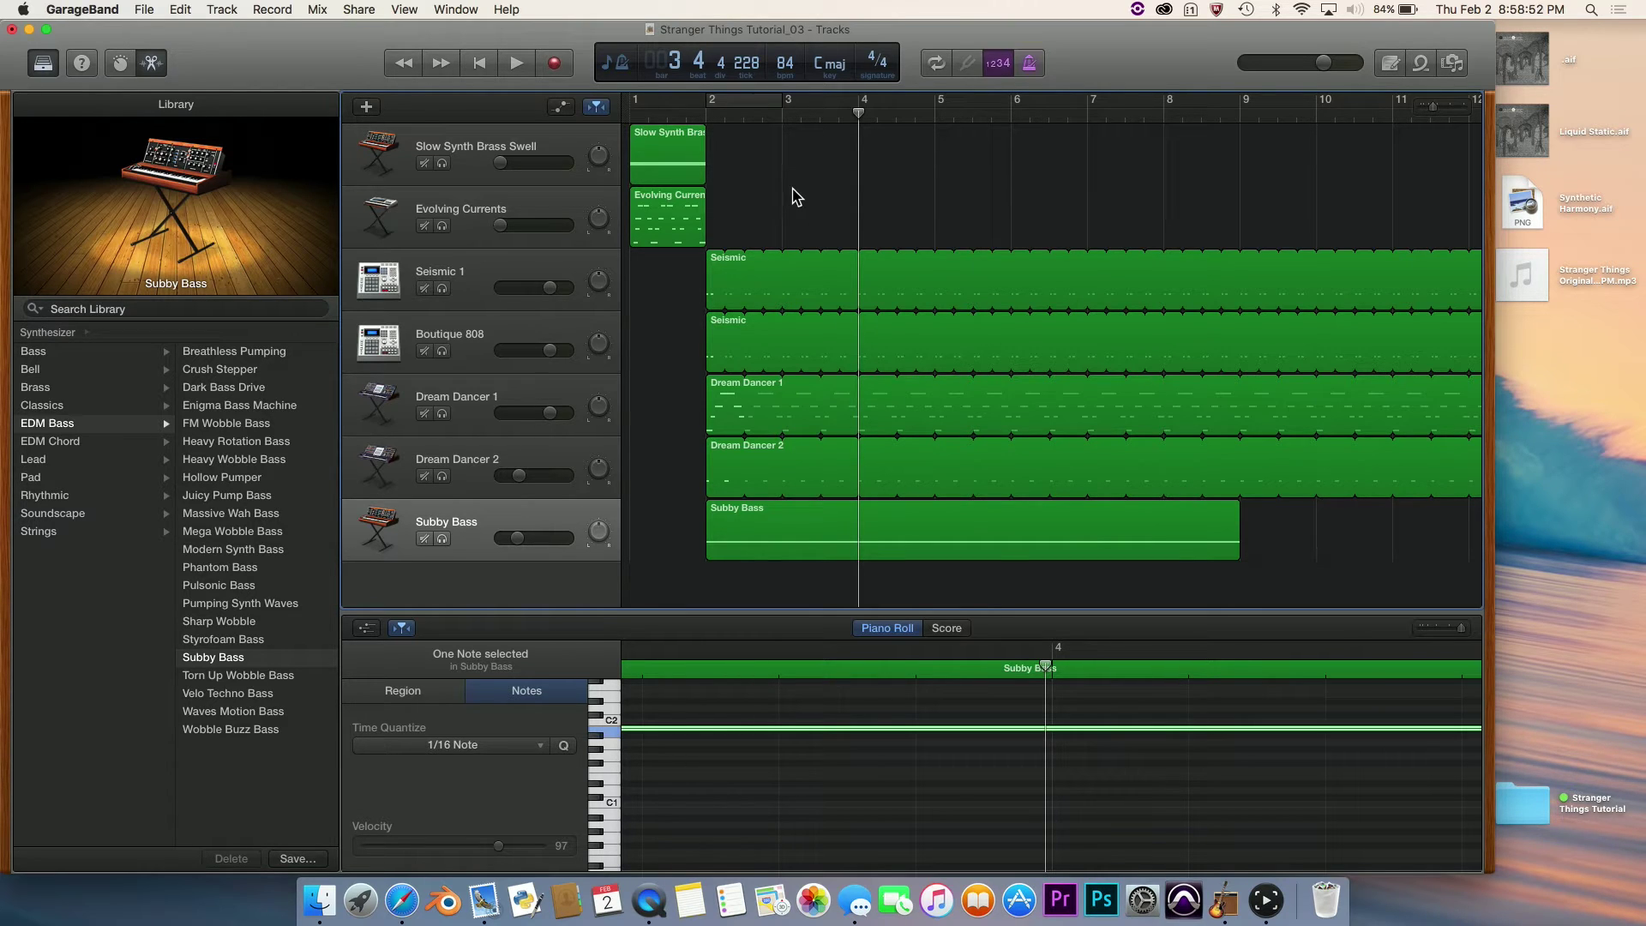
left_click(726, 525)
left_click(688, 522)
left_click(860, 110)
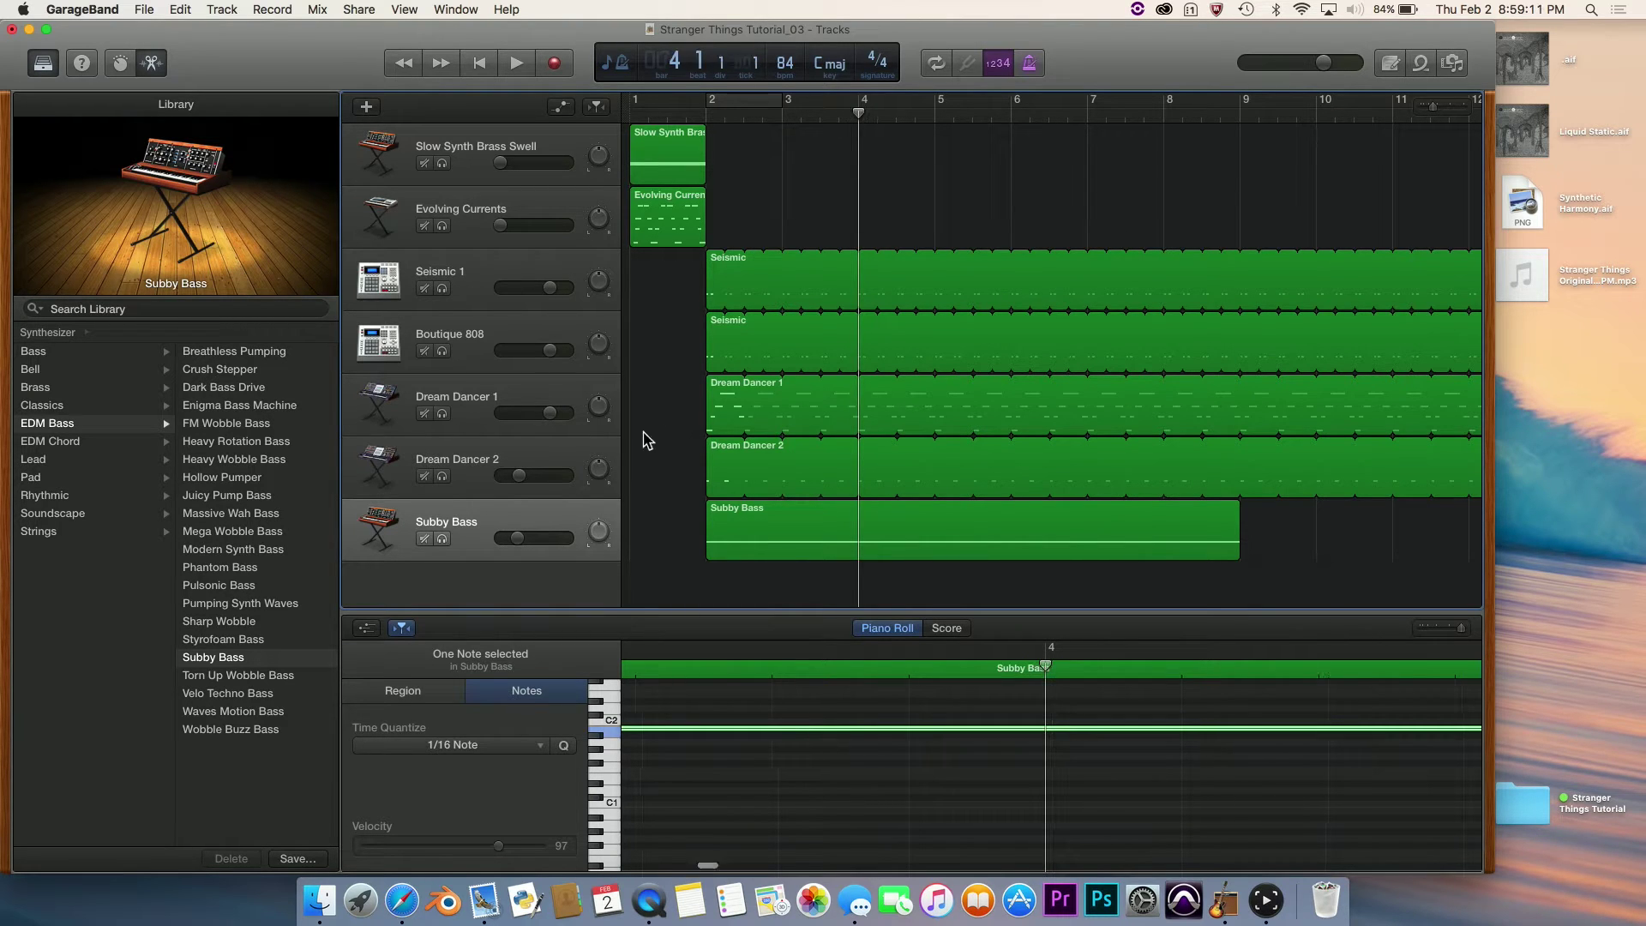
Add a new software instrument track below the Subby Bass track.
left_click(484, 529)
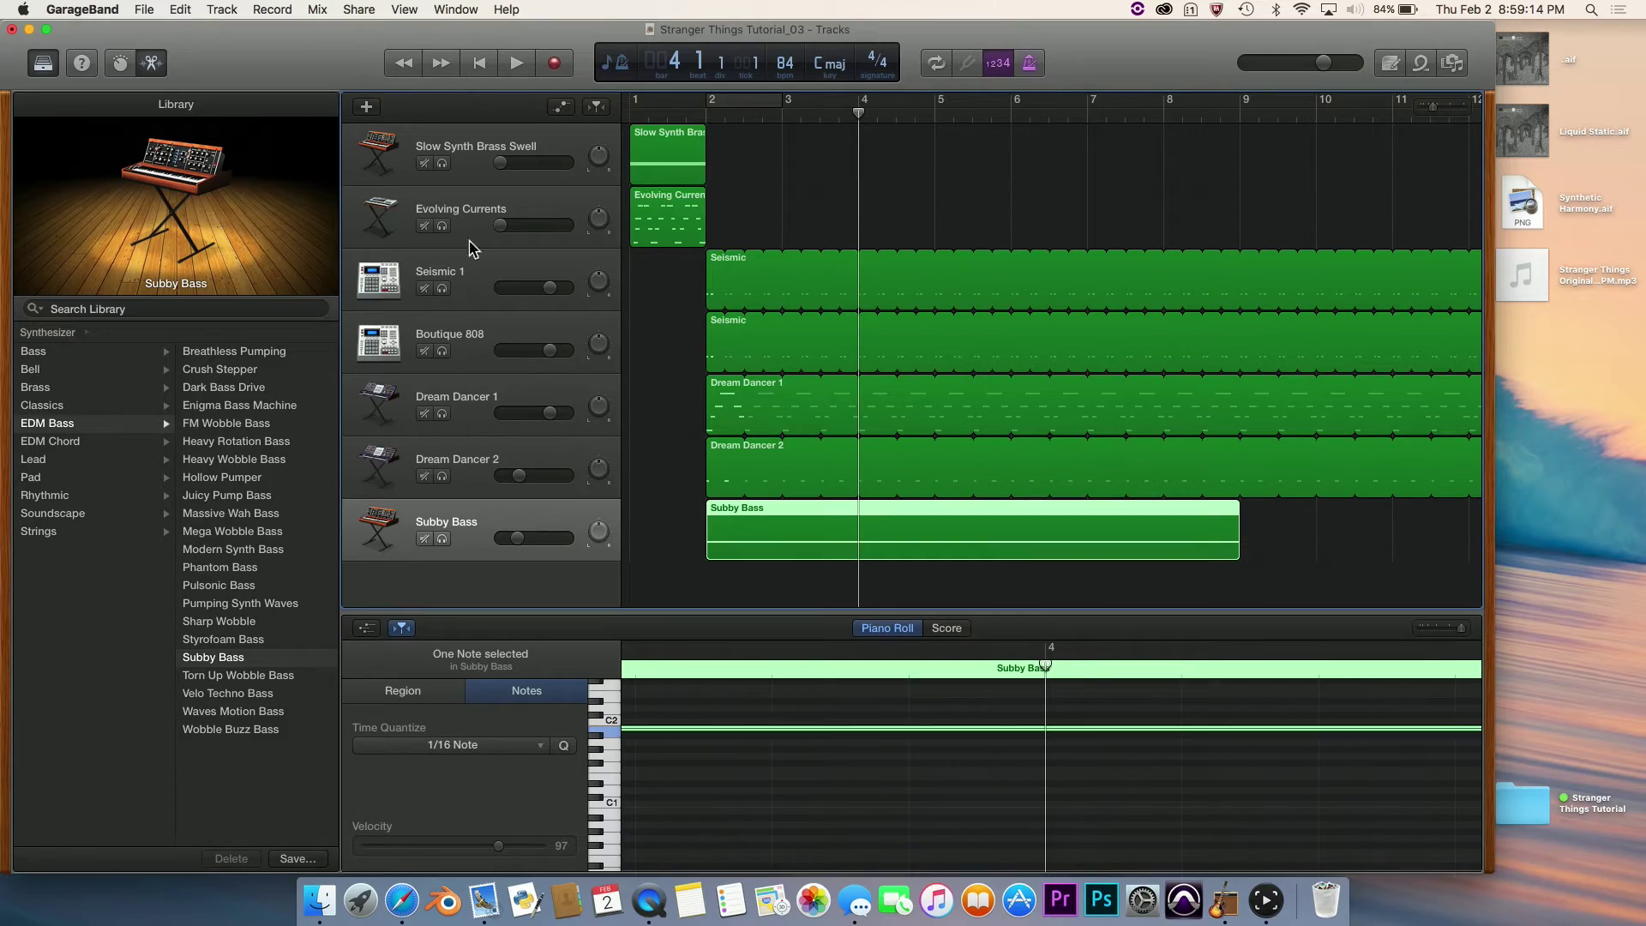
left_click(367, 108)
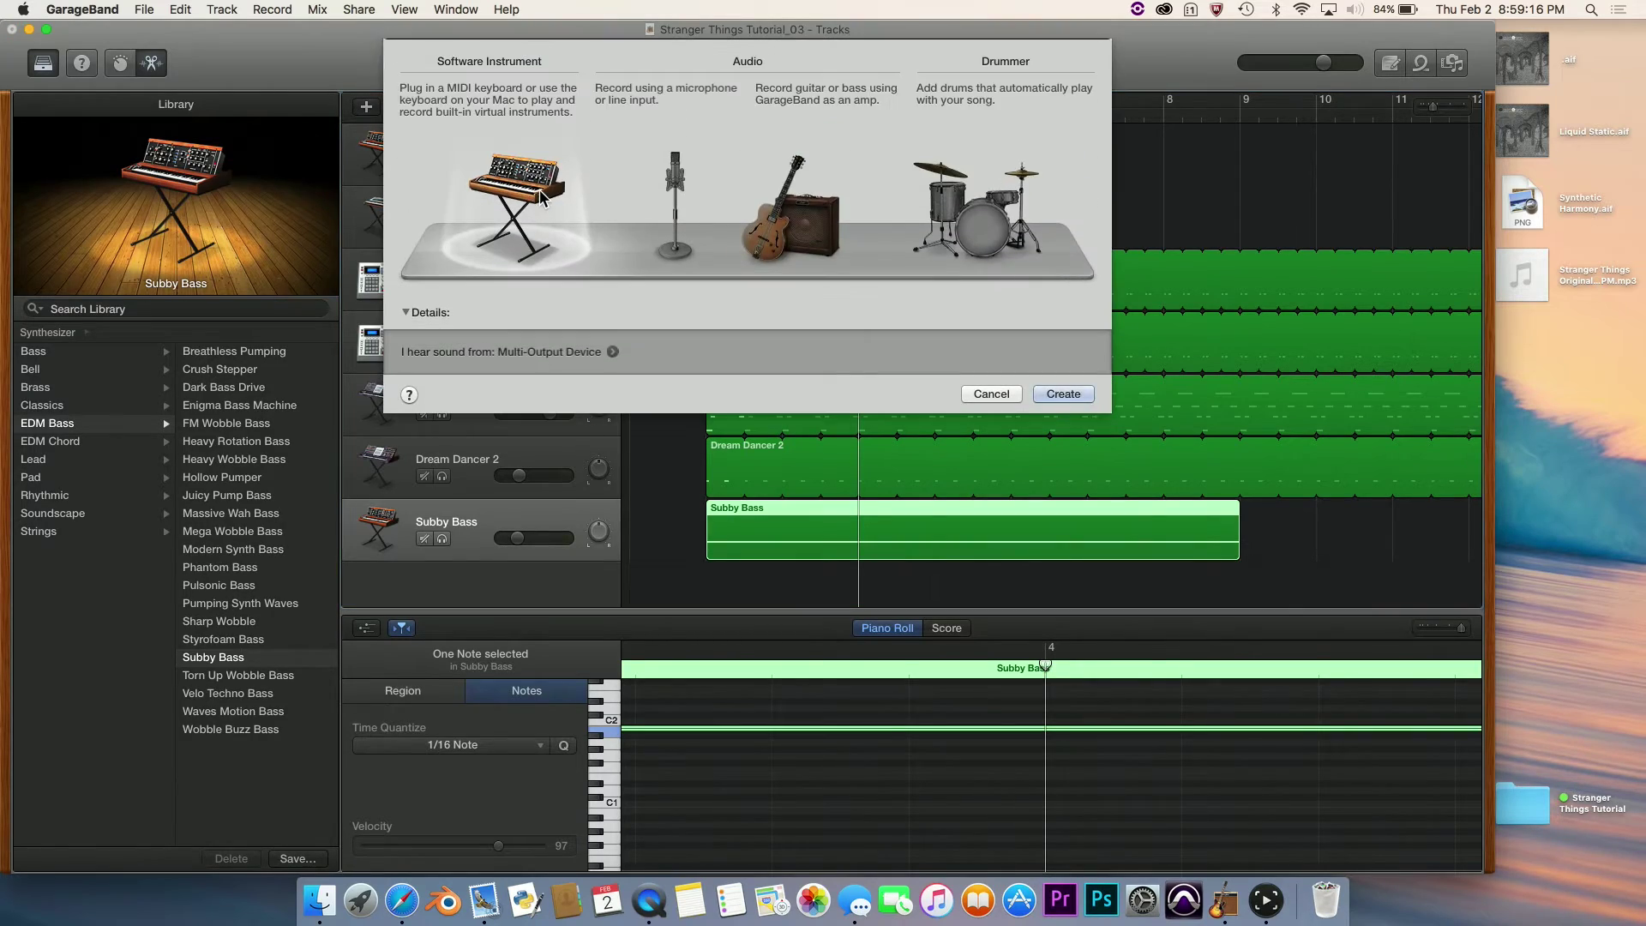
key("Return")
Search the sound library for "Massive" and assign the Massive Trance Pad patch to the new track.
left_click(236, 309)
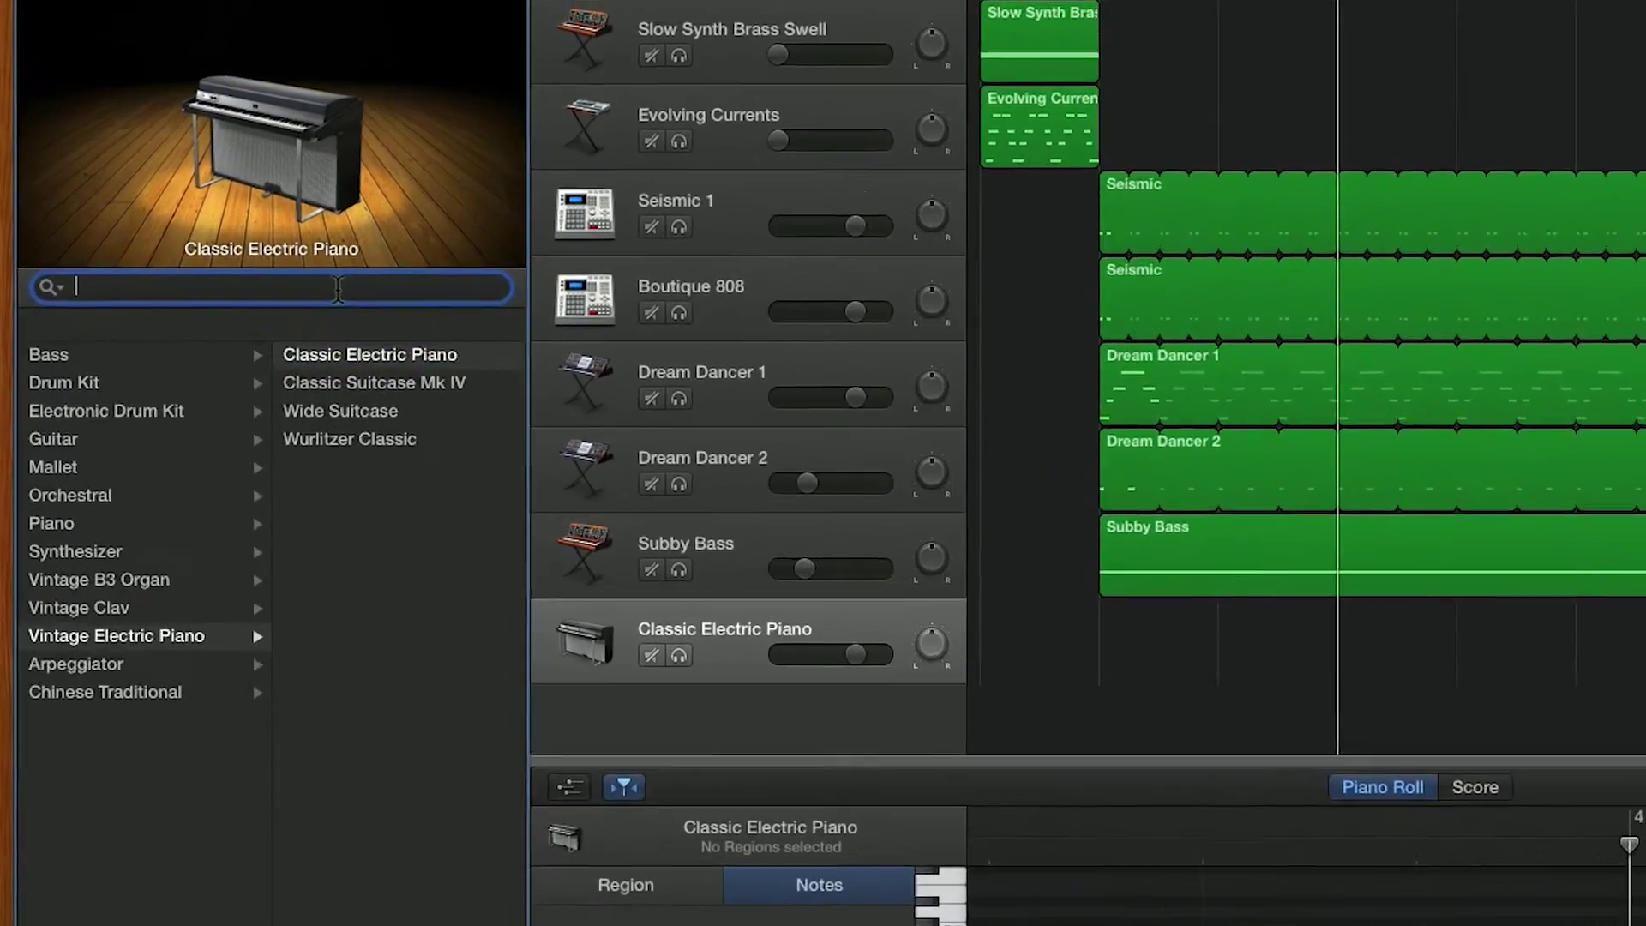
type("Master")
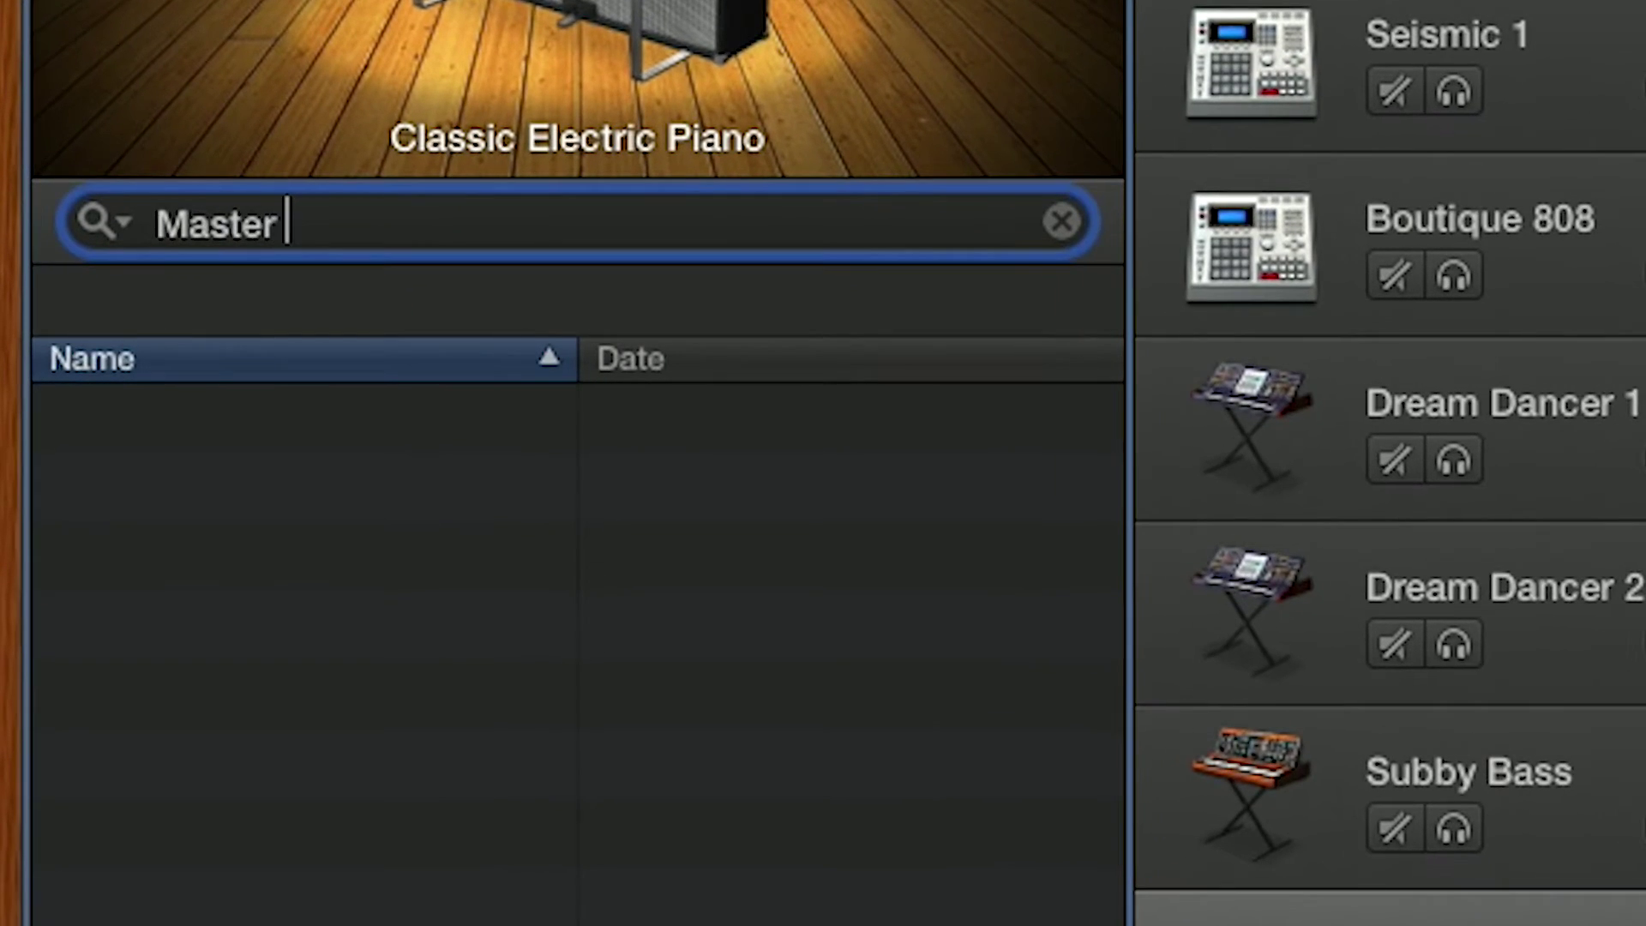
key("BackSpace")
key("BackSpace")
key("BackSpace")
key("BackSpace")
type("sive")
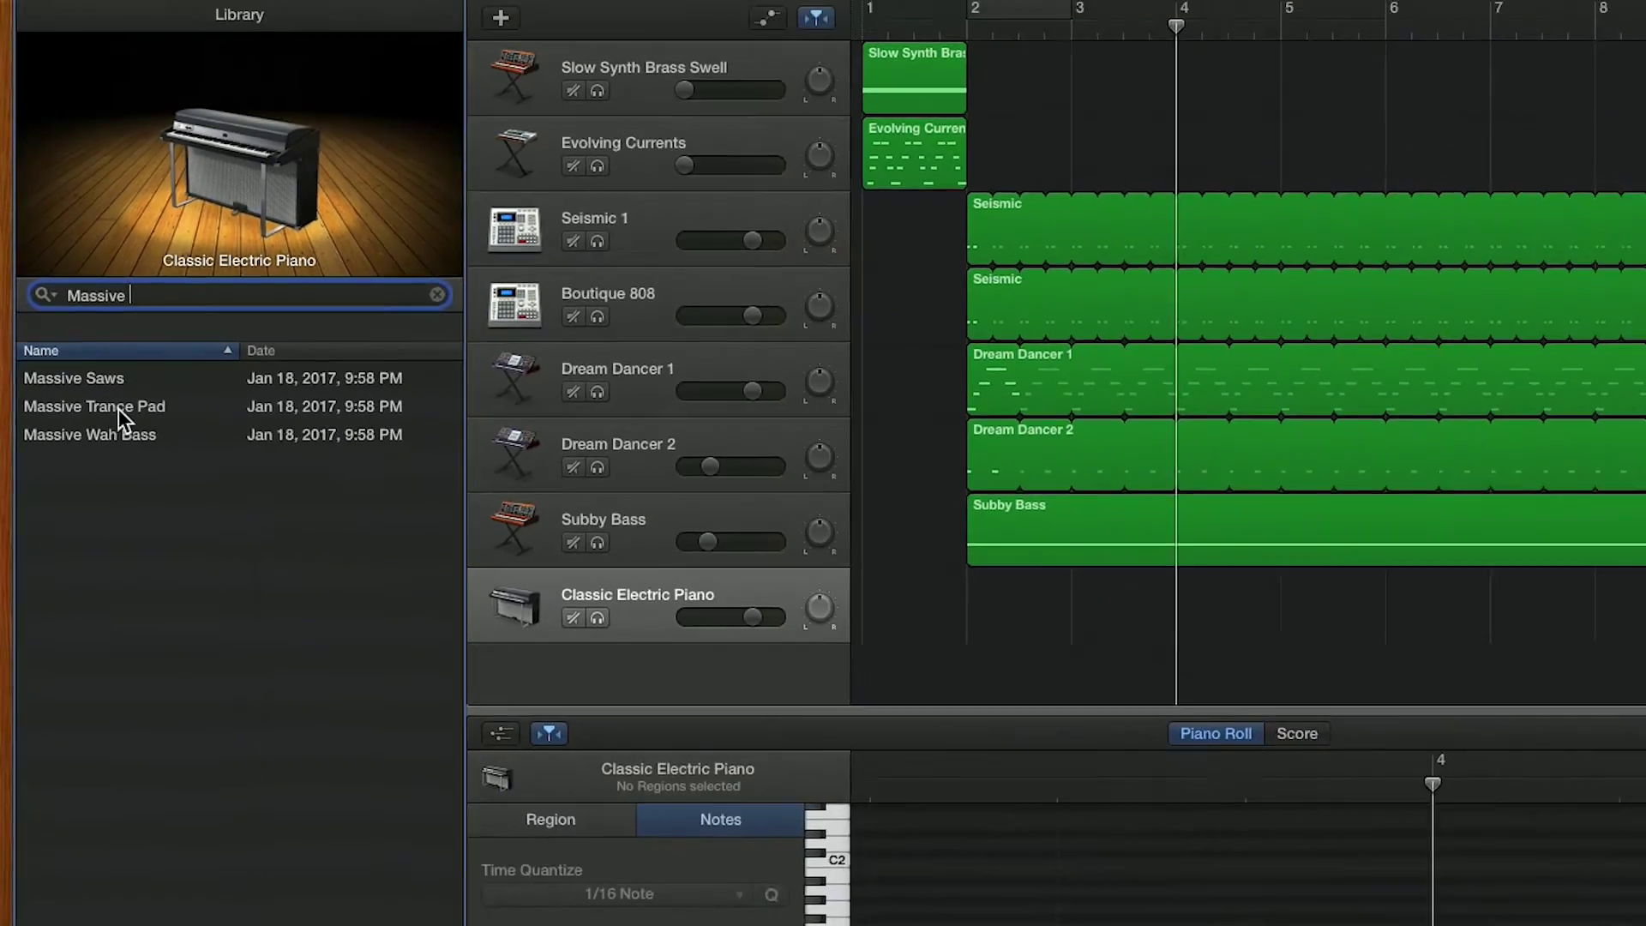
left_click(258, 489)
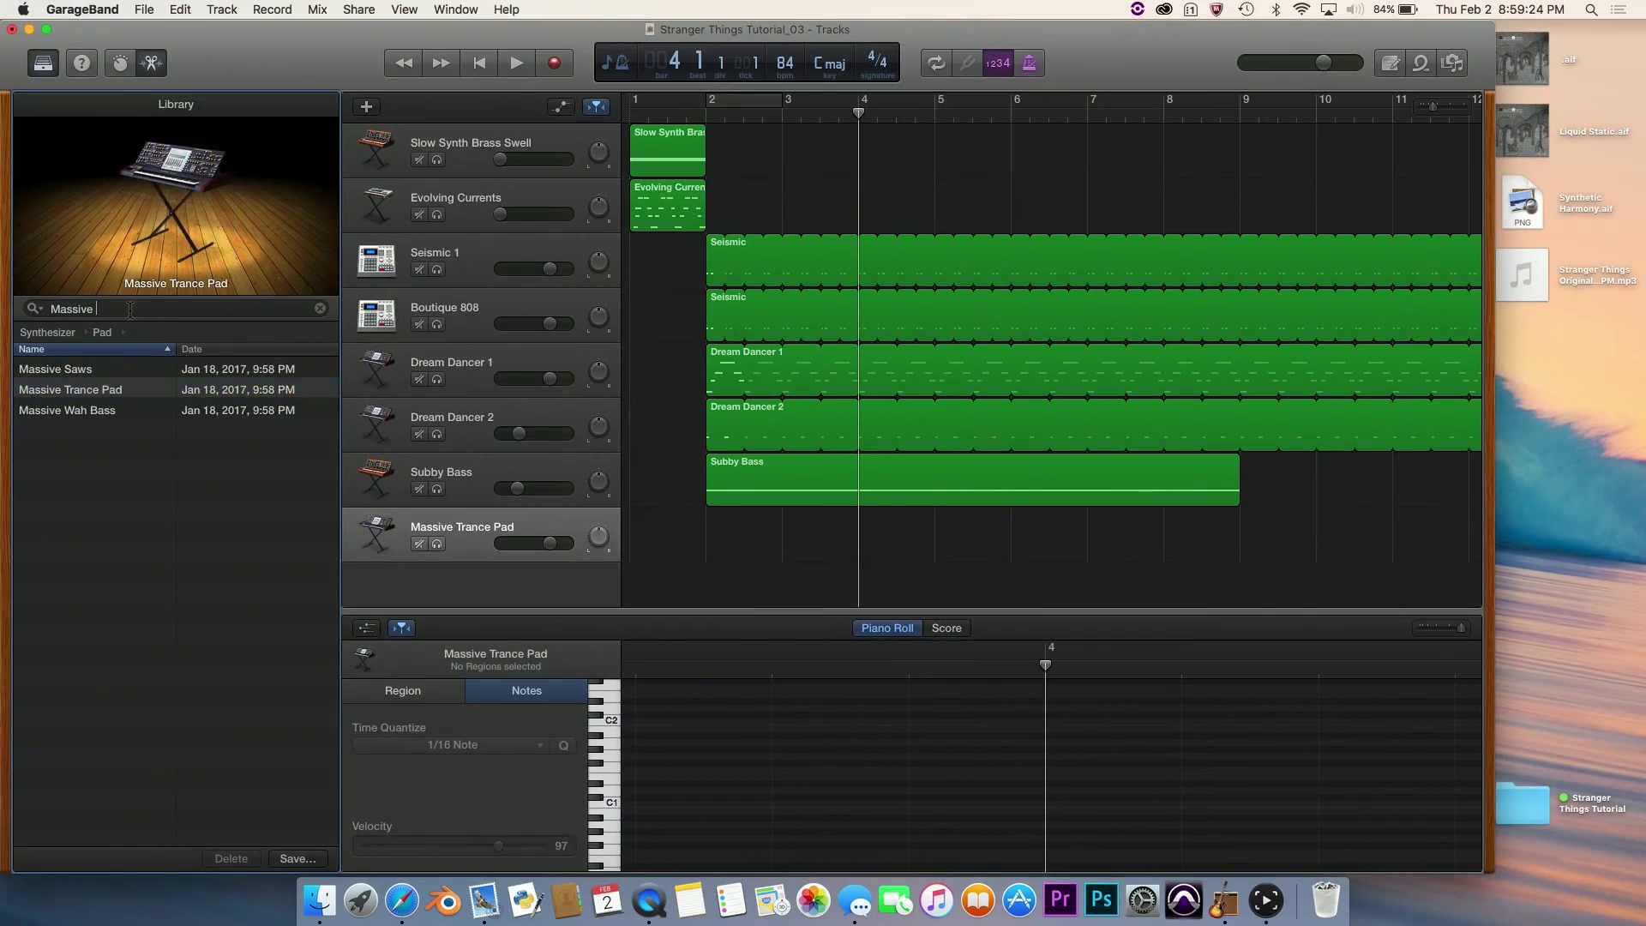
left_click(138, 309)
type("tranc")
left_click(123, 370)
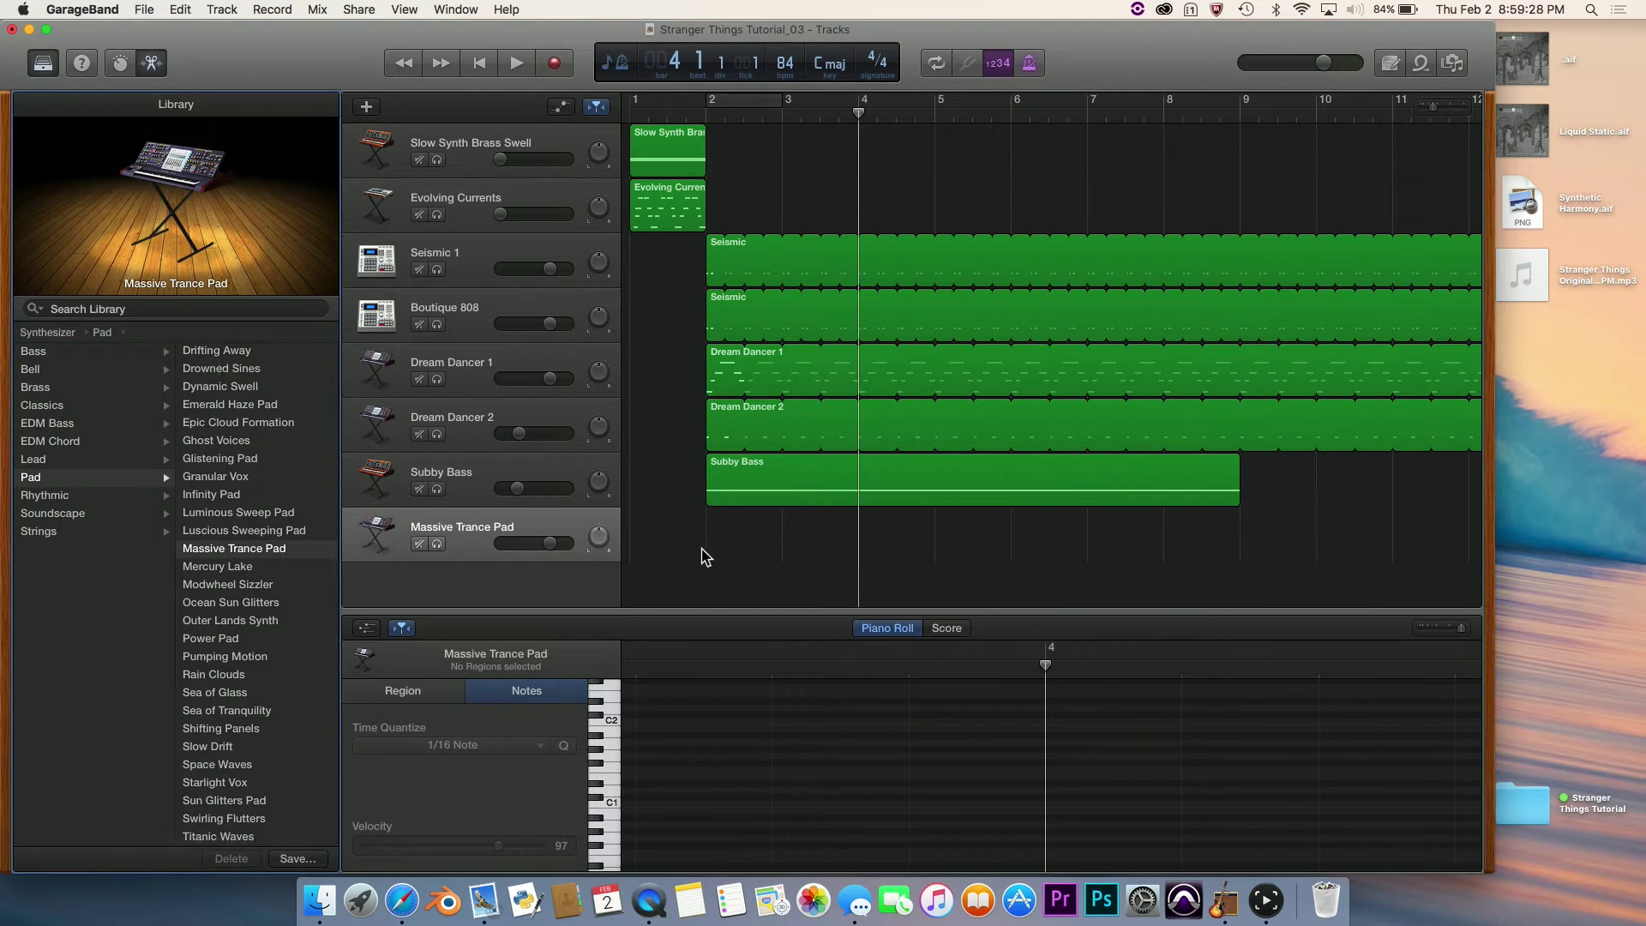
left_click(524, 525)
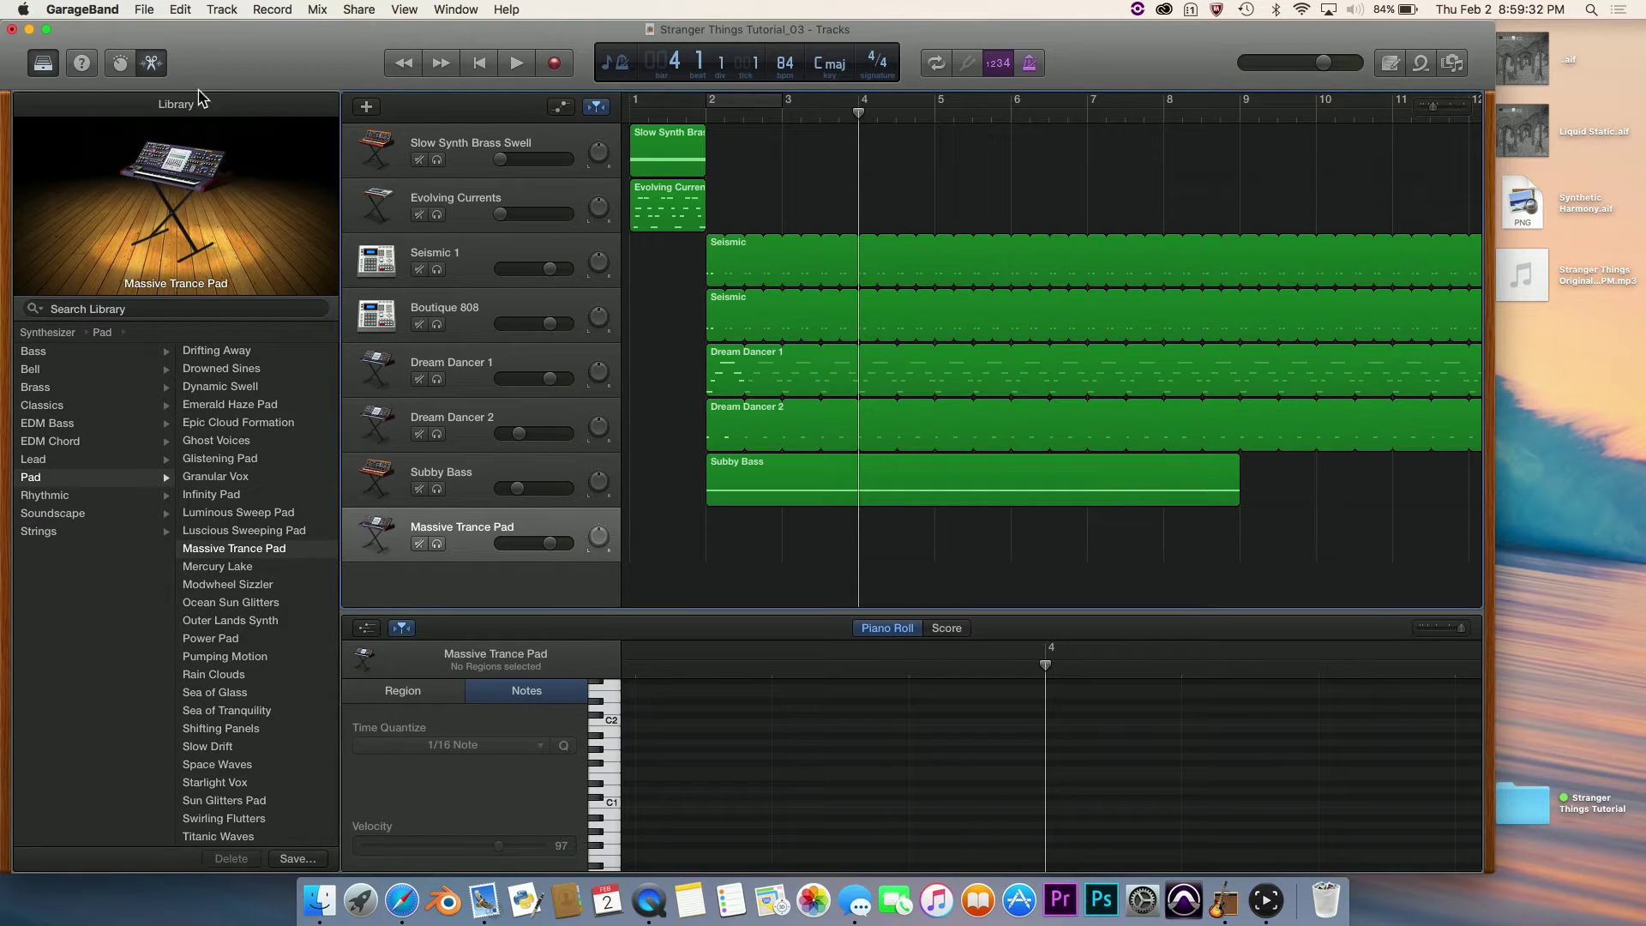
Show the Massive Trance Pad's Smart Controls and the Musical Typing keyboard, positioned clear of the control knobs.
left_click(120, 62)
key("super+k")
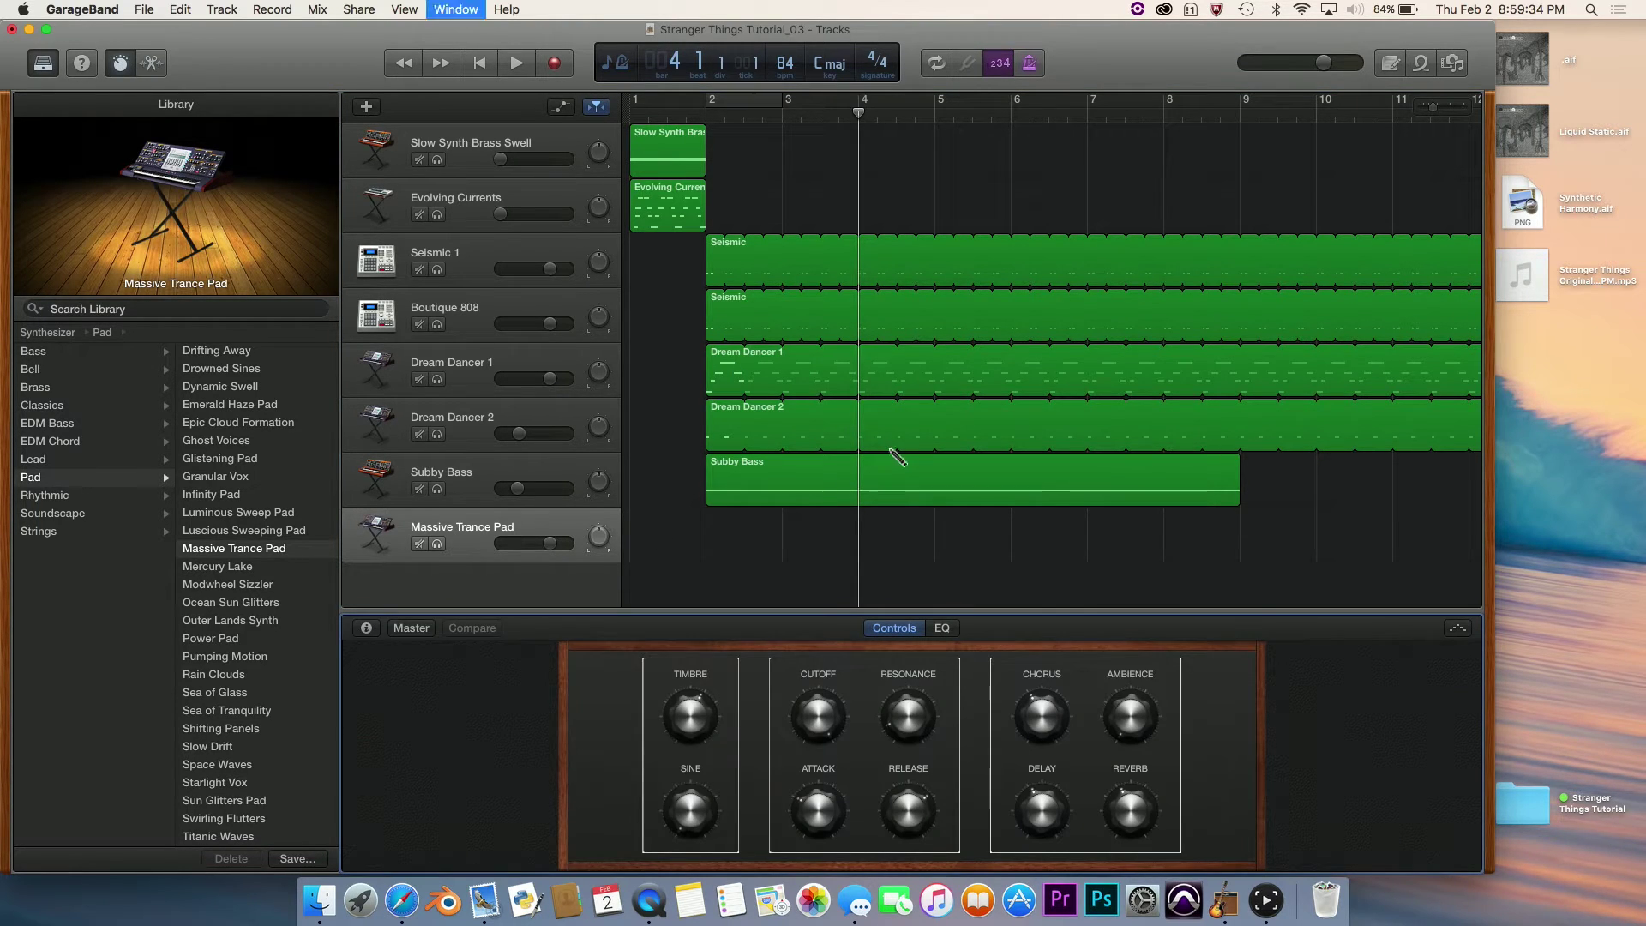
left_click_drag(818, 600, 1194, 321)
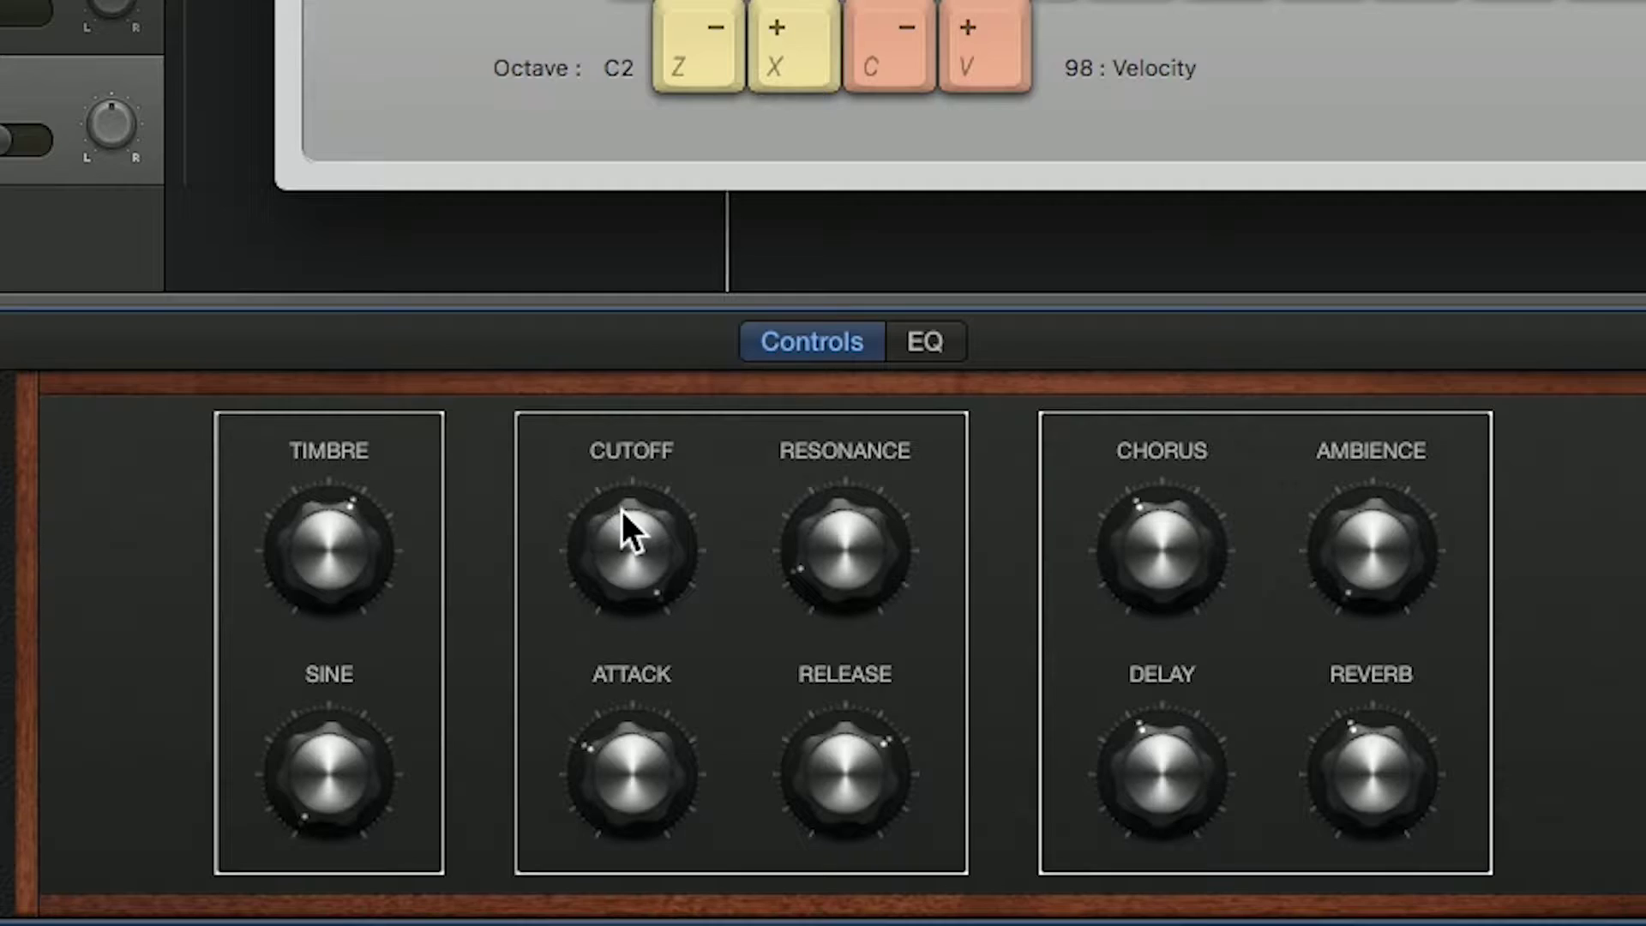
Lower the Massive Trance Pad's cutoff to just below the middle, turn attack down to its minimum, and raise release.
left_click_drag(623, 533, 708, 825)
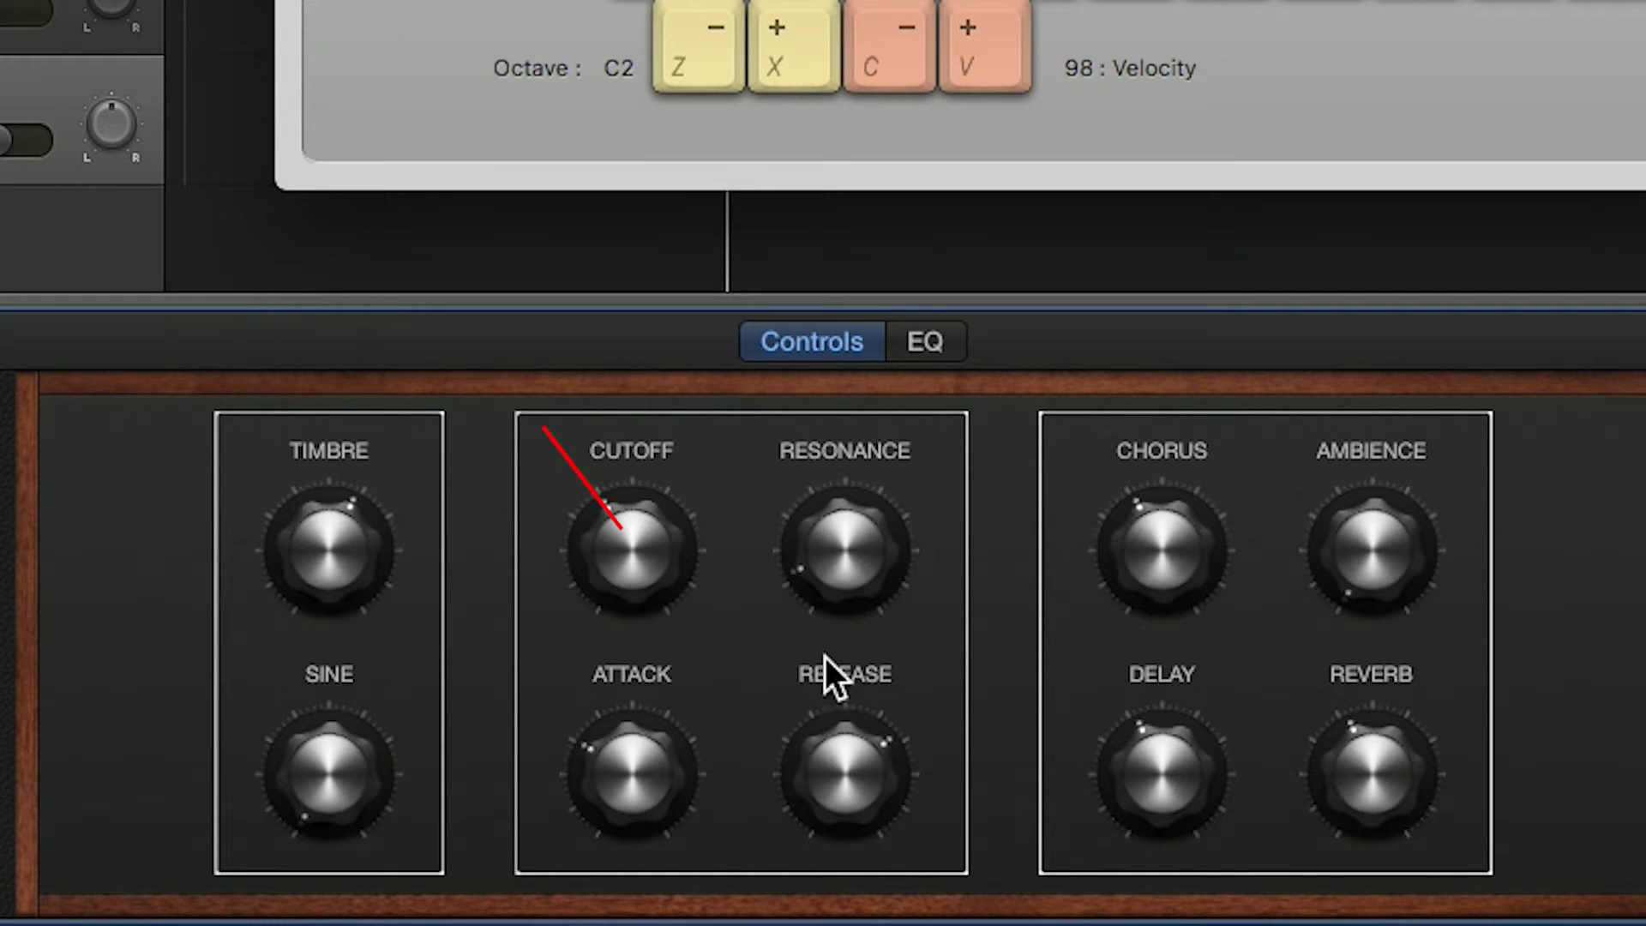
left_click_drag(634, 759, 645, 905)
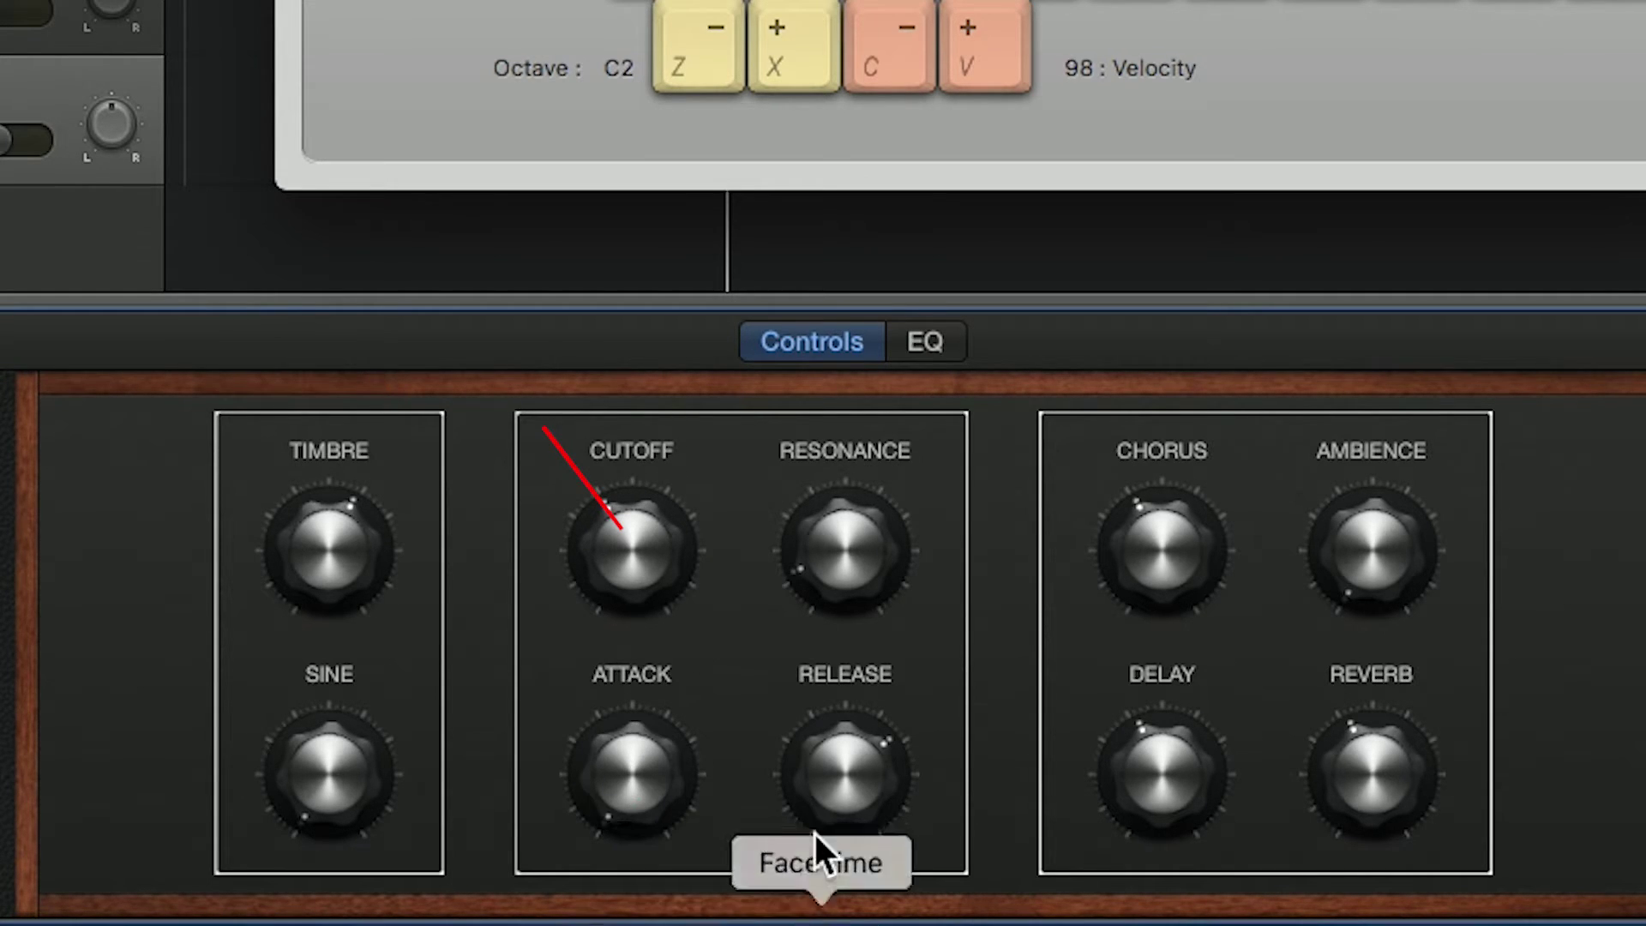
left_click_drag(825, 804, 832, 93)
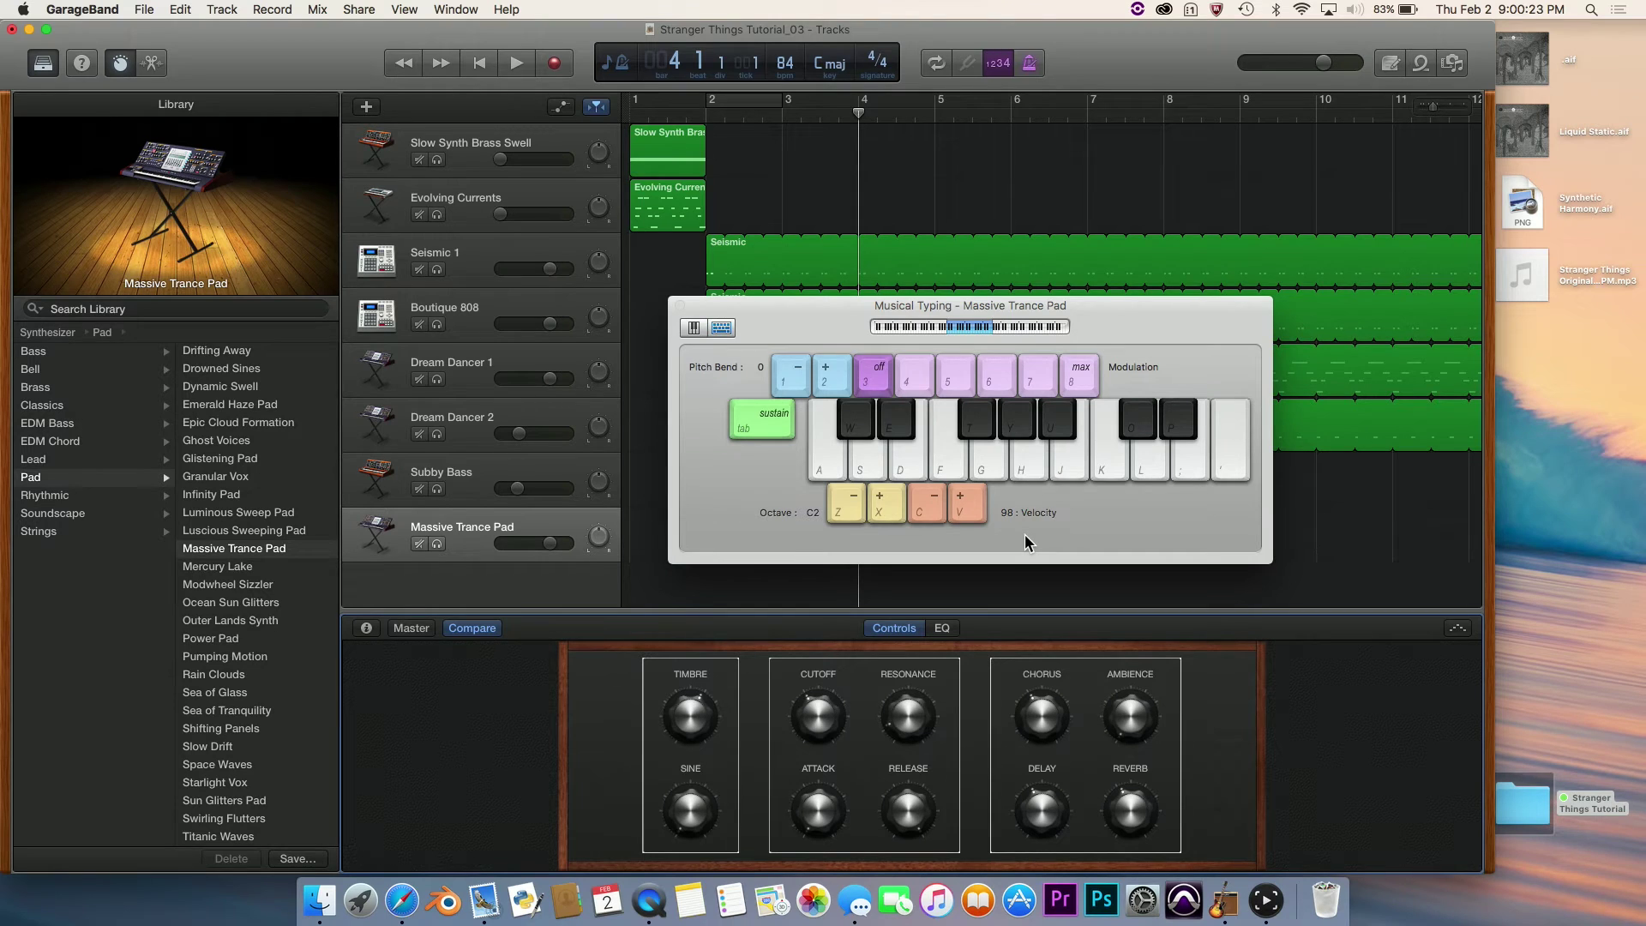
Try a note in Musical Typing, run the octave up to C5 and down to C-2, and set it to C1.
key("g")
key("z")
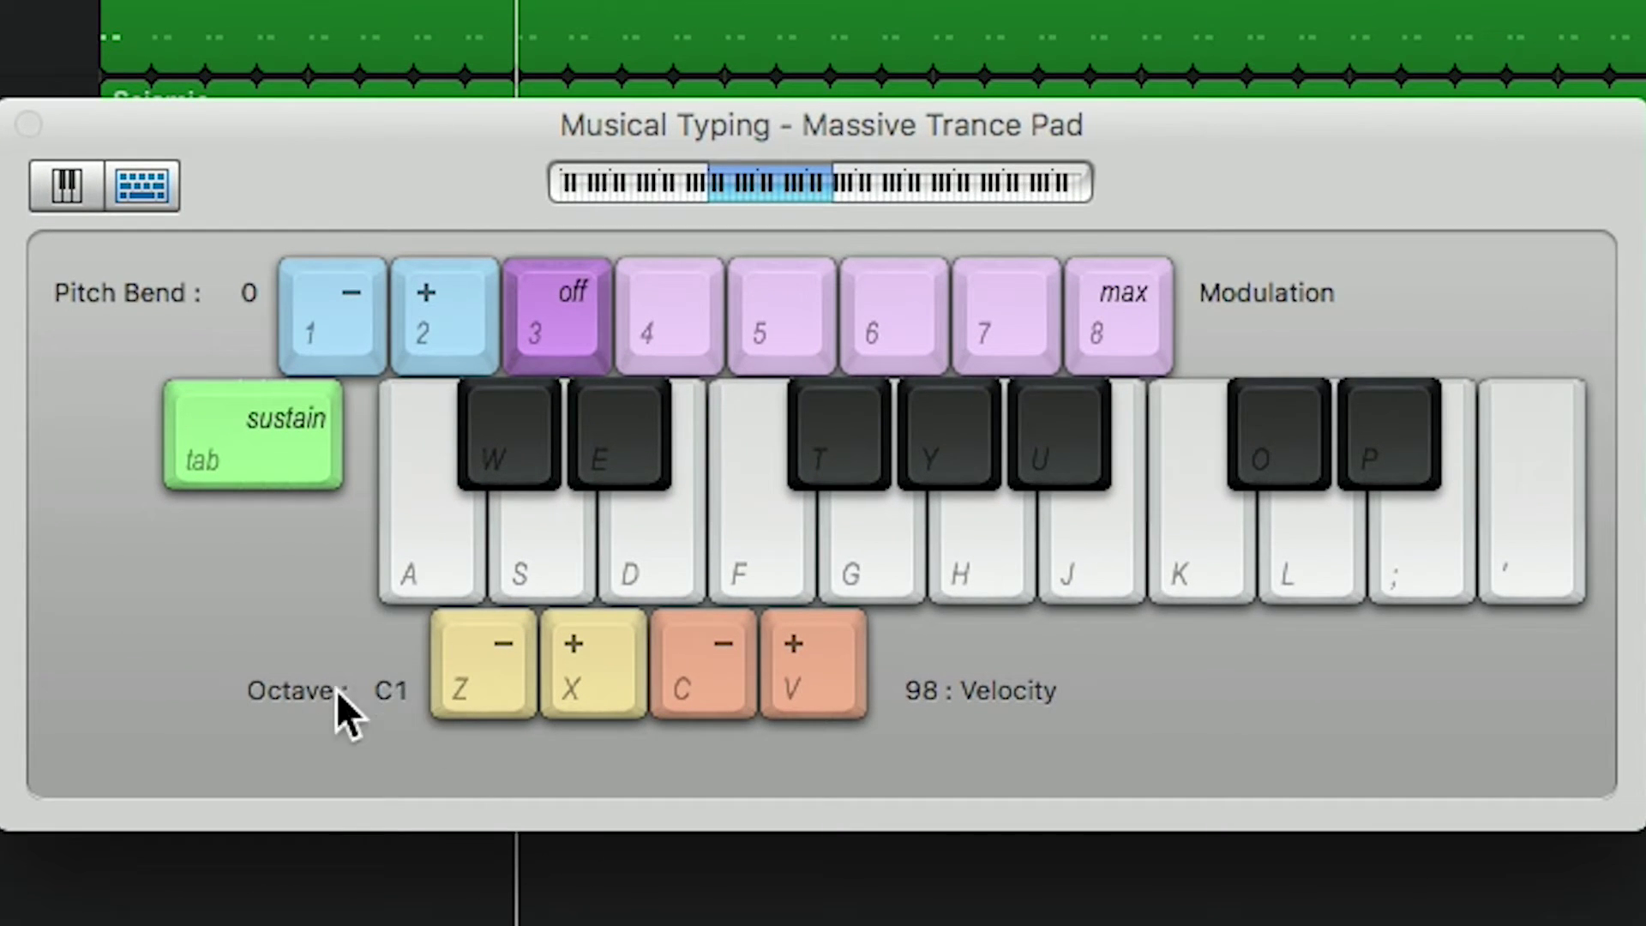
key("x")
key("x")
key("x")
key("x")
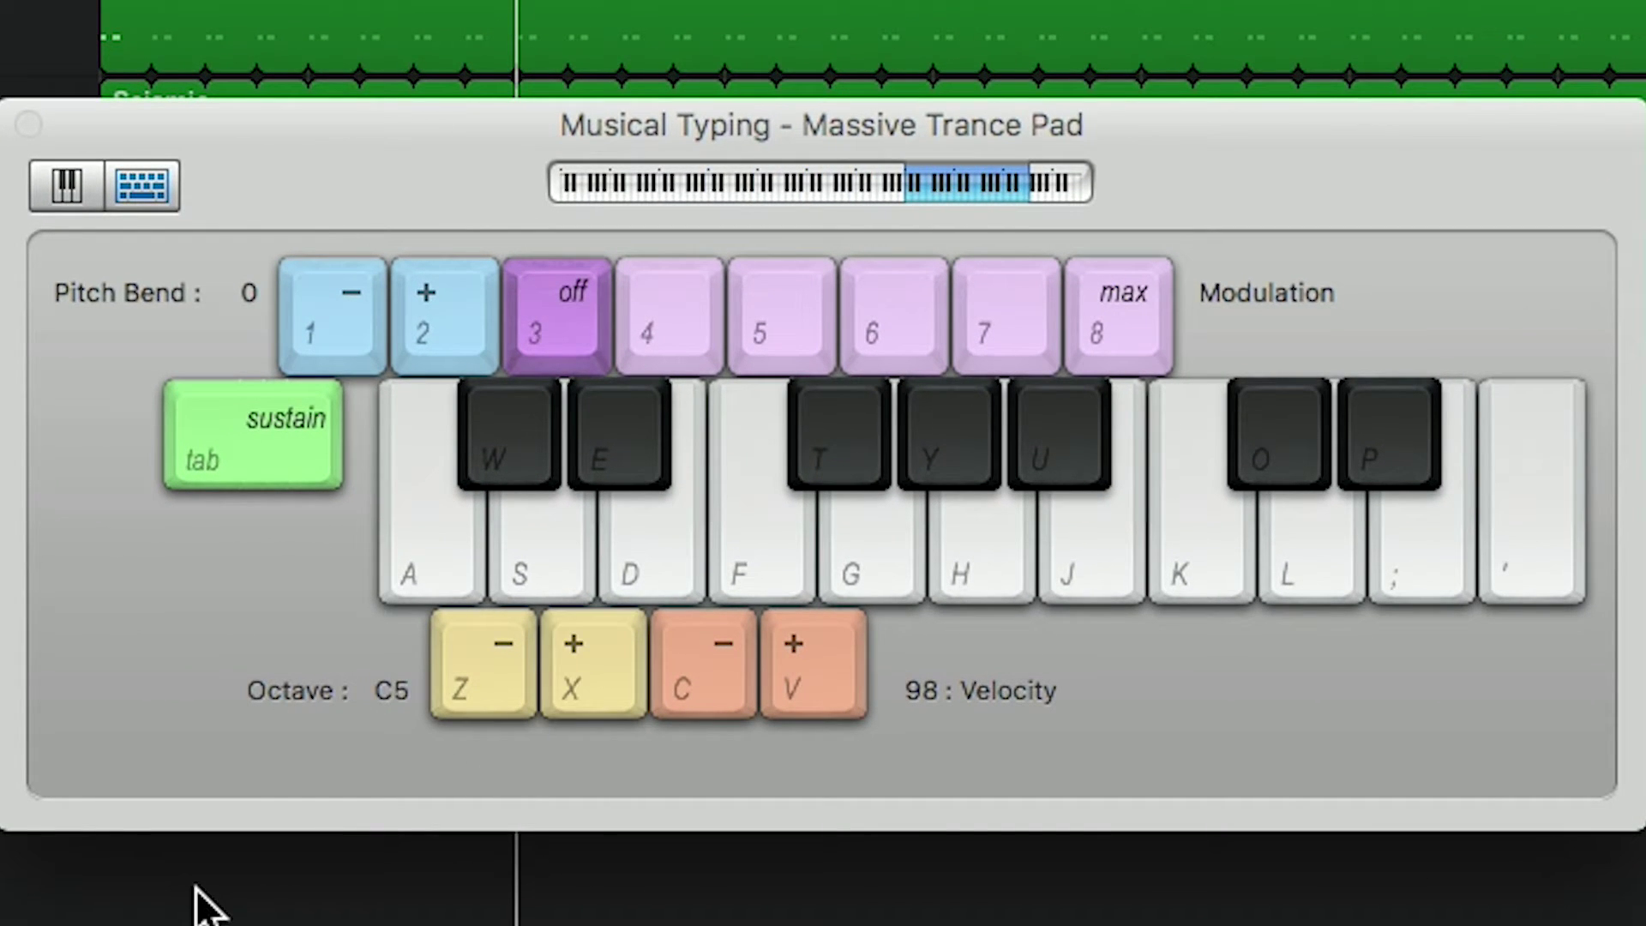
key("z")
key("z")
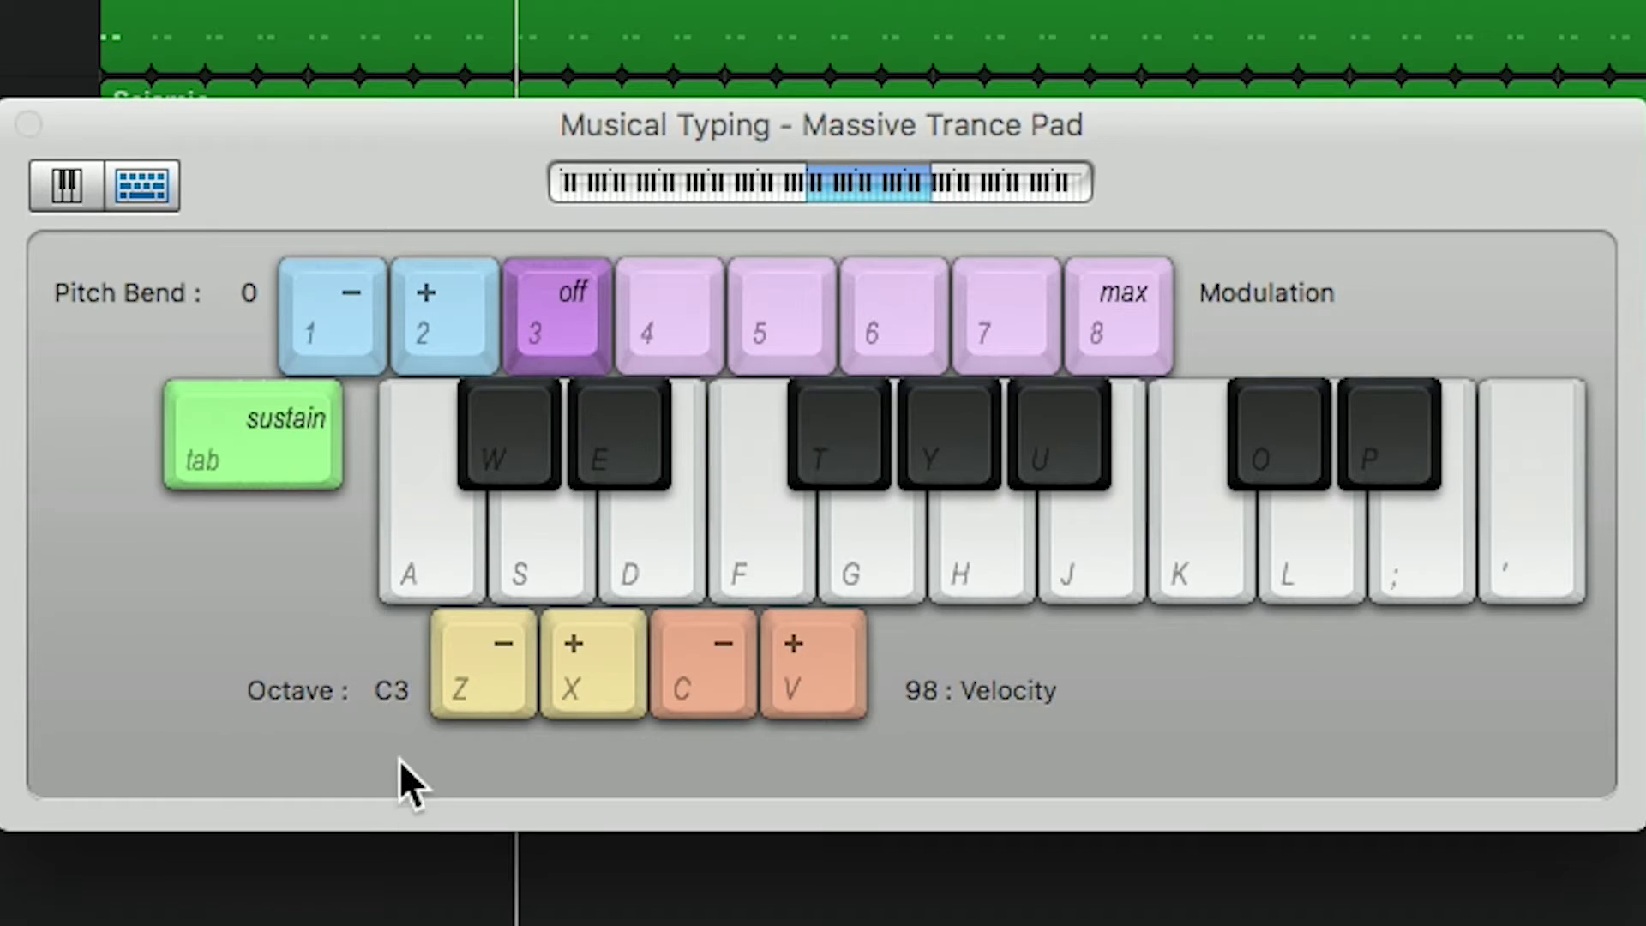
key("z")
key("z")
key("z")
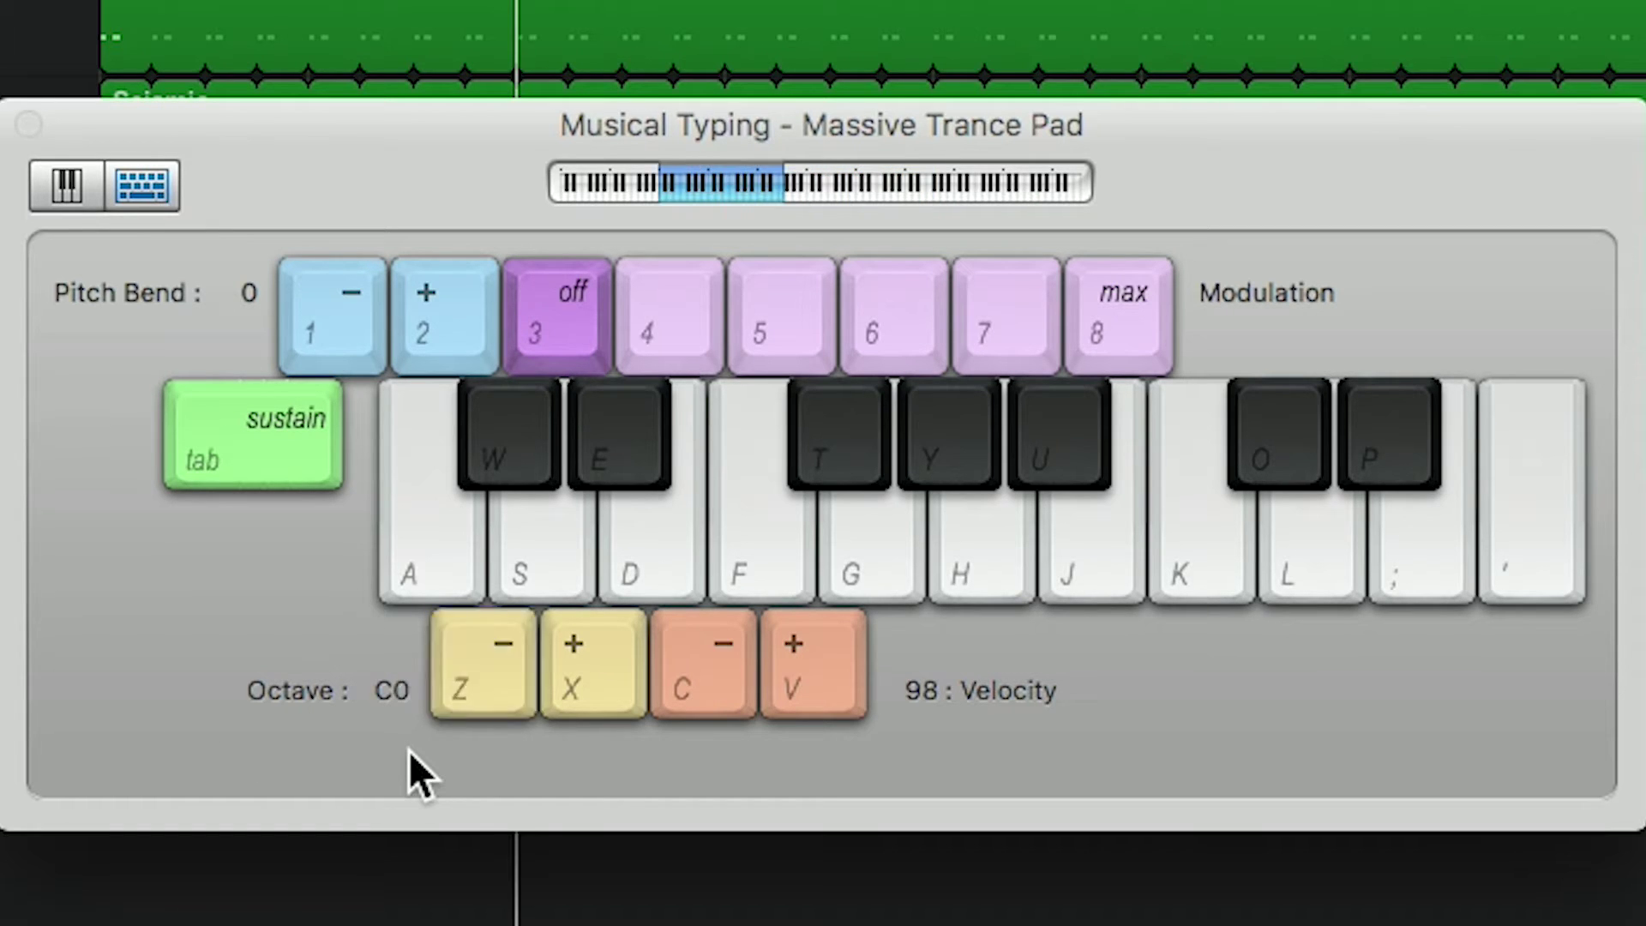
key("z")
key("z")
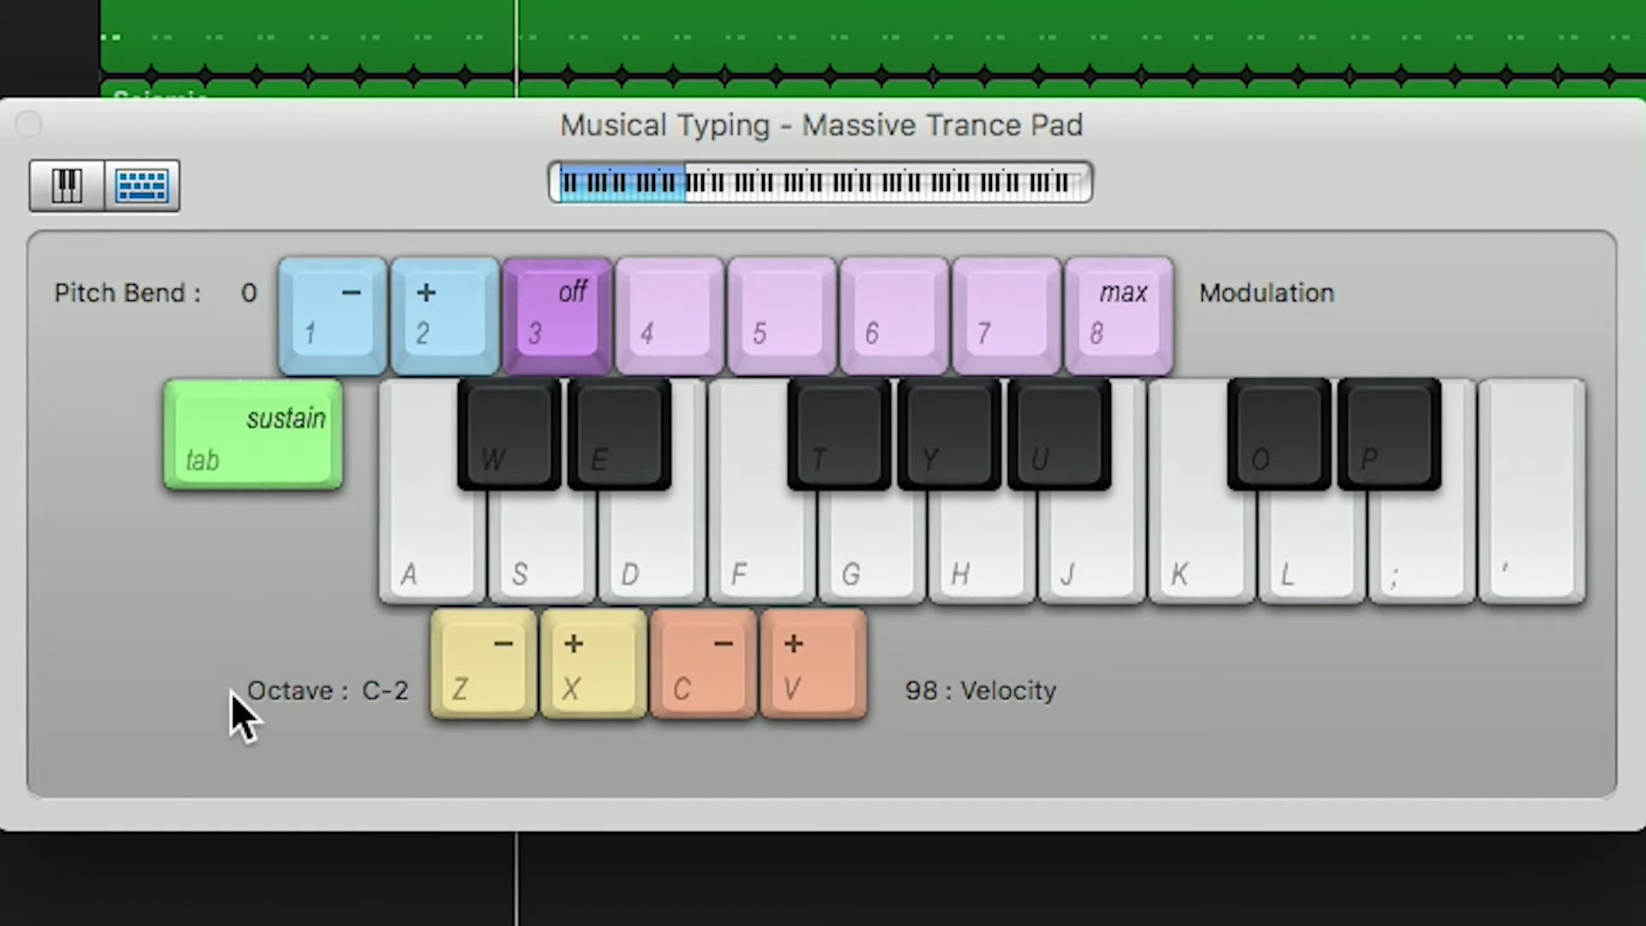
key("x")
key("x")
key("x")
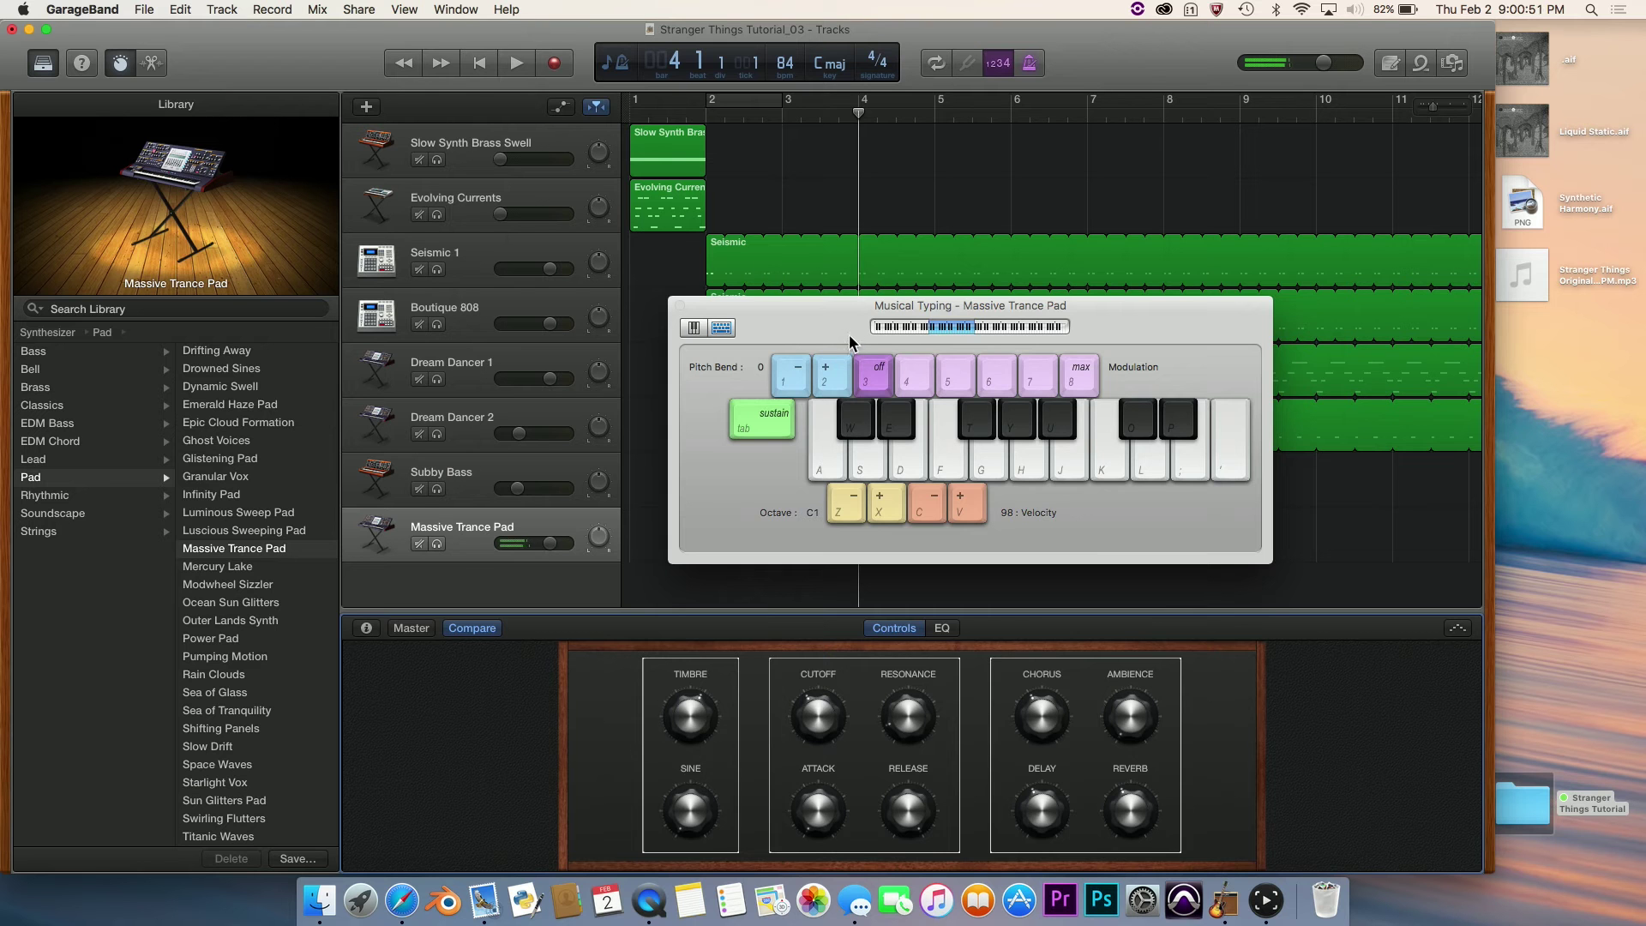
Move the Musical Typing keyboard below the tracks and position the playhead at bar 4.
left_click_drag(808, 523, 815, 629)
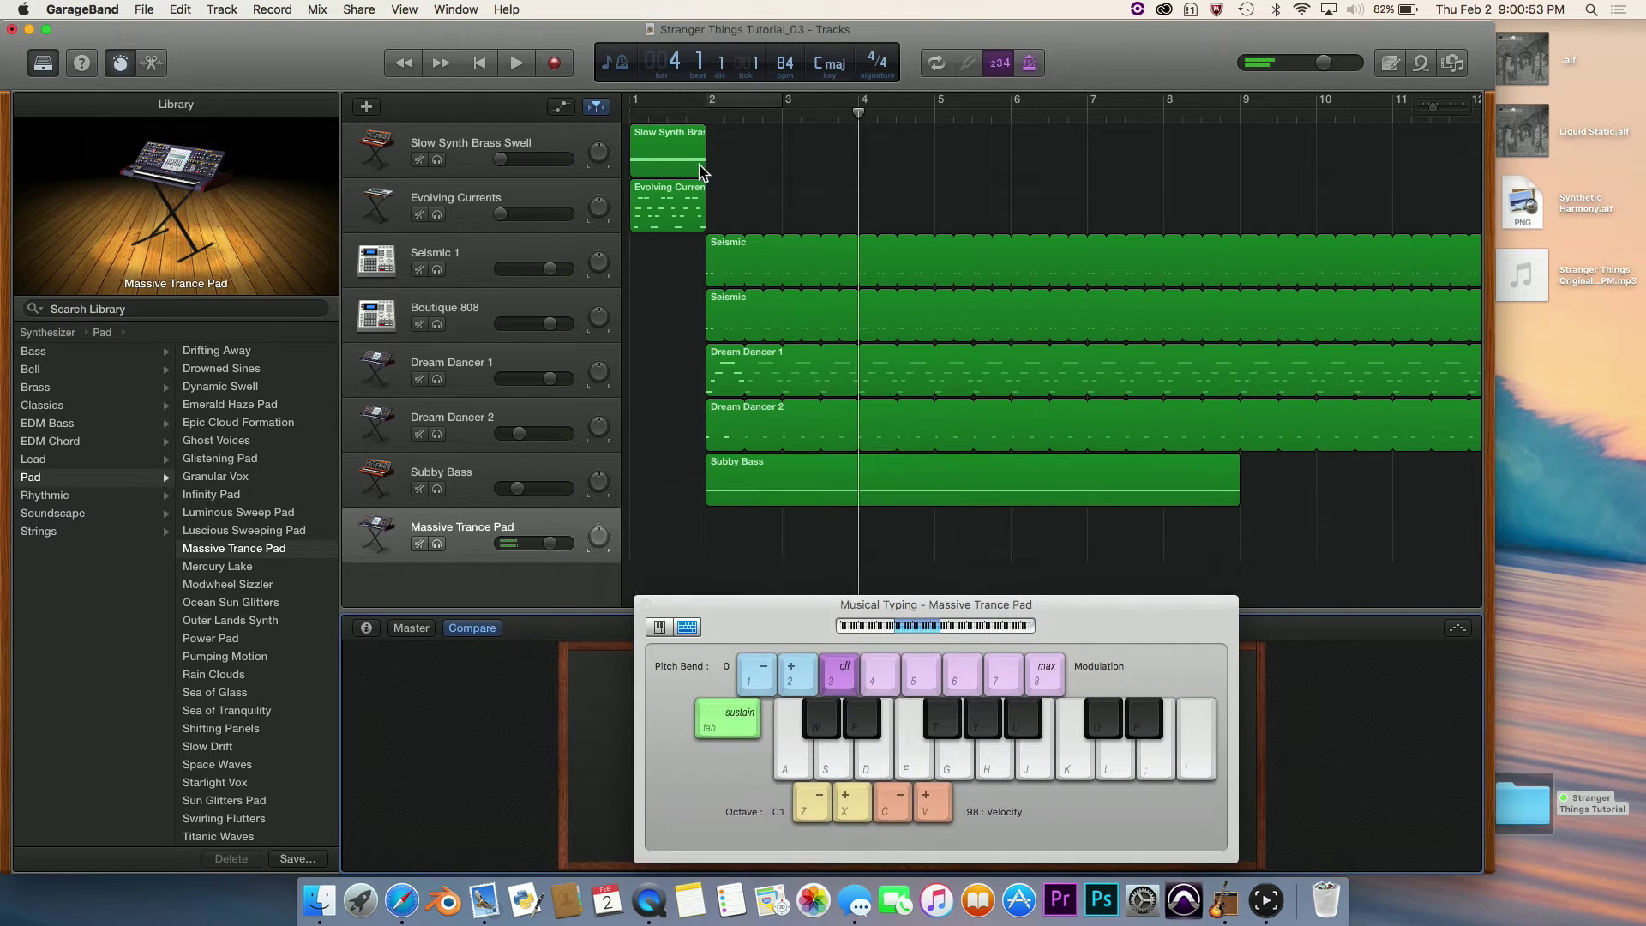
left_click(706, 115)
left_click_drag(705, 116, 858, 116)
scroll(741, 120, "left", 1)
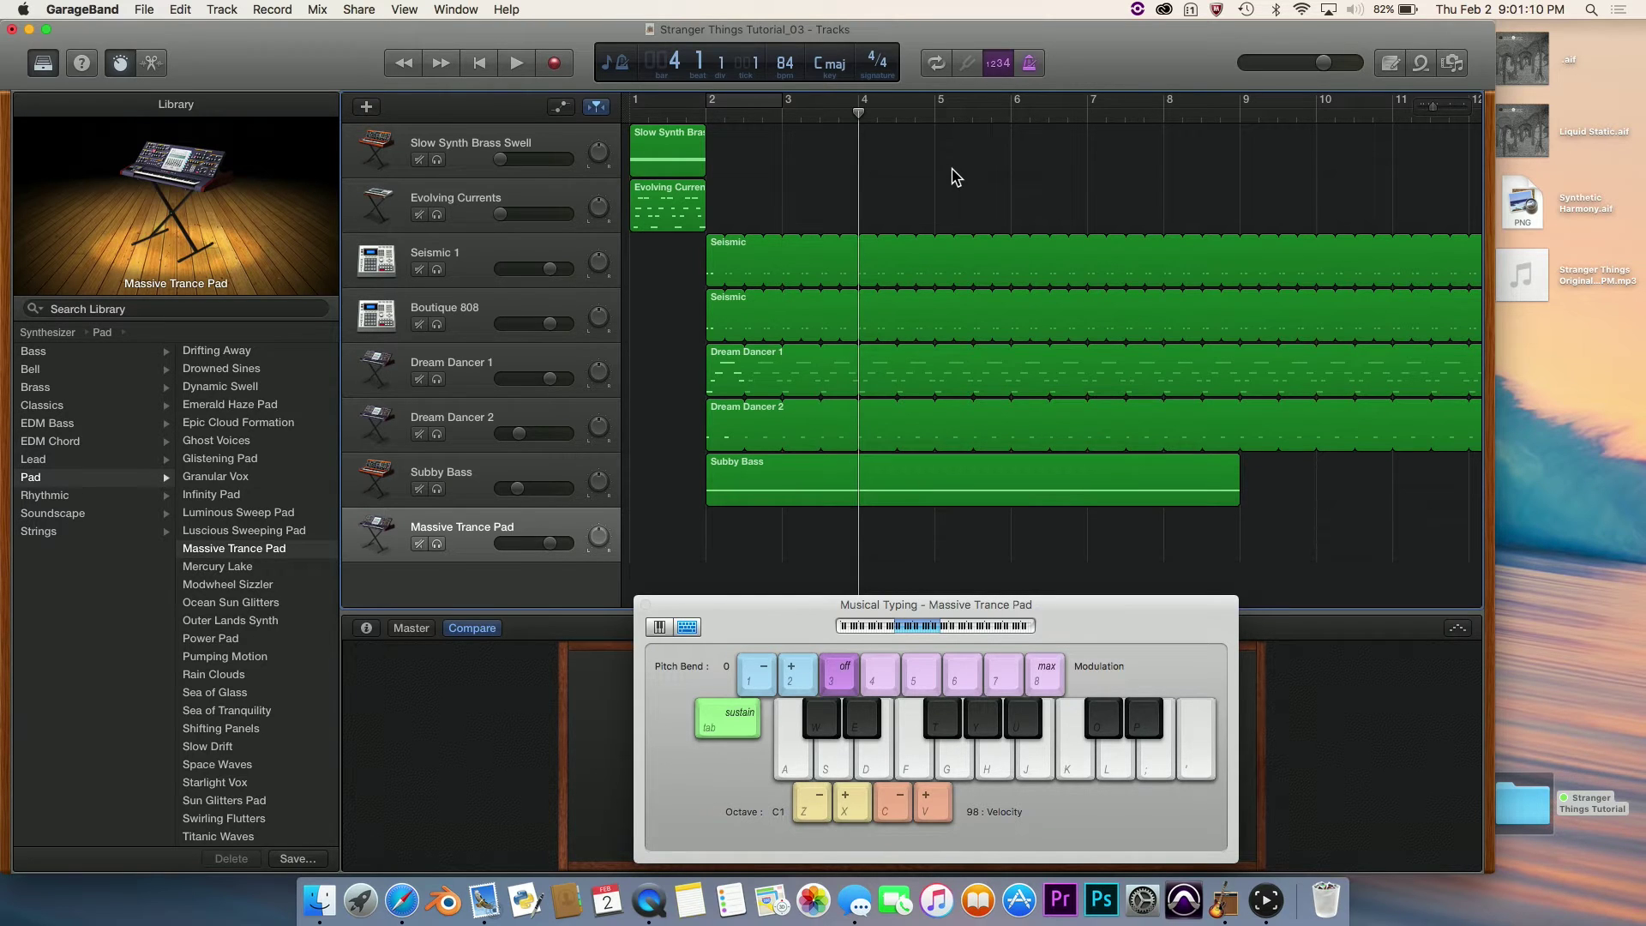
Record a single low note on the Massive Trance Pad track at bar 4 and stop the recording.
key("space")
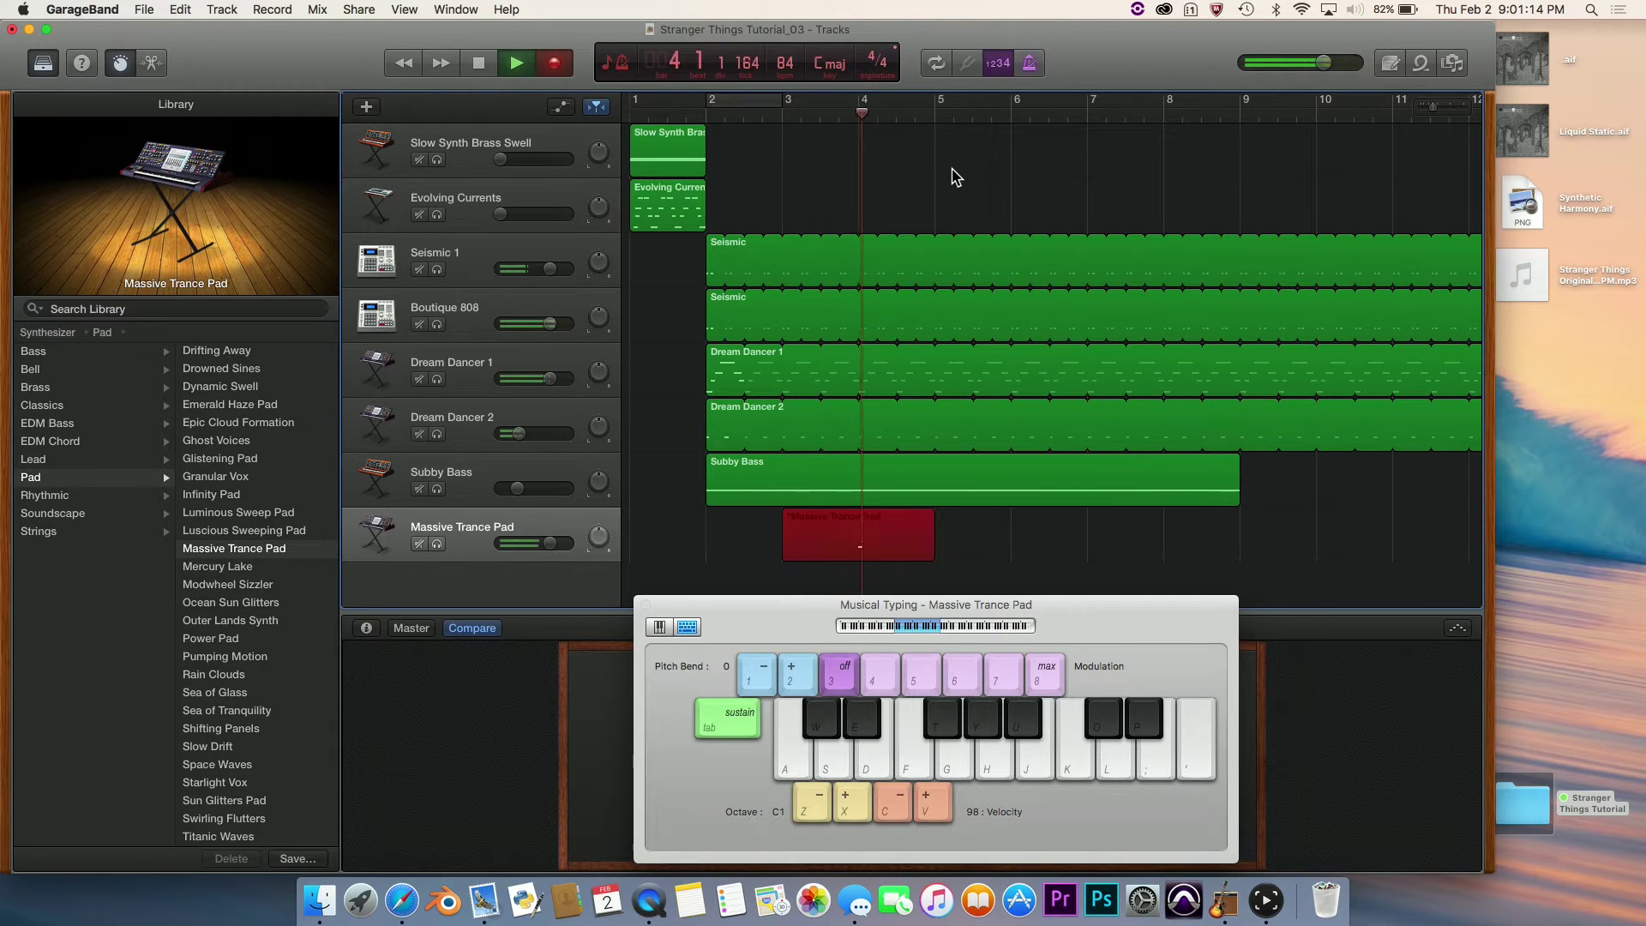
key("r")
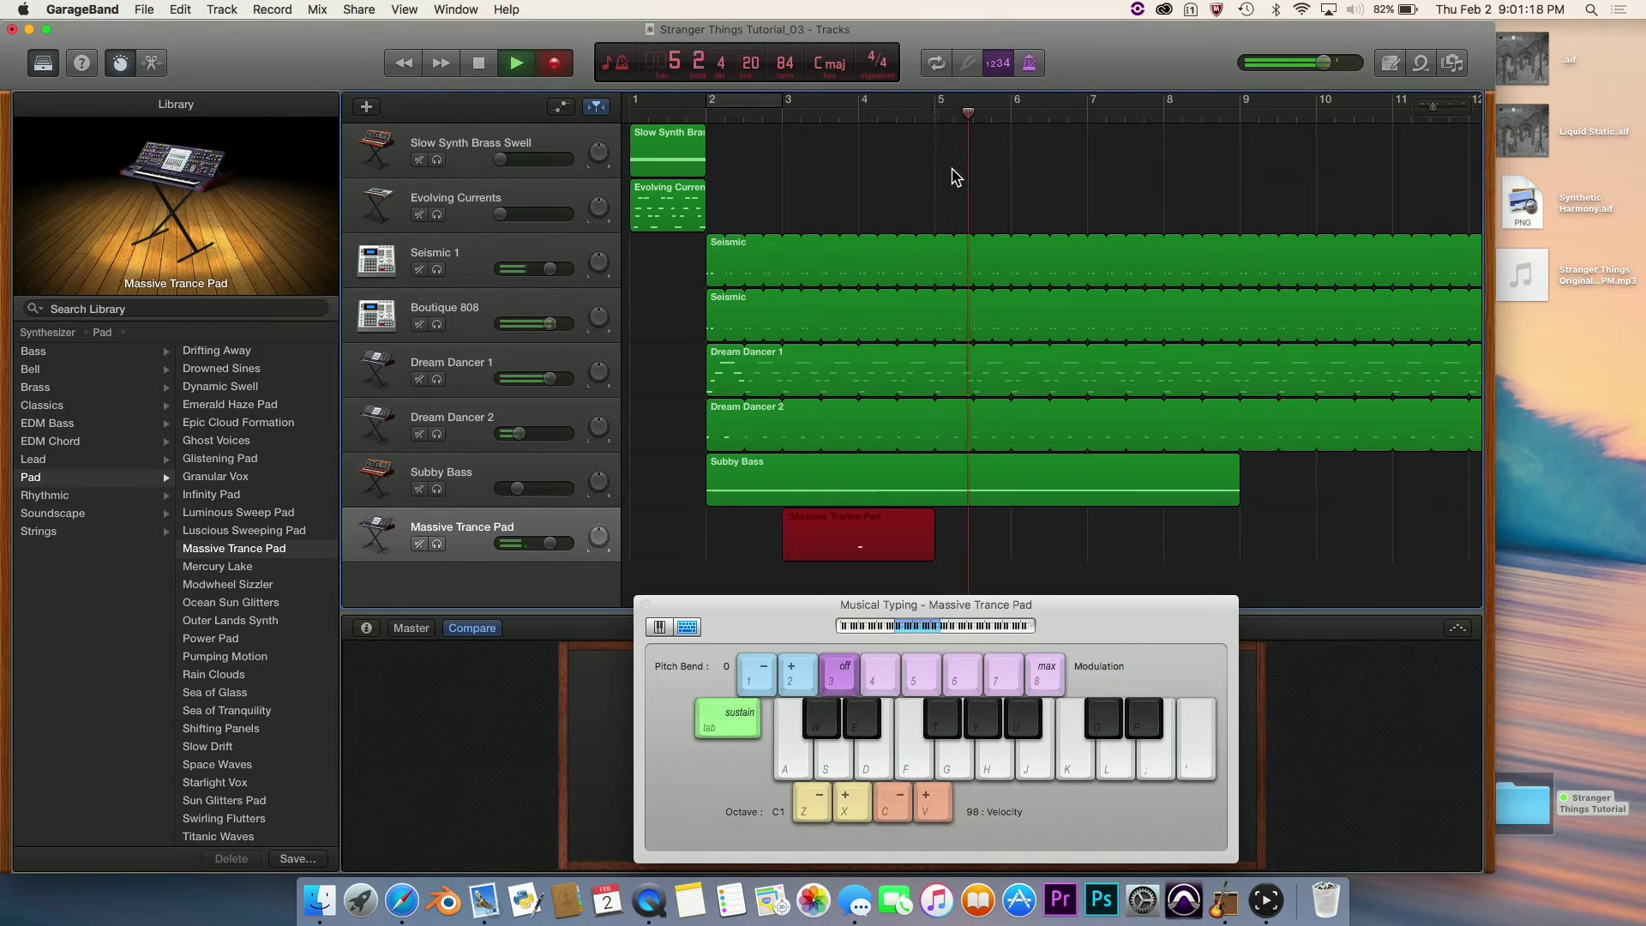
key("space")
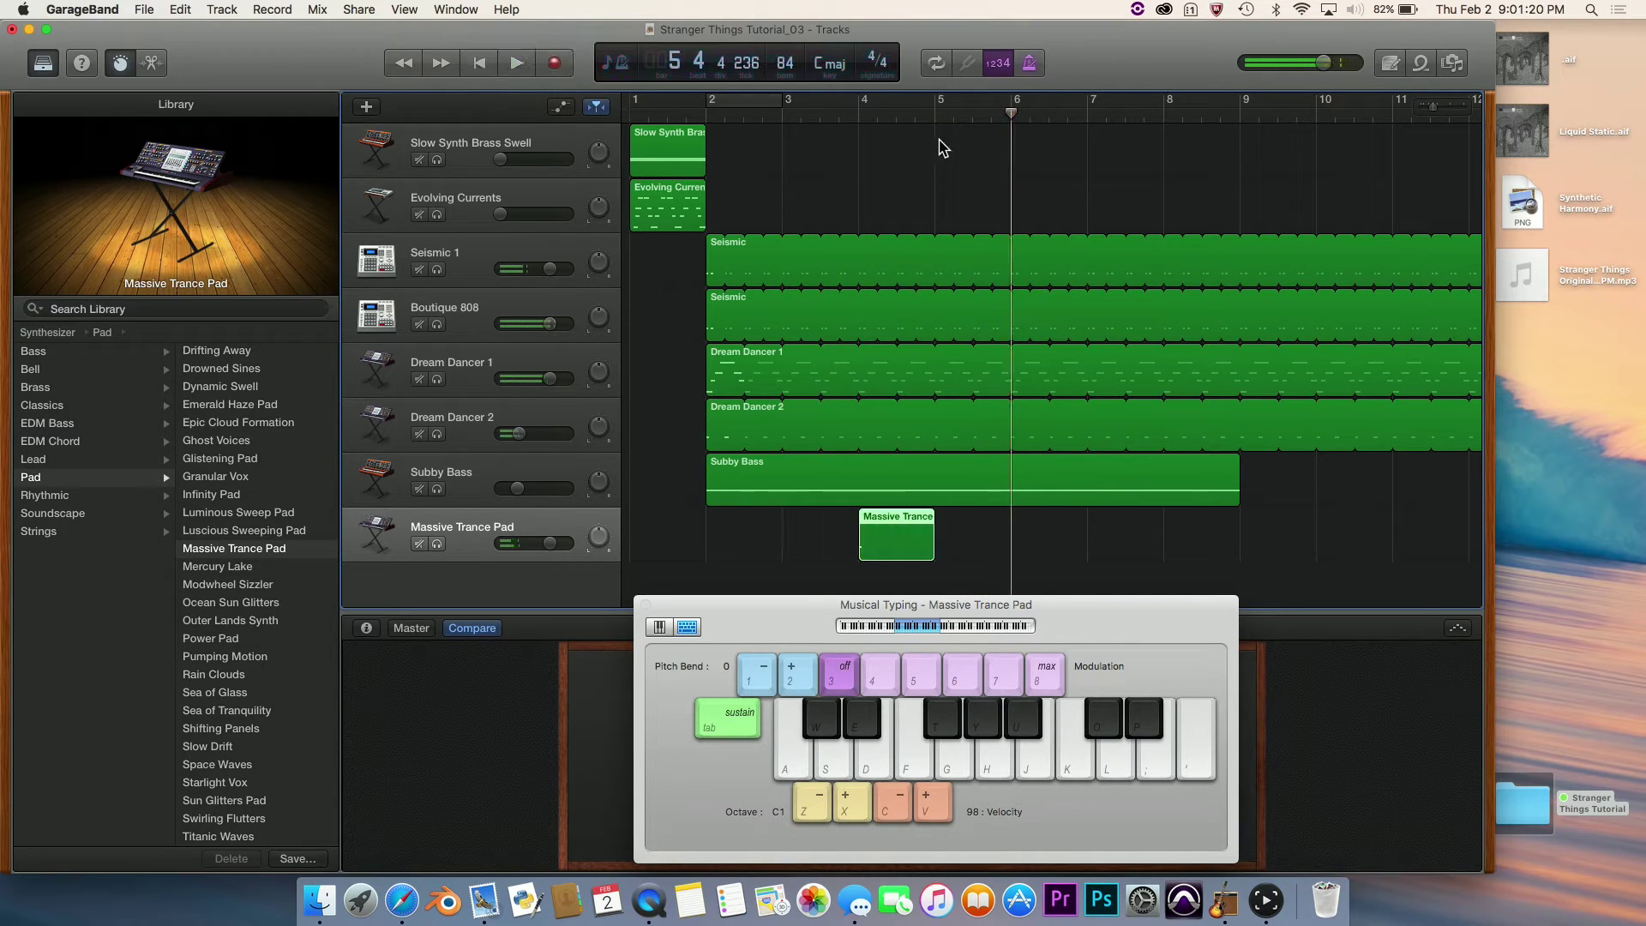
Close Musical Typing, open the recorded region in the Piano Roll, and align its note with the start of bar 4.
left_click(873, 113)
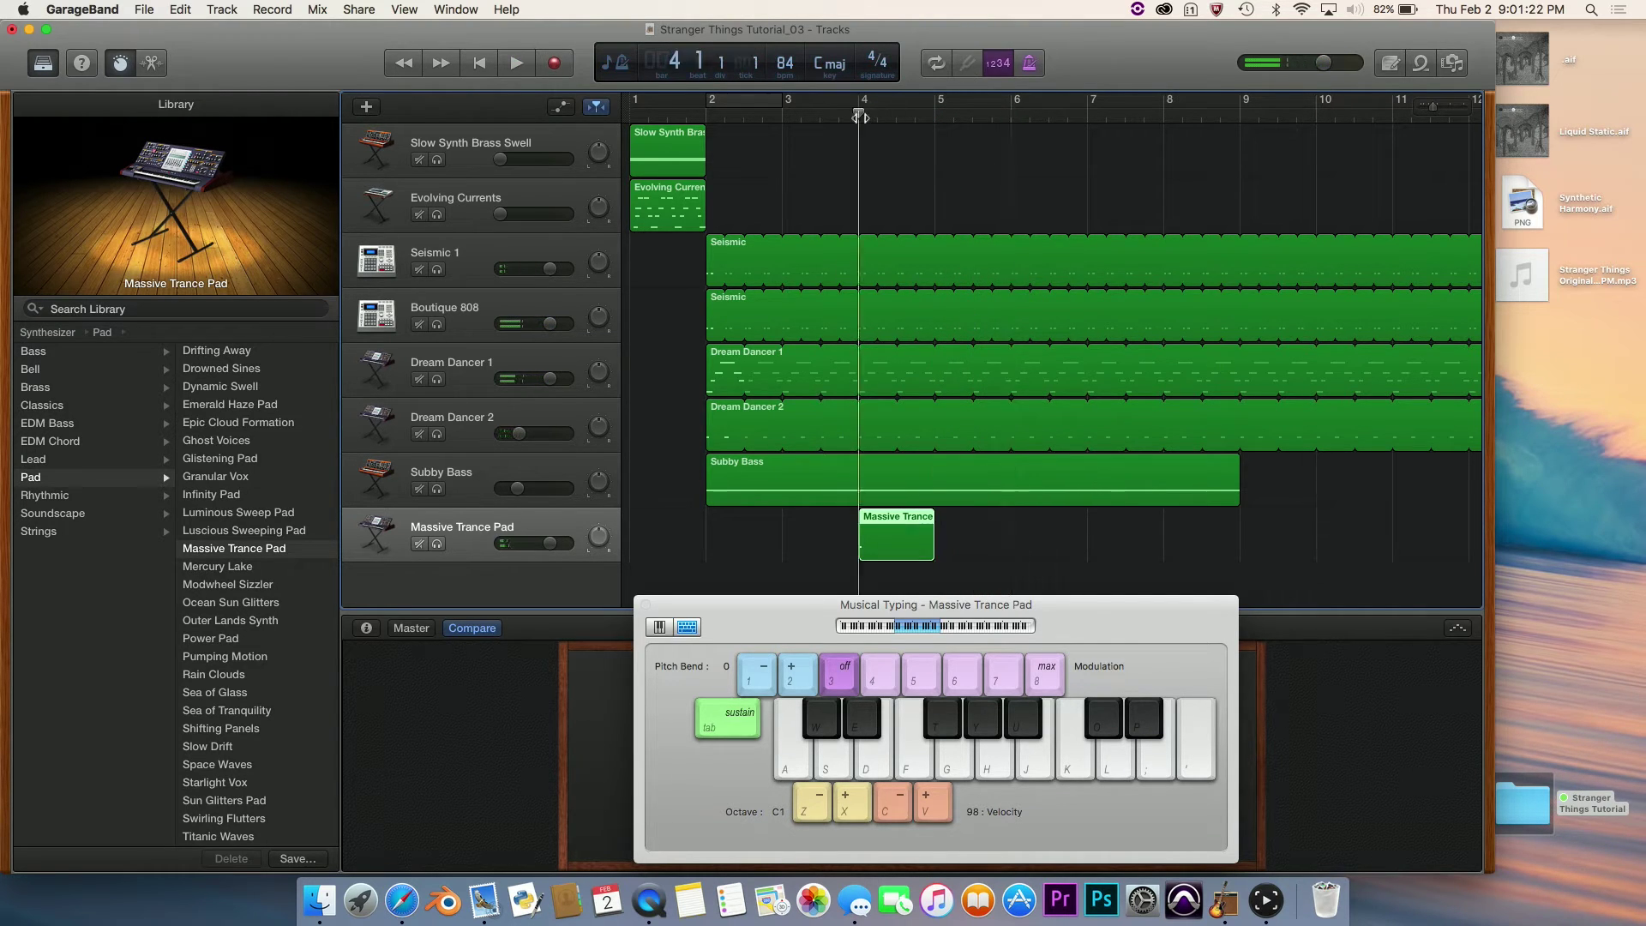
mouse_move(858, 113)
left_mouse_down()
mouse_move(1011, 121)
mouse_move(844, 122)
mouse_move(990, 137)
mouse_move(857, 126)
left_mouse_up()
left_click(646, 604)
left_click(151, 62)
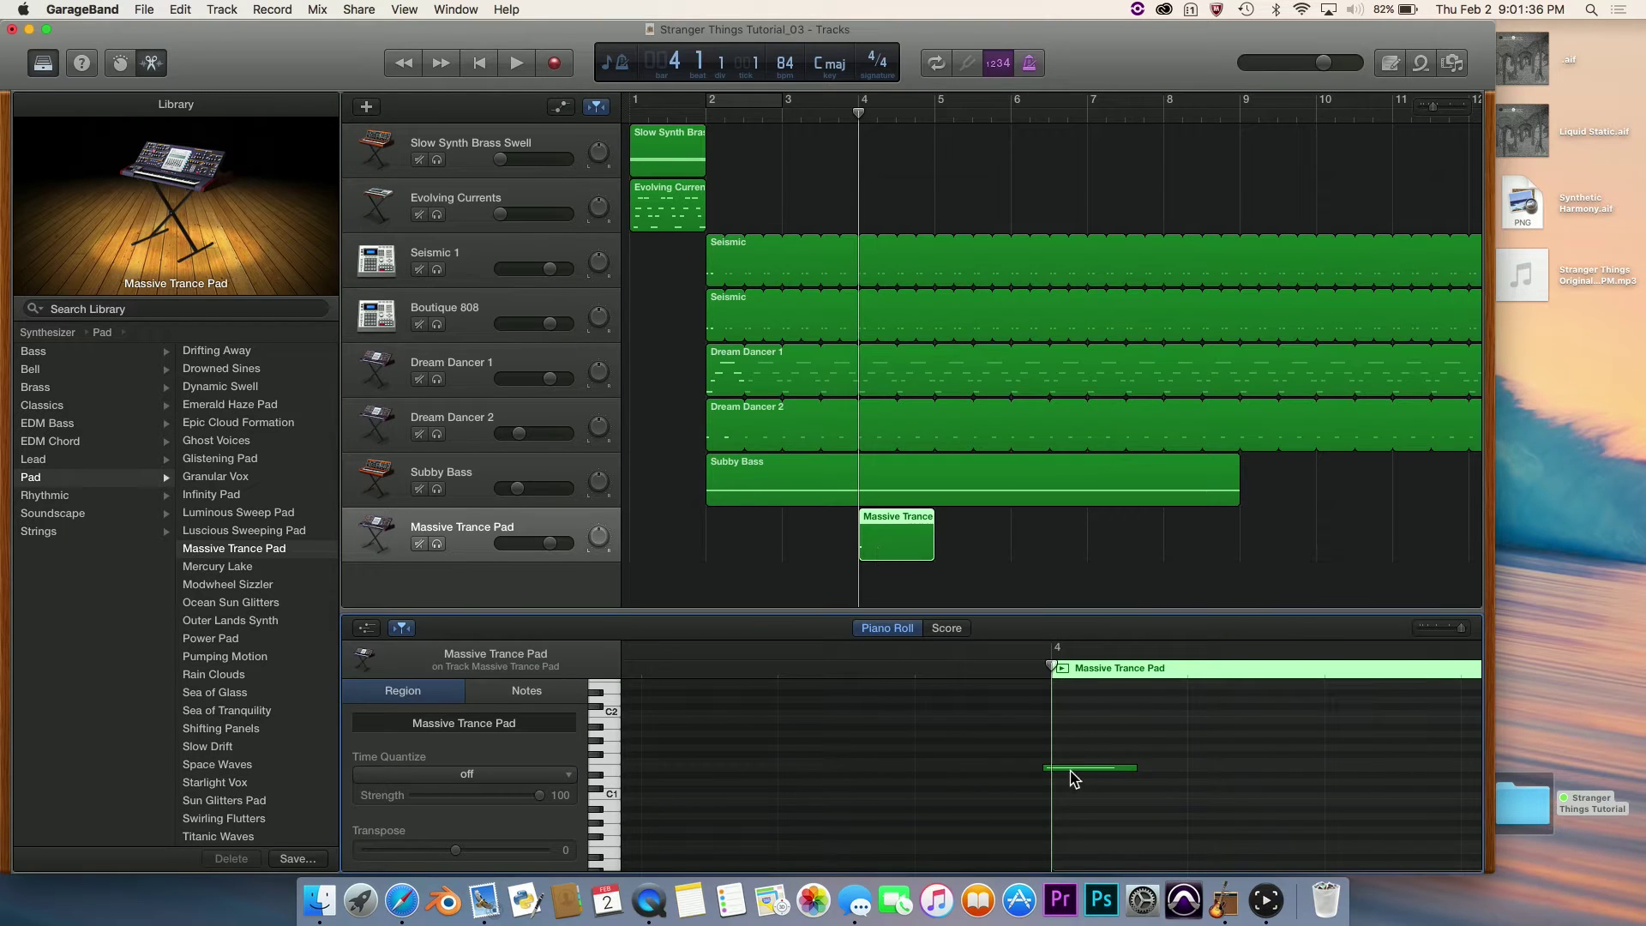
left_click_drag(1101, 773, 1071, 775)
left_click(977, 557)
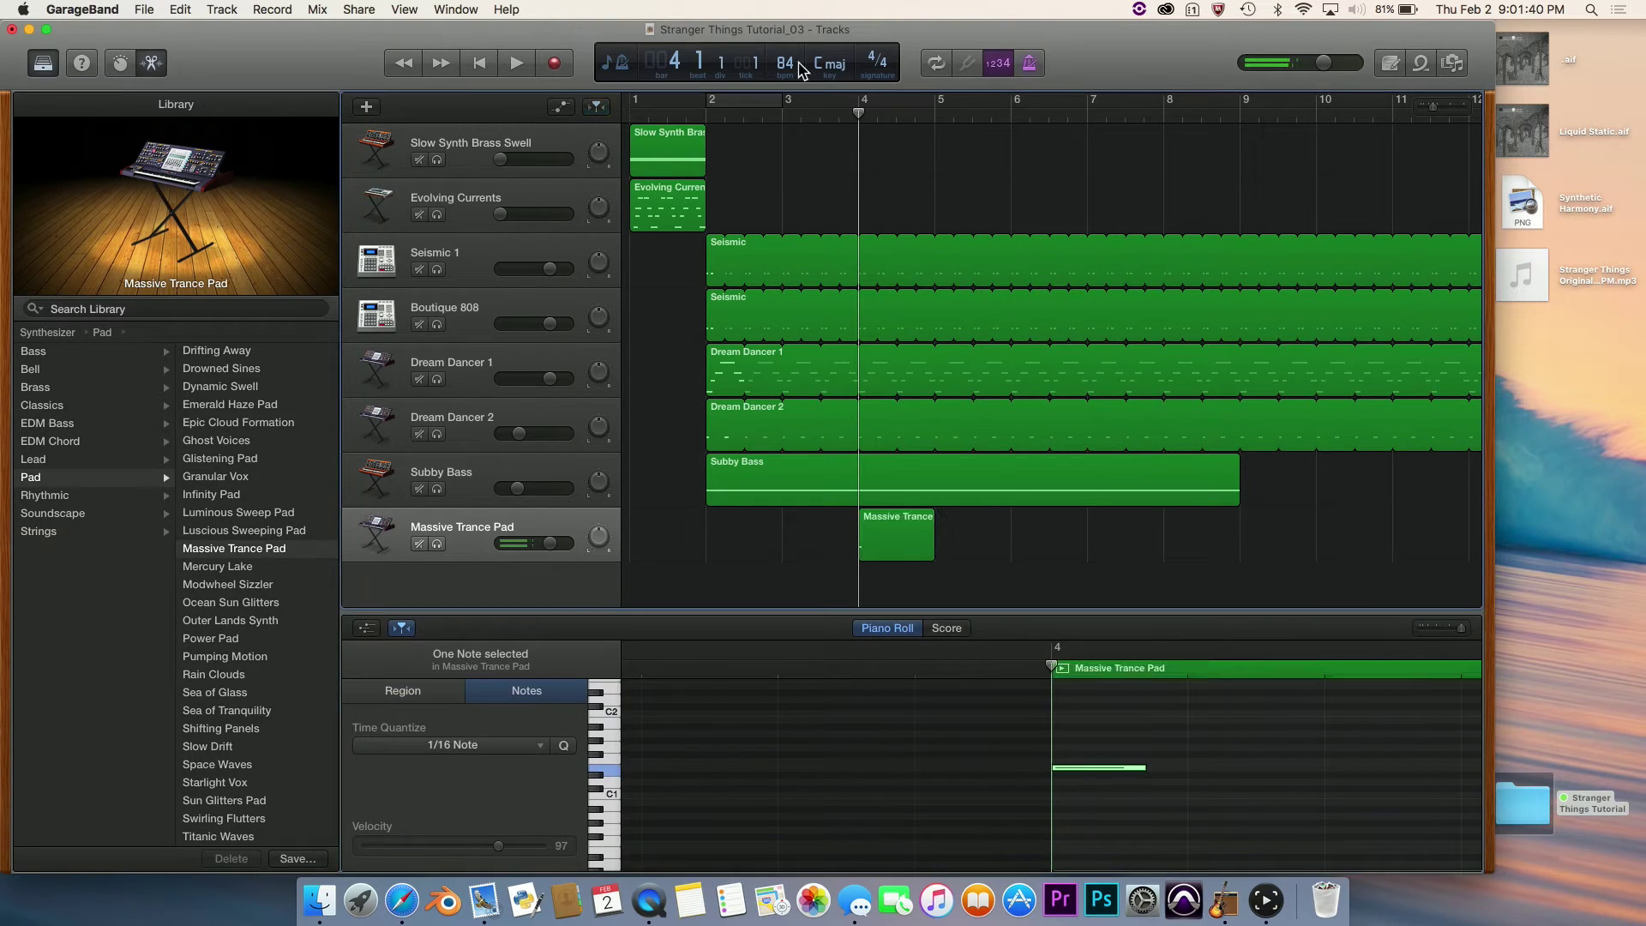
Play the arrangement from bar 2 to hear the new pad note, and stop after the pad region.
left_click(711, 115)
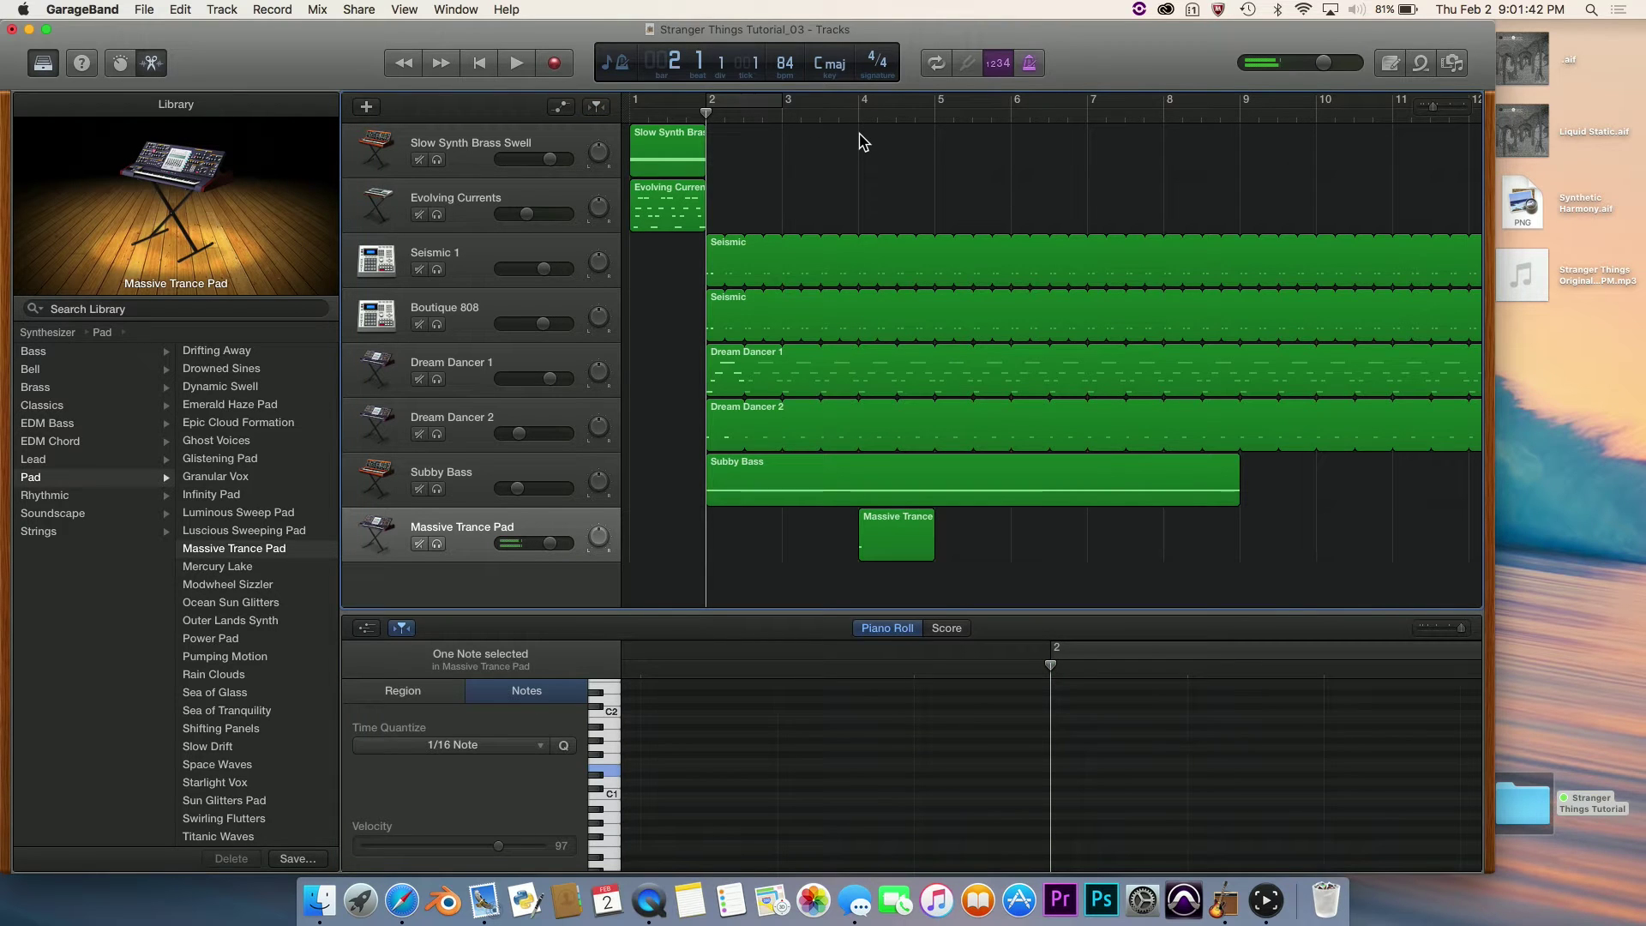
key("space")
key("XF86AudioRaiseVolume")
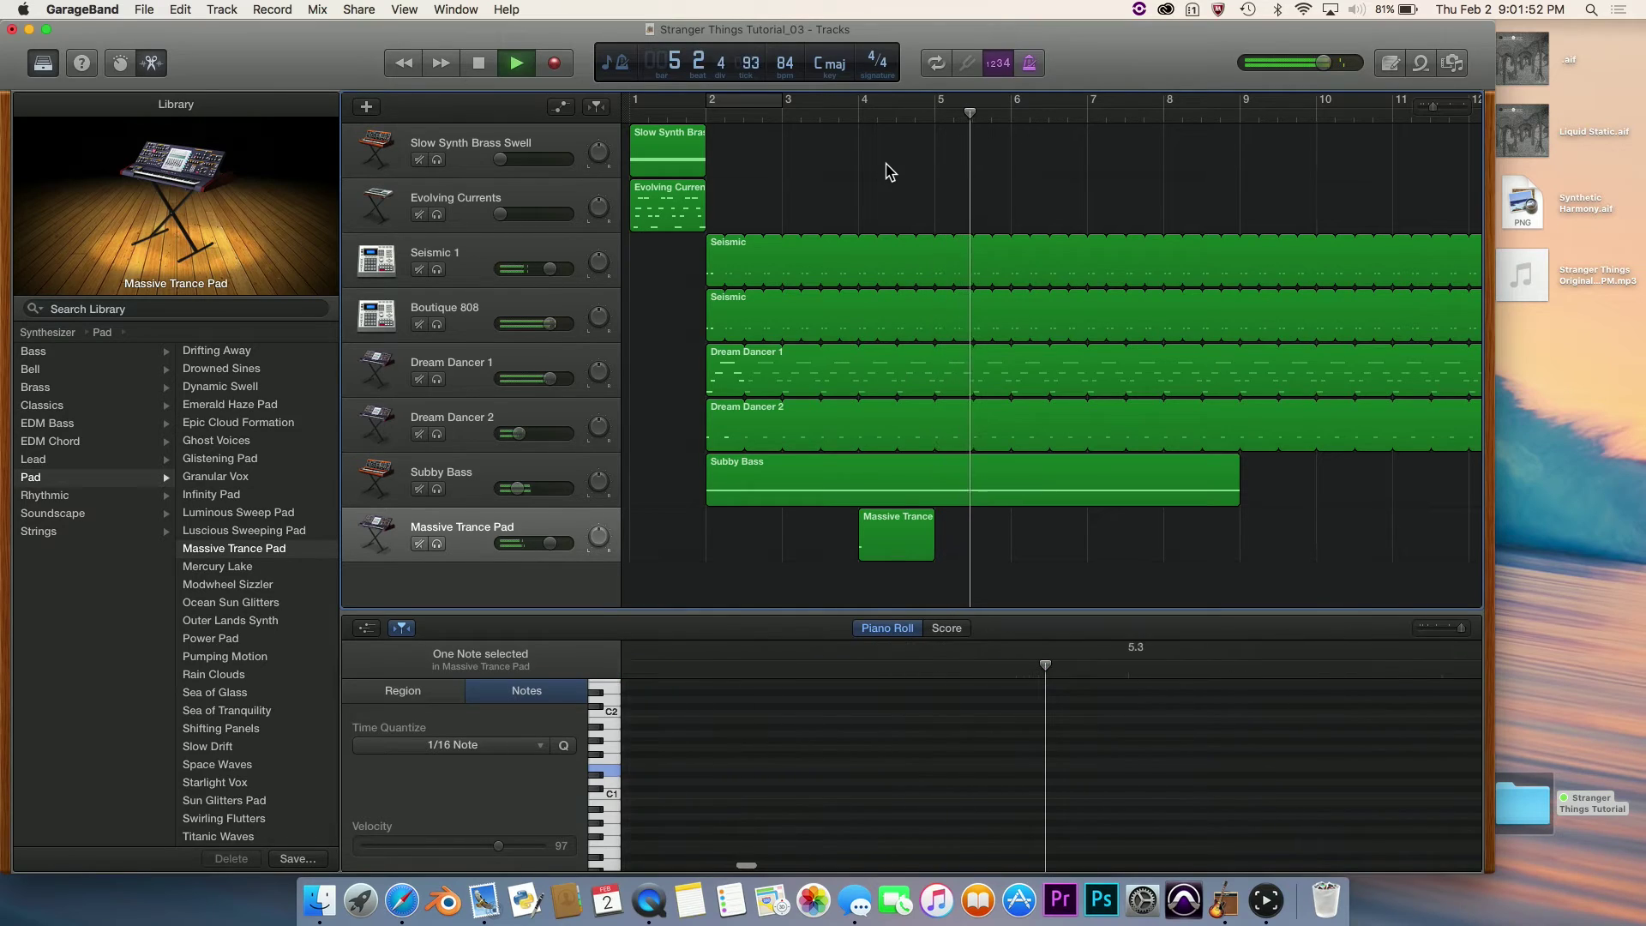
key("space")
Switch to the Finder window for the Massive Trance Pad 1 folder and preview its reference screenshots.
key("ctrl+Up")
left_click(1367, 511)
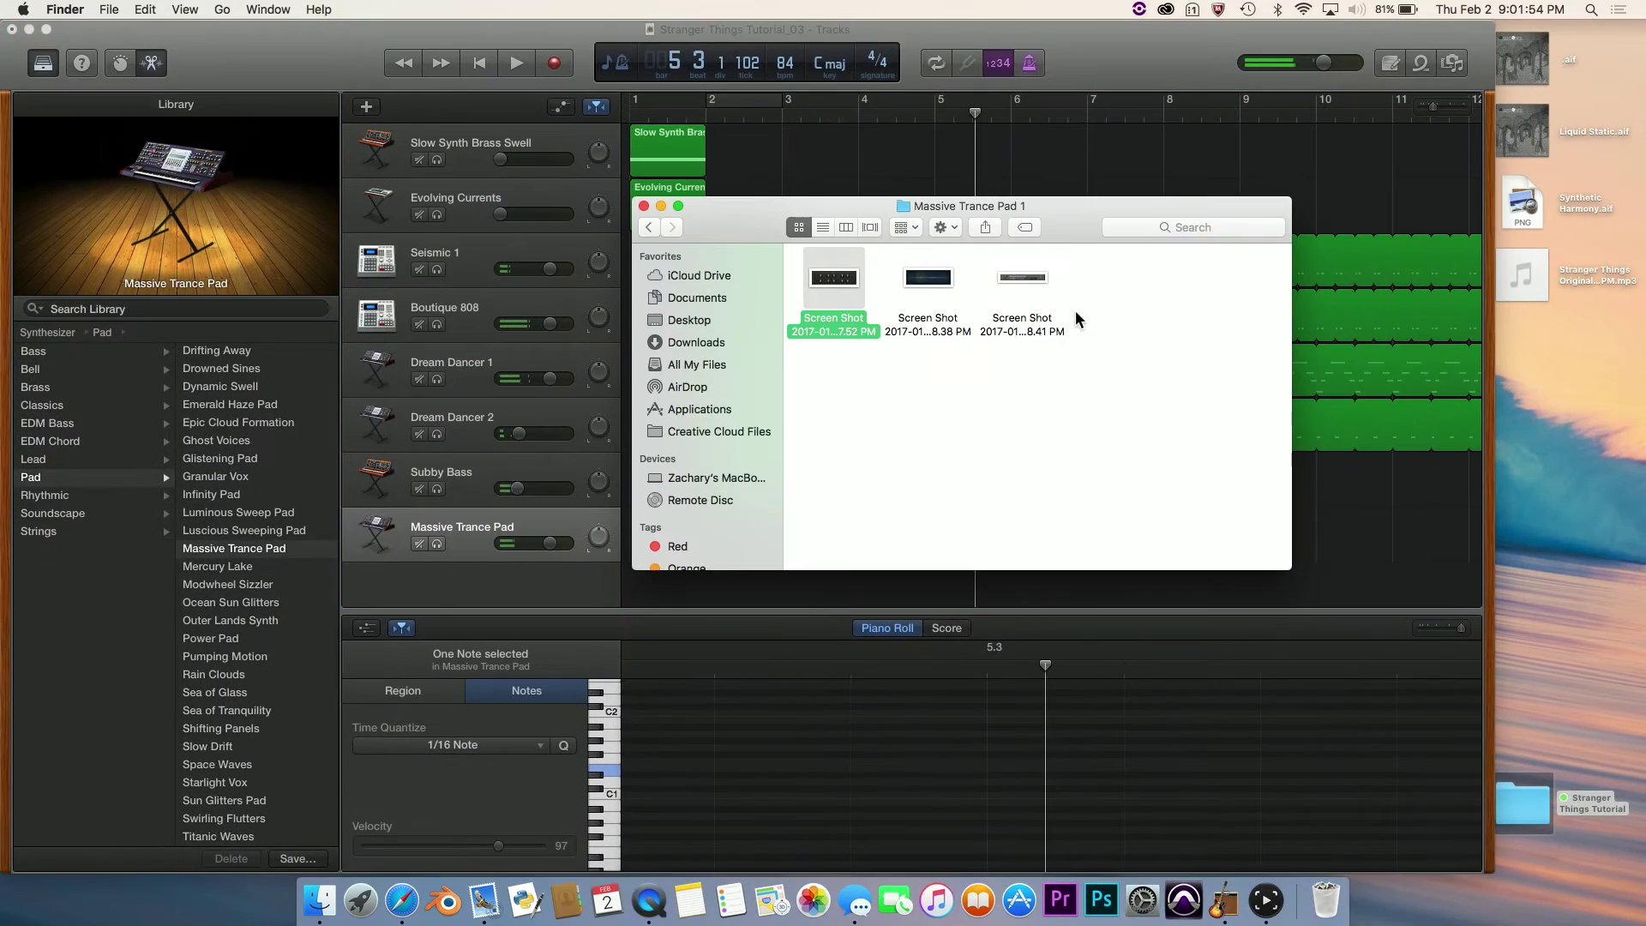
left_click(948, 286)
left_click(1033, 278)
key("space")
key("space")
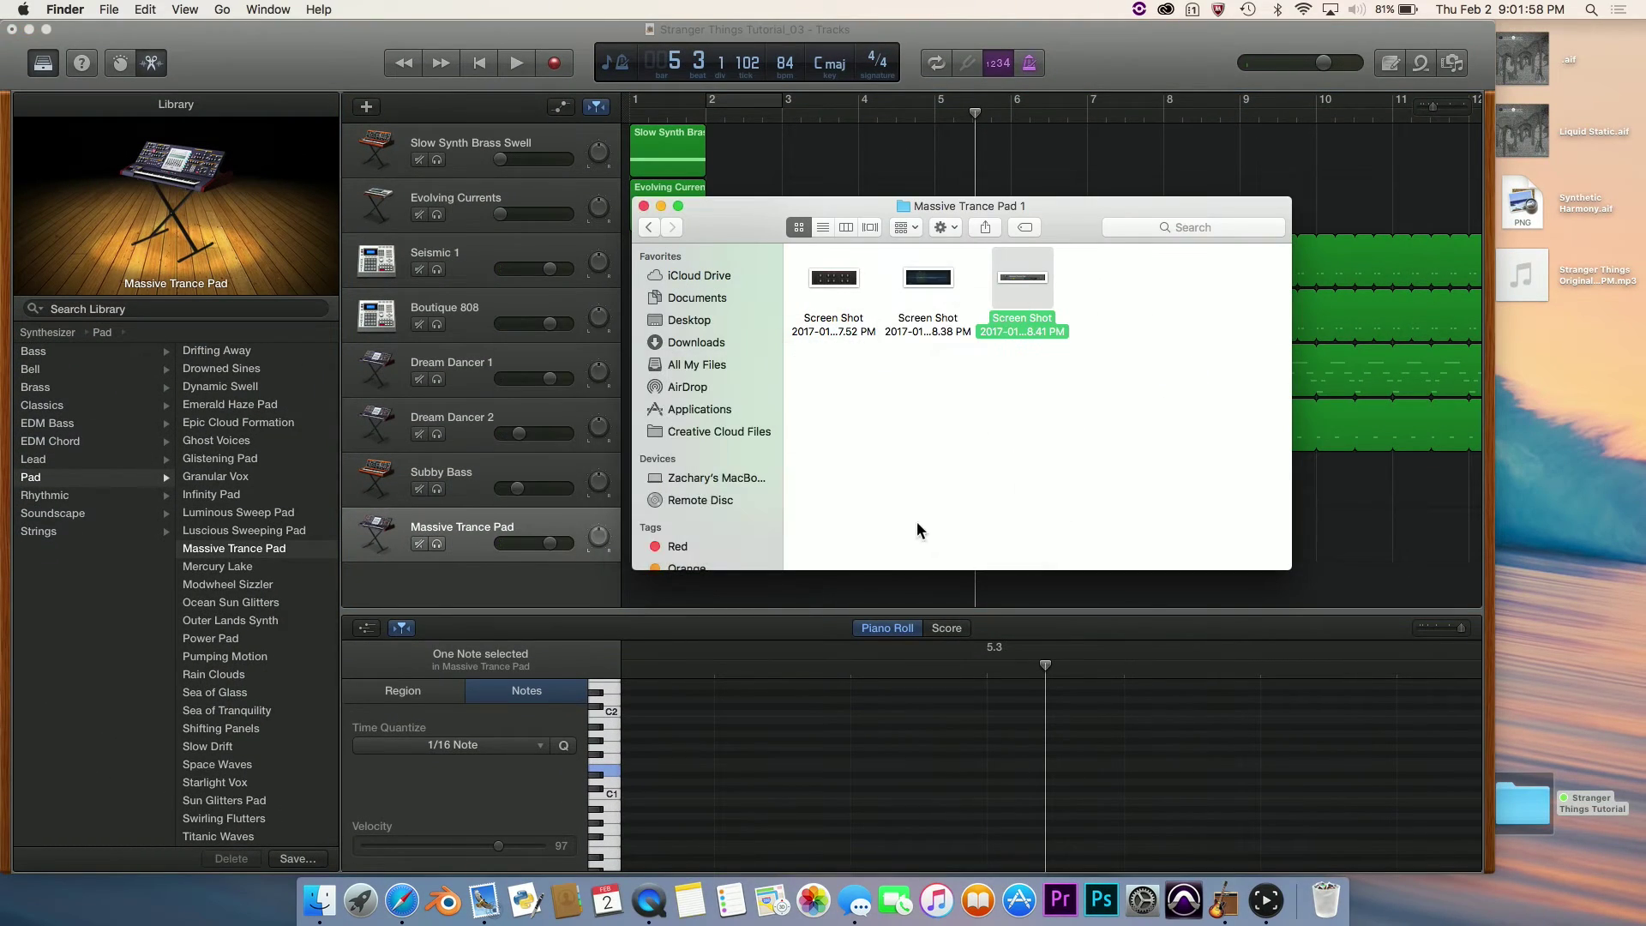
Return to GarageBand and raise the Massive Trance Pad track's volume slightly.
left_click(661, 587)
left_click_drag(550, 545, 554, 544)
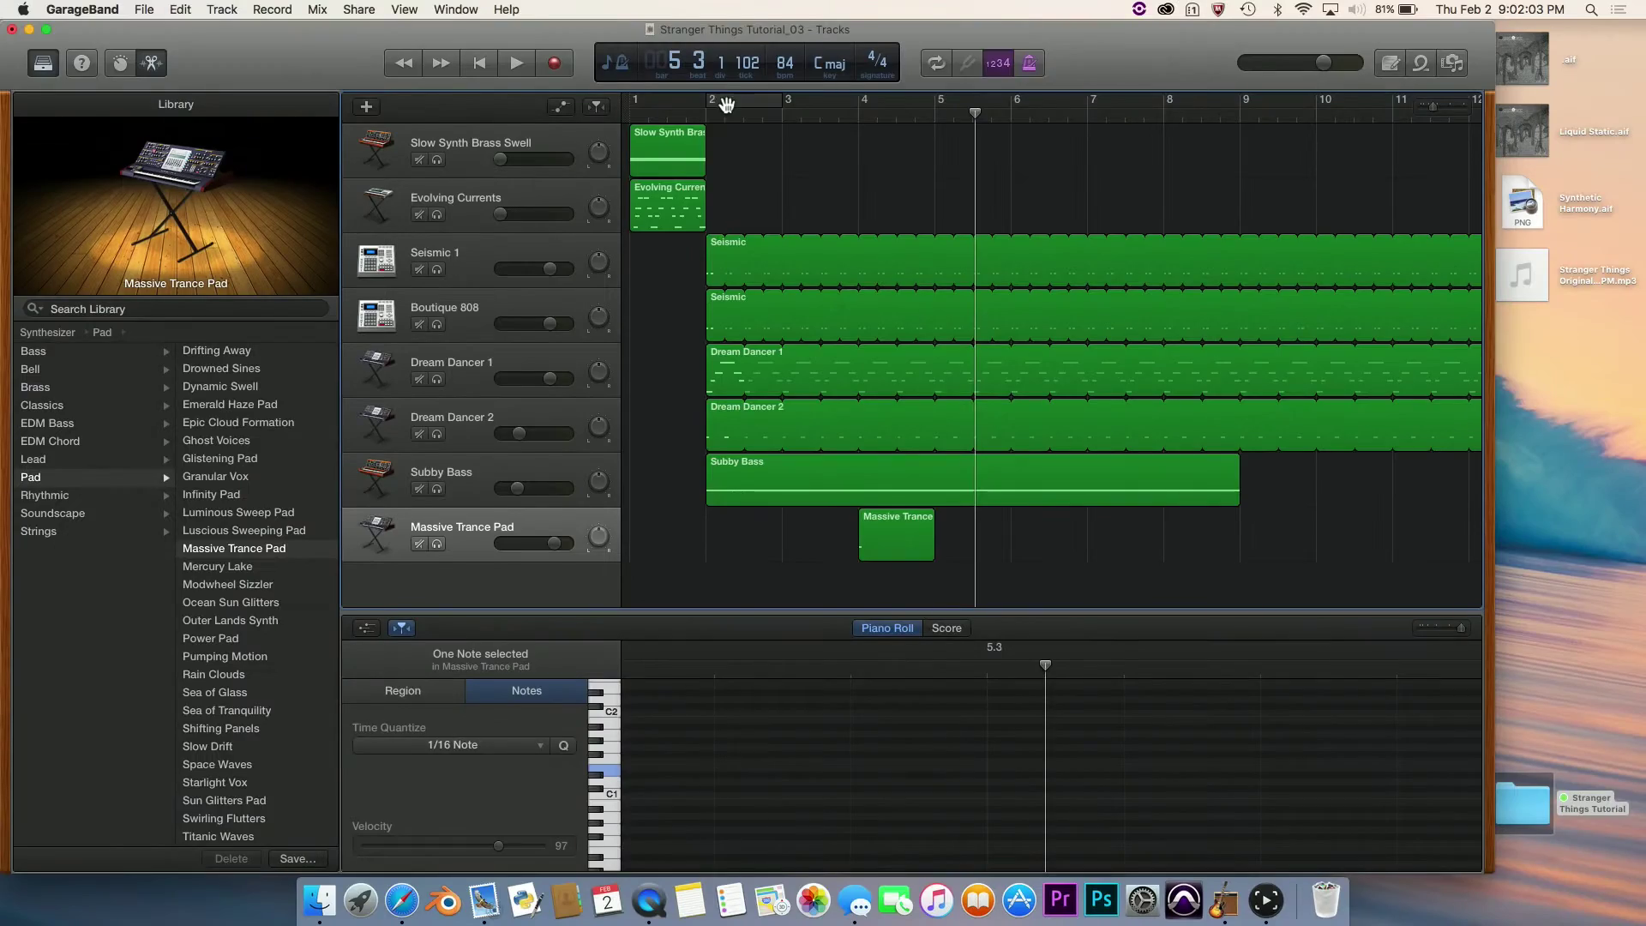
Play the arrangement from bar 2 to hear the pad note at bar 4, and stop just after the pad region.
left_click(708, 113)
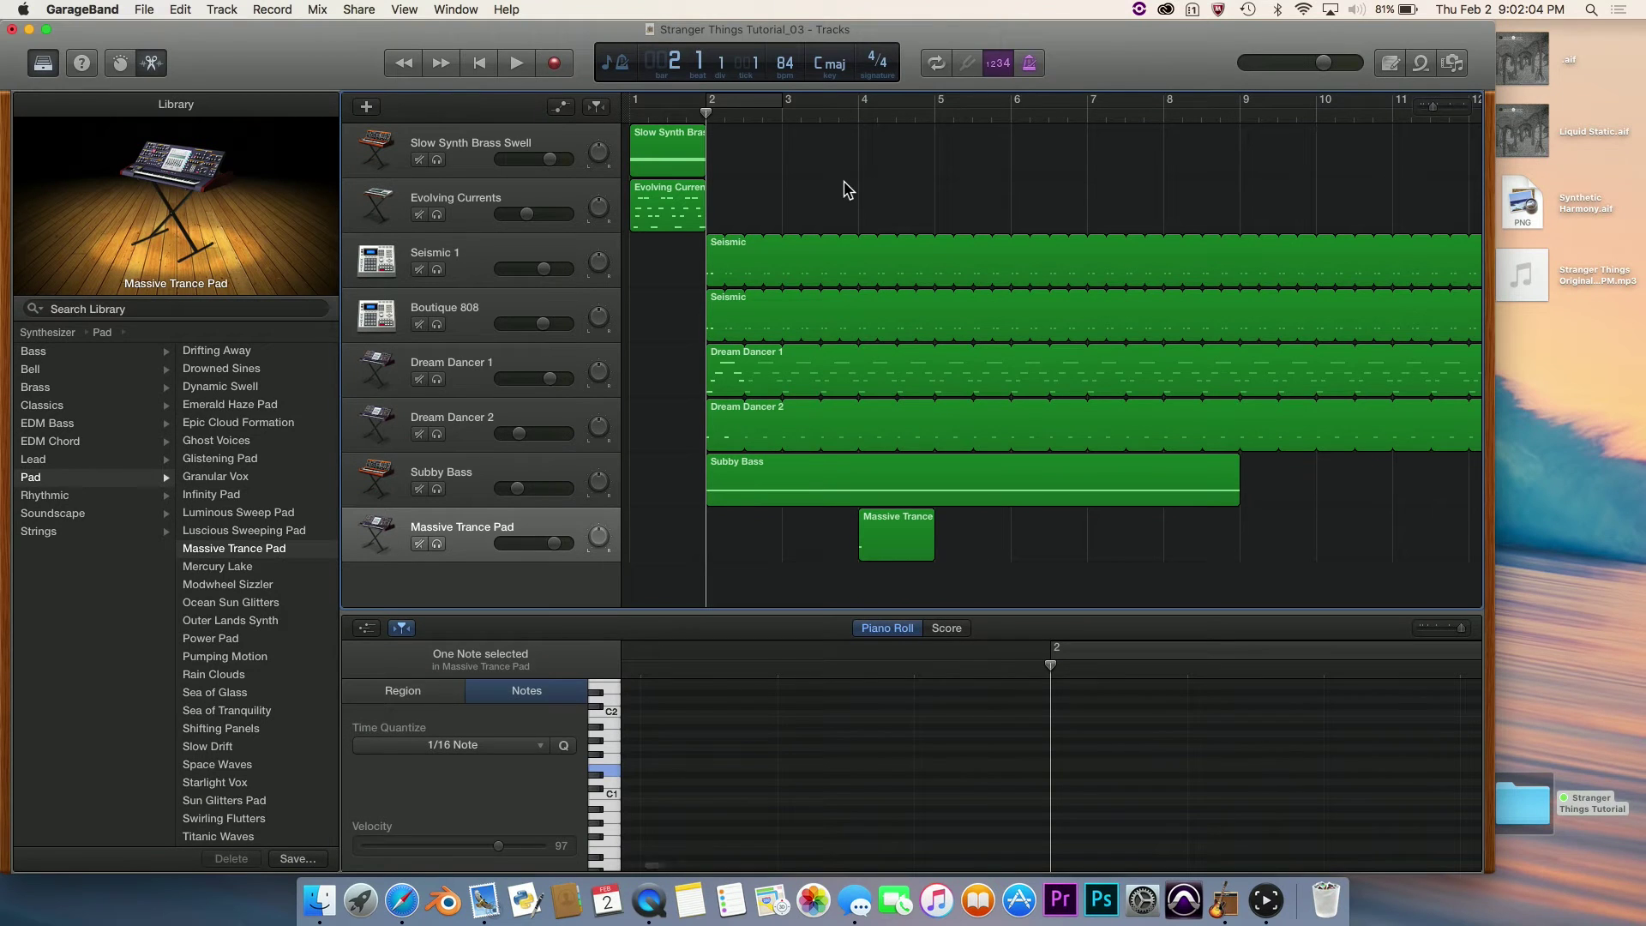
key("space")
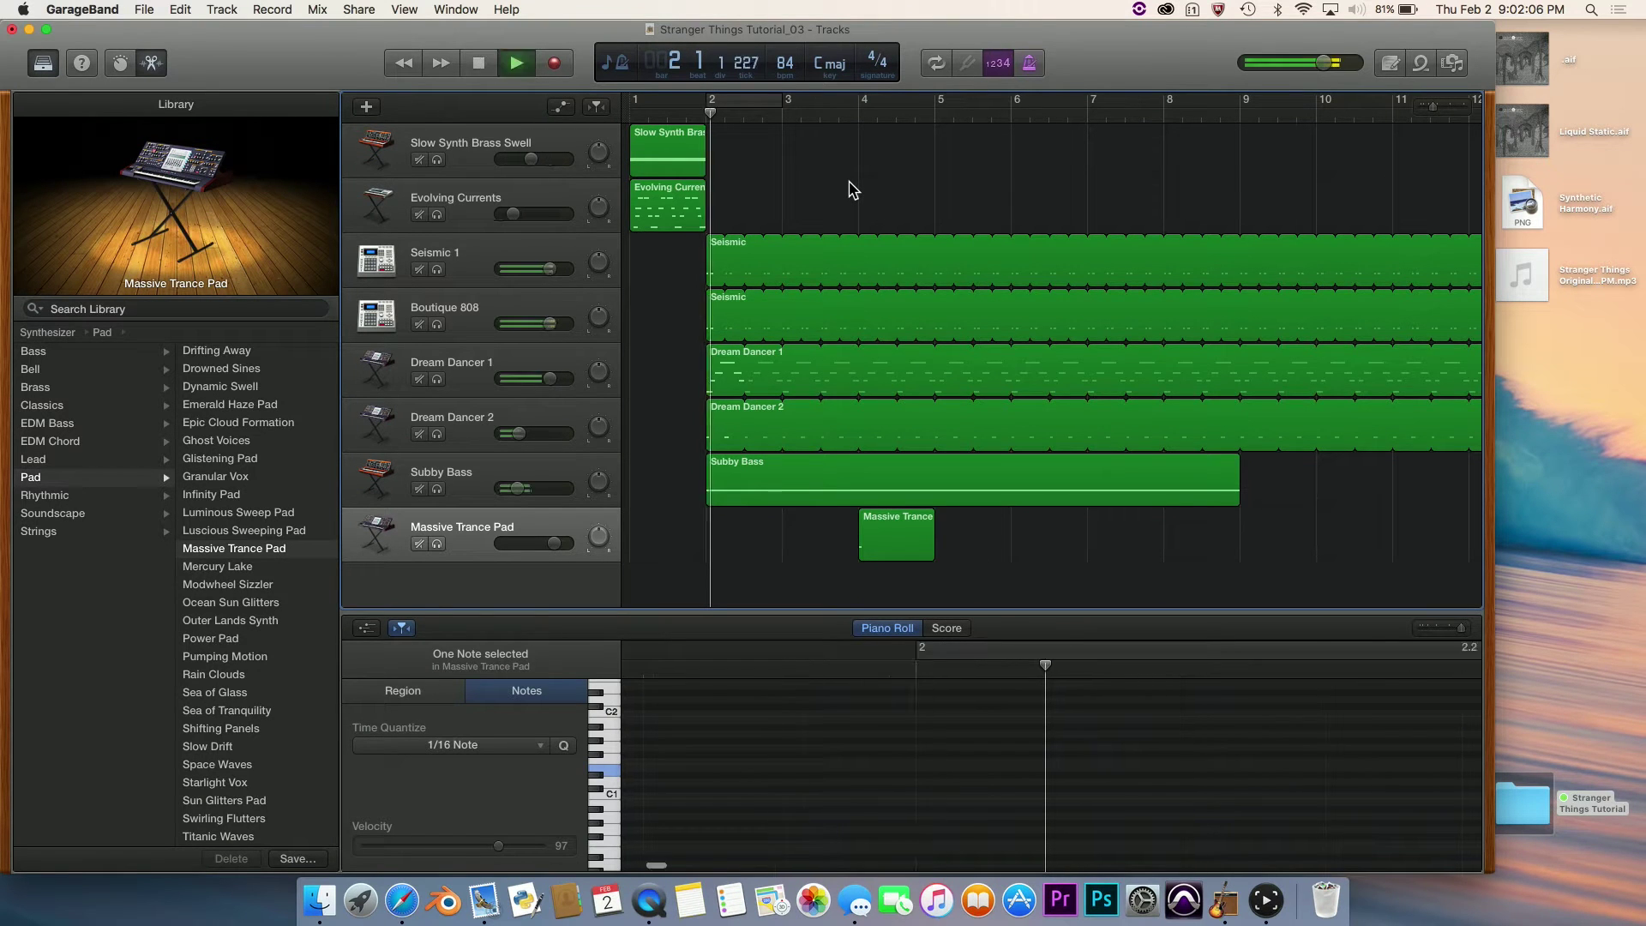
scroll(892, 186, "up", 5)
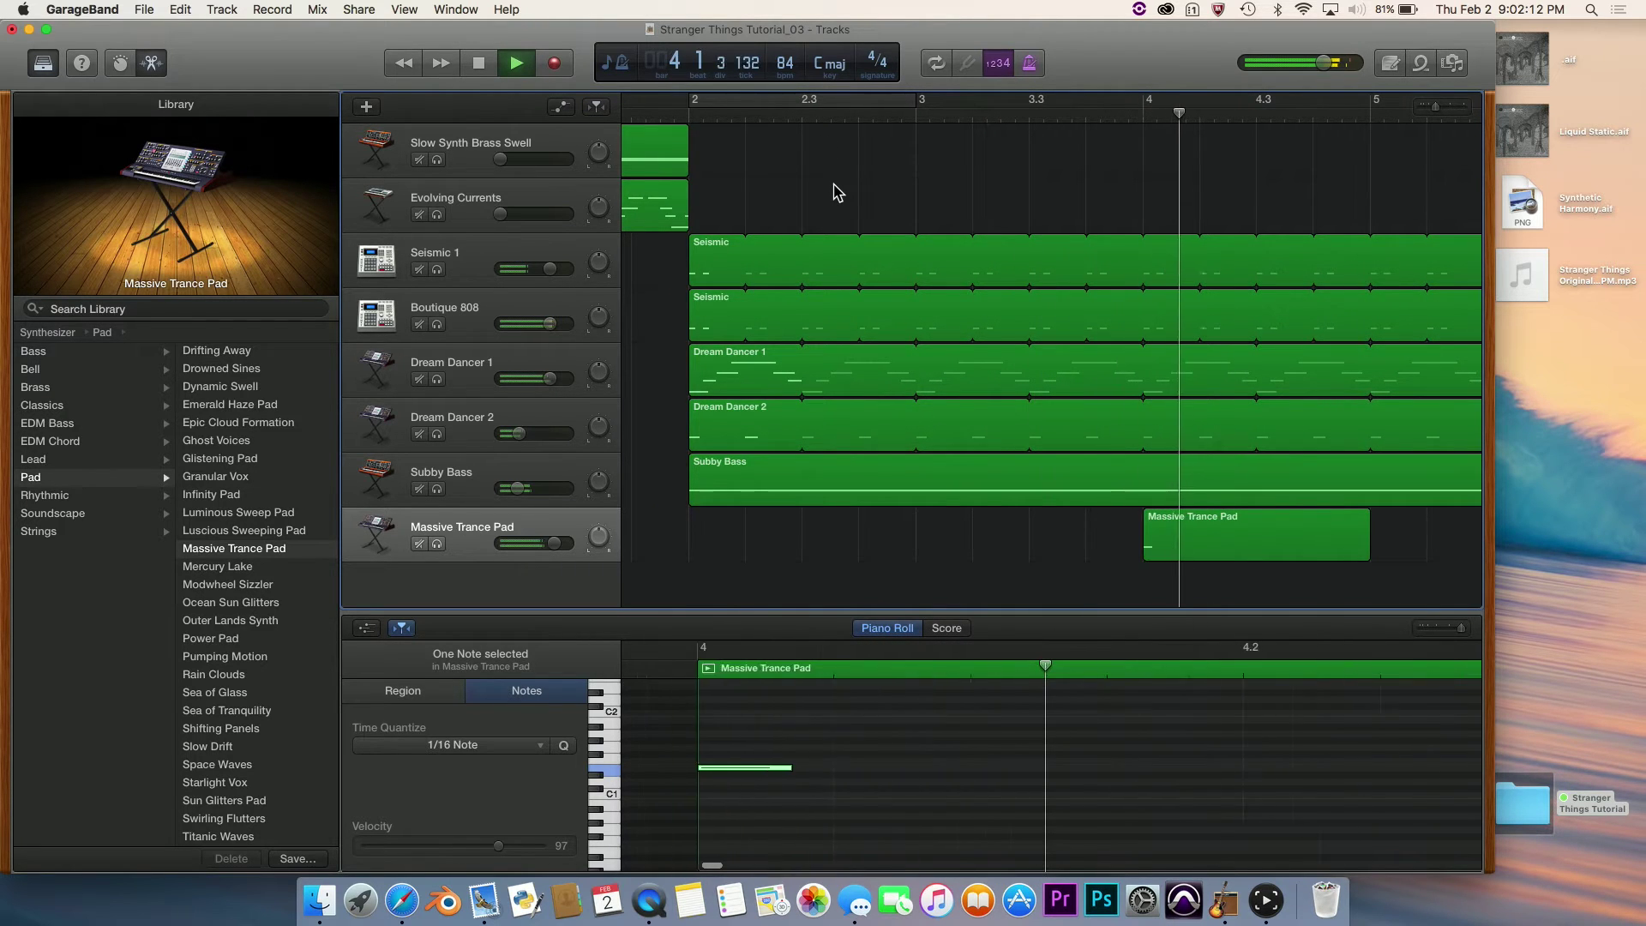
scroll(837, 192, "down", 5)
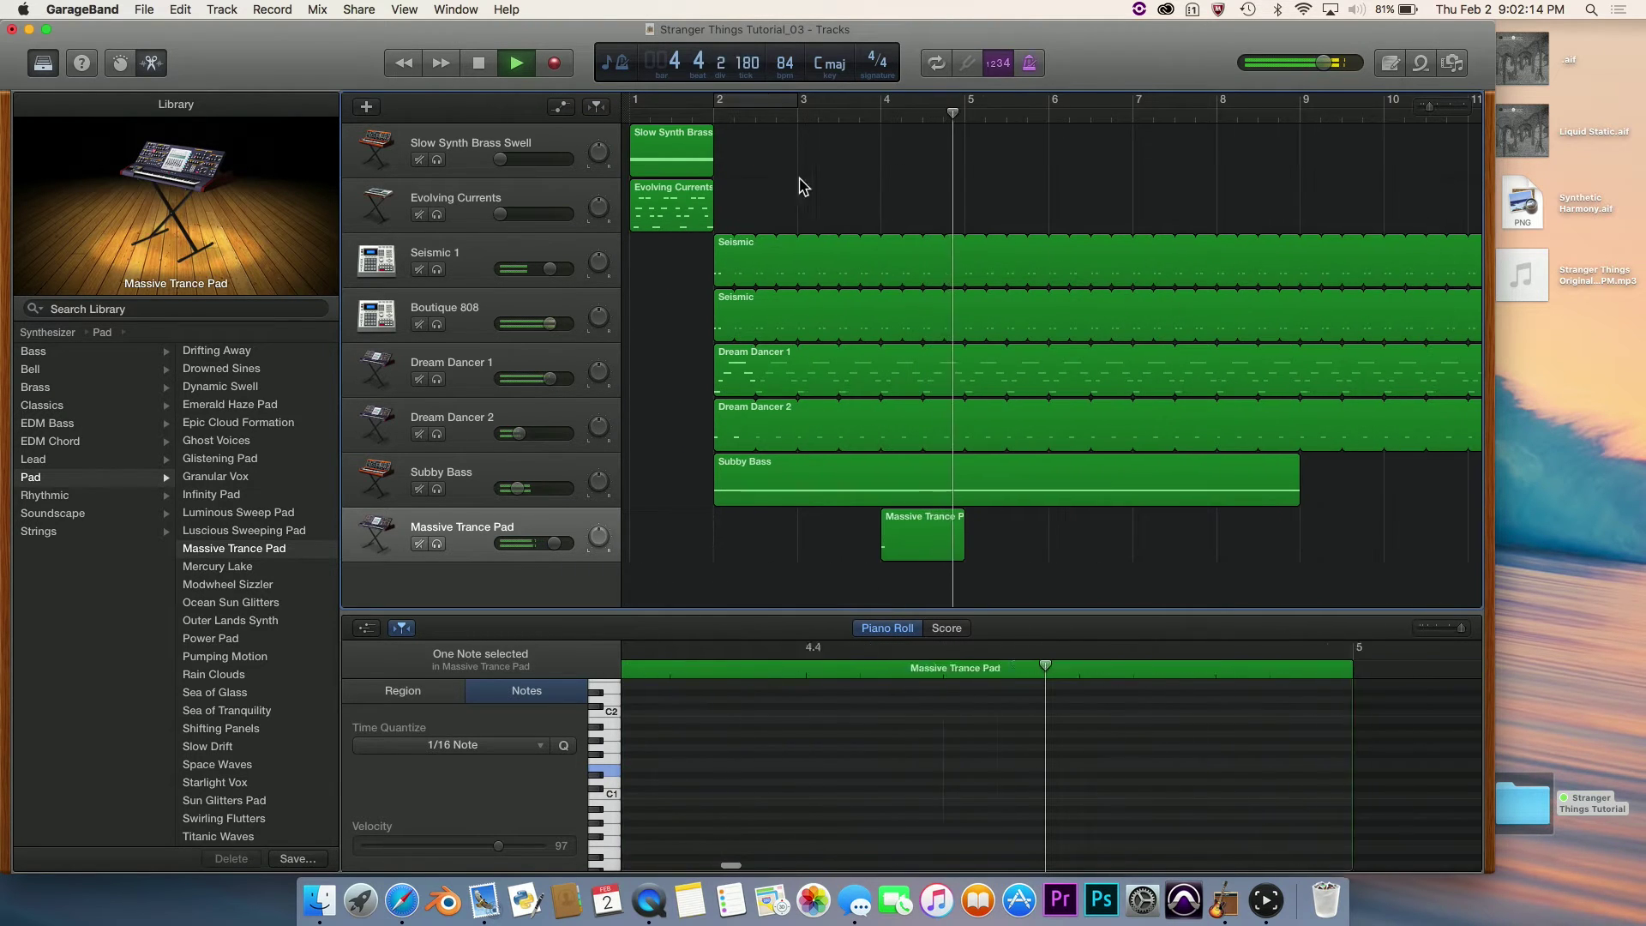
key("space")
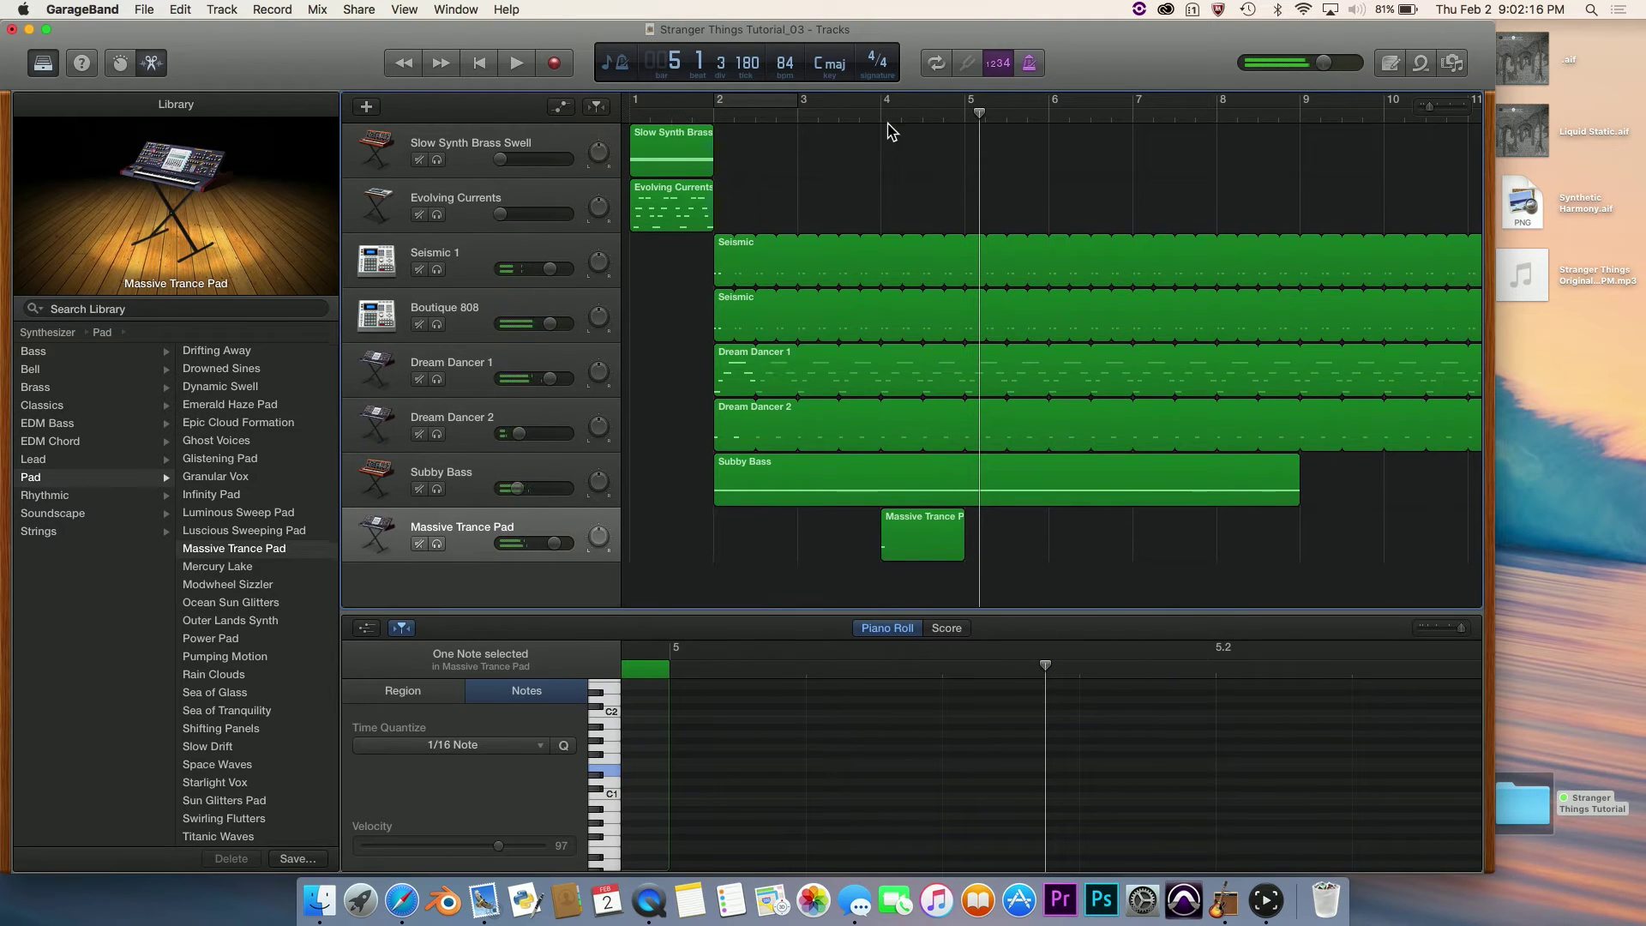
Add a software instrument track with the playhead at bar 4 and assign it the Mellow Organ patch from the Library.
key("comma")
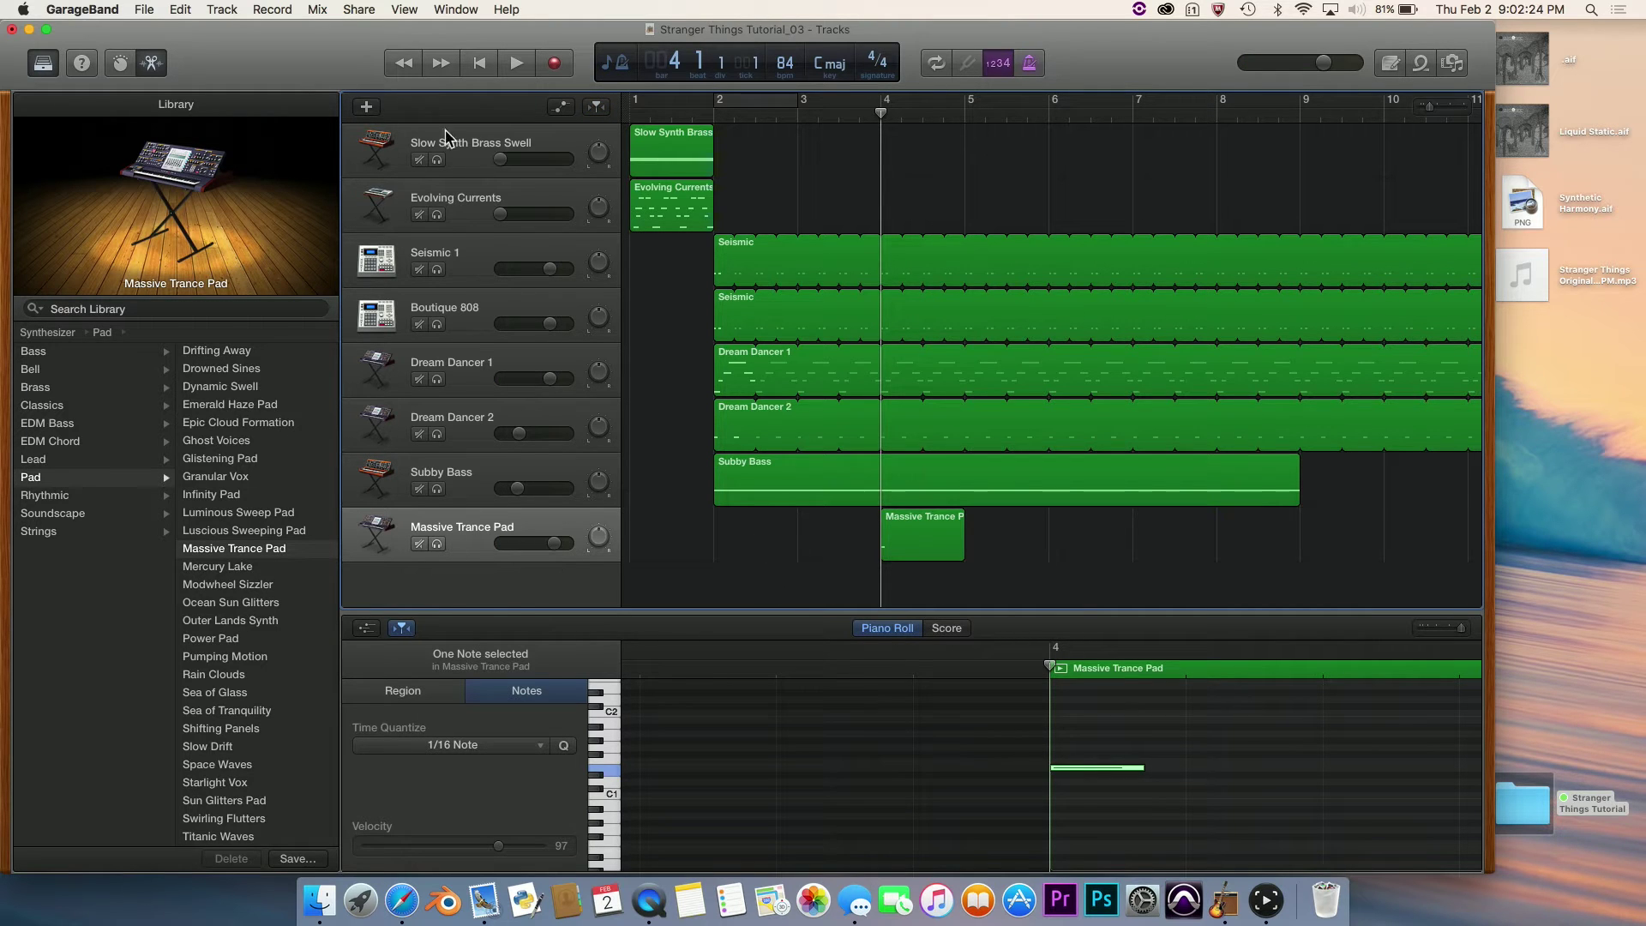
left_click(366, 106)
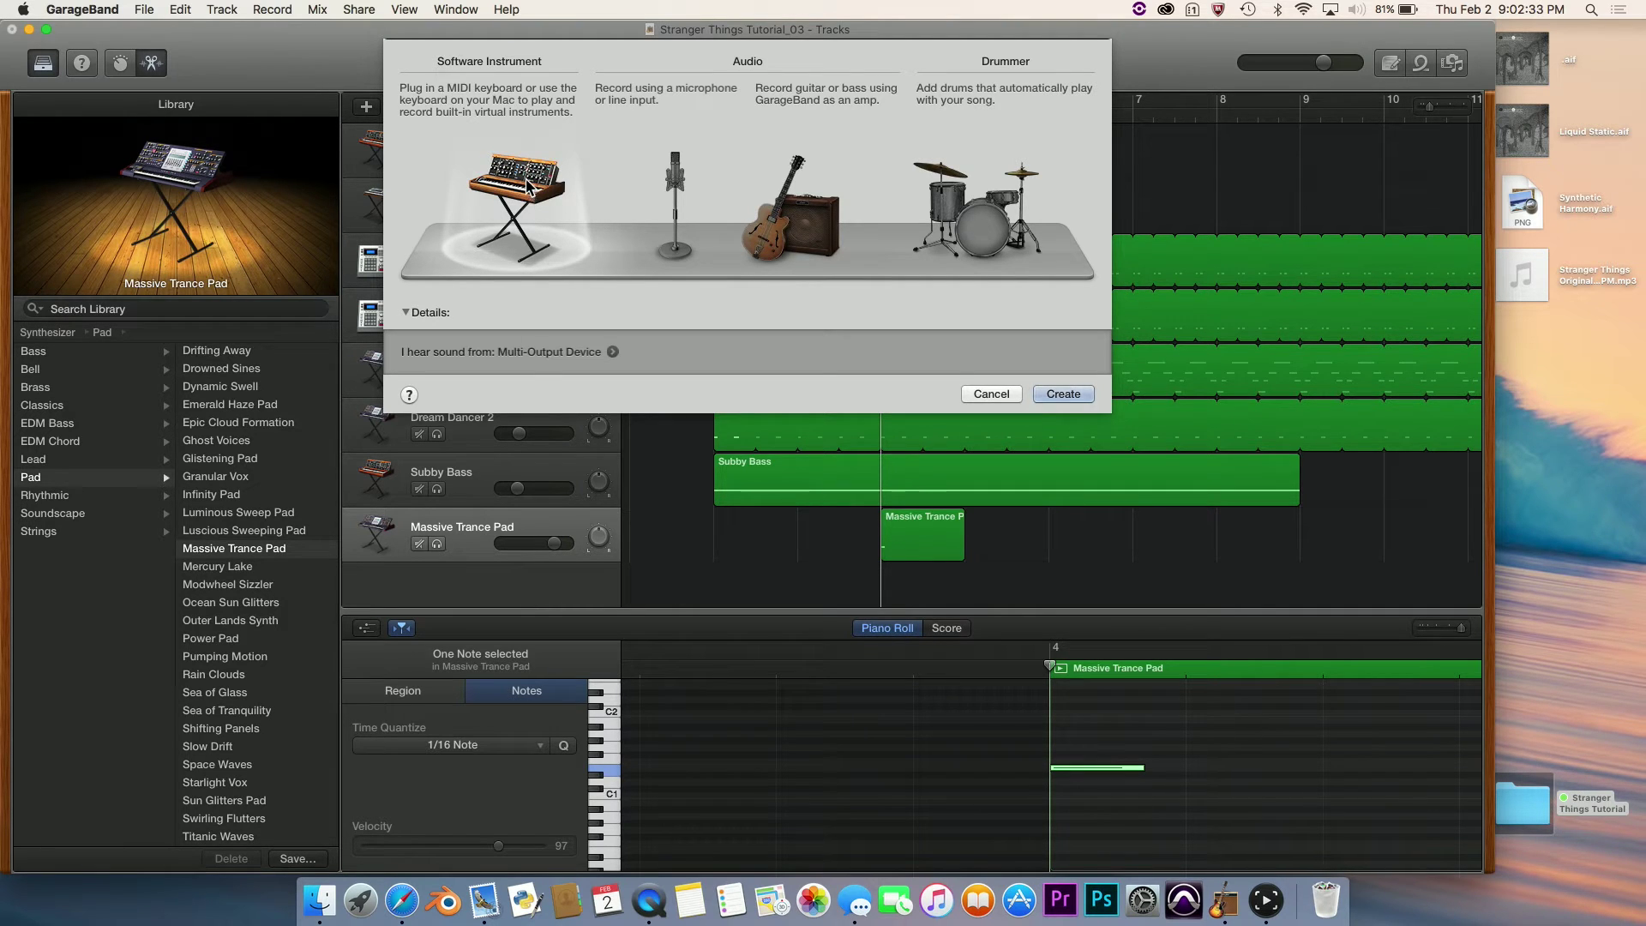
key("Return")
left_click(295, 317)
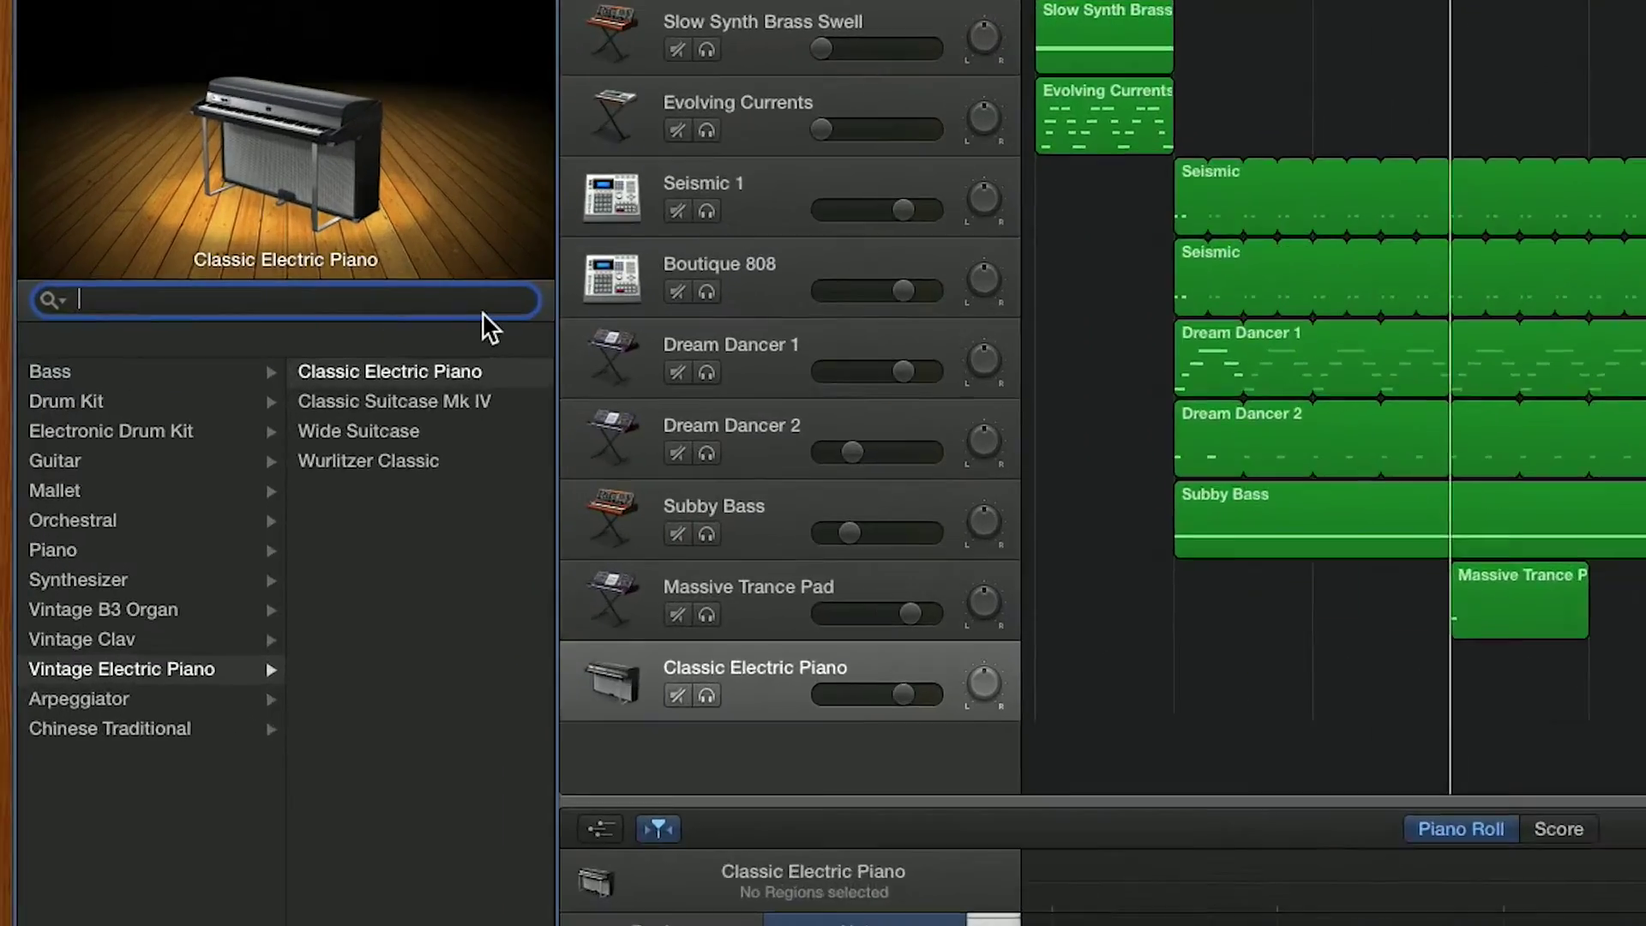
type("Mellow")
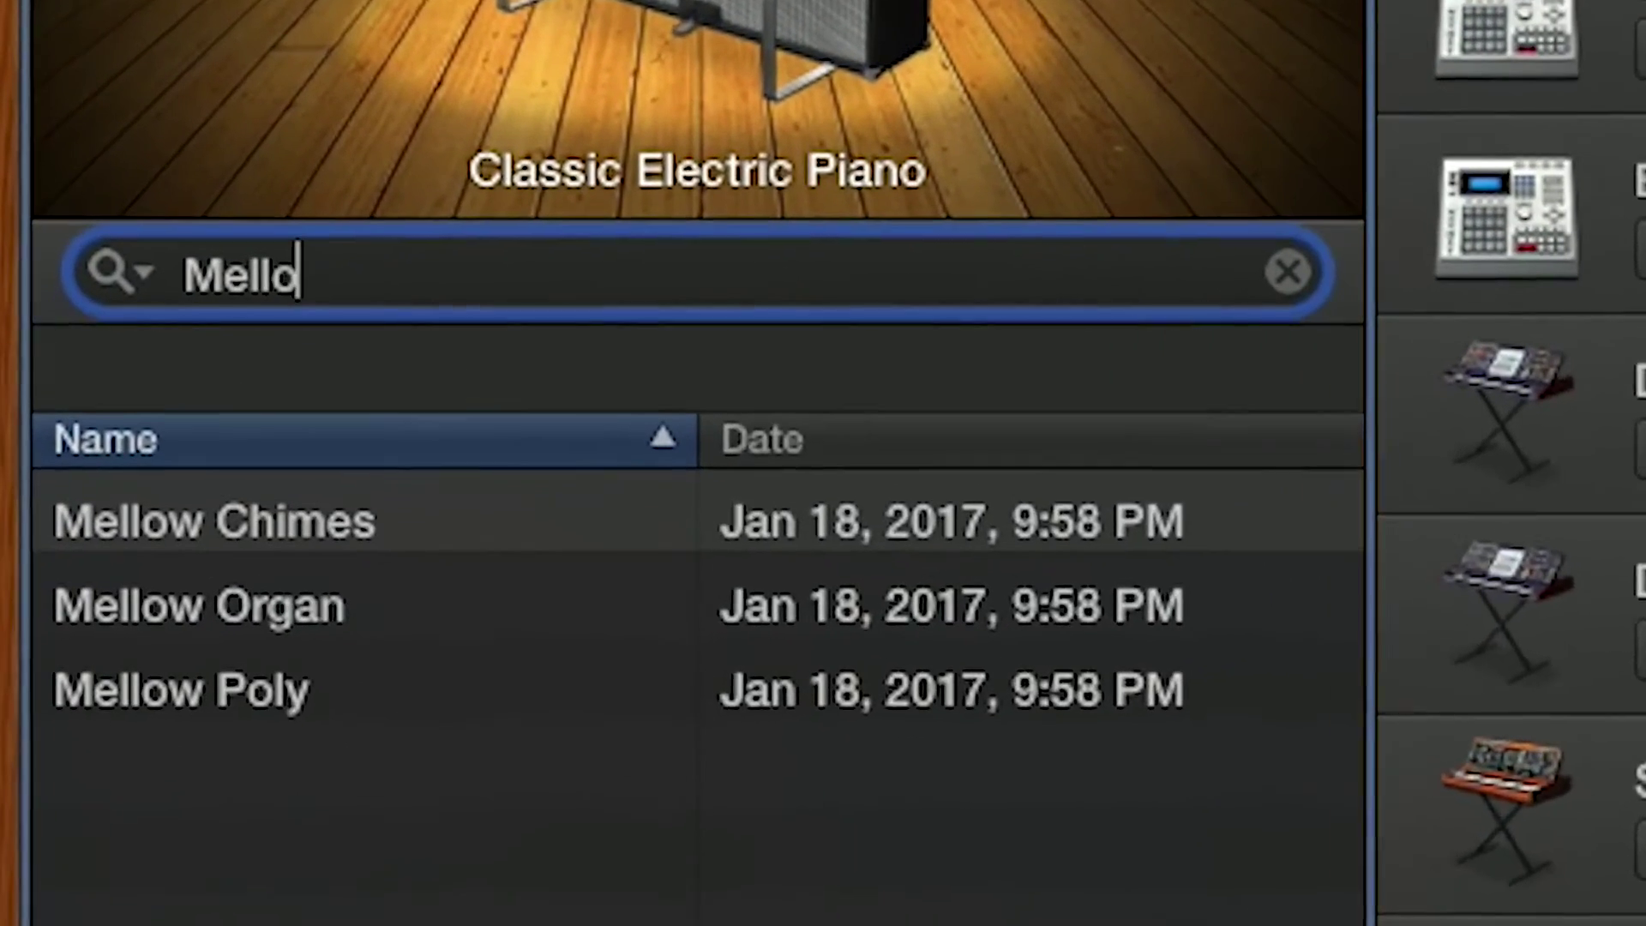
type(" organ")
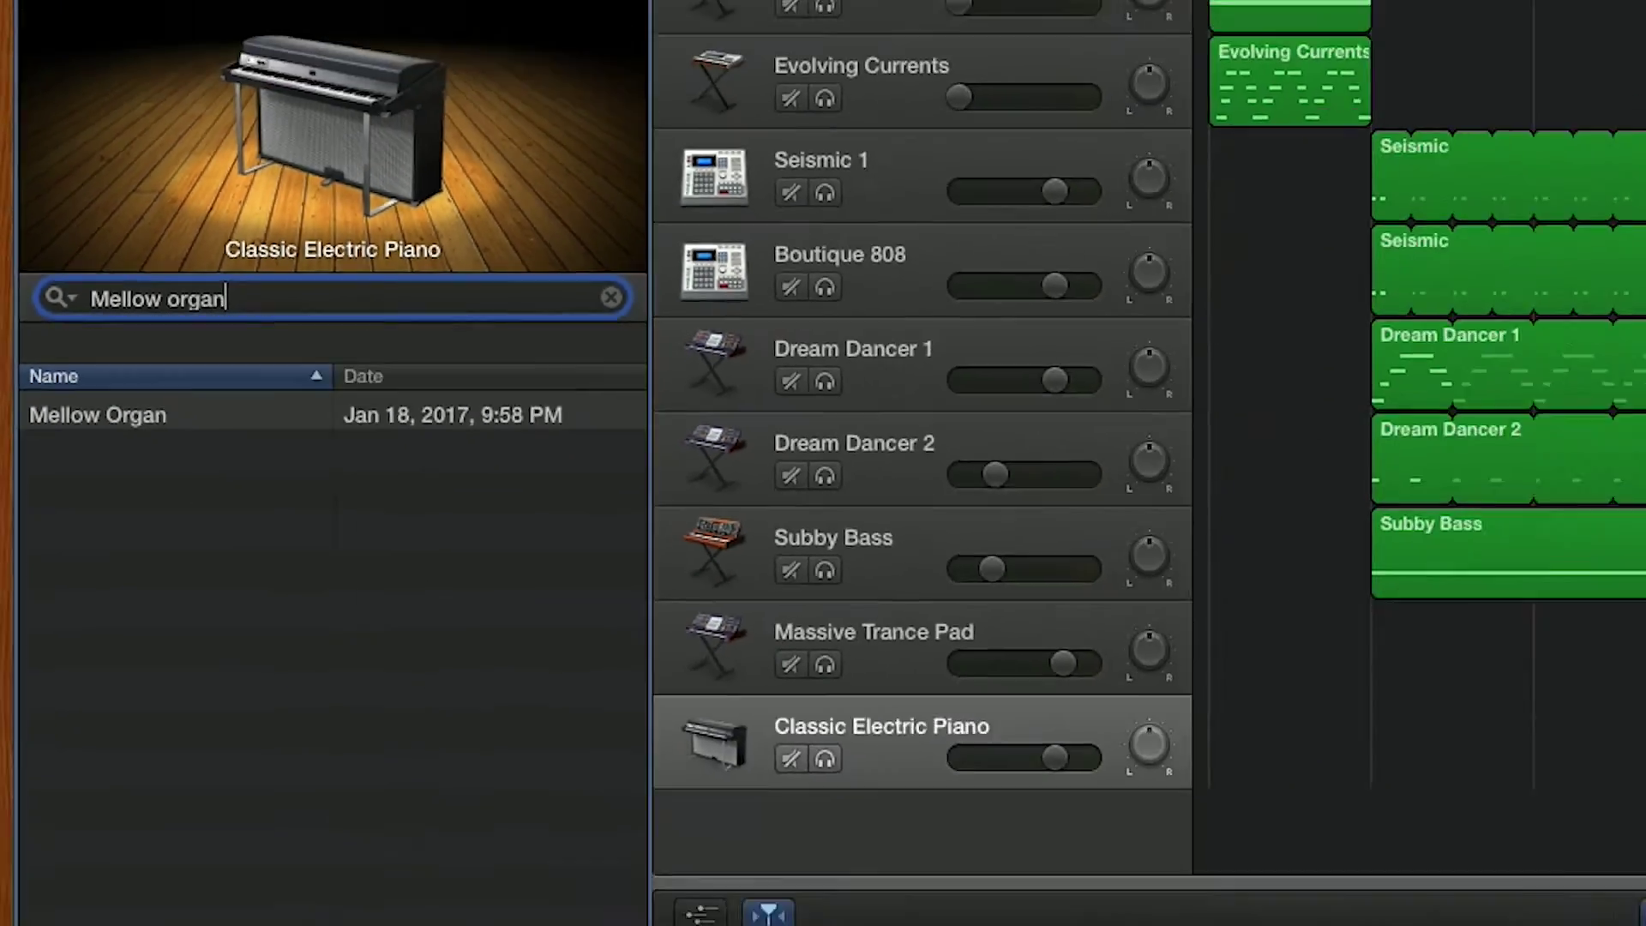
key("Return")
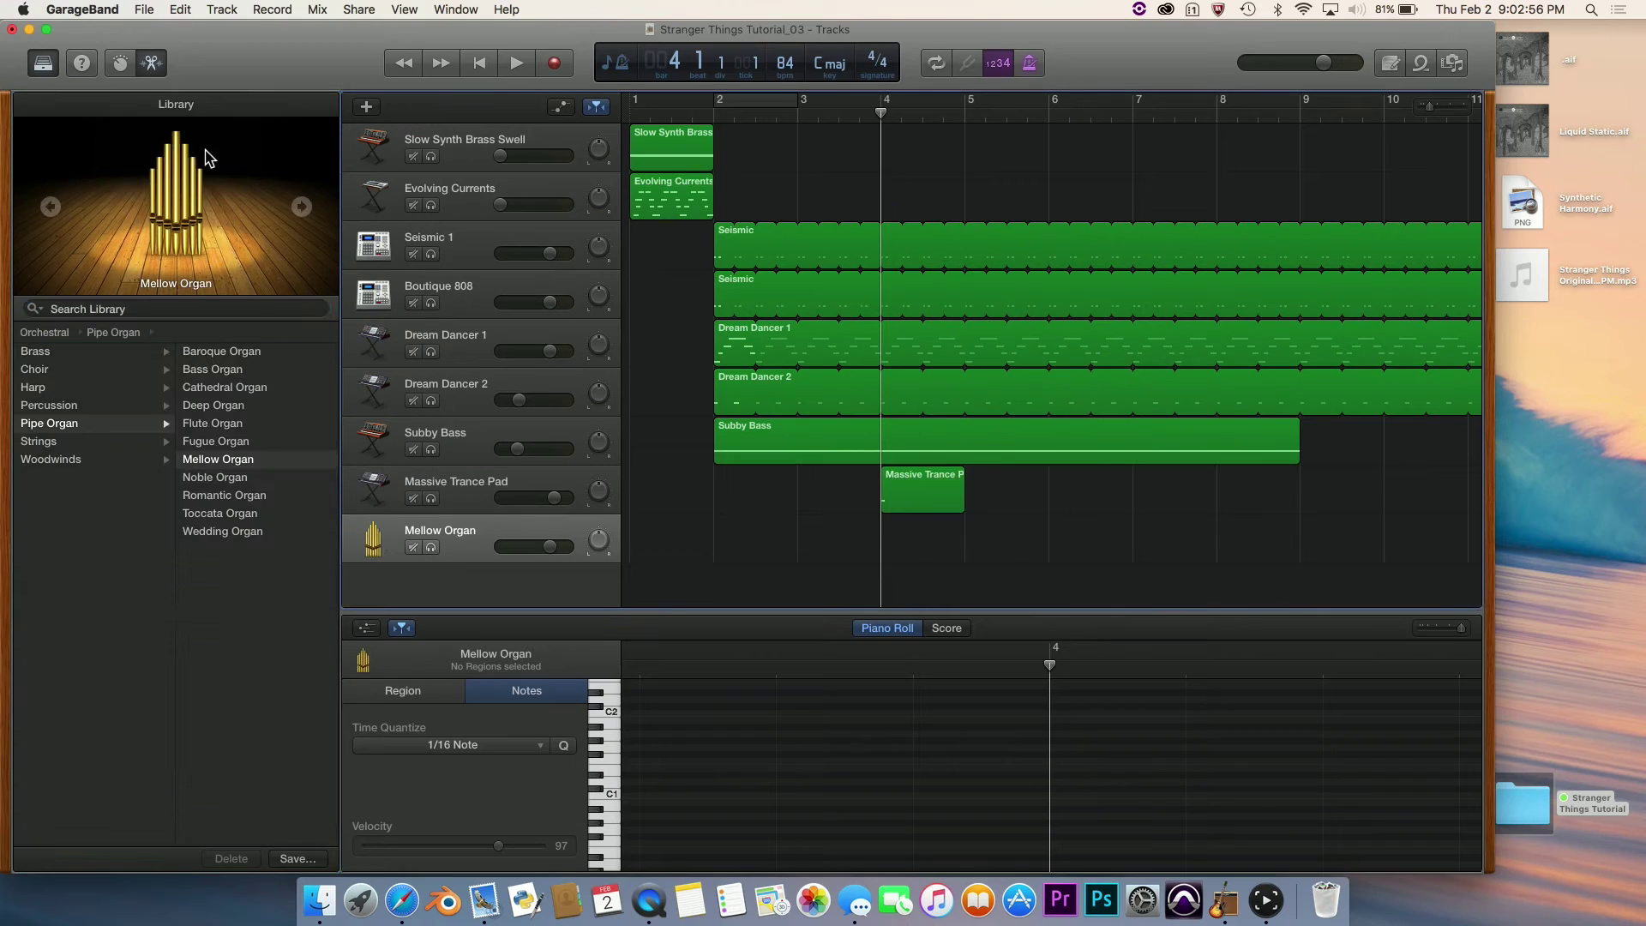
Open the Mellow Organ's Smart Controls, raise Low, Ambience and Reverb, and turn High down.
left_click(121, 63)
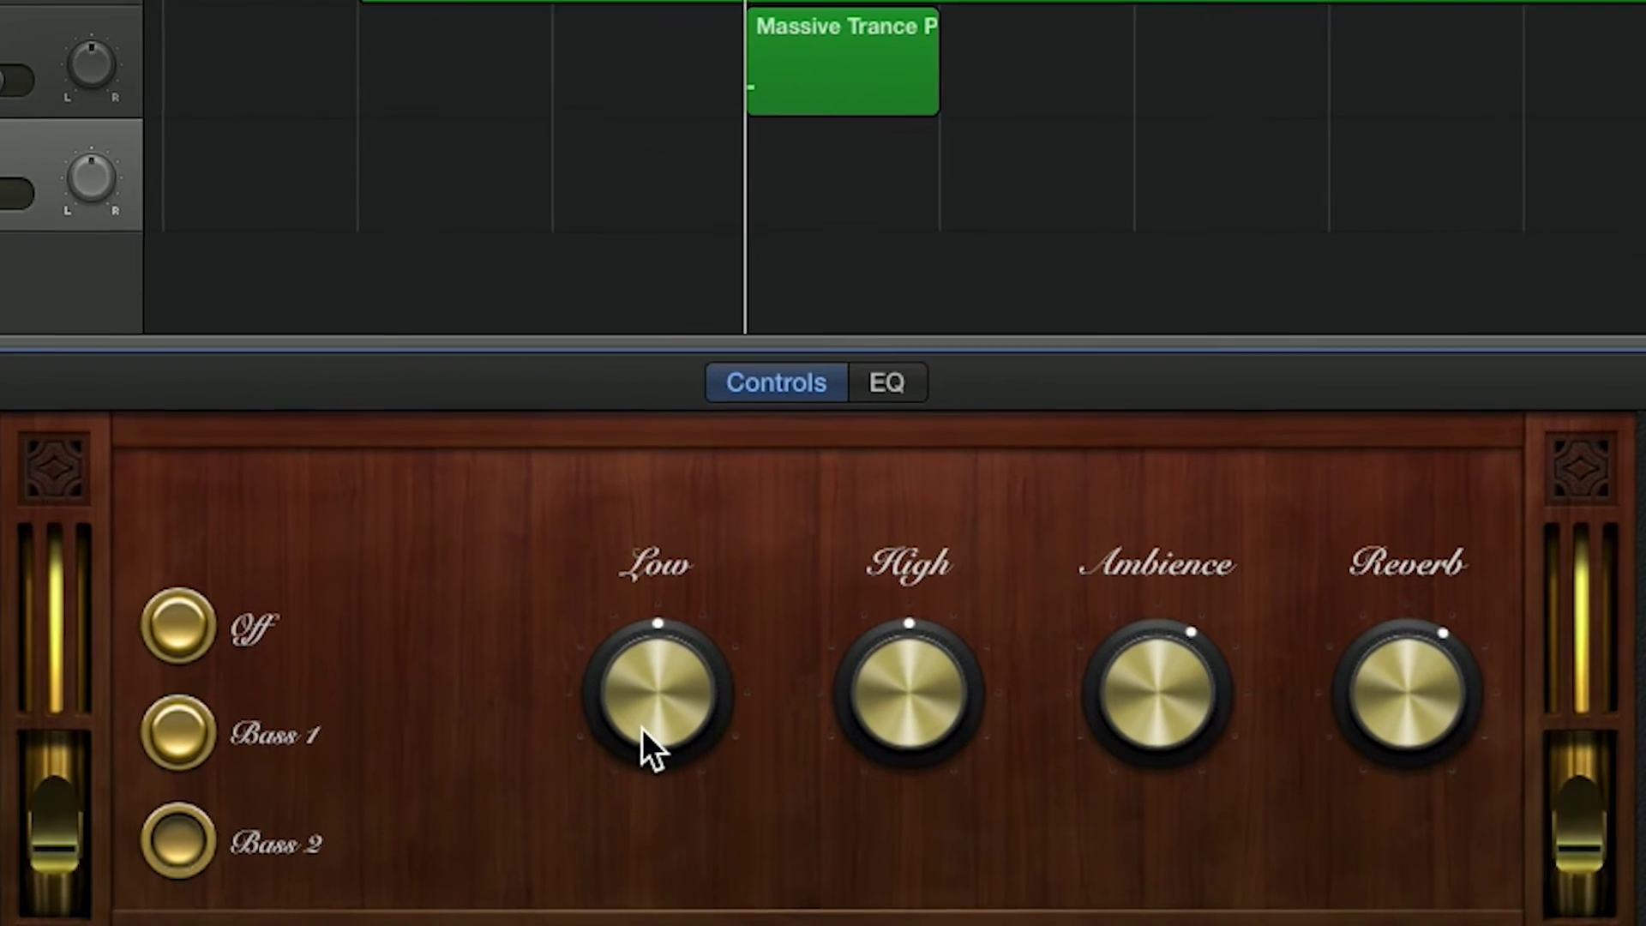
mouse_move(641, 729)
left_mouse_down()
mouse_move(613, 511)
mouse_move(743, 497)
left_mouse_up()
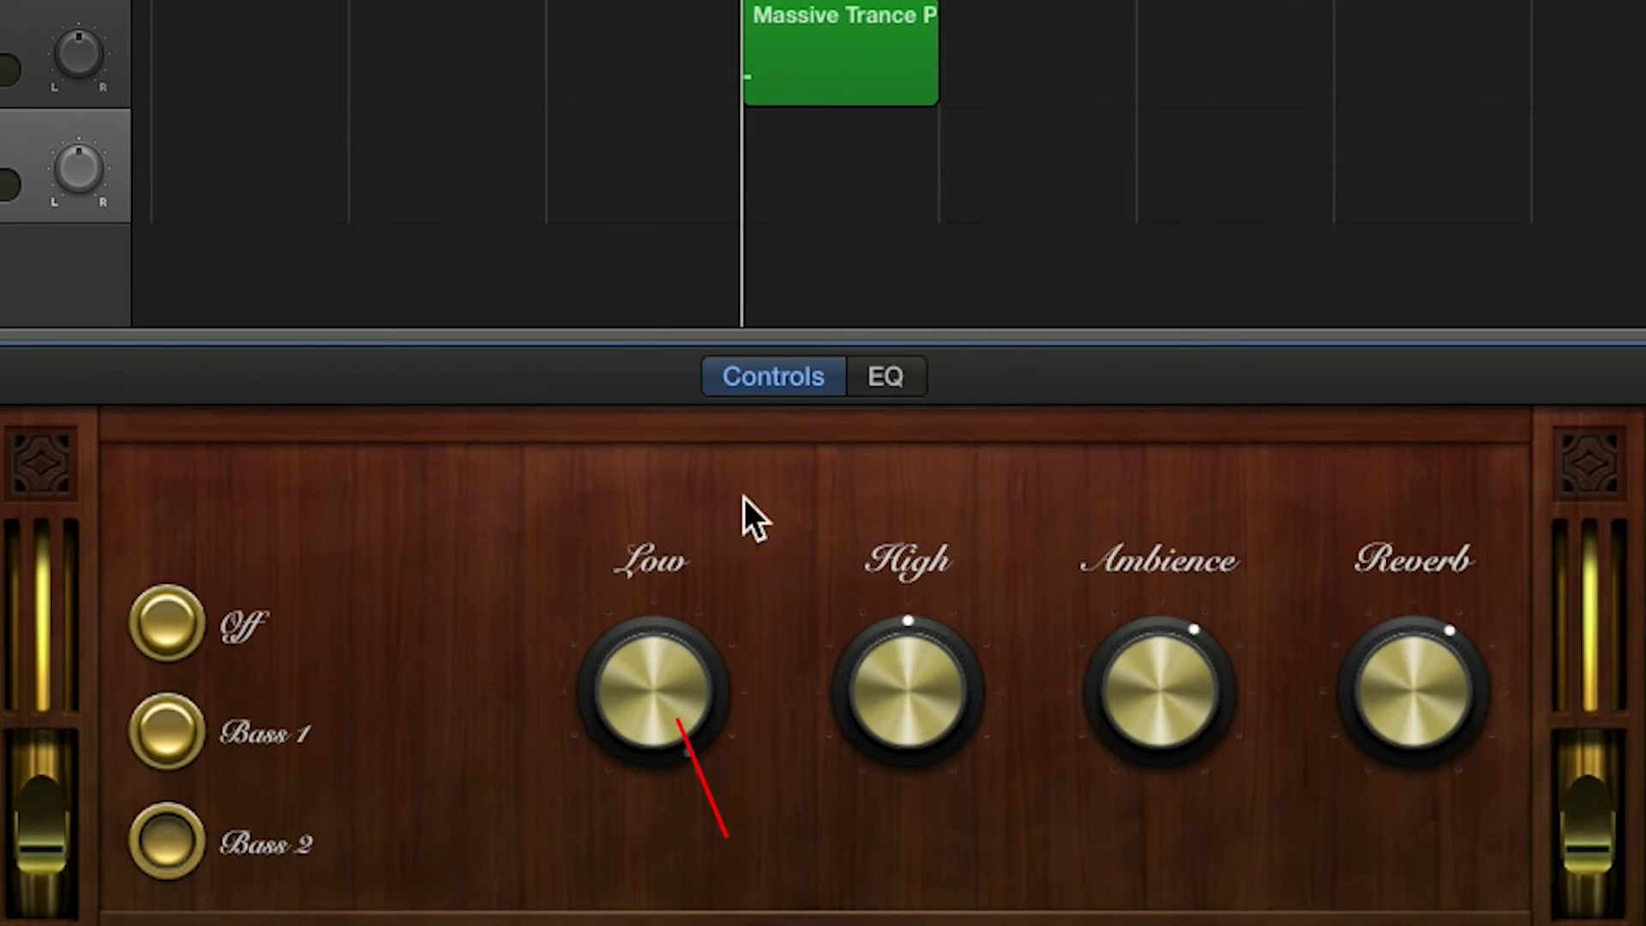
left_click_drag(904, 680, 909, 922)
left_click_drag(1161, 657, 1160, 467)
mouse_move(1393, 656)
left_mouse_down()
mouse_move(1391, 701)
mouse_move(1397, 485)
mouse_move(1184, 426)
left_mouse_up()
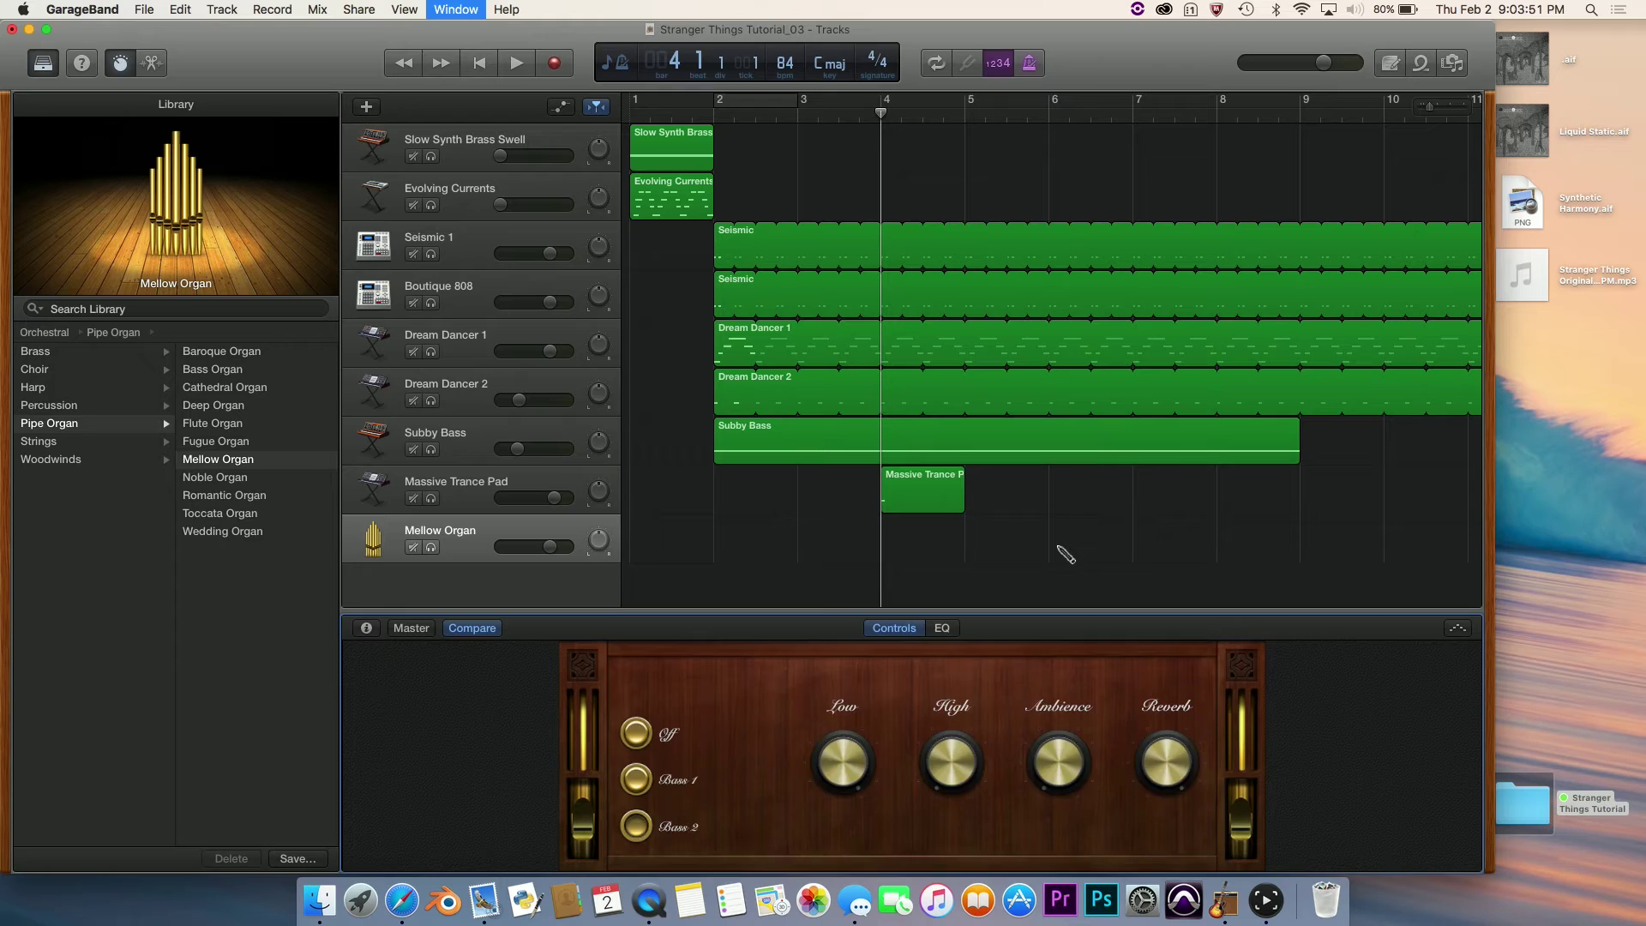
Open Musical Typing for the Mellow Organ track and raise the octave to C3.
key("super+k")
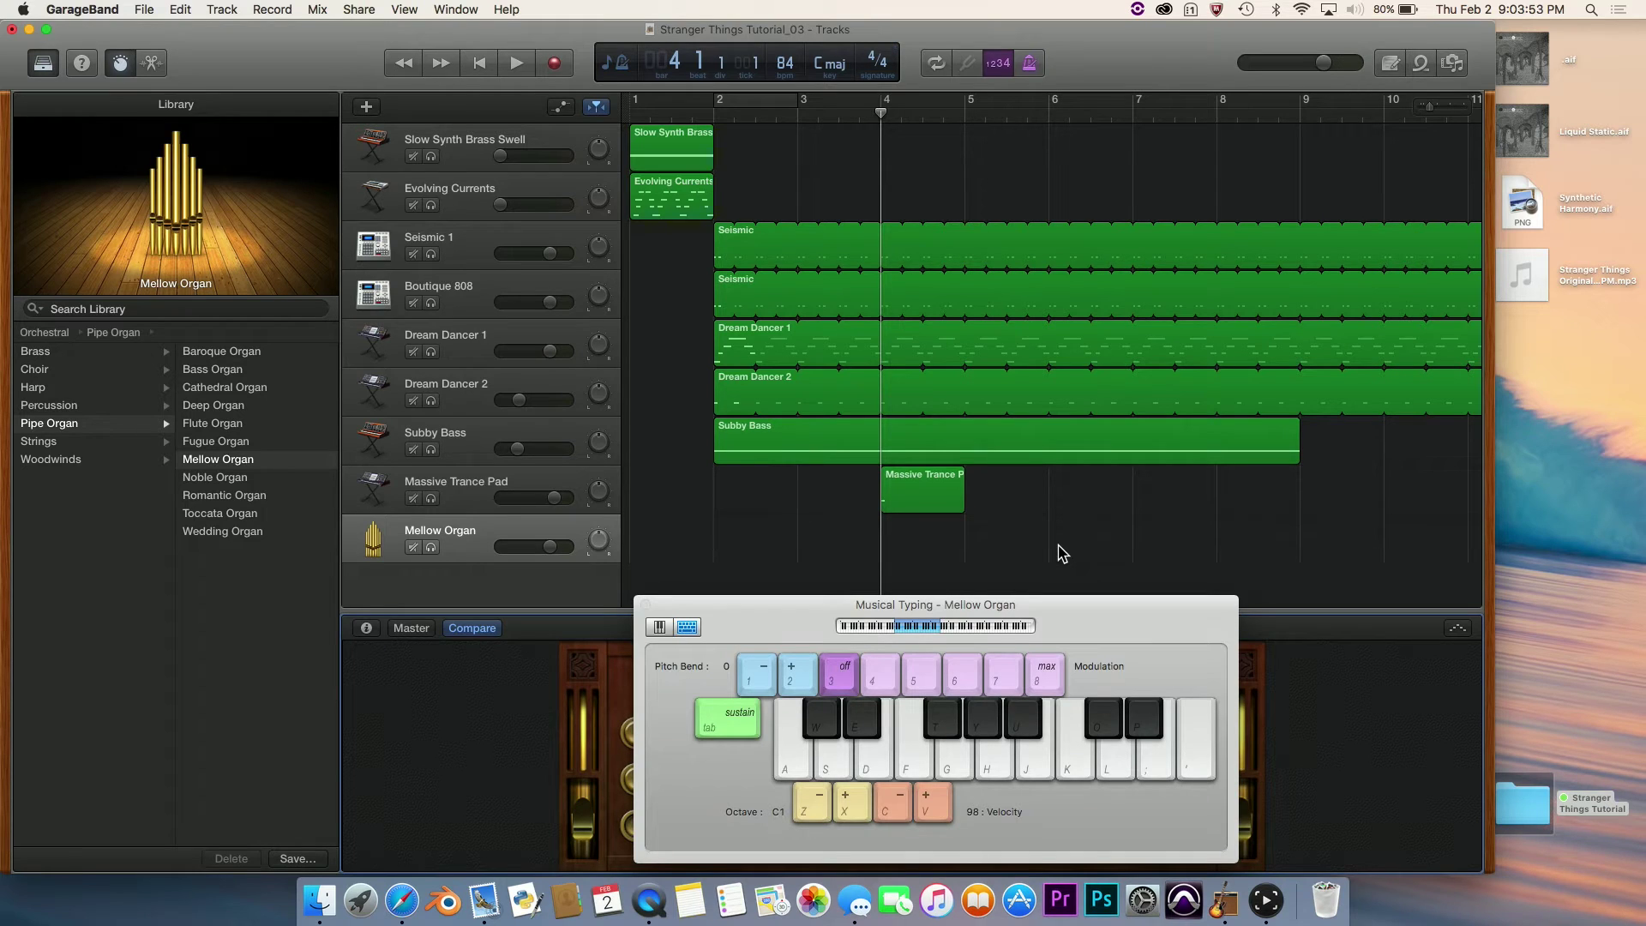
key("x")
key("x")
Audition several organ notes in Musical Typing, including B and the E above it.
key("d")
key("g")
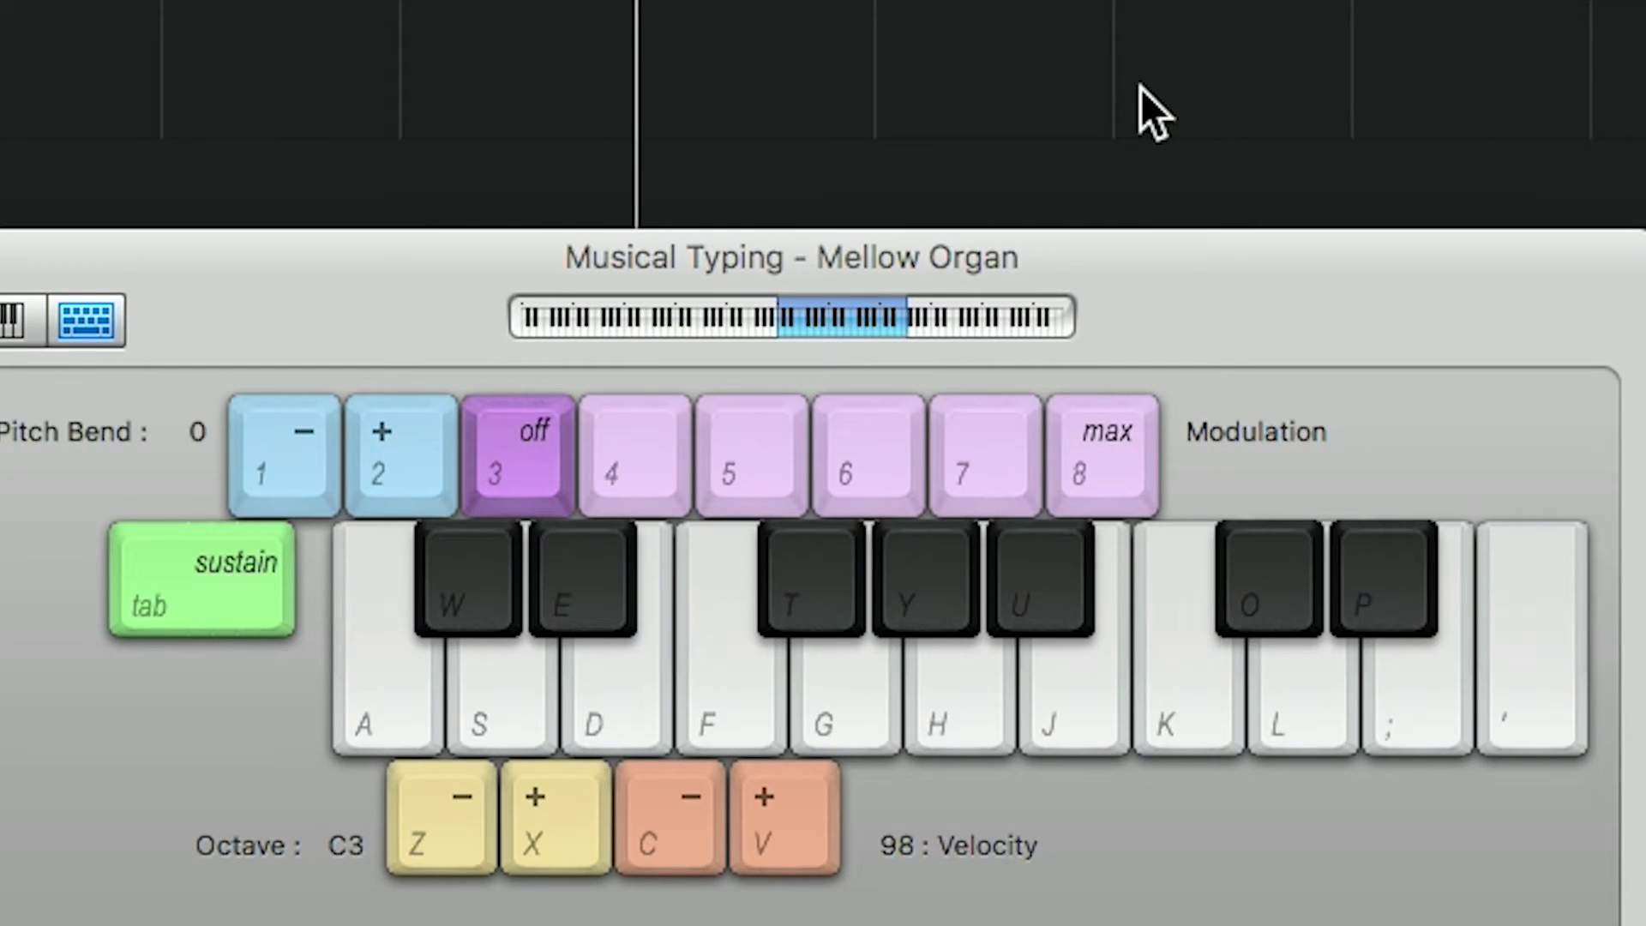
key("a")
key("j")
key("semicolon")
key("j")
key("semicolon")
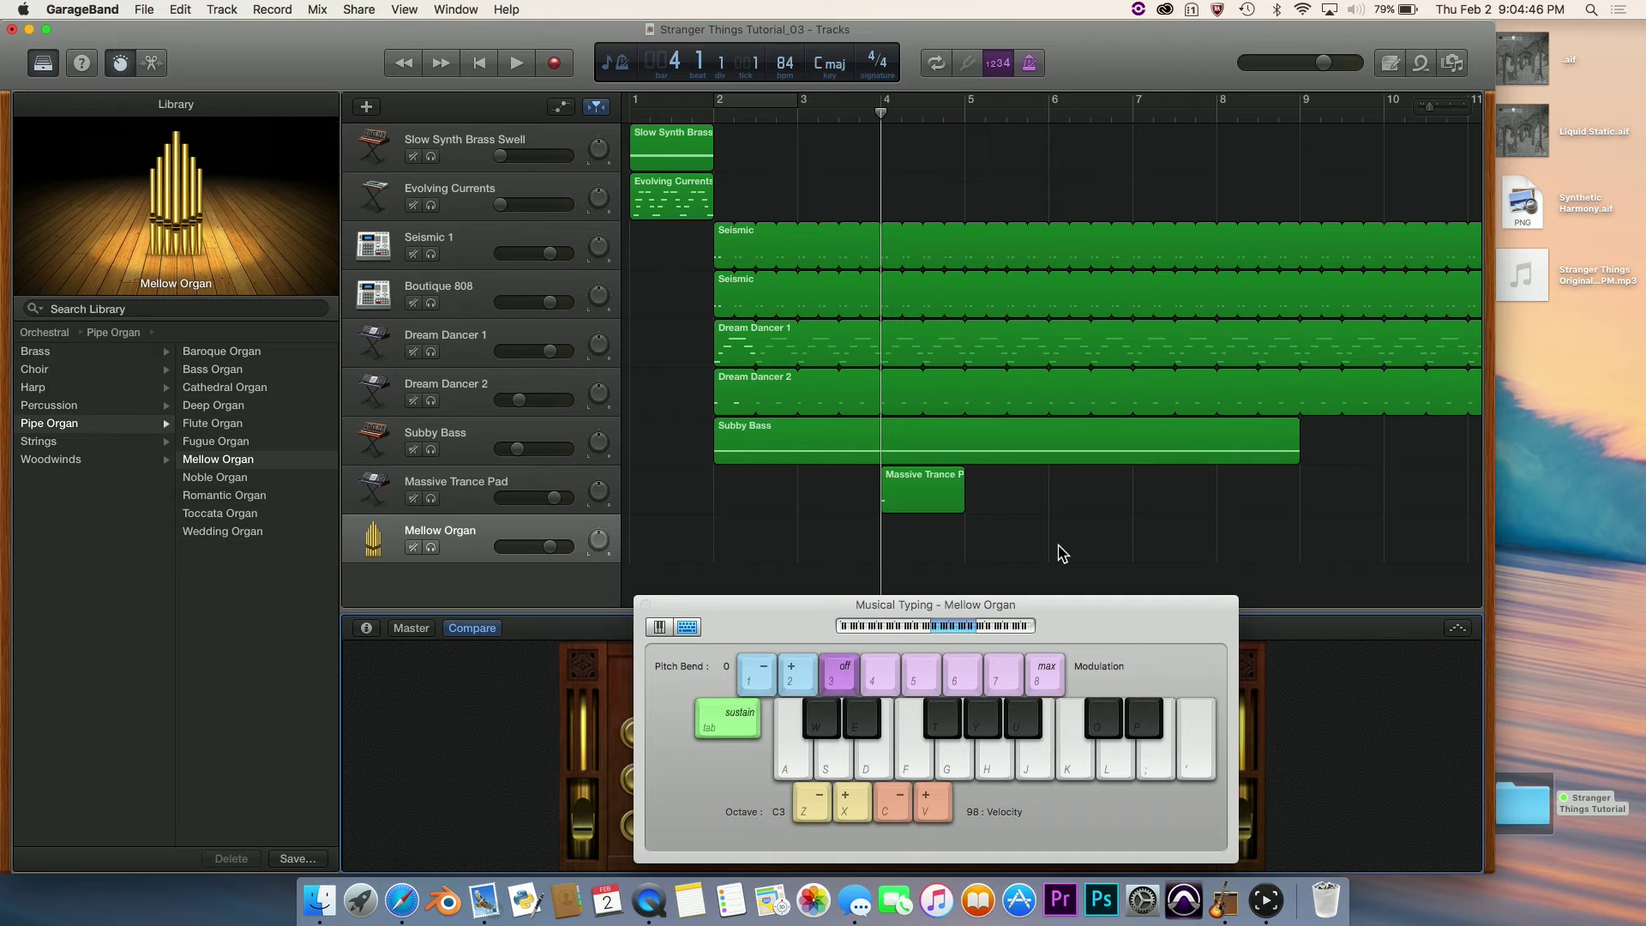
Record B and the E above it held together on the Mellow Organ from bar 4, and trim the region to end at bar 6.
key("space")
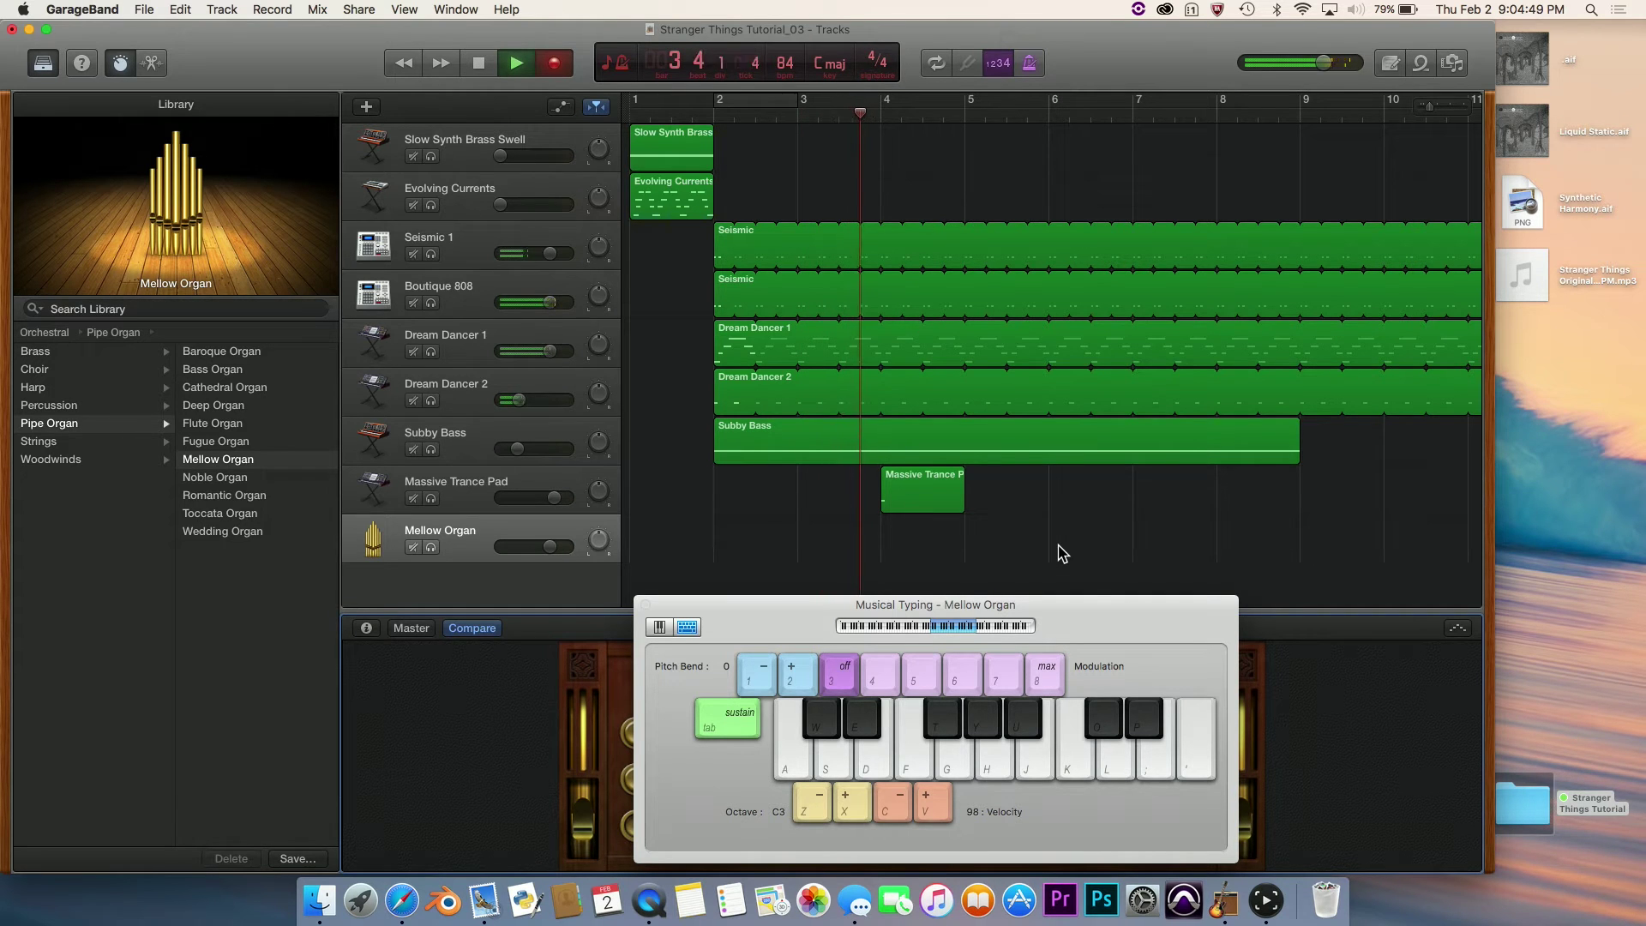
key("r")
key("j")
key("semicolon")
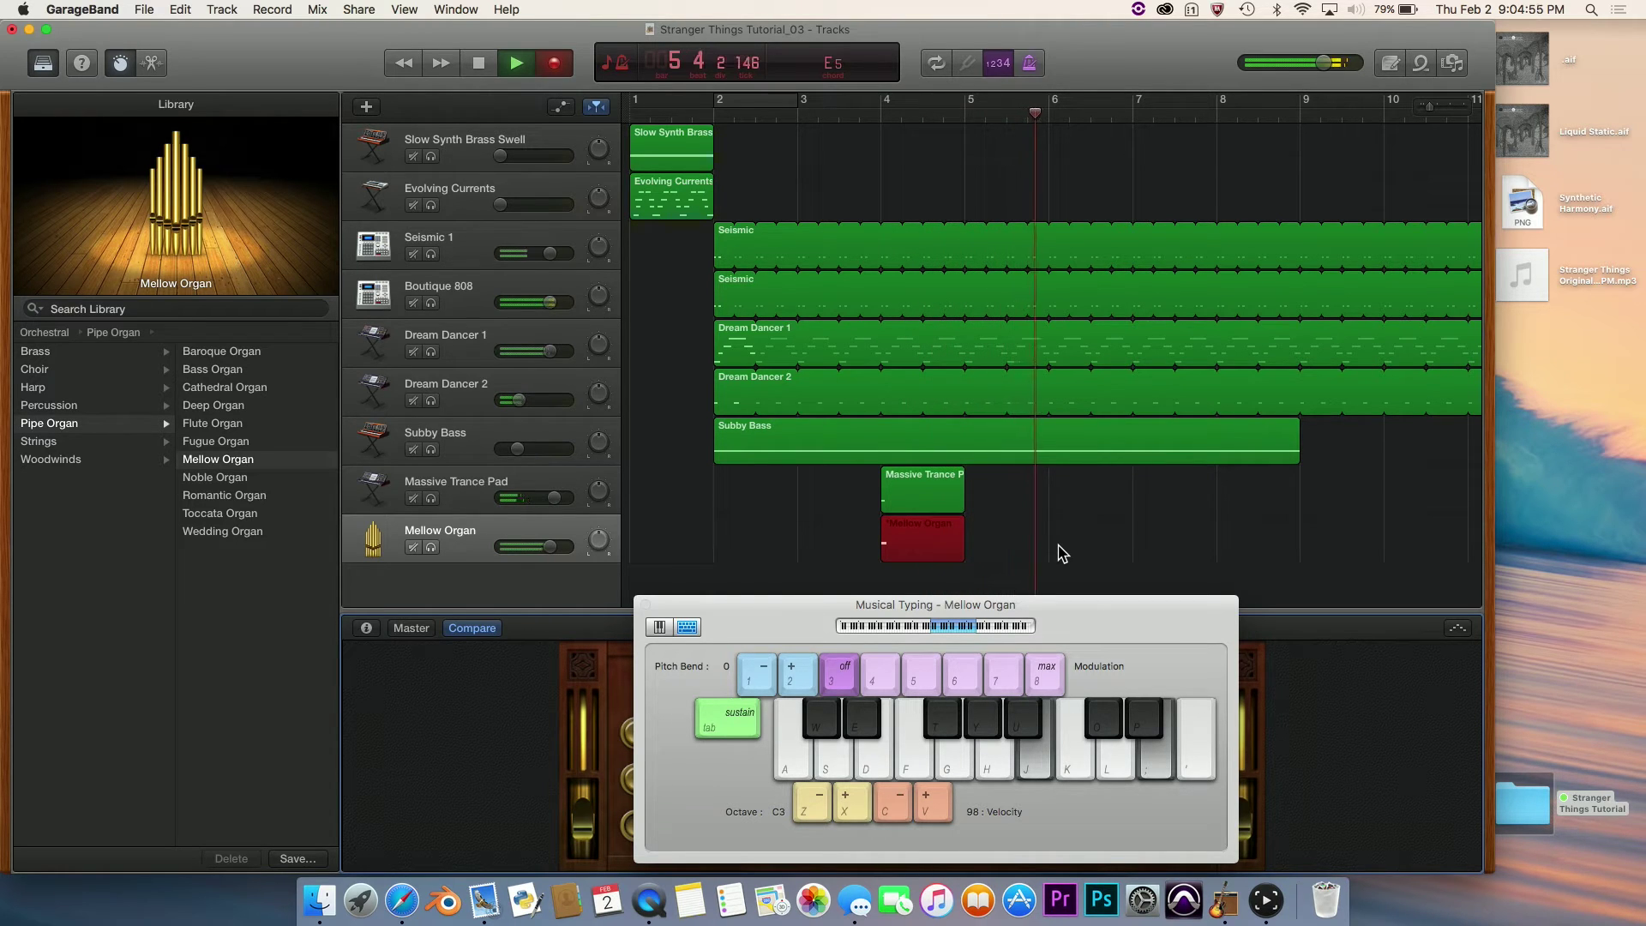
key("space")
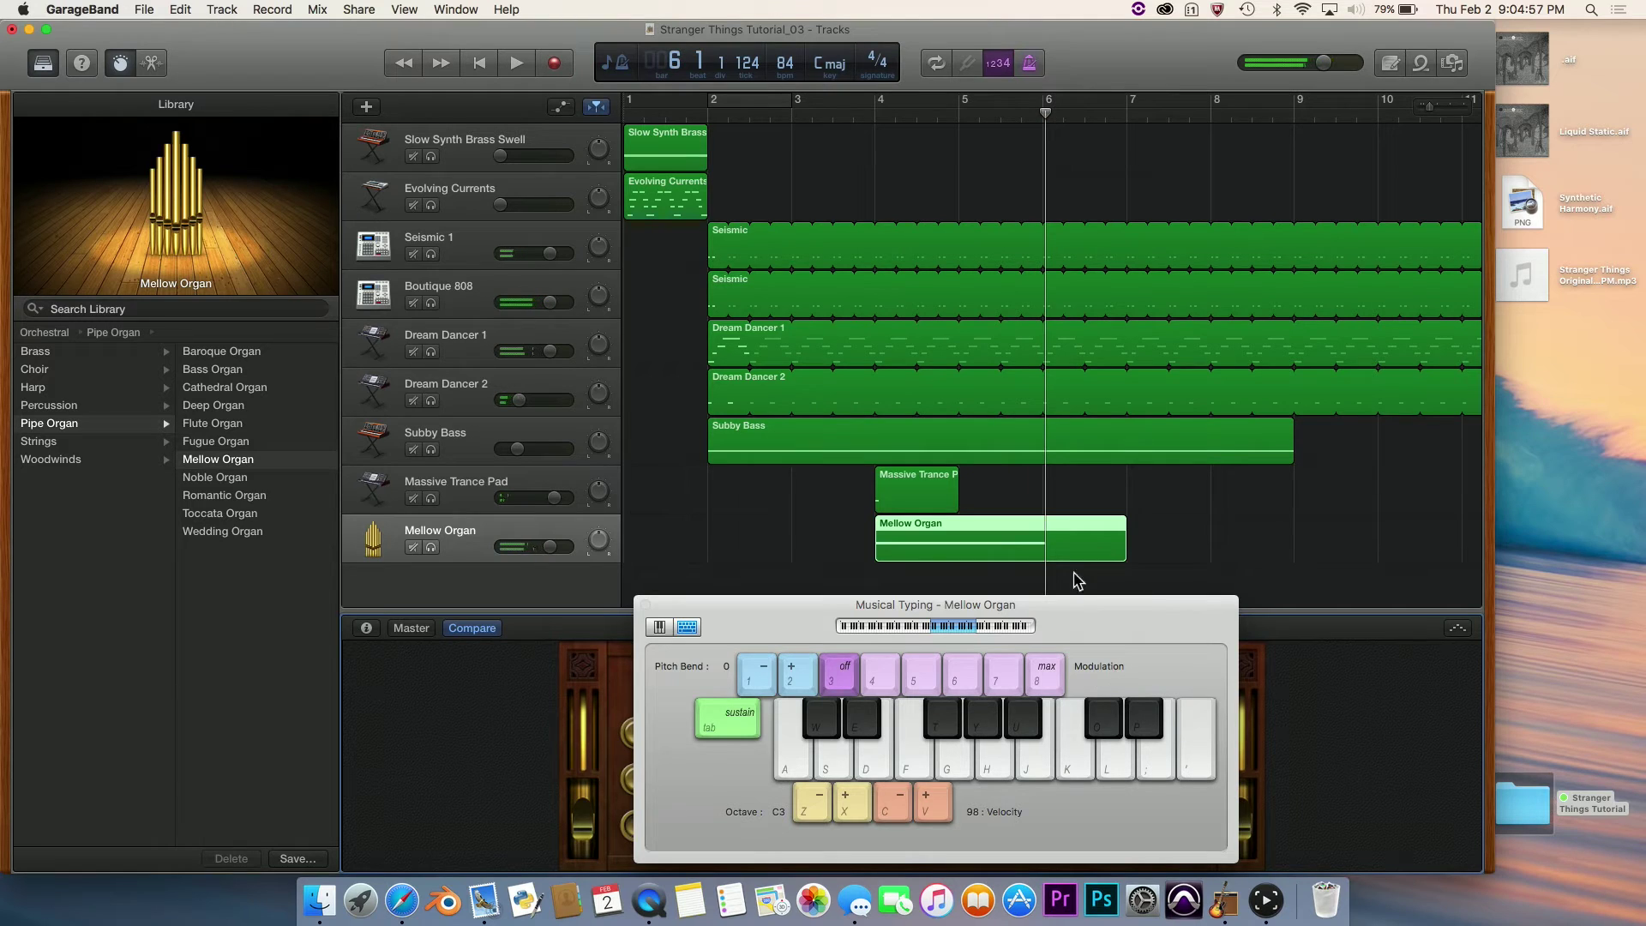
left_click_drag(1124, 550, 1044, 562)
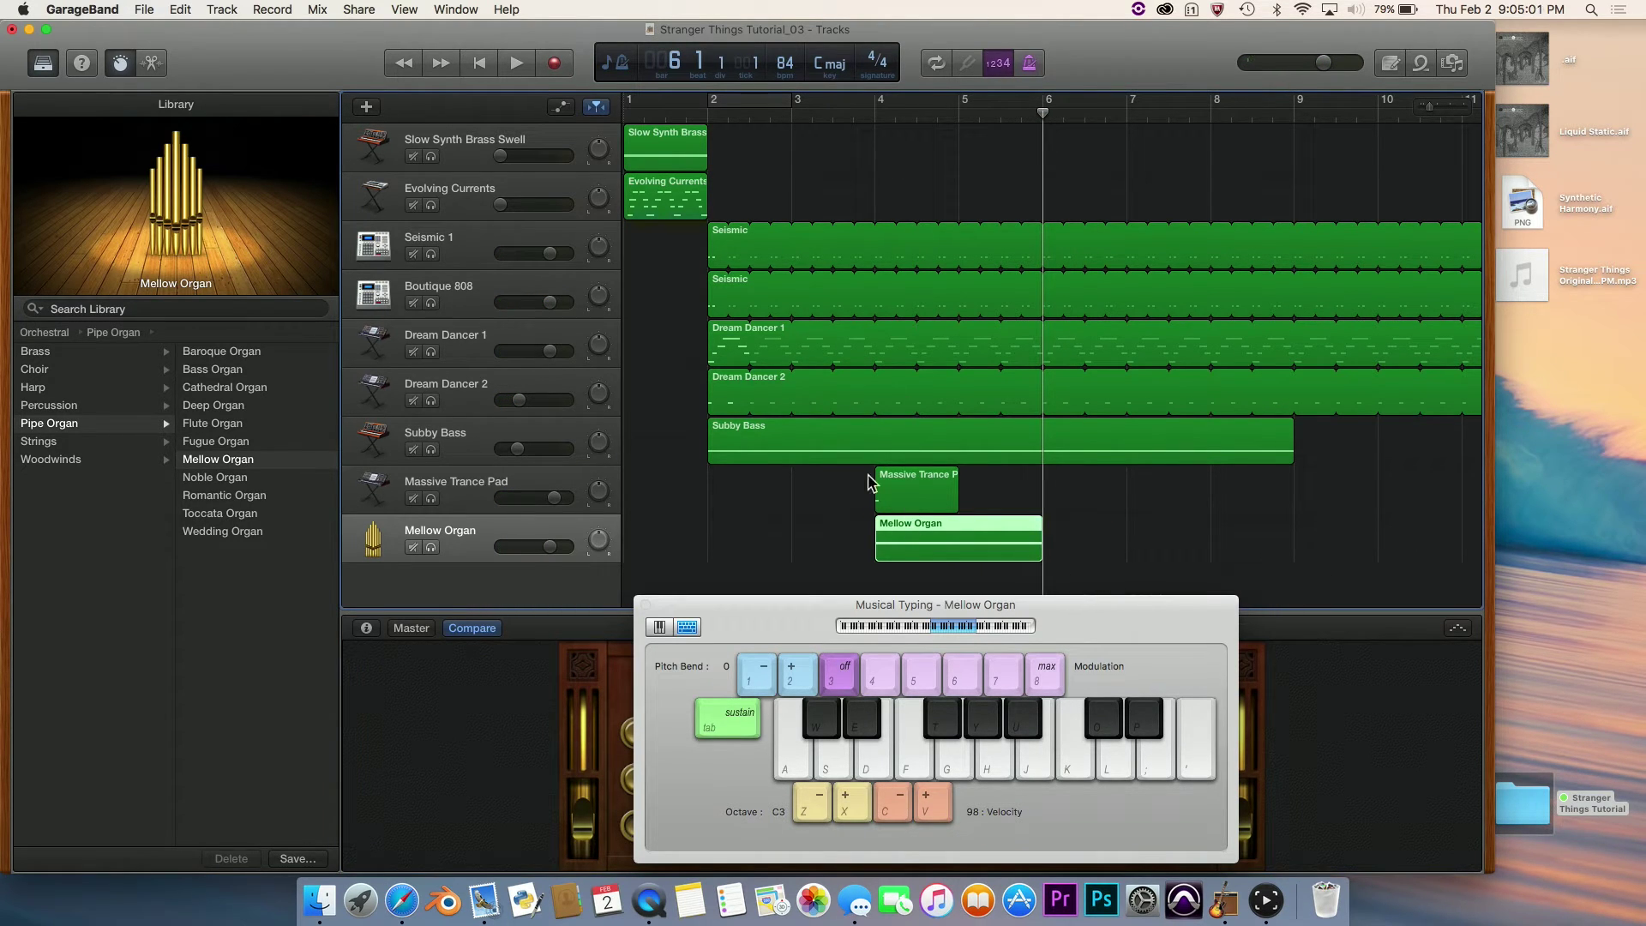
Open the Mellow Organ region in the Piano Roll without Musical Typing and align both notes with the start of bar 4.
left_click(153, 66)
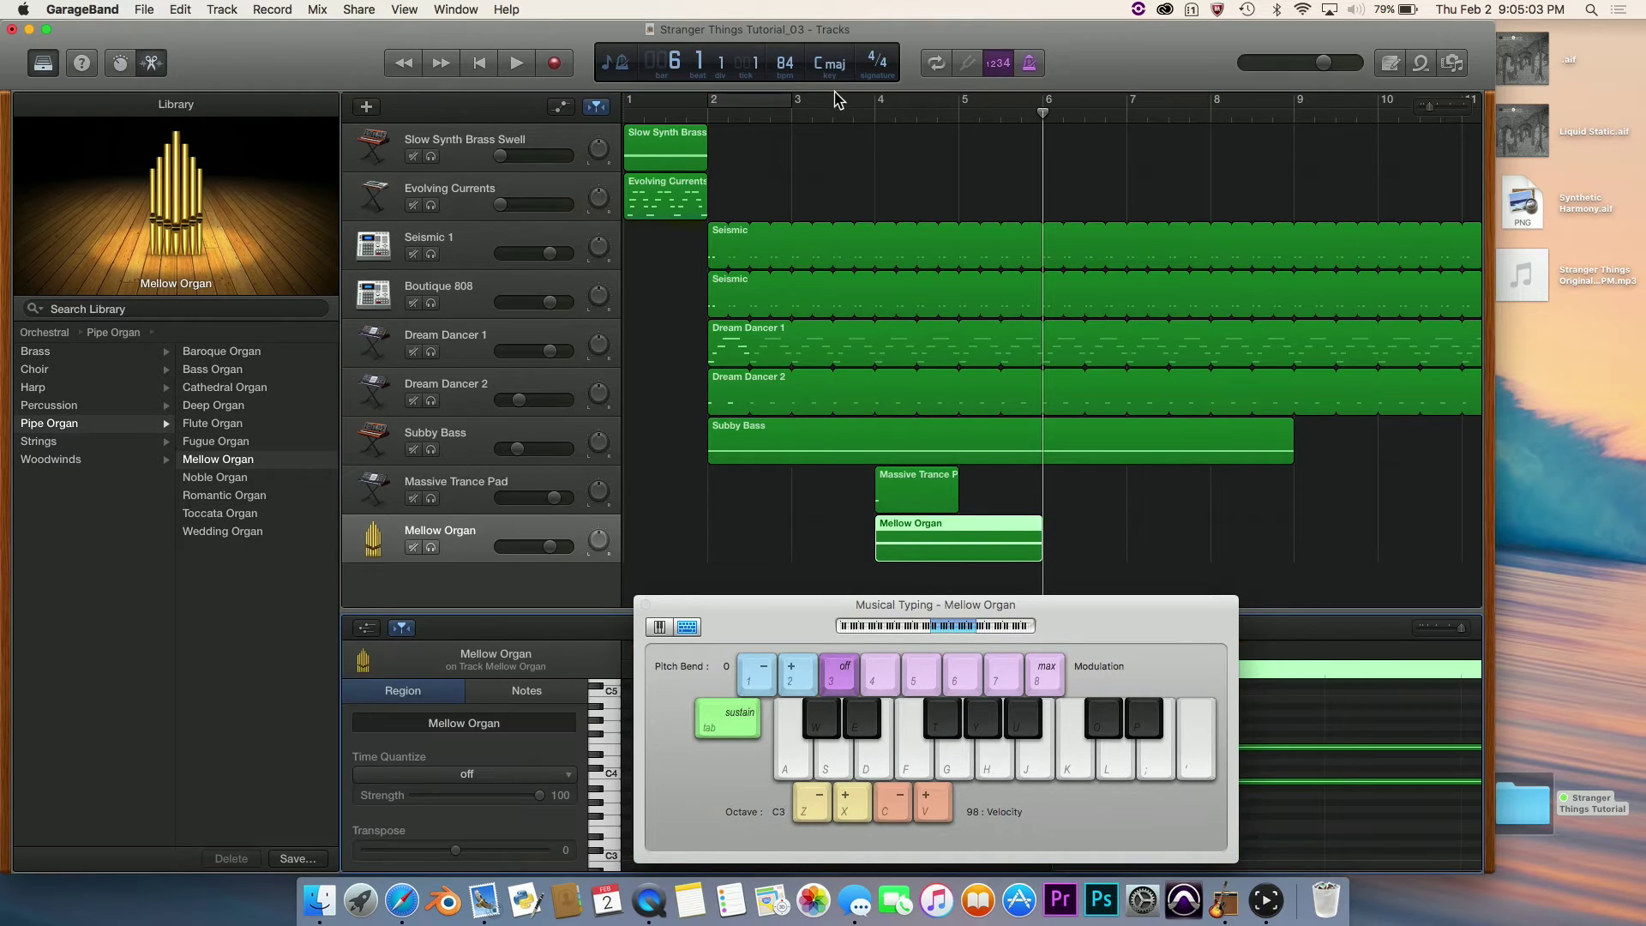
left_click(880, 107)
key("super+k")
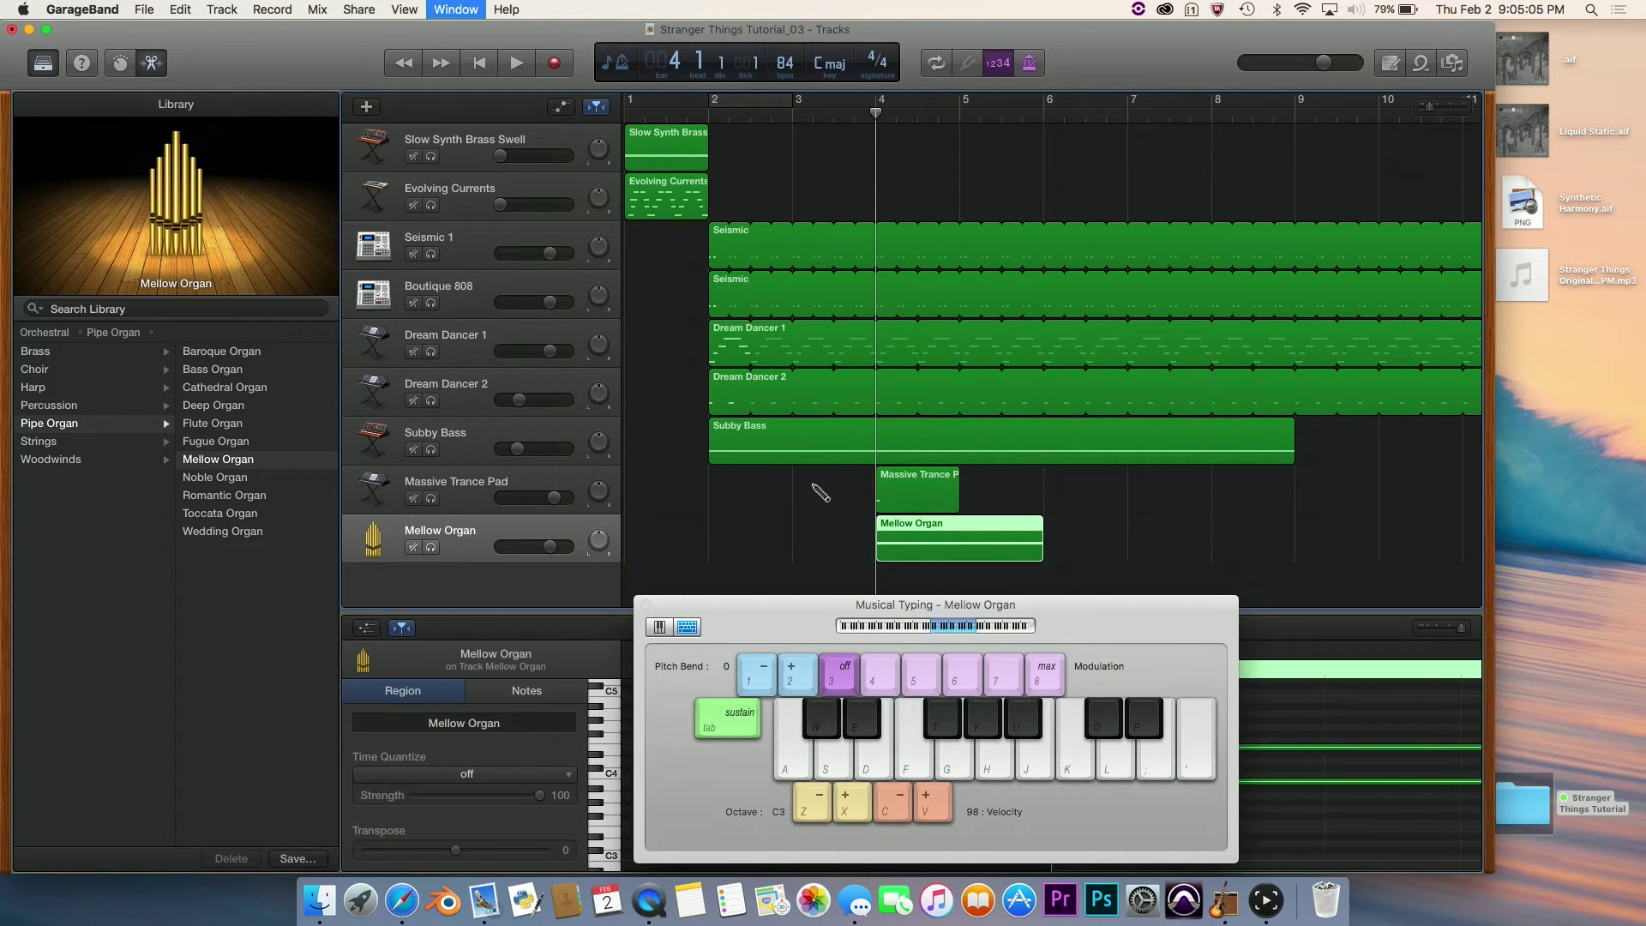
left_click_drag(1100, 730, 1139, 817)
left_click(1115, 729)
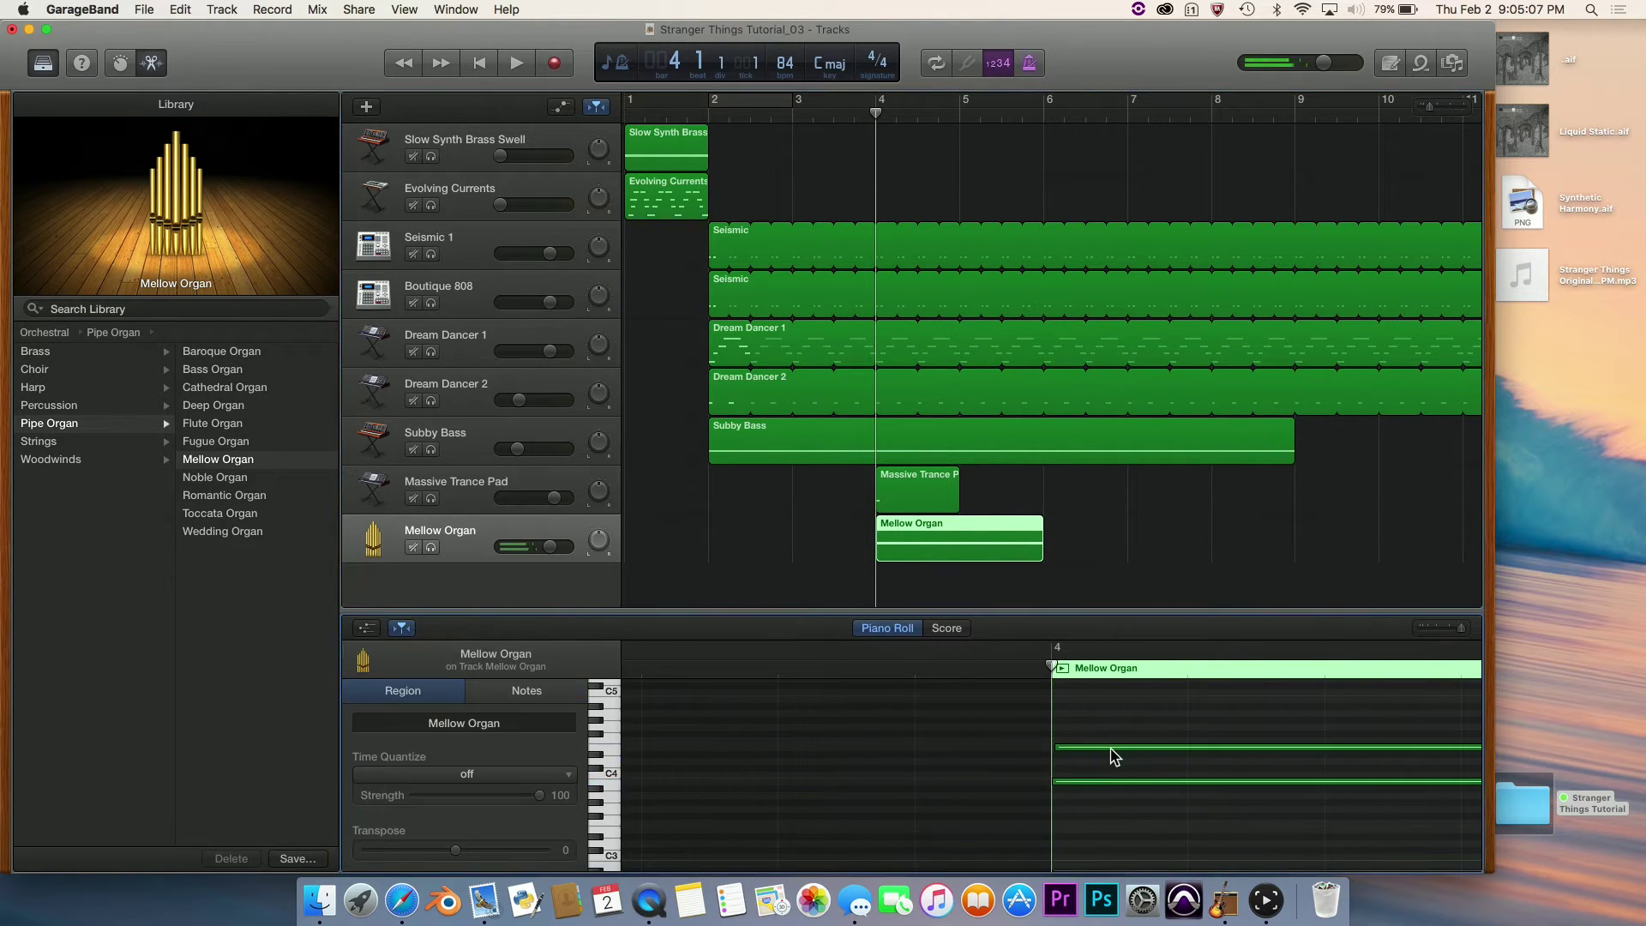
left_click_drag(1104, 748, 1095, 783)
Shorten both Mellow Organ notes so they end with the region at bar 6.
scroll(1093, 782, "right", 9)
scroll(1095, 787, "right", 10)
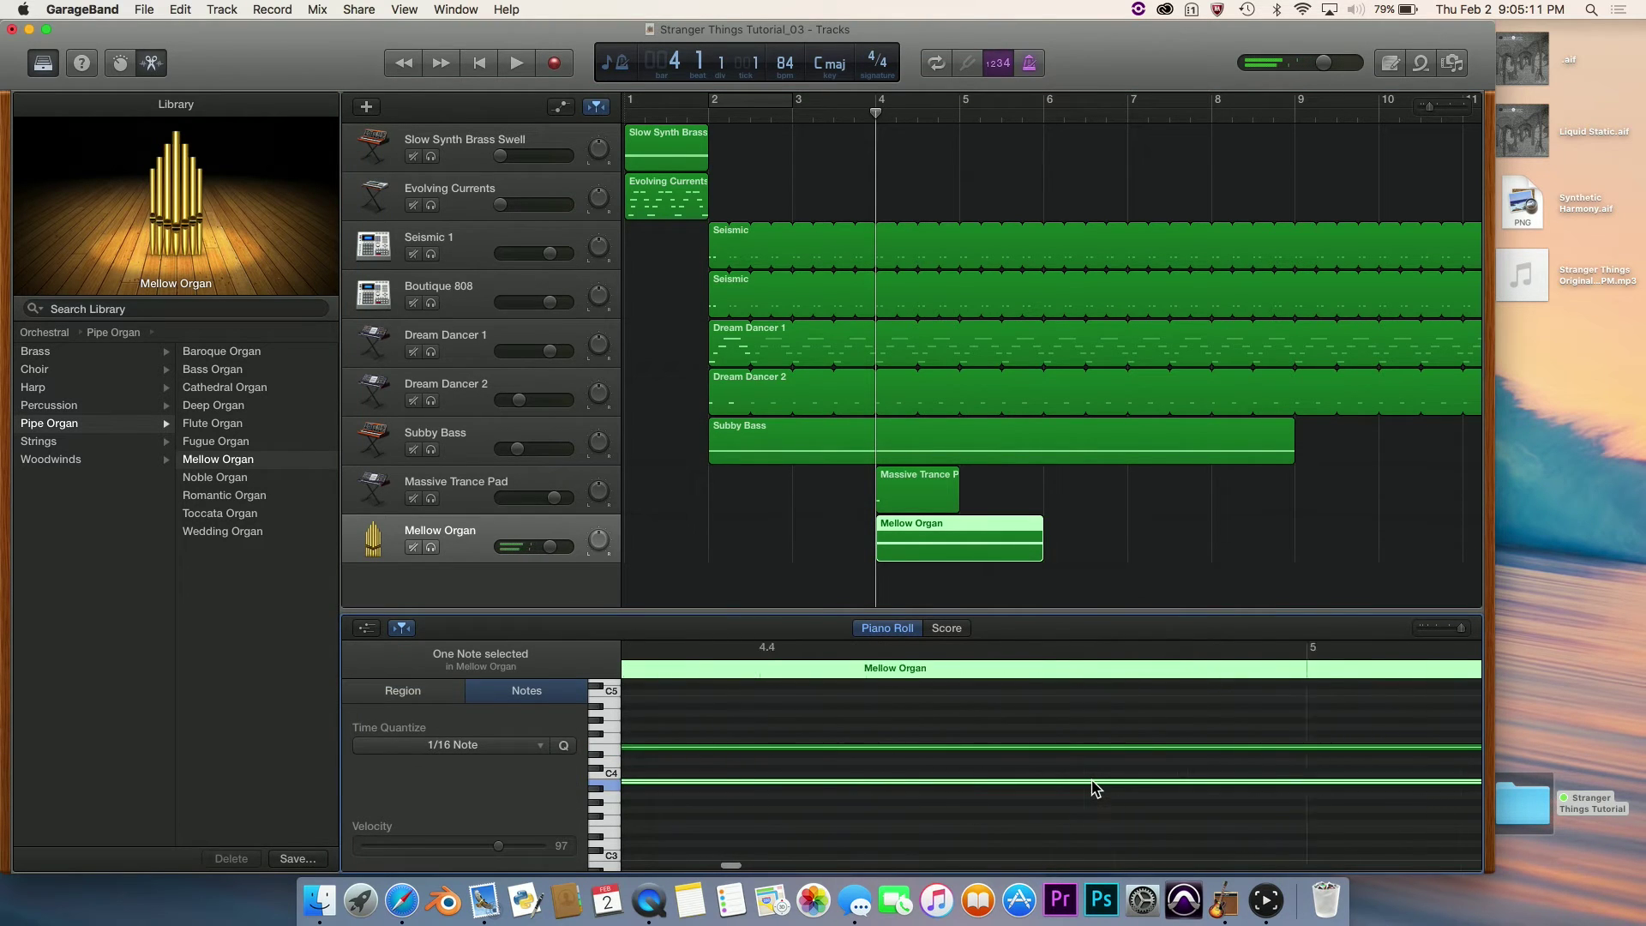
scroll(1093, 784, "left", 5)
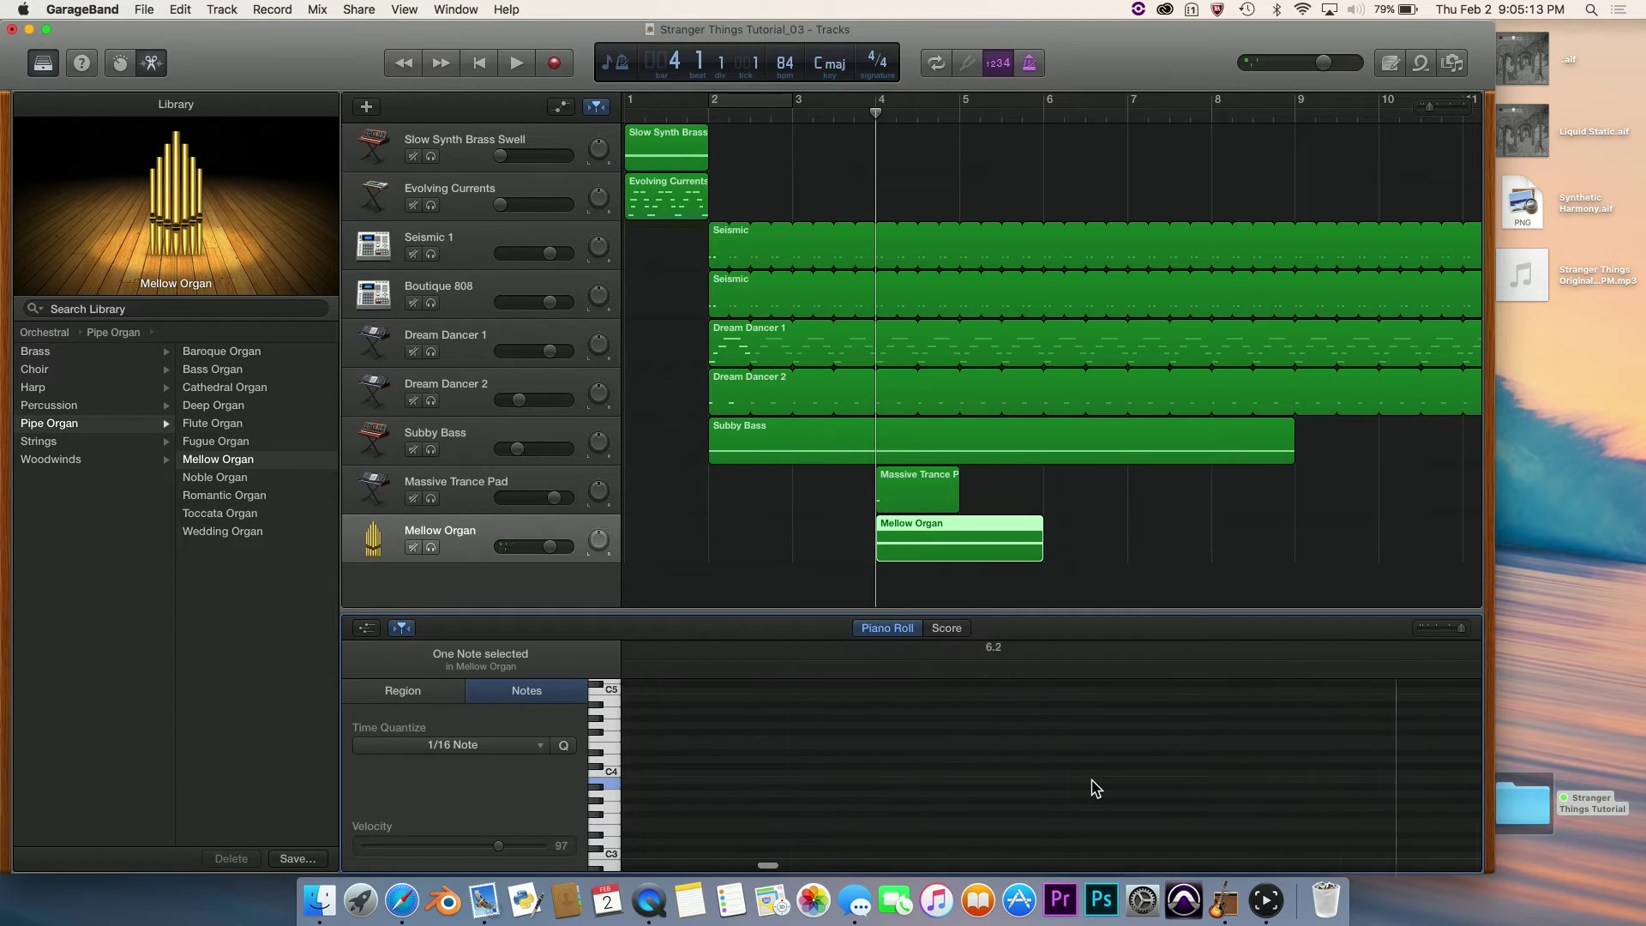
left_click(844, 751)
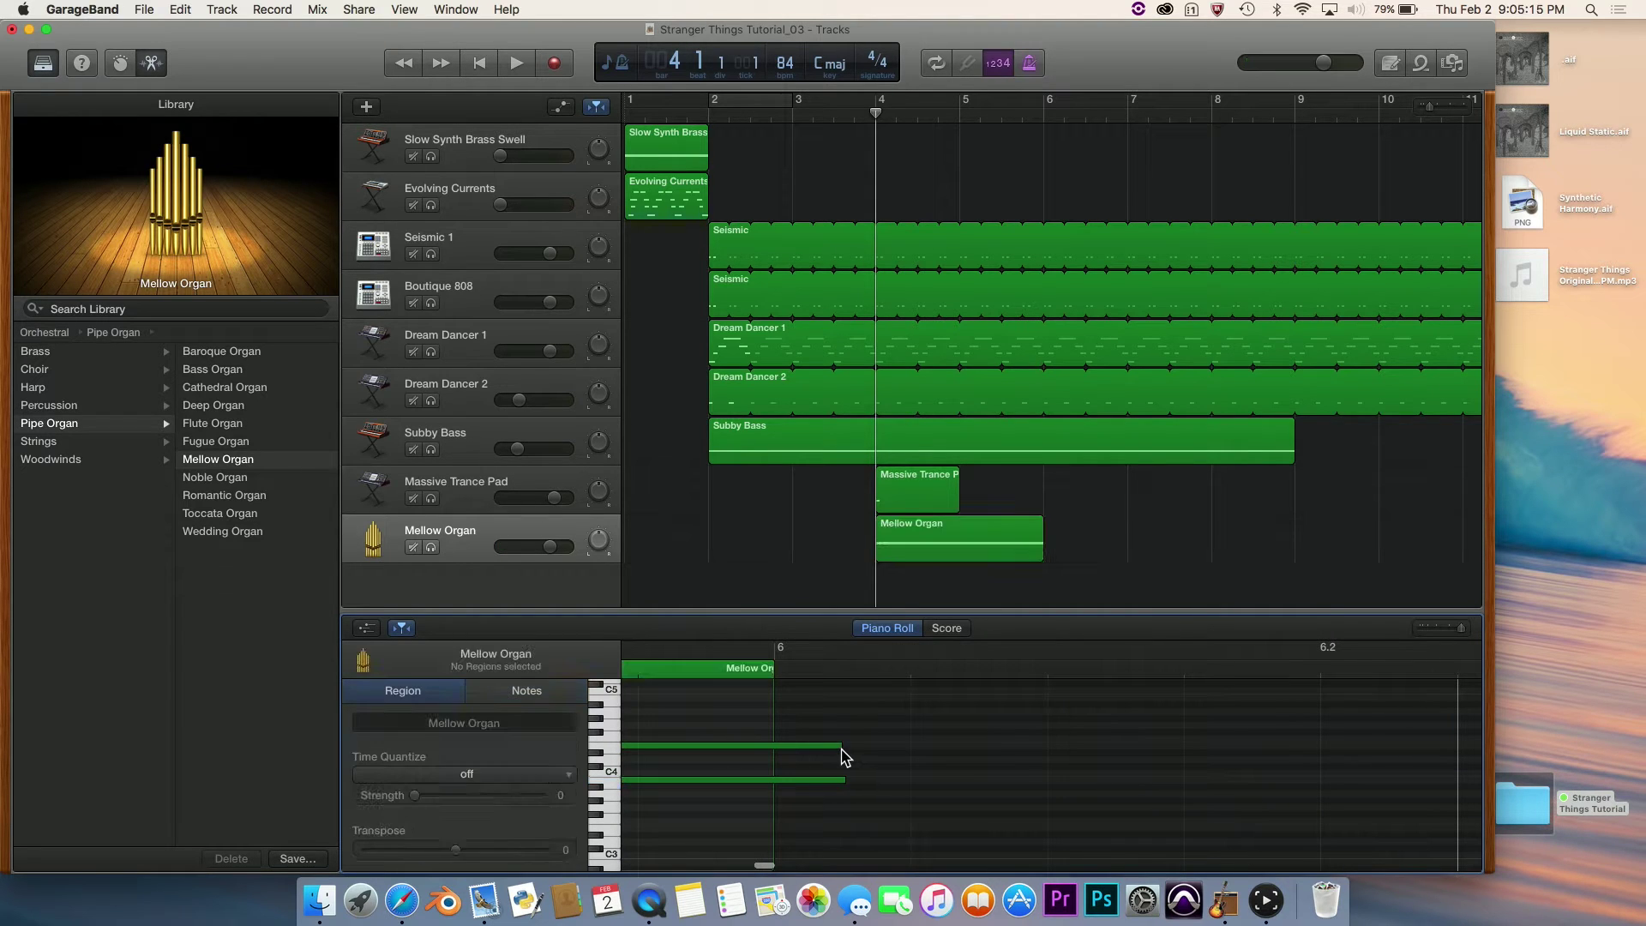
left_click_drag(839, 746, 773, 779)
Show automation for the tracks and add a volume point on the Mellow Organ track at bar 4.
key("super+Right")
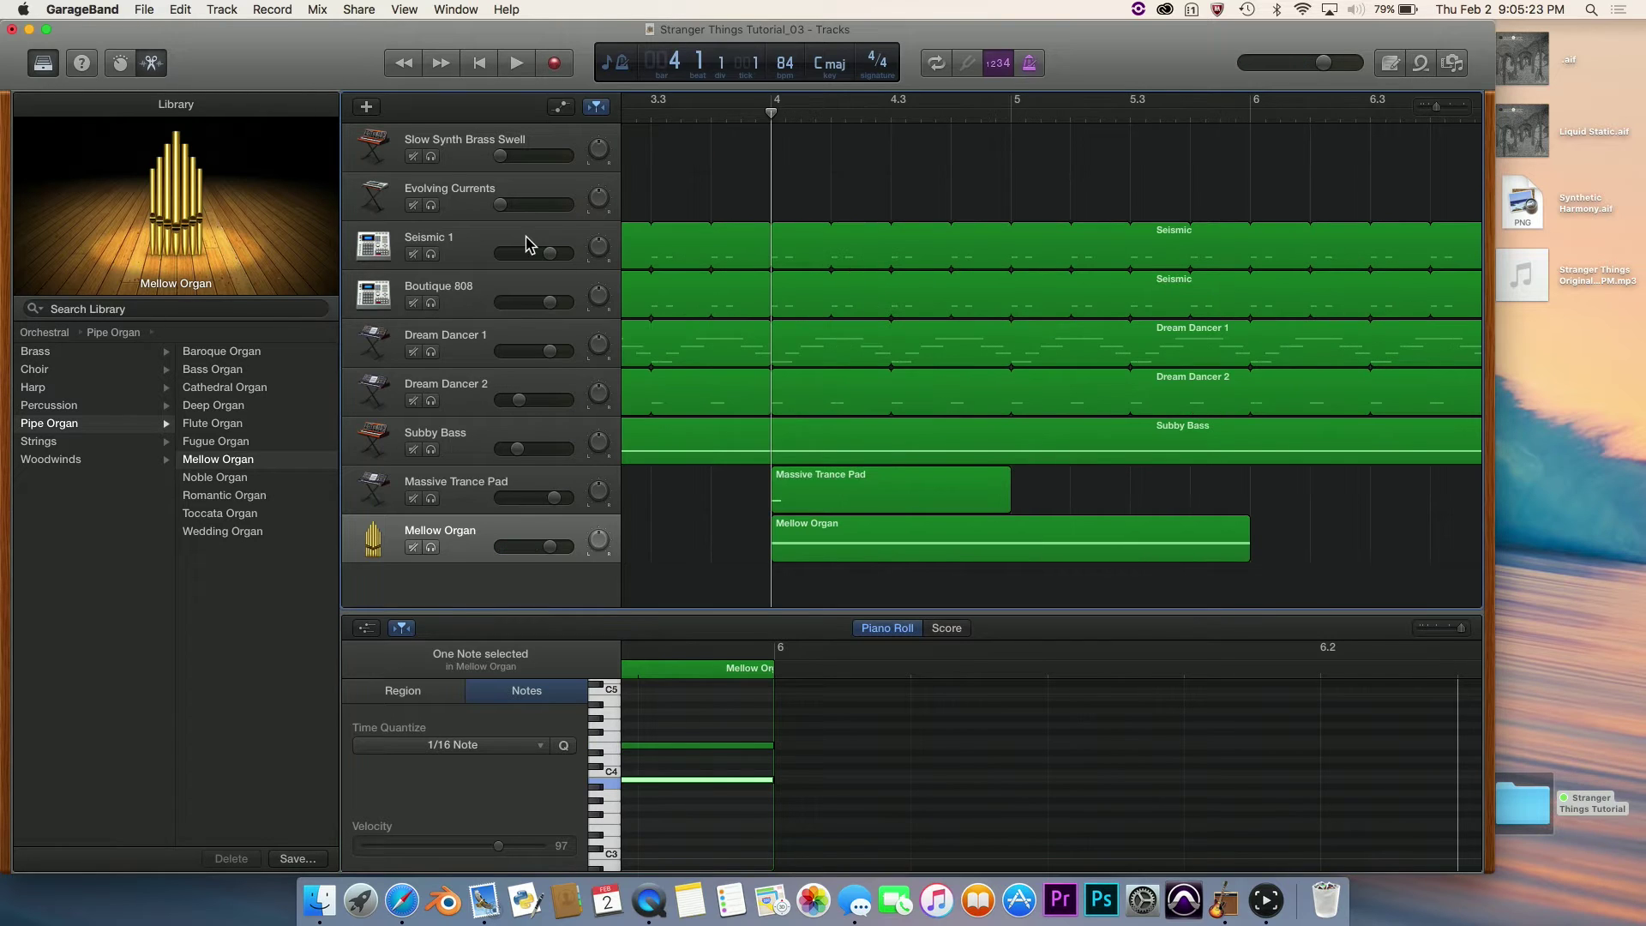
left_click(560, 107)
scroll(800, 356, "down", 2)
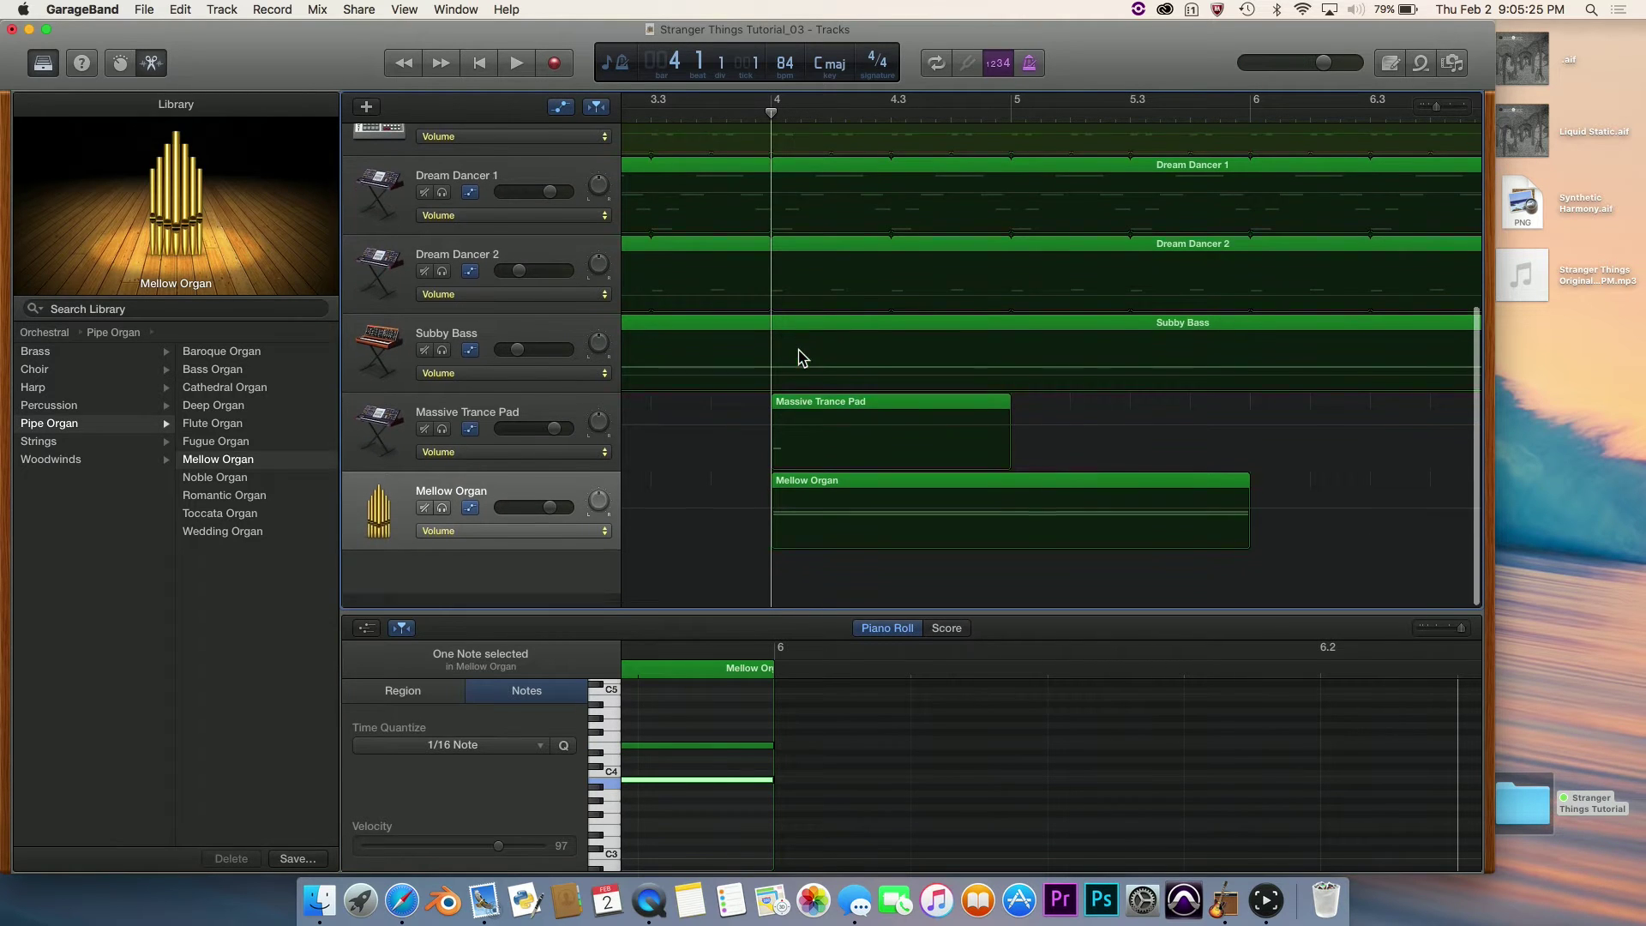
left_click(914, 537)
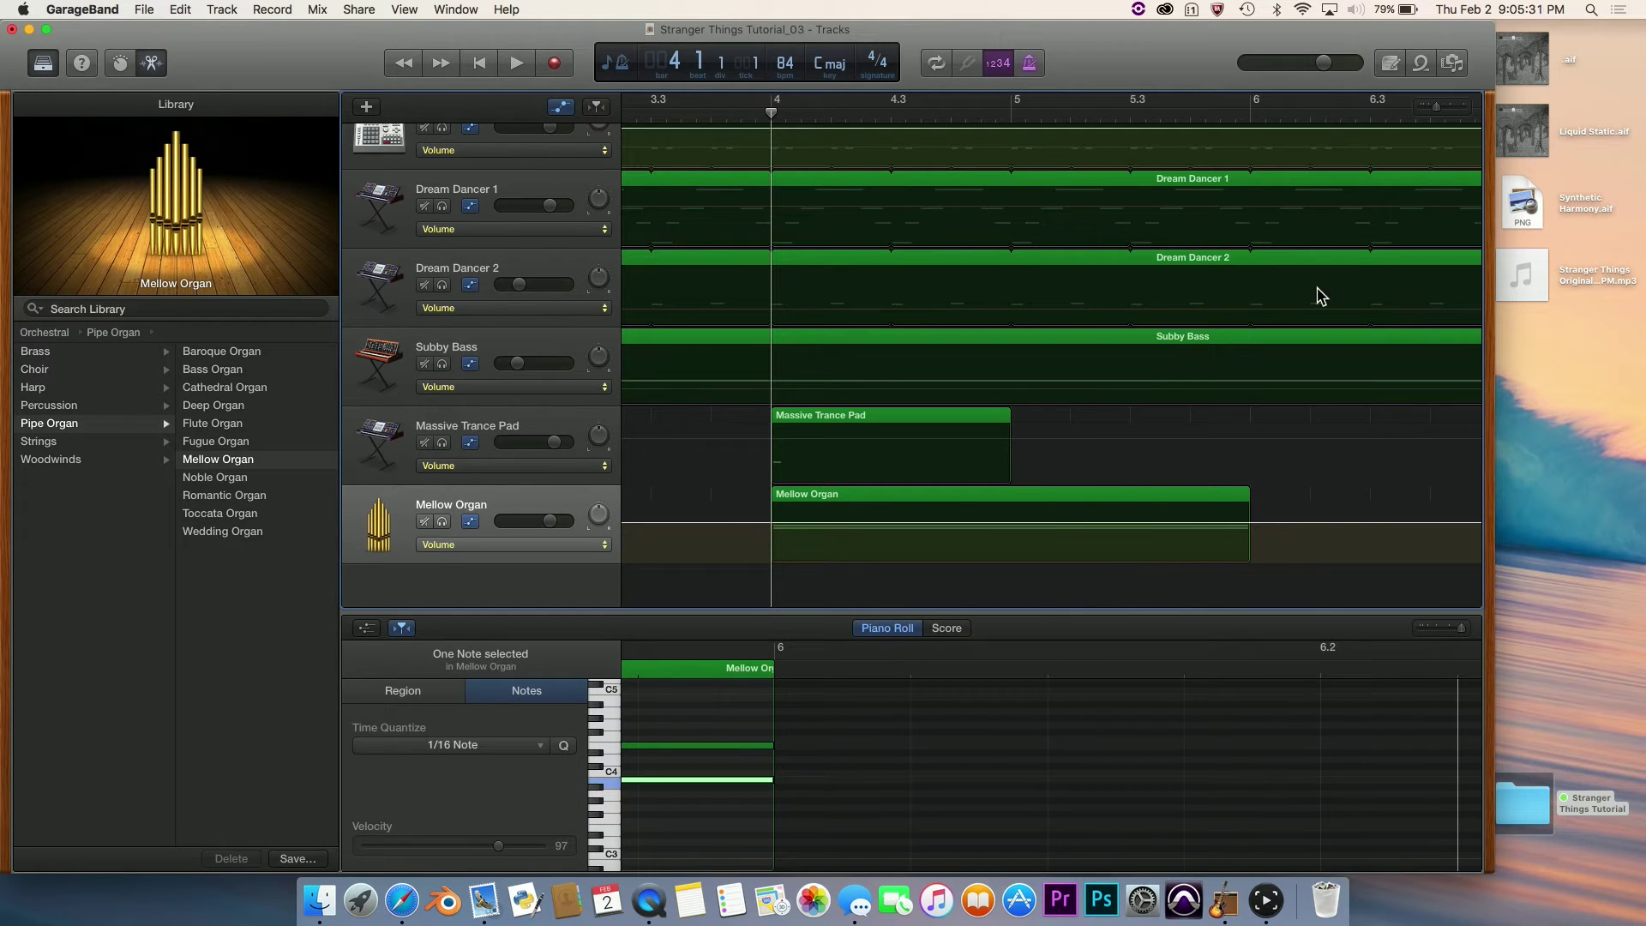
key("ctrl+Up")
Add volume automation points on the Mellow Organ track at bar 5, 5.2, 5.3 and bar 6.
left_click(1011, 112)
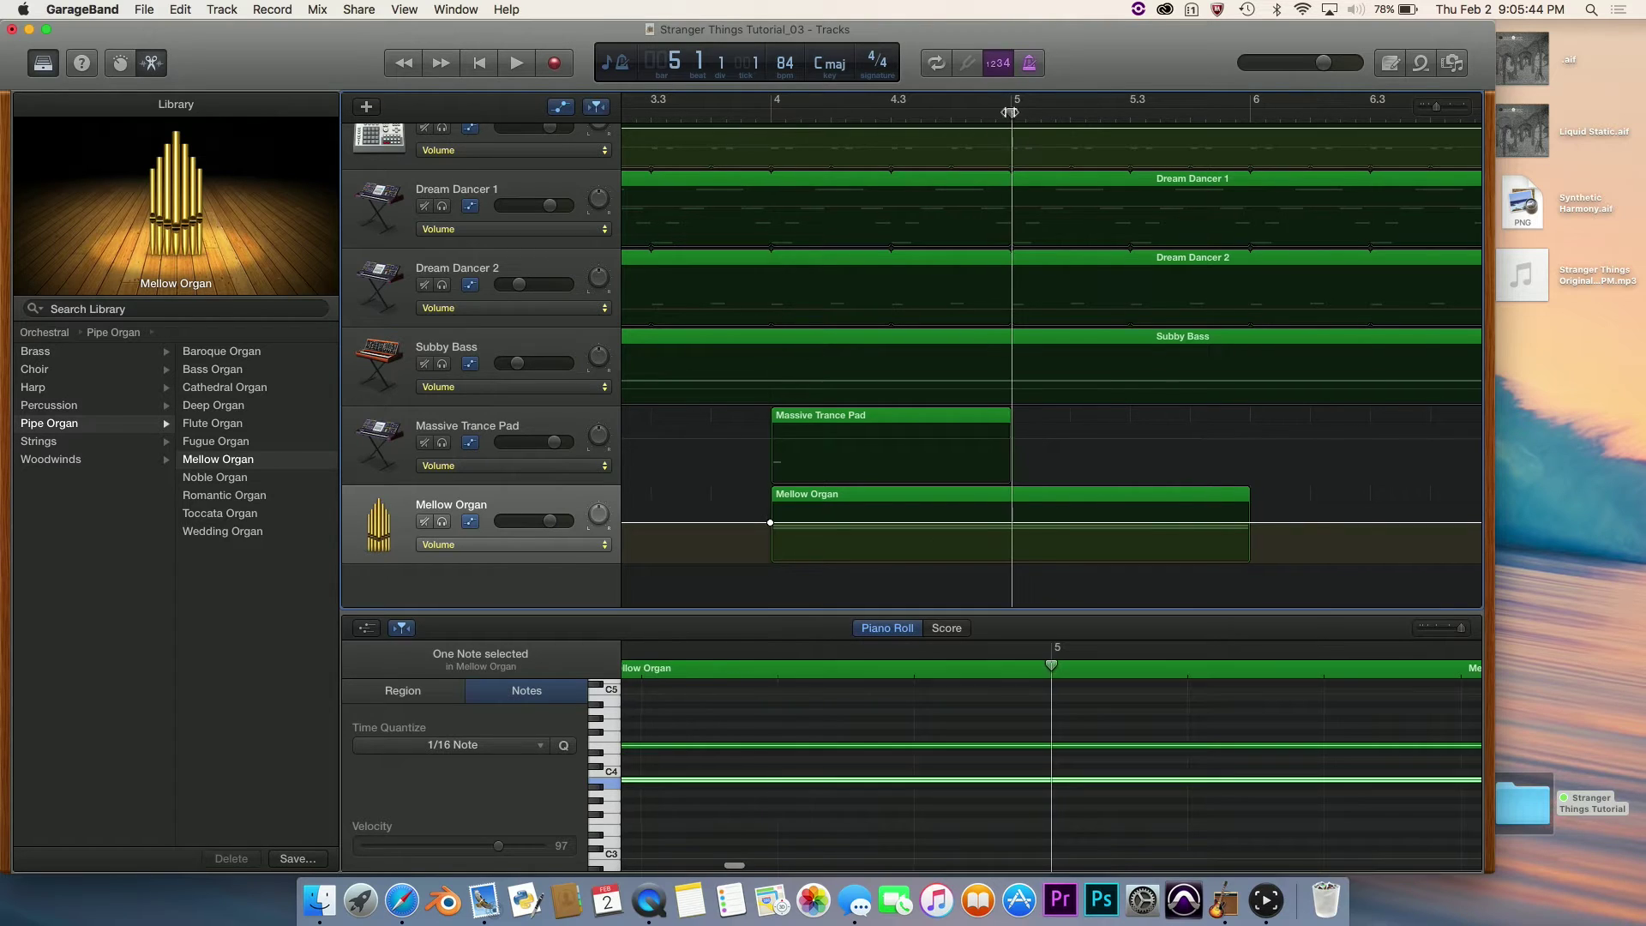
left_click(1011, 522)
left_click(1071, 112)
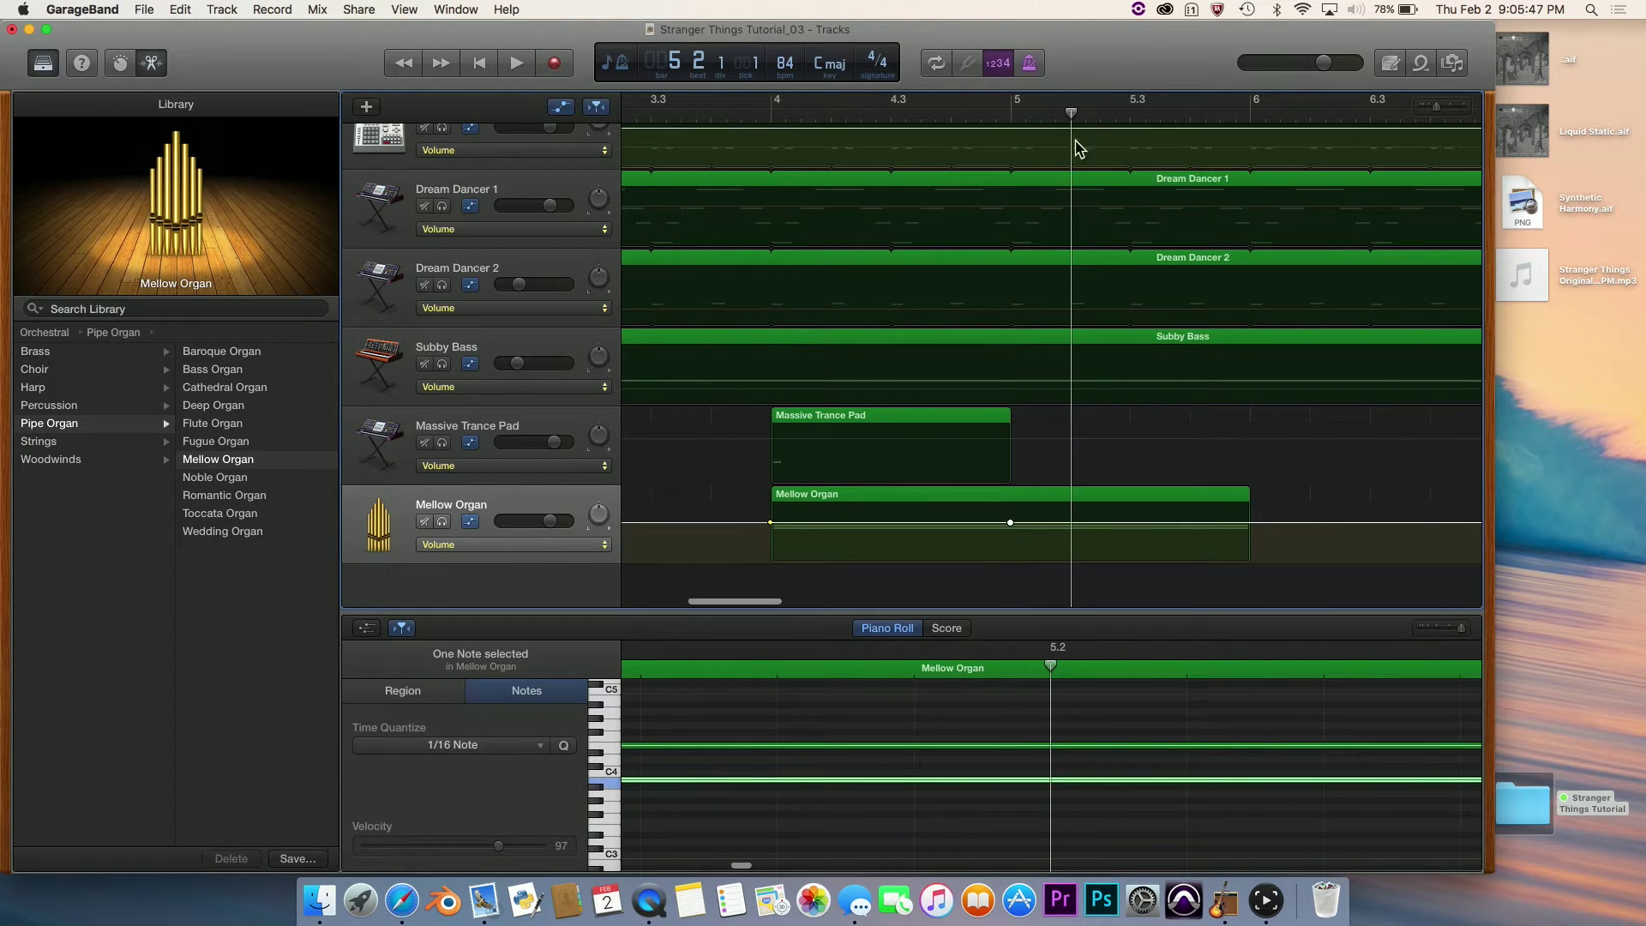
left_click(1071, 521)
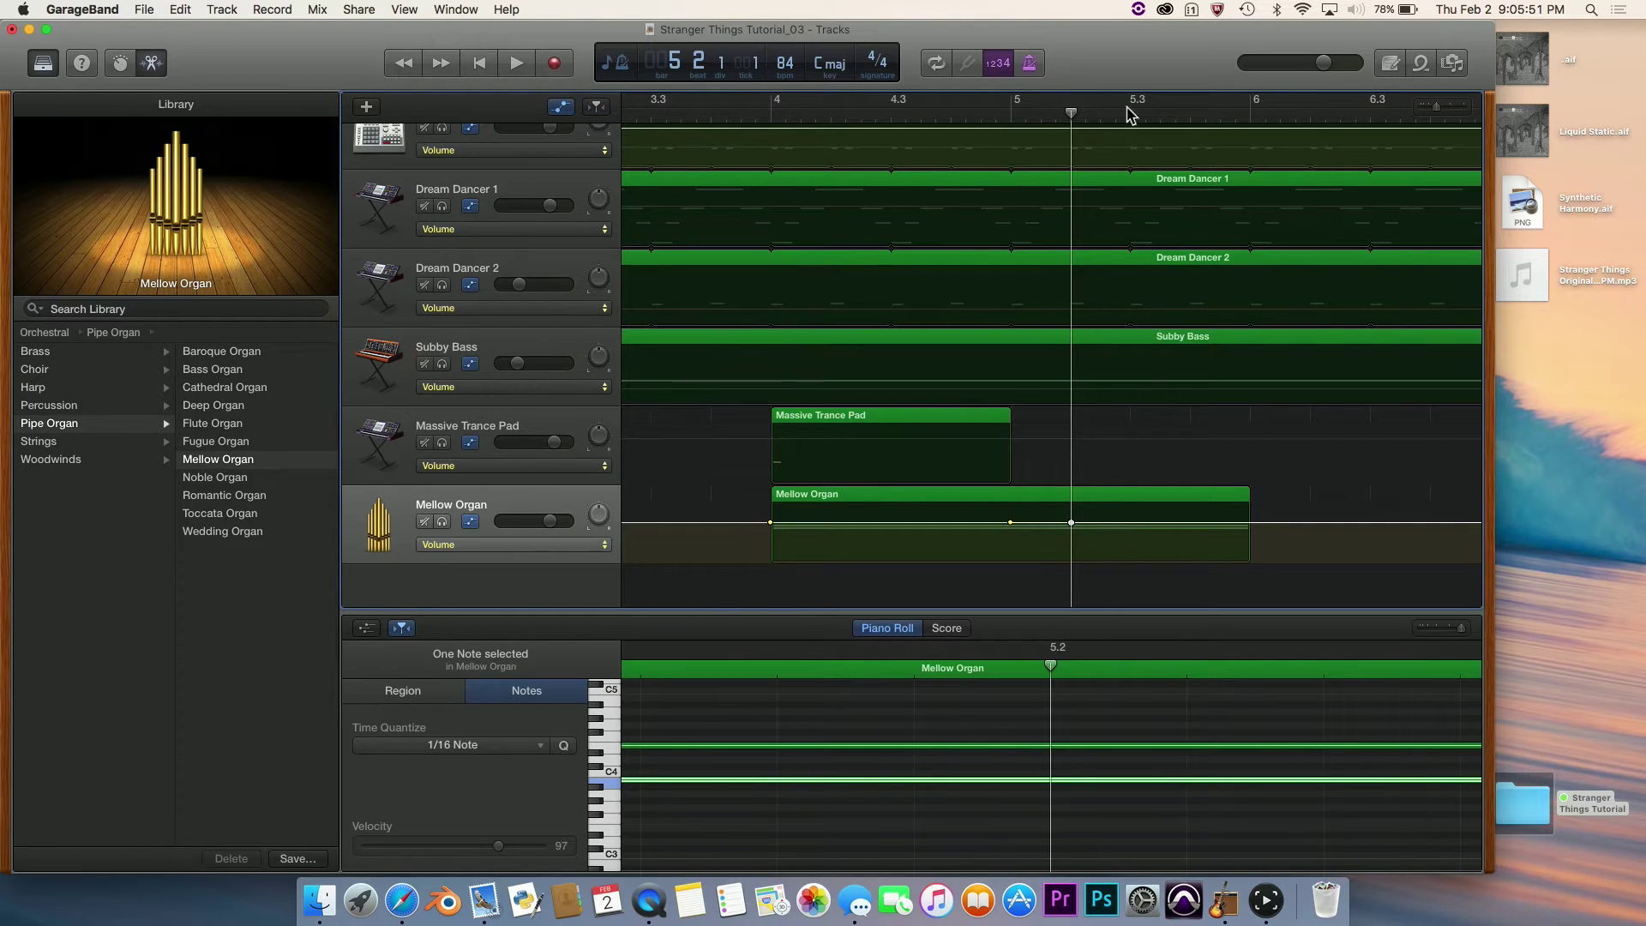
left_click(1135, 114)
left_click(1129, 522)
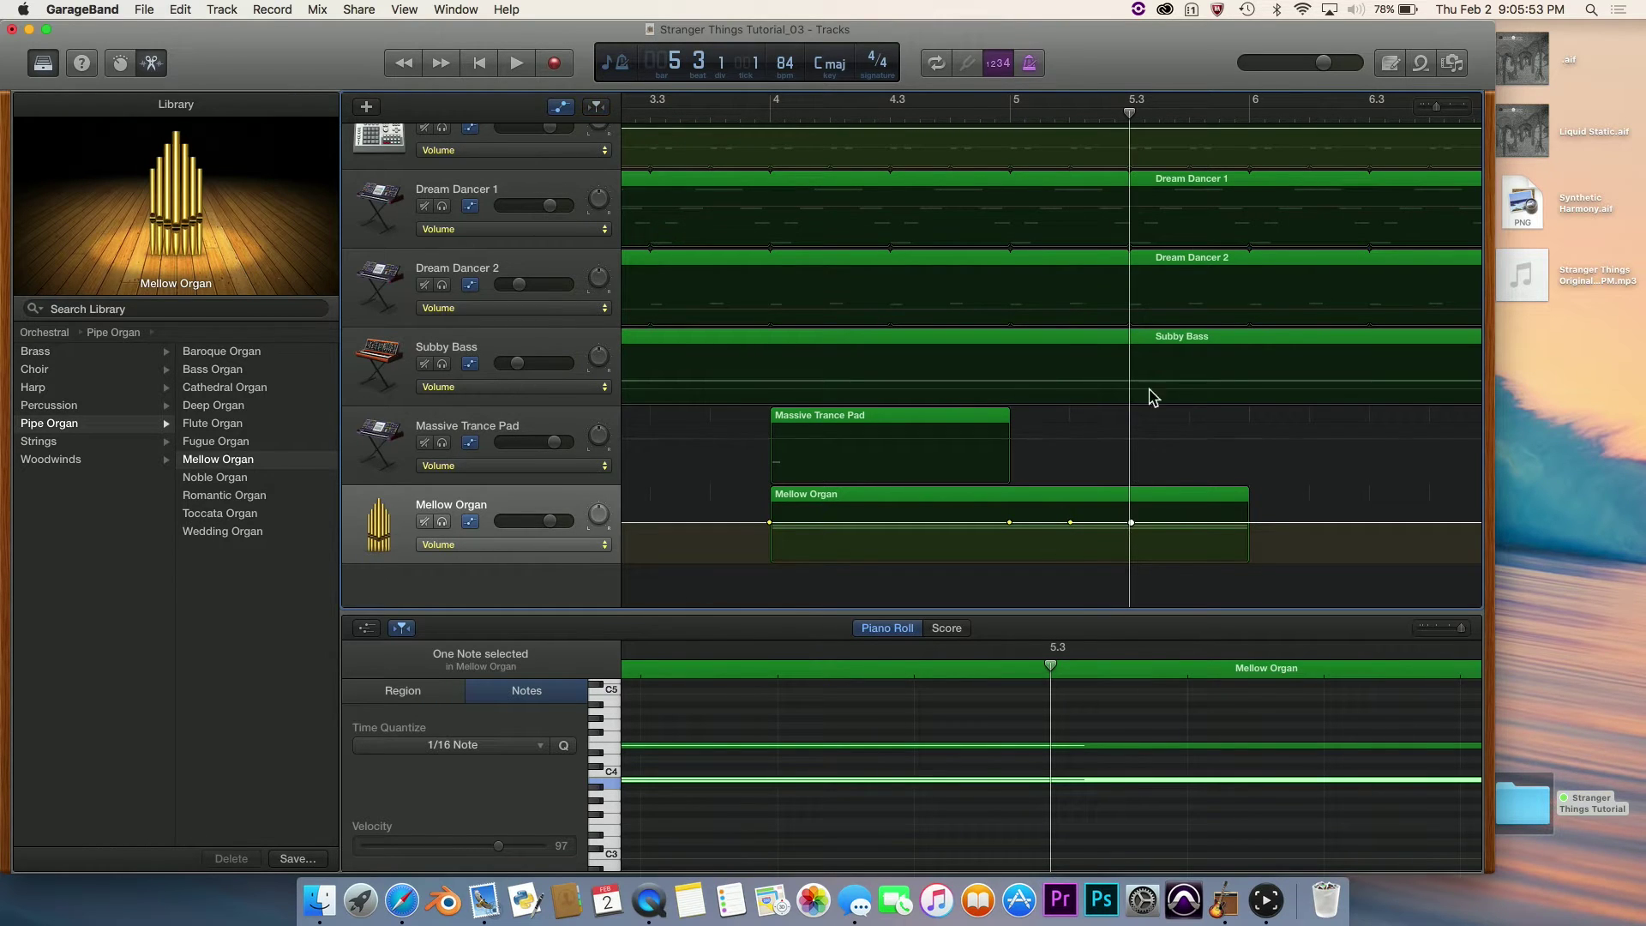
key("period")
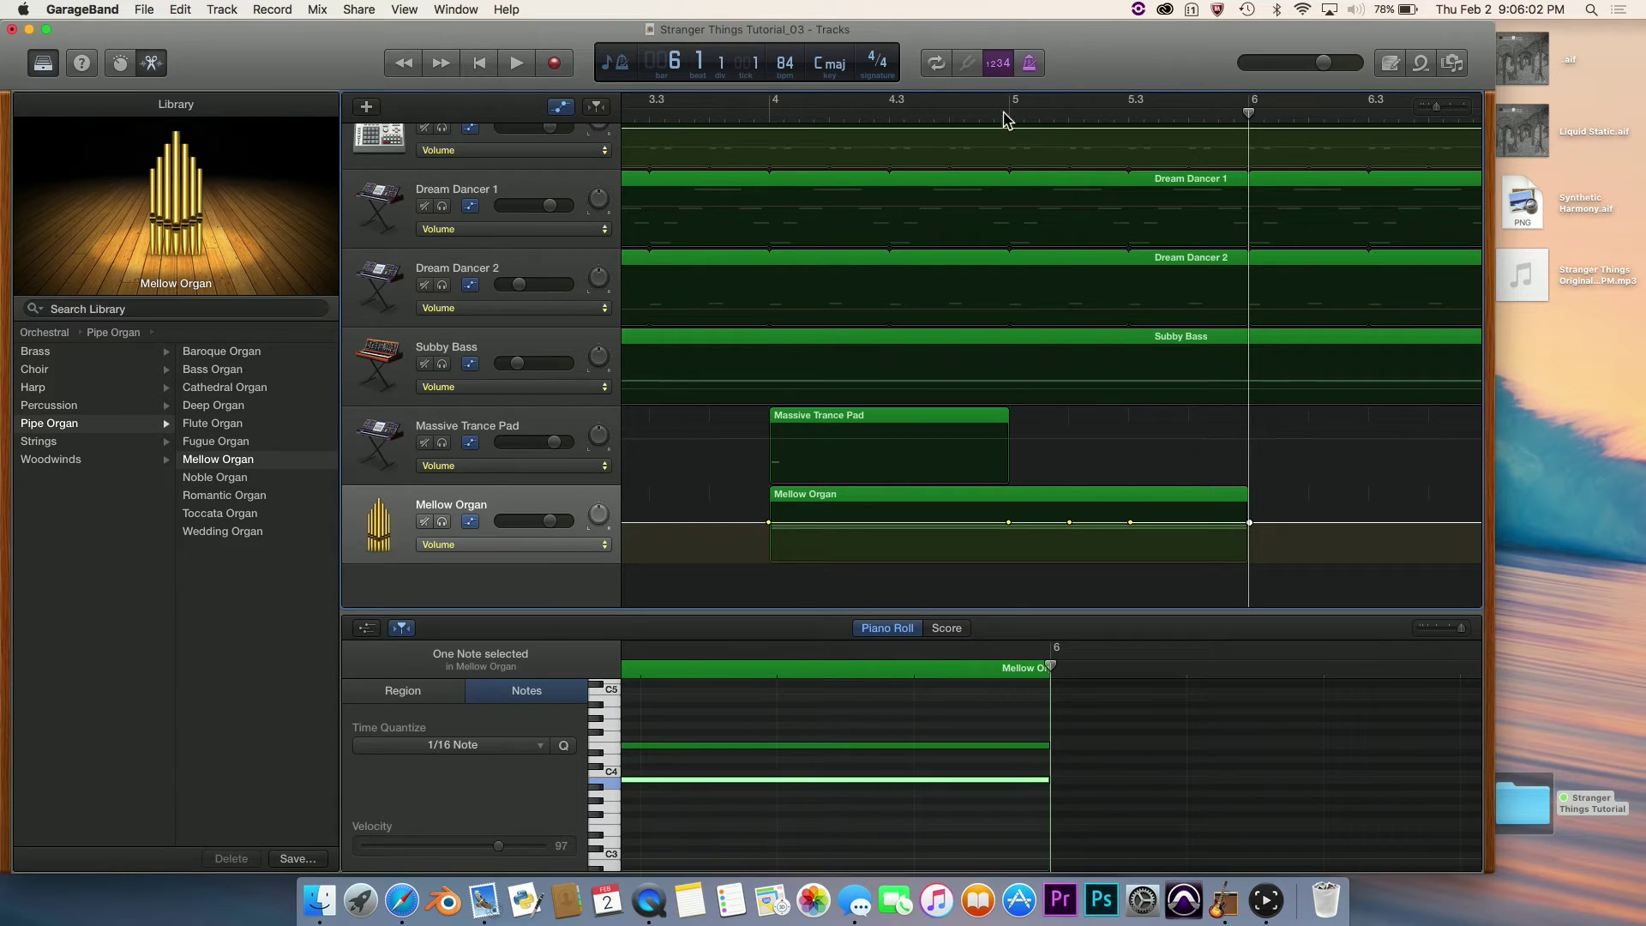
Check the Mellow Organ volume points against the playhead at bars 5, 5.2, 5.3 and 6.
left_click(1011, 114)
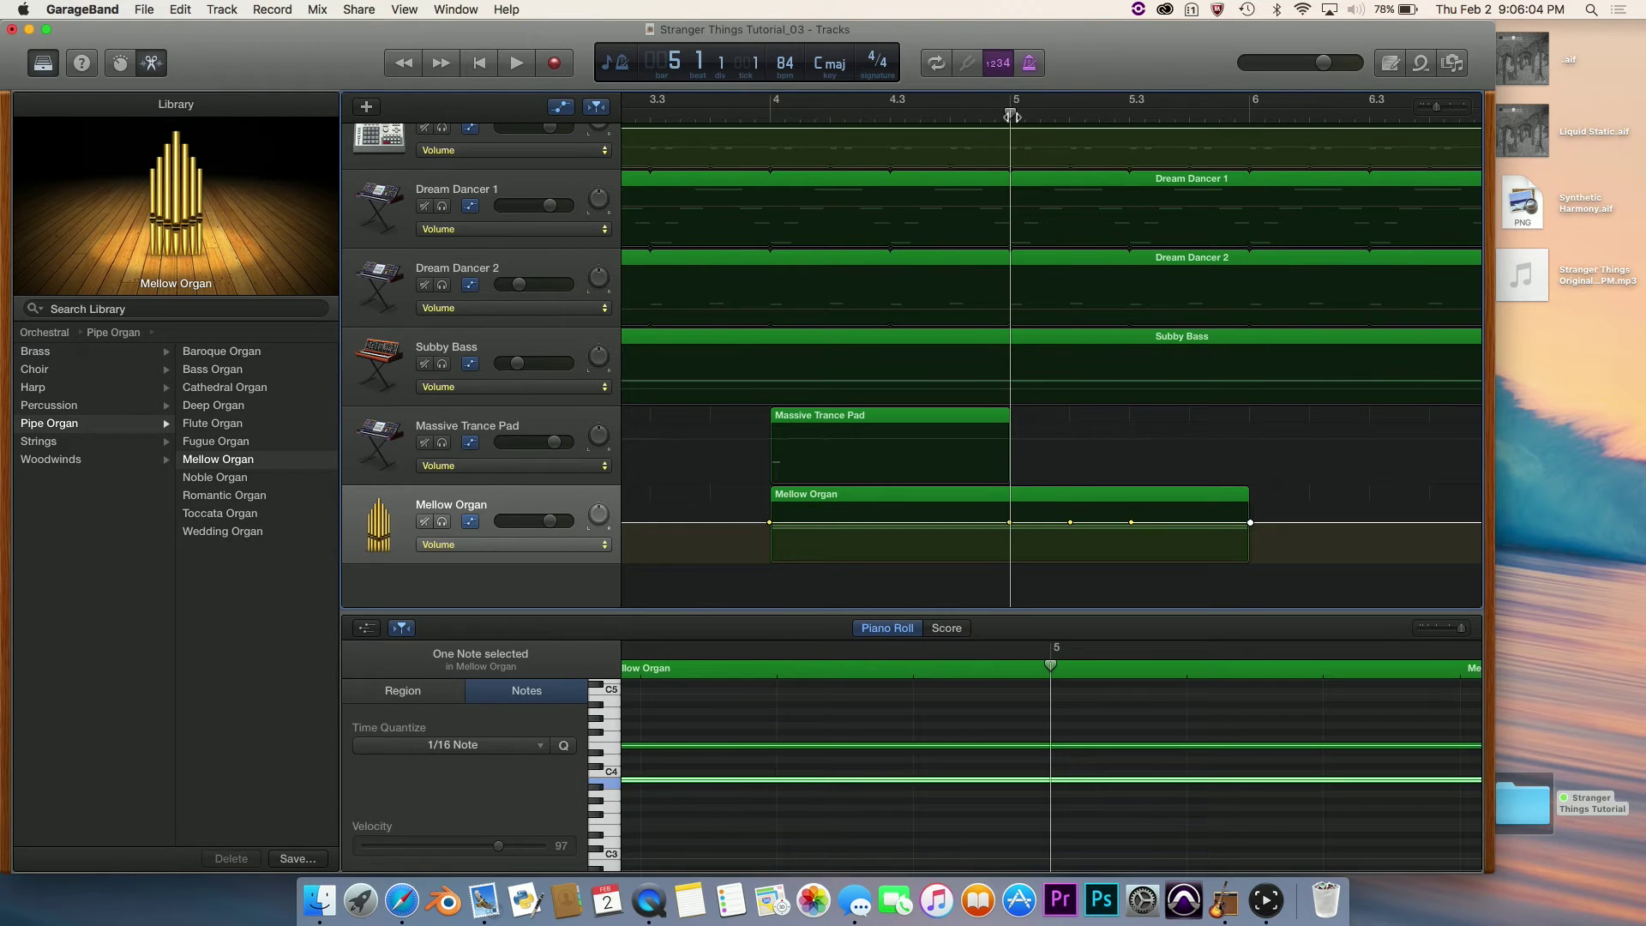
left_click(1071, 114)
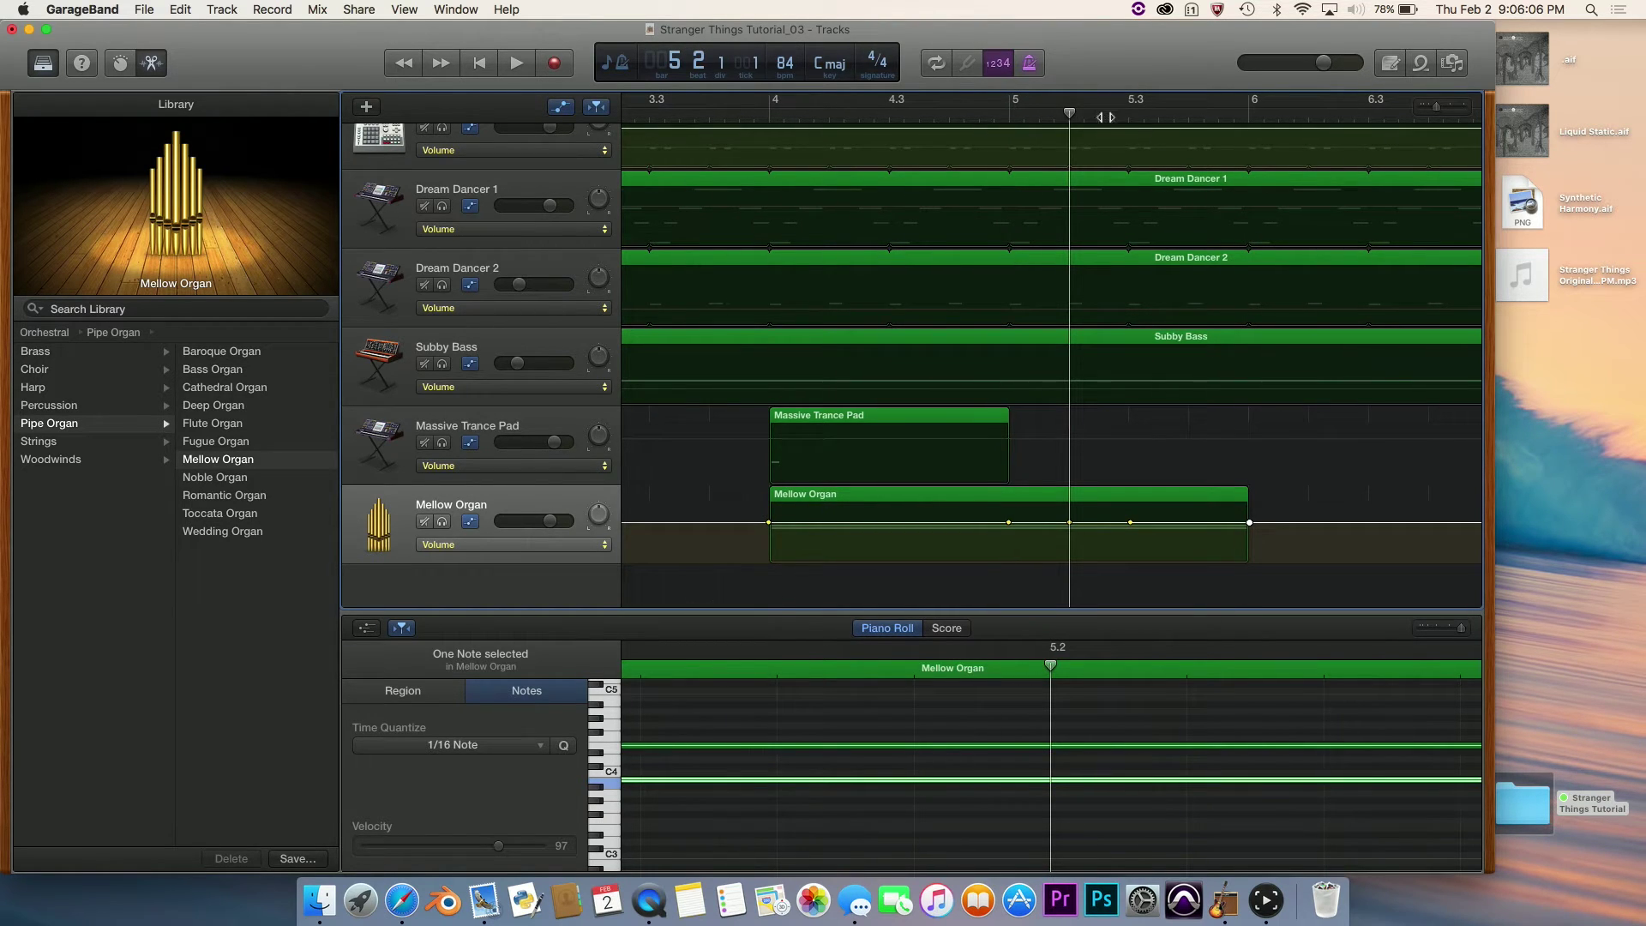
scroll(1085, 178, "up", 5)
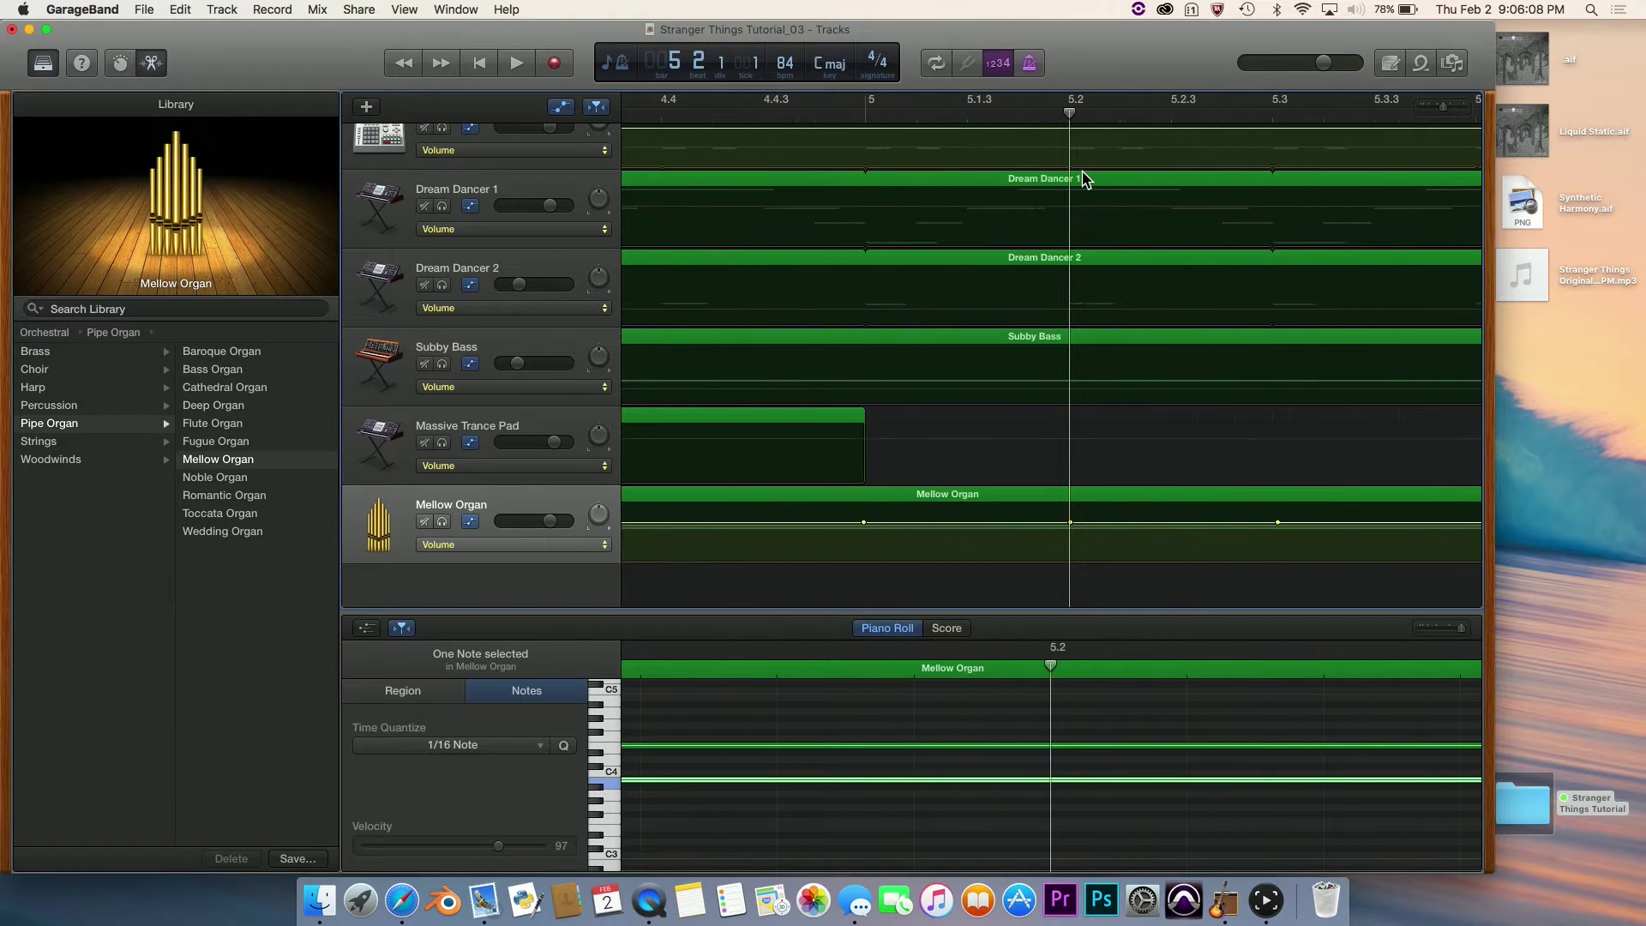
scroll(1085, 178, "down", 3)
left_click(1181, 105)
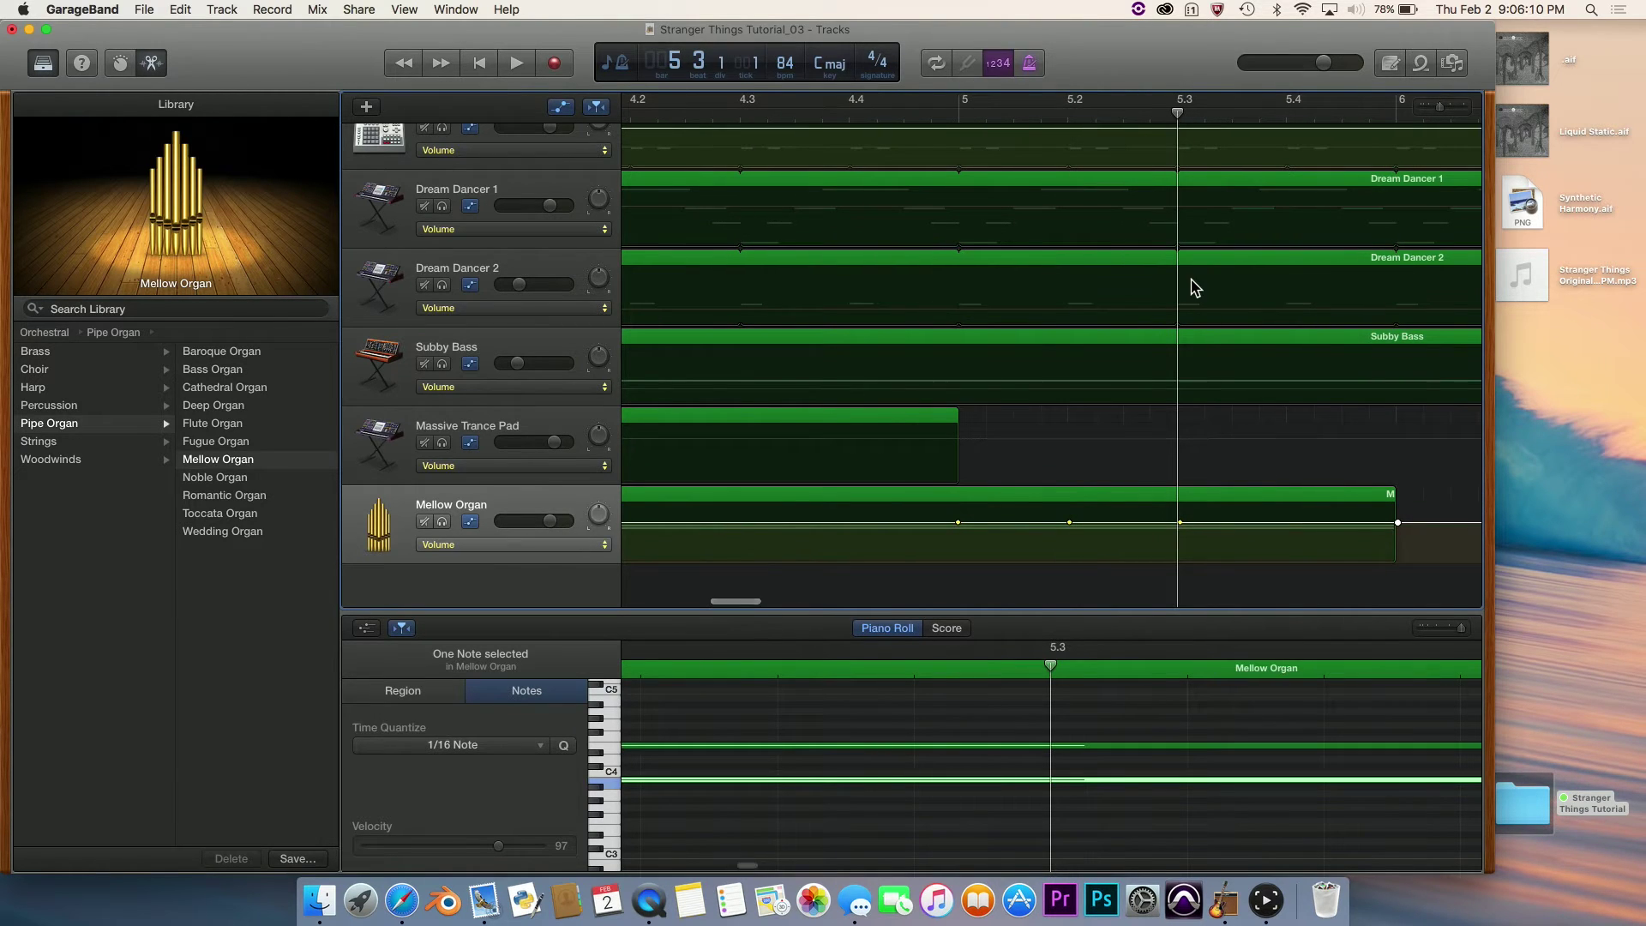
left_click(1394, 115)
scroll(1223, 331, "down", 5)
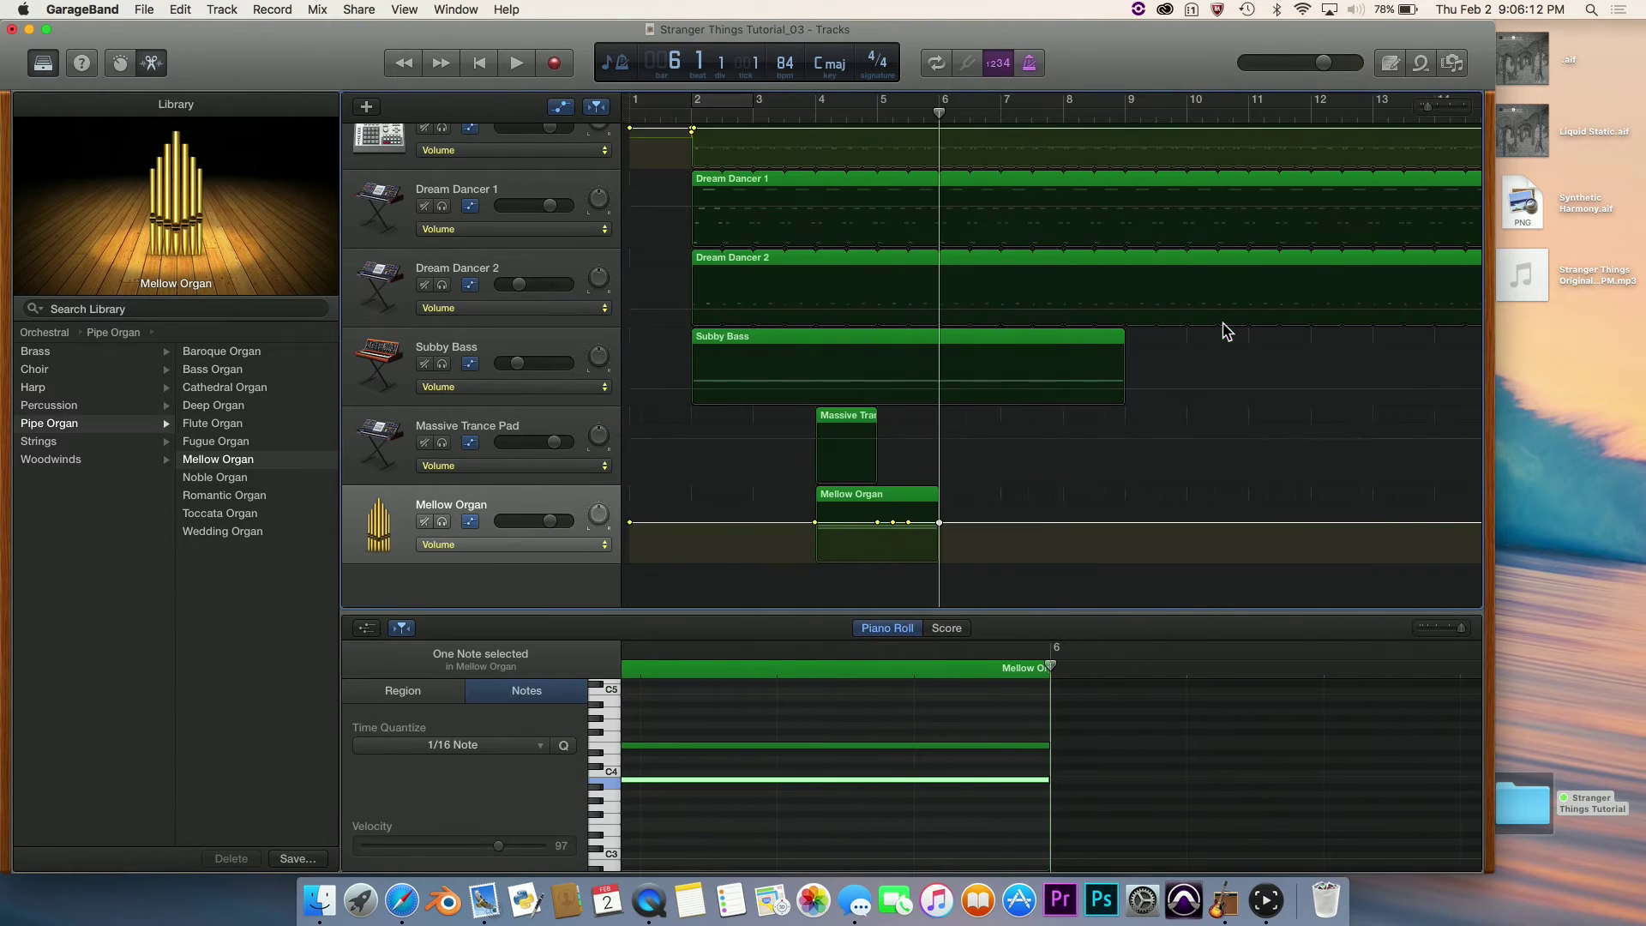
scroll(974, 458, "up", 5)
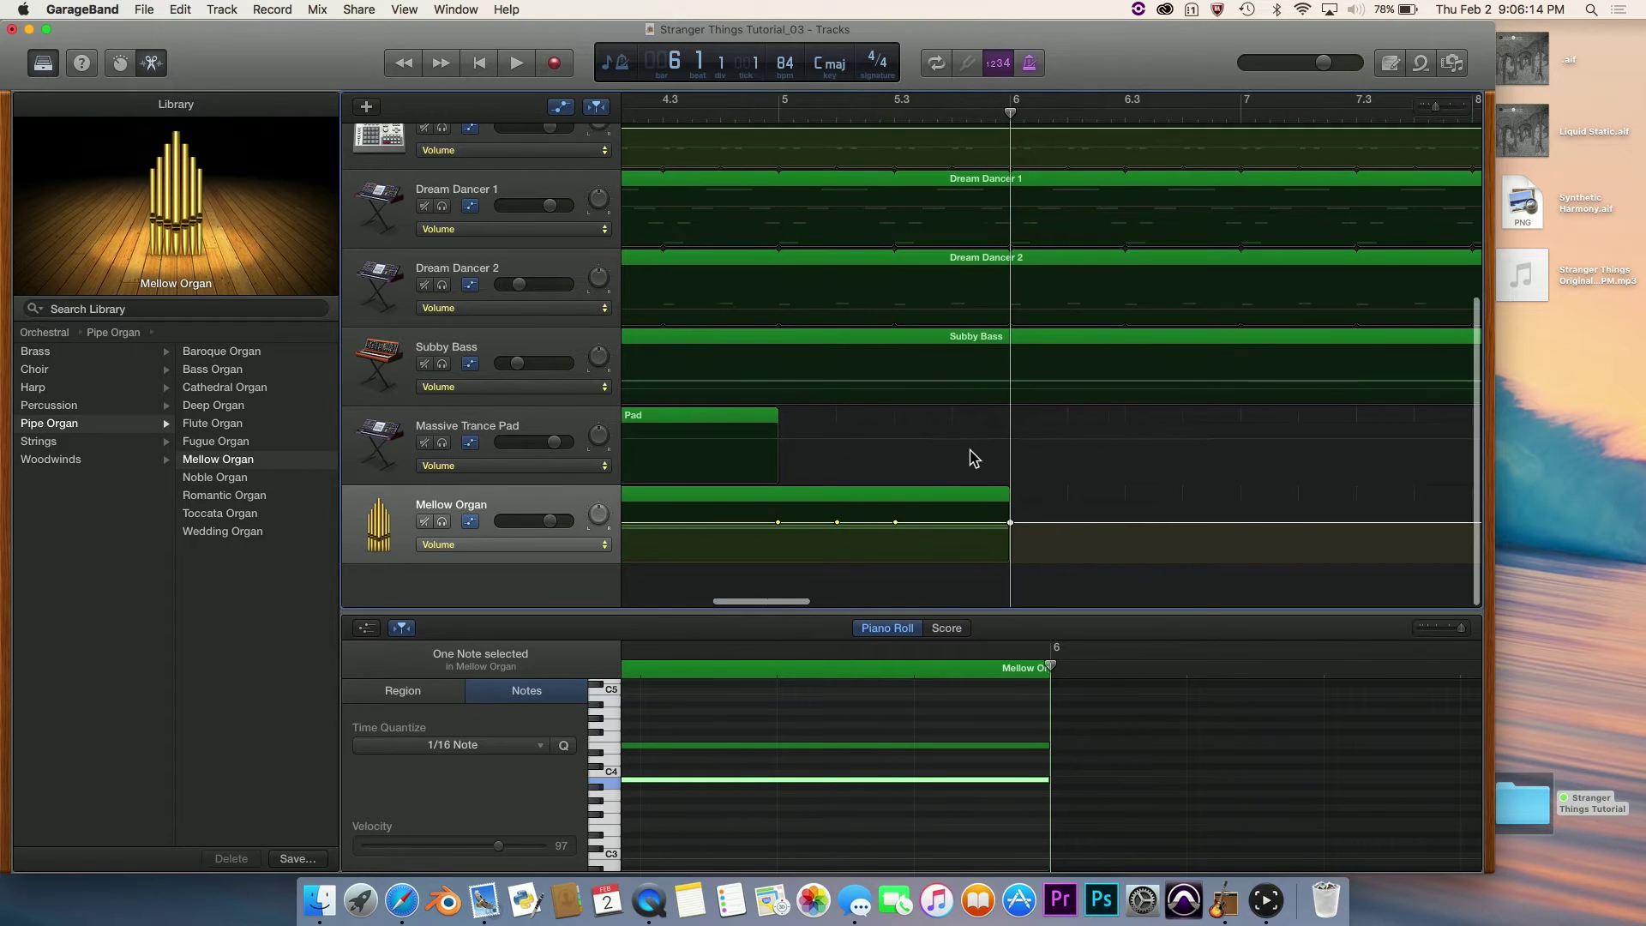
scroll(974, 458, "down", 3)
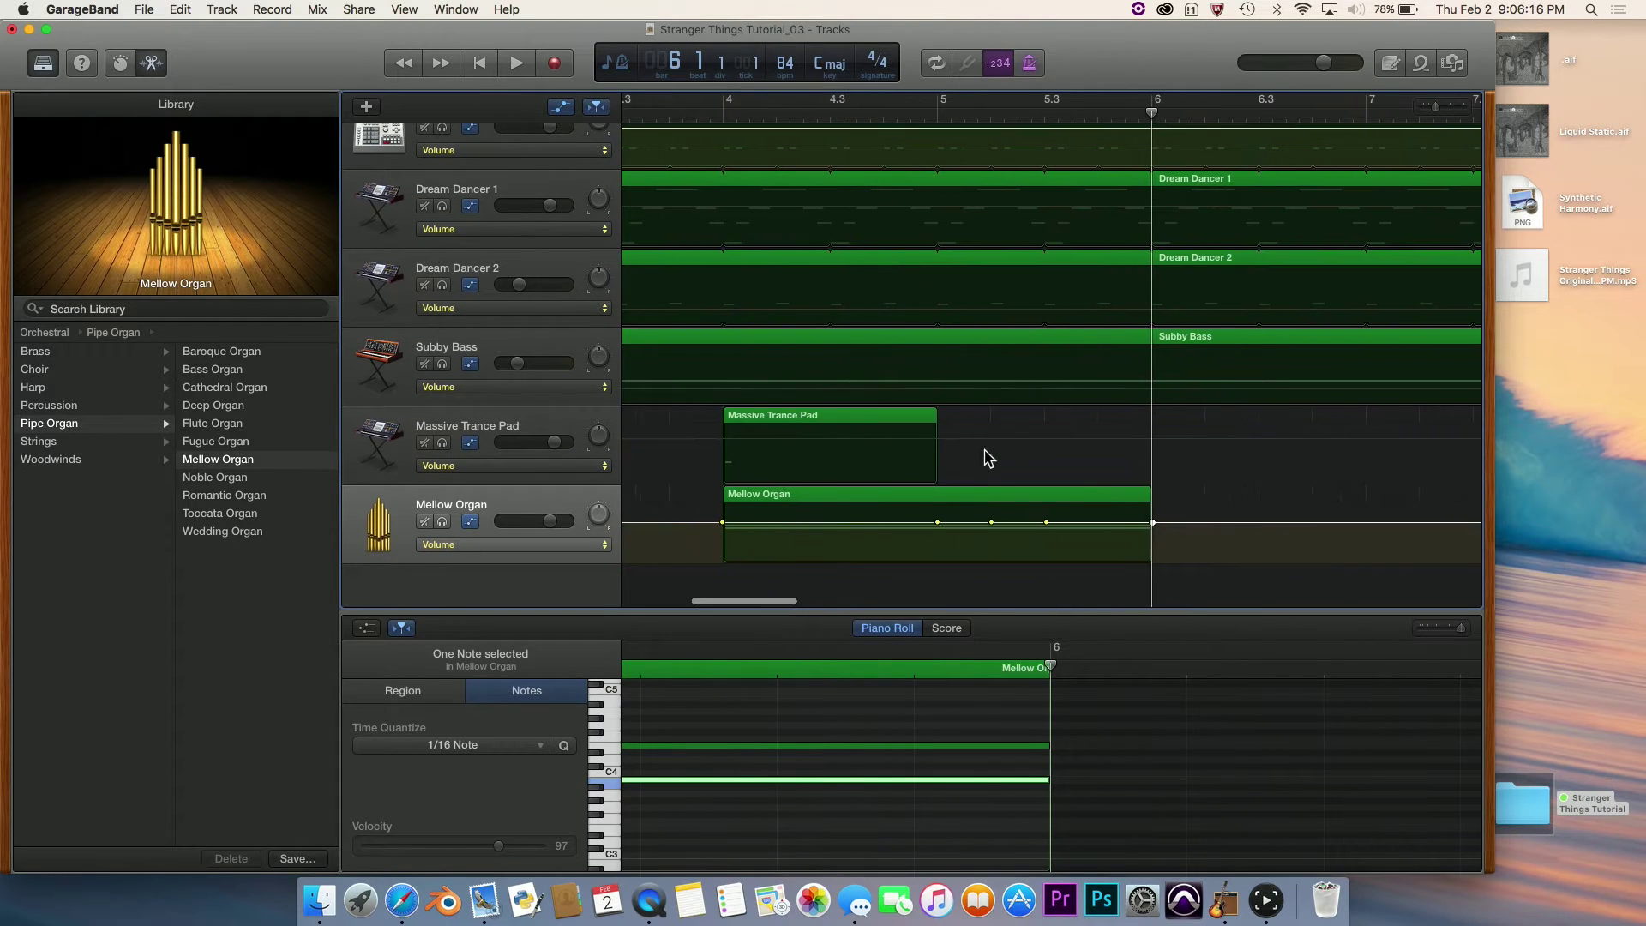
Shape the Mellow Organ volume automation to rise from -∞ dB at bar 4 through bars 5 and 5.2 to its peak at 5.3.
left_click(775, 525)
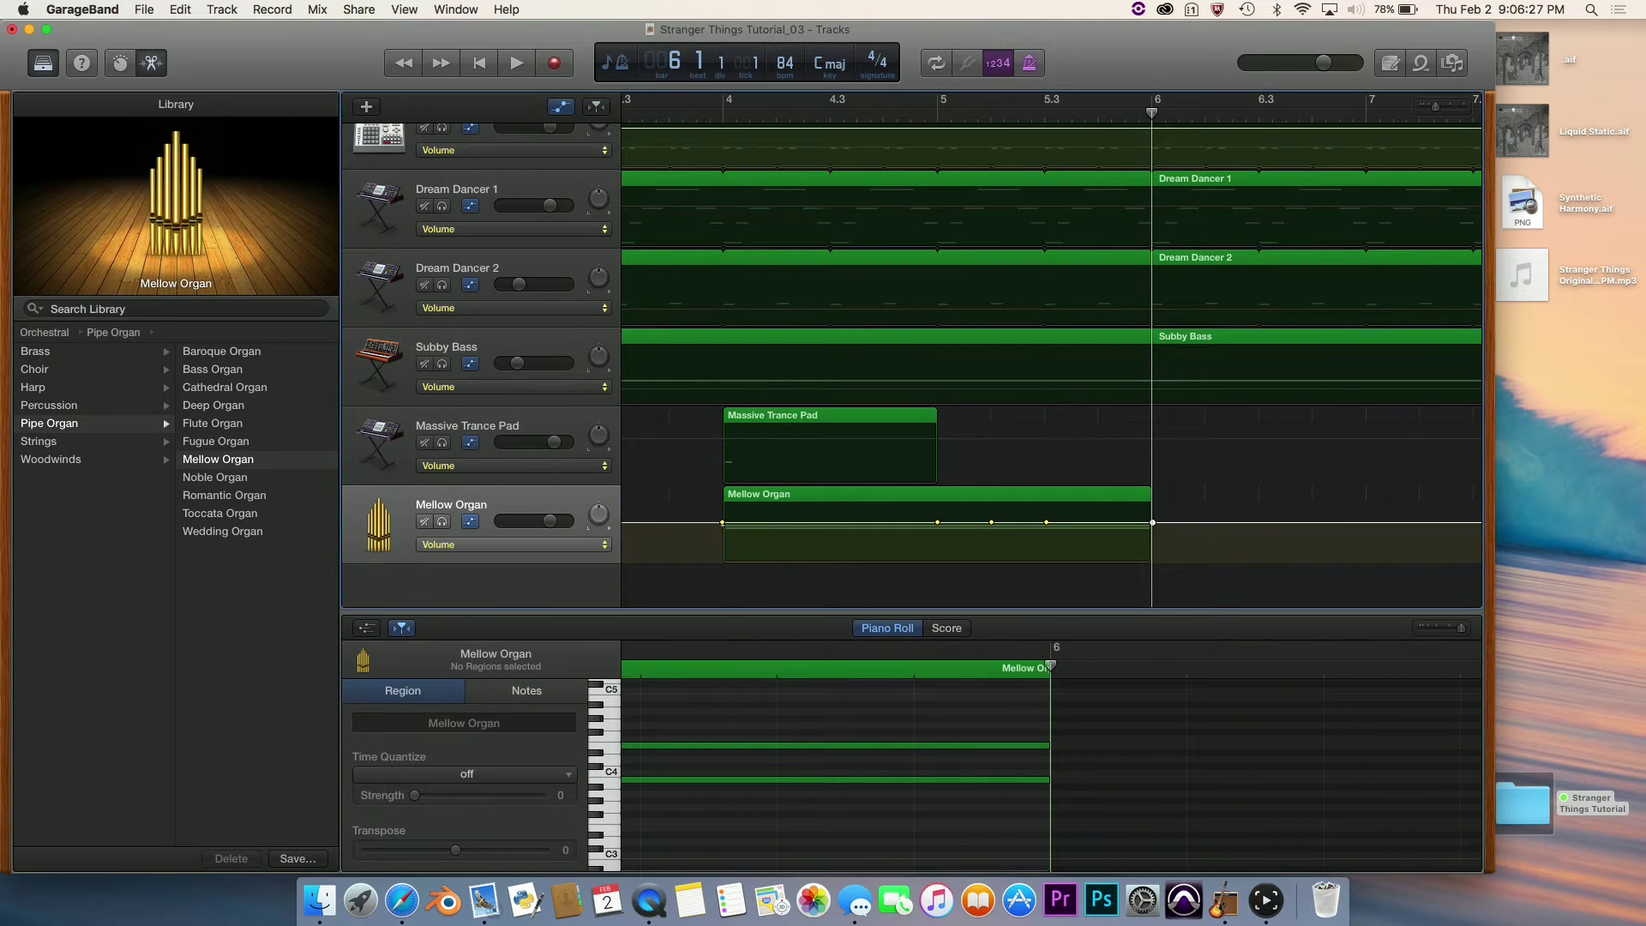
left_click_drag(722, 523, 723, 560)
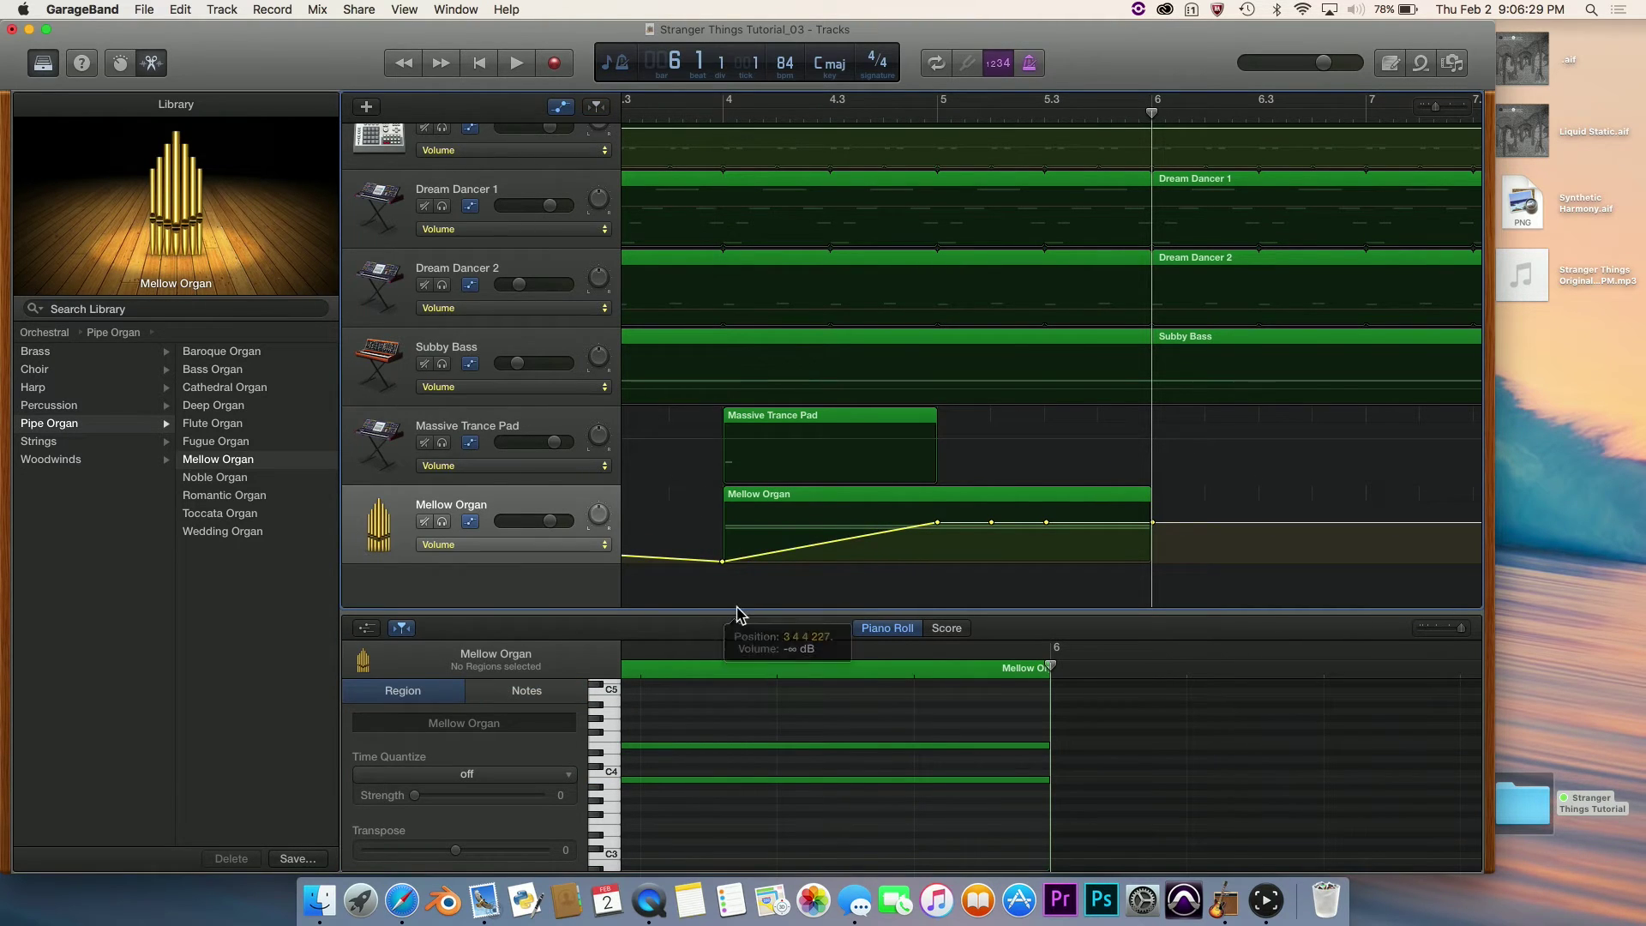
left_click_drag(936, 521, 1102, 520)
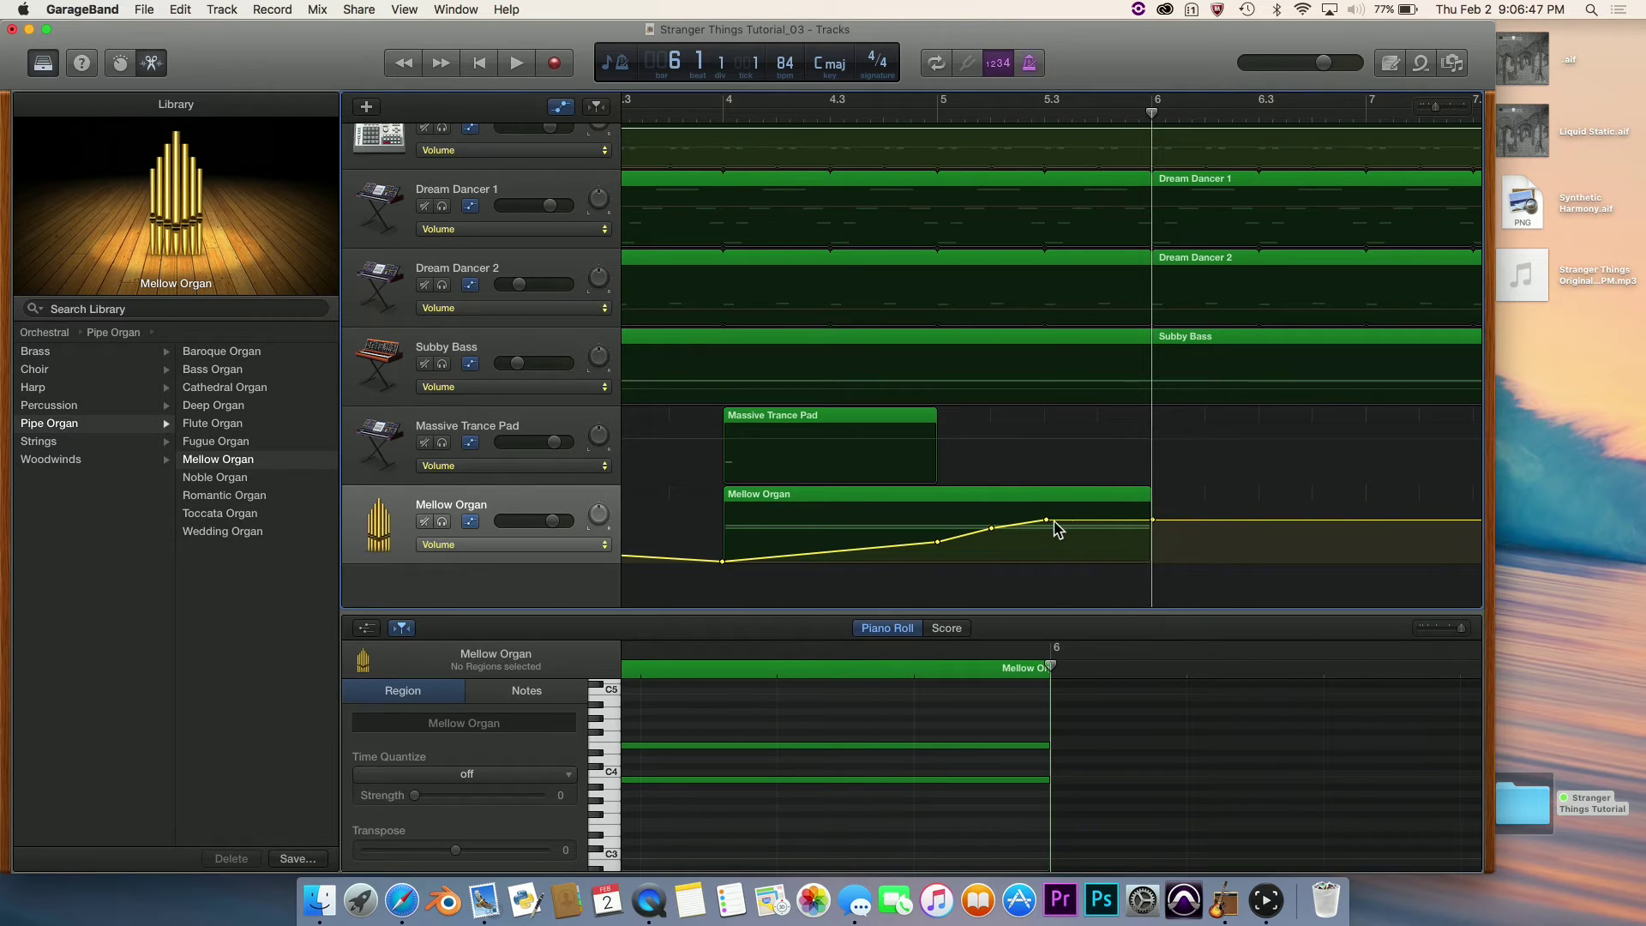
Play the project from bar 4 to bar 6 to hear the Mellow Organ's volume rise.
left_click(724, 114)
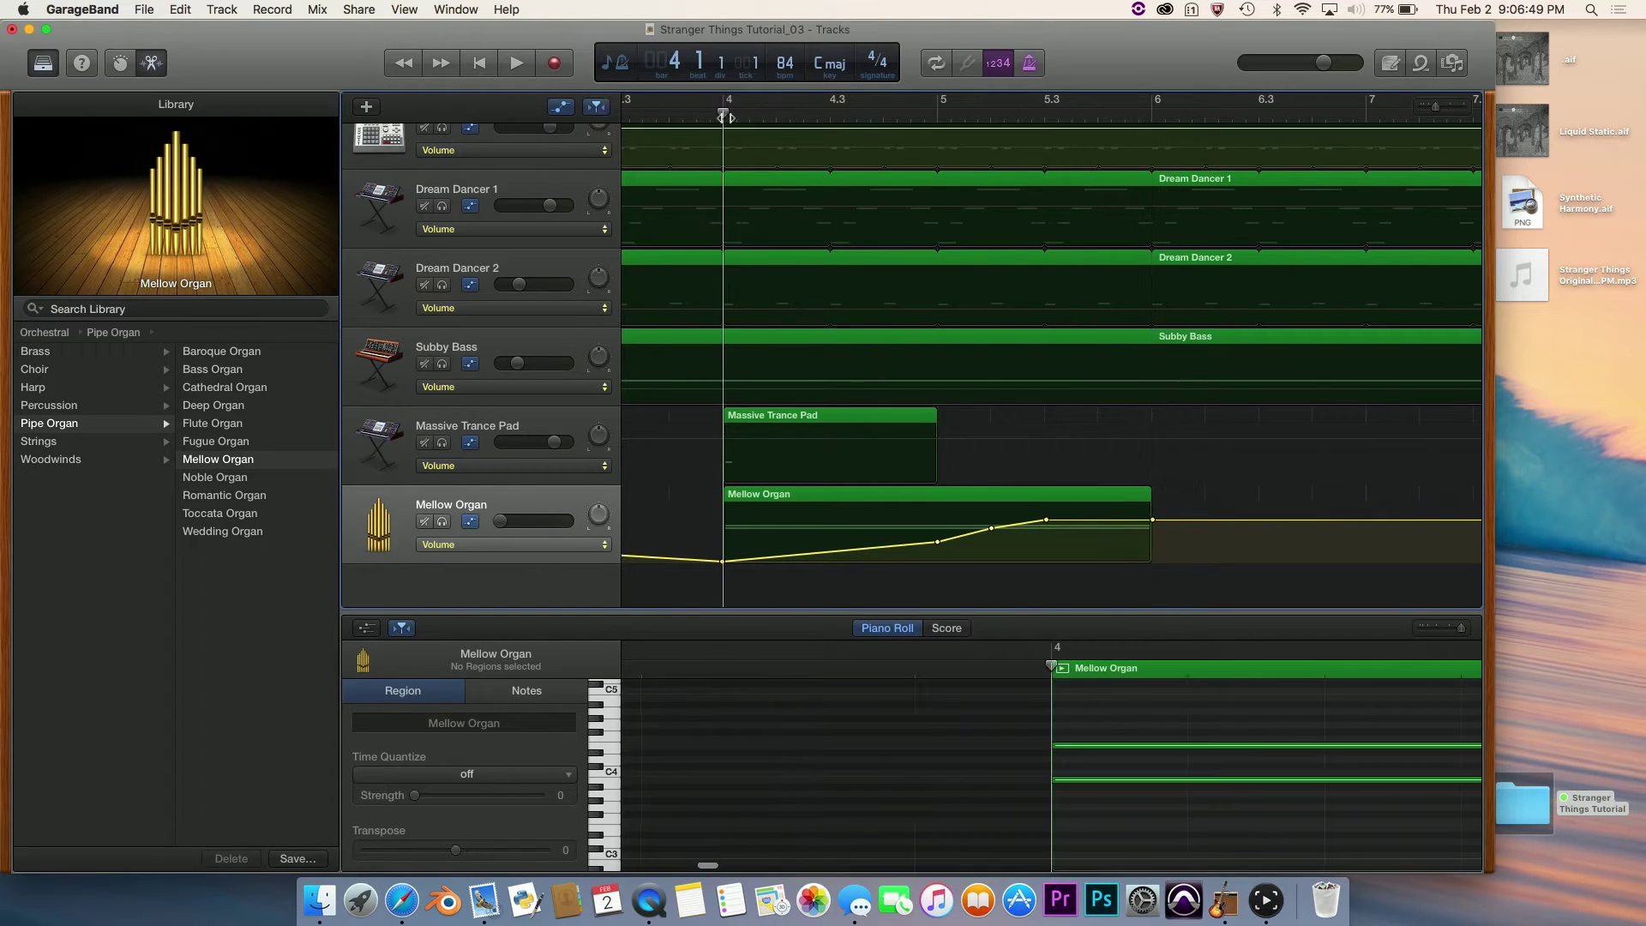
key("space")
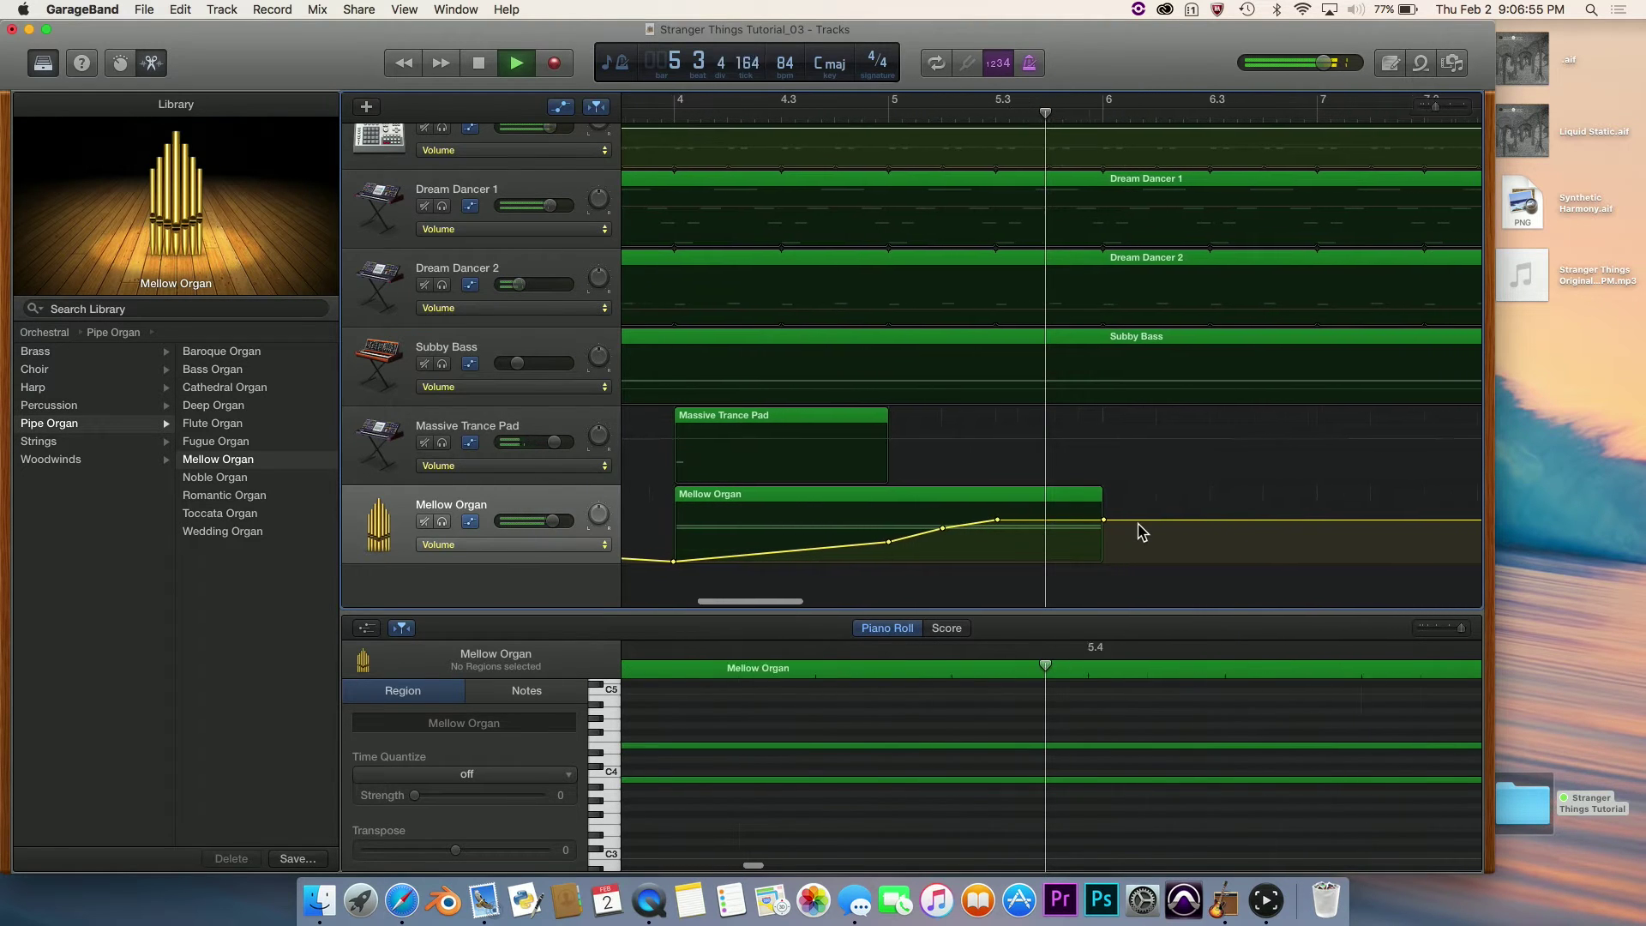
key("space")
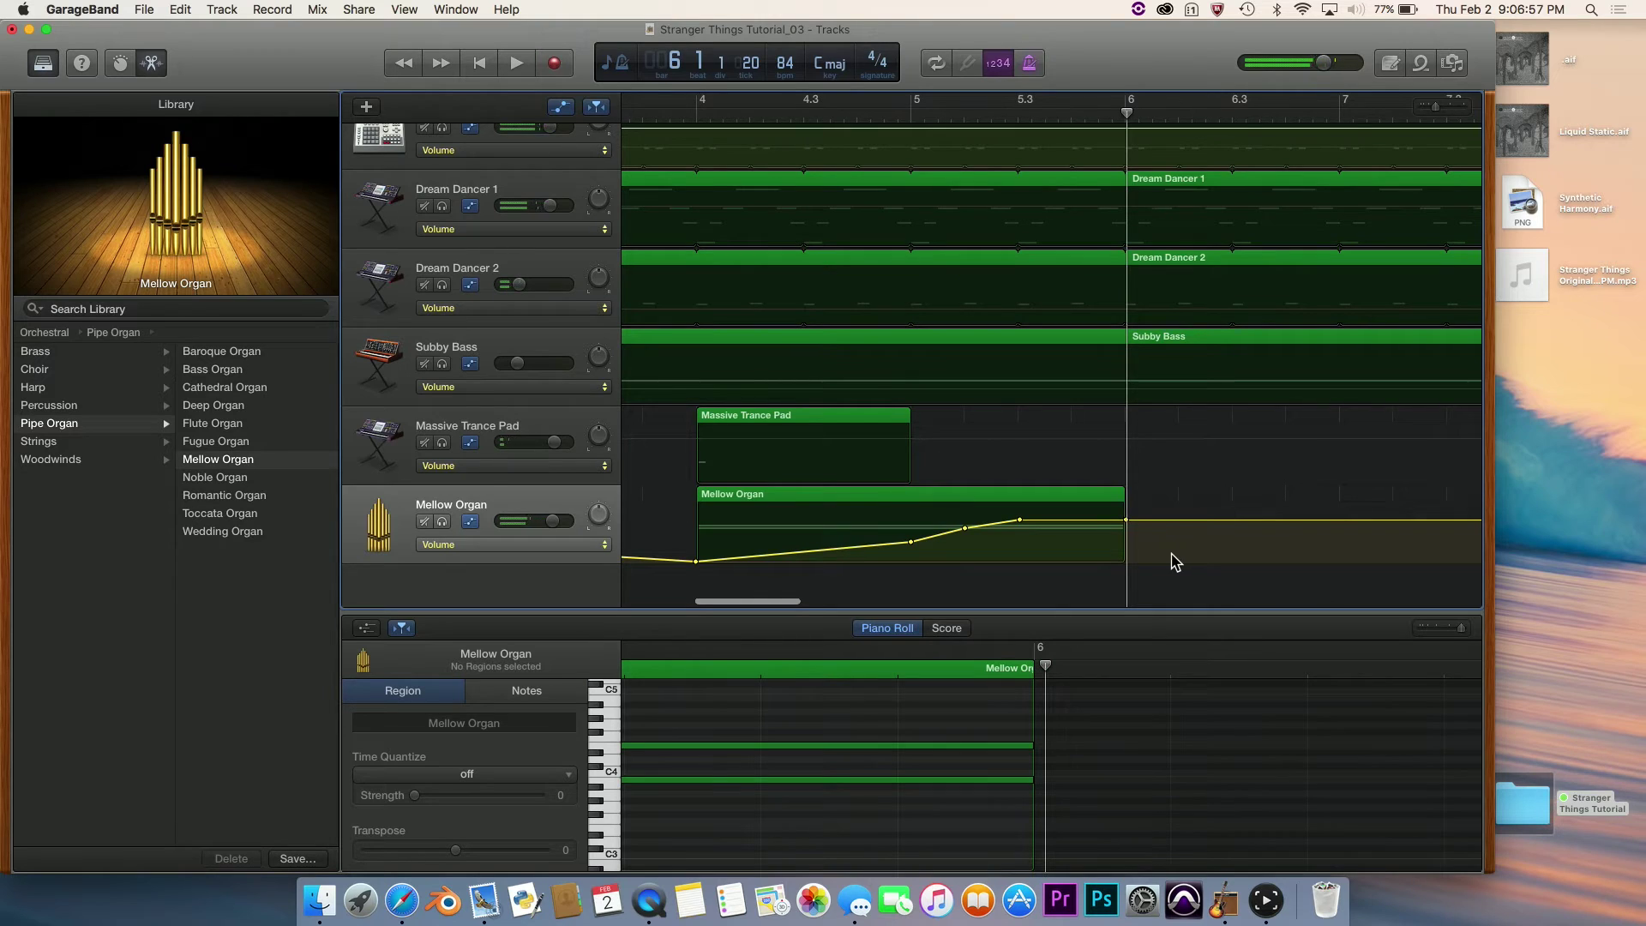
Select the Mellow Organ volume points from bar 5 to bar 6 and lower them together to roughly half their height.
left_click_drag(1171, 554, 1082, 529)
left_click(1150, 578)
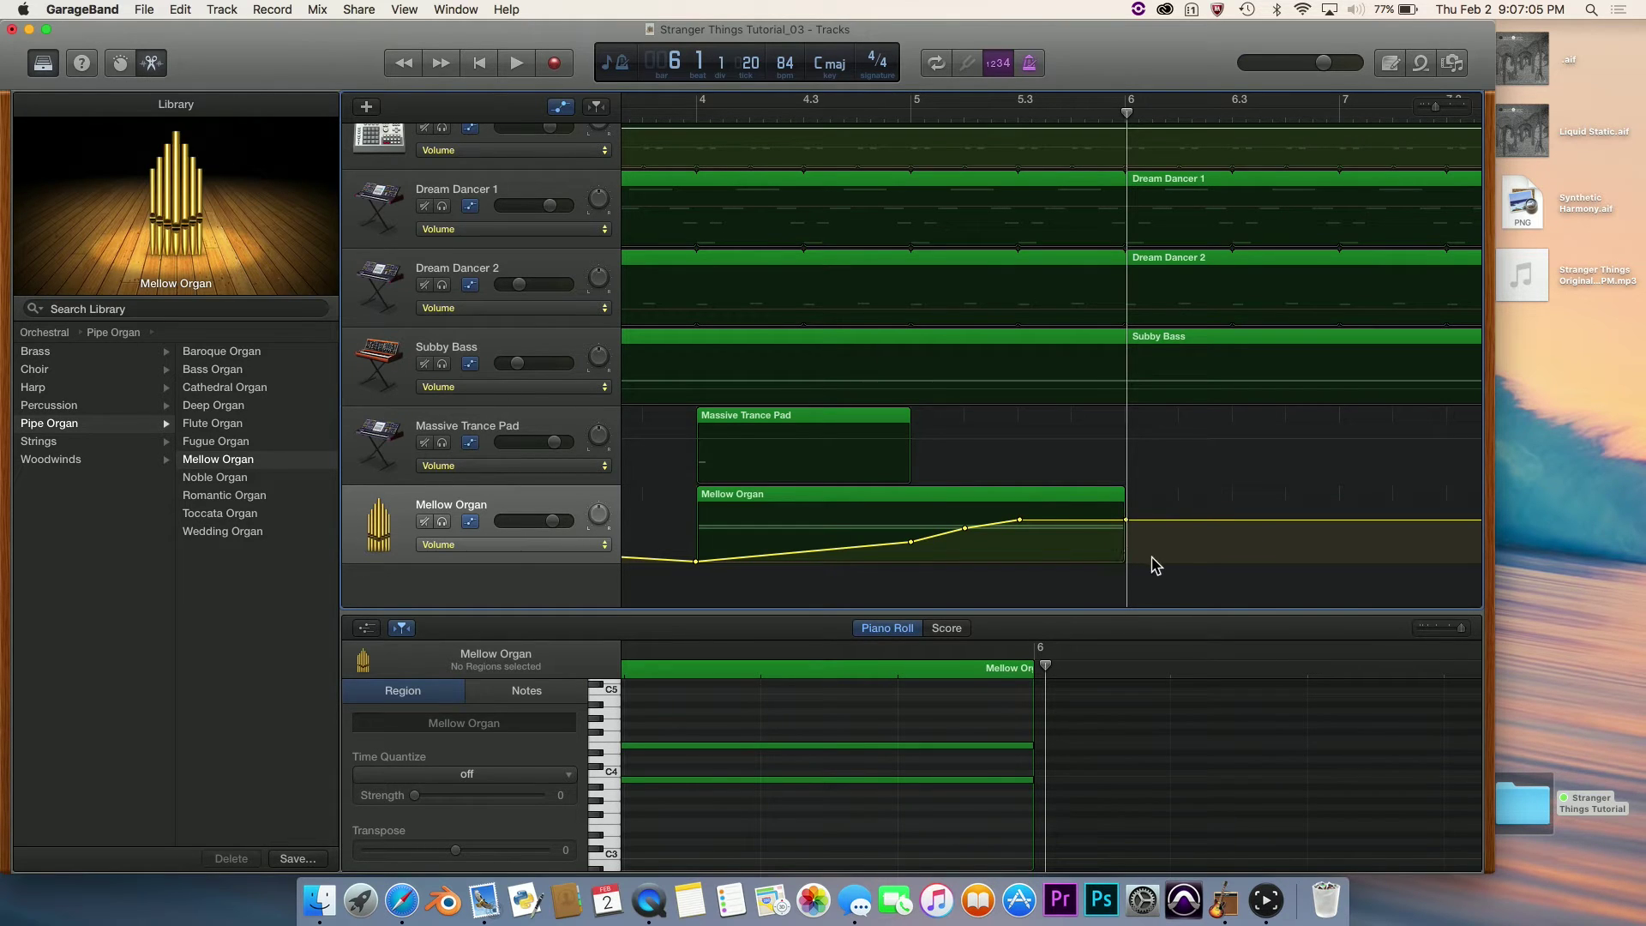
left_click_drag(1152, 557, 876, 501)
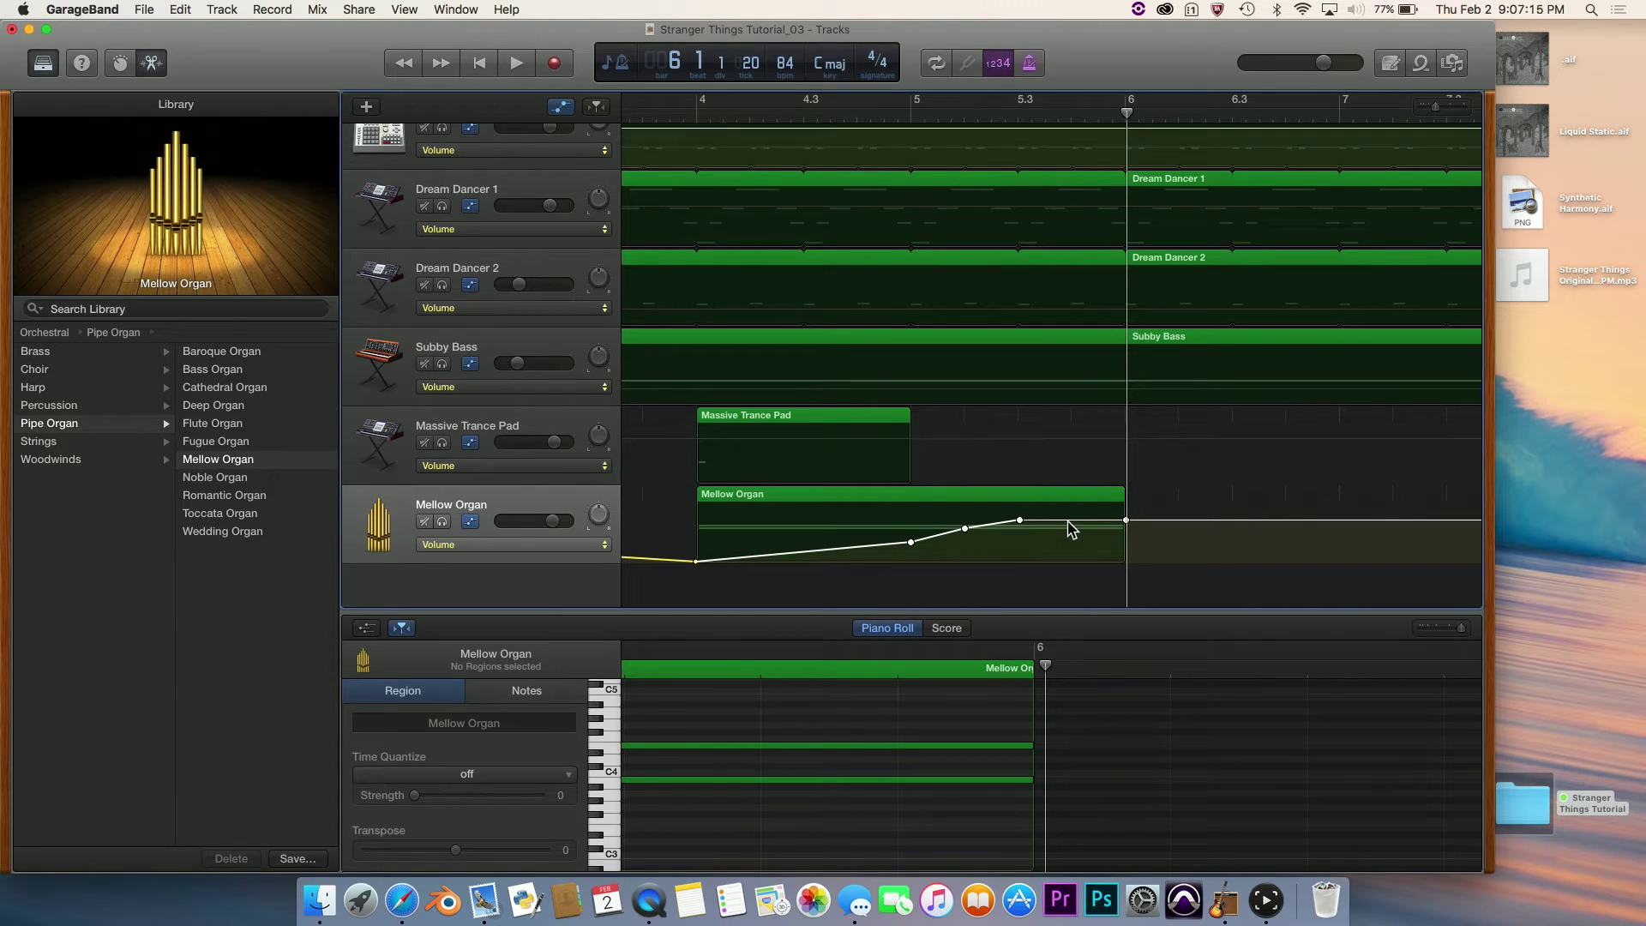
left_click_drag(1060, 522, 1063, 548)
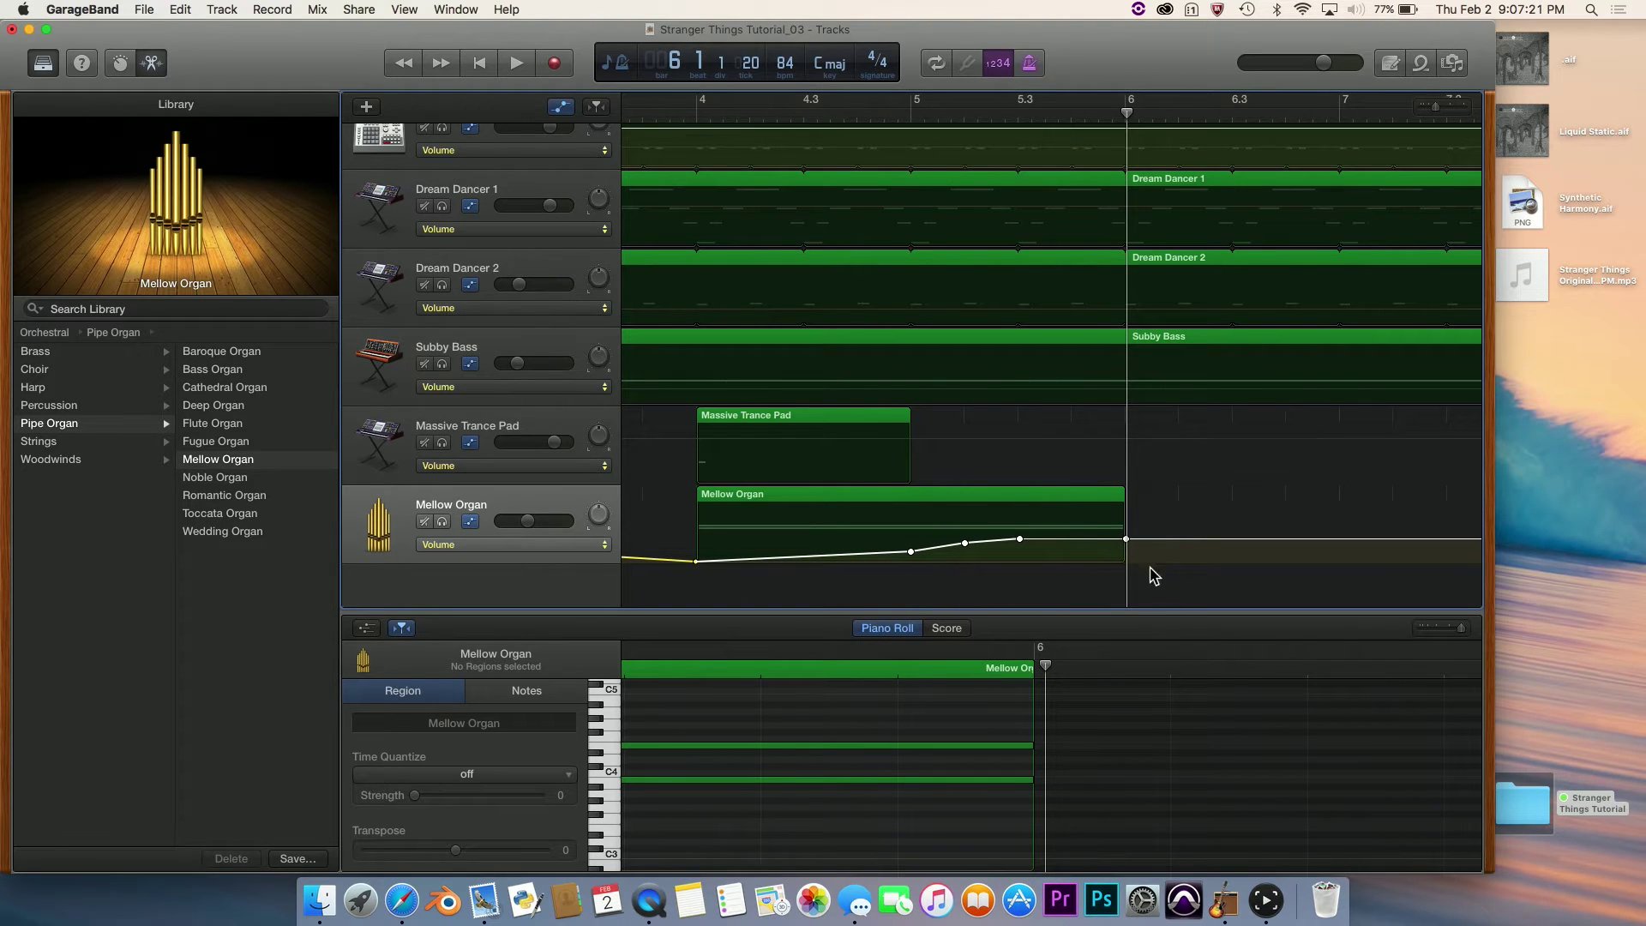
Replay the section from bar 4 to check the quieter Mellow Organ in the mix.
left_click(691, 112)
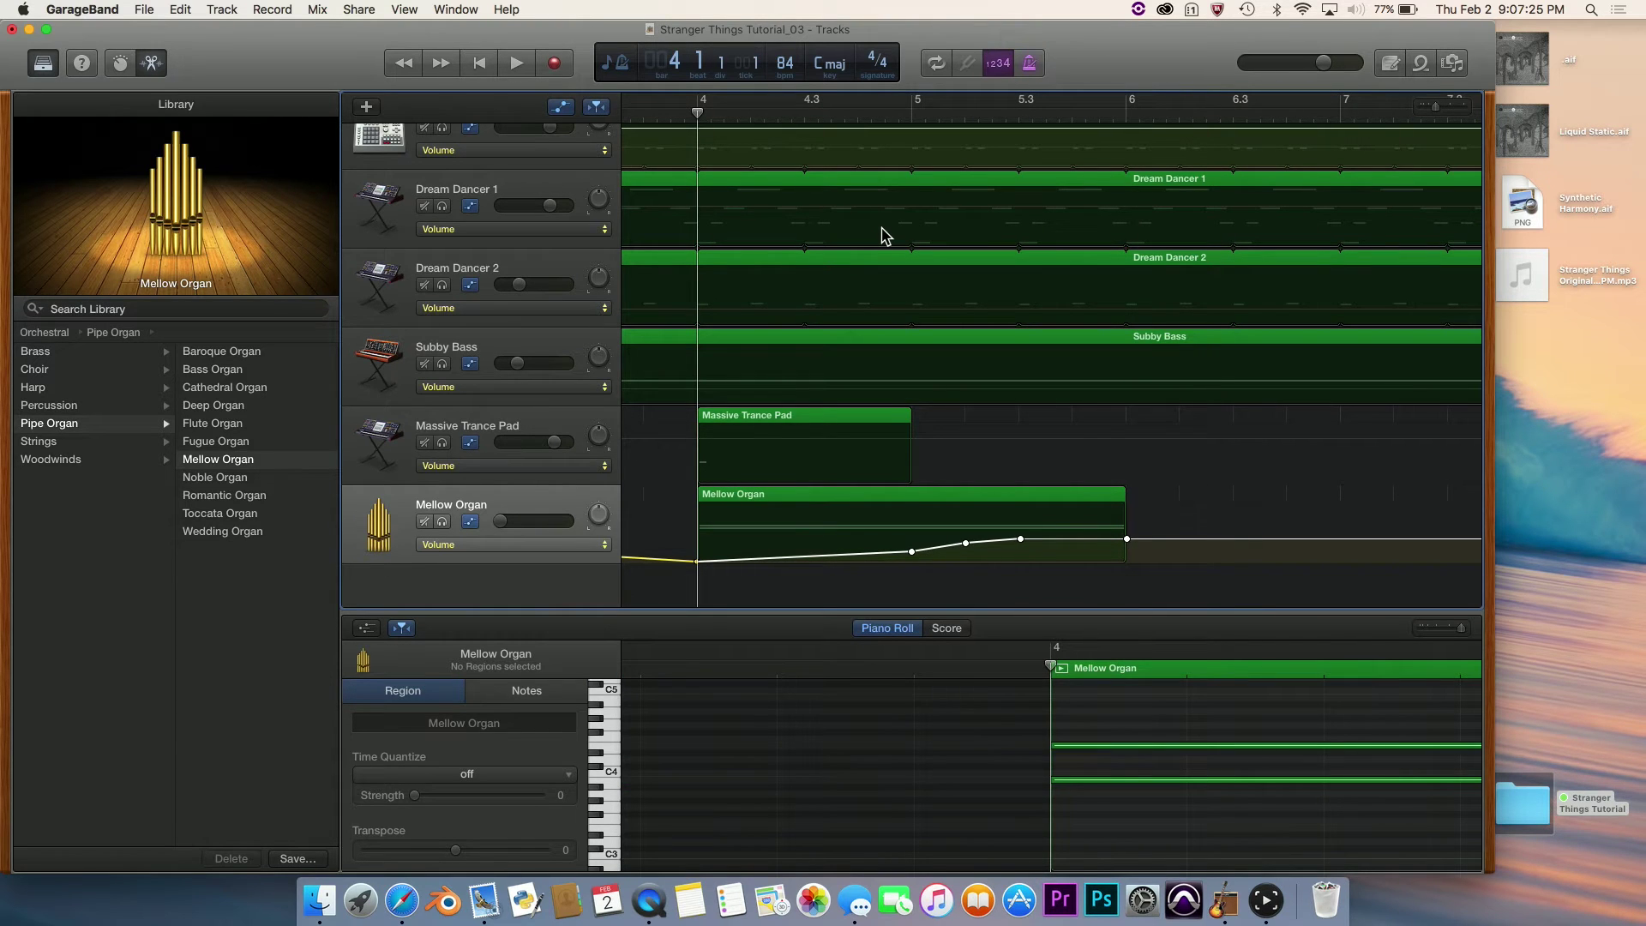
key("space")
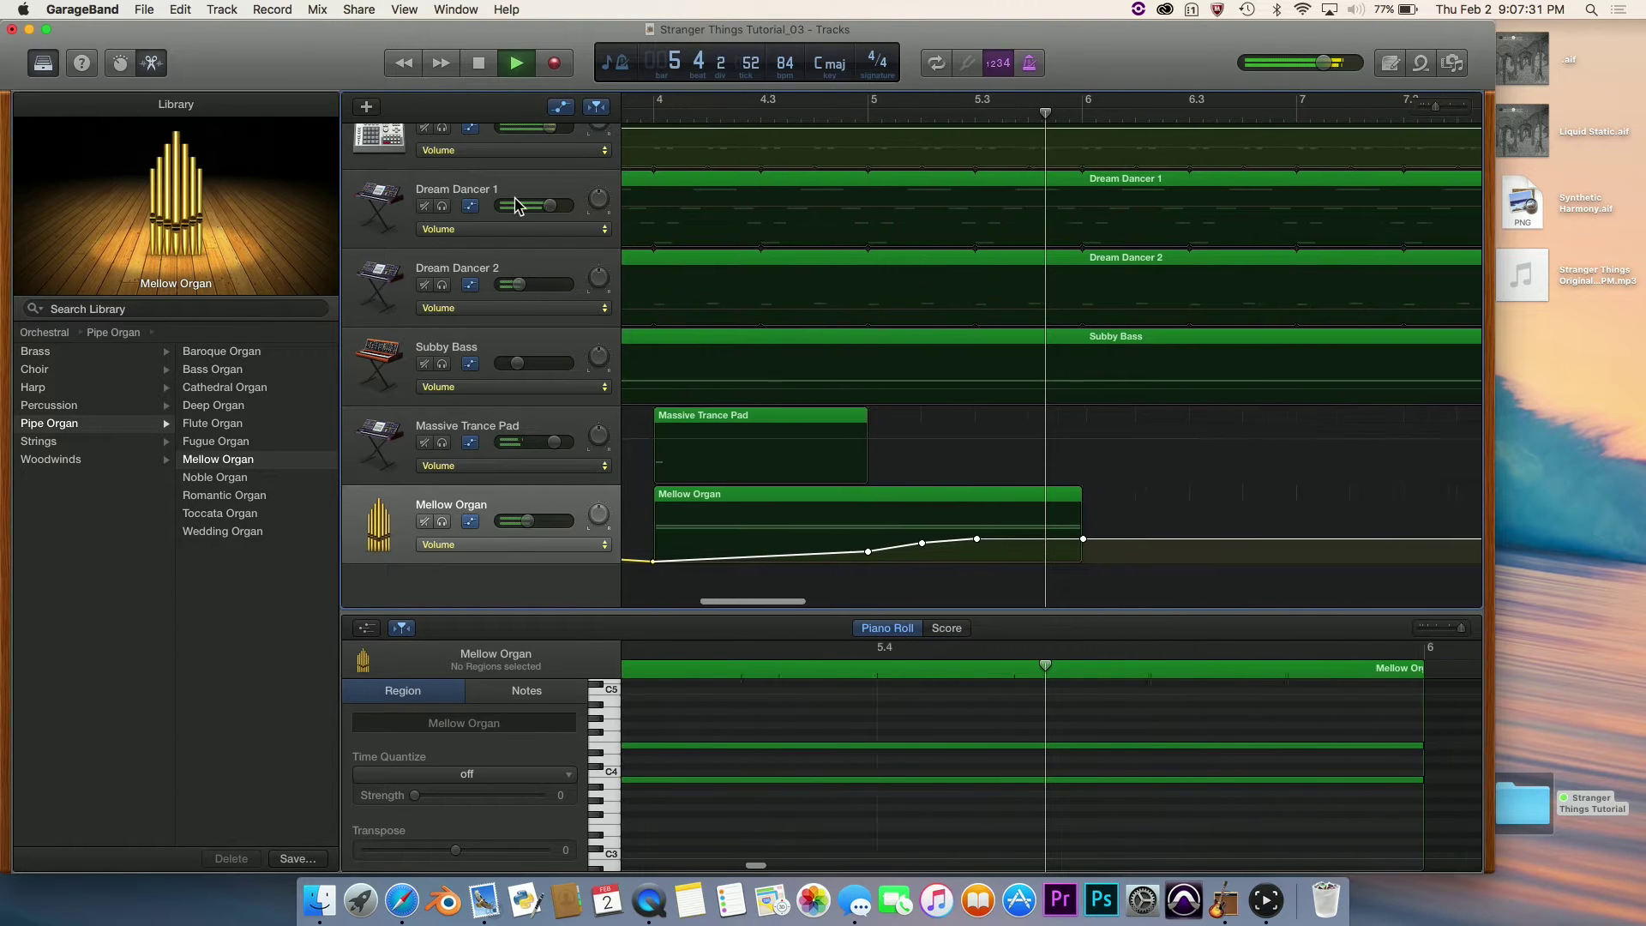
key("space")
Hide the track automation and place the playhead at the start of bar 4.
left_click(561, 106)
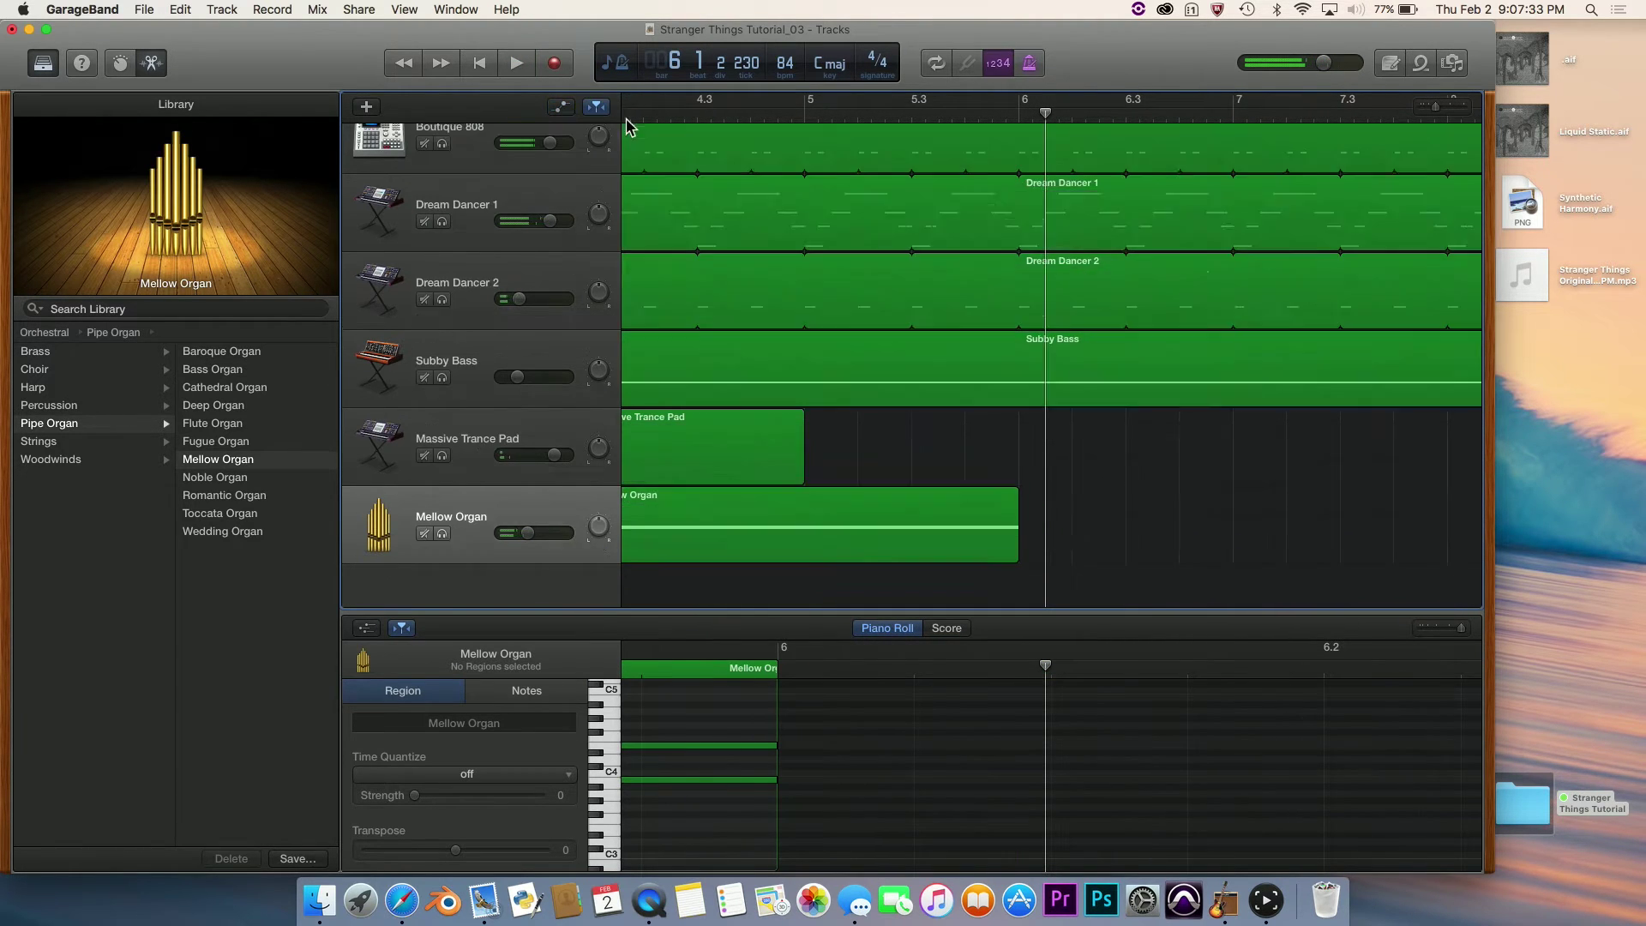
scroll(1060, 412, "left", 3)
left_click(852, 110)
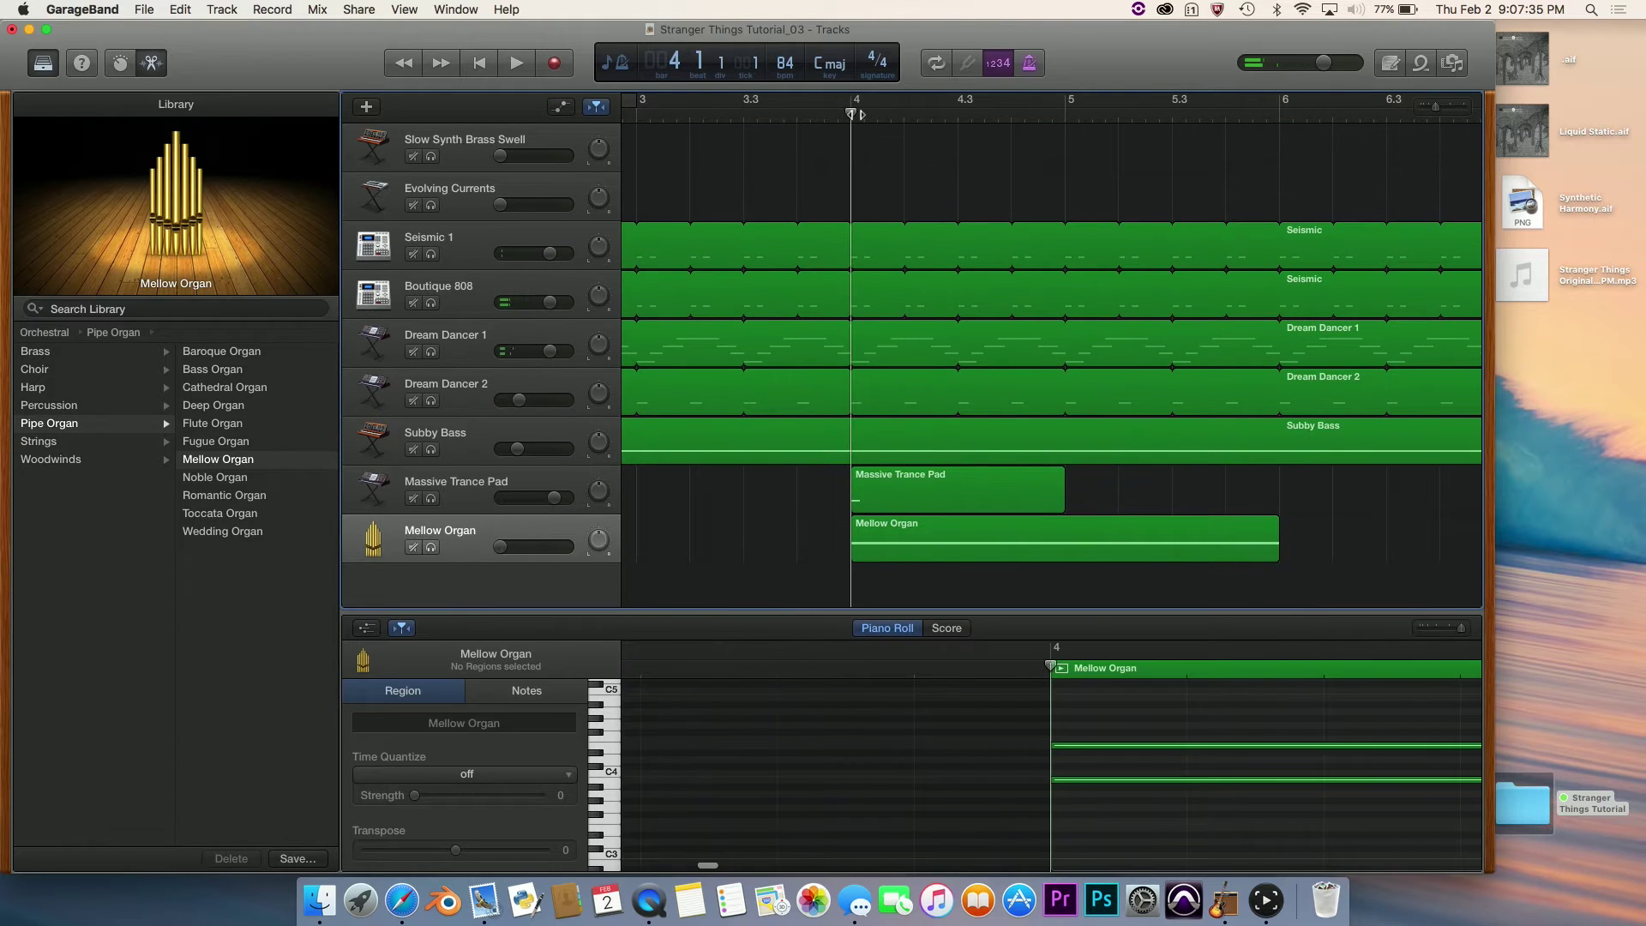
Add a new software instrument track and load the Grand Organ patch from a library search.
left_click(367, 108)
key("Return")
left_click(173, 306)
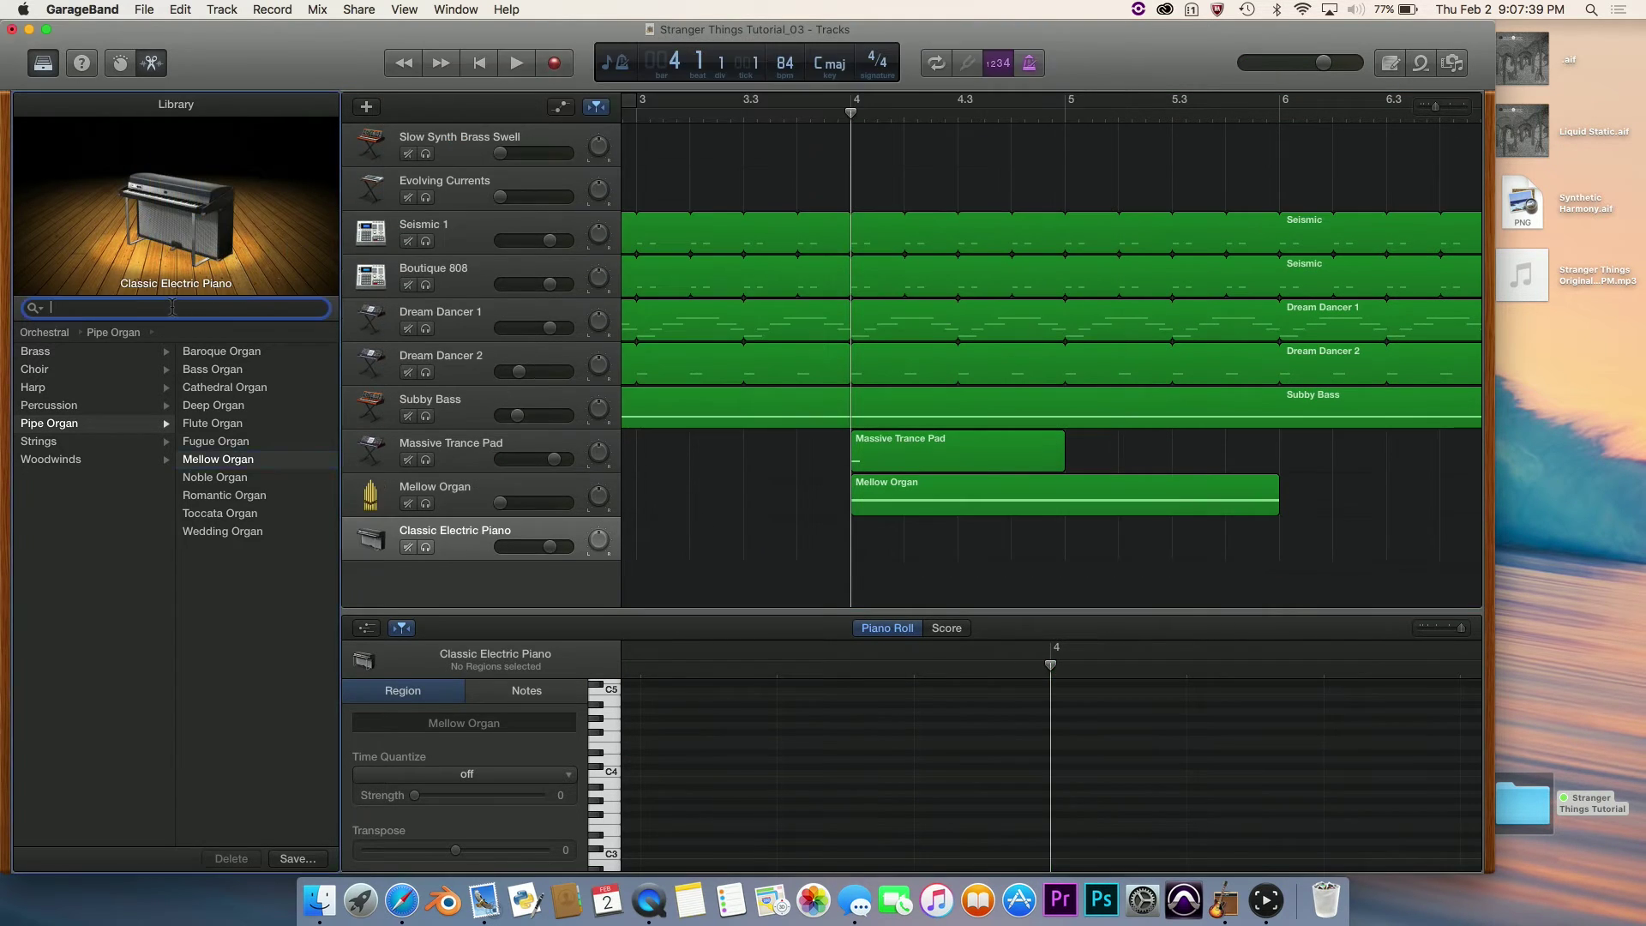
type("Grand Organ")
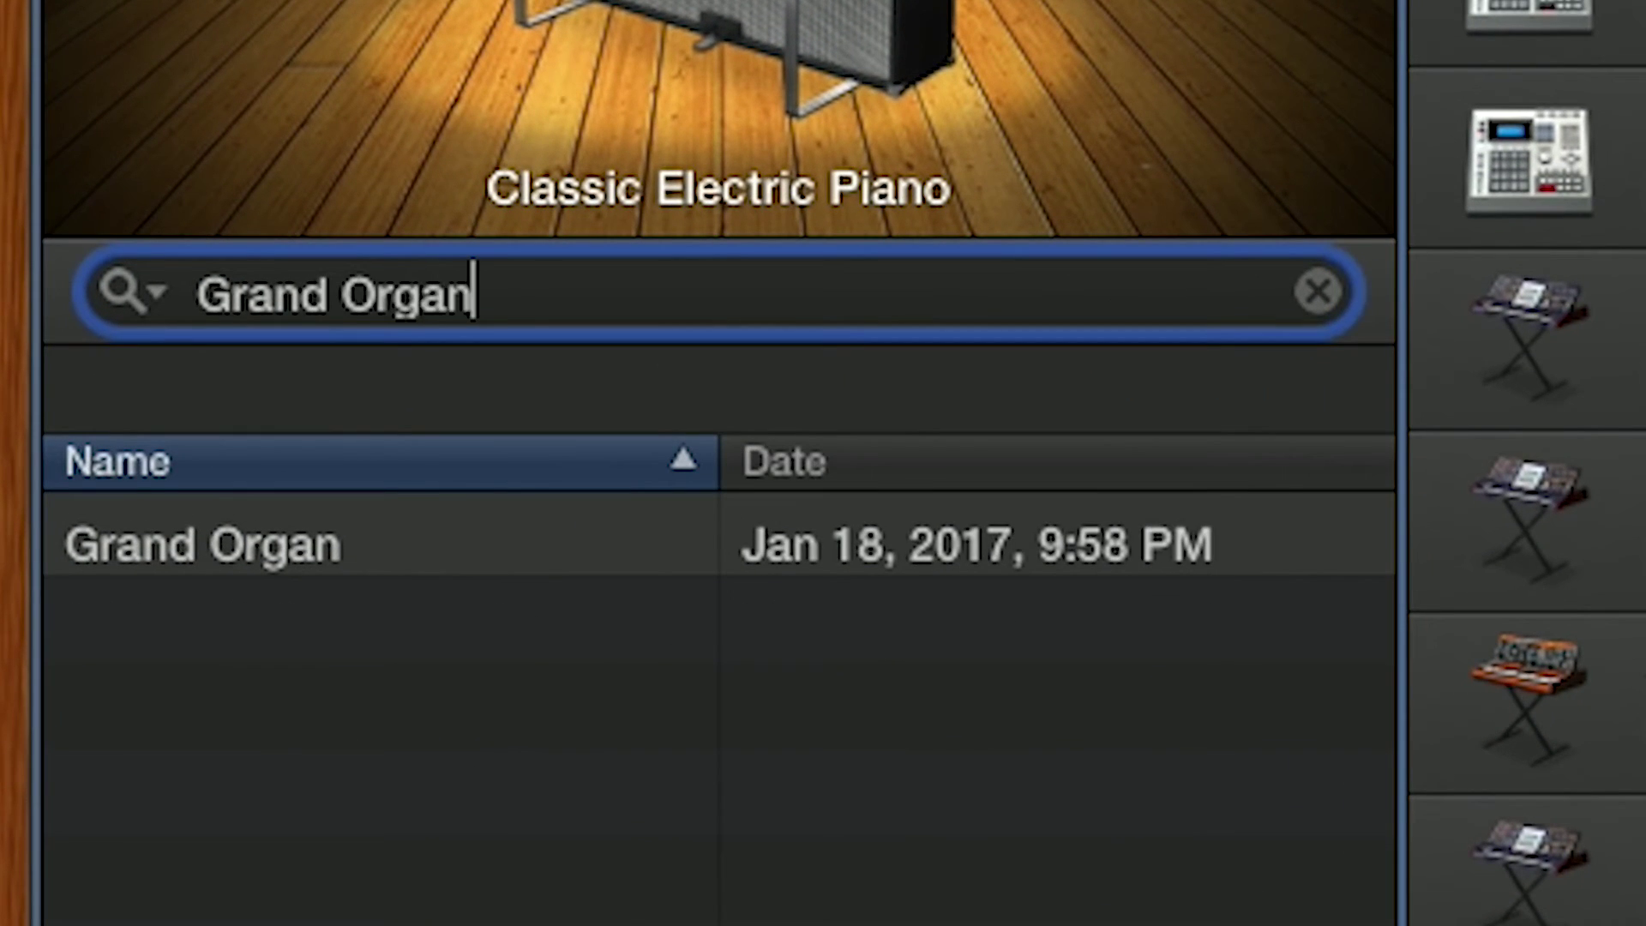
left_click(525, 553)
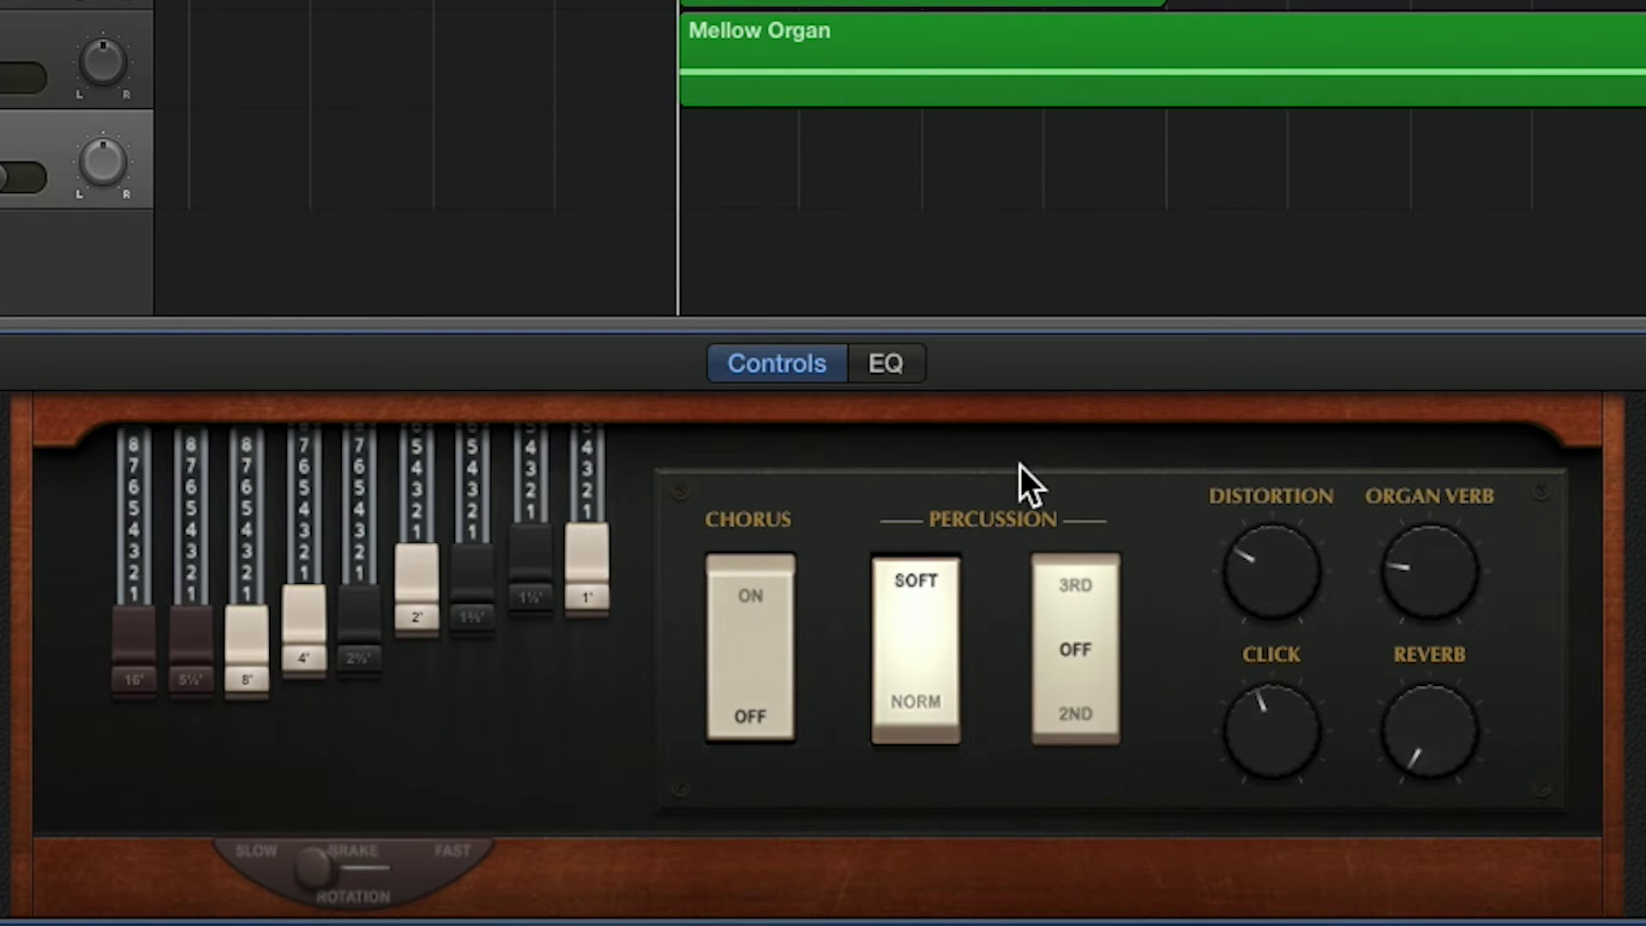
Turn the Grand Organ's Chorus on, set Percussion to Norm, minimize Distortion, Click and Organ Verb, and raise Reverb to maximum.
left_click(741, 595)
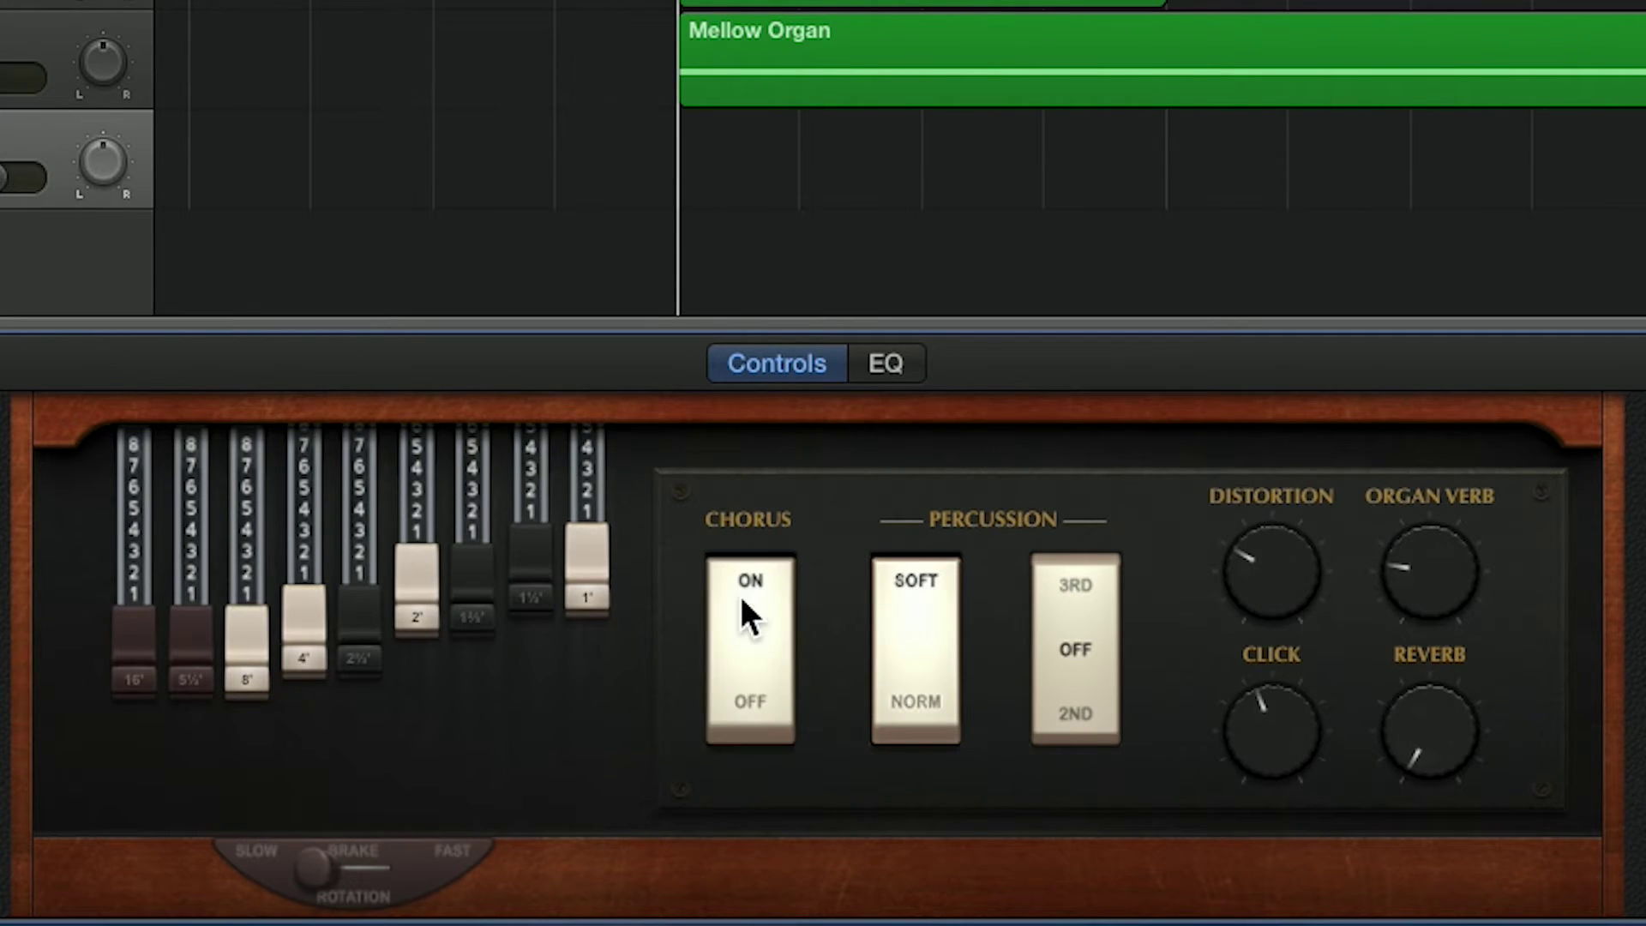
left_click(919, 718)
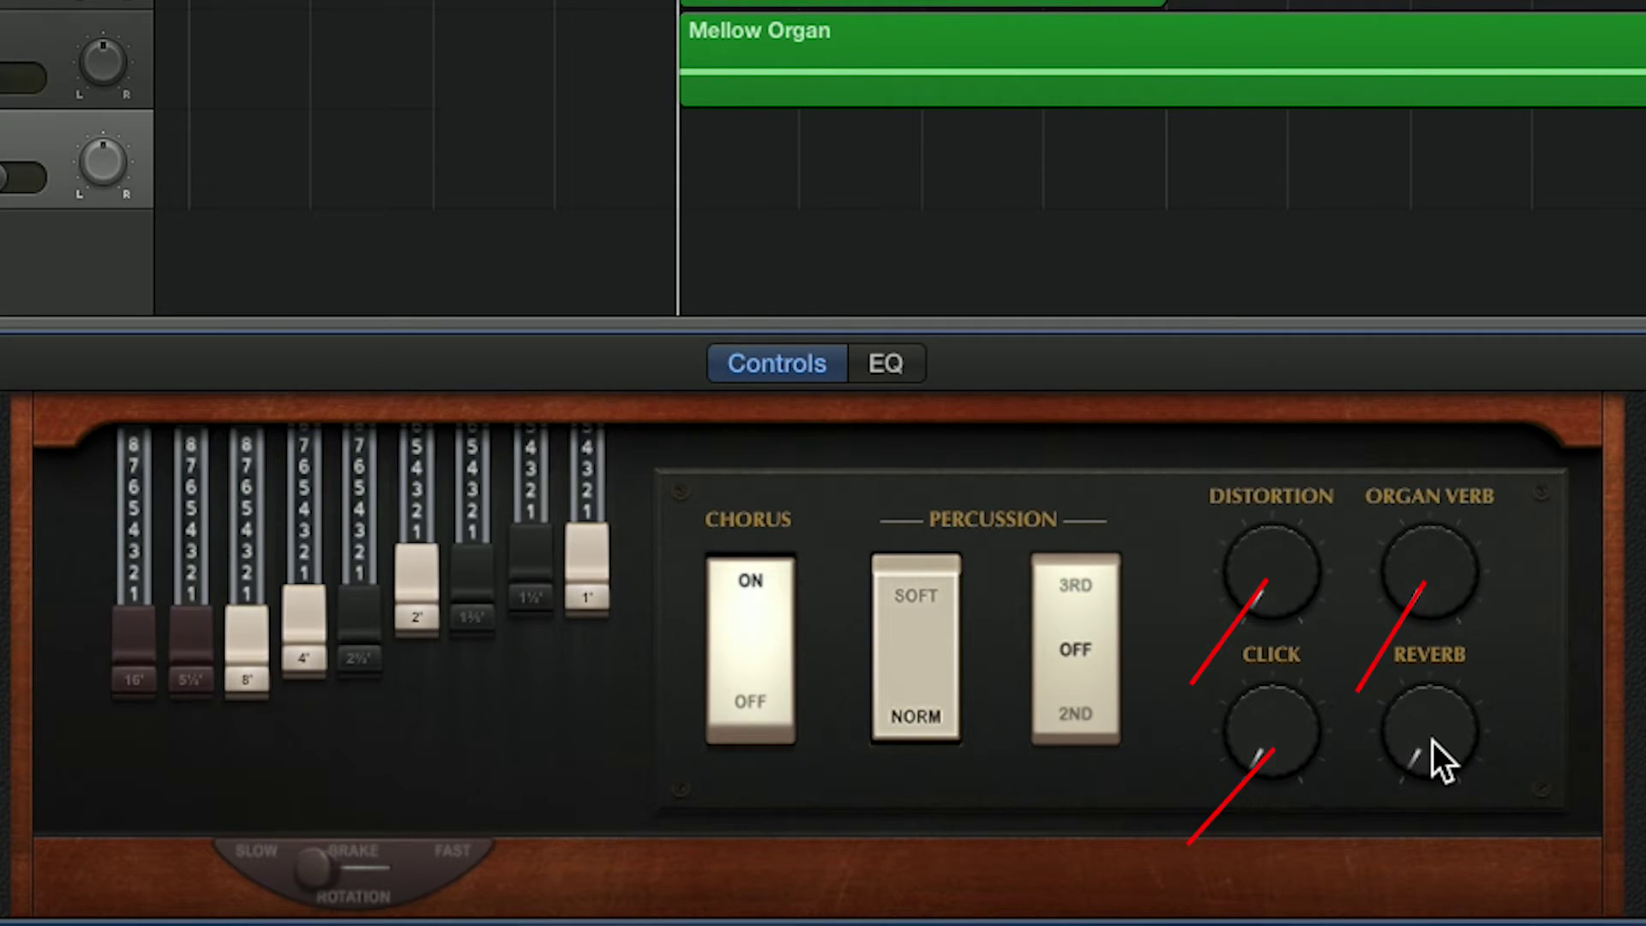
left_click_drag(1430, 732, 1429, 651)
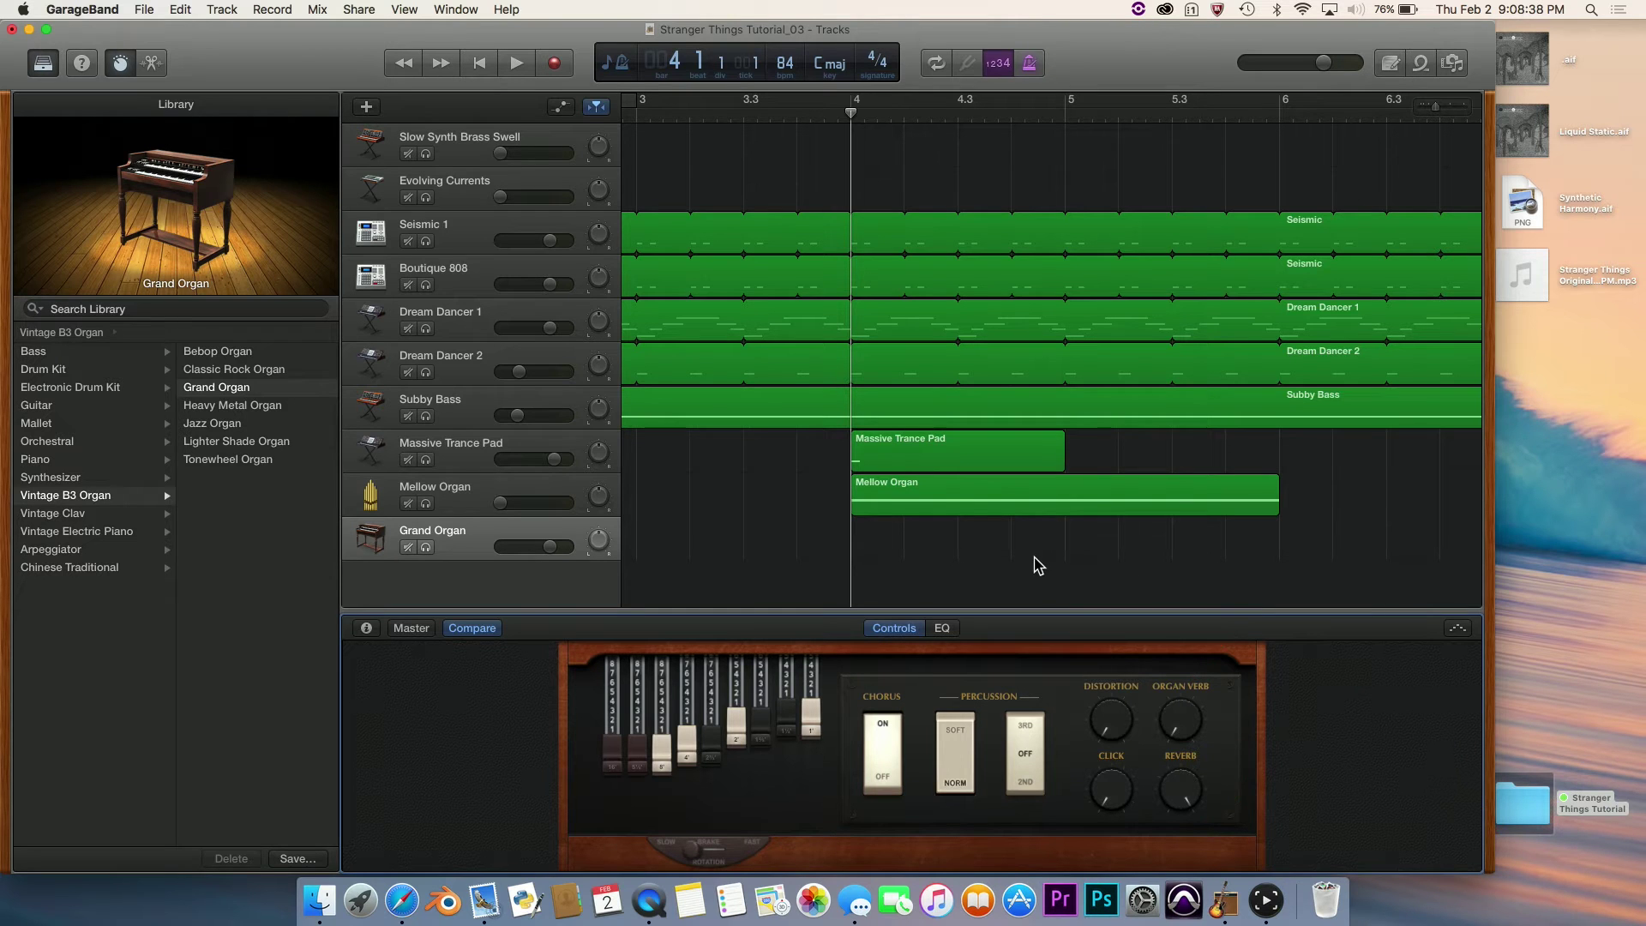
Open Musical Typing for the Grand Organ, sound a few notes and move its window off the organ controls.
key("super+k")
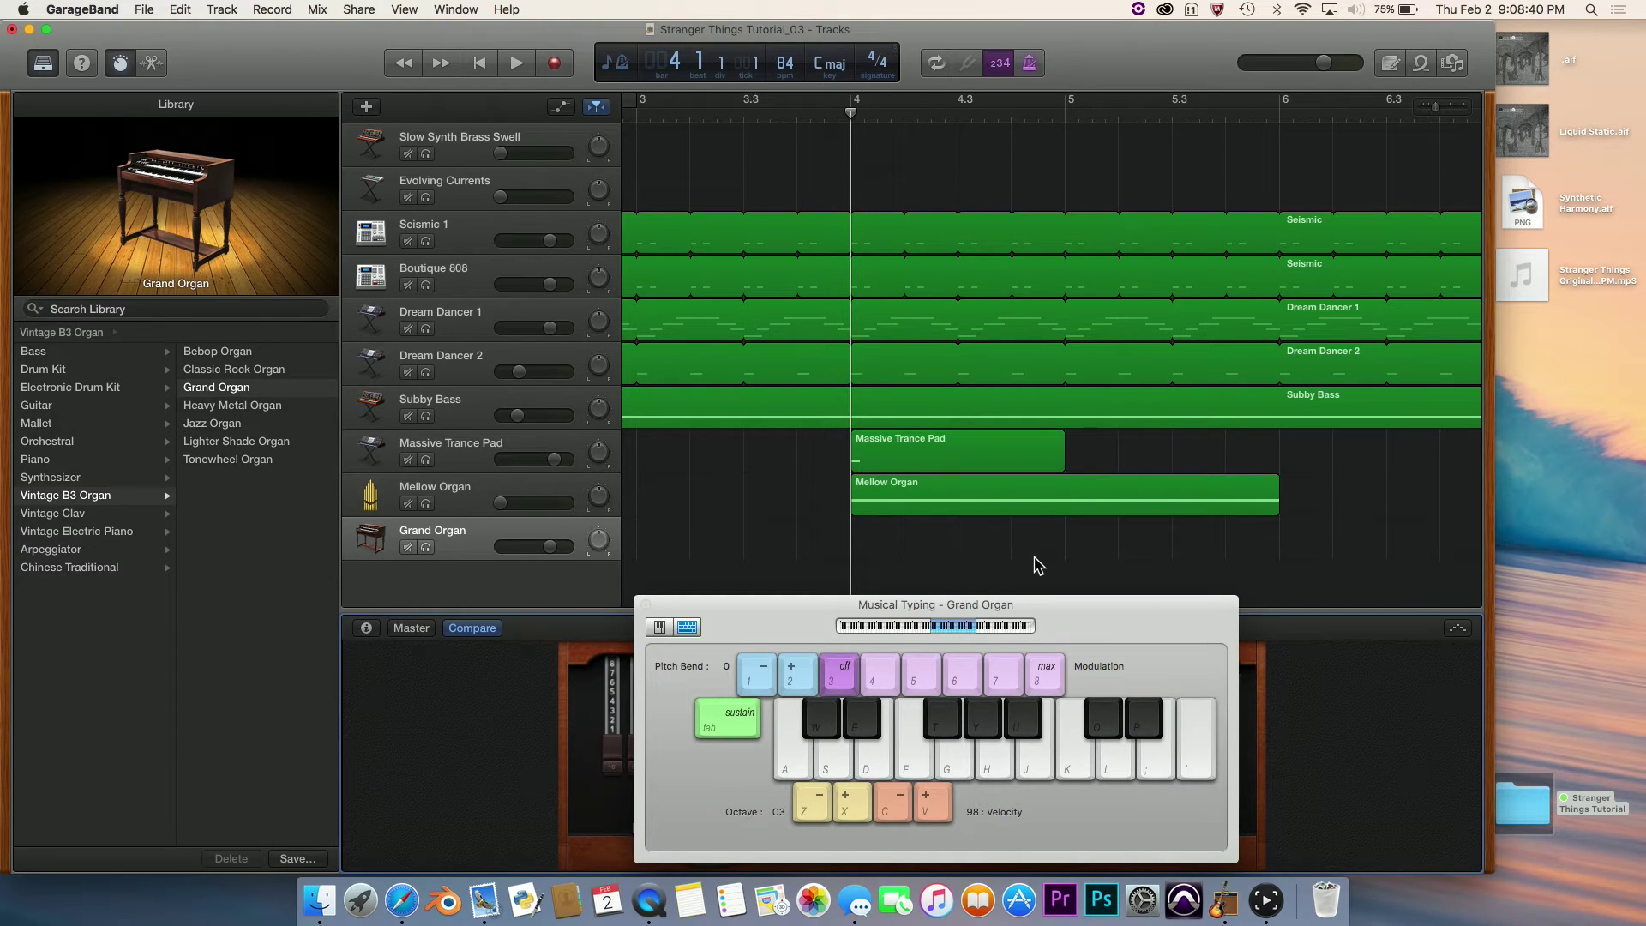
key("g")
key("j")
left_click_drag(1073, 621, 1138, 466)
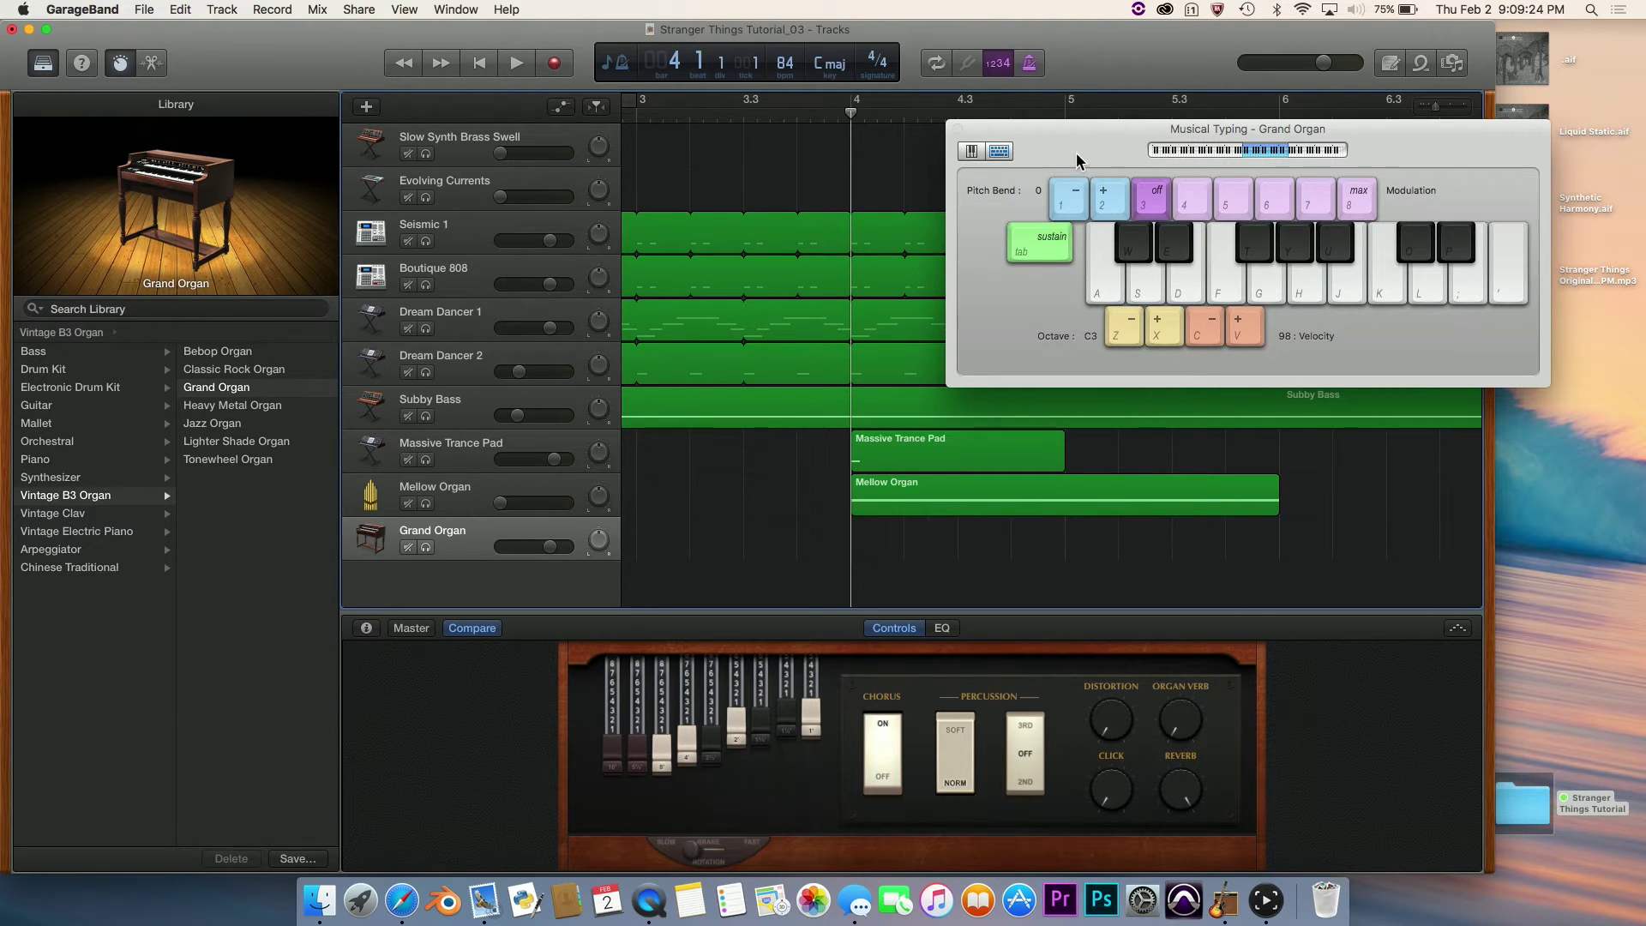
left_click_drag(1076, 153, 645, 247)
Audition the G and B notes together on the Grand Organ at octave C3.
key("t")
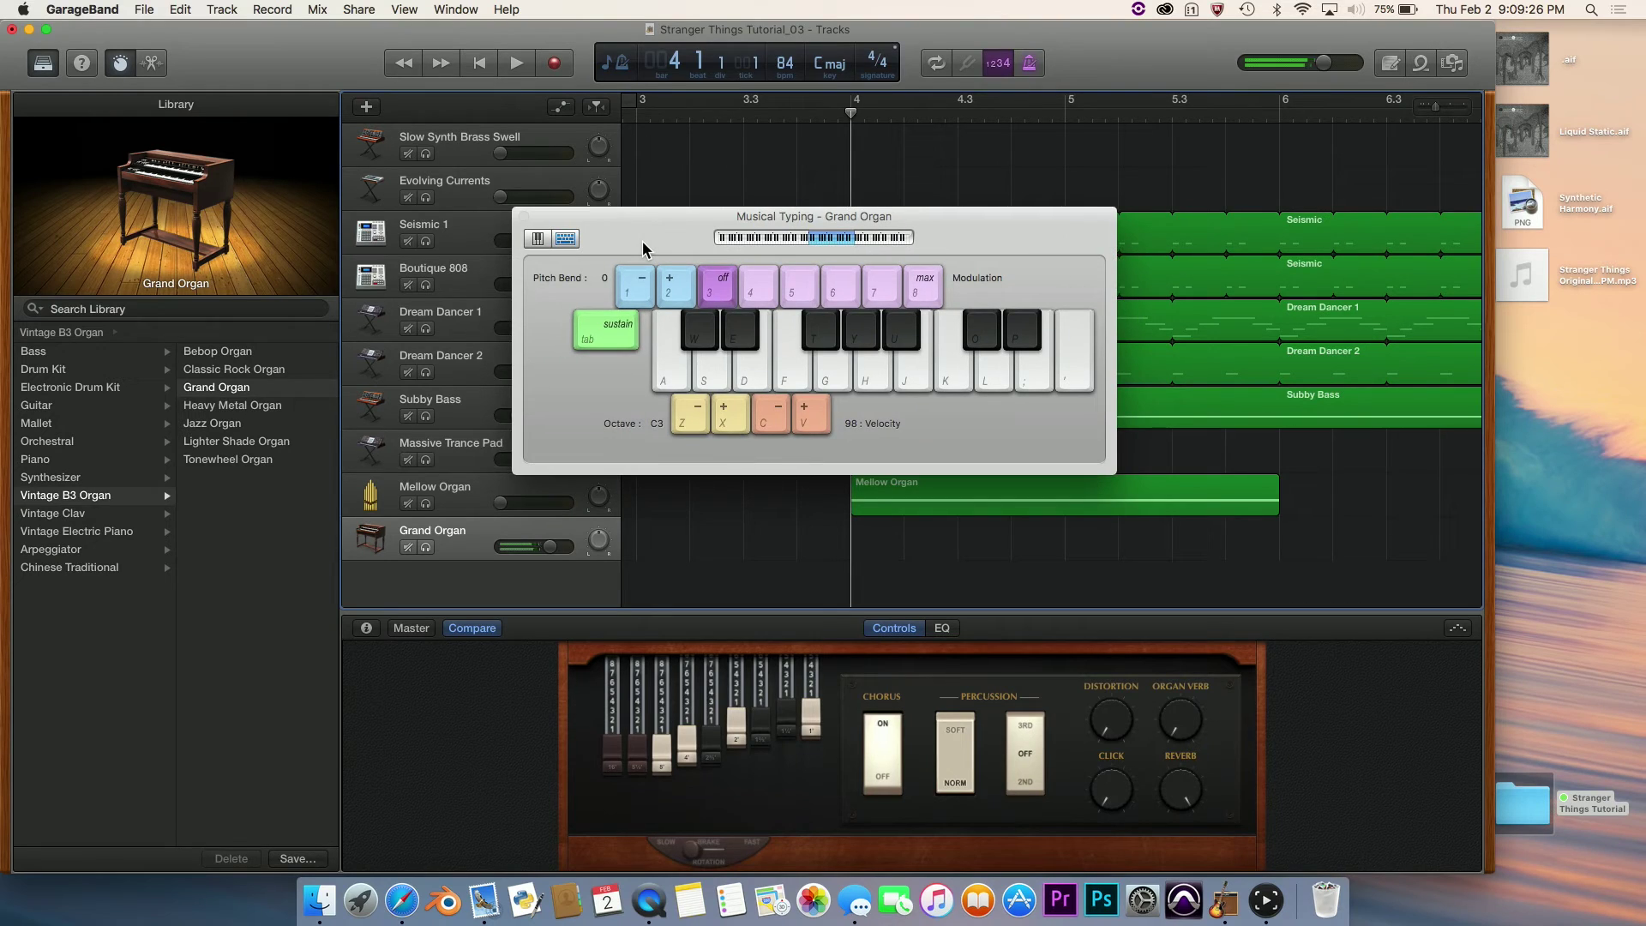
key("j")
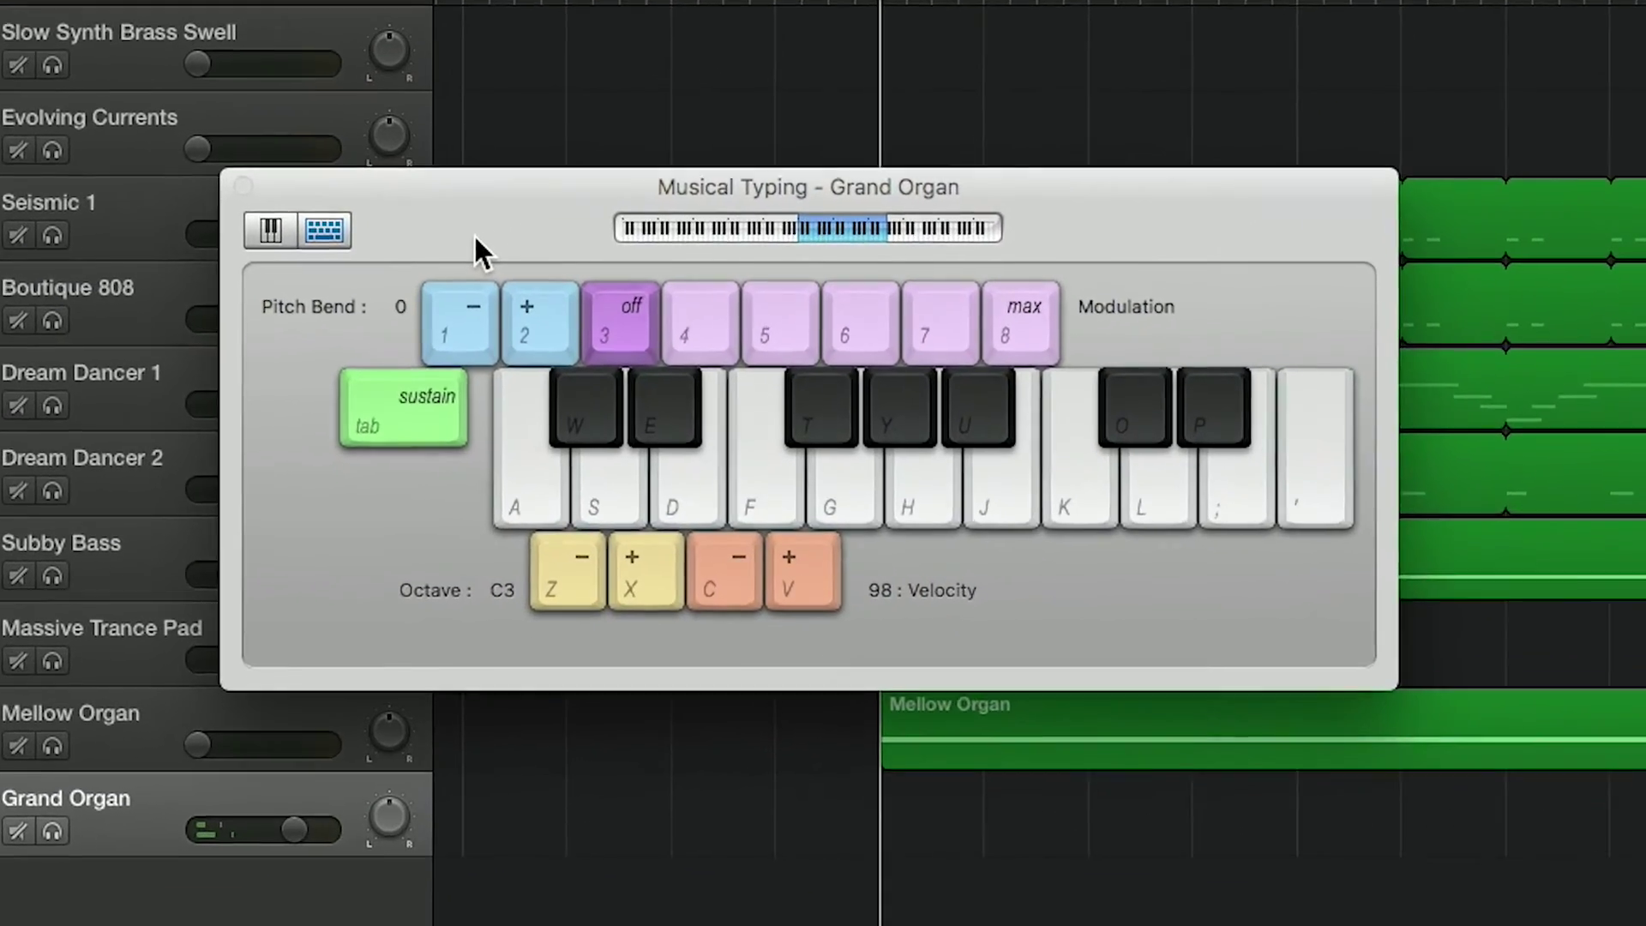
key("z")
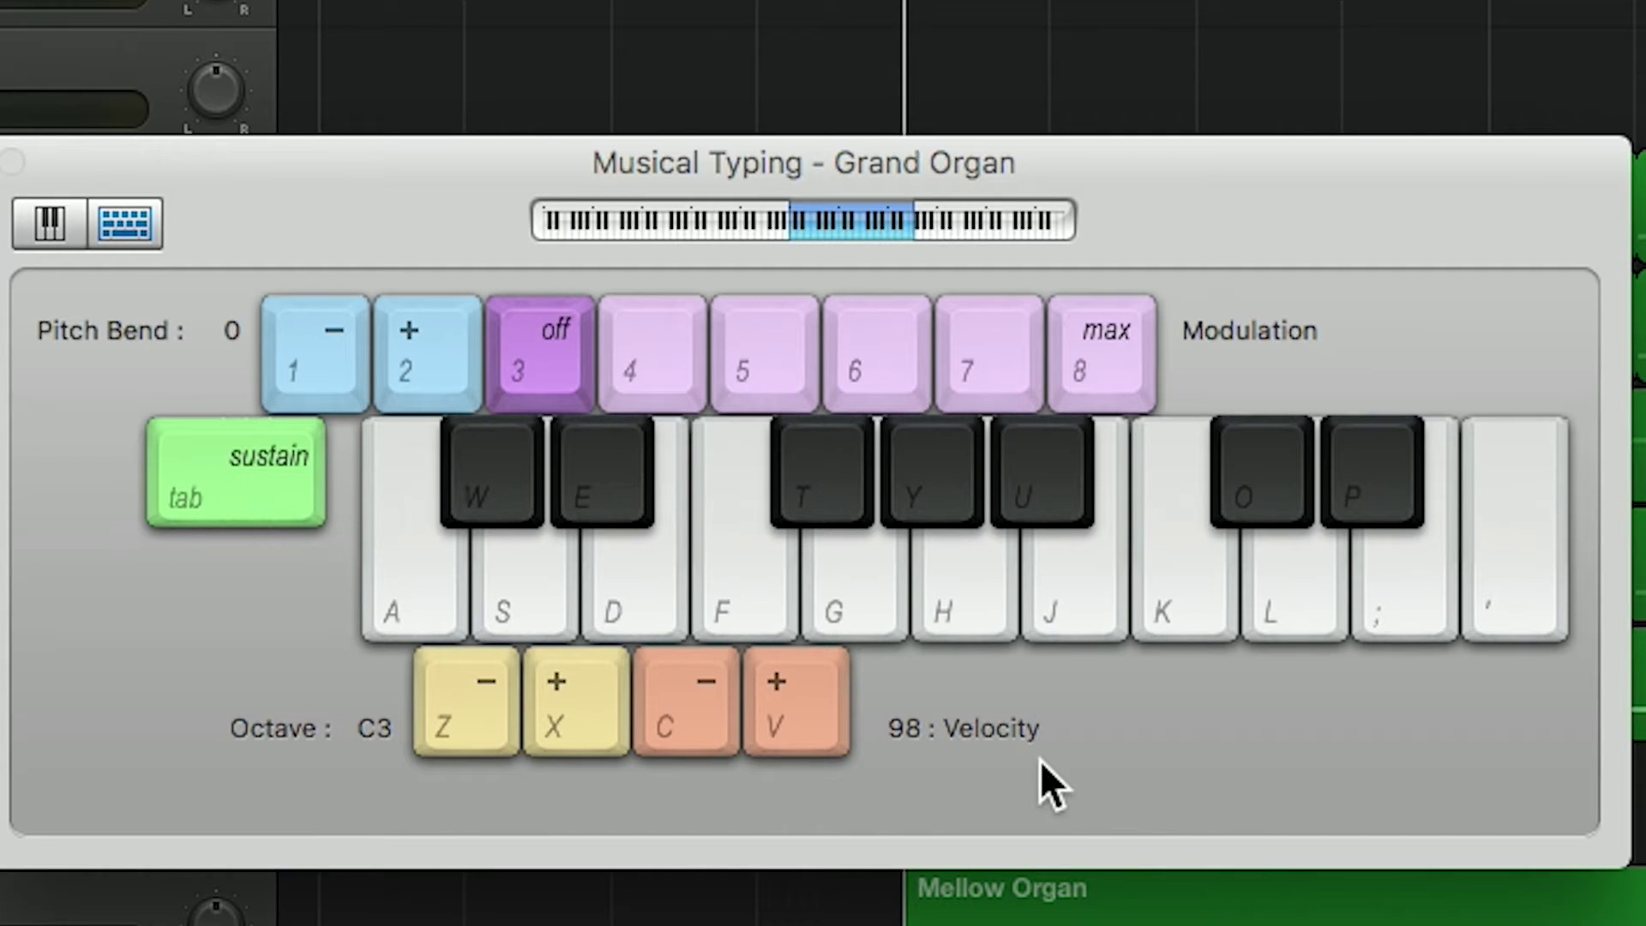
key("g")
key("j")
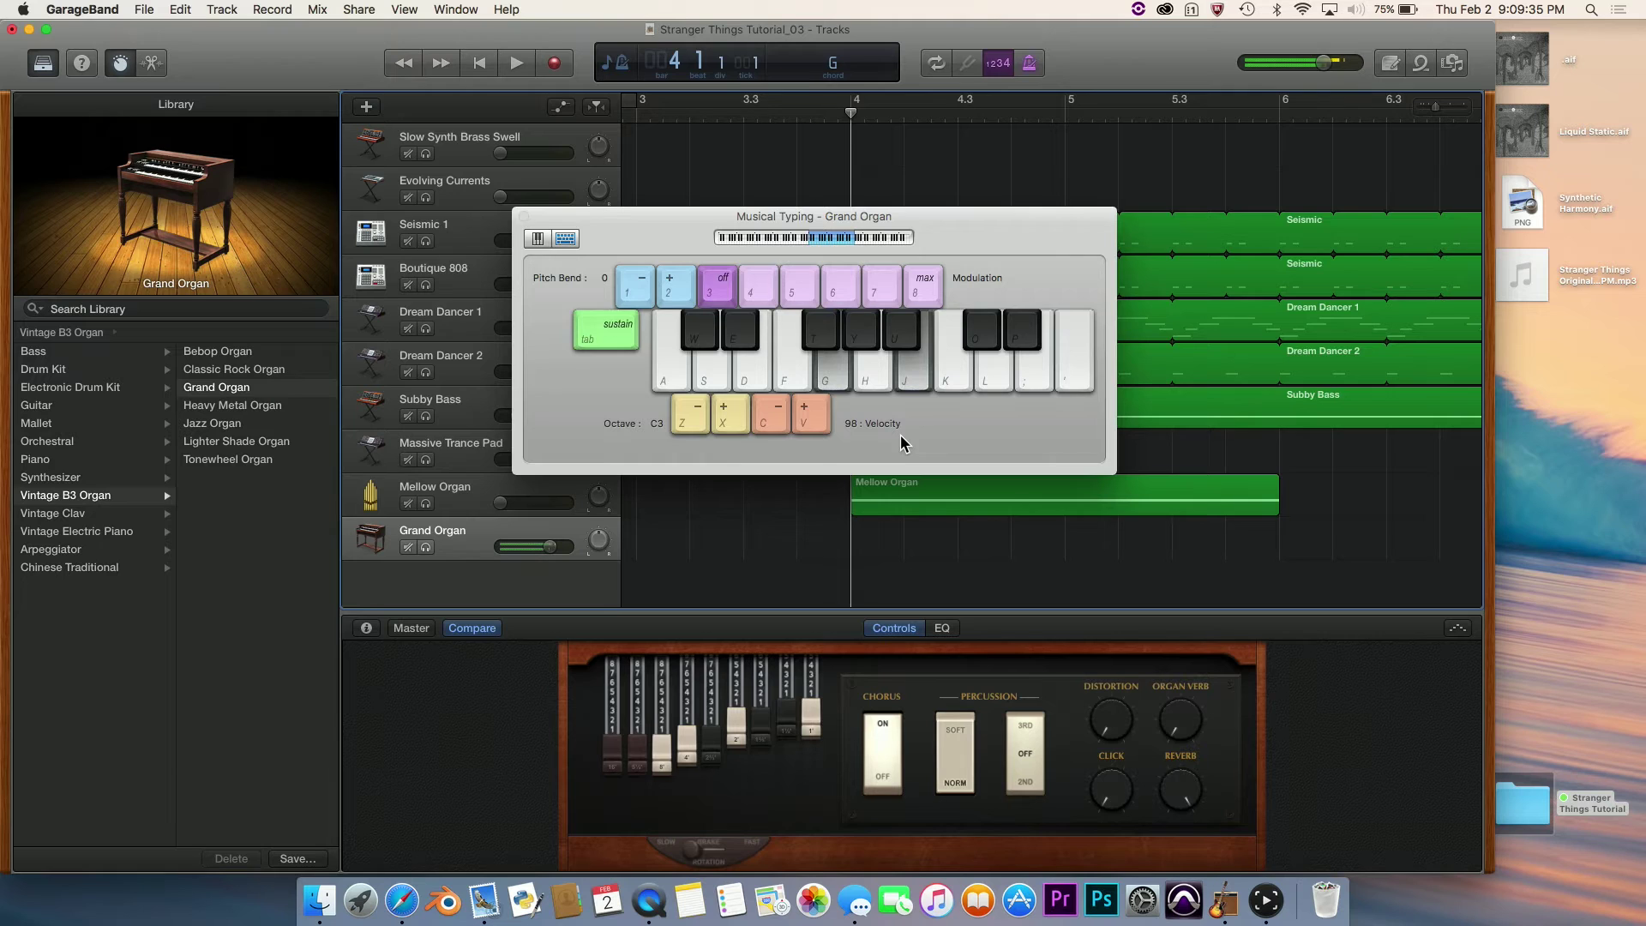
Move the Musical Typing window clear of the tracks and audition the Grand Organ's B and G notes.
left_click_drag(960, 248, 756, 319)
key("j")
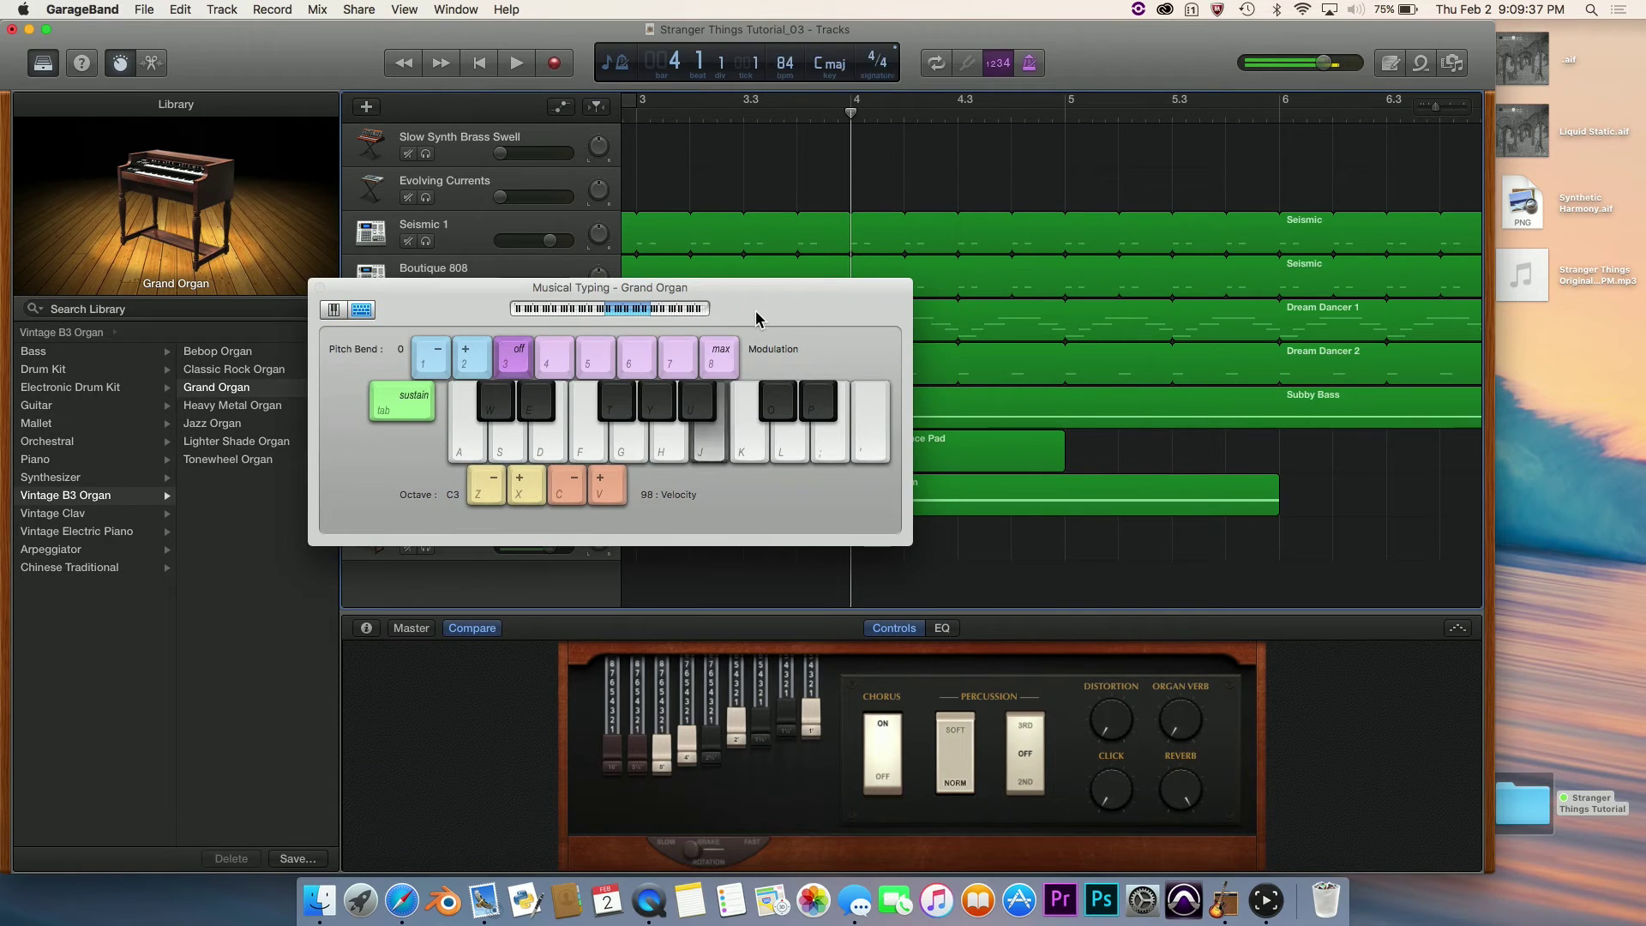
key("g")
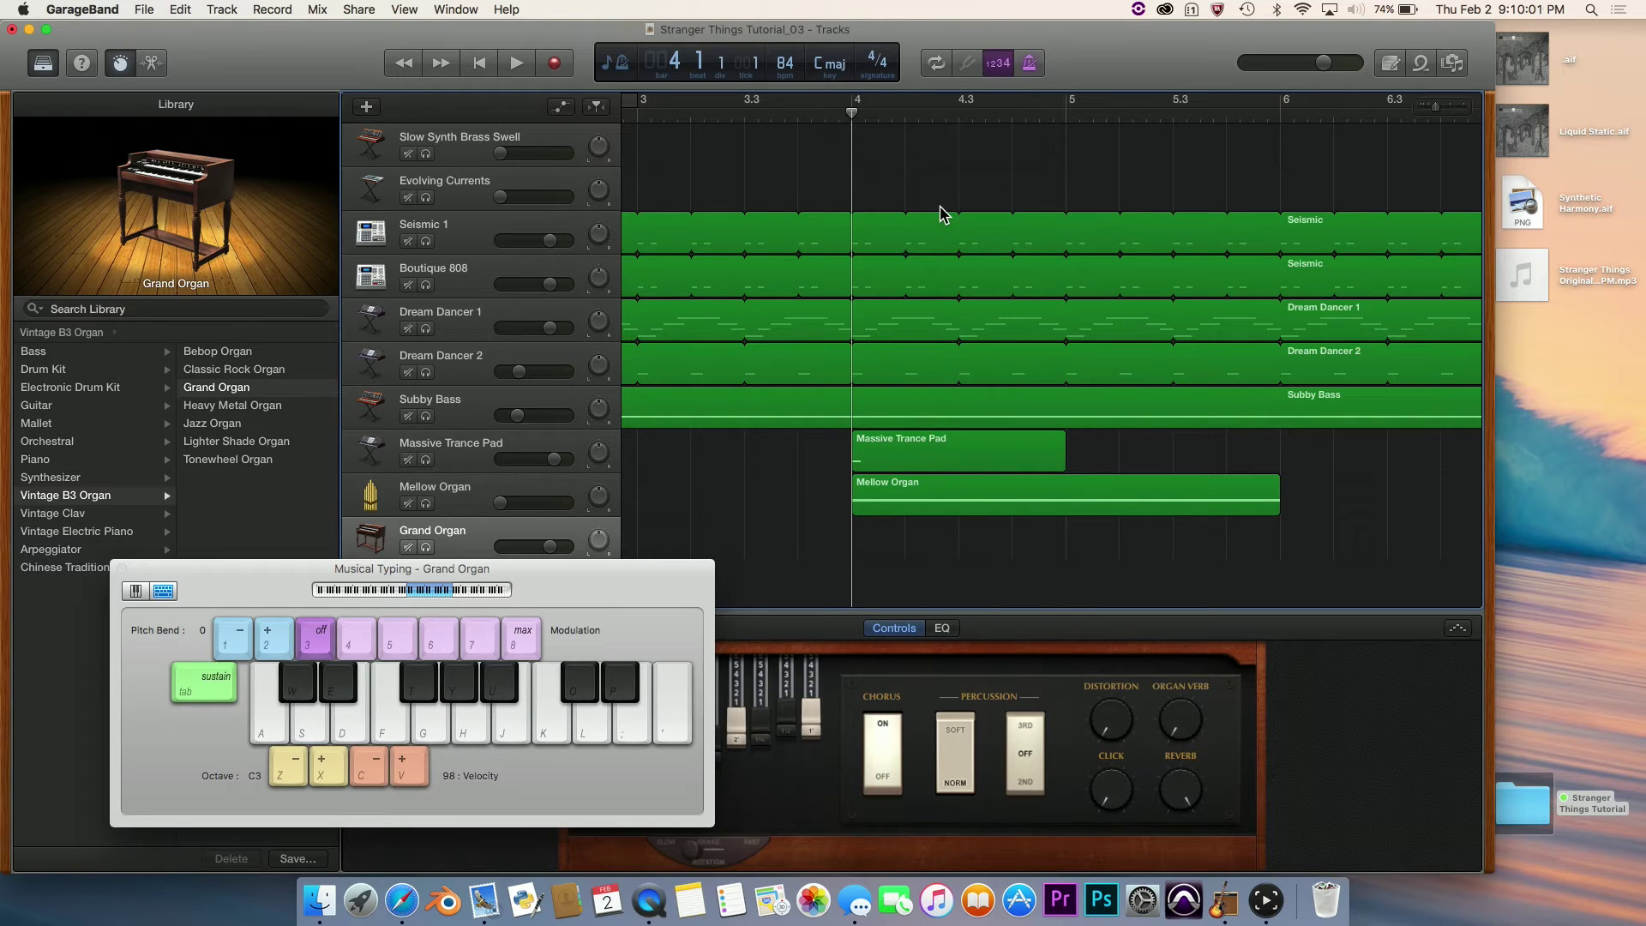
Record a held G and B chord on the Grand Organ track from bar 4 and trim the region to end at bar 6.
key("space")
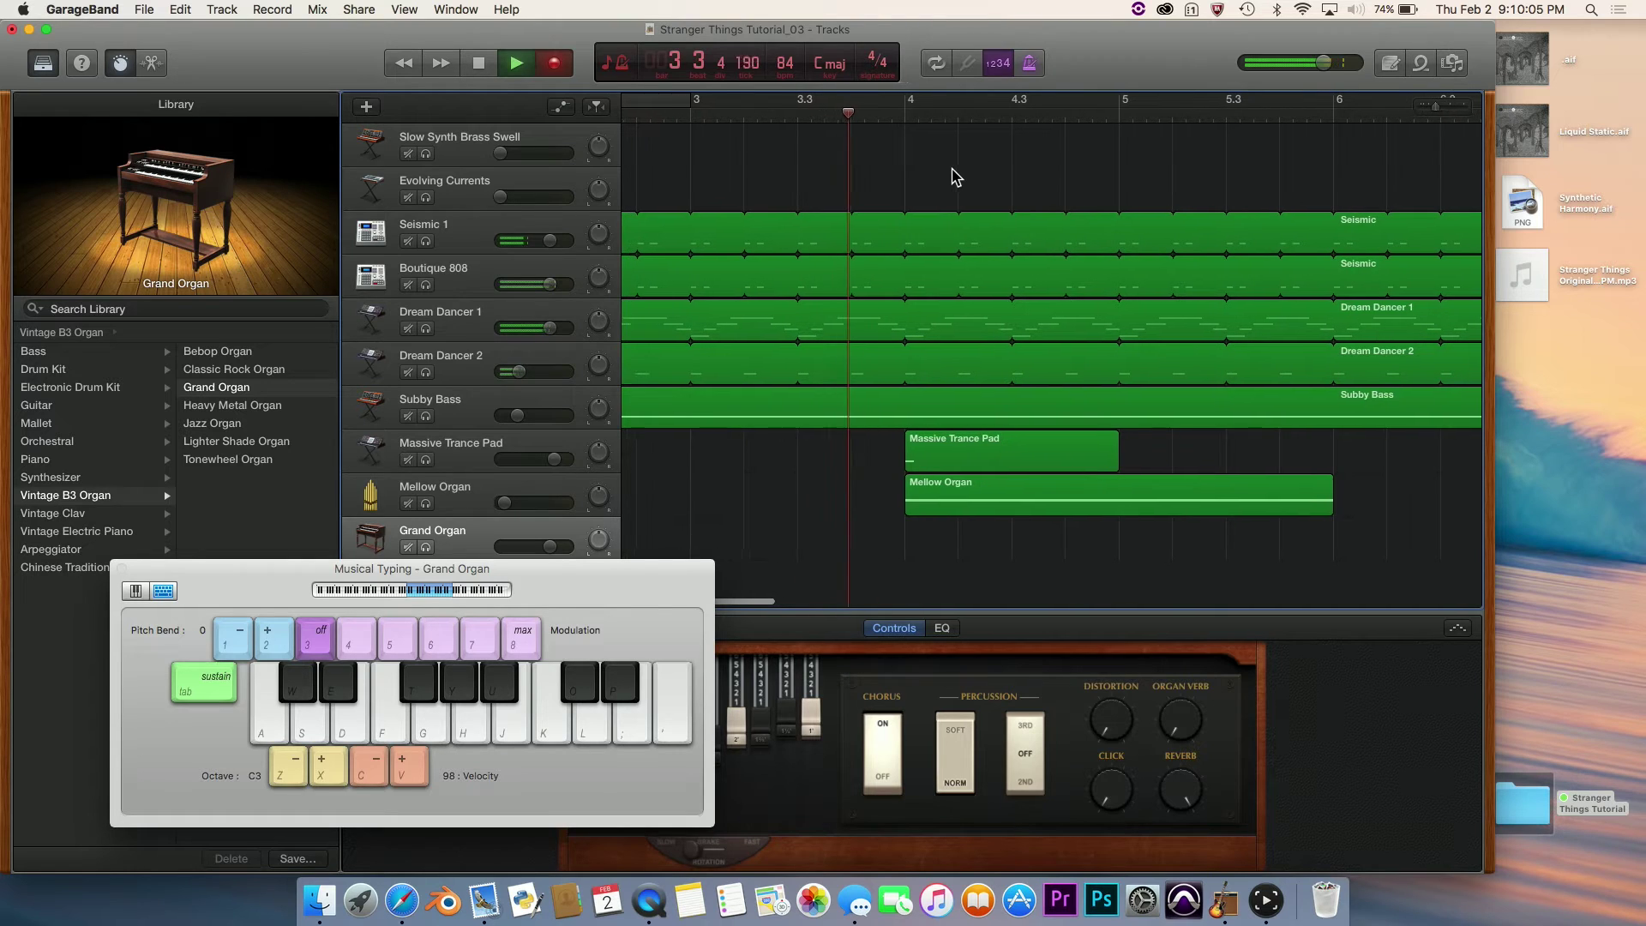
key("r")
key("g")
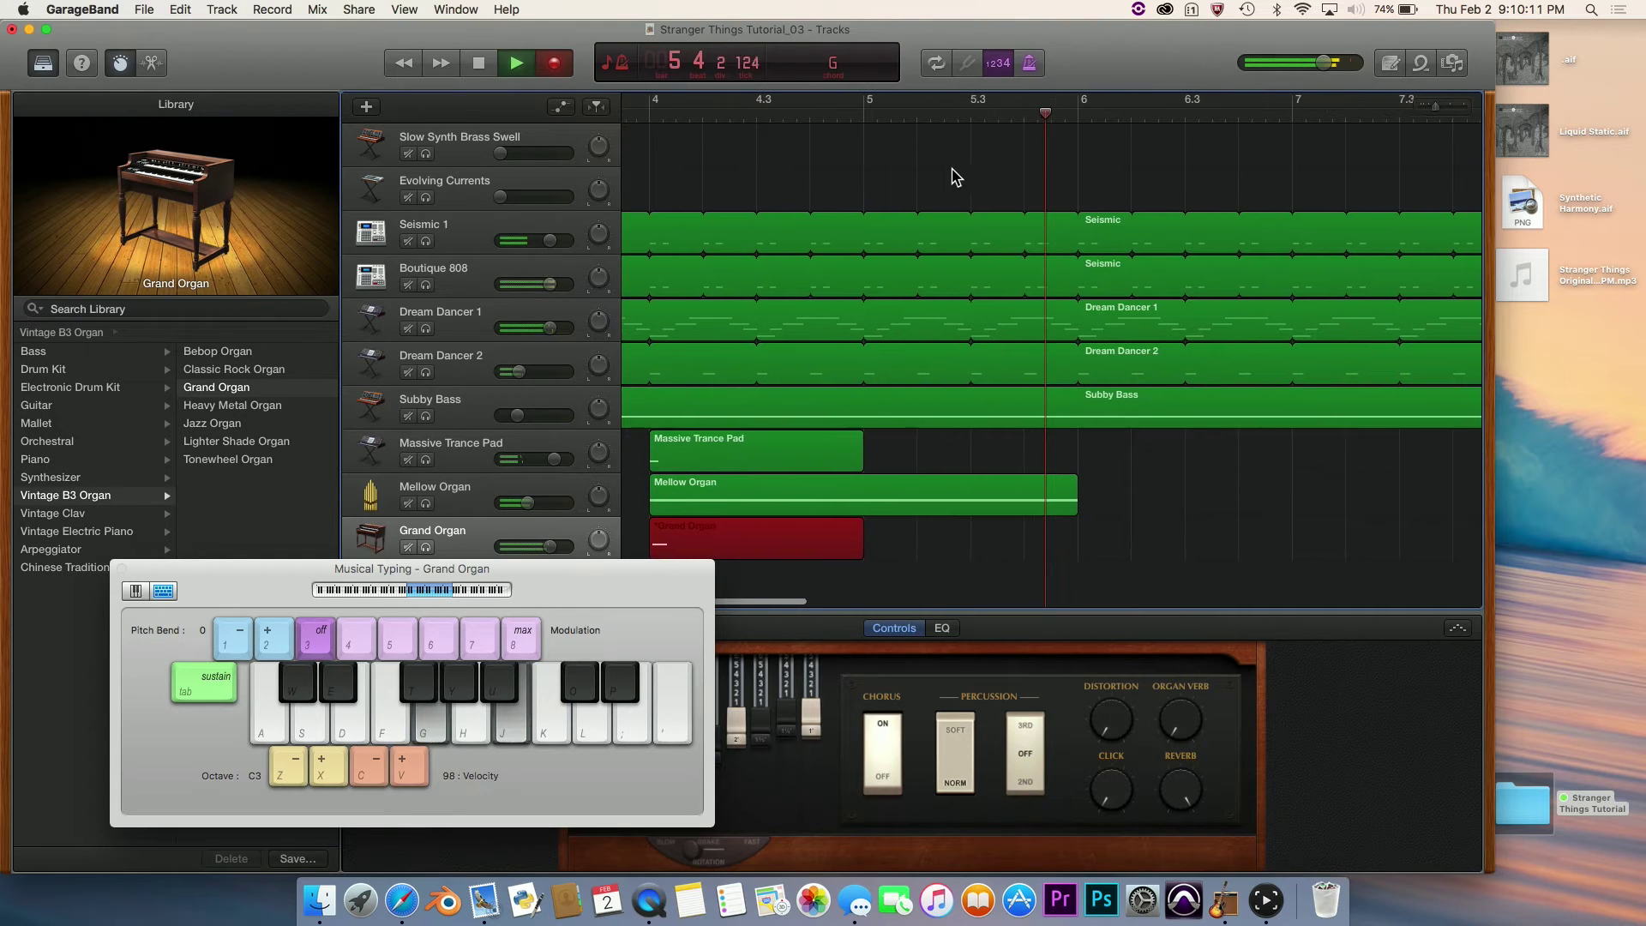
key("space")
scroll(1016, 357, "left", 3)
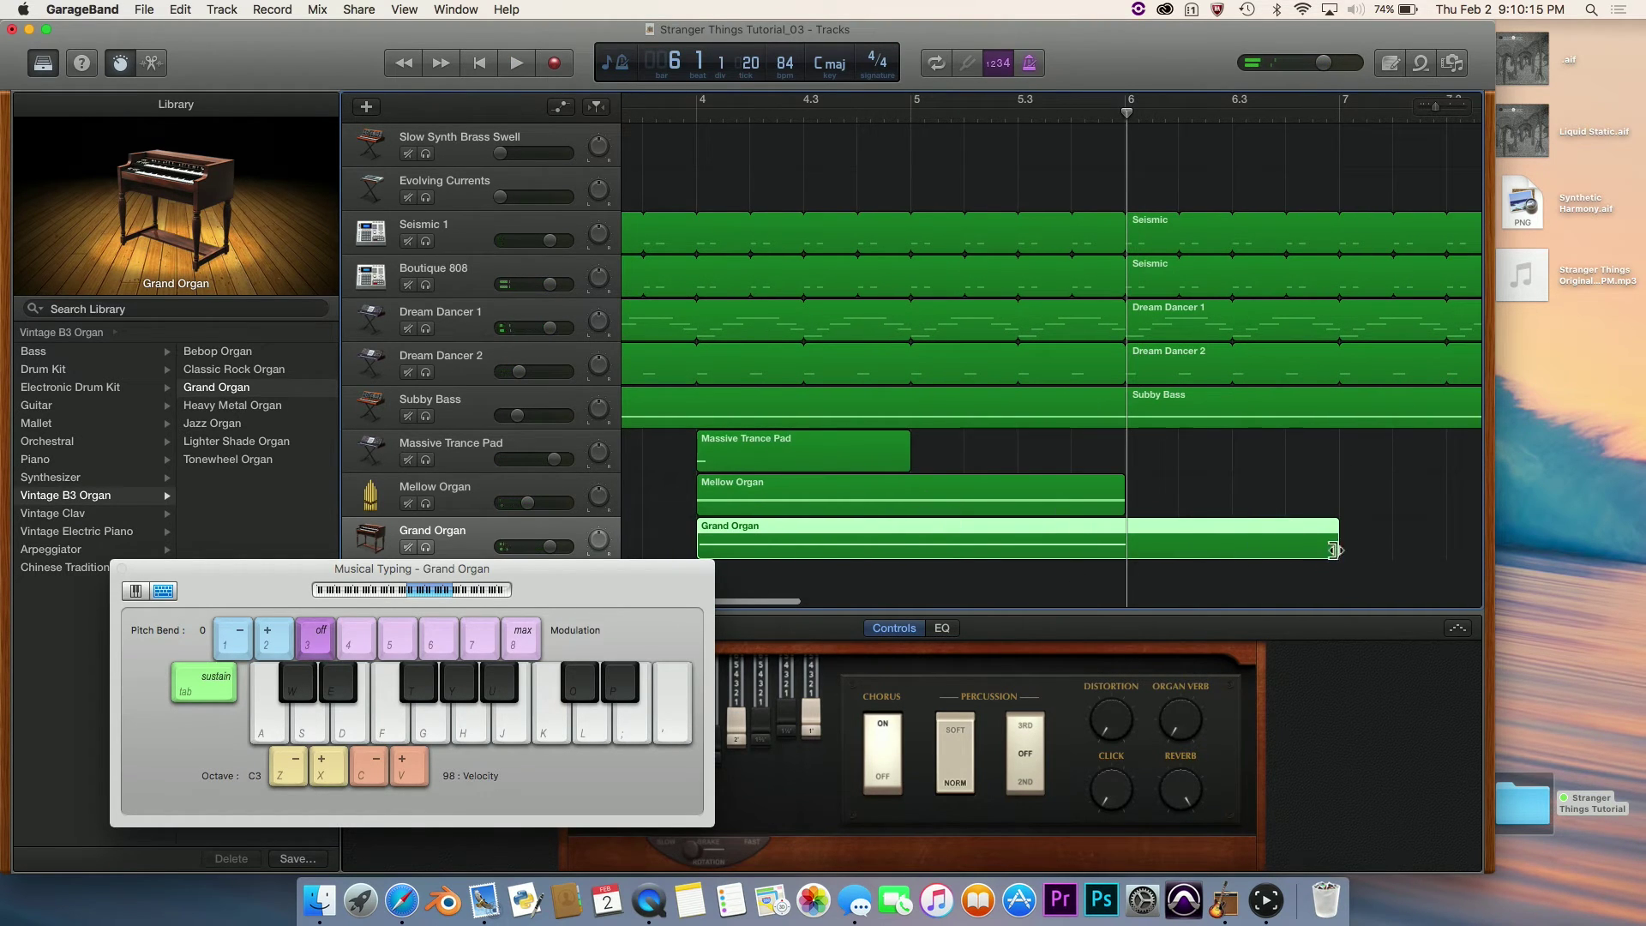
left_click_drag(1336, 553, 1122, 552)
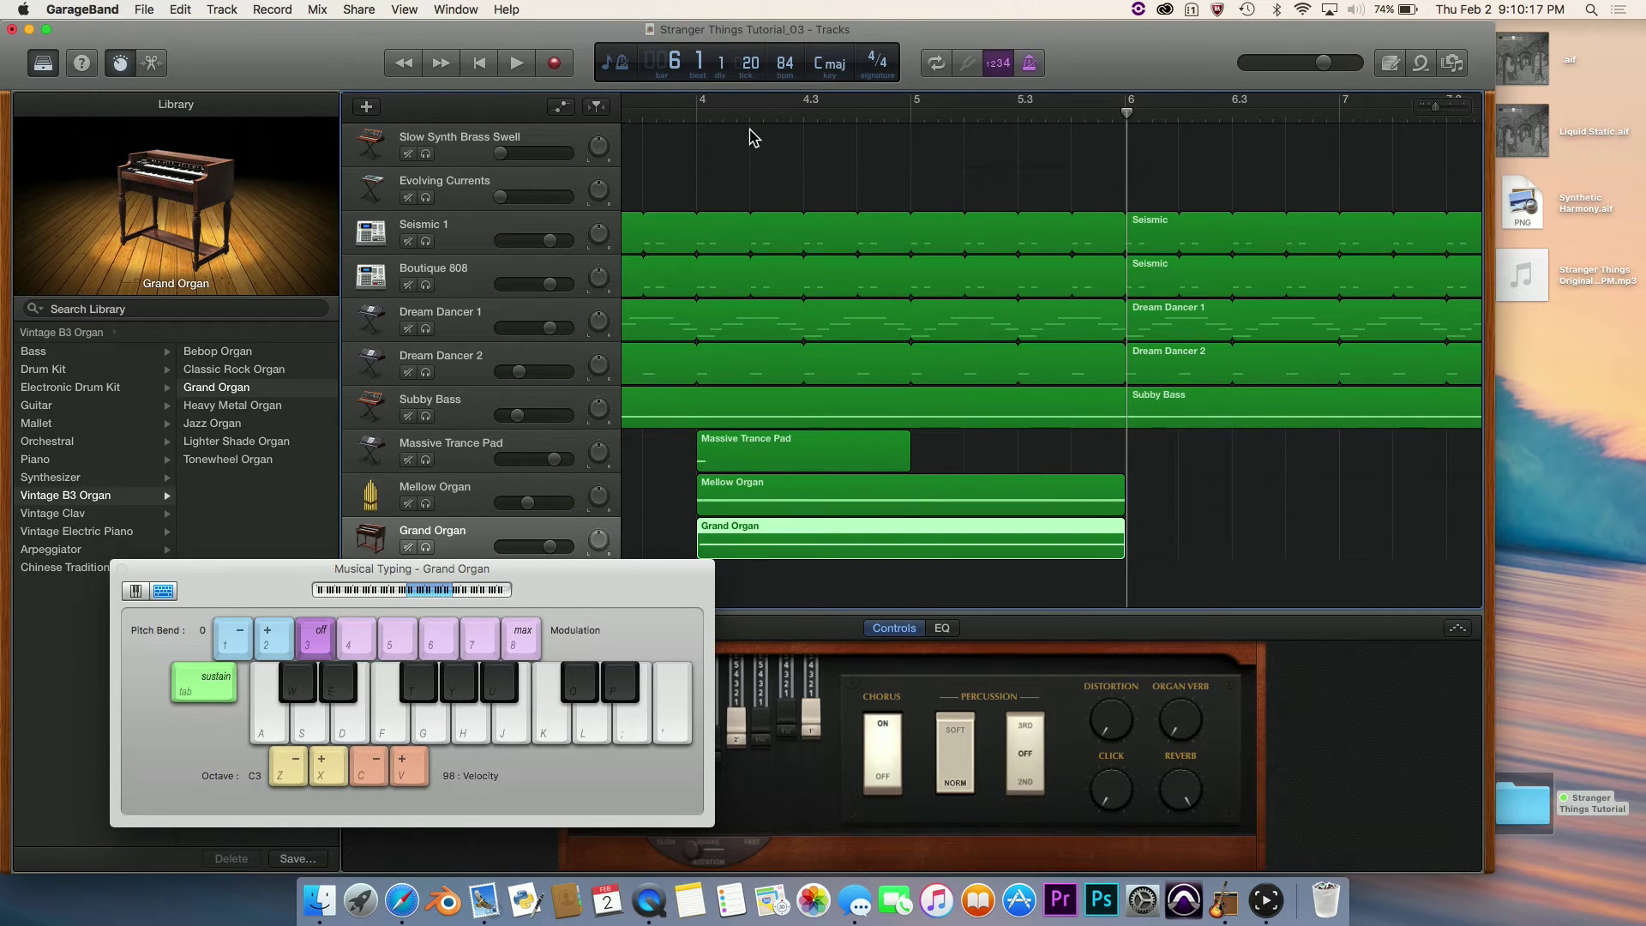
Close Musical Typing and stretch both Grand Organ notes in the Piano Roll to span exactly from bar 4 to bar 6.
left_click(690, 112)
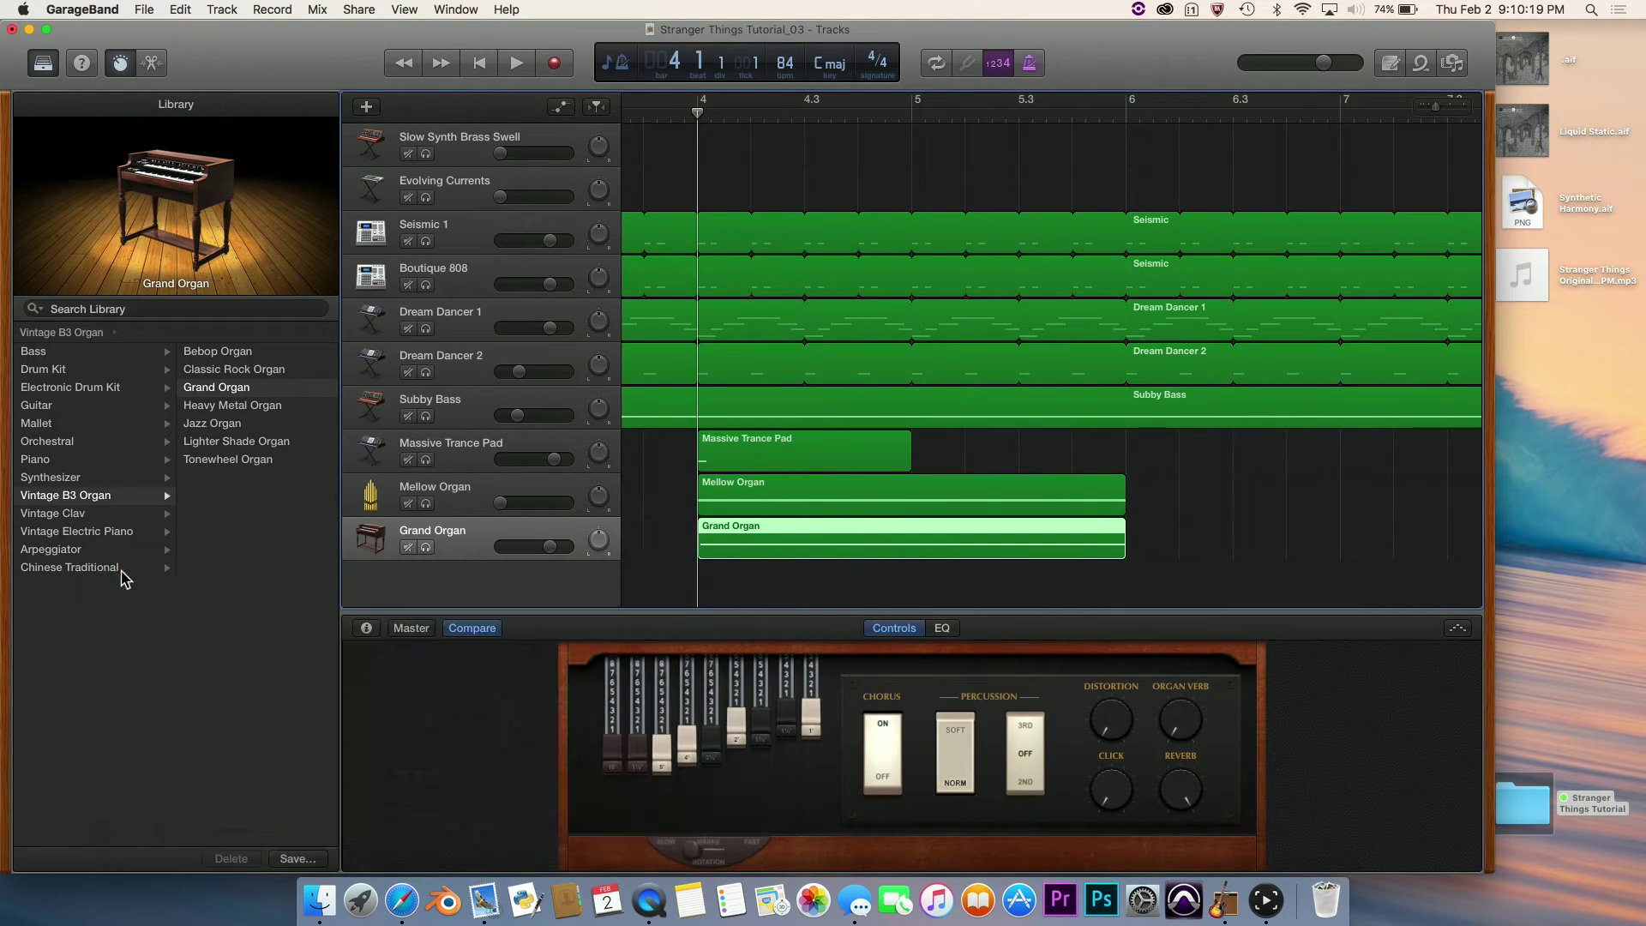
left_click(122, 568)
left_click(151, 62)
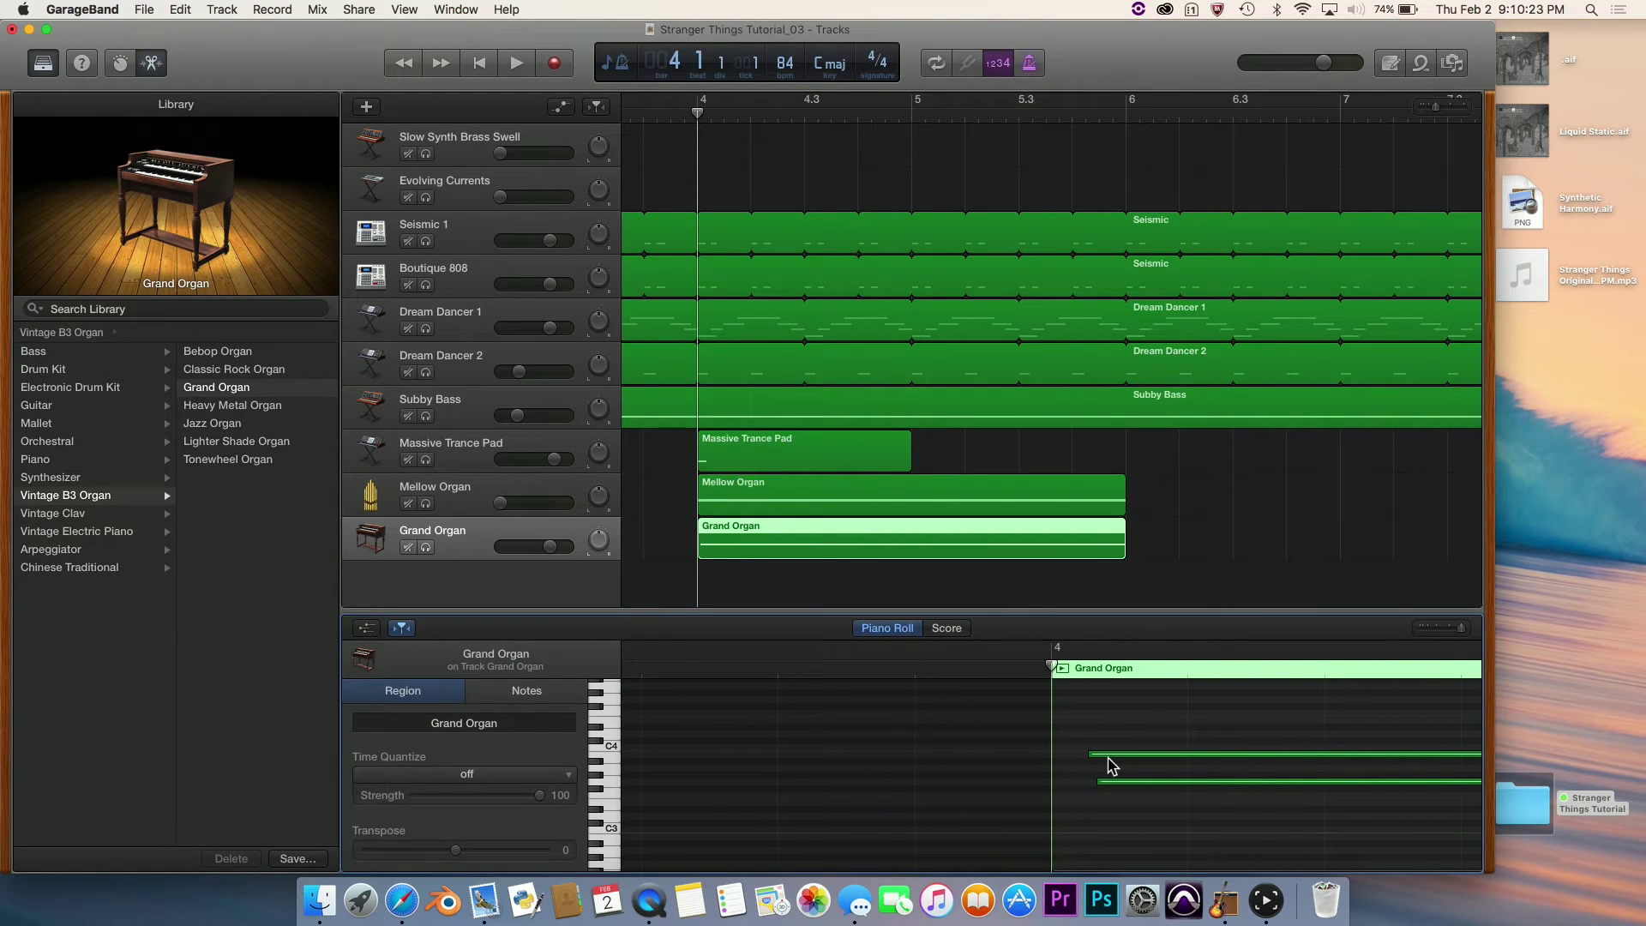
left_click_drag(1117, 760, 1084, 787)
scroll(1084, 786, "right", 5)
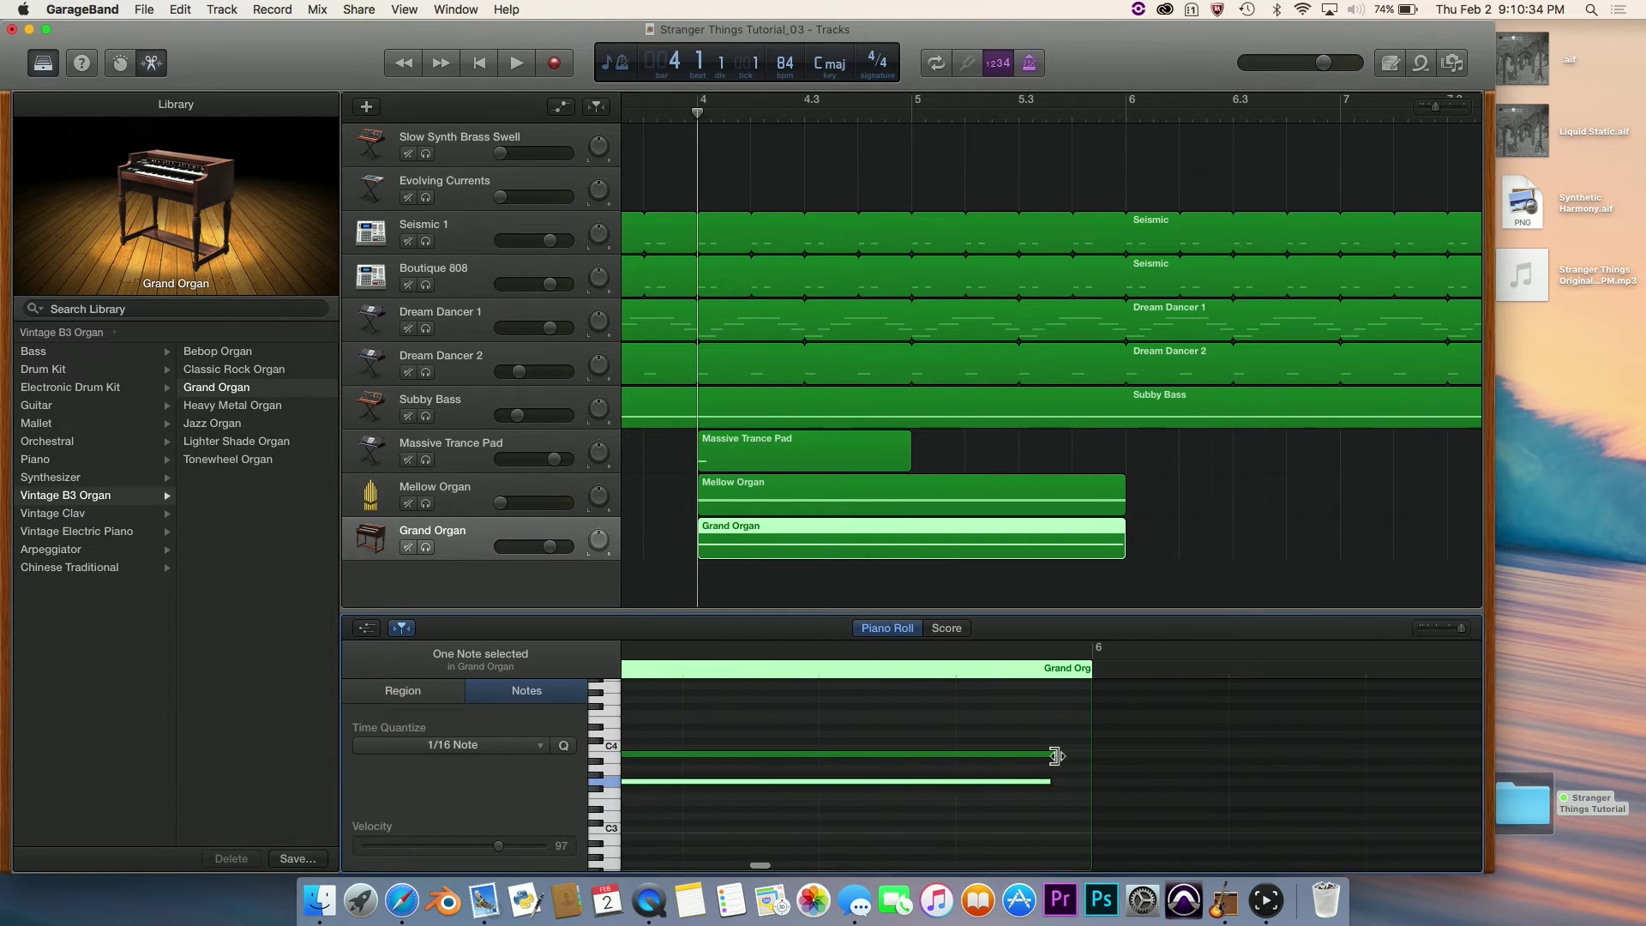
left_click_drag(1054, 757, 1089, 782)
left_click(1157, 503)
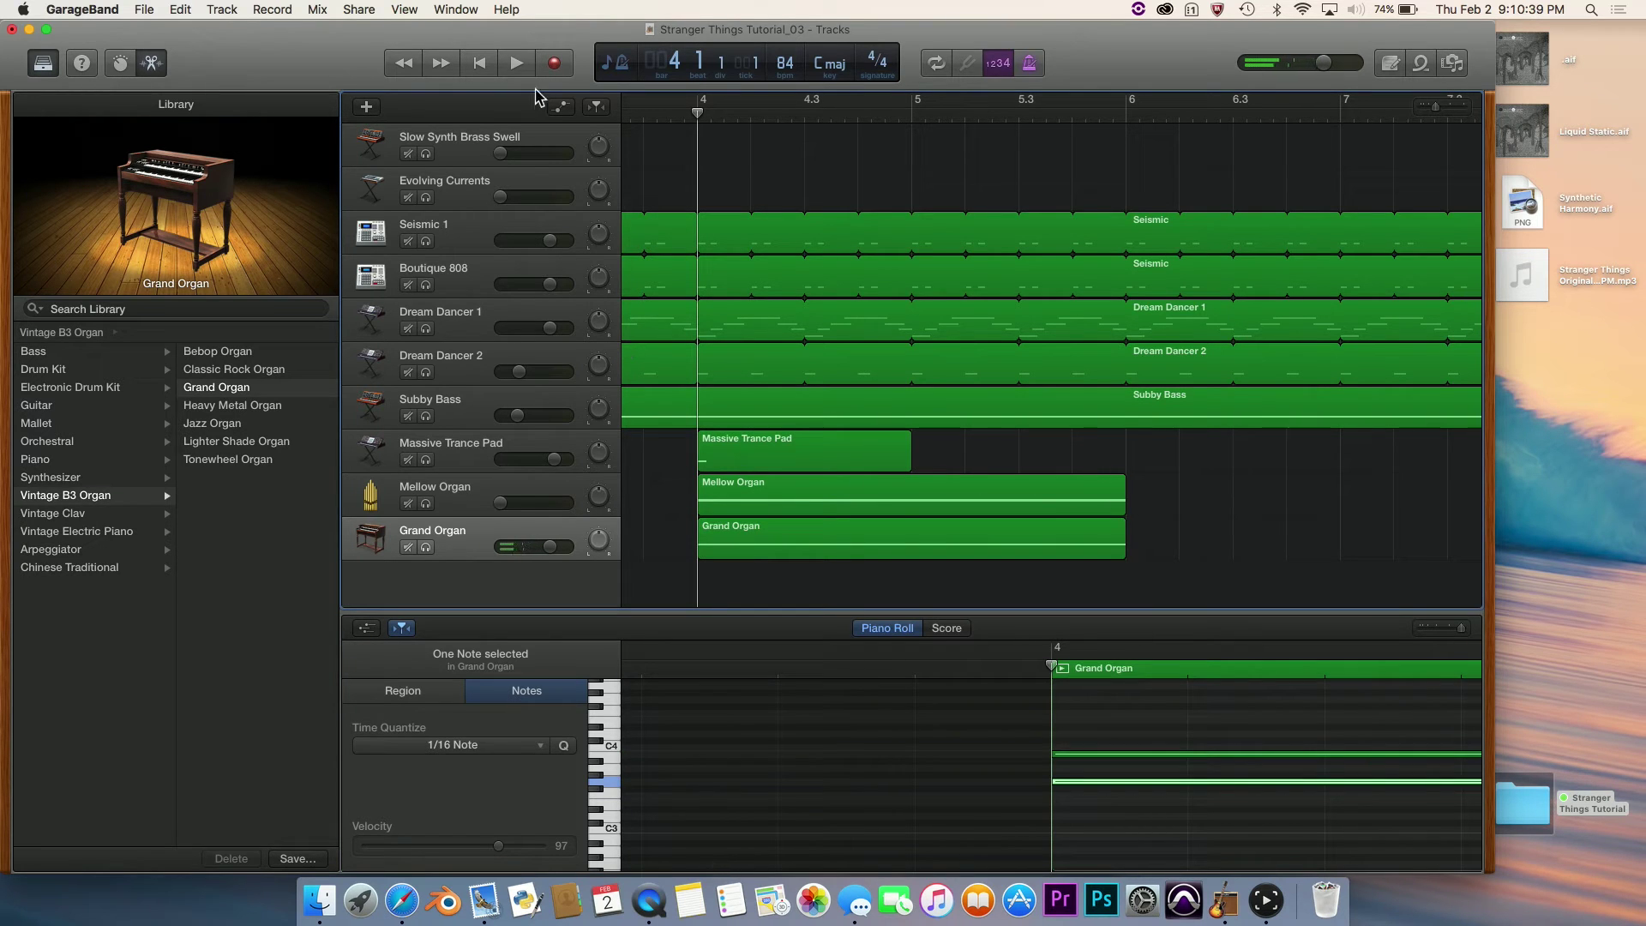
Show track automation and copy all the Mellow Organ's volume points between bars 4 and 6.
left_click(562, 107)
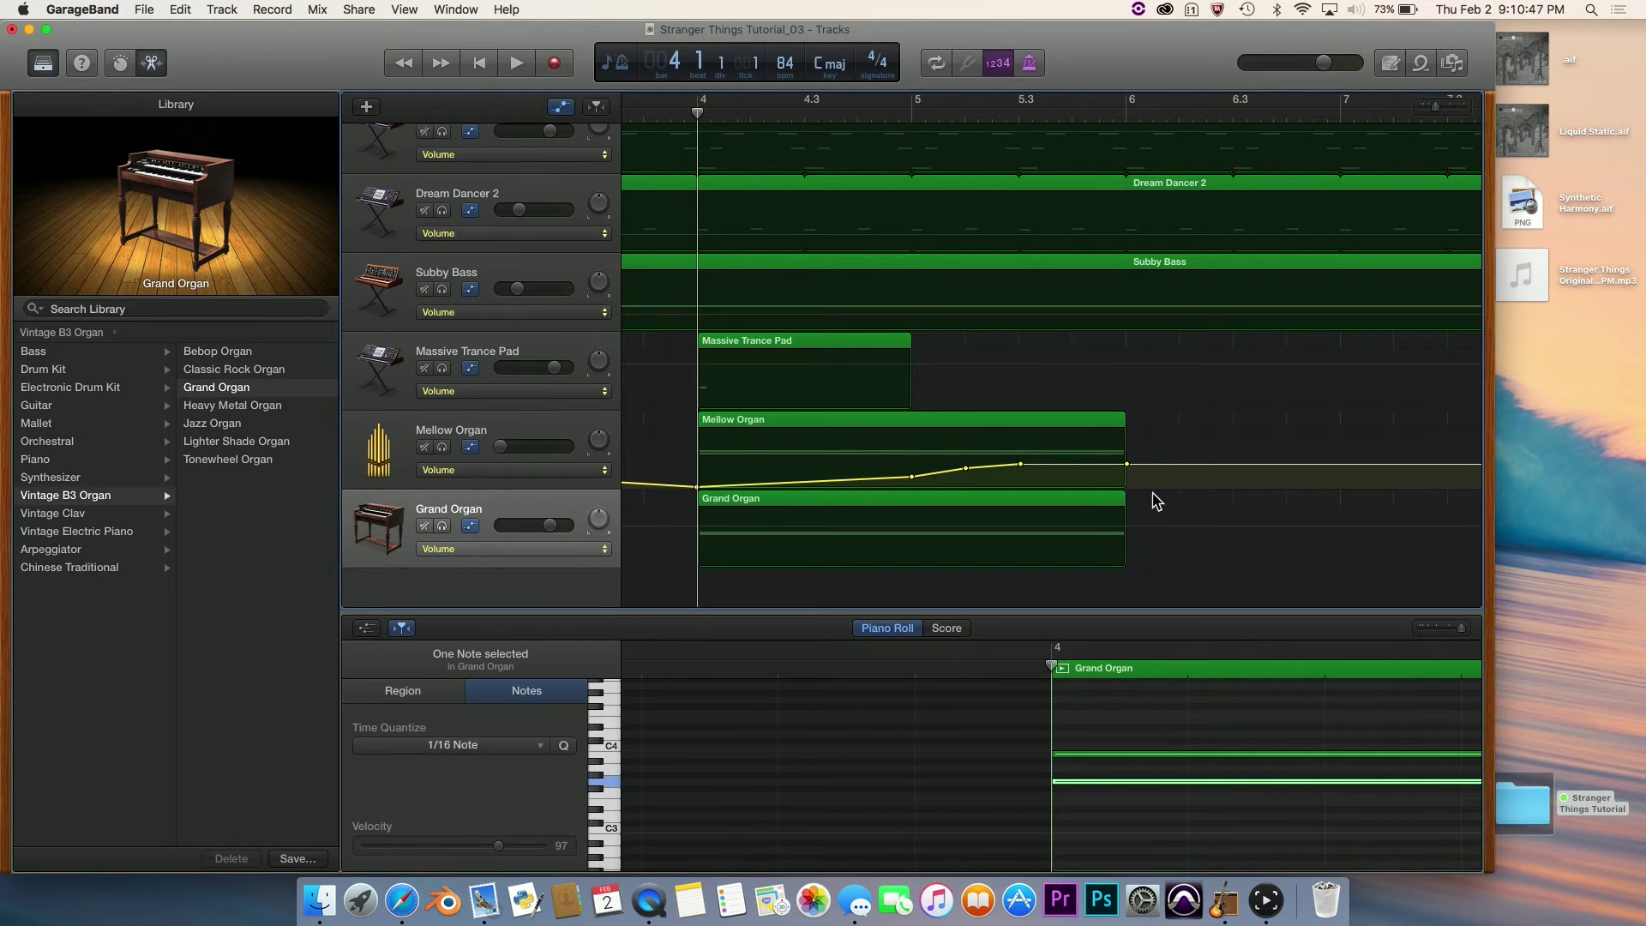
left_click_drag(1155, 485, 673, 441)
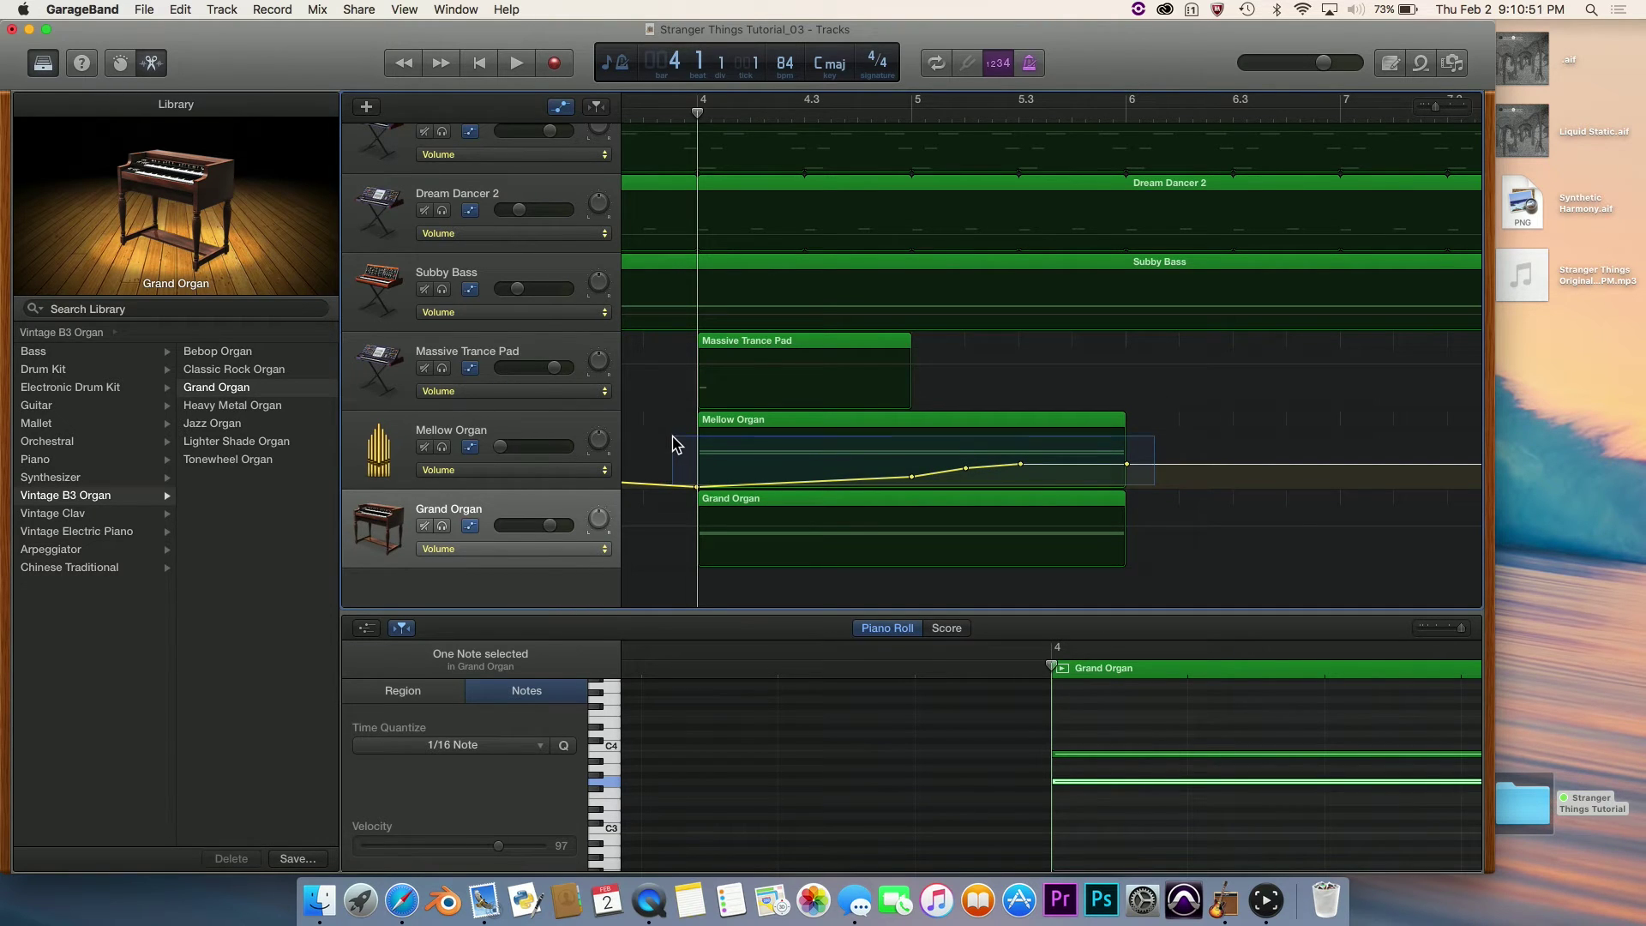
left_click_drag(673, 443, 671, 444)
left_click_drag(671, 436, 671, 436)
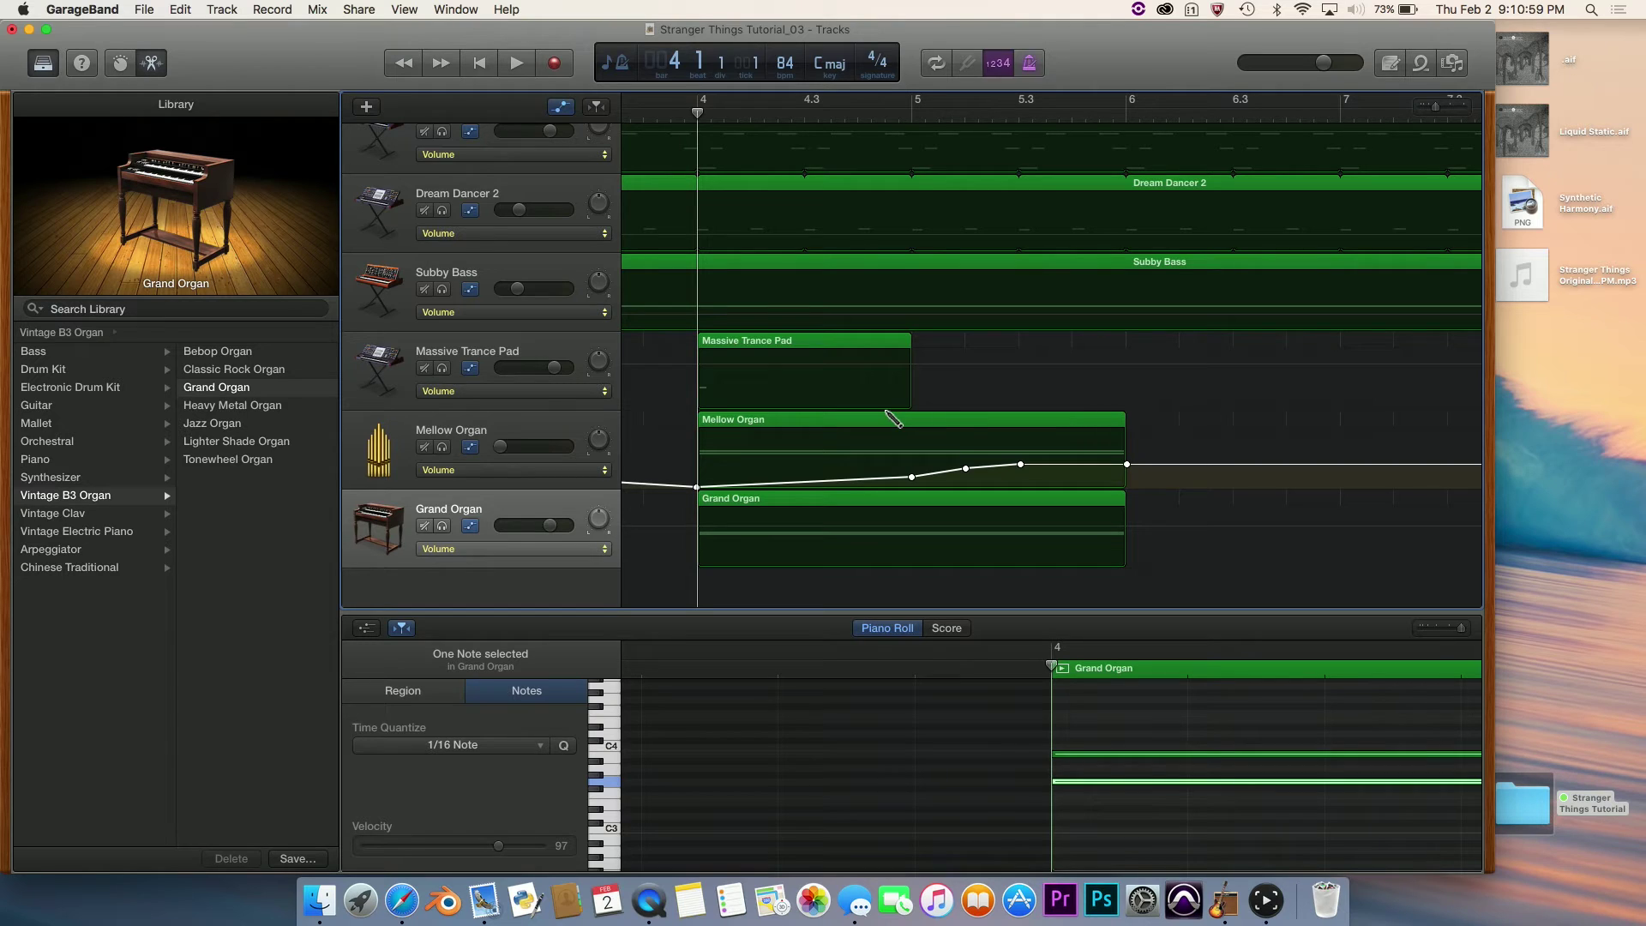
left_click(172, 9)
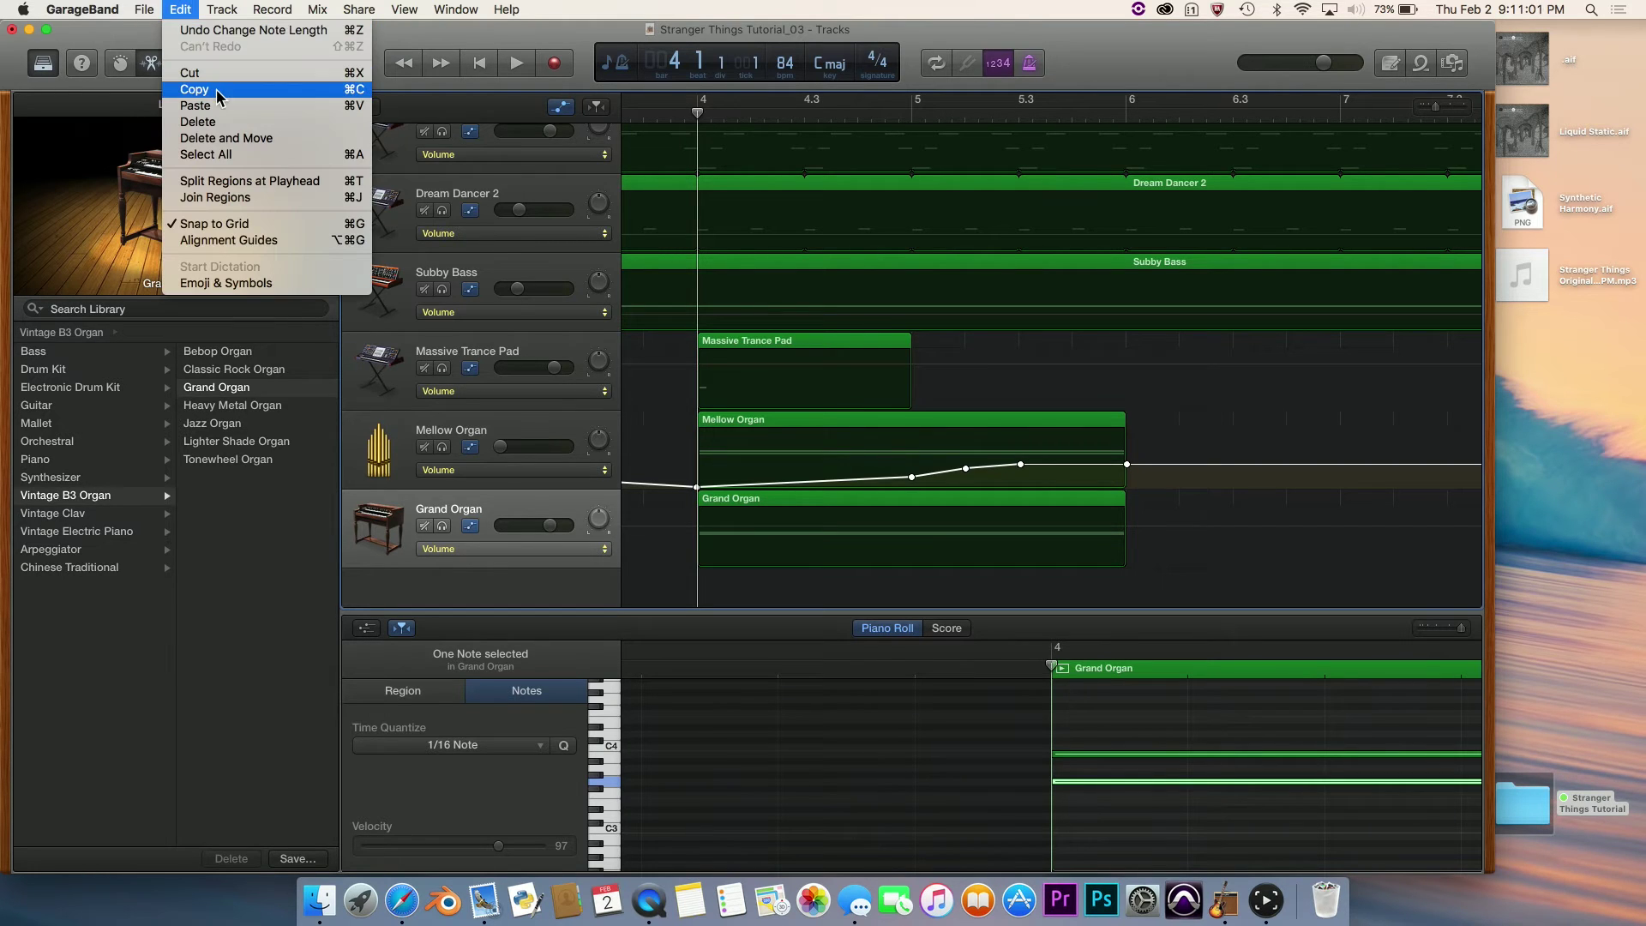
left_click(862, 461)
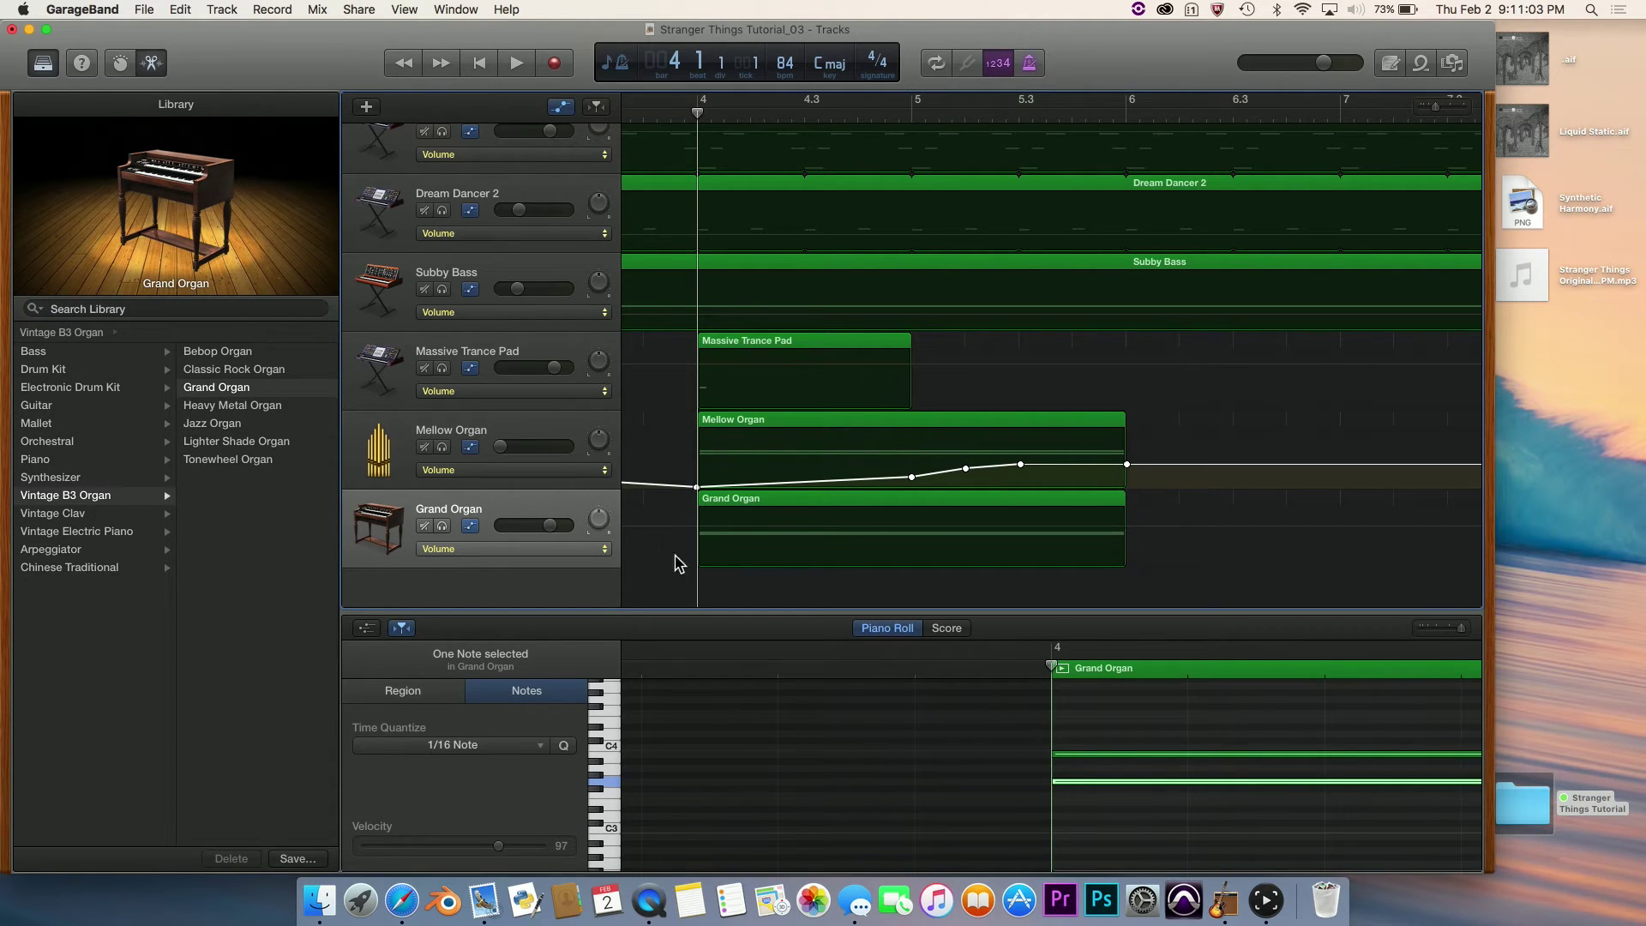
Activate the Grand Organ's volume automation and paste the copied volume curve into it at bar 4.
left_click(504, 513)
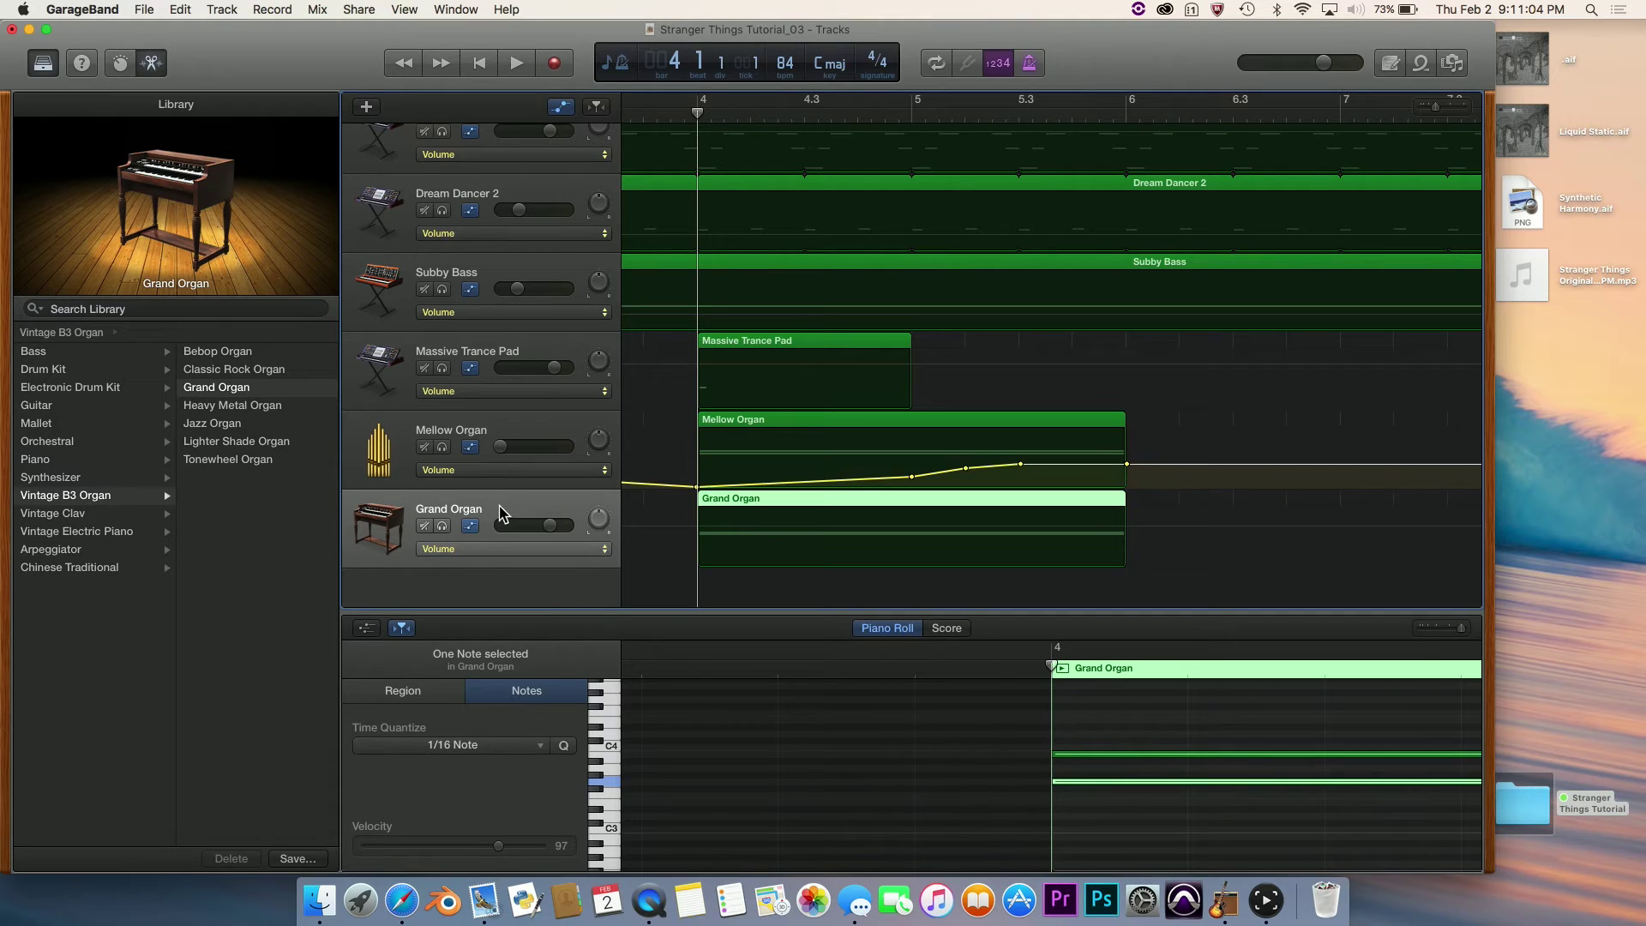
left_click(682, 547)
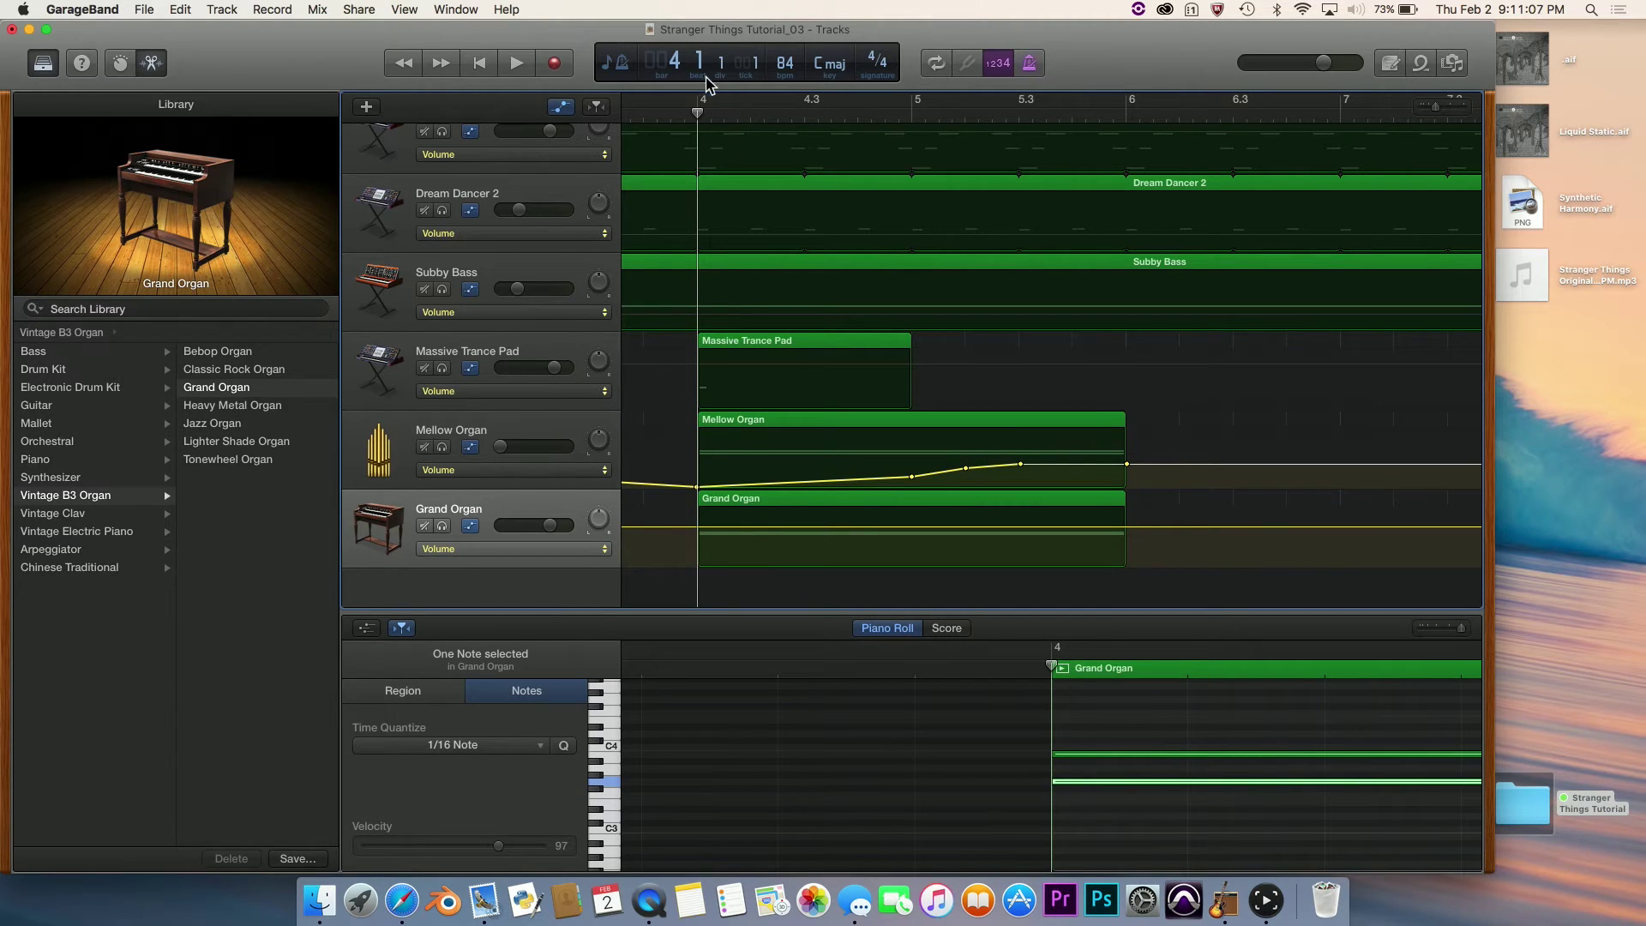
left_click(699, 112)
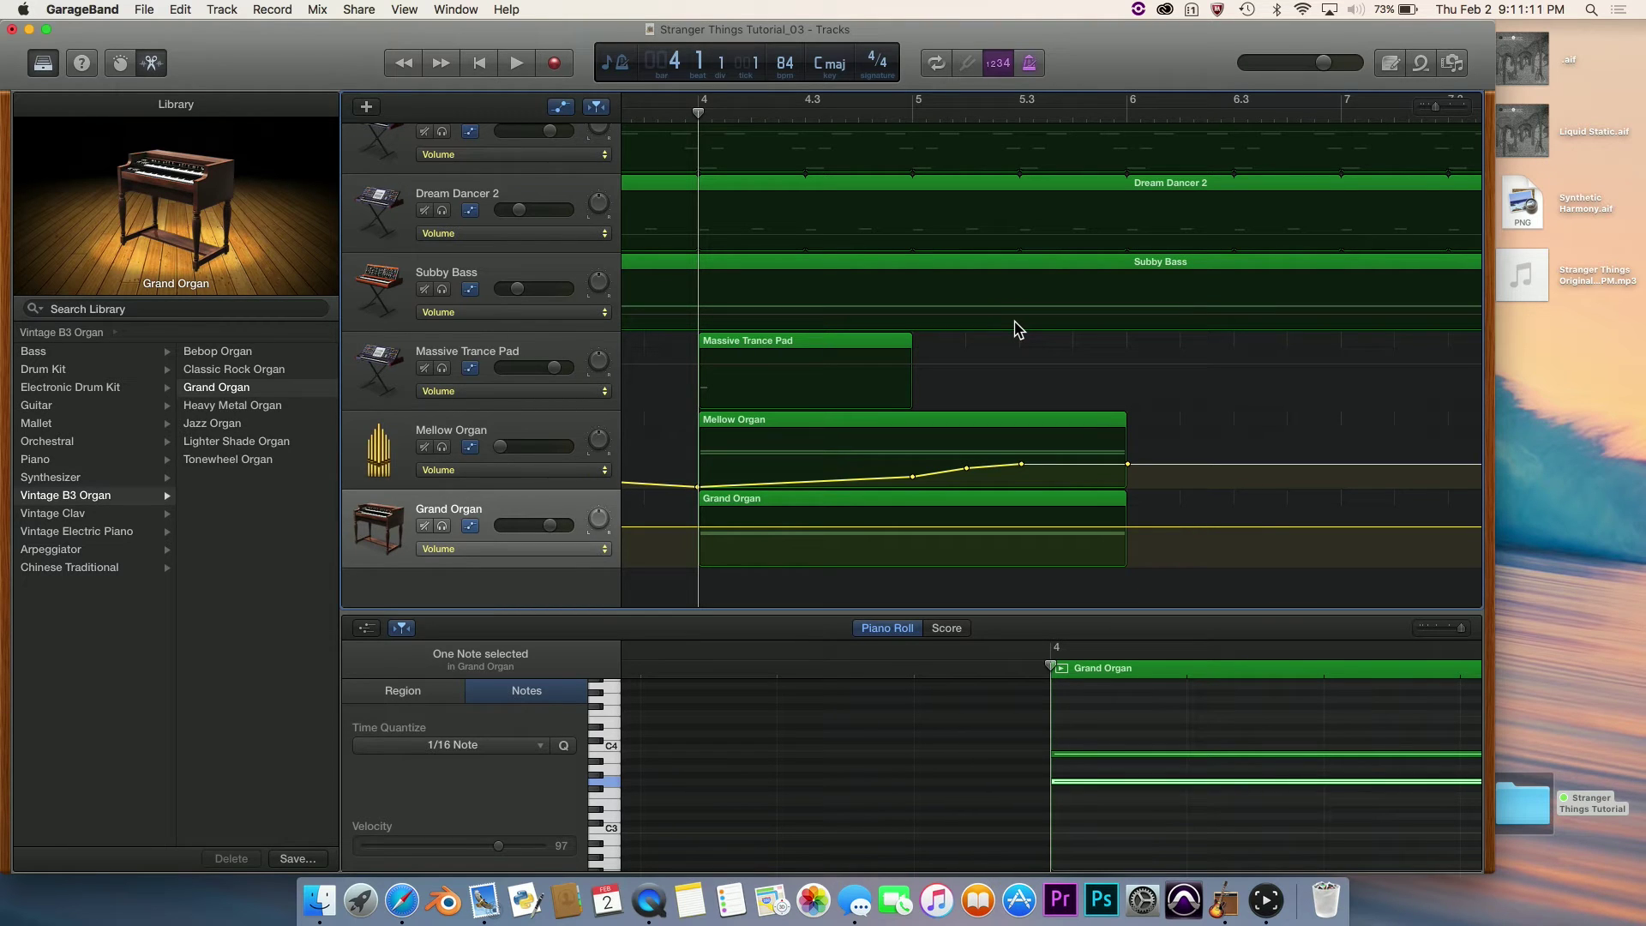
key("super+v")
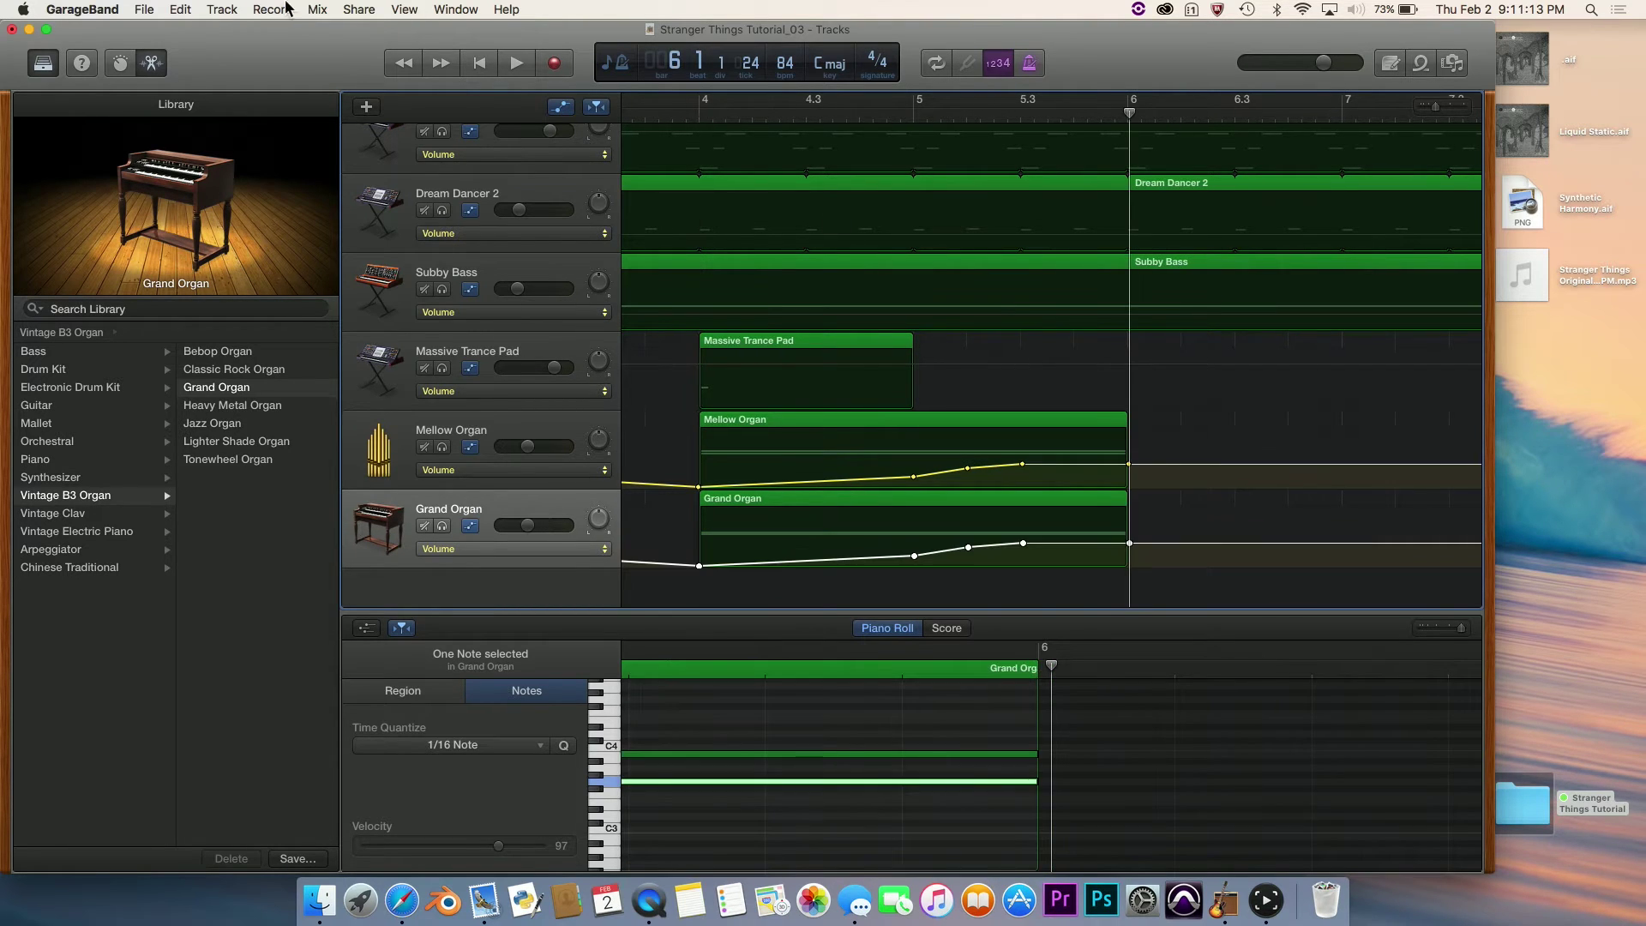
left_click(204, 5)
mouse_move(180, 9)
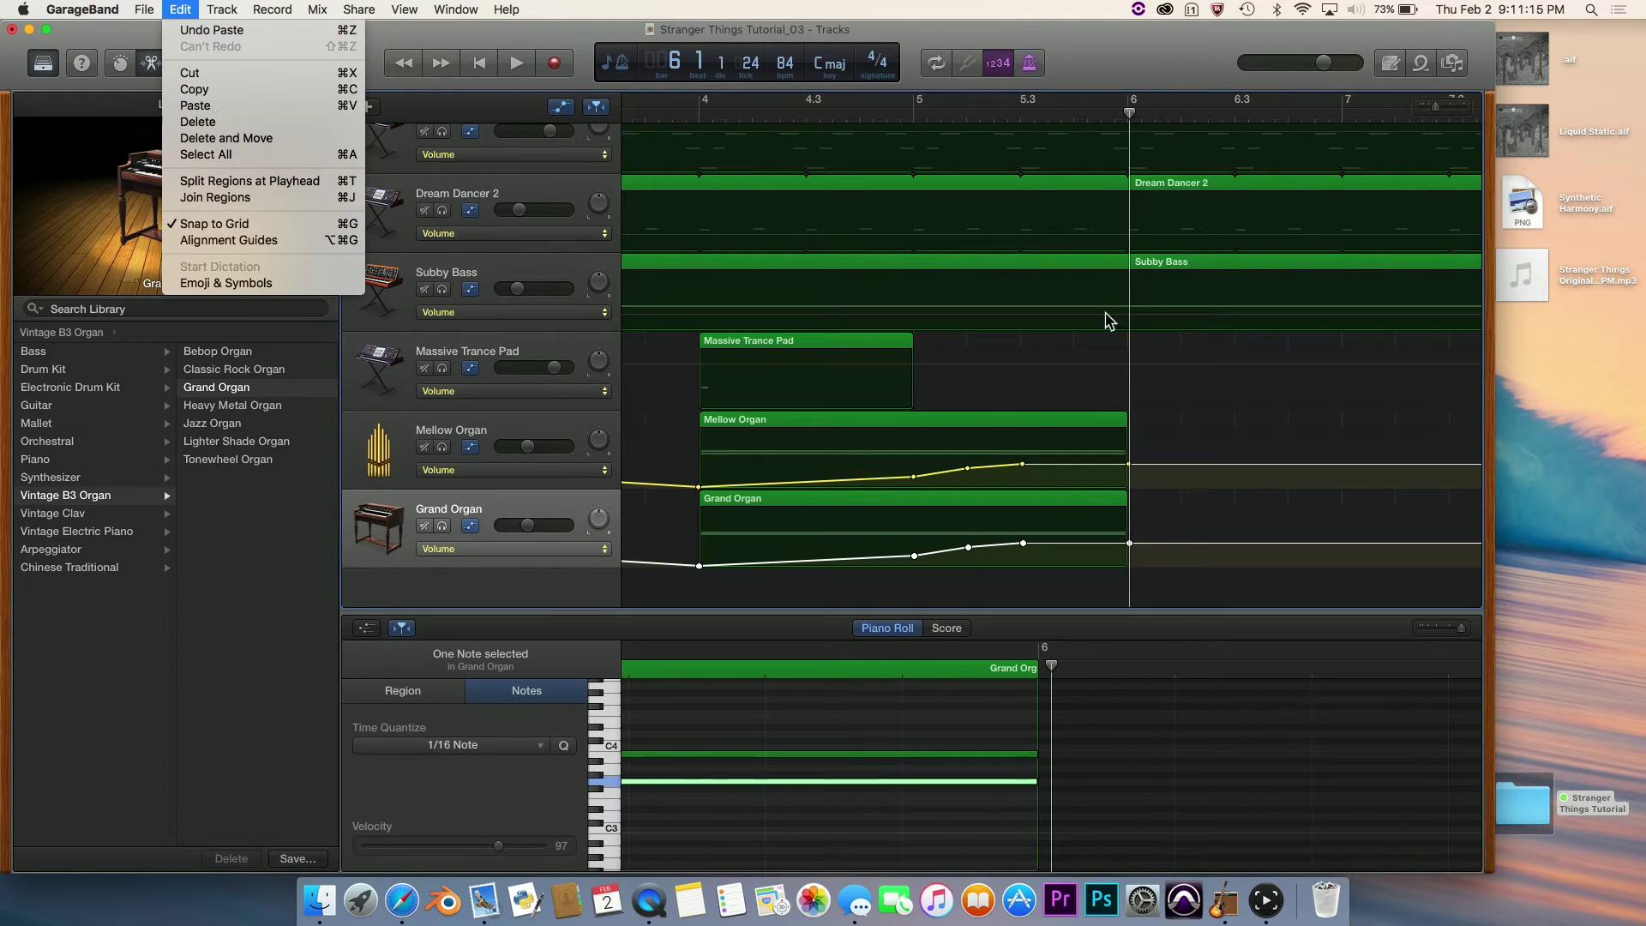
left_click(1202, 496)
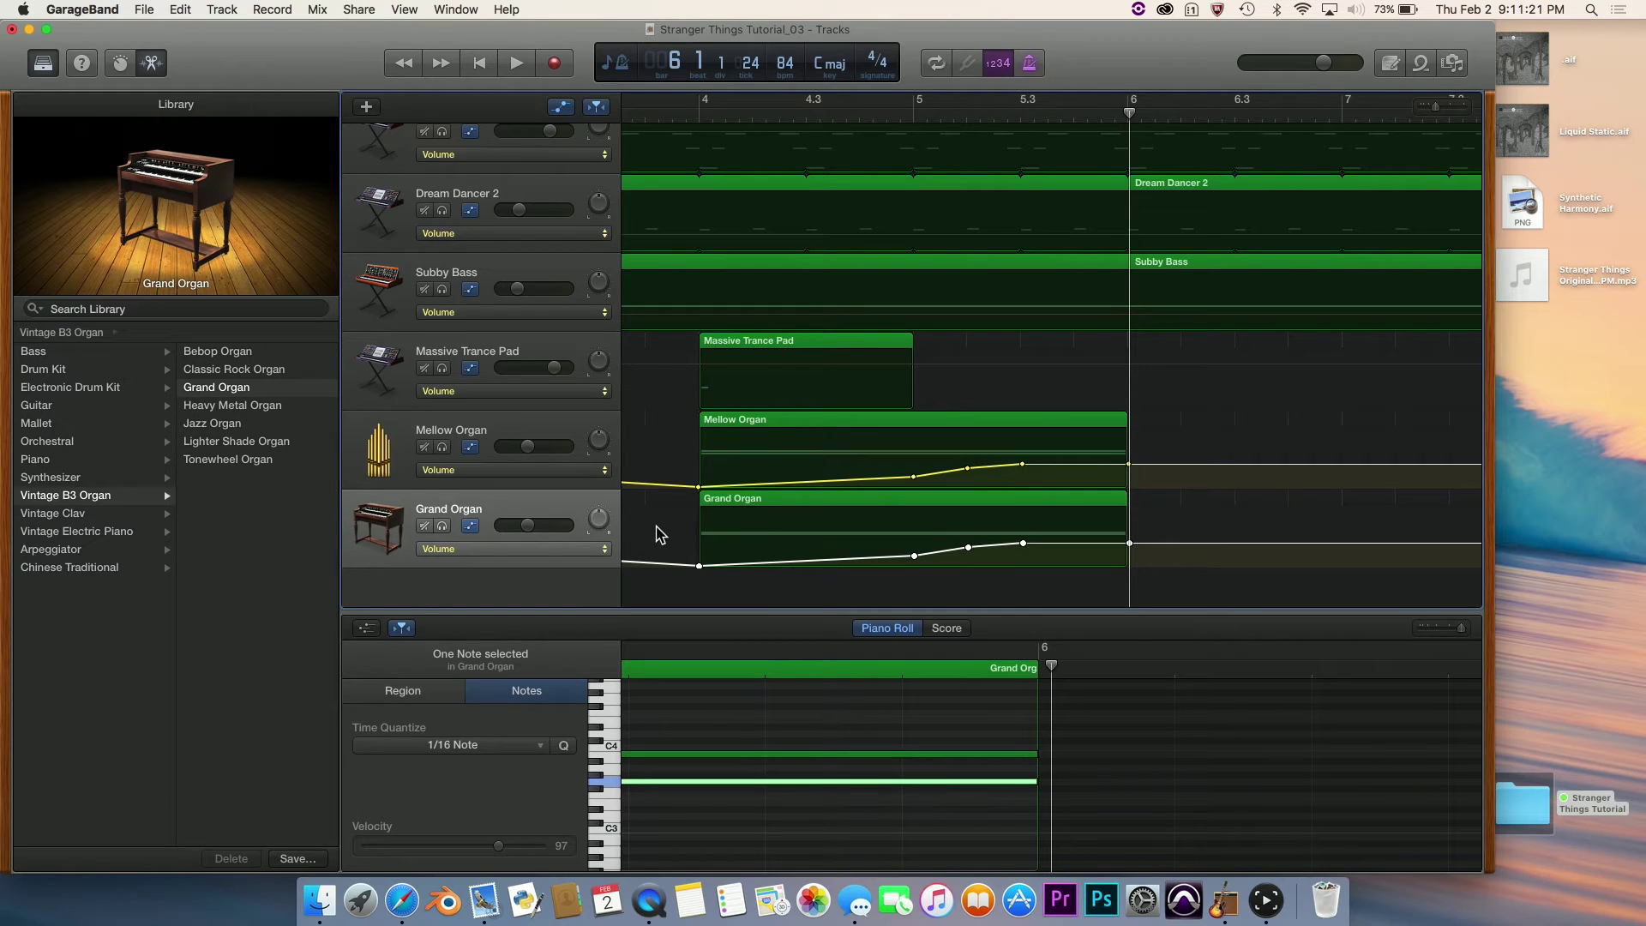
Hide the track automation and play the arrangement up to bar 6 to check the organ swell.
left_click(565, 107)
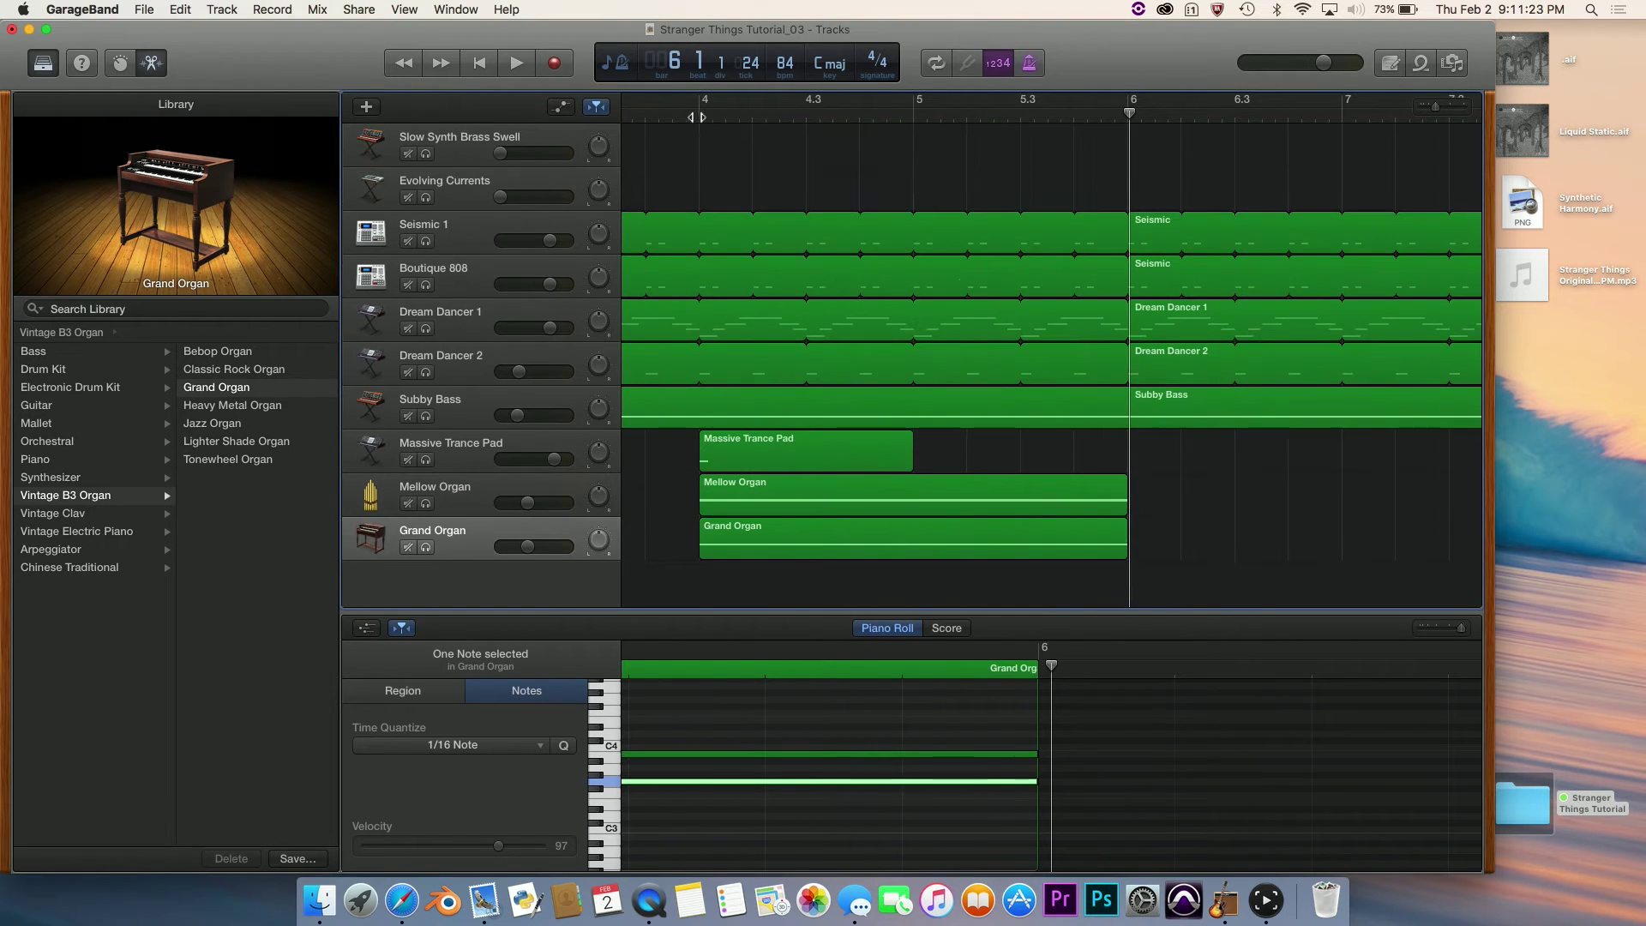
left_click(701, 112)
scroll(658, 471, "up", 5)
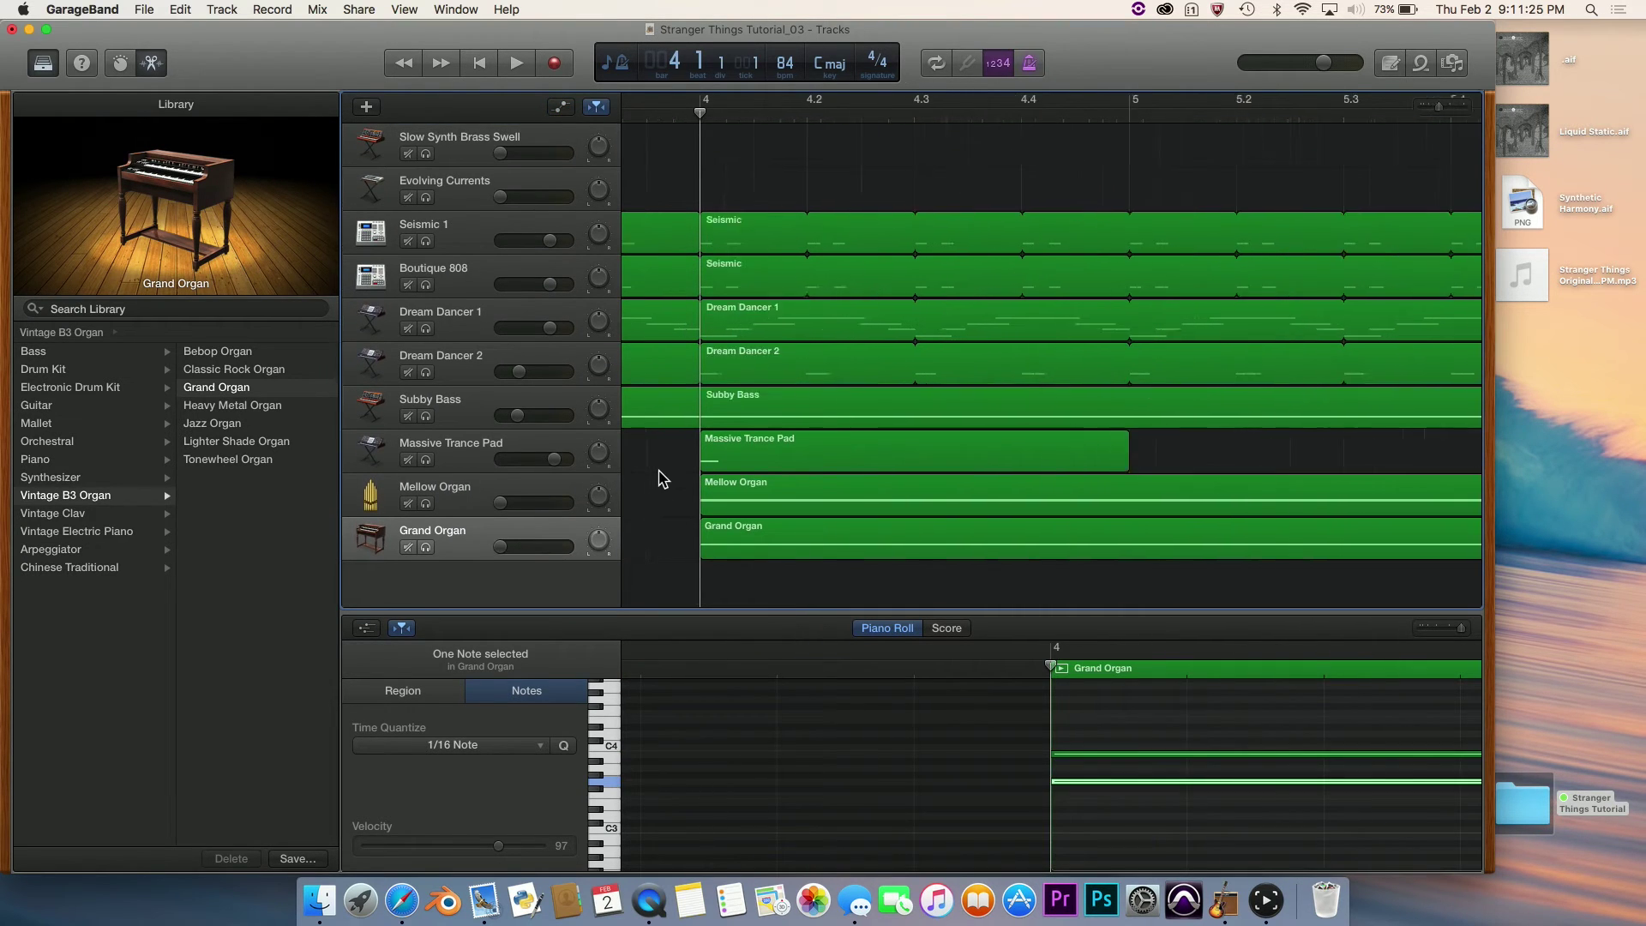
scroll(662, 478, "down", 4)
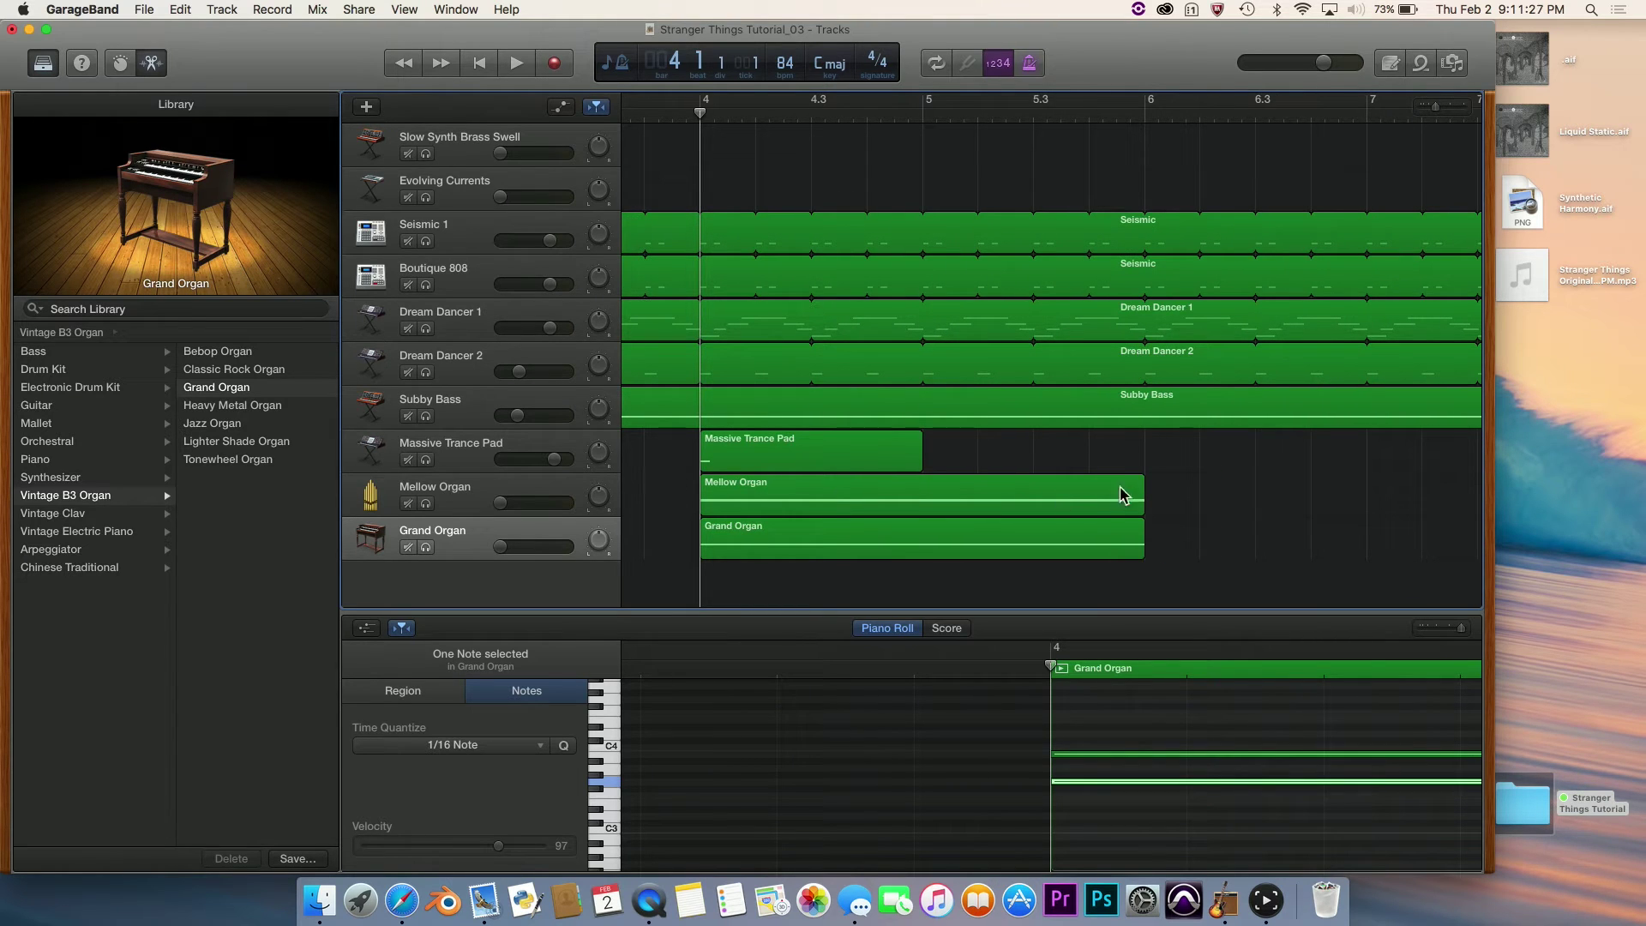
scroll(926, 394, "left", 5)
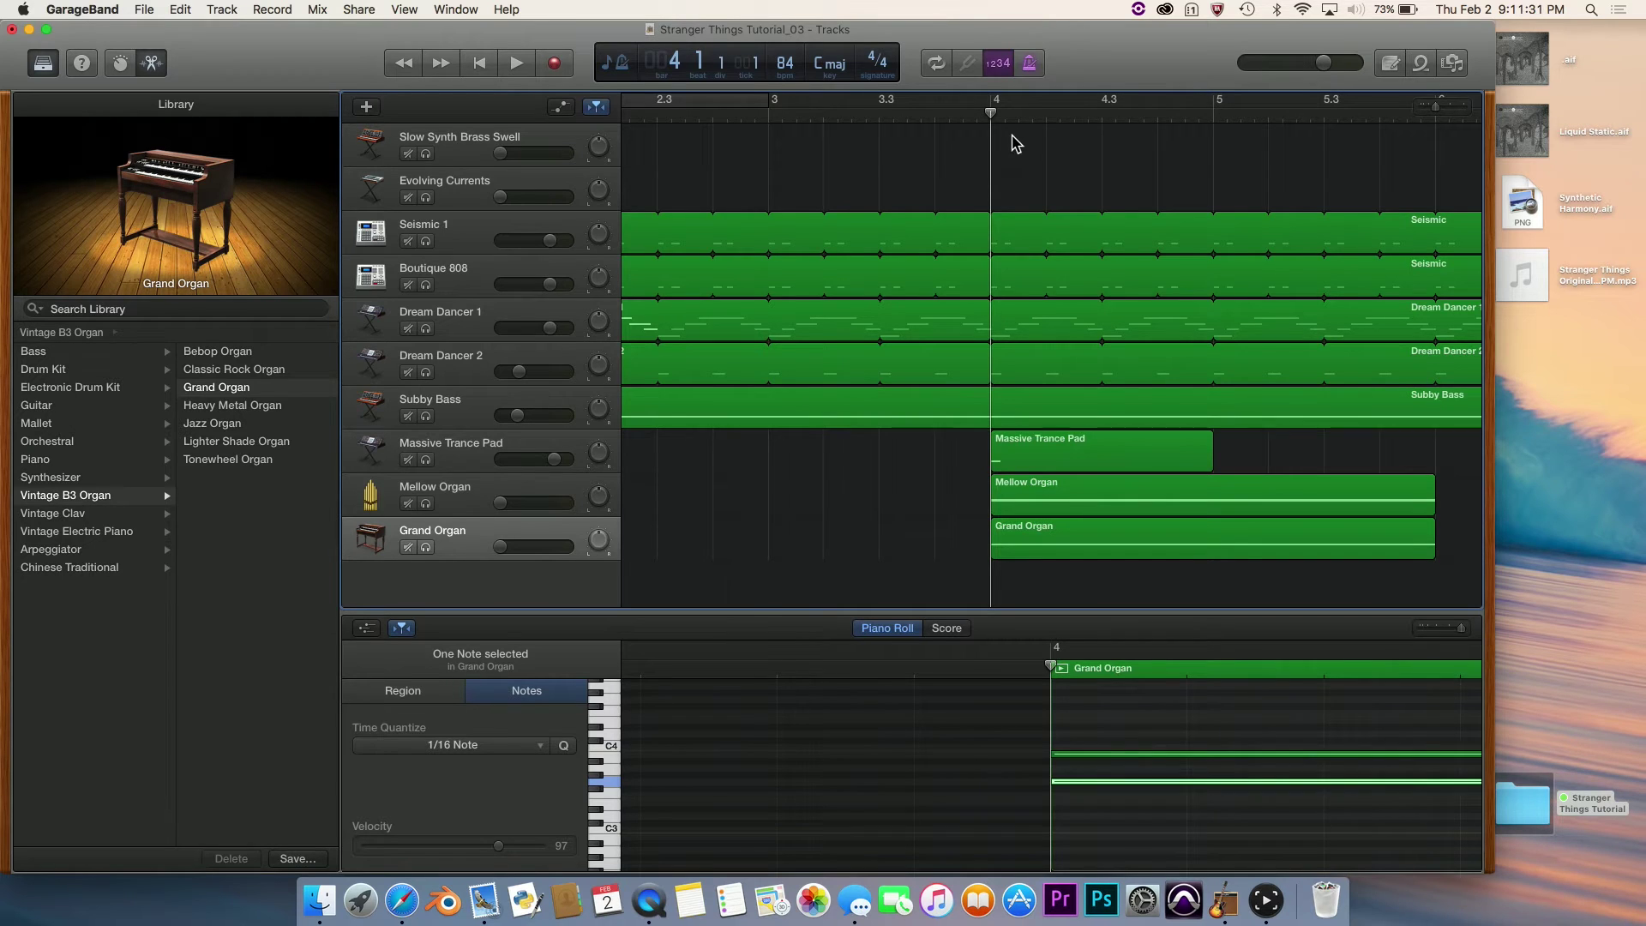
key("space")
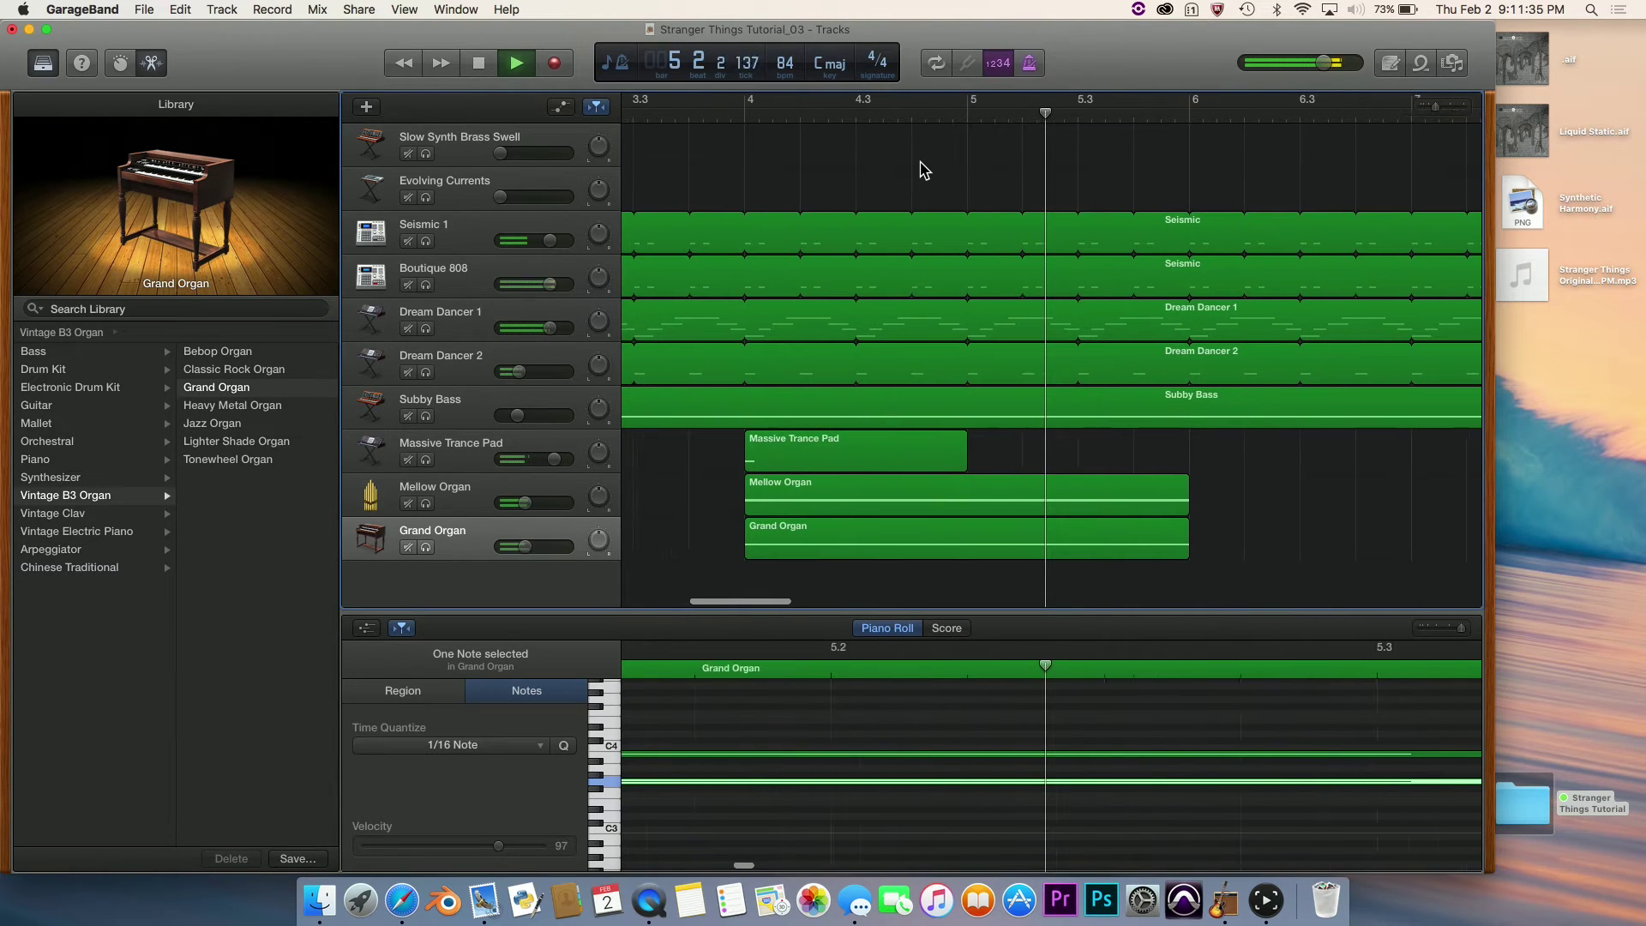
key("space")
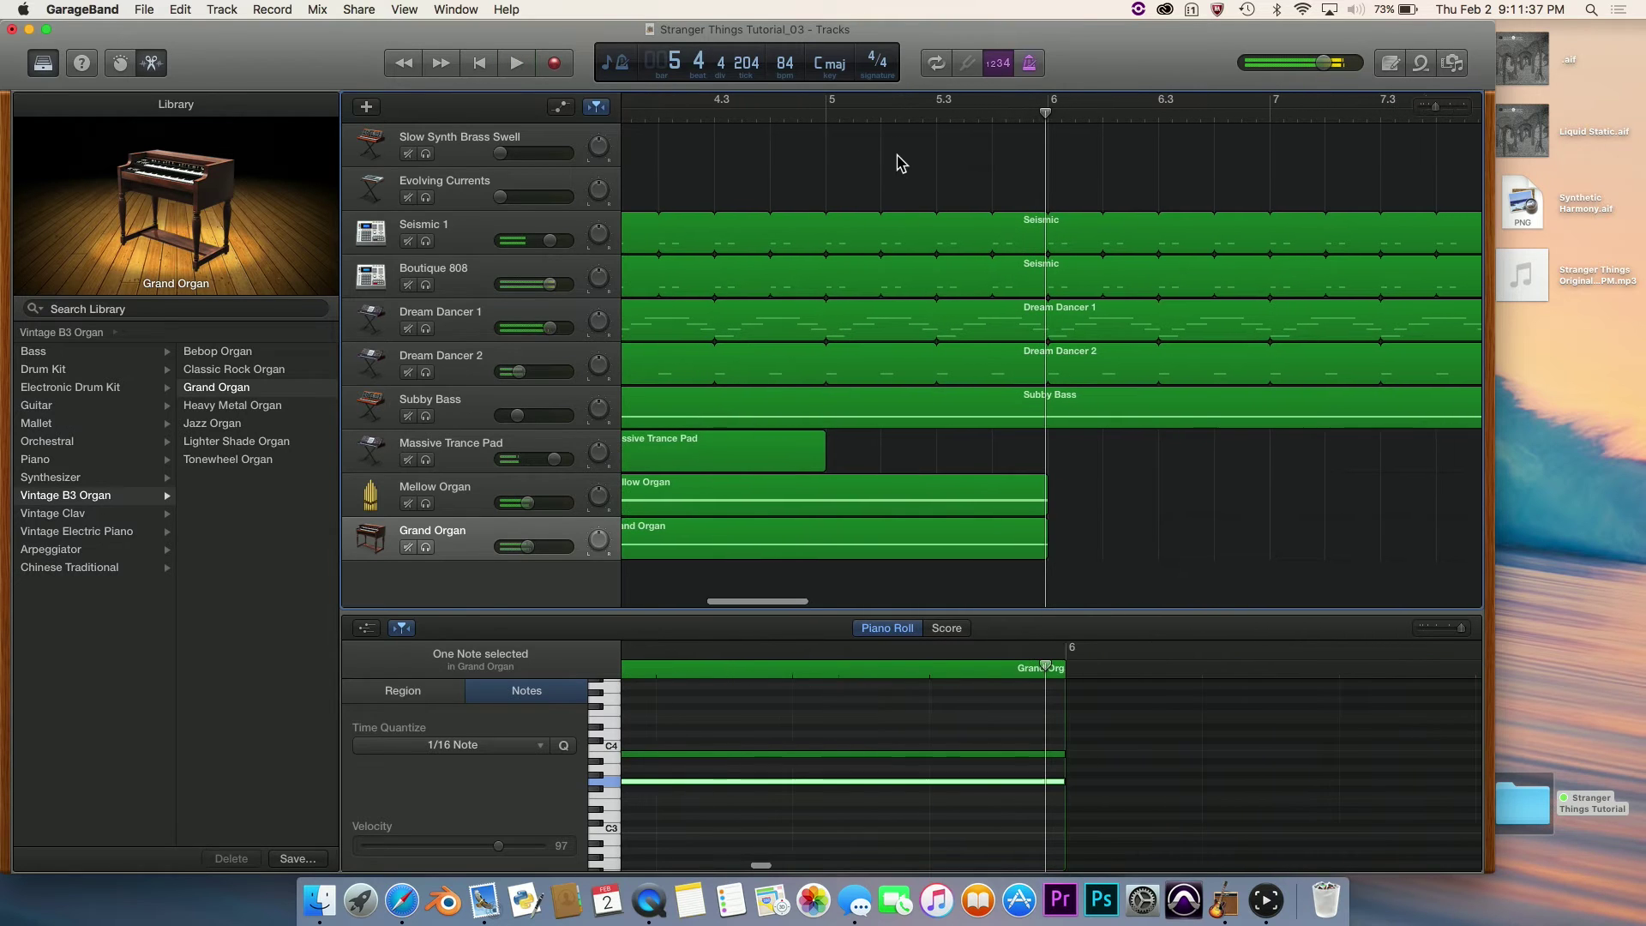
Raise the bar 6 volume point of the Grand Organ to about -0.8 dB and the Mellow Organ's to a similar level.
key("a")
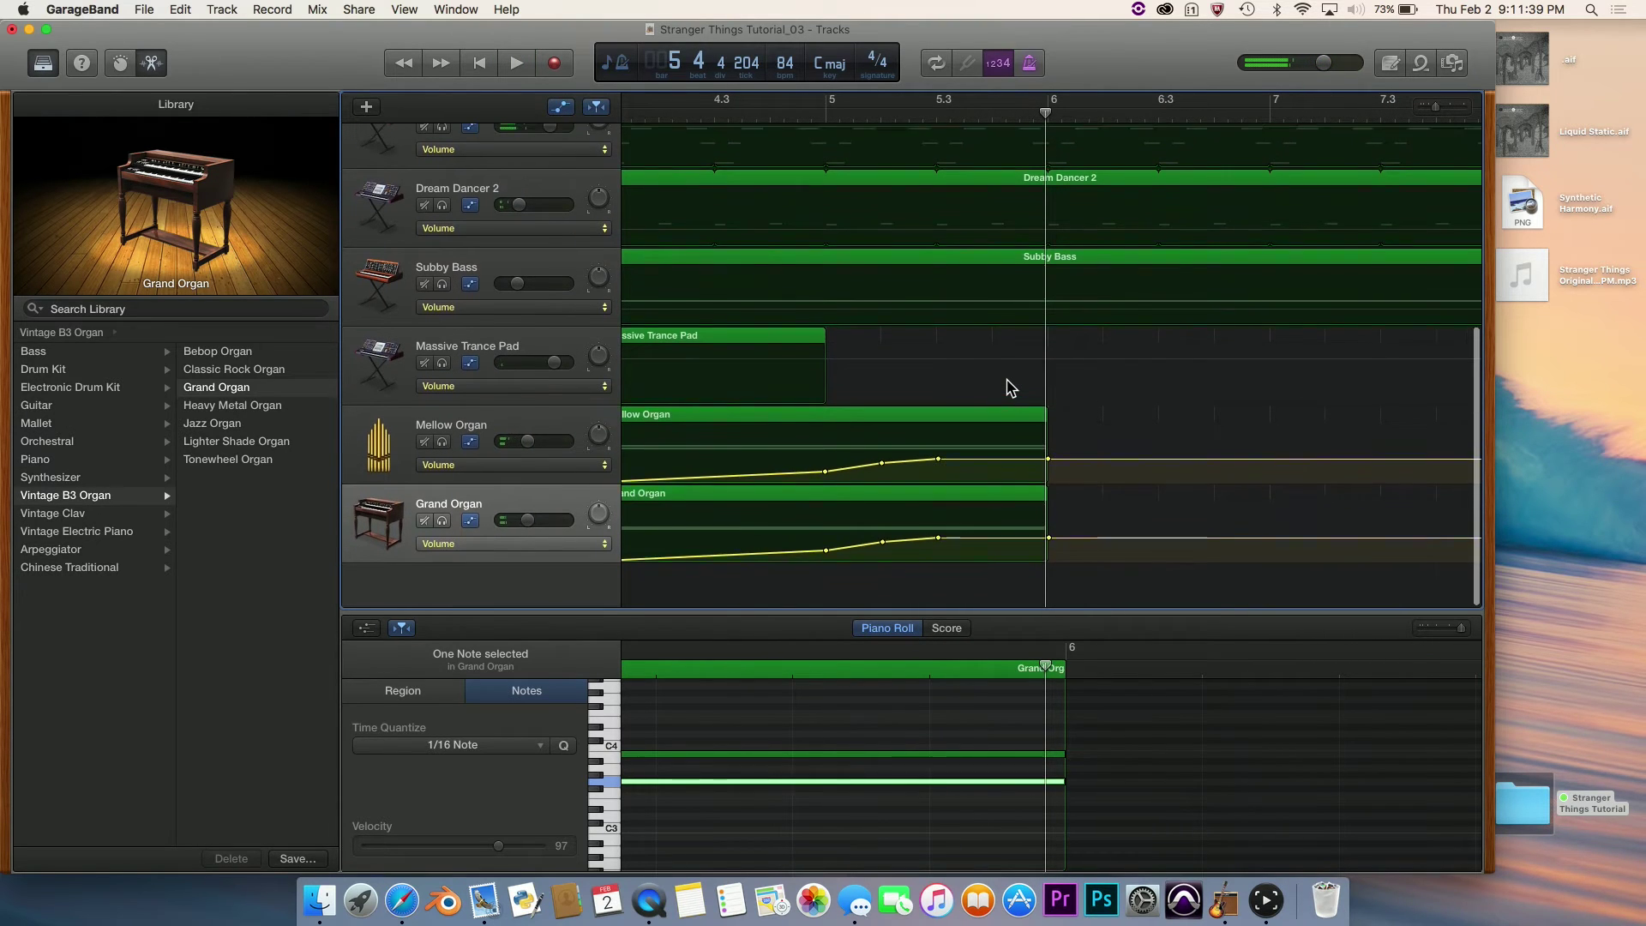
scroll(1007, 378, "up", 5)
left_click_drag(1117, 568, 1038, 435)
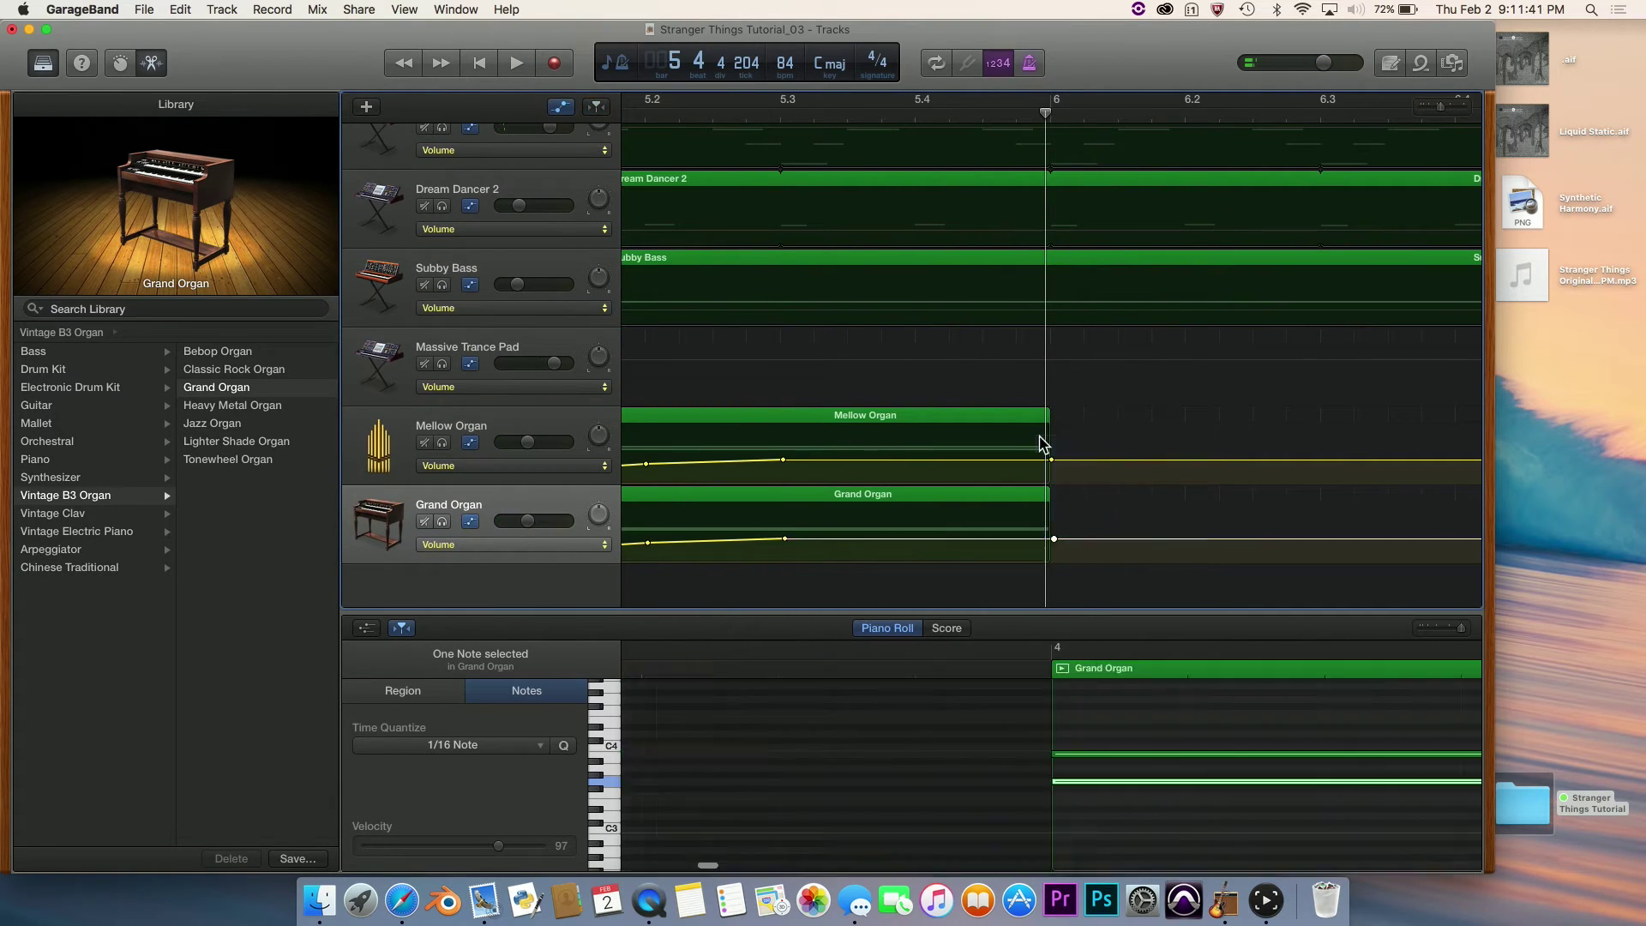
left_click_drag(1054, 539, 1054, 524)
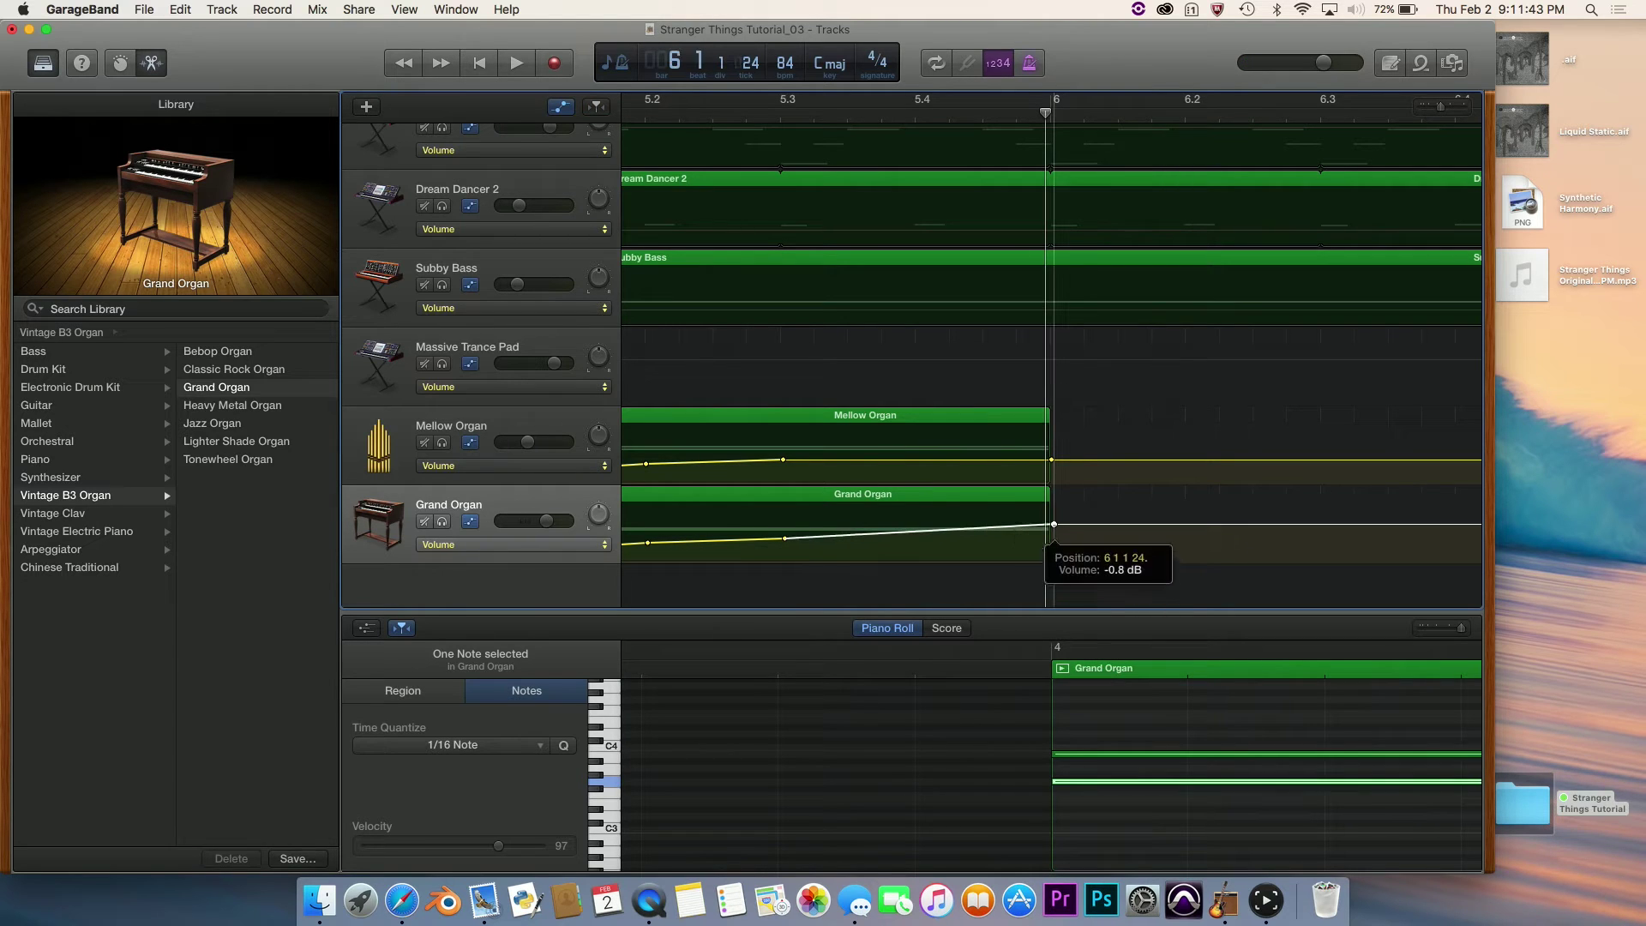
left_click_drag(1052, 460, 1052, 445)
Play the song from bar 4 past bar 6 to hear the louder ending of both organ swells.
left_click(740, 112)
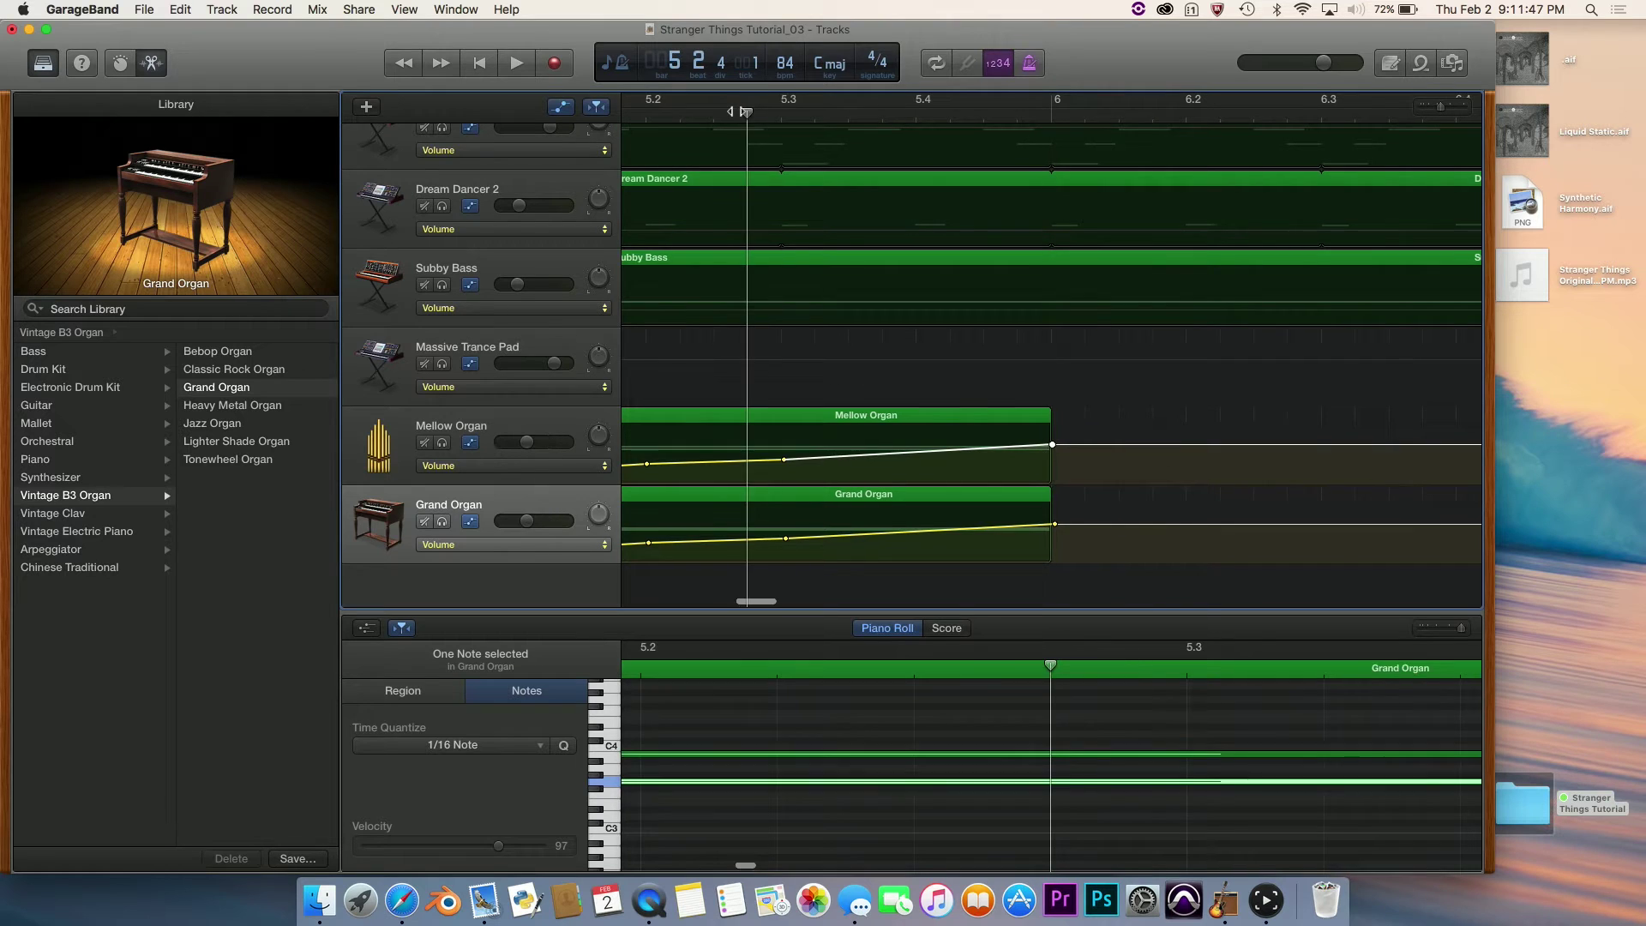
scroll(797, 165, "left", 5)
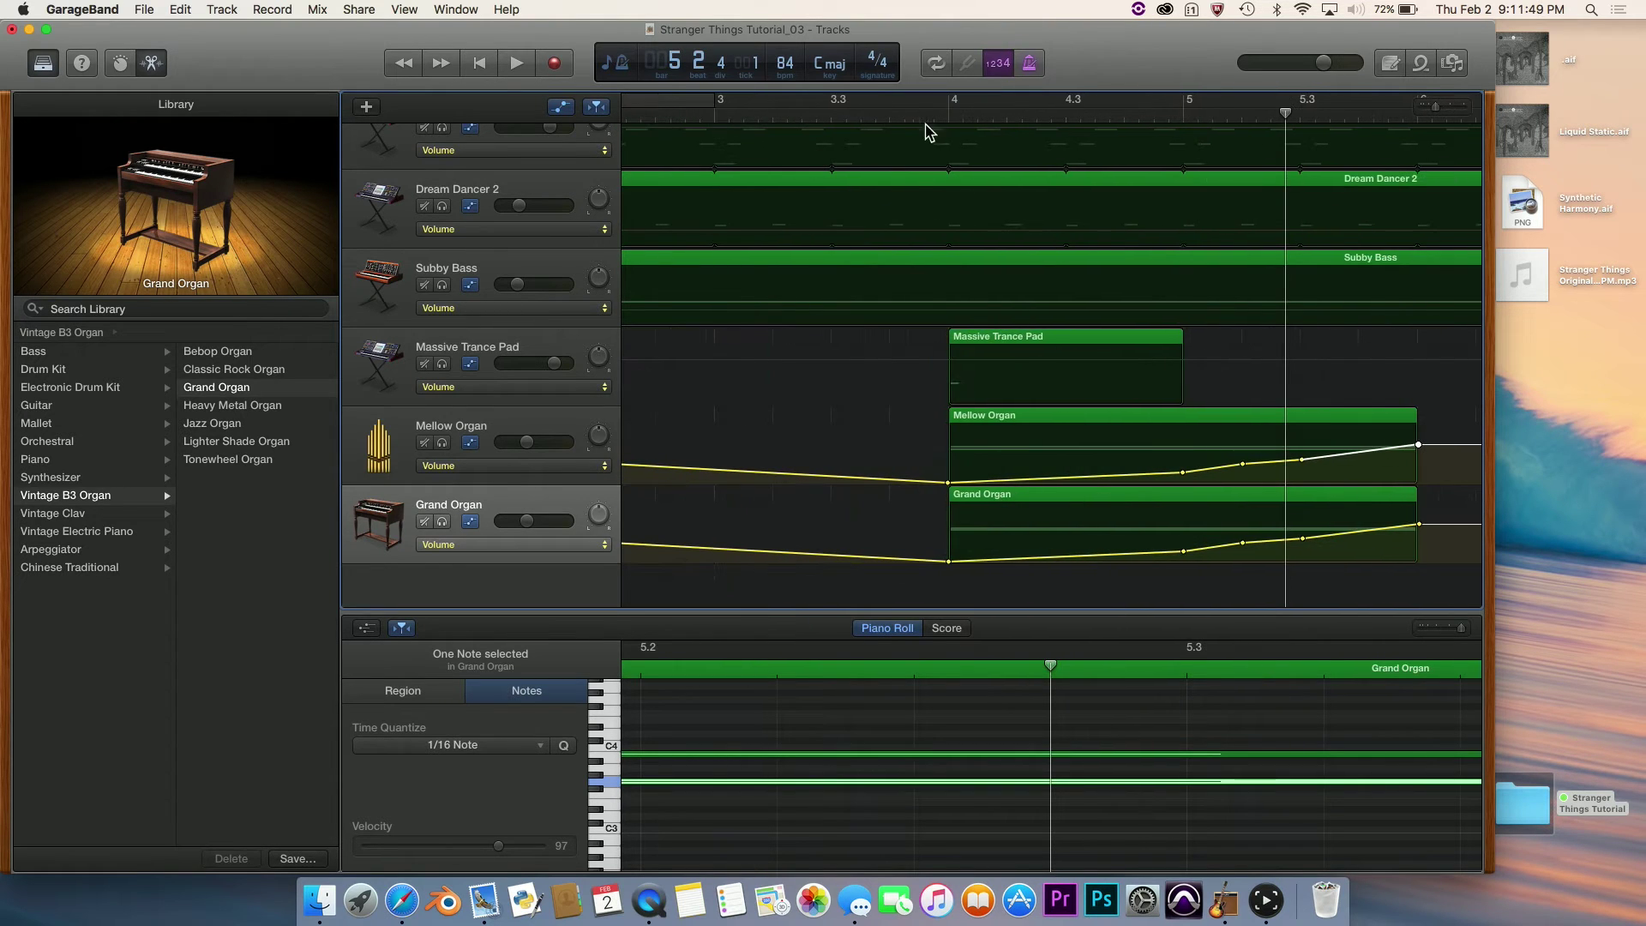
left_click(943, 111)
scroll(924, 227, "right", 5)
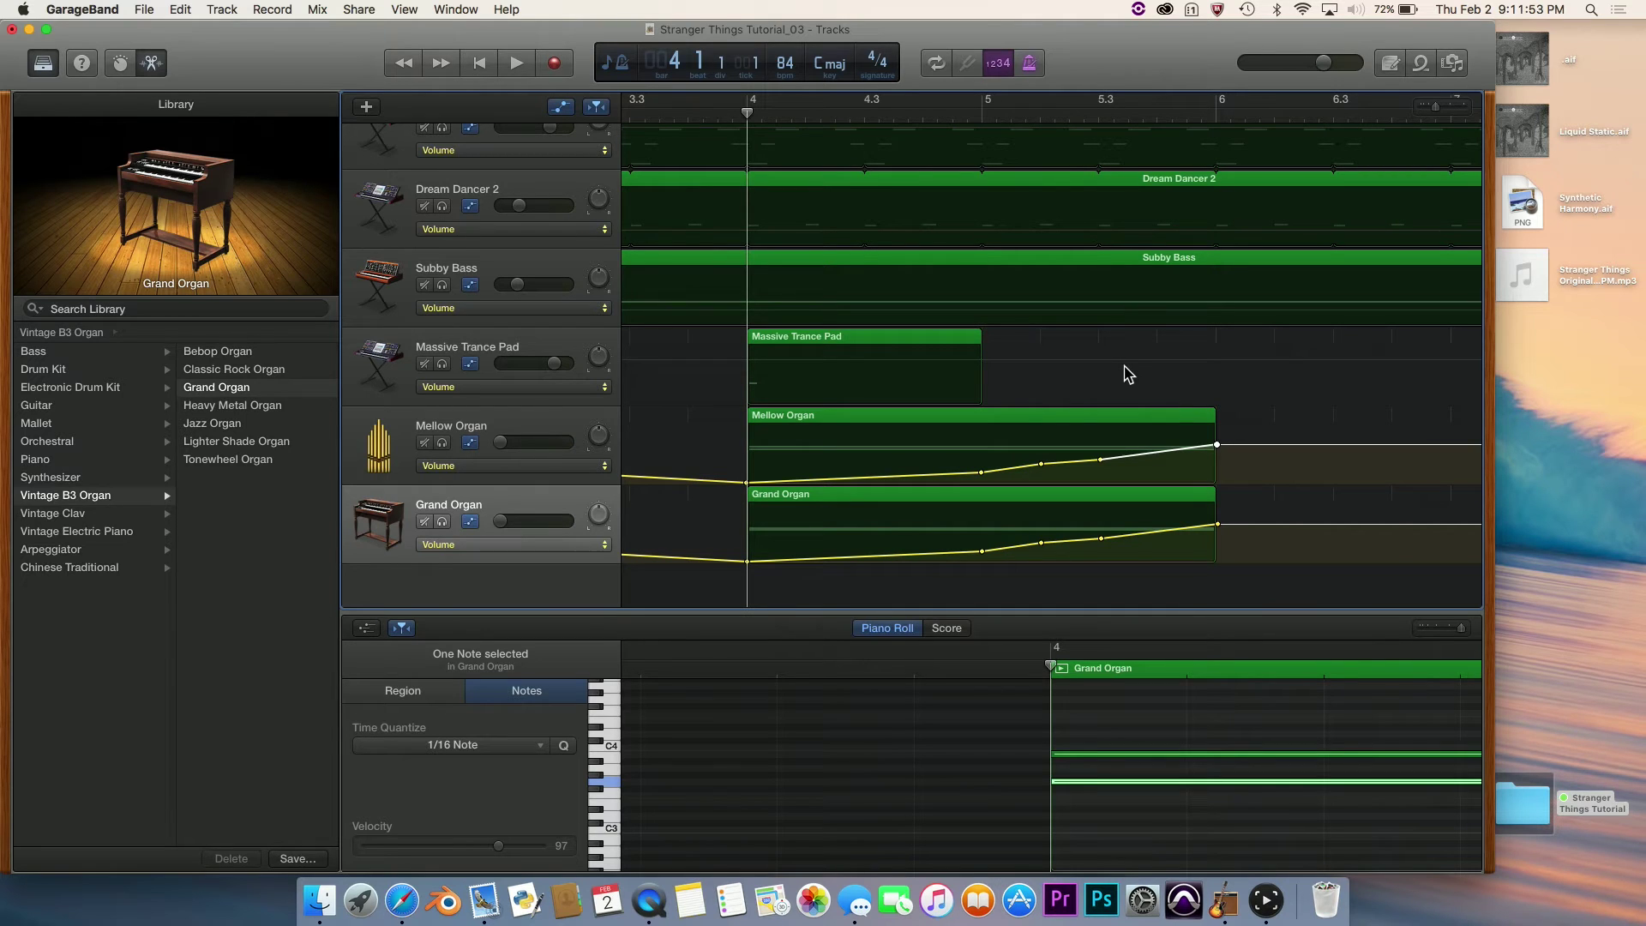
key("space")
scroll(1130, 374, "left", 2)
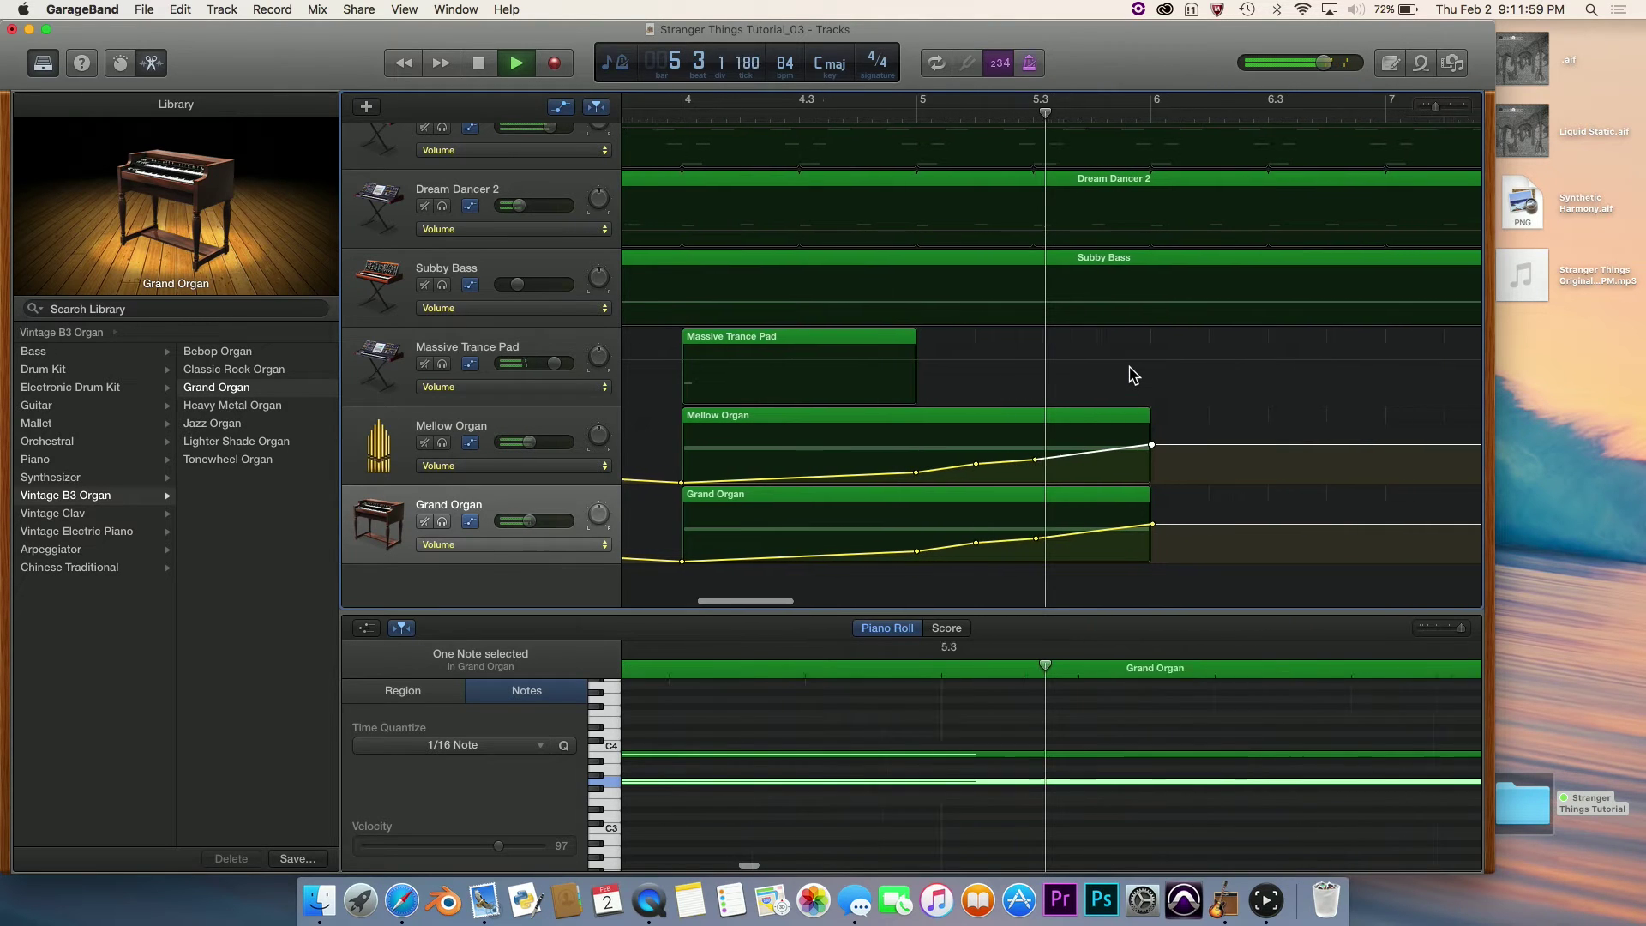
key("space")
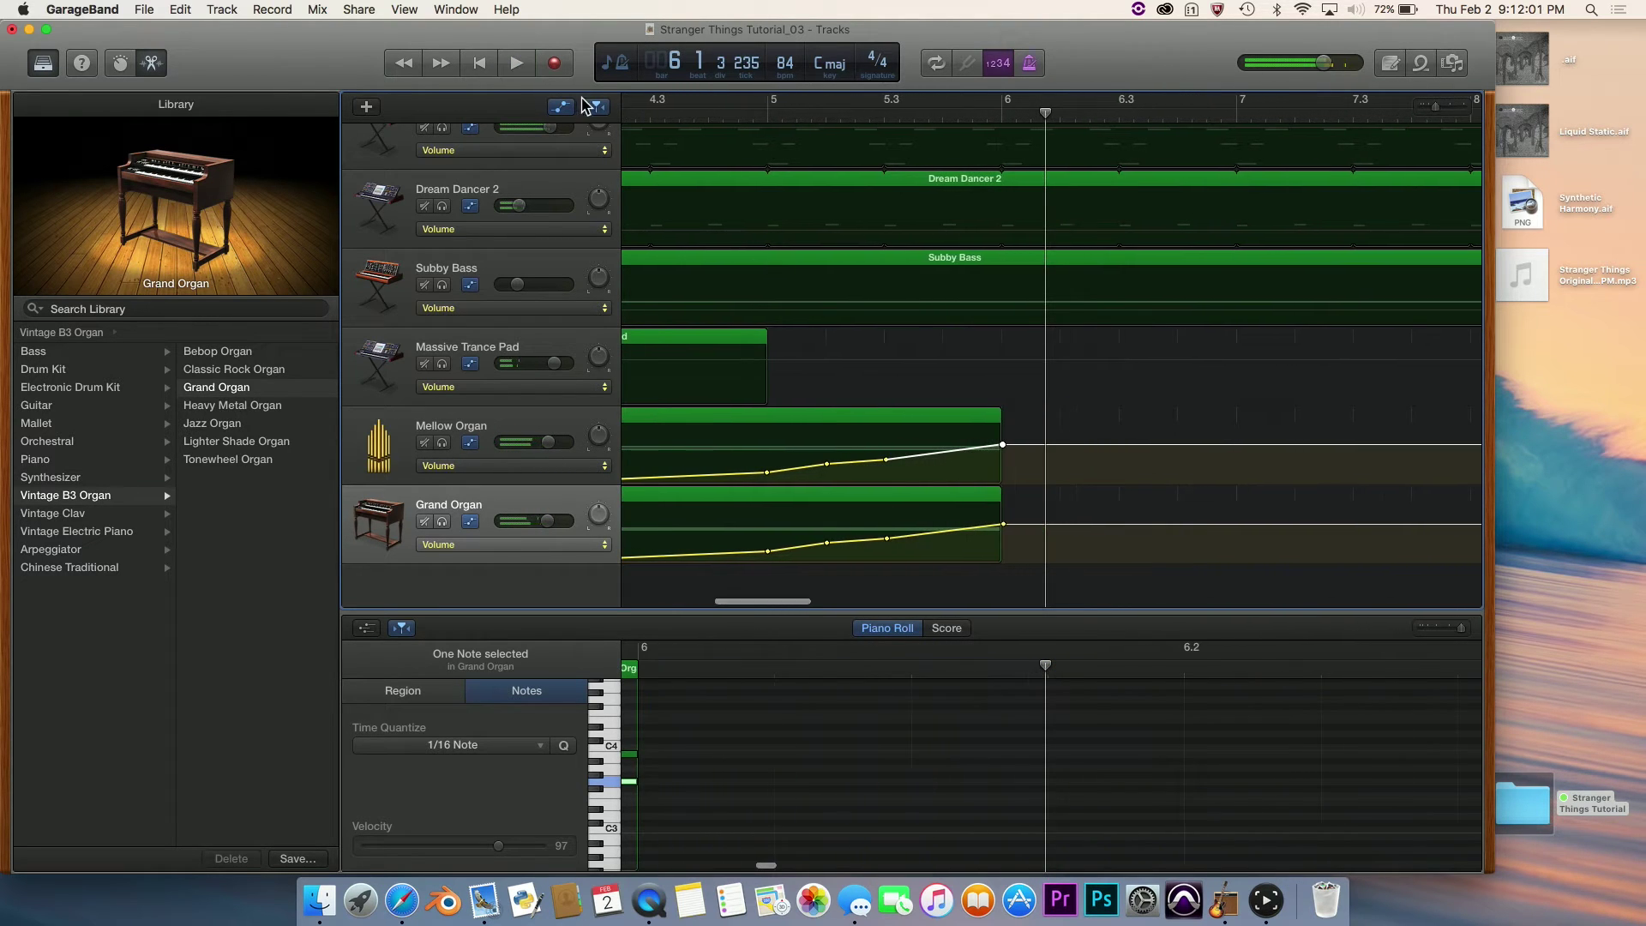
Hide the track automation and return the playhead to the start of bar 4.
key("a")
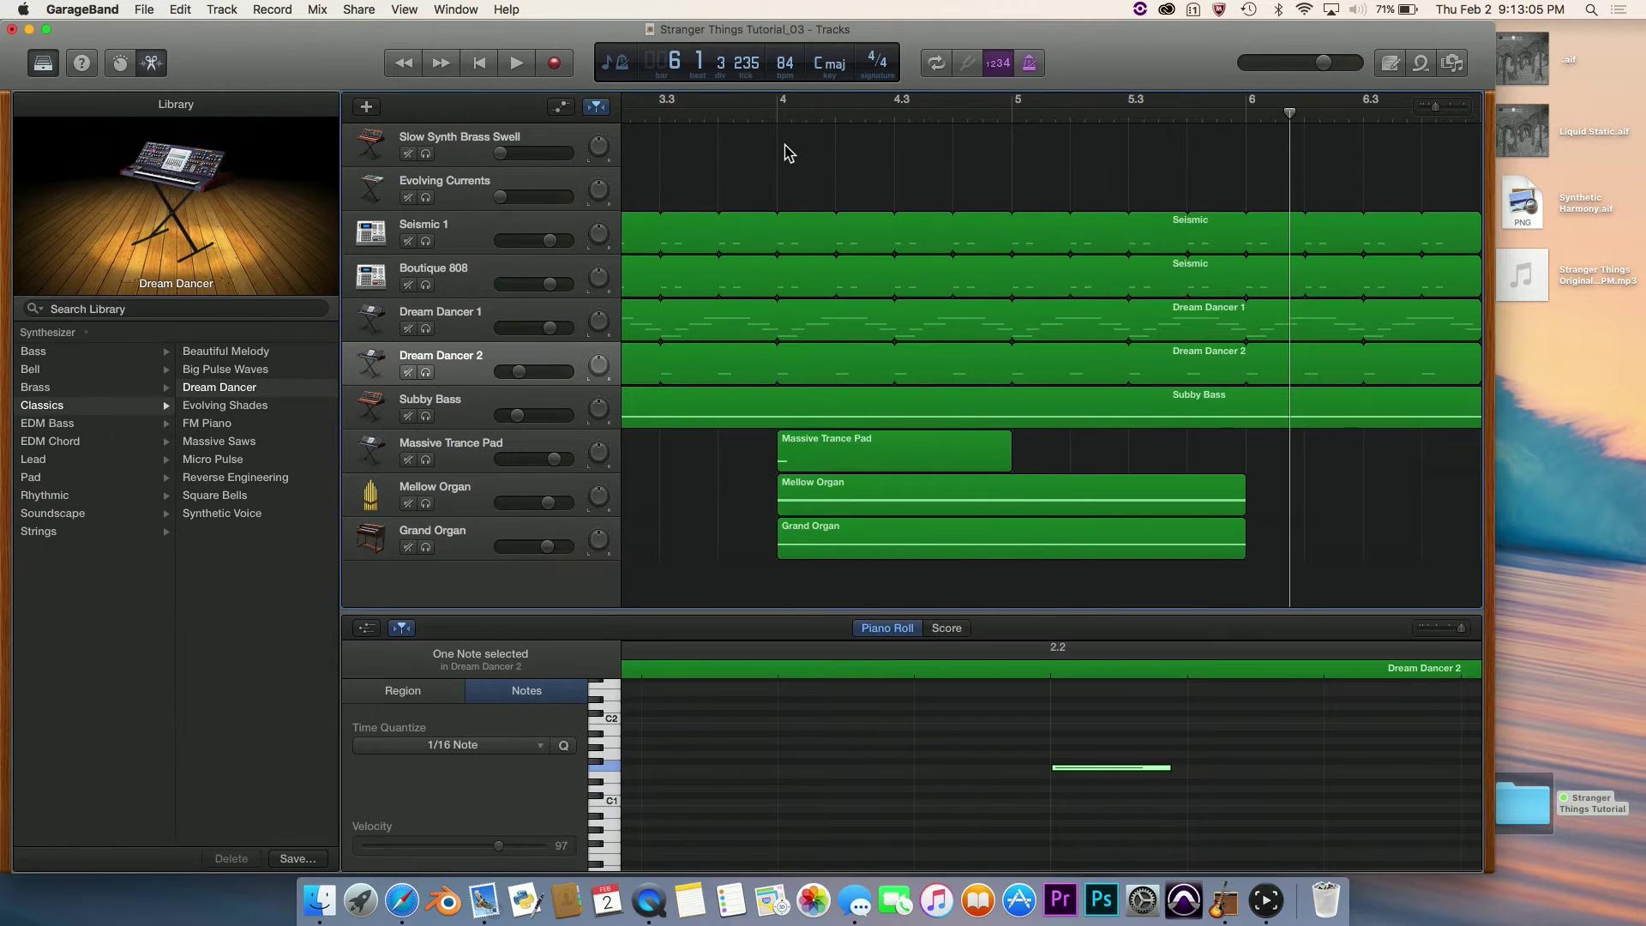
scroll(785, 146, "left", 3)
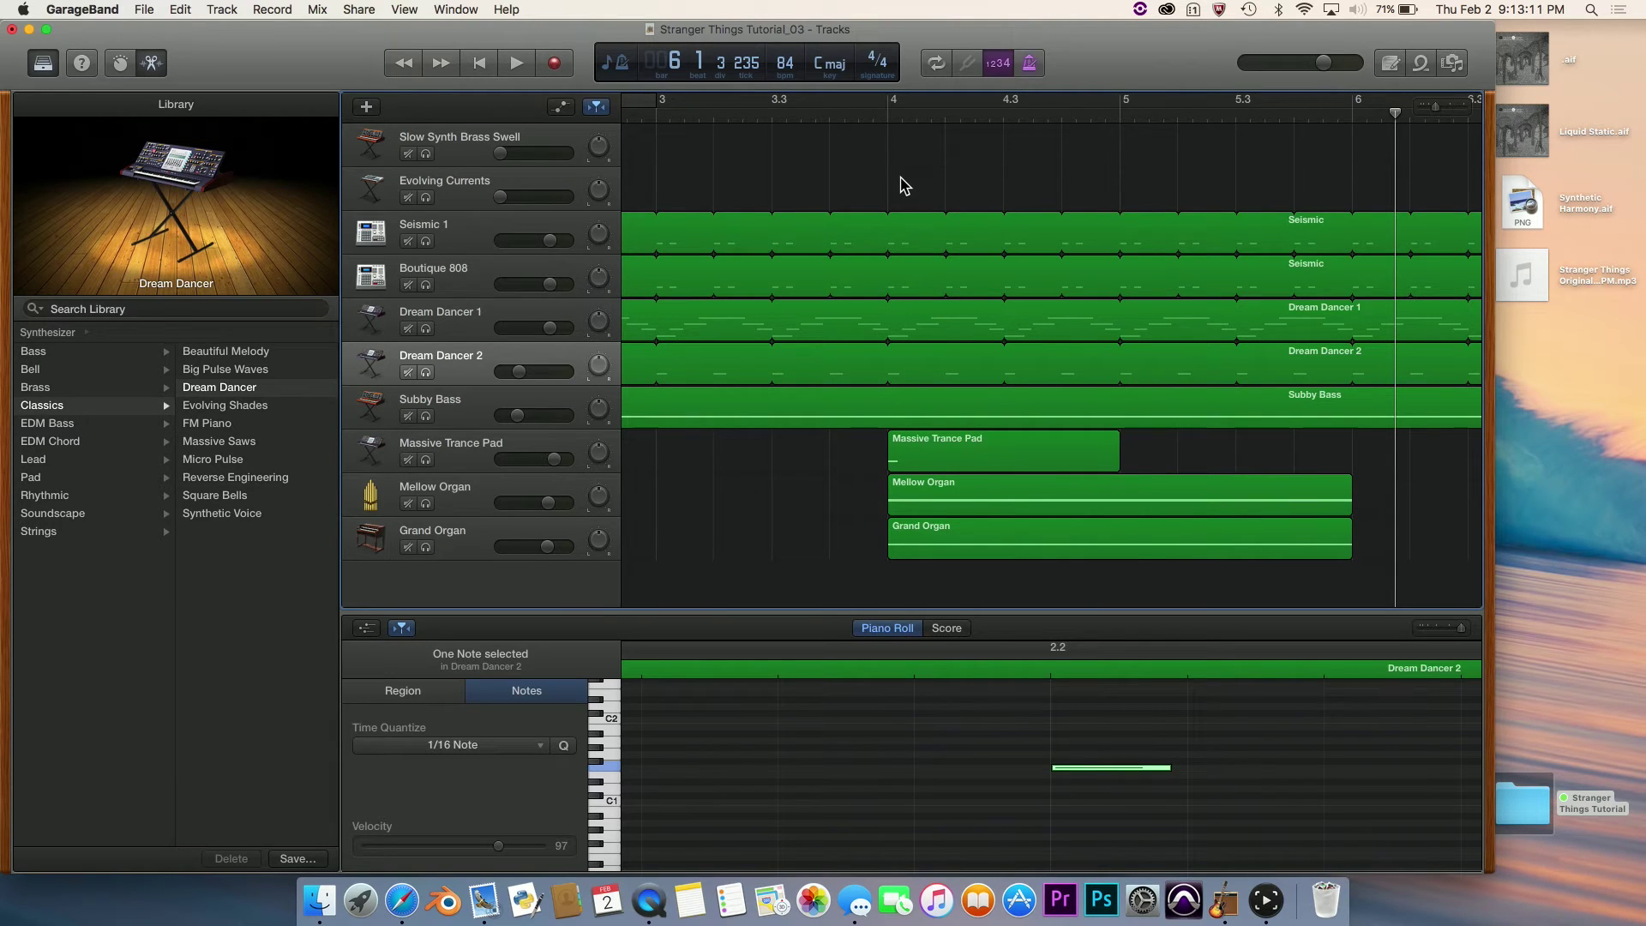
left_click(888, 116)
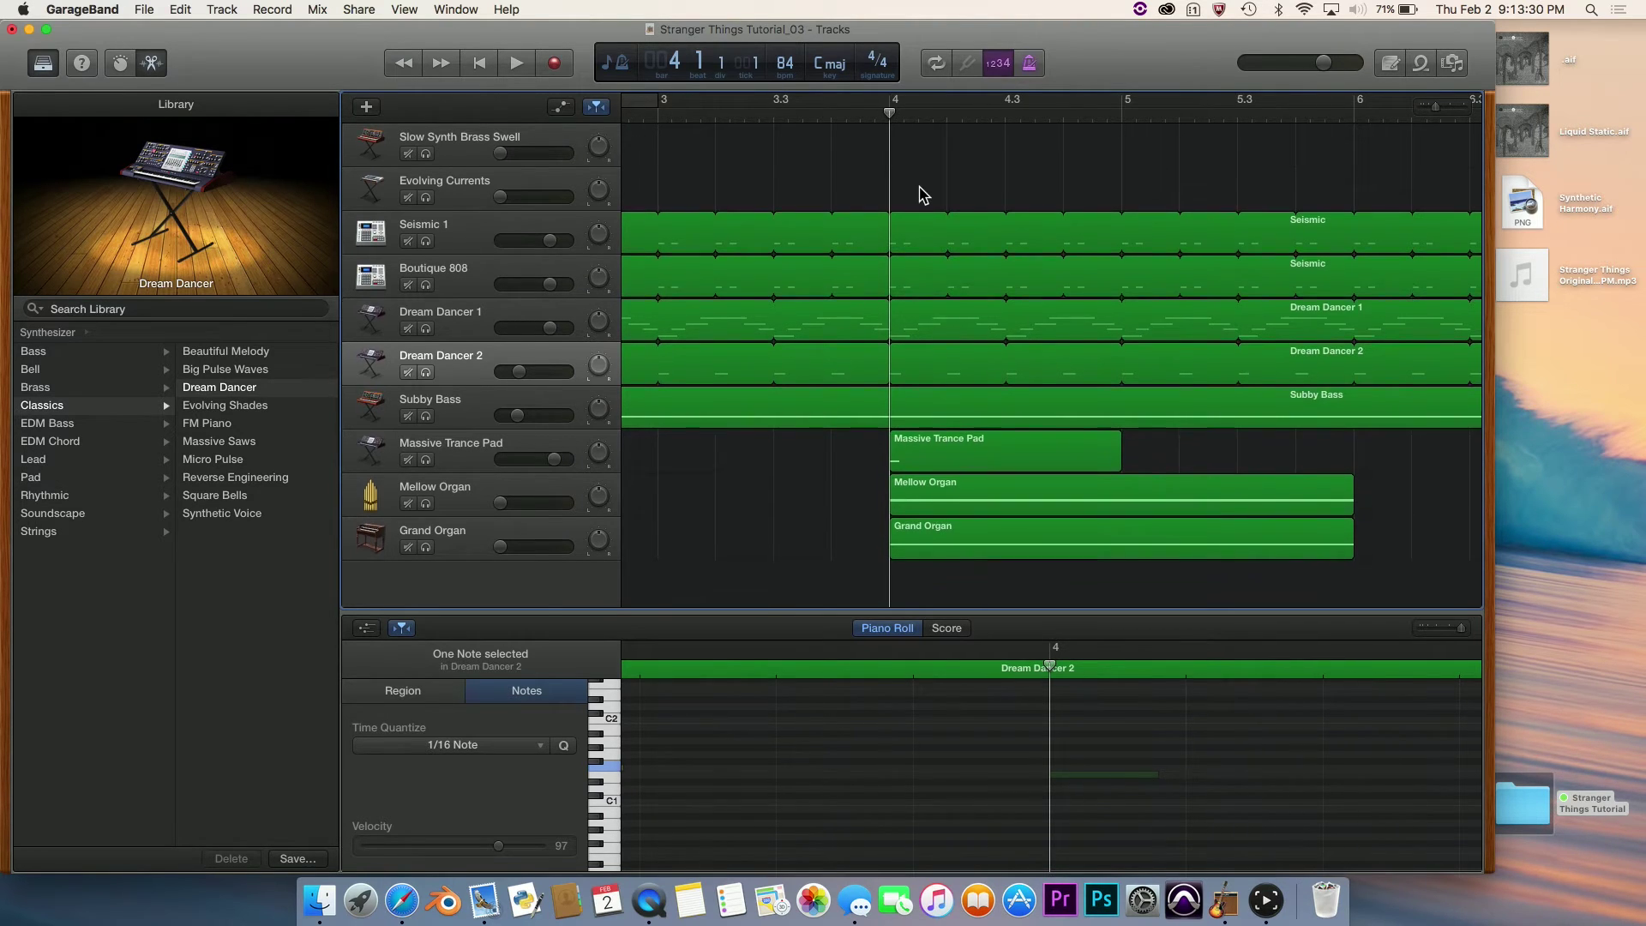
Add a new instrument track below Seismic 1 and assign it the Seismic electronic drum kit from the library.
left_click(457, 250)
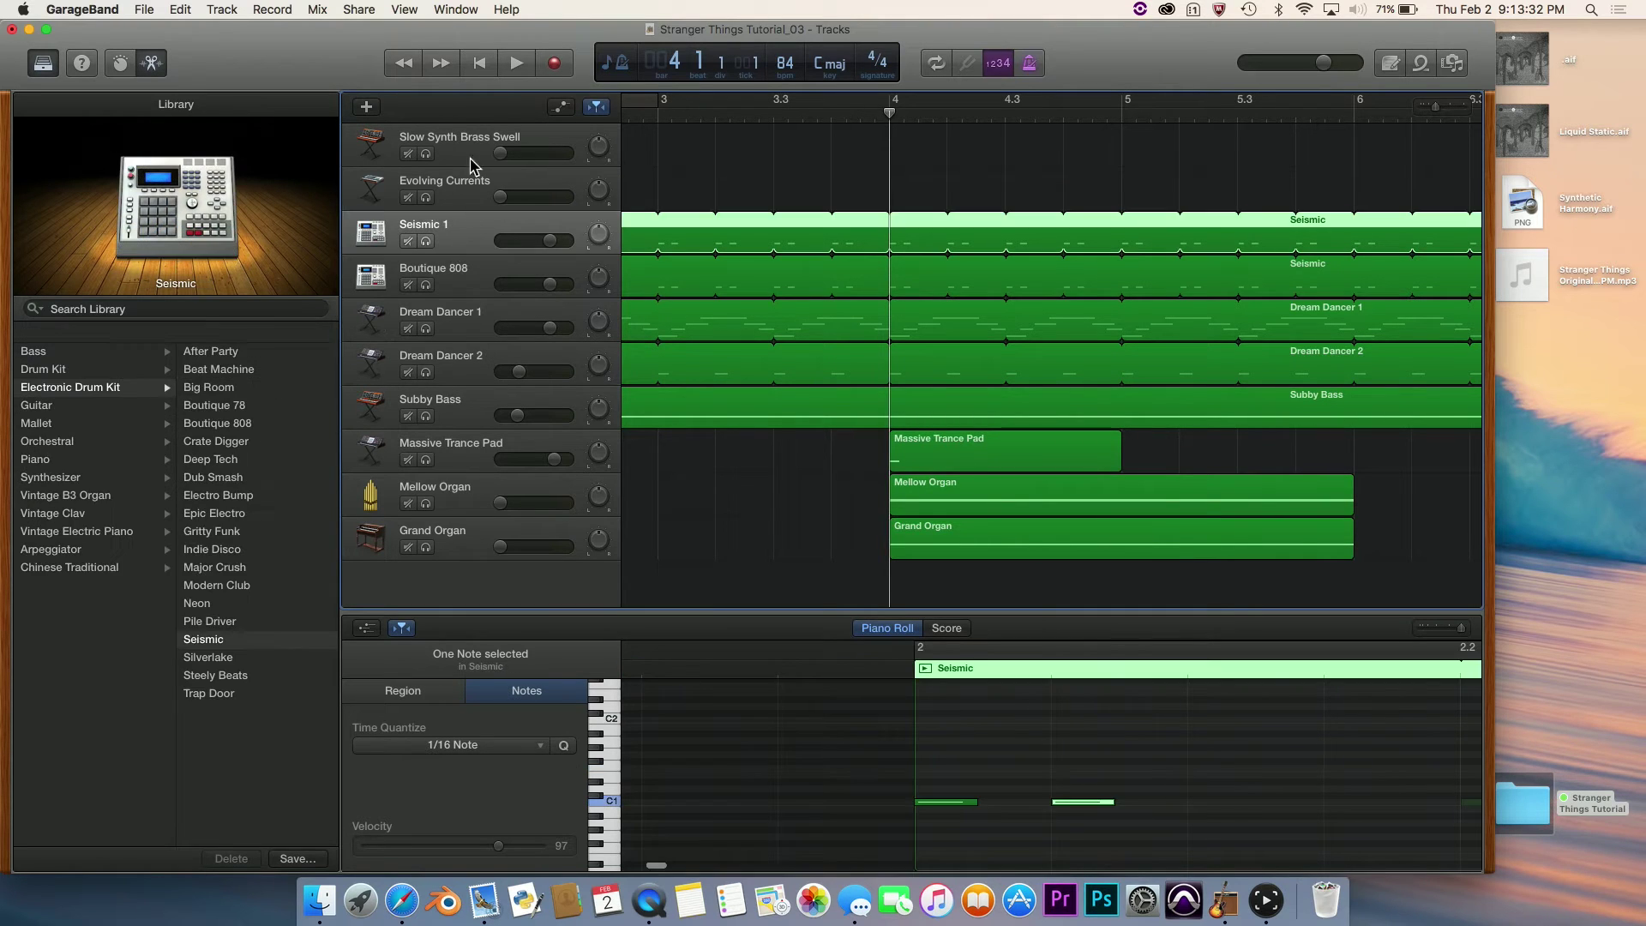
left_click(369, 107)
key("Return")
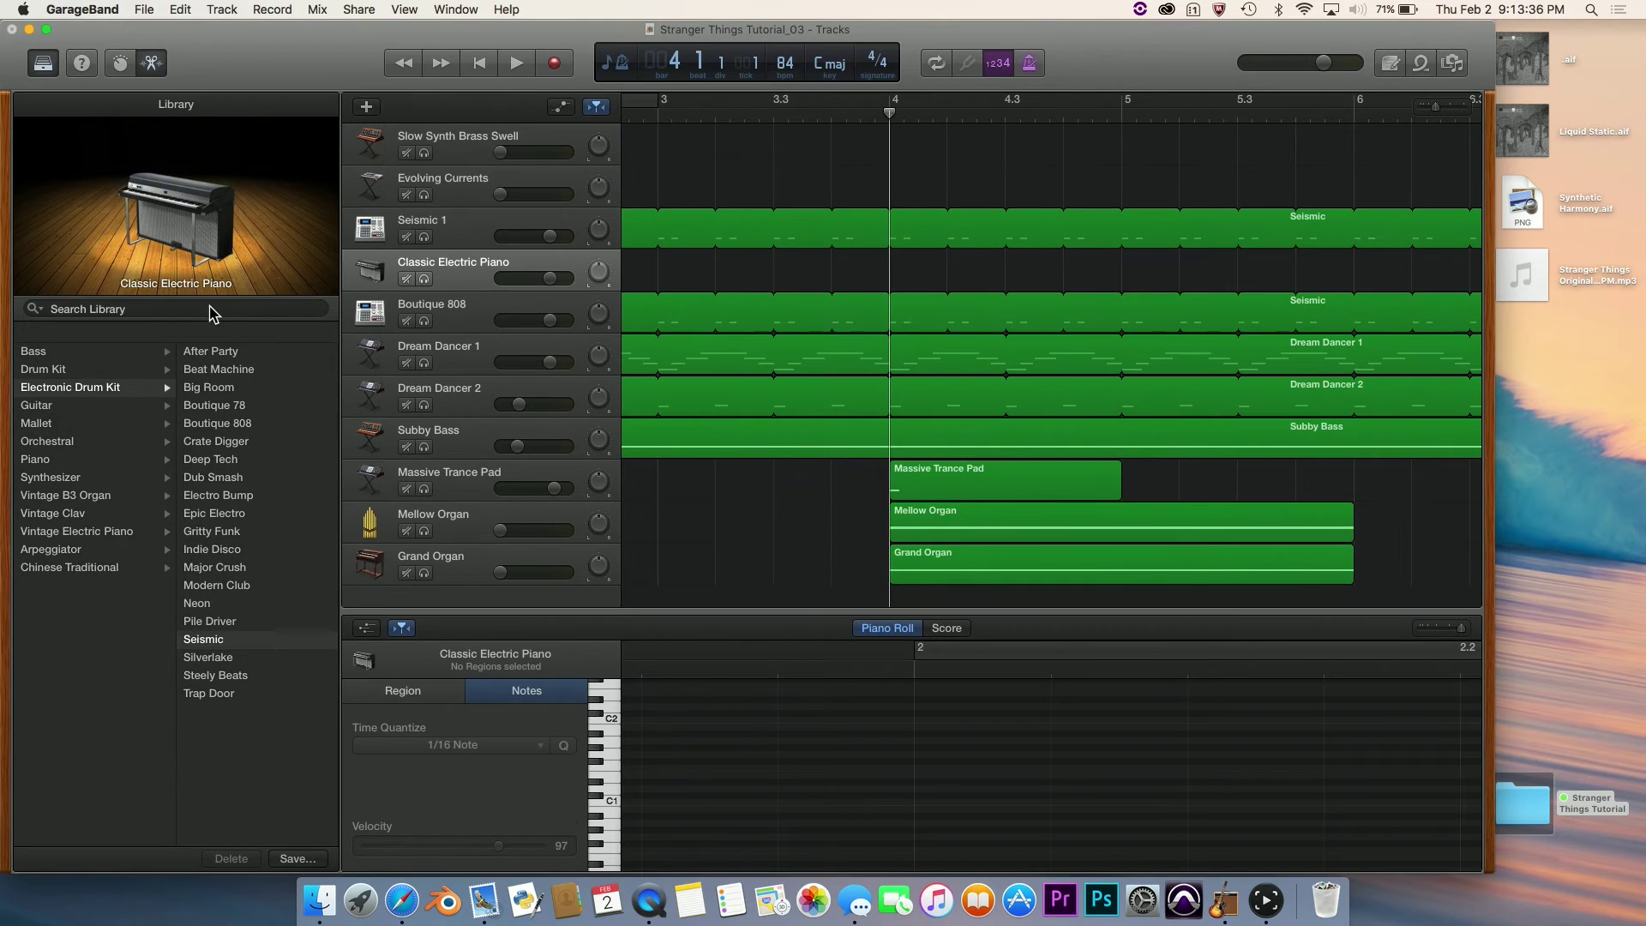
left_click(213, 314)
type("seis")
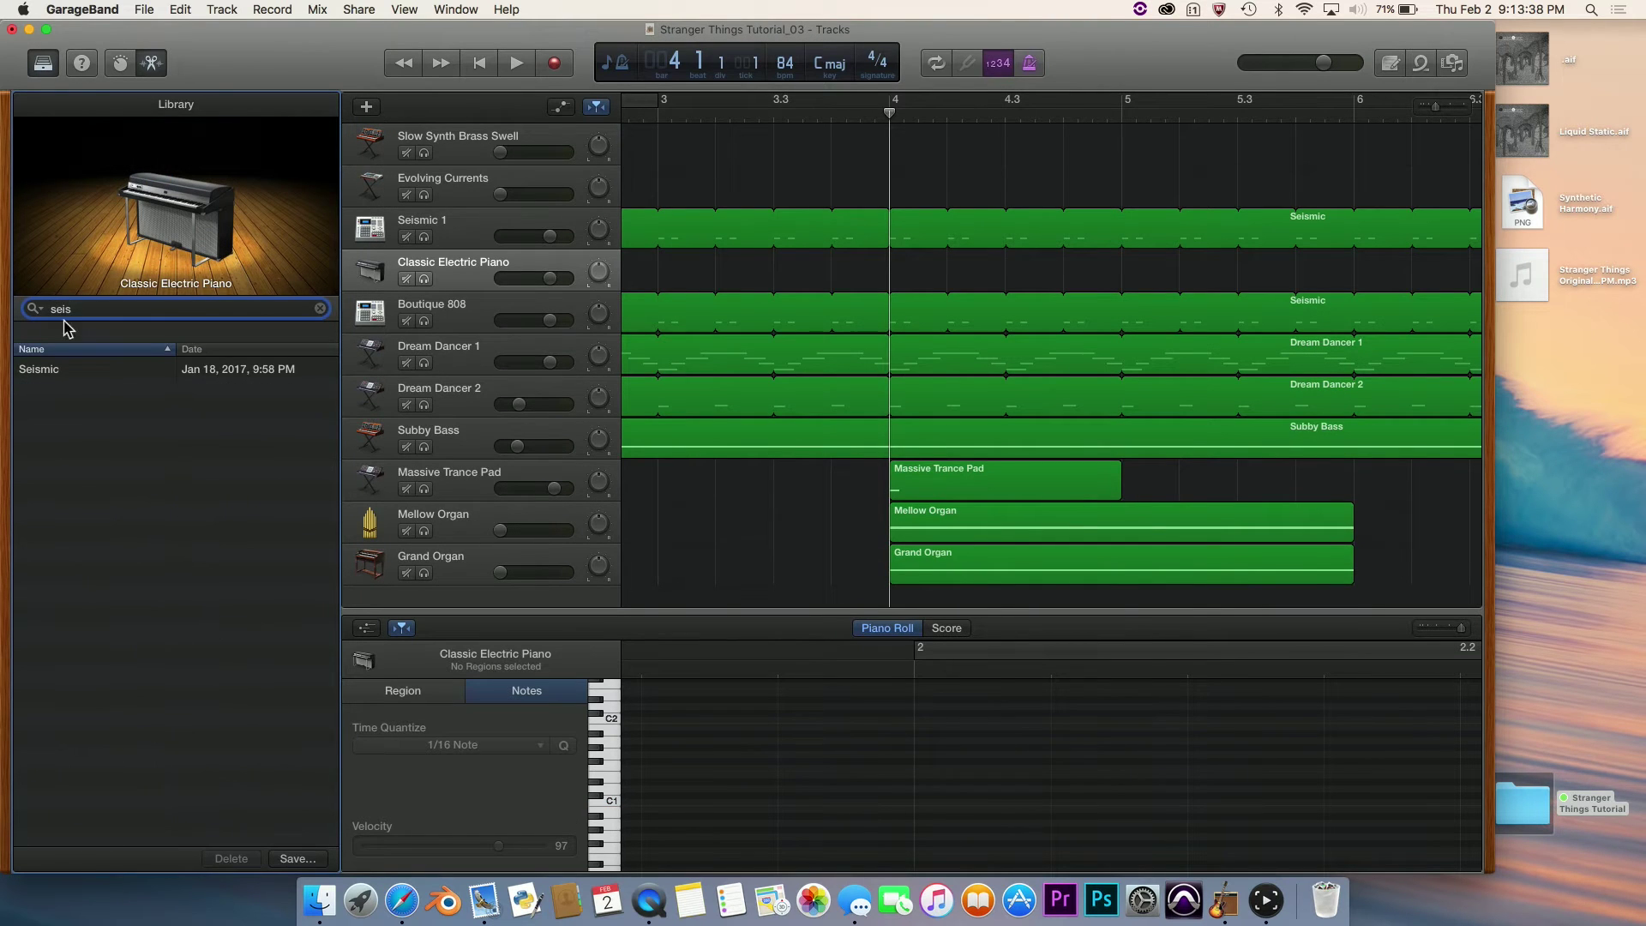
left_click(64, 380)
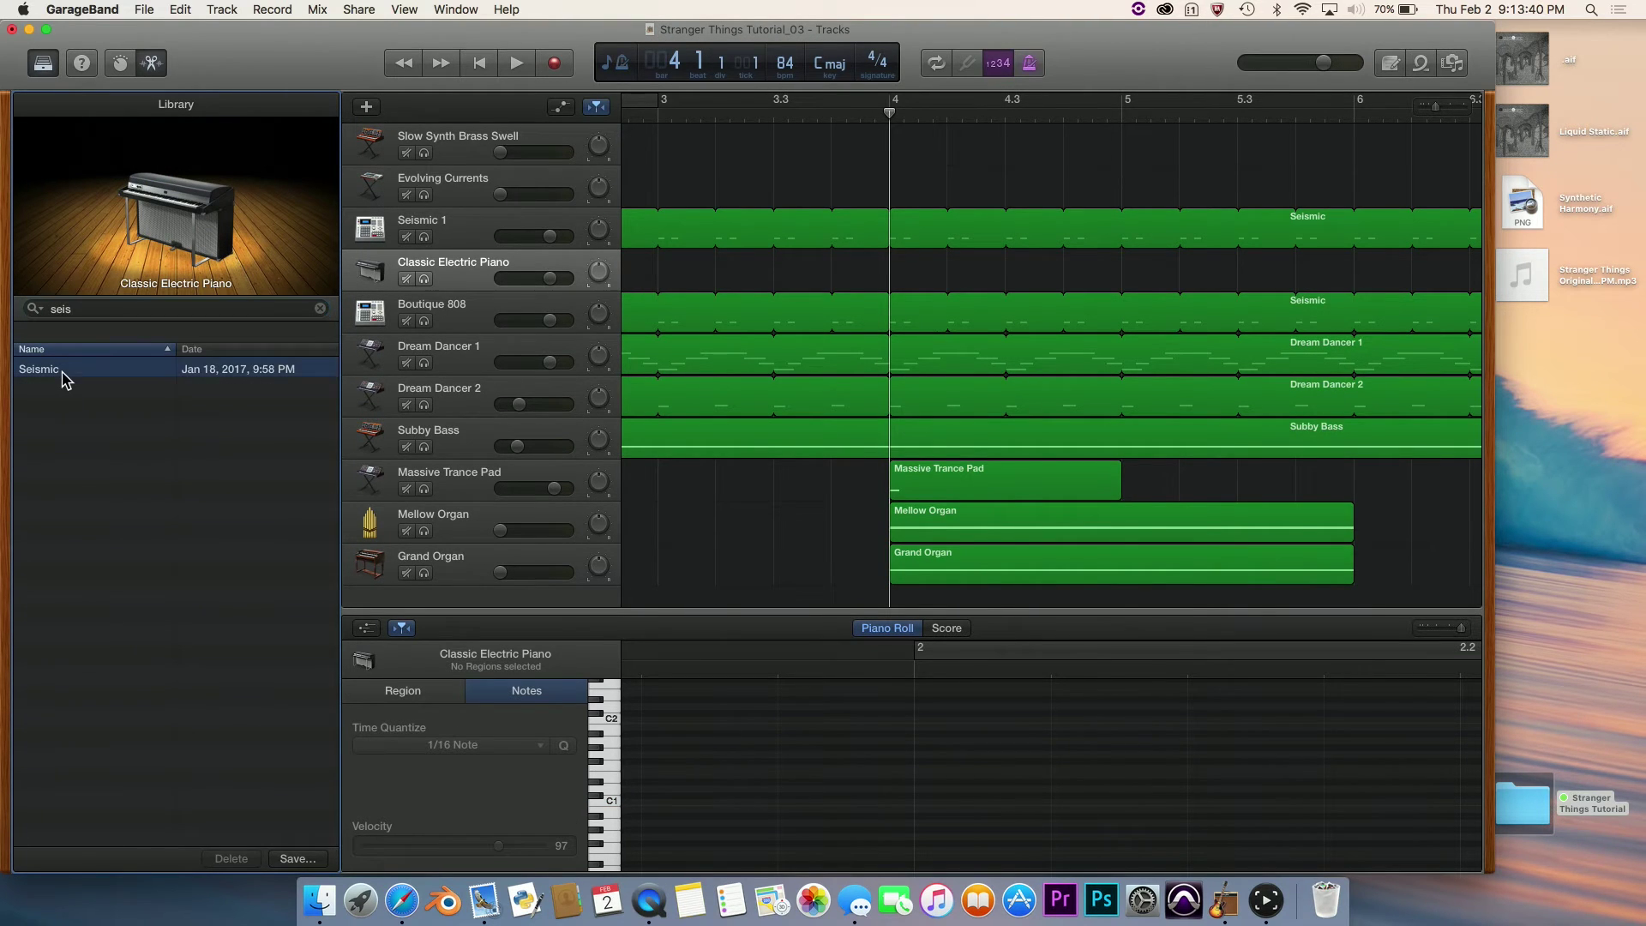
Rename the new Seismic track as Seismic 2.
double_click(426, 264)
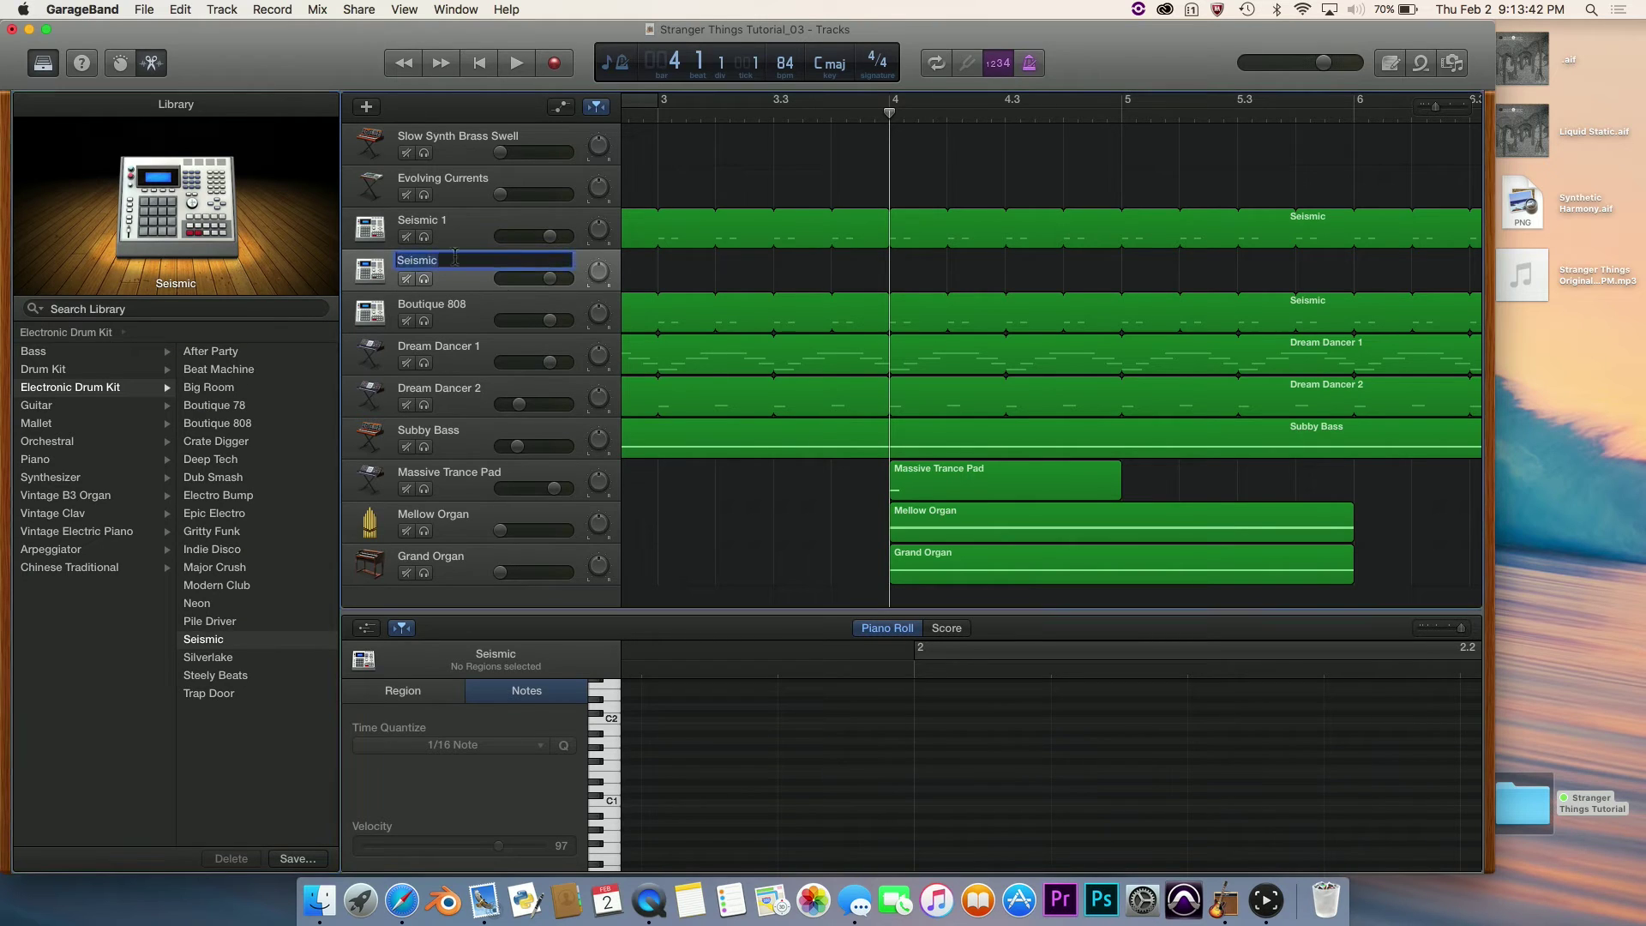
key("Right")
type("2")
key("Return")
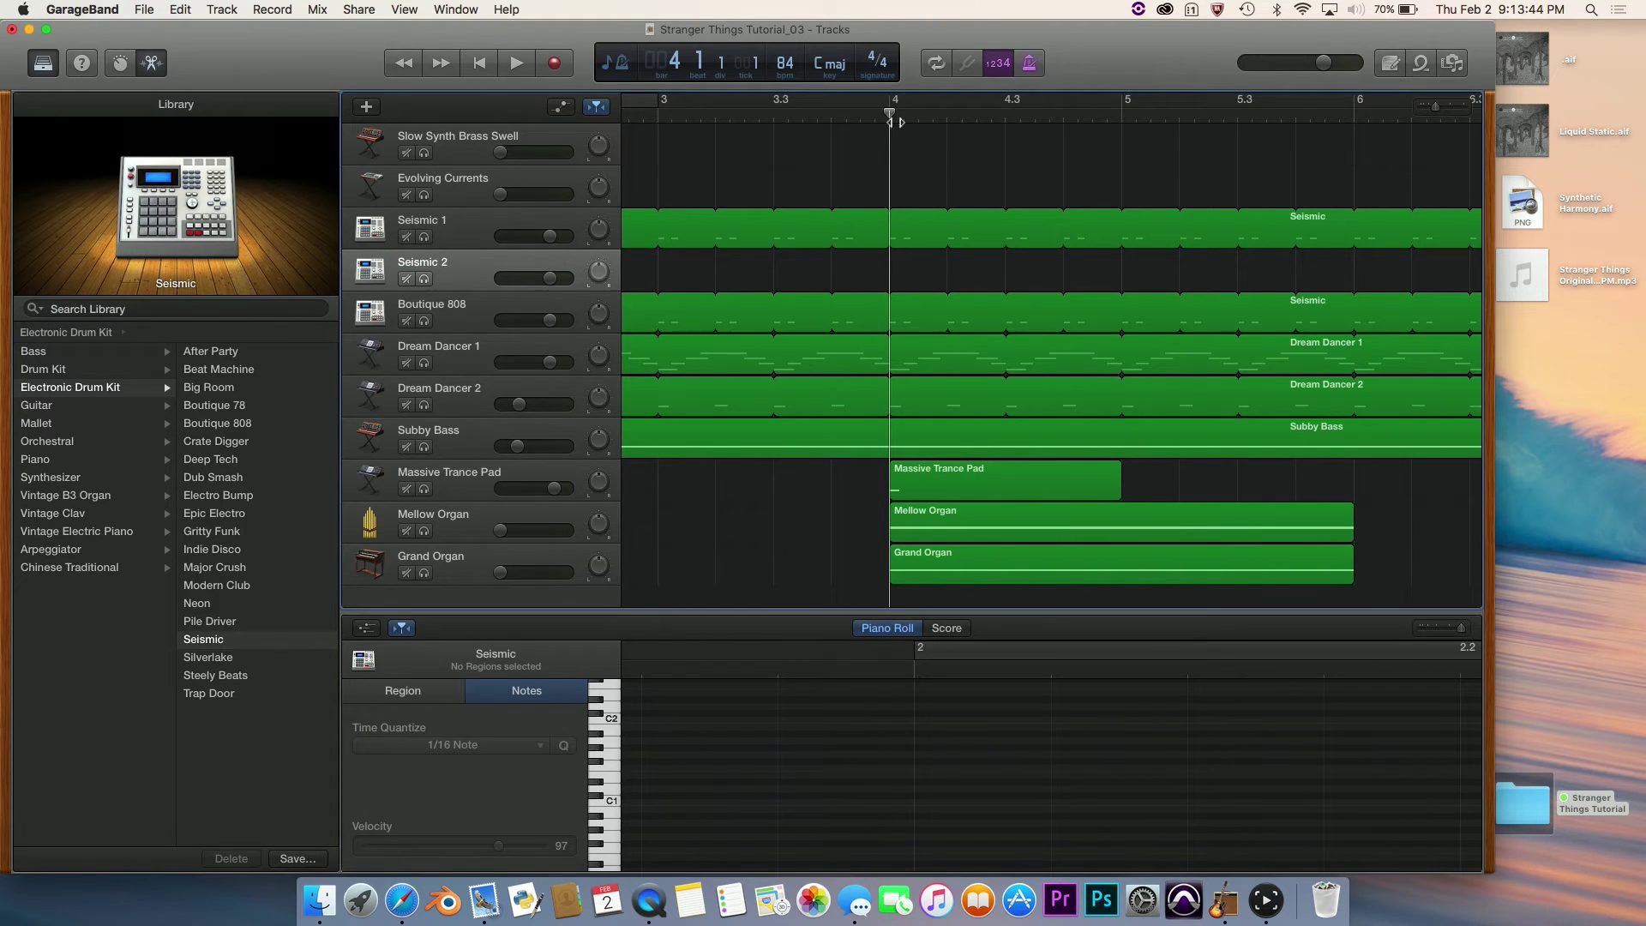
Show Musical Typing for Seismic 2, lower its octave to C2 and audition the G note.
key("super+k")
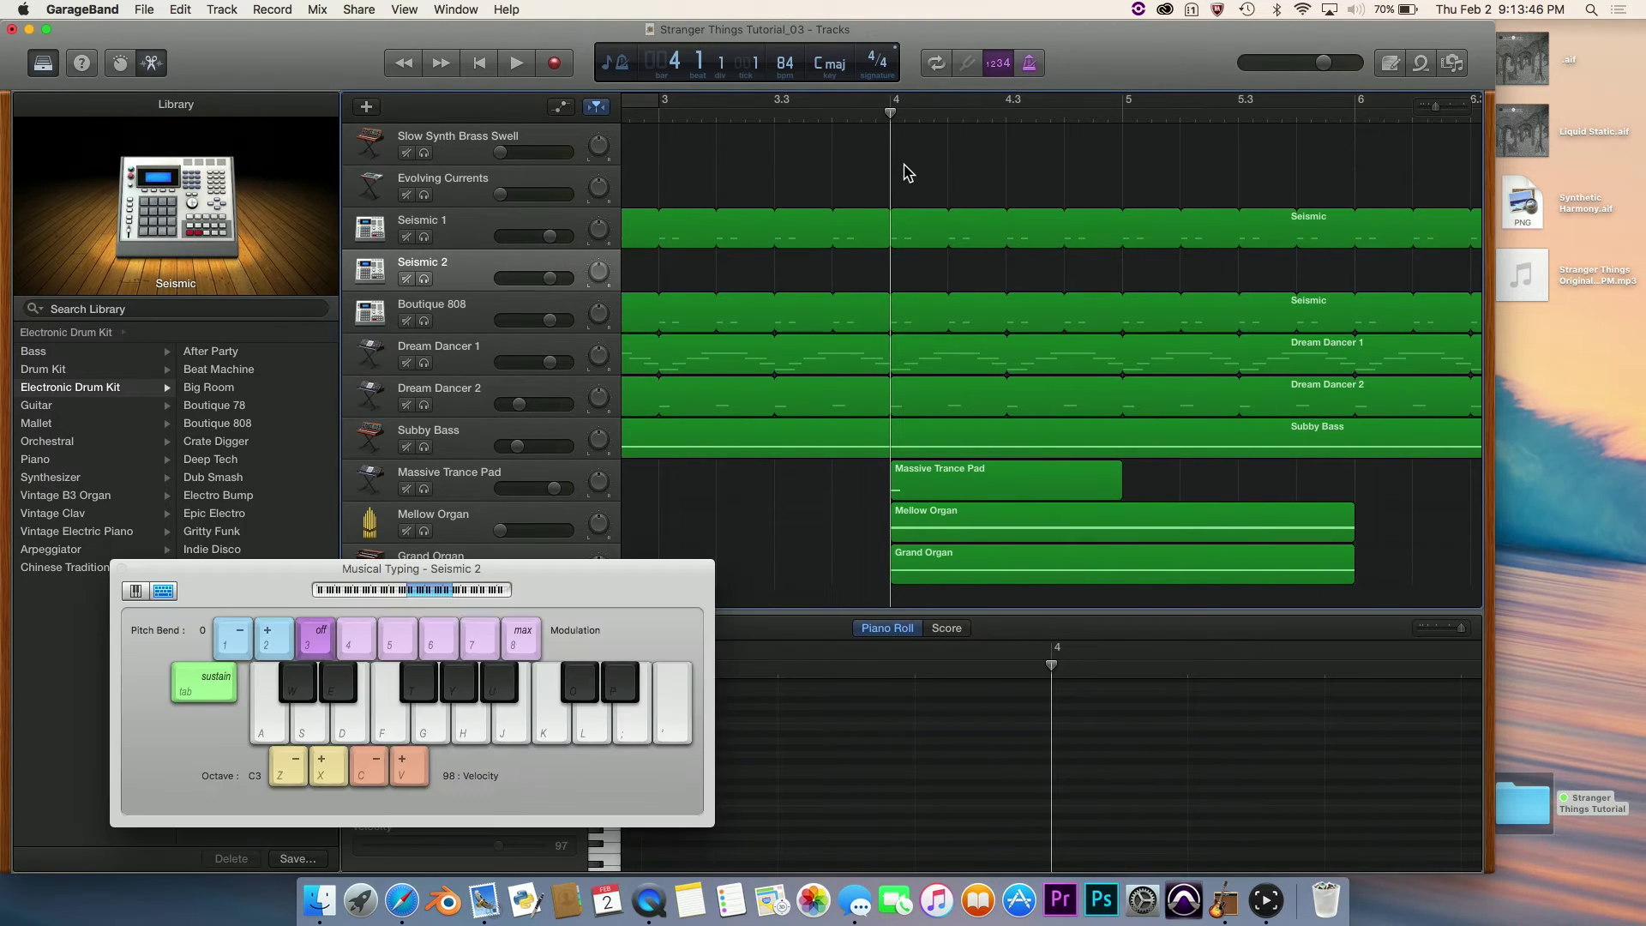
key("z")
left_click_drag(264, 592, 838, 207)
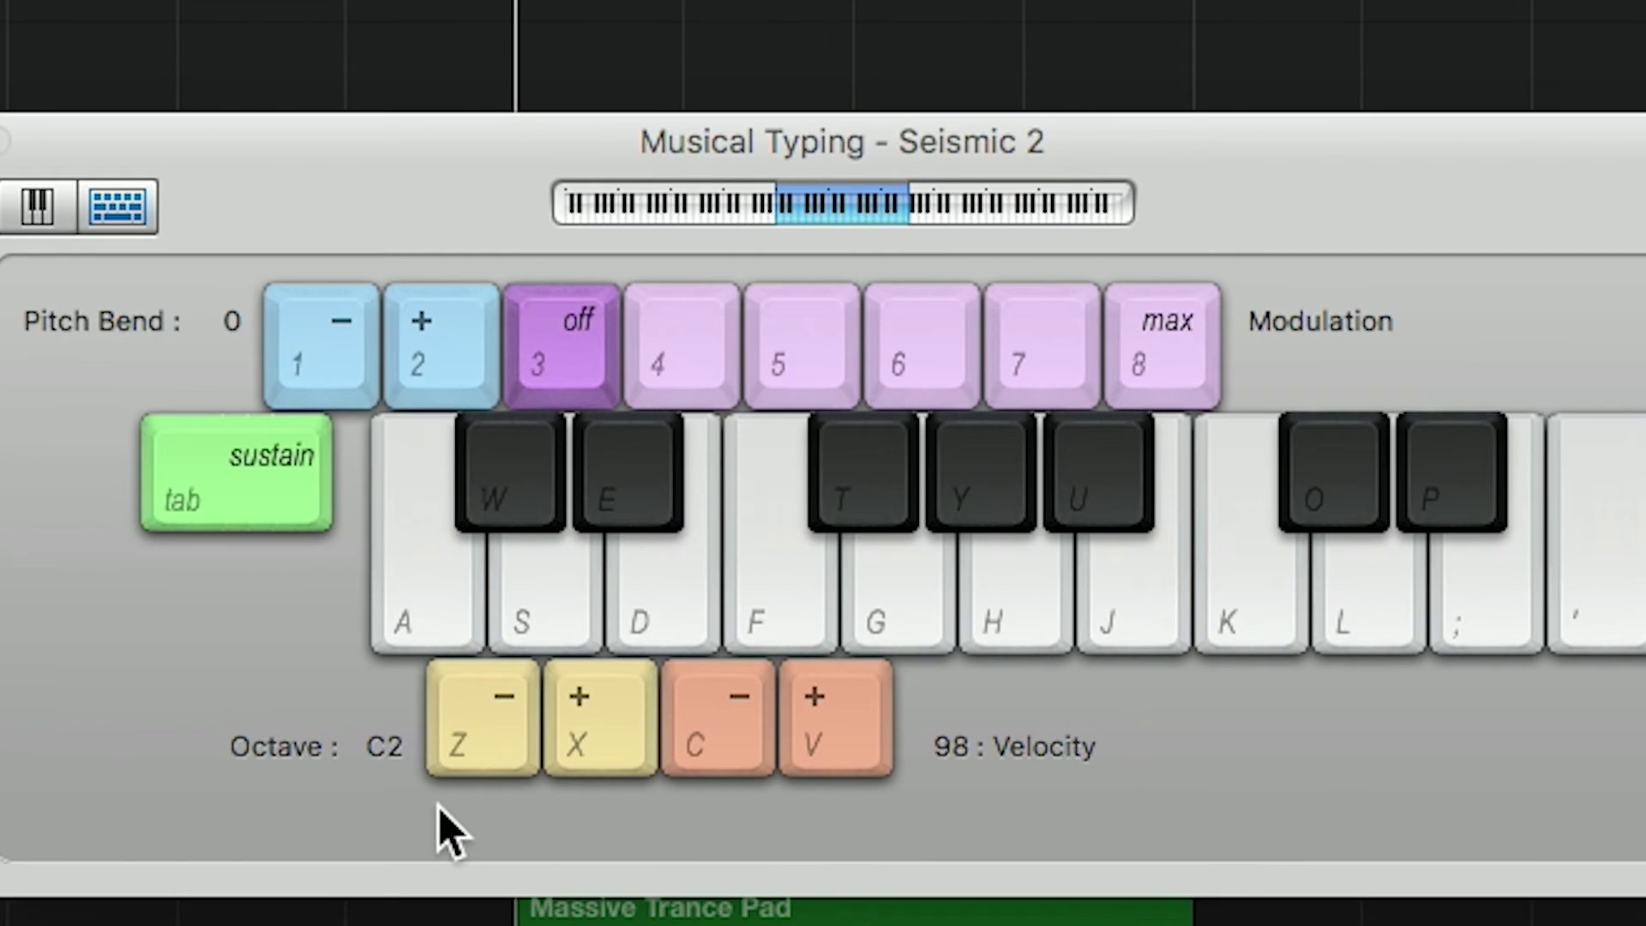
key("g")
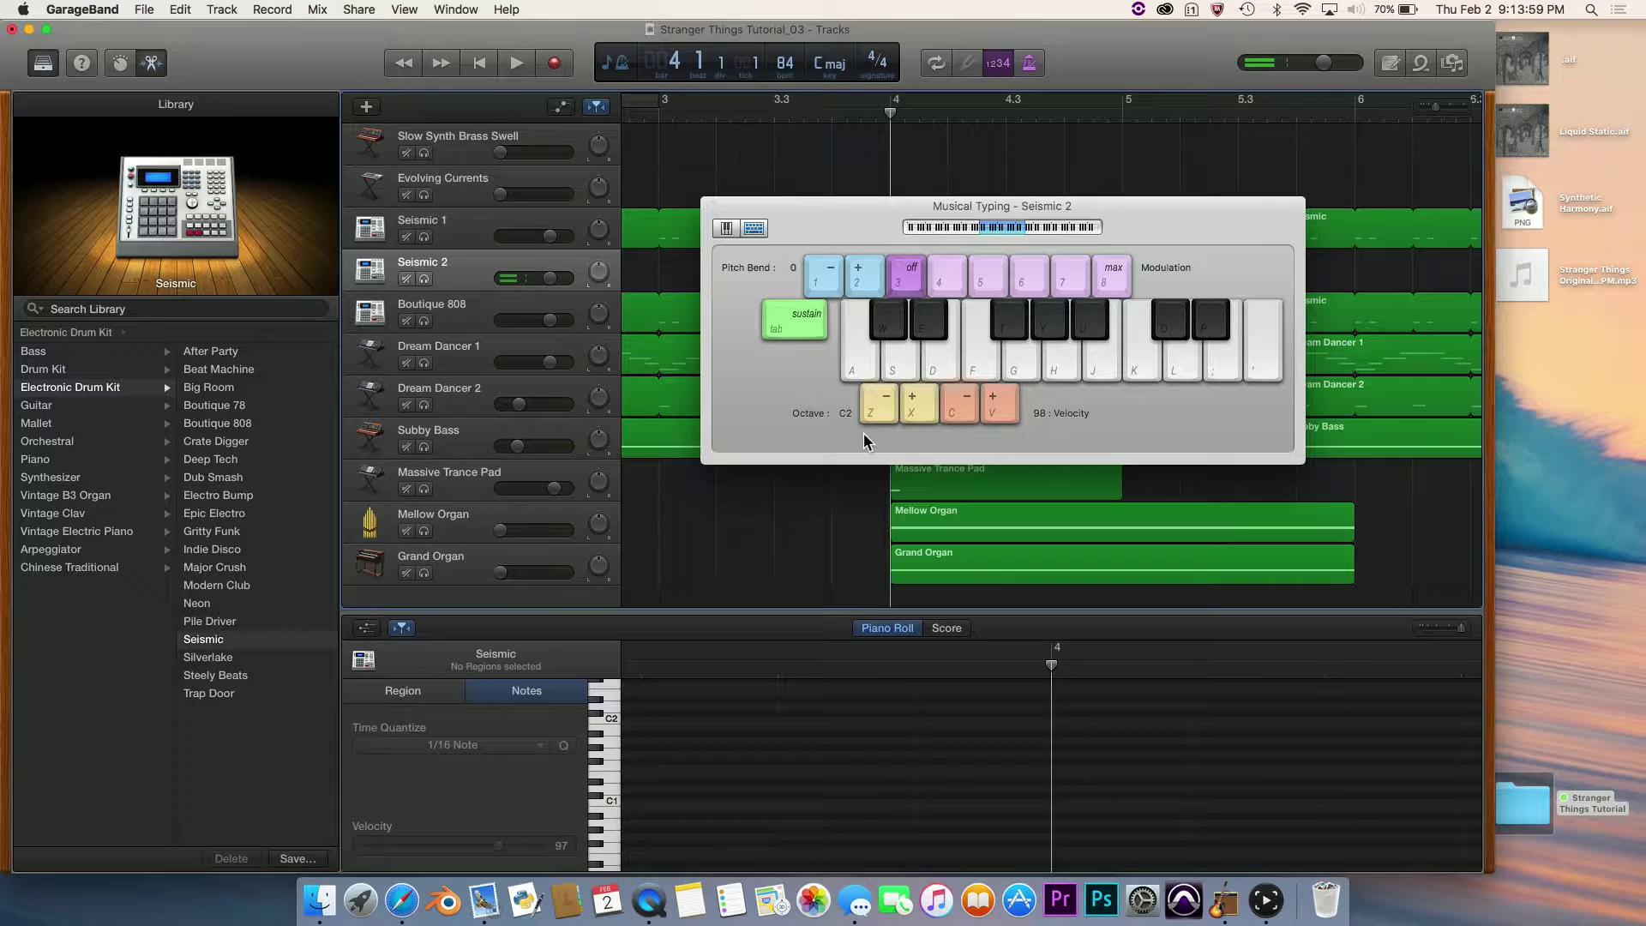
key("g")
left_click_drag(848, 234, 804, 560)
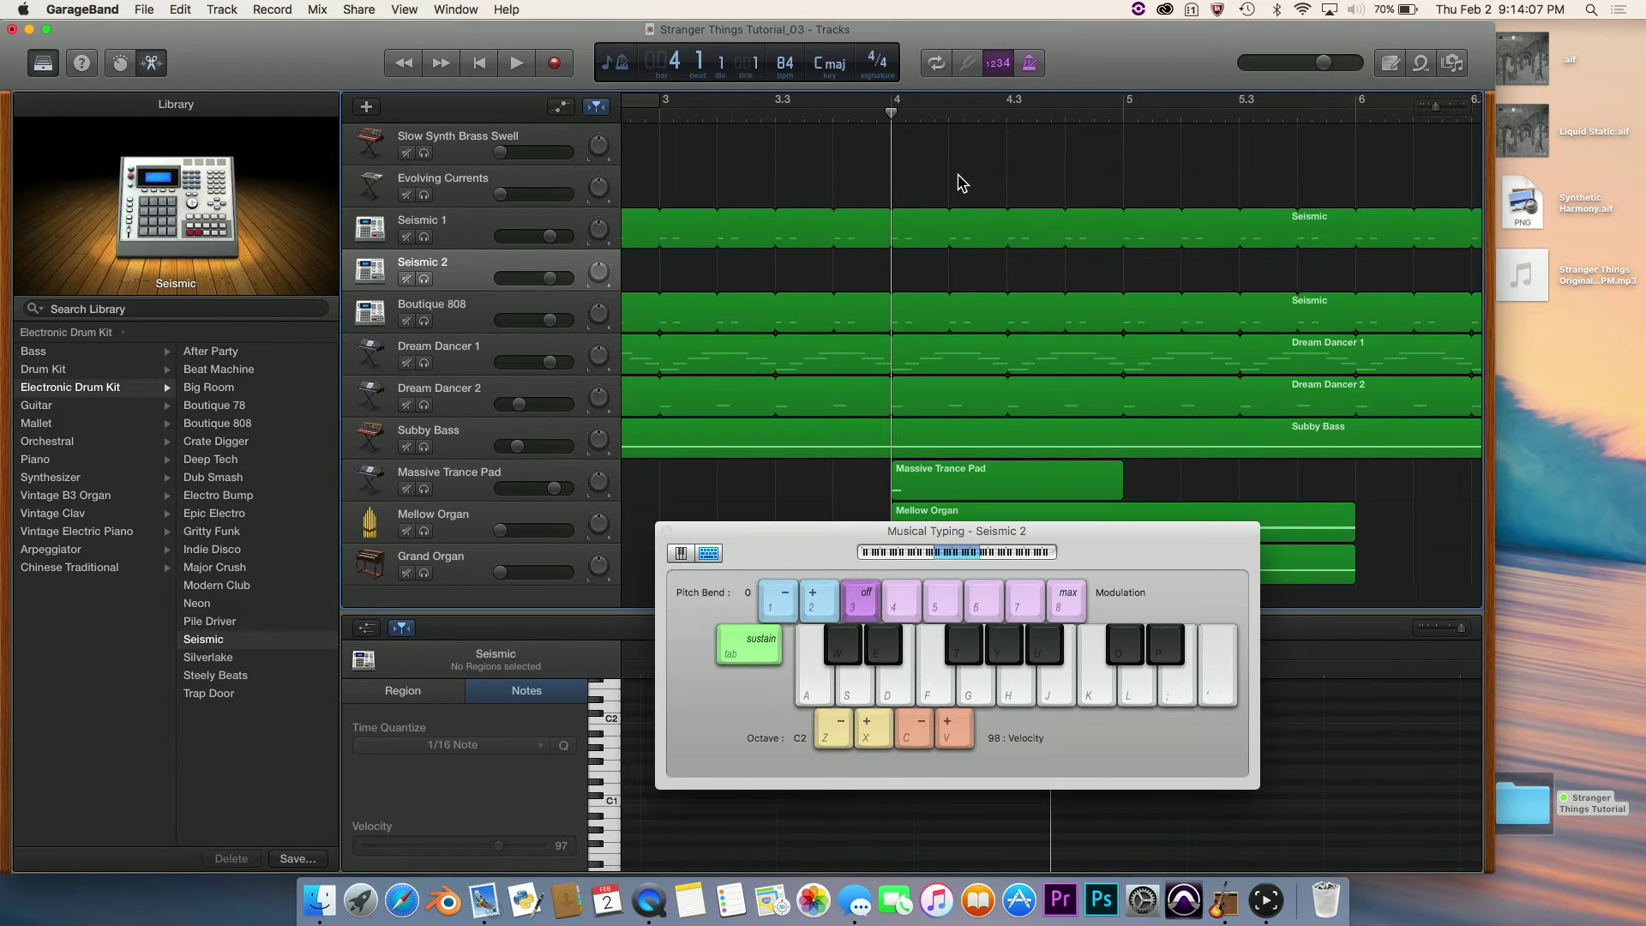
Record a sustained G on Seismic 2 from bar 4 to bar 5 and close Musical Typing.
key("space")
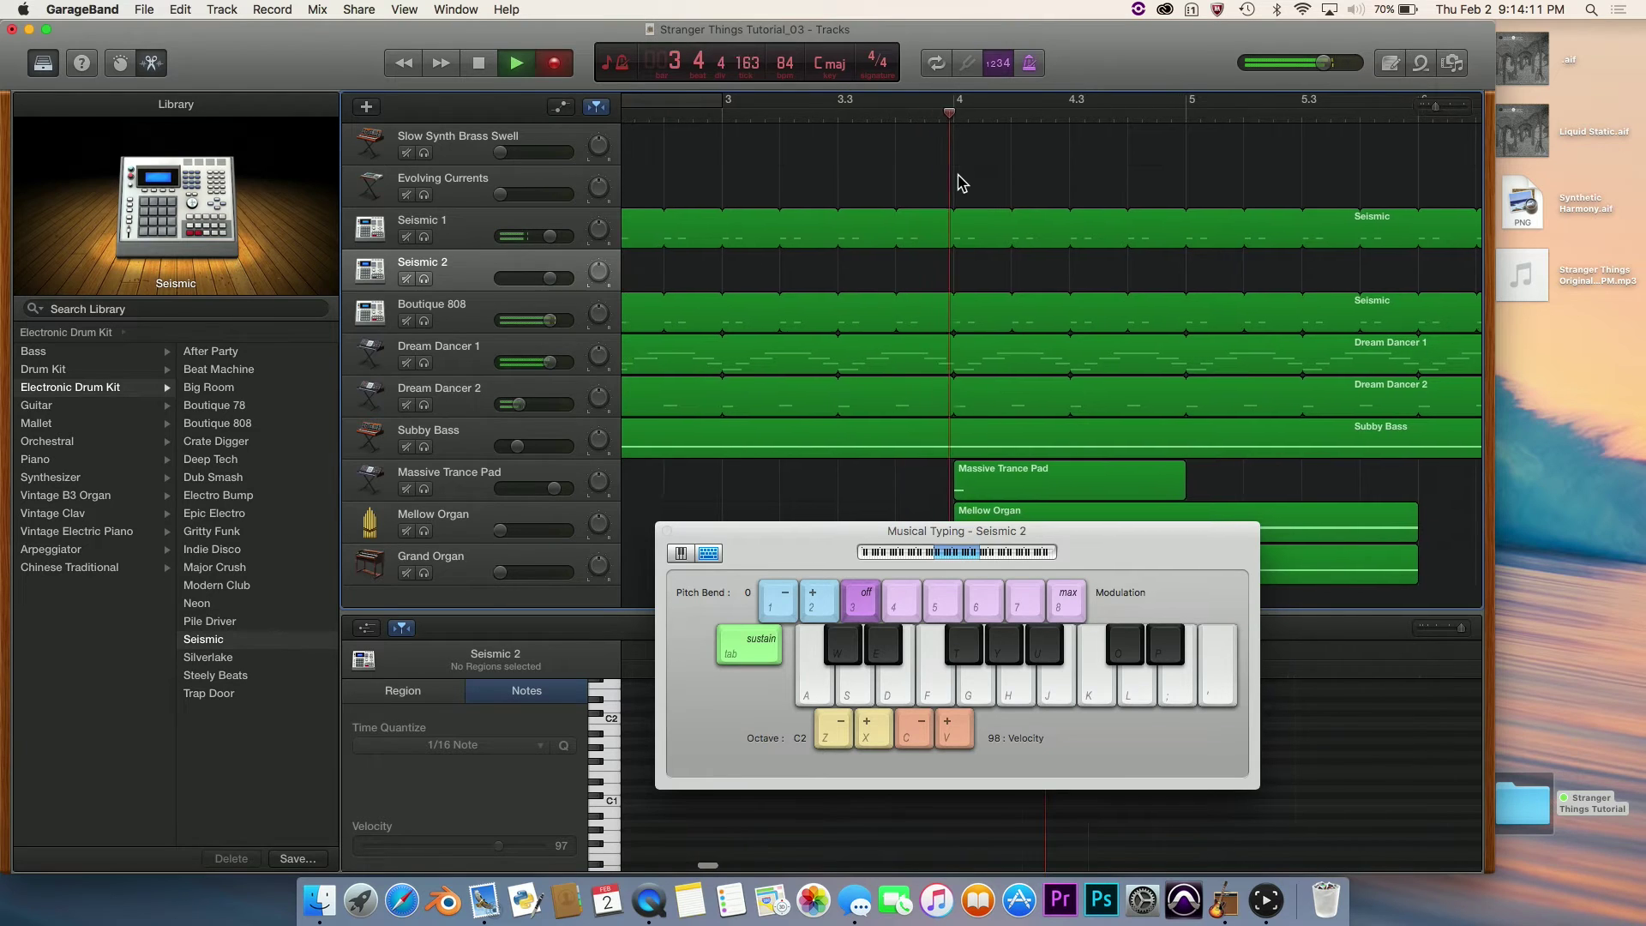
key("g")
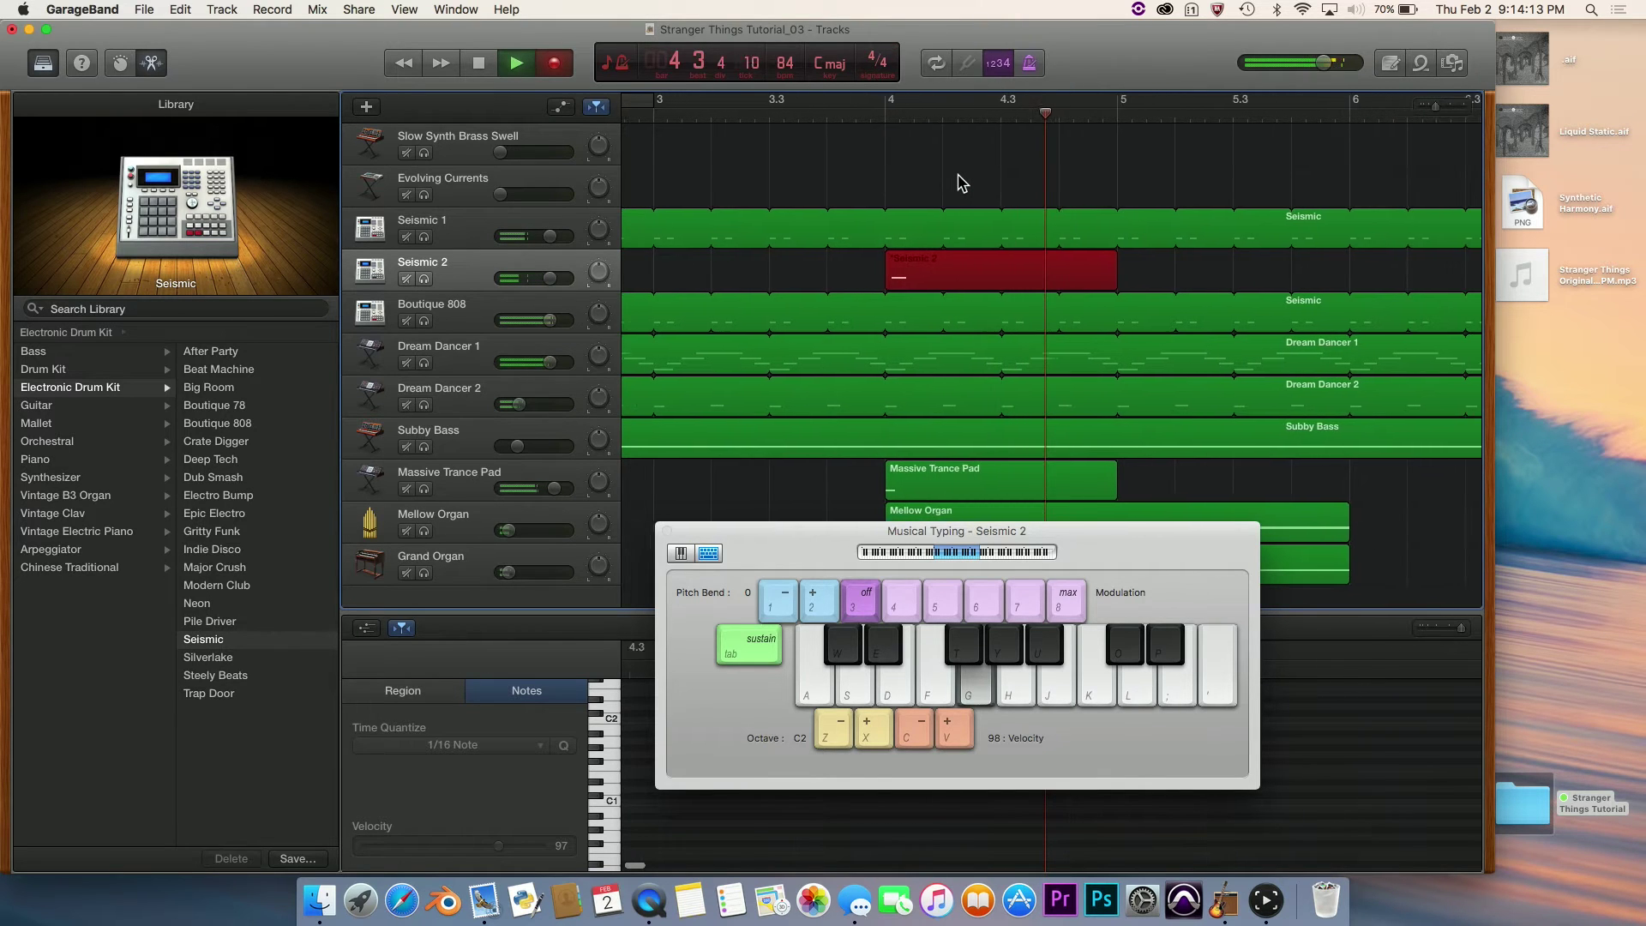
key("space")
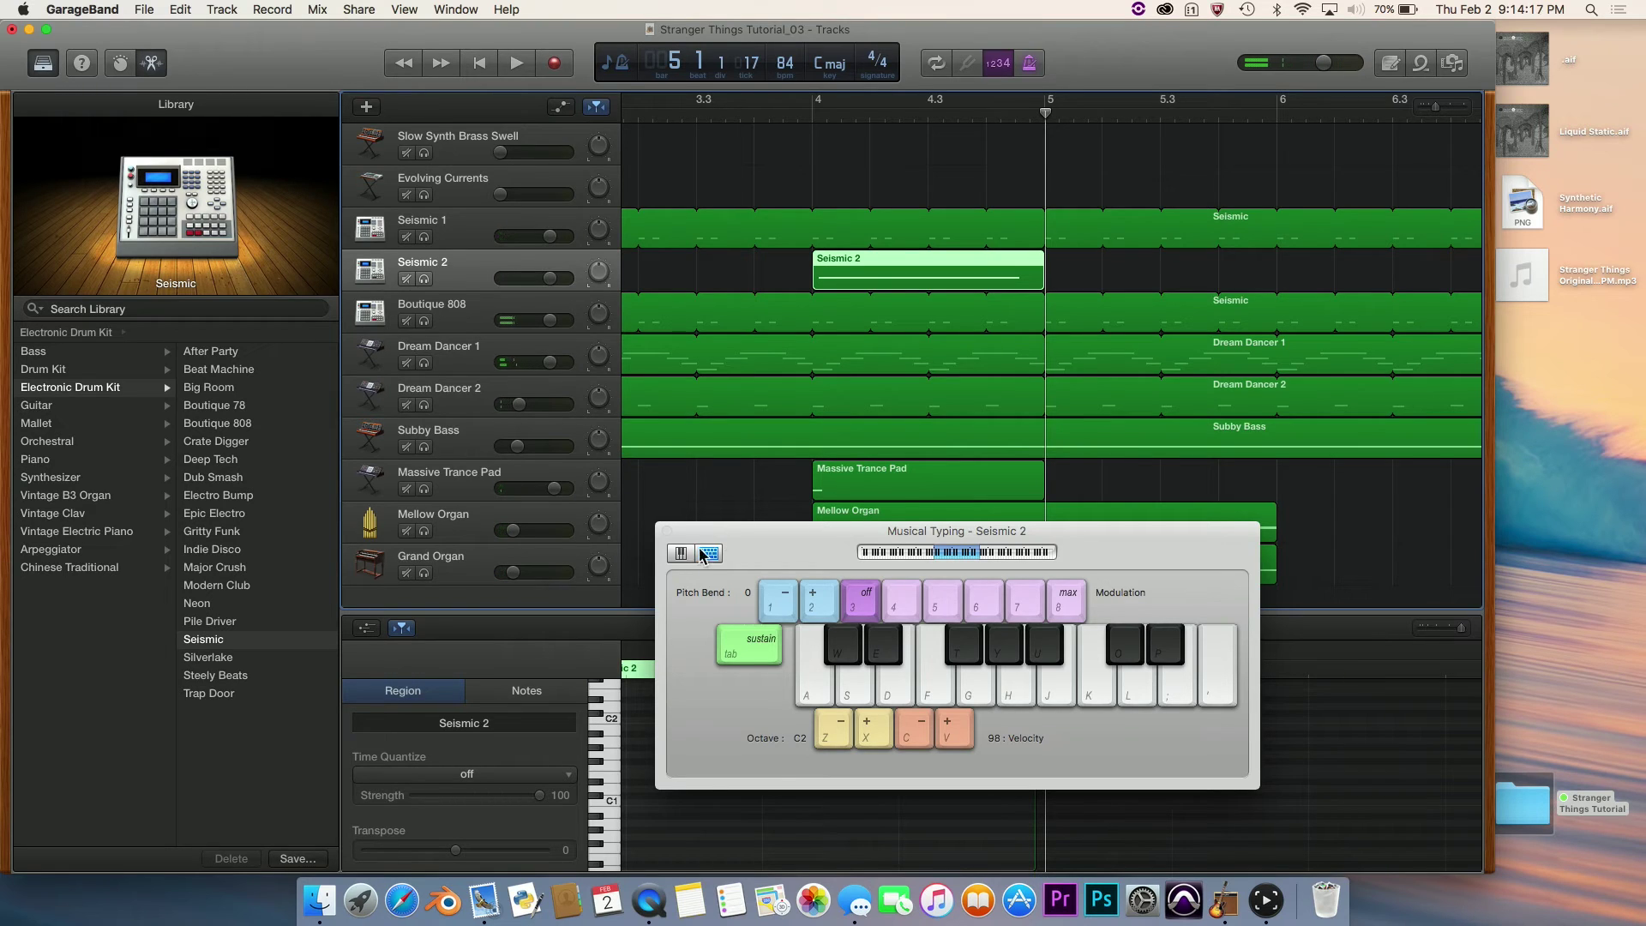
left_click(666, 531)
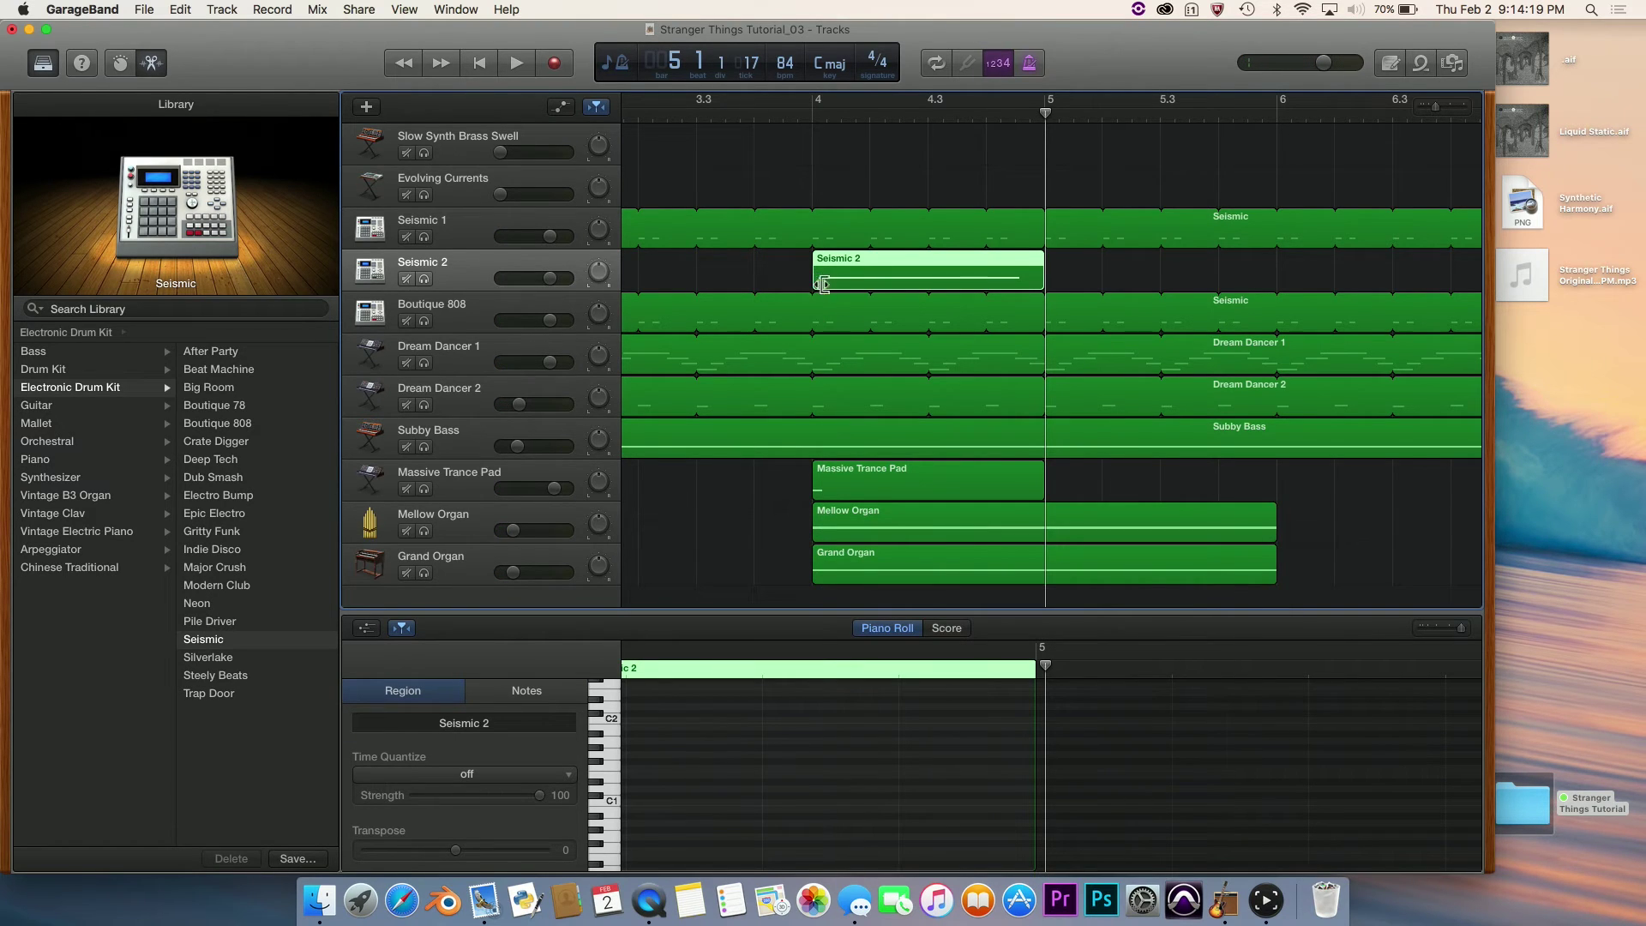
Move the recorded Seismic 2 note so that it starts exactly at the beginning of bar 4.
scroll(723, 827, "left", 15)
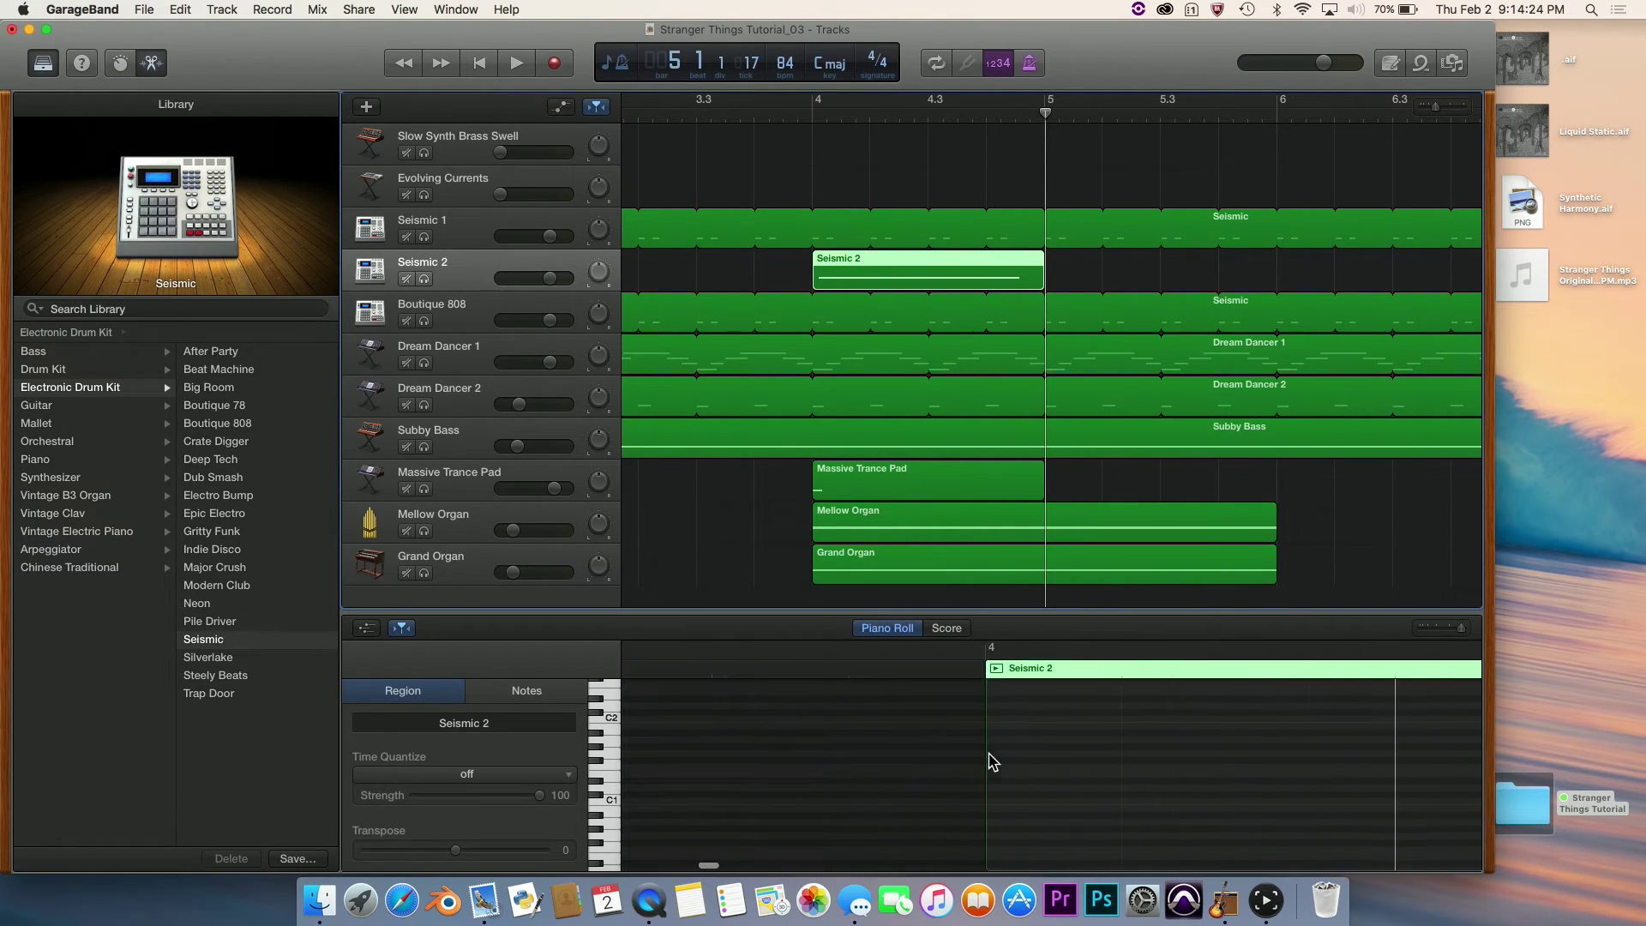
left_click(885, 180)
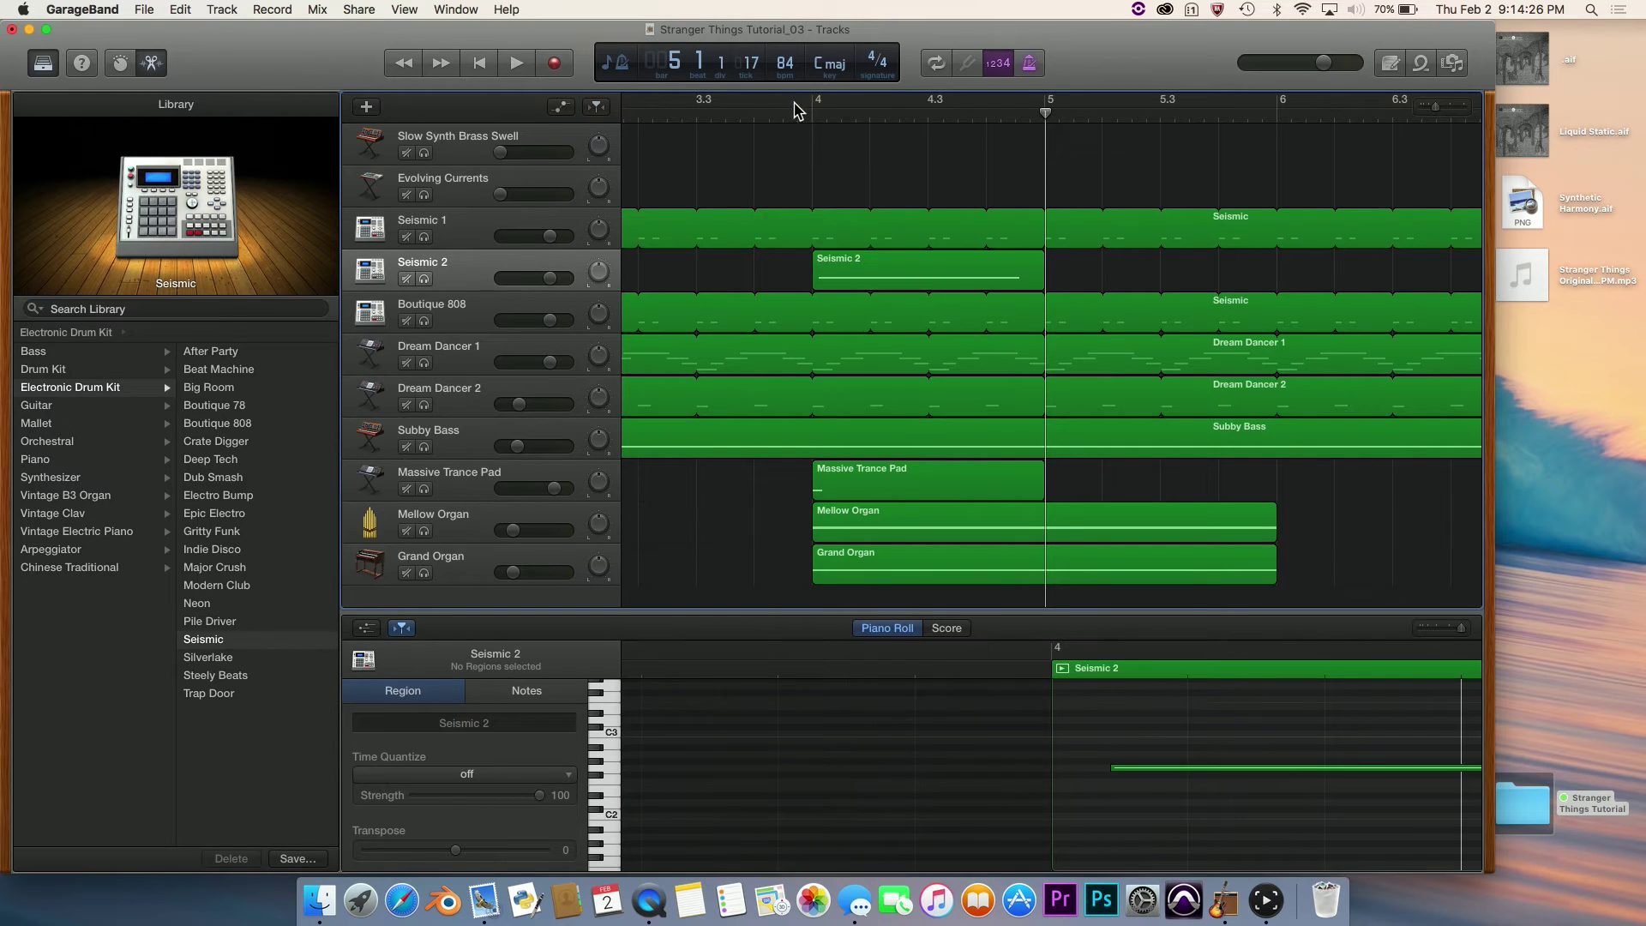
left_click(811, 109)
left_click(867, 289)
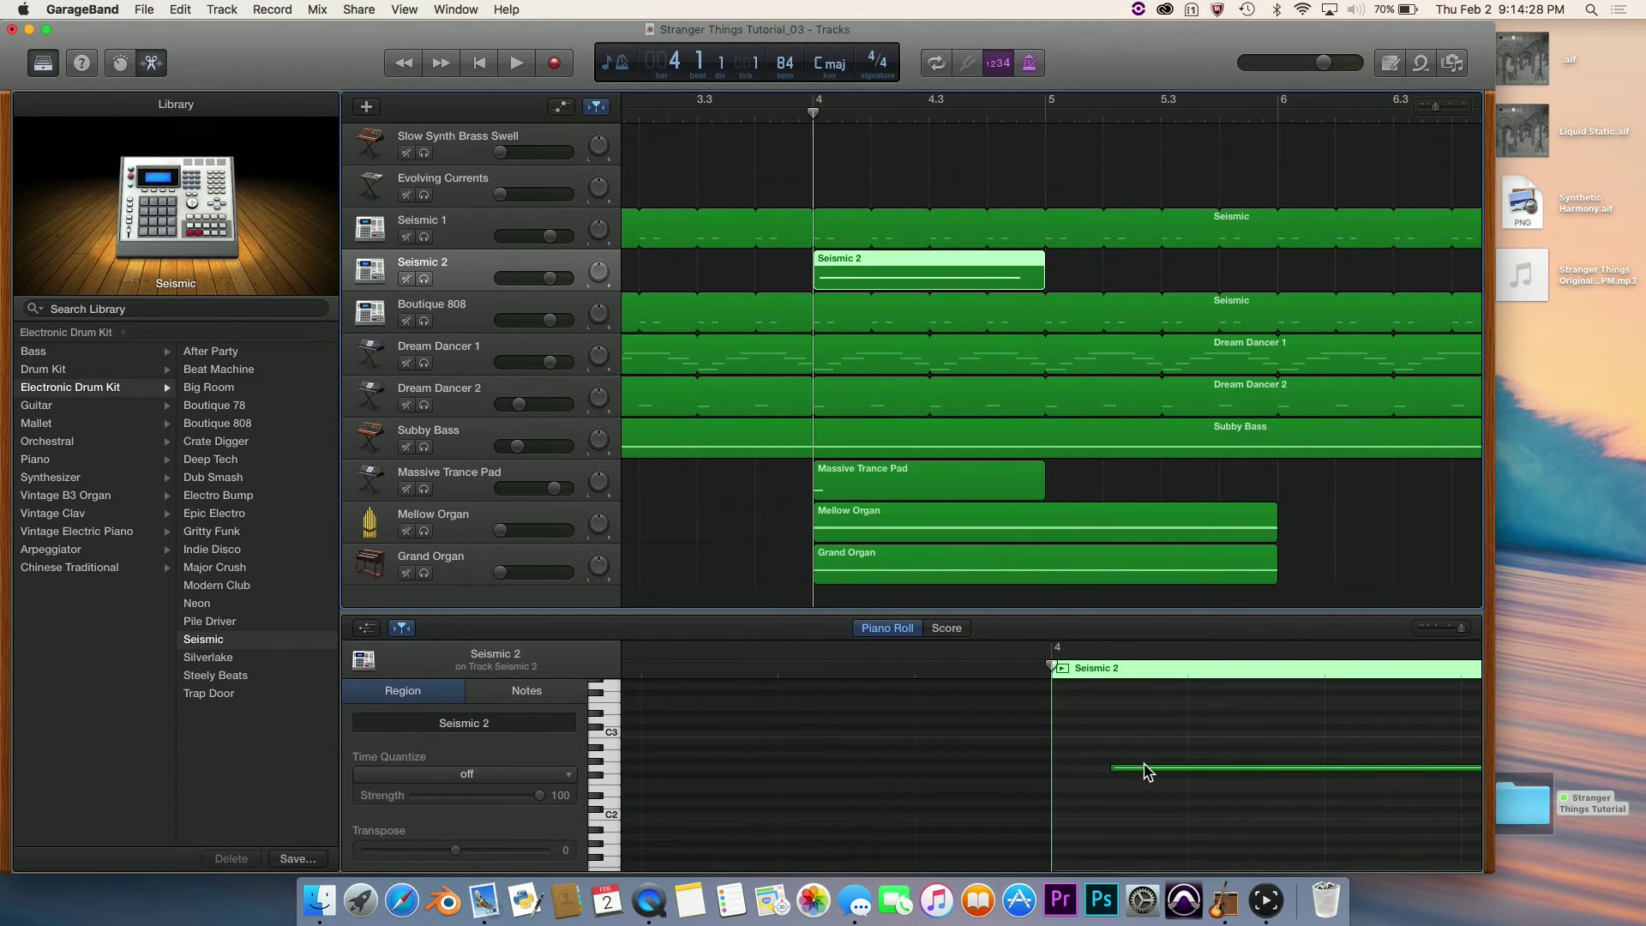
left_click_drag(1147, 771, 1086, 770)
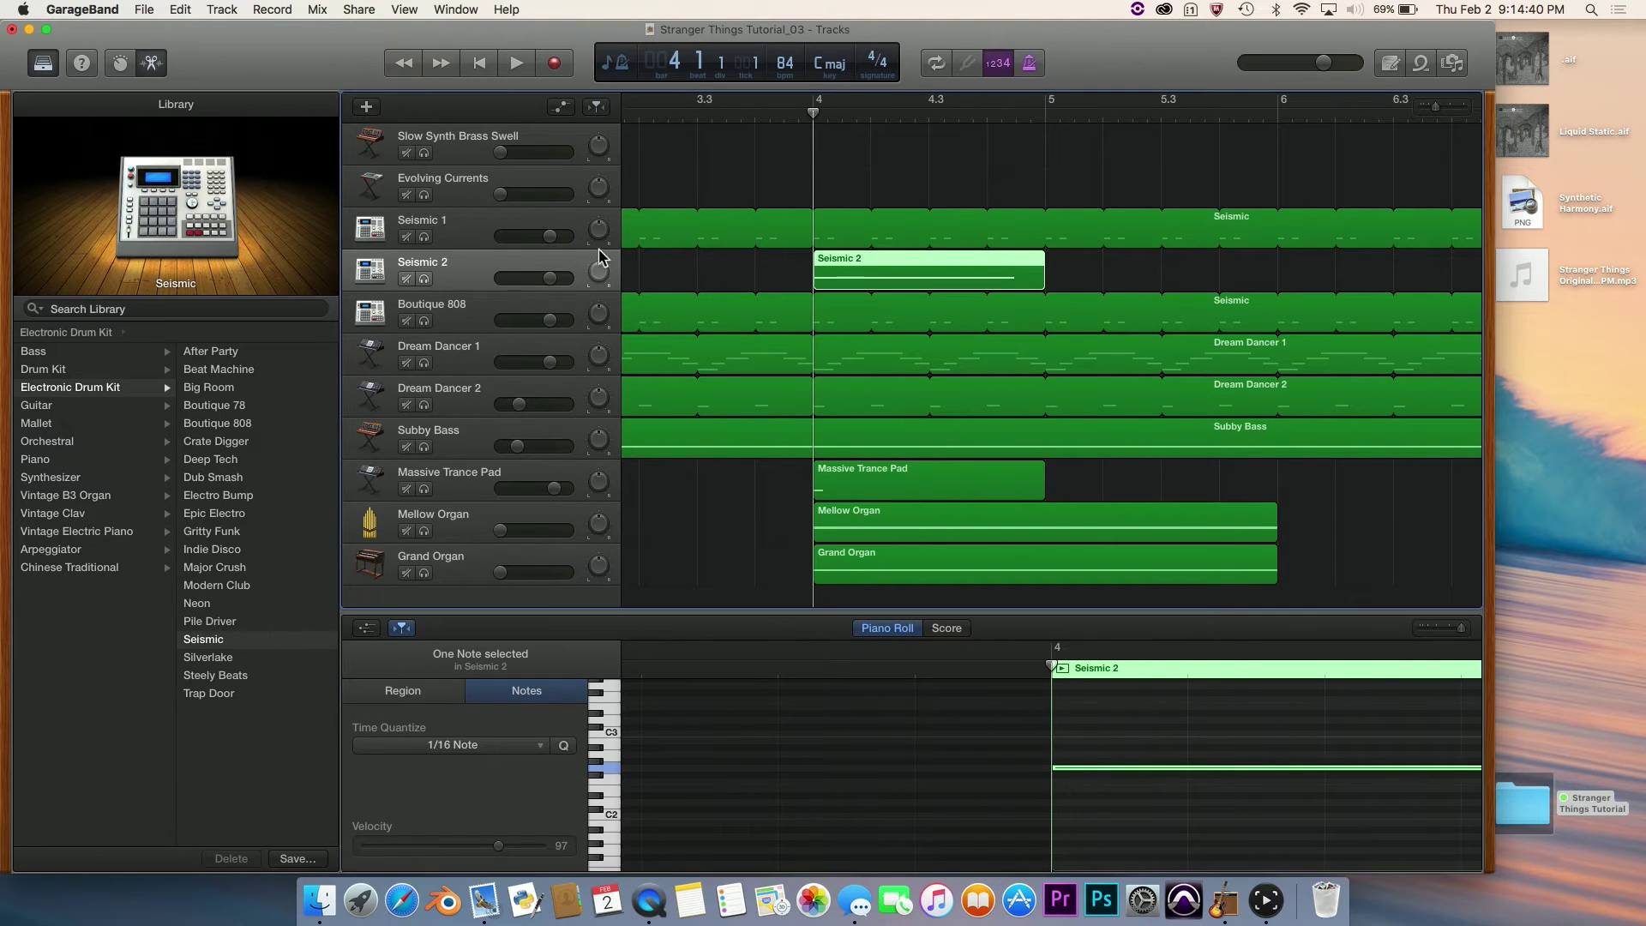
left_click(704, 174)
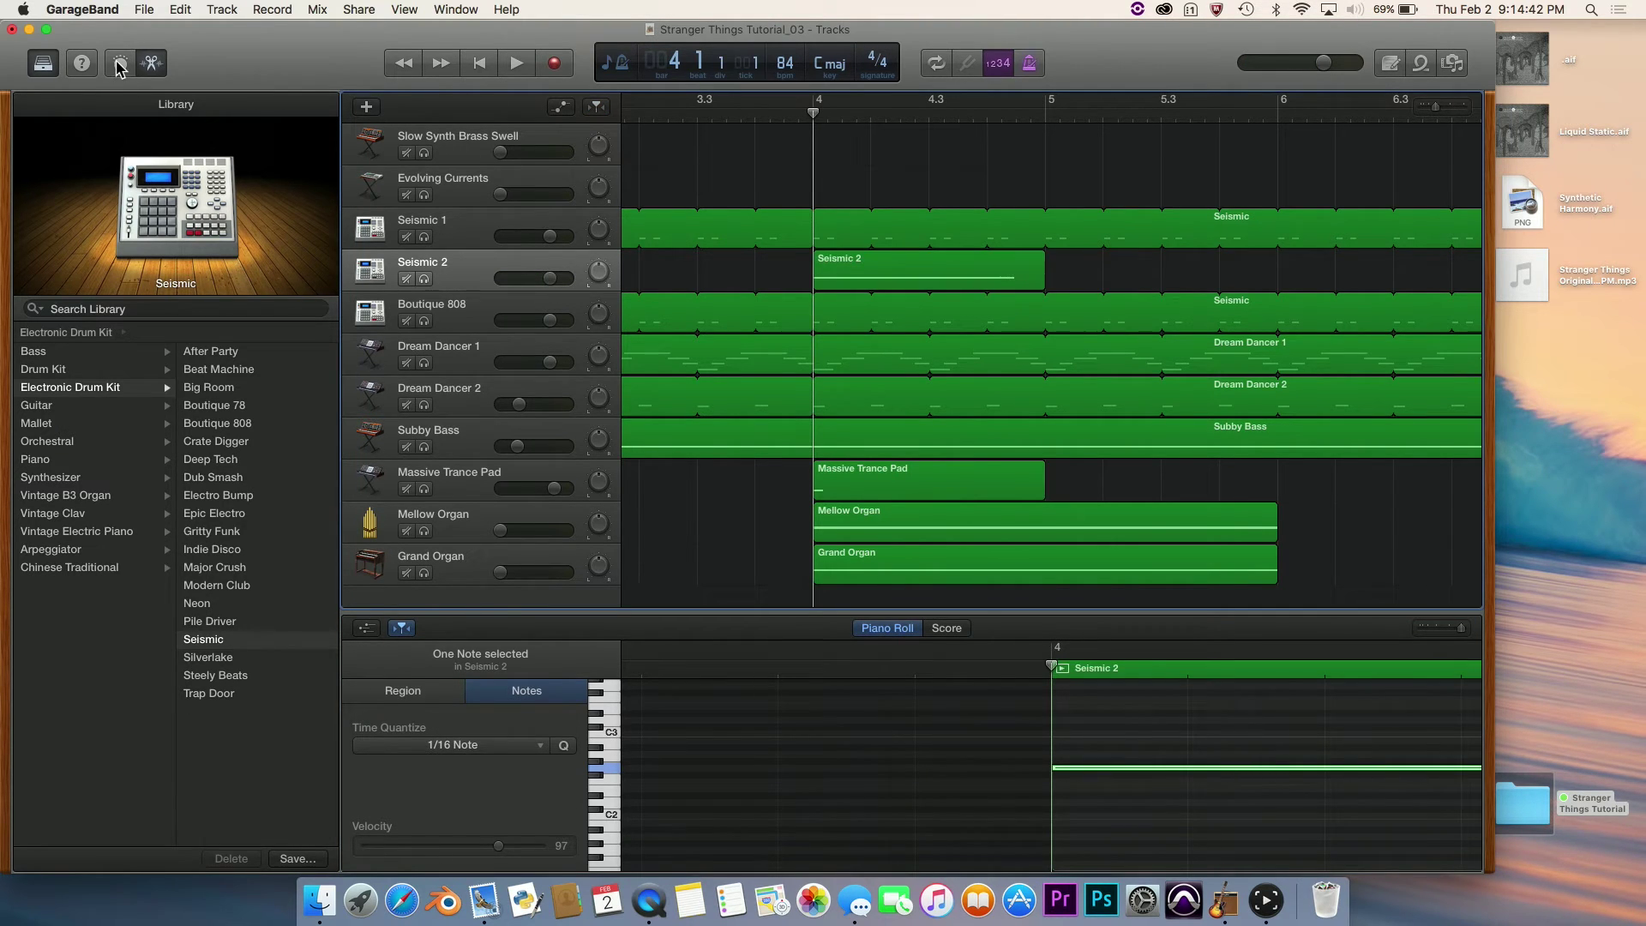
Show the Smart Controls for Seismic 2, lower its Kick level and reduce Perc & Shakers to the minimum.
left_click(120, 66)
left_click(481, 241)
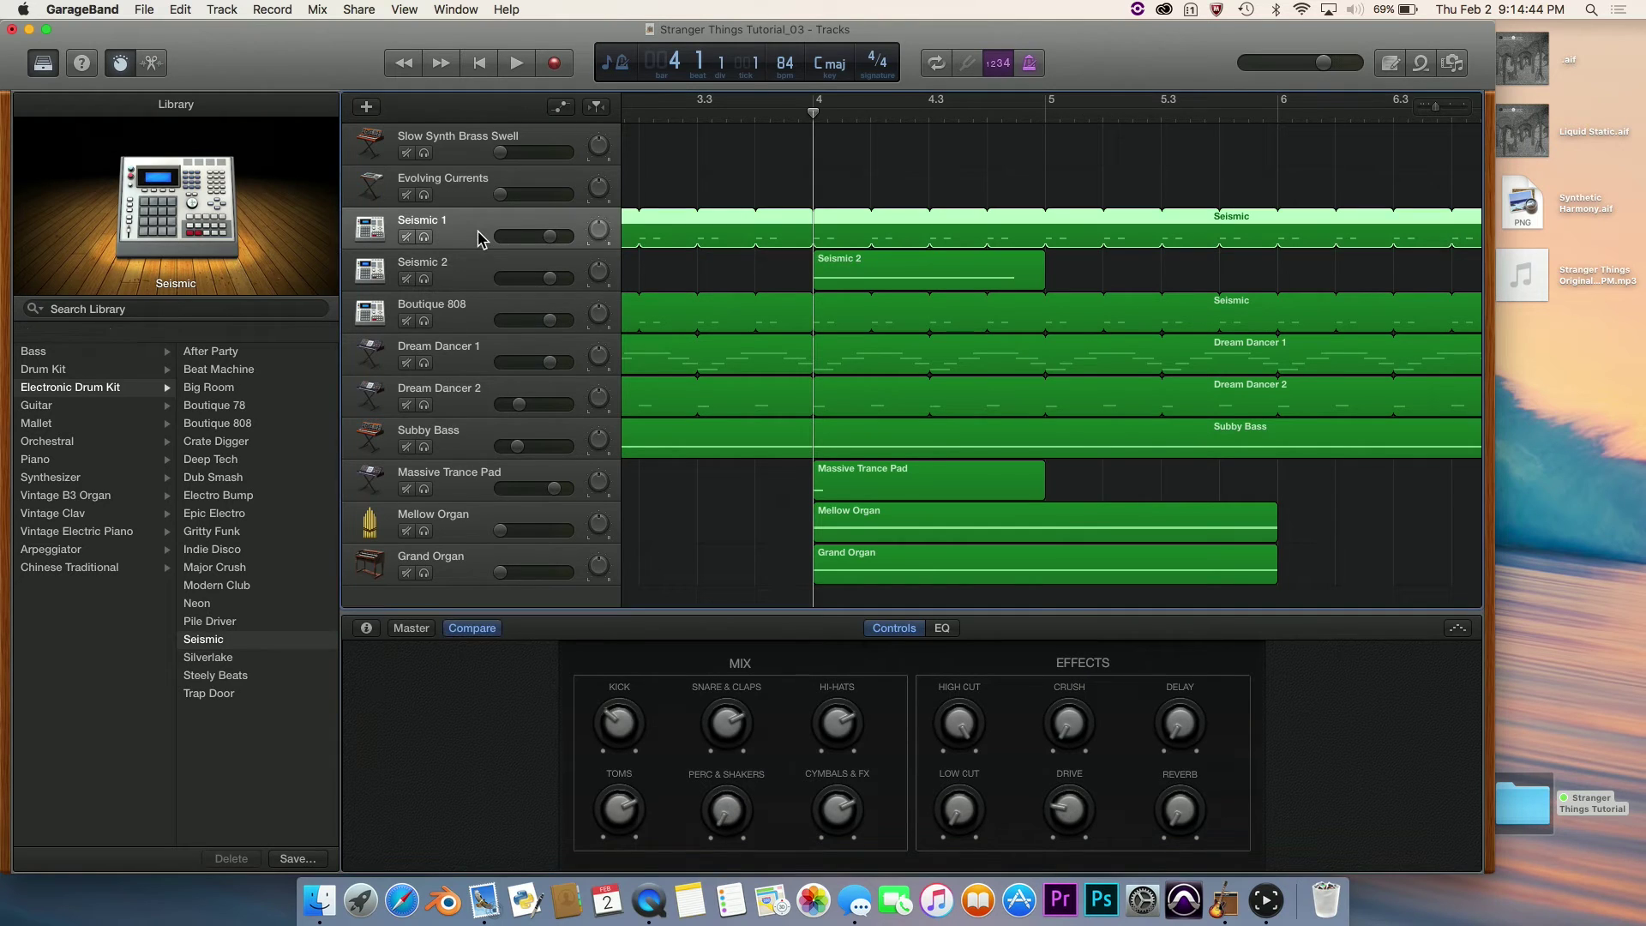
left_click(468, 276)
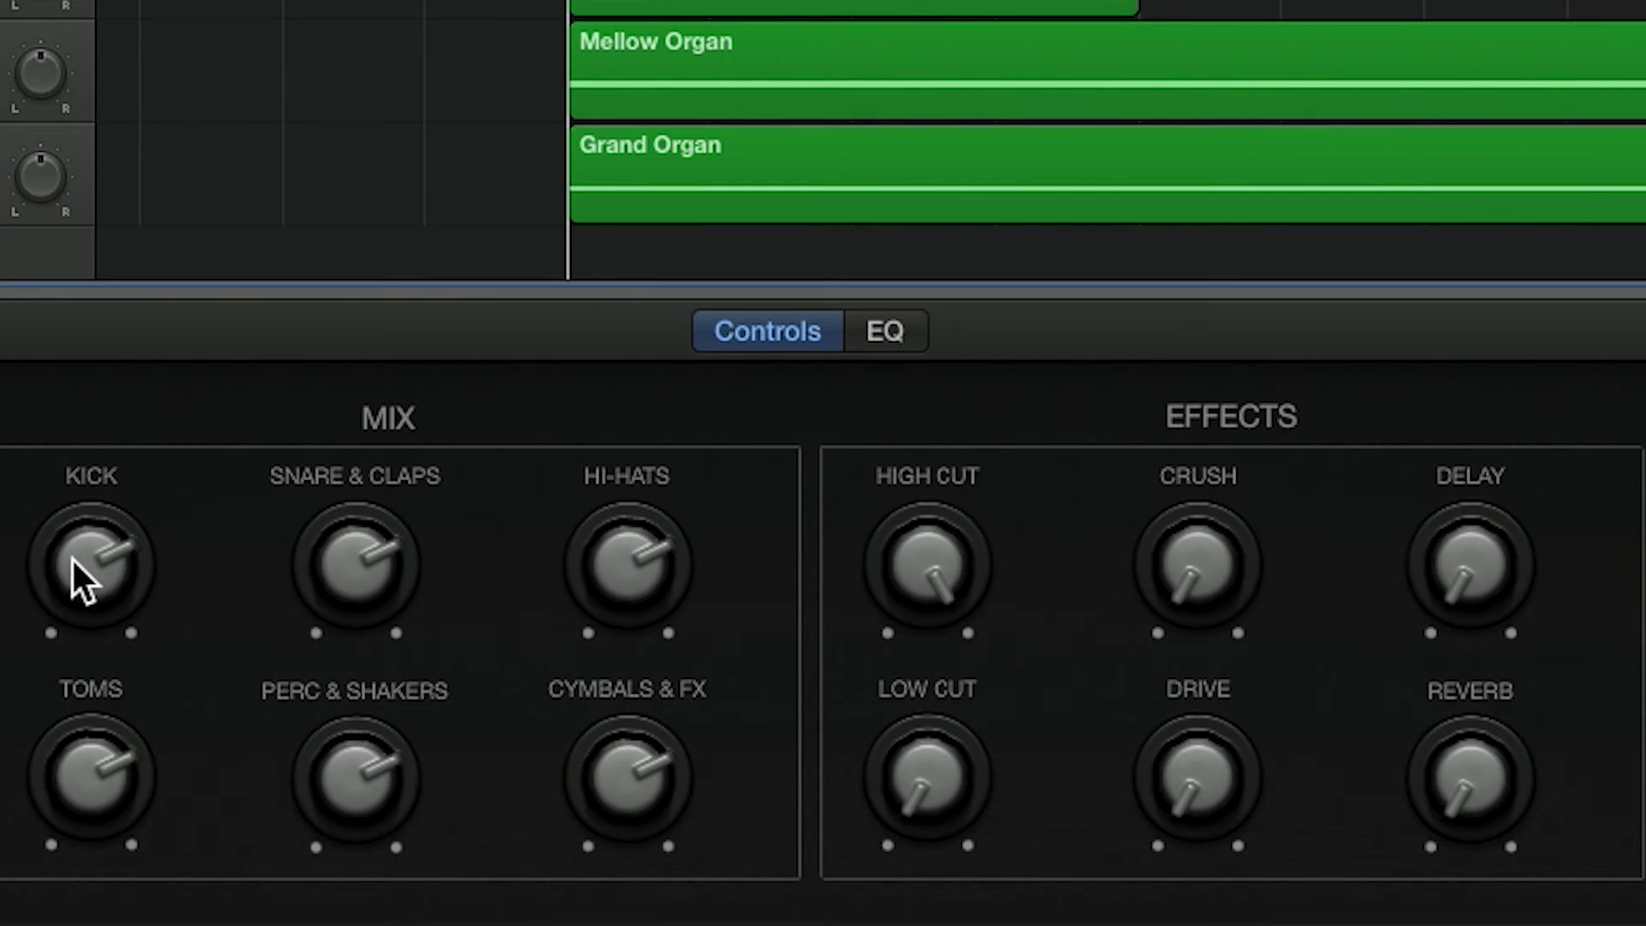
left_click_drag(612, 725, 644, 785)
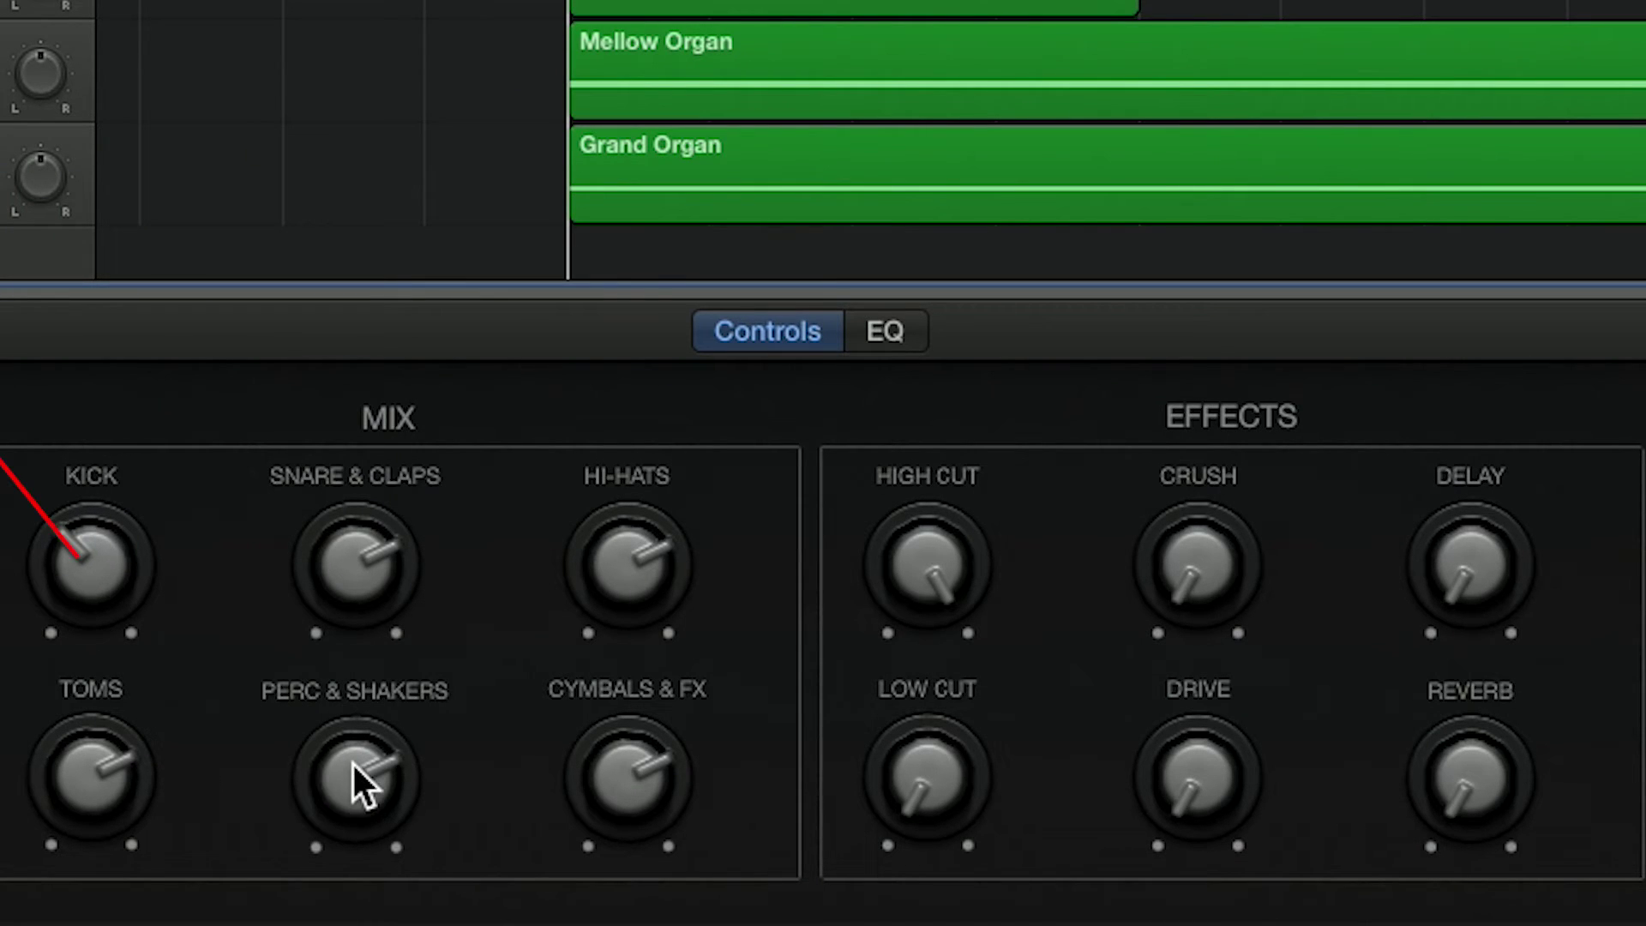
left_click_drag(357, 821, 357, 883)
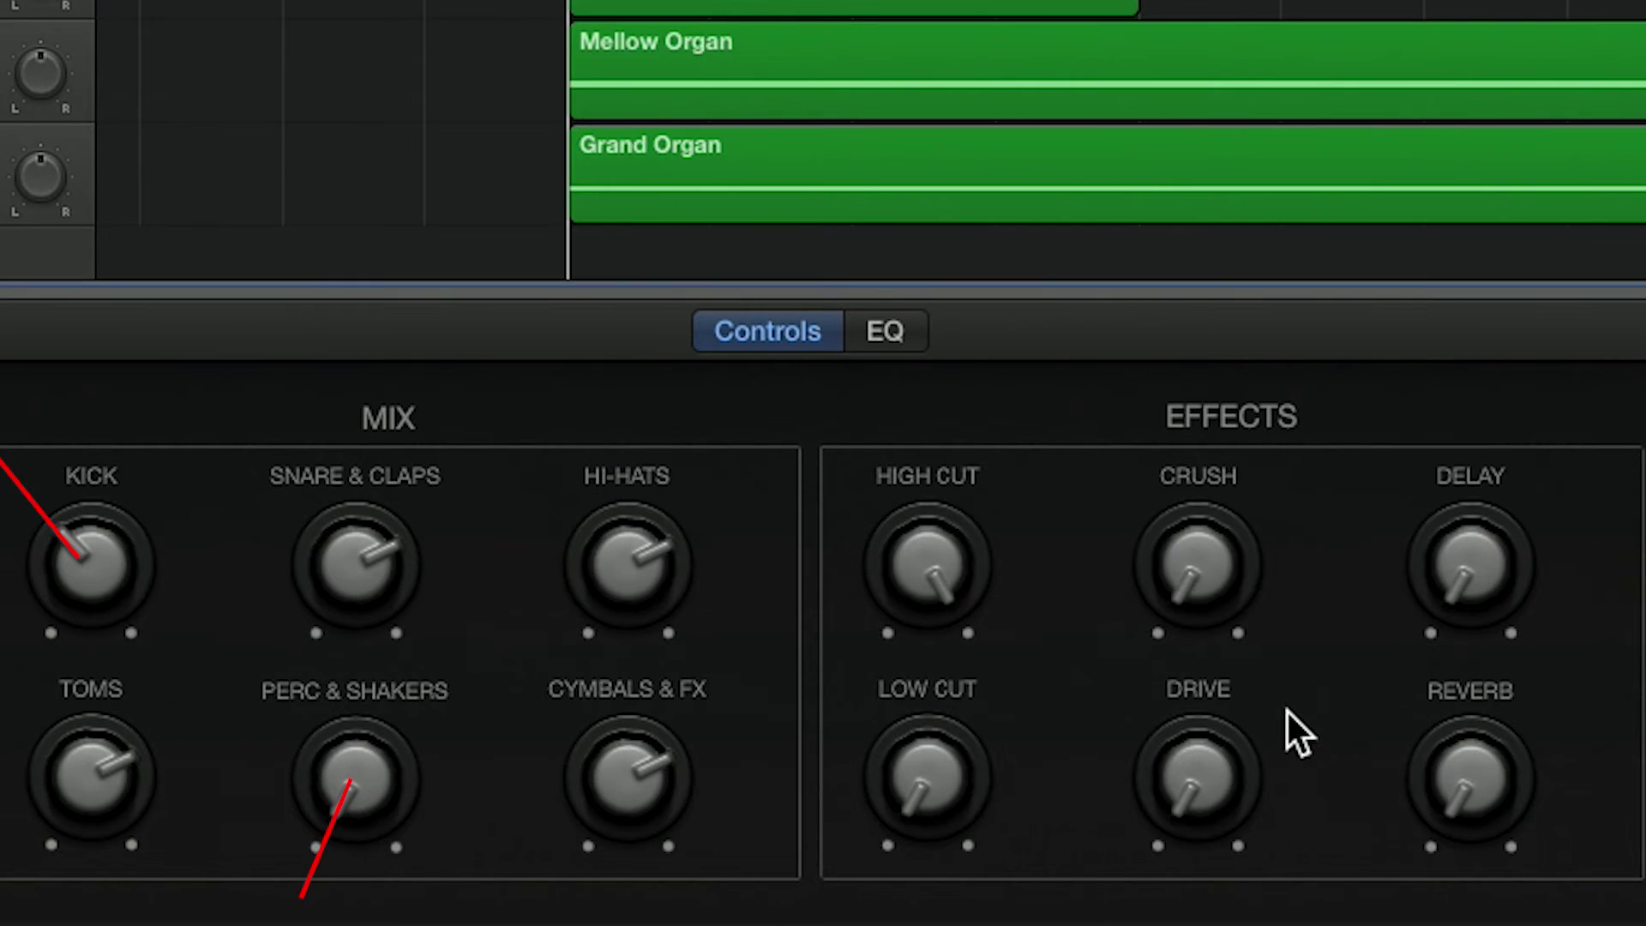
Raise the Seismic 2 Drive effect to its maximum and turn up its Delay and Reverb effects.
left_click_drag(1226, 815, 1230, 404)
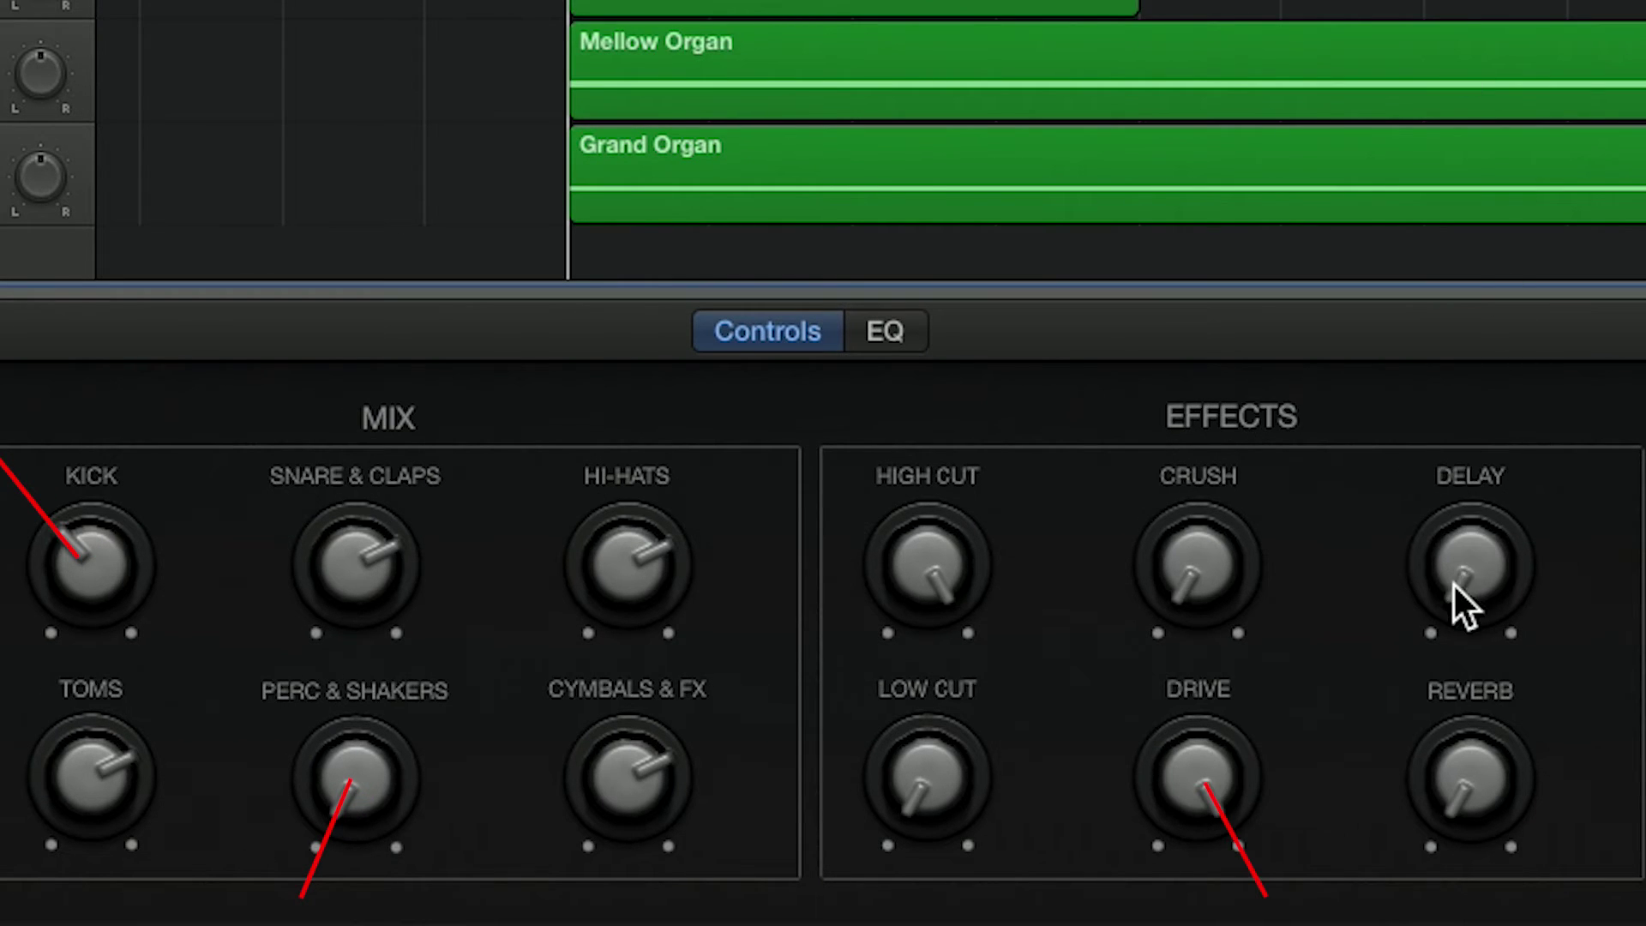
left_click_drag(1463, 599, 1471, 286)
left_click_drag(1488, 826, 1495, 606)
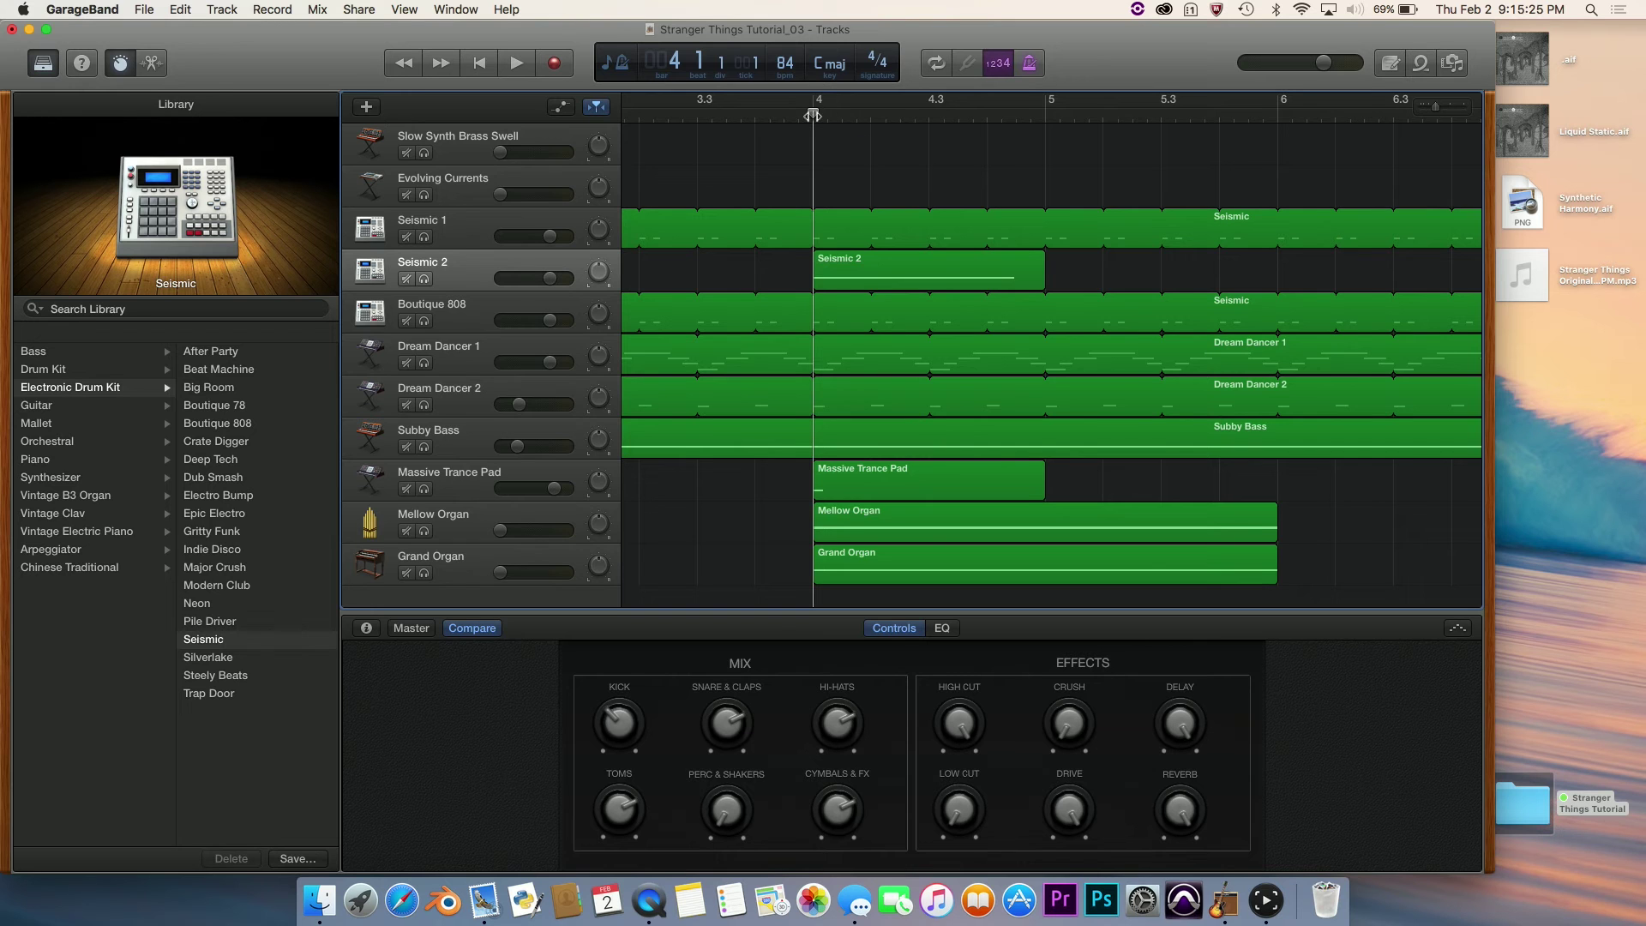
Play the song from bar 4 past bar 5 to hear the adjusted Seismic 2 sound, and return to bar 4.
key("space")
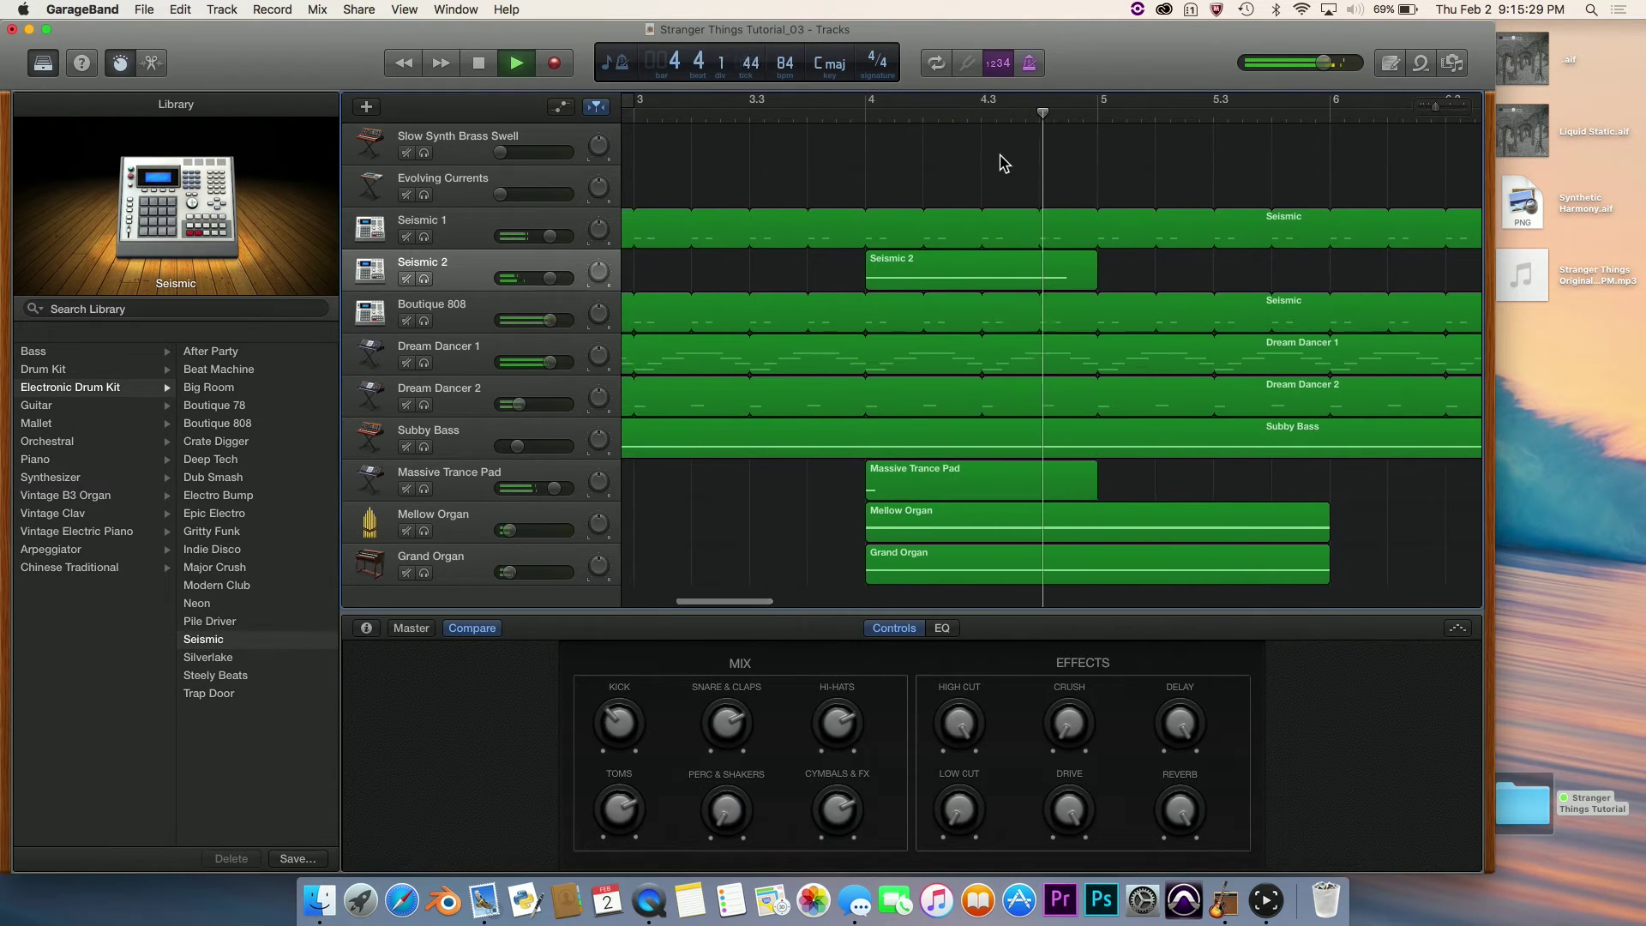
key("space")
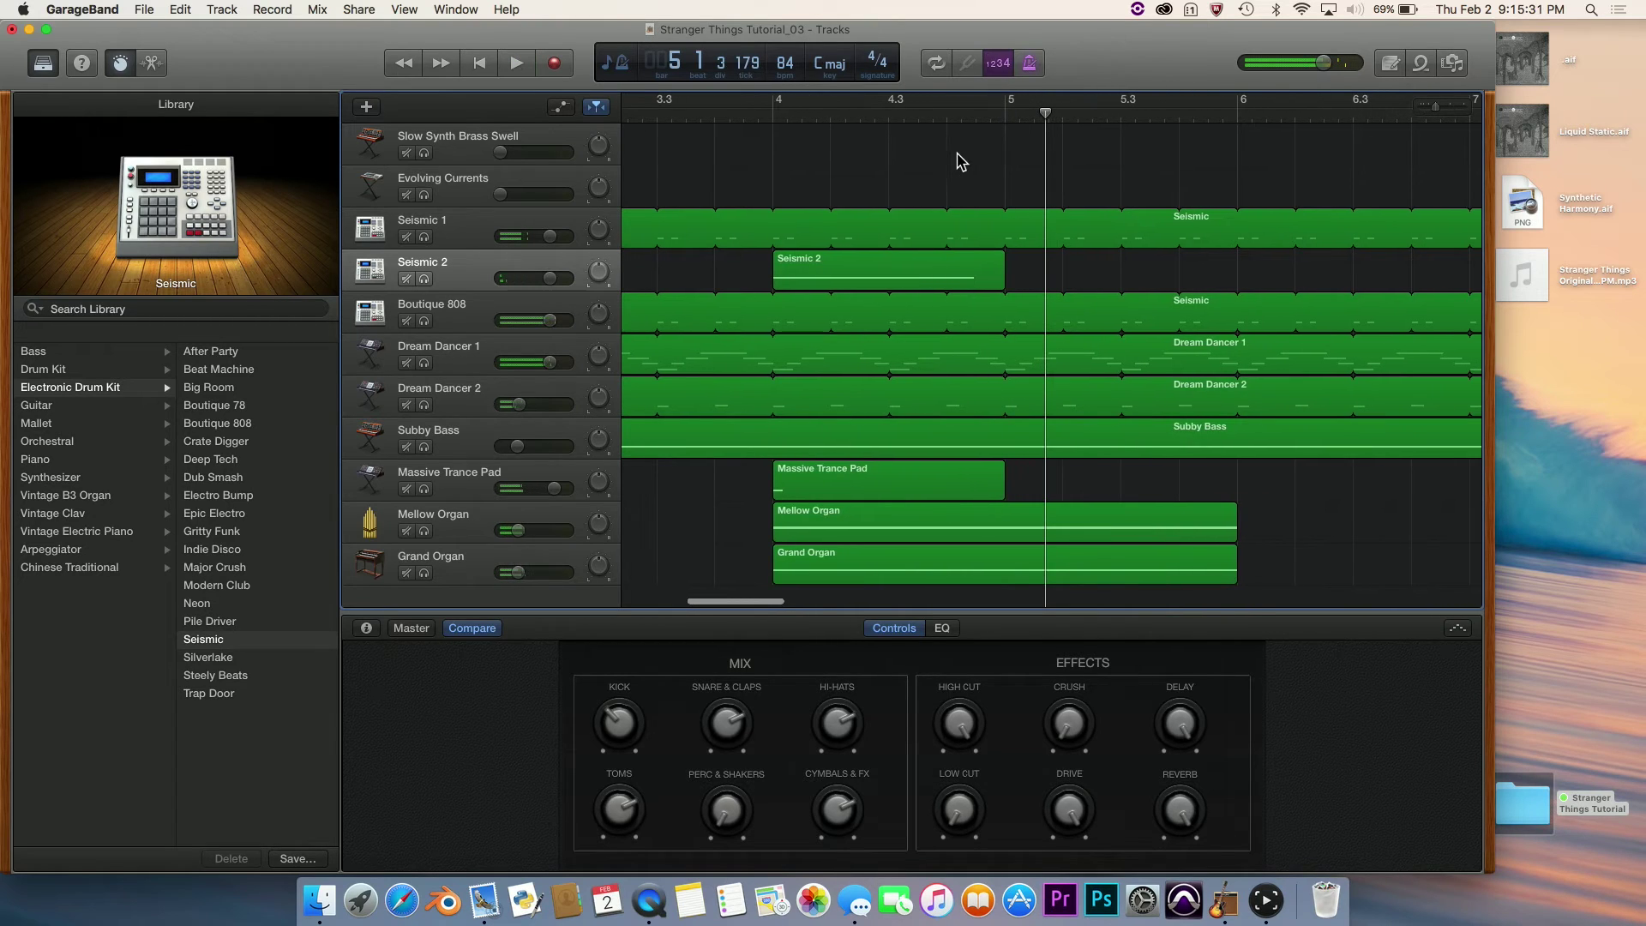
left_click(775, 111)
Compare Seismic 2's original and edited sound settings by playing from bar 4 with each, ending on the edited ones.
left_click(478, 632)
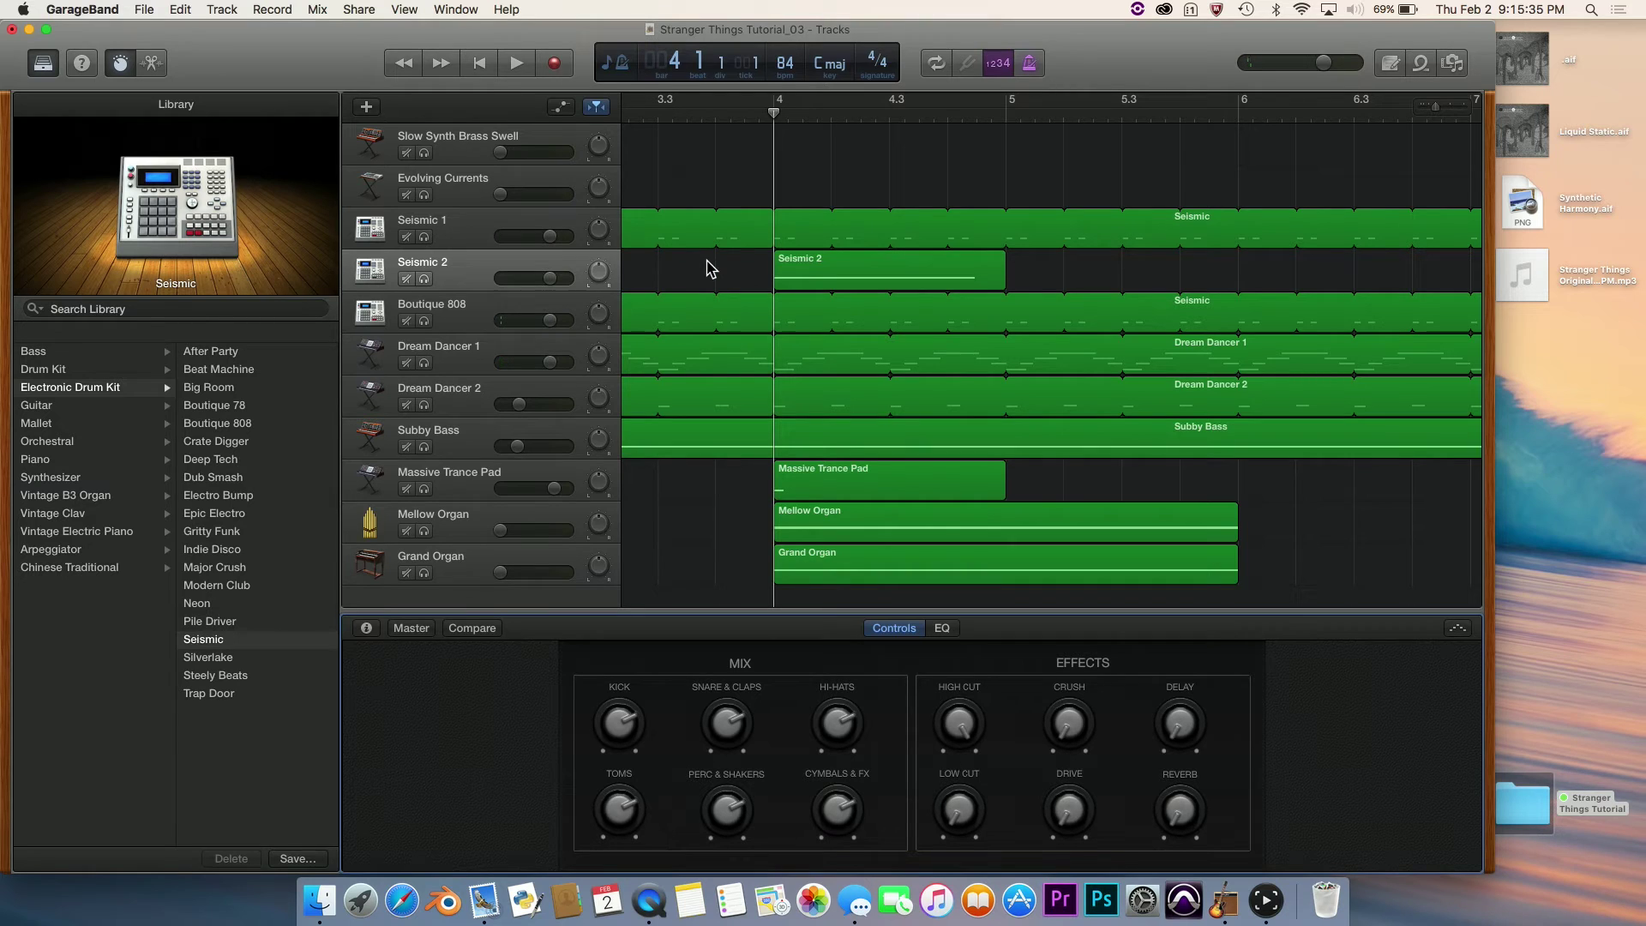
key("space")
scroll(706, 264, "left", 3)
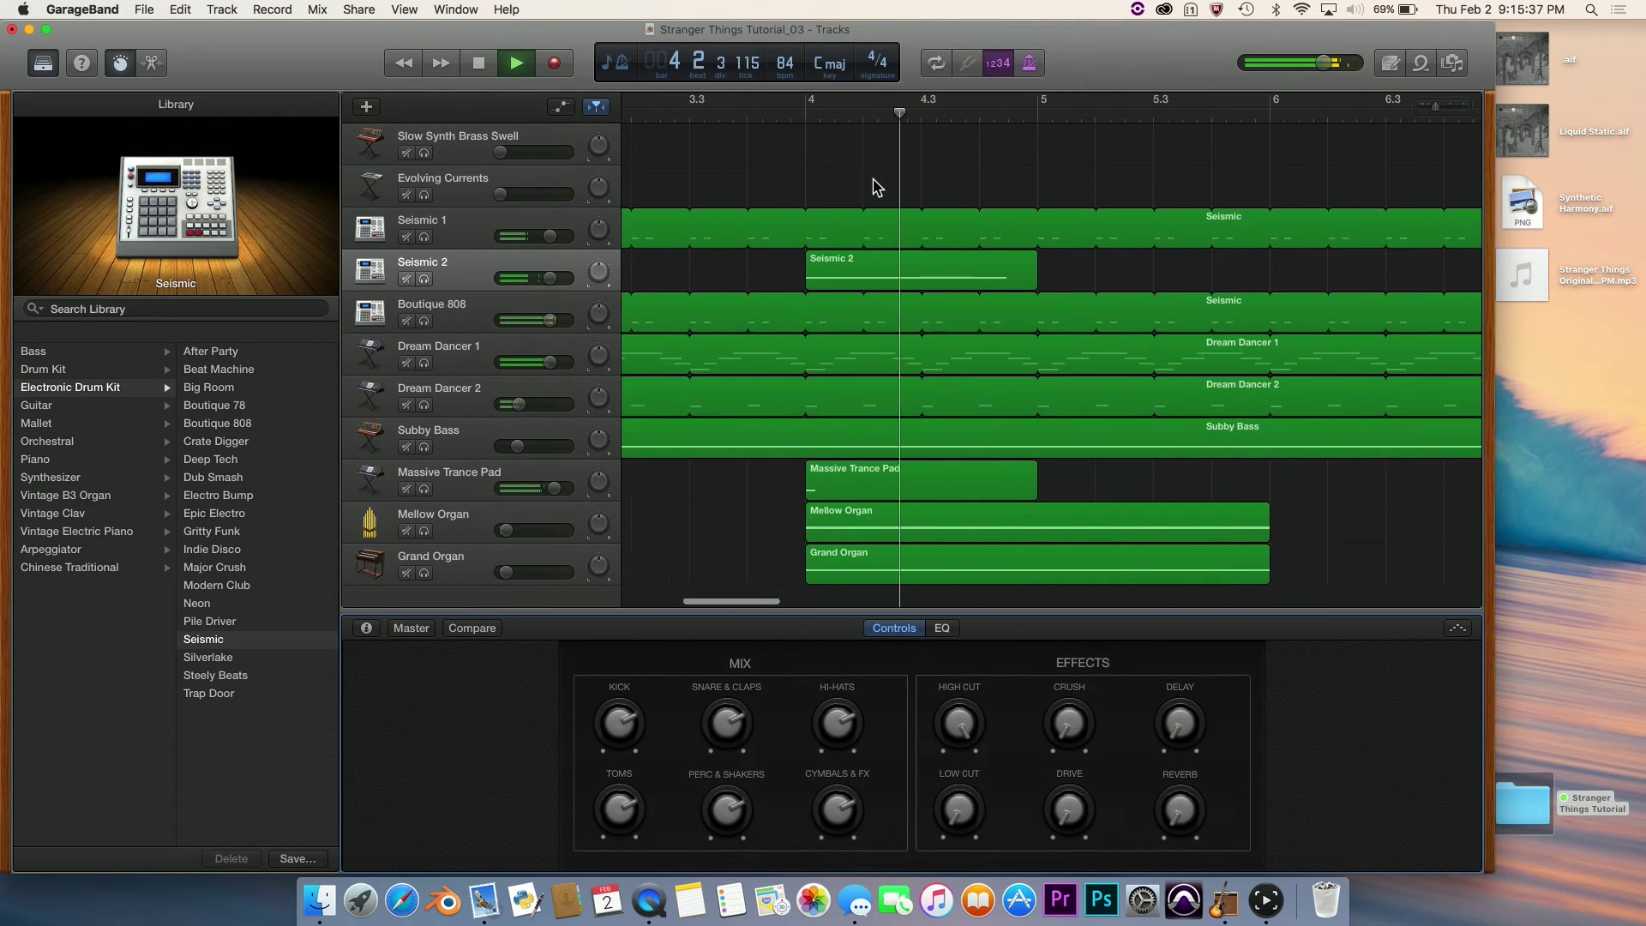
key("space")
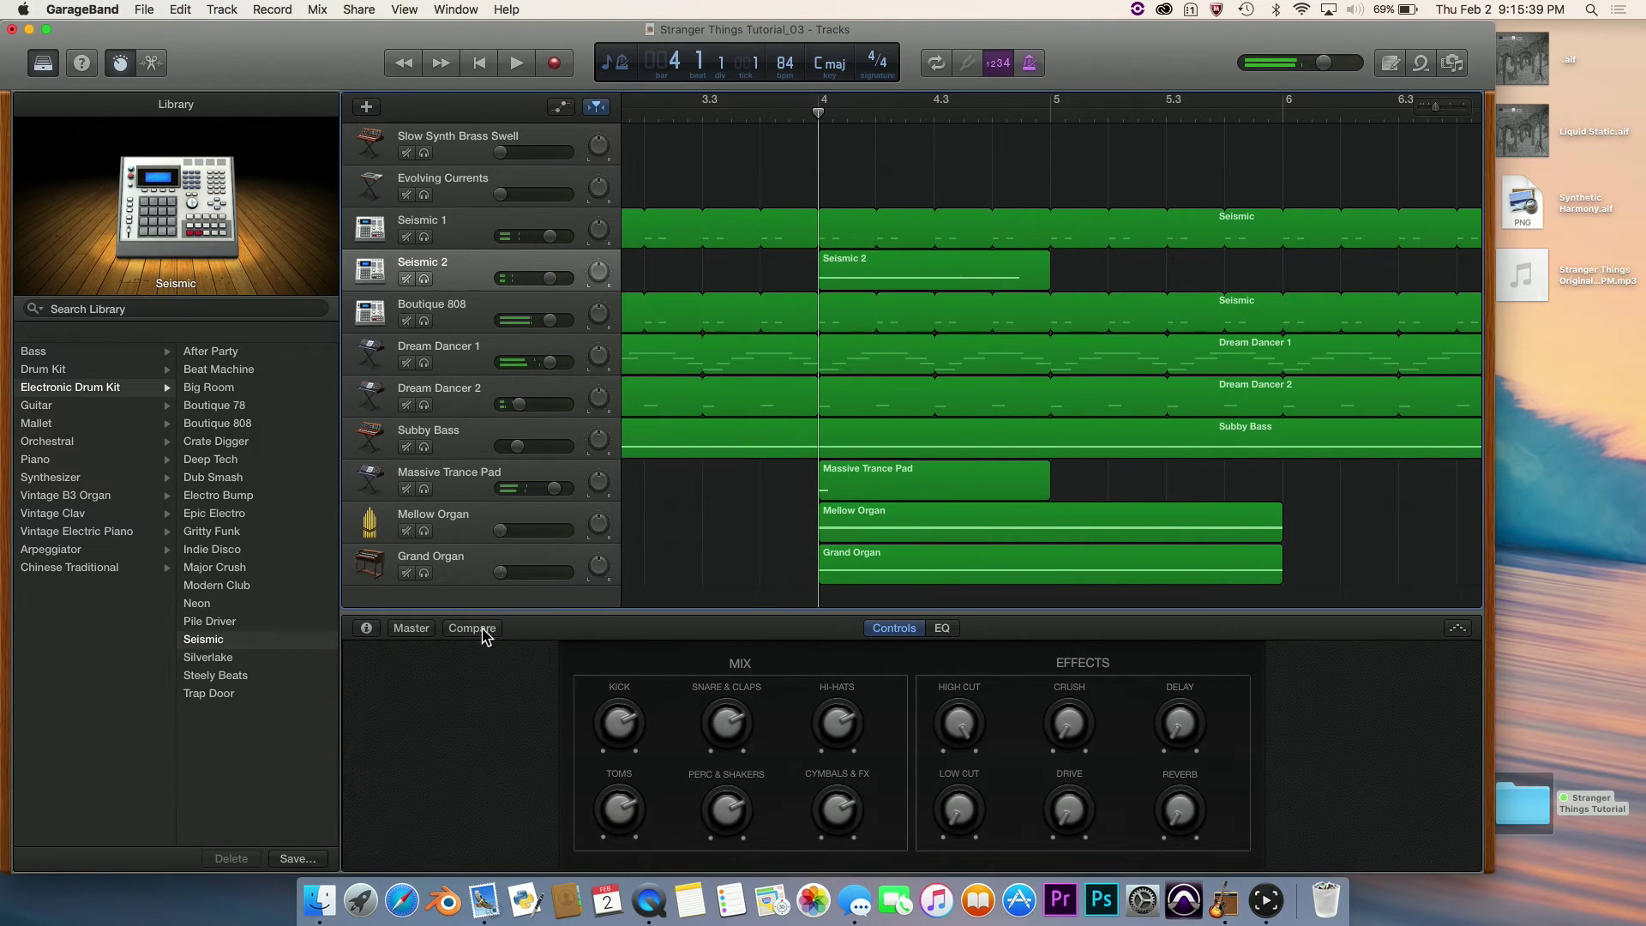
left_click(472, 627)
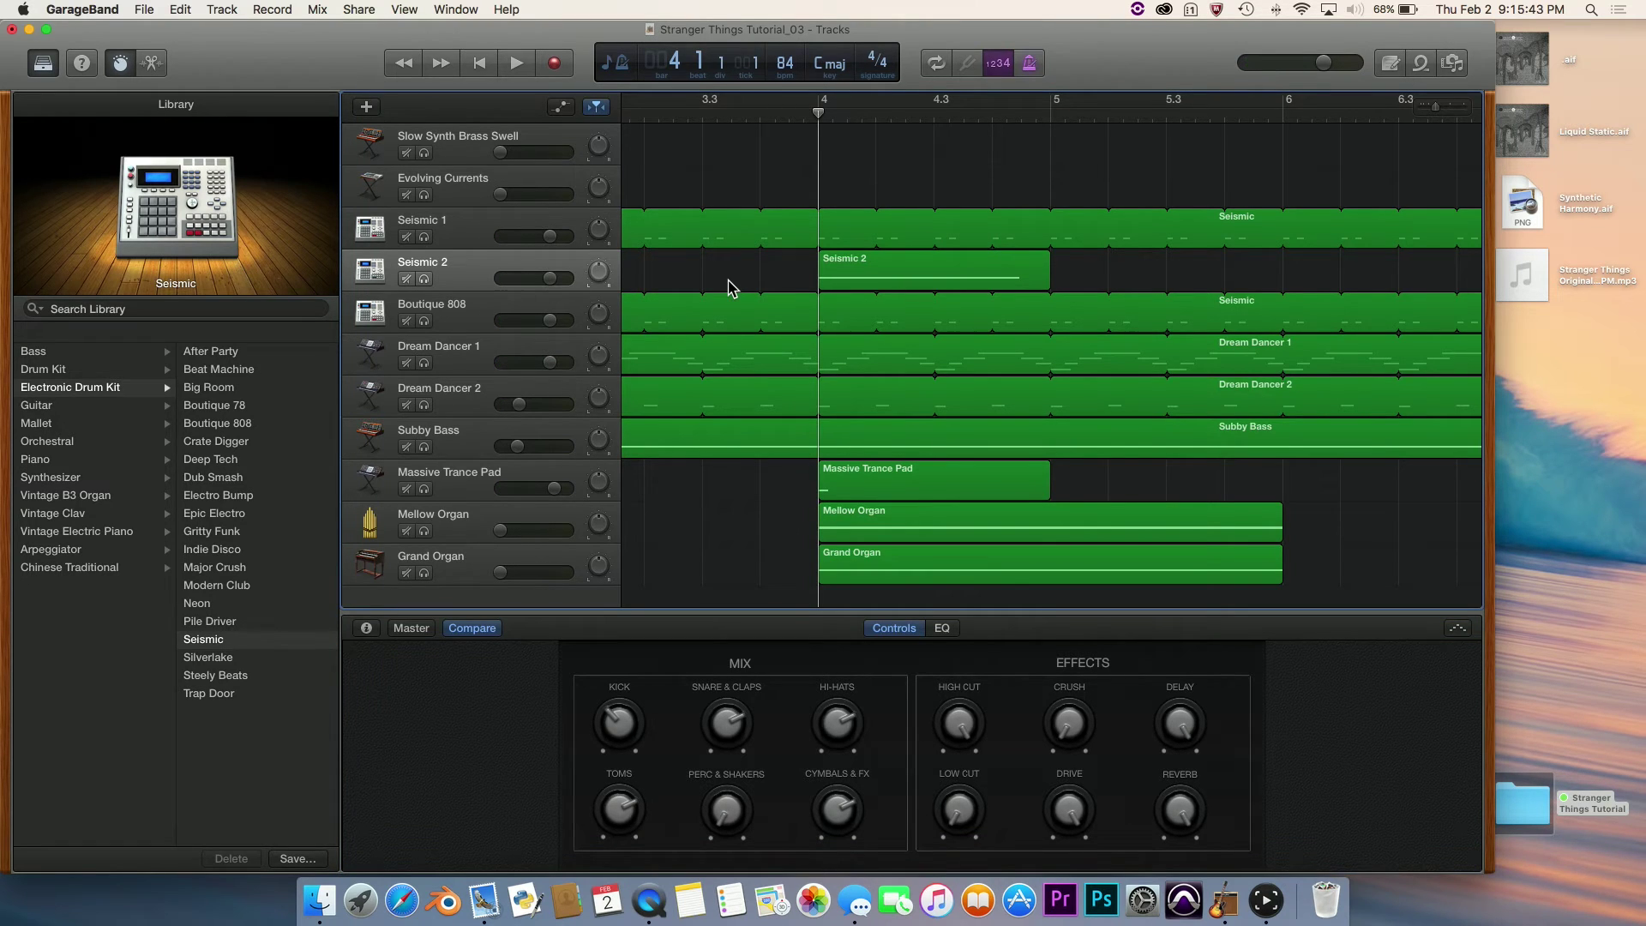
key("space")
scroll(728, 288, "left", 3)
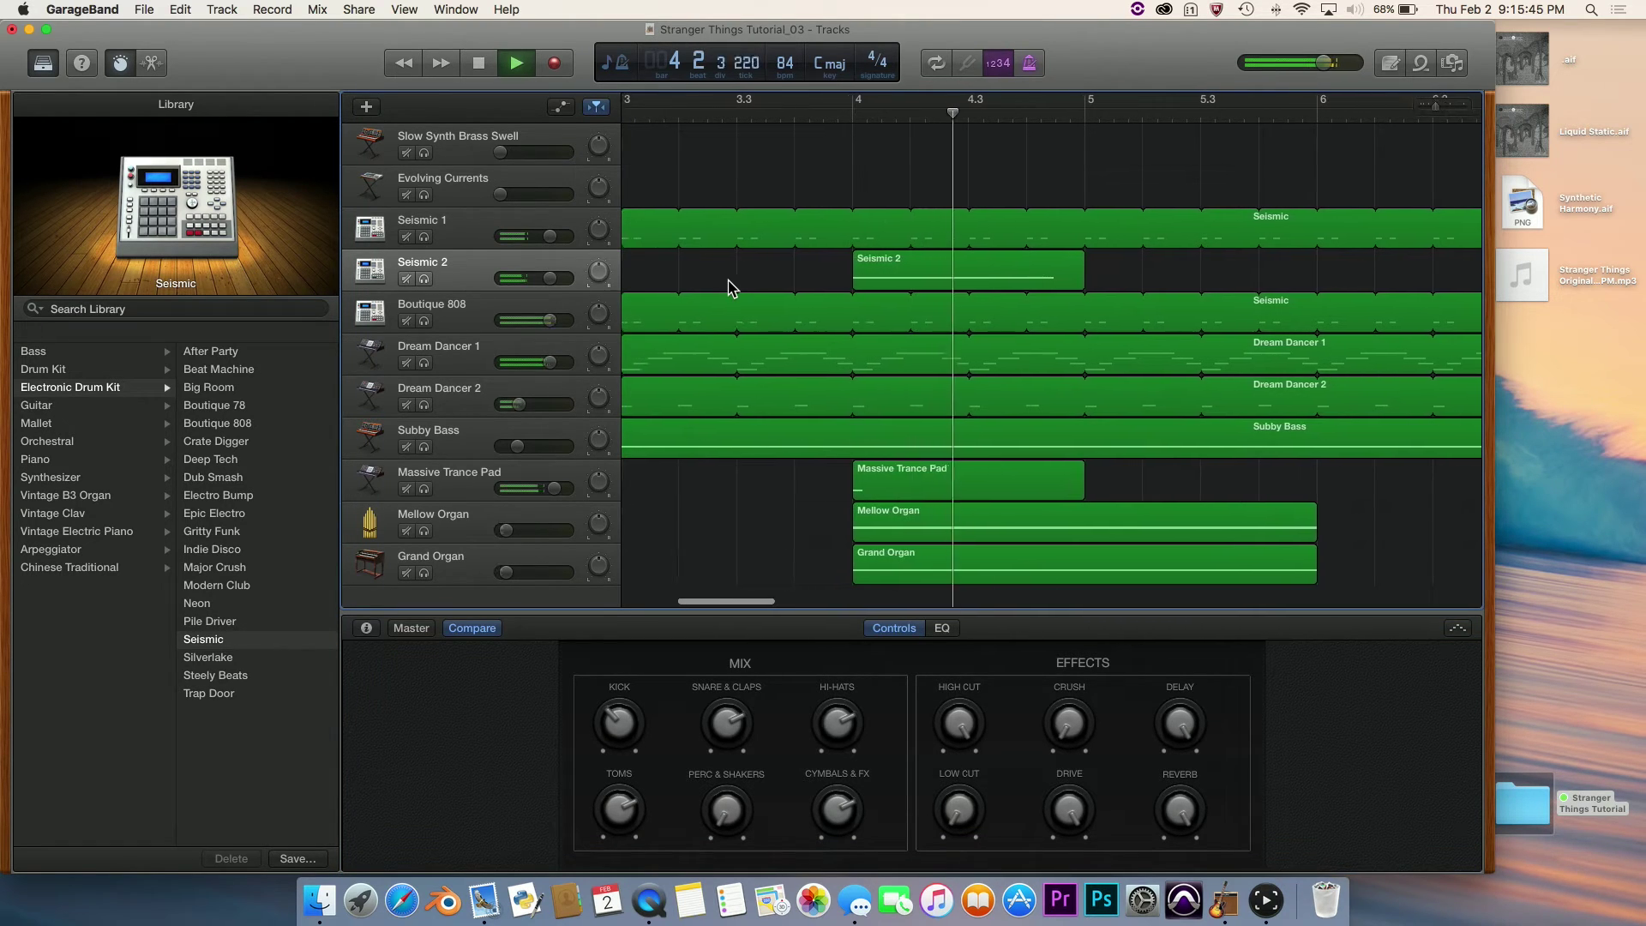
Stop playback and move the Seismic 2 region so that it starts at bar 6.
scroll(906, 186, "down", 5)
key("space")
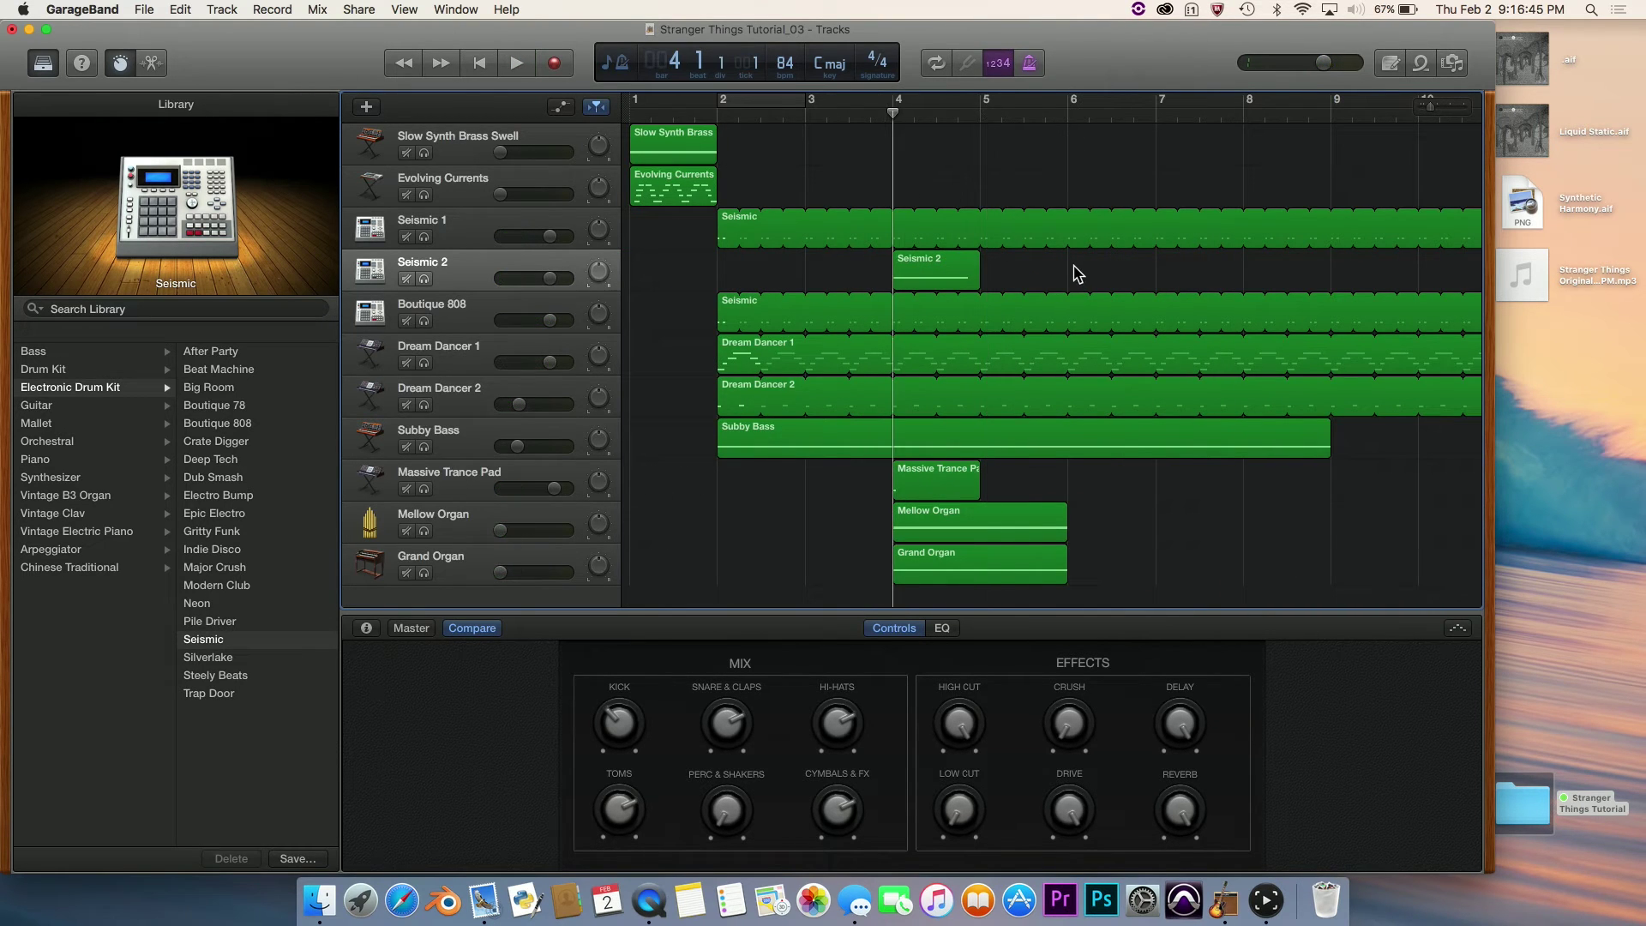
scroll(1078, 274, "up", 5)
scroll(1078, 274, "down", 2)
scroll(966, 286, "right", 3)
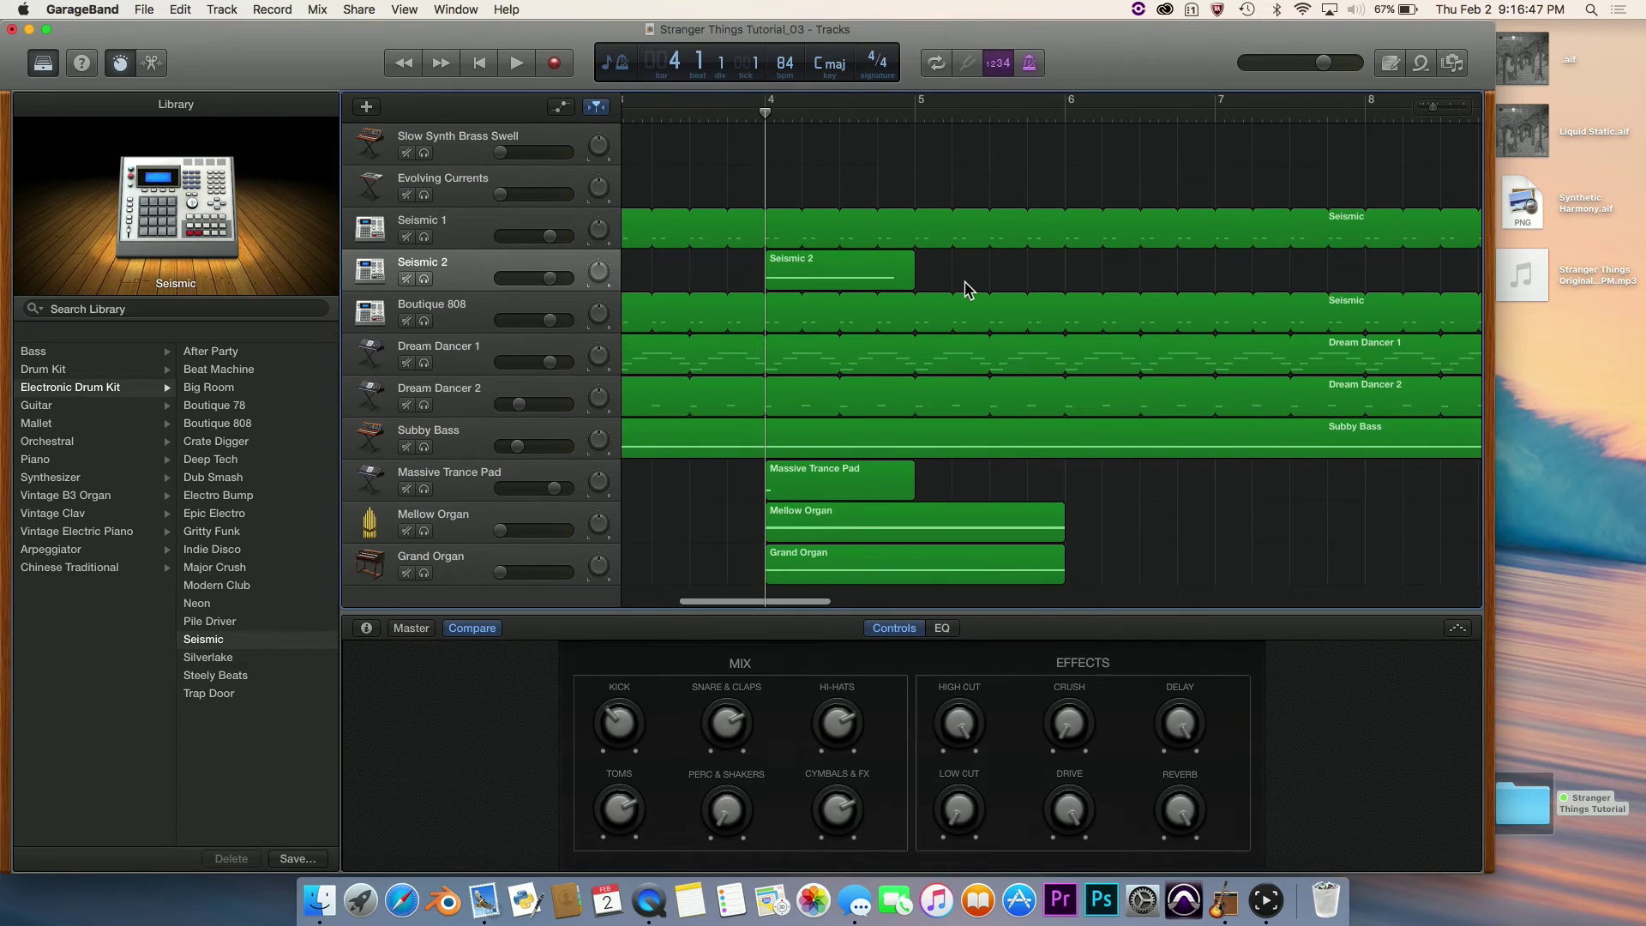
left_click(774, 285)
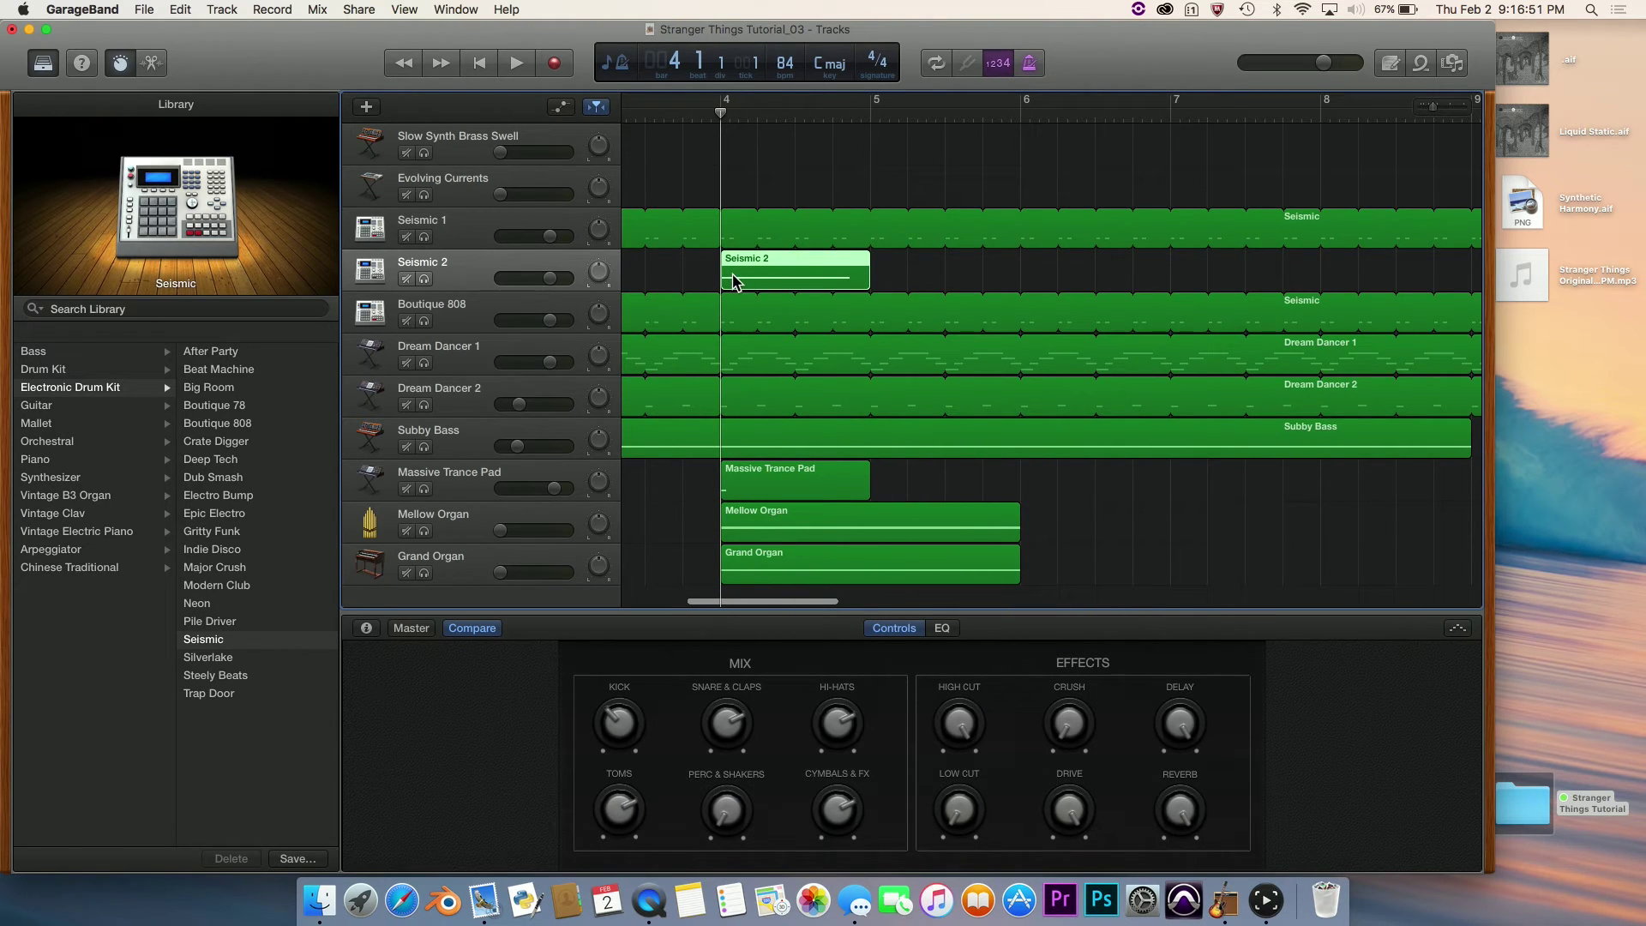
left_click_drag(733, 281, 1040, 266)
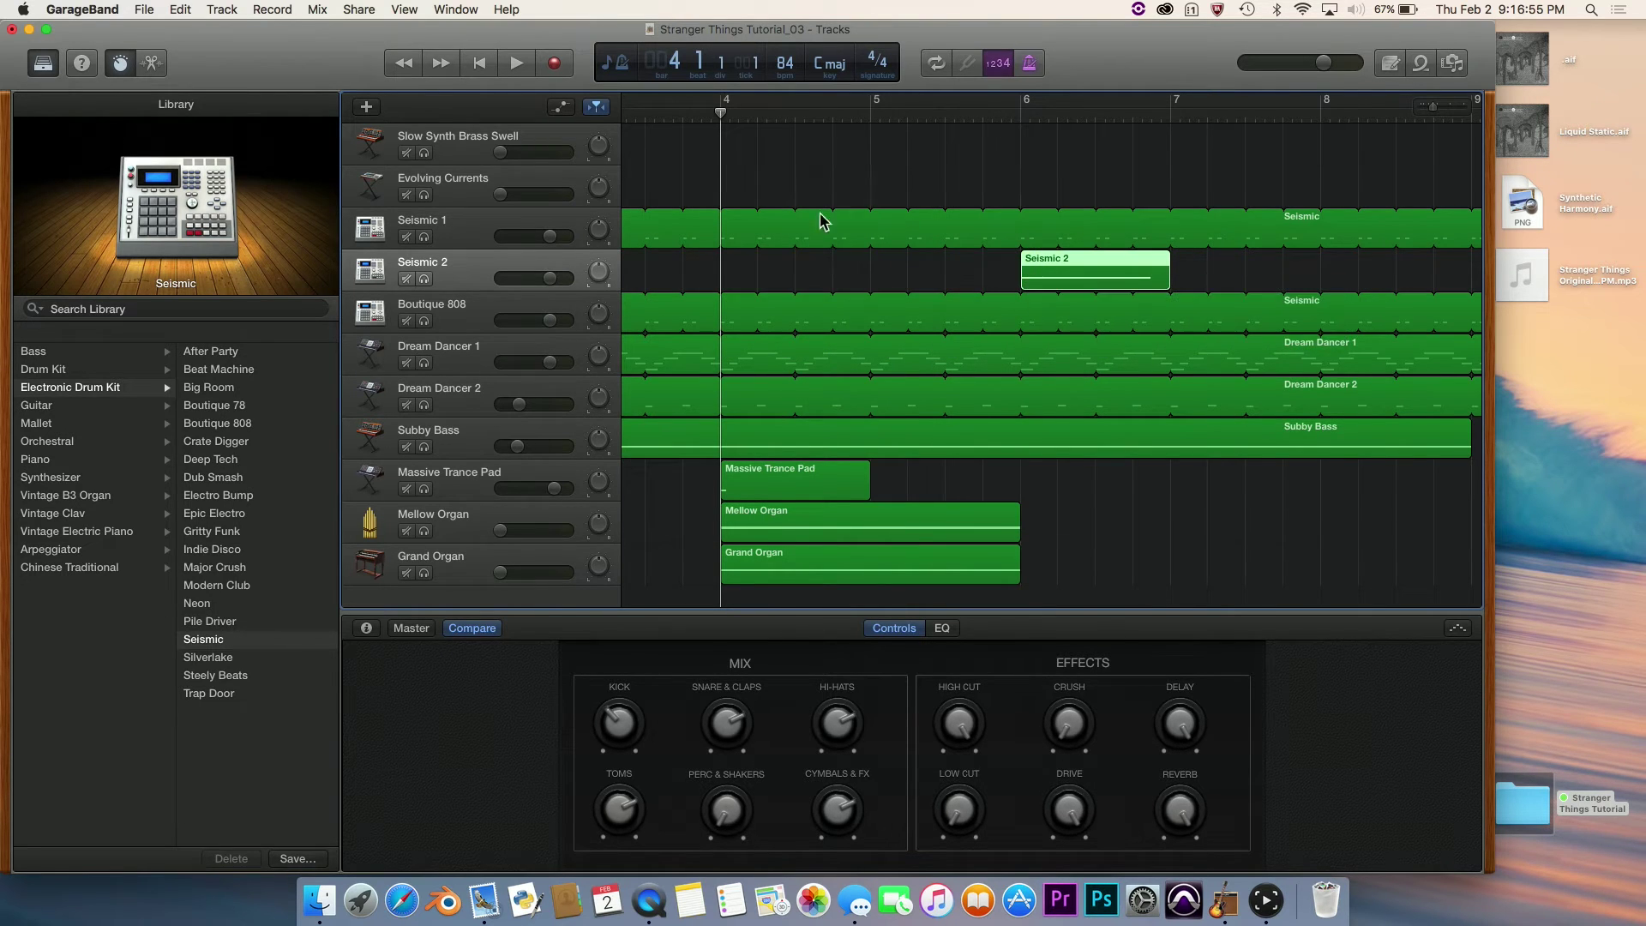
Play the song from bar 4 past bar 6 to hear the relocated Seismic 2 hit, and return to bar 6.
scroll(810, 236, "down", 2)
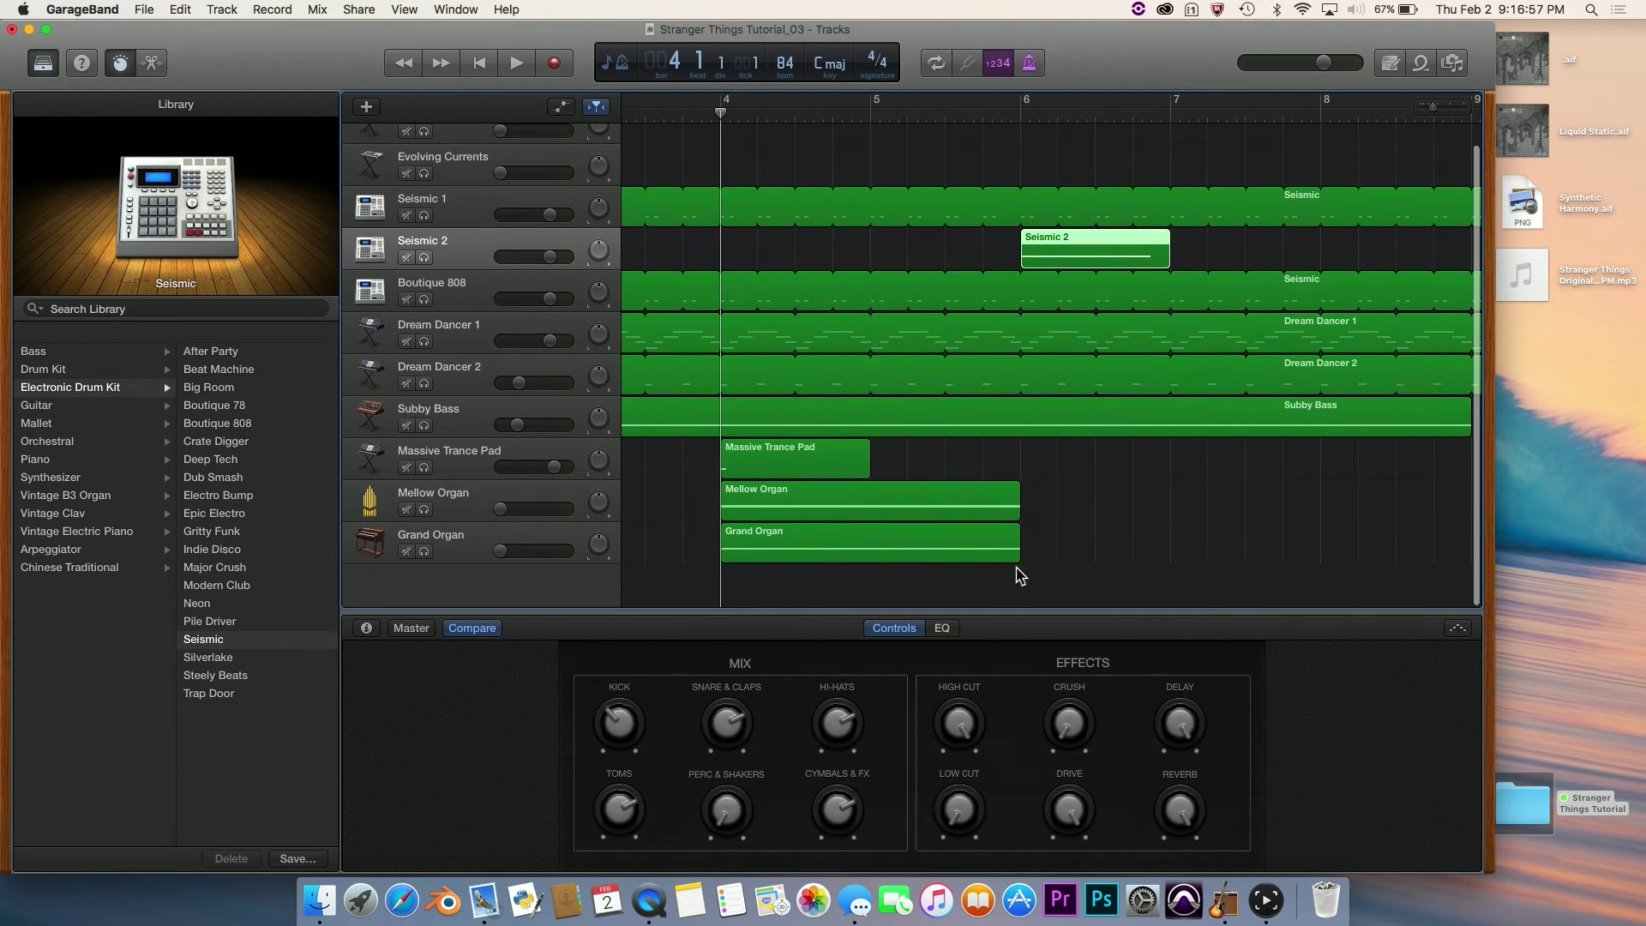
scroll(849, 158, "left", 1)
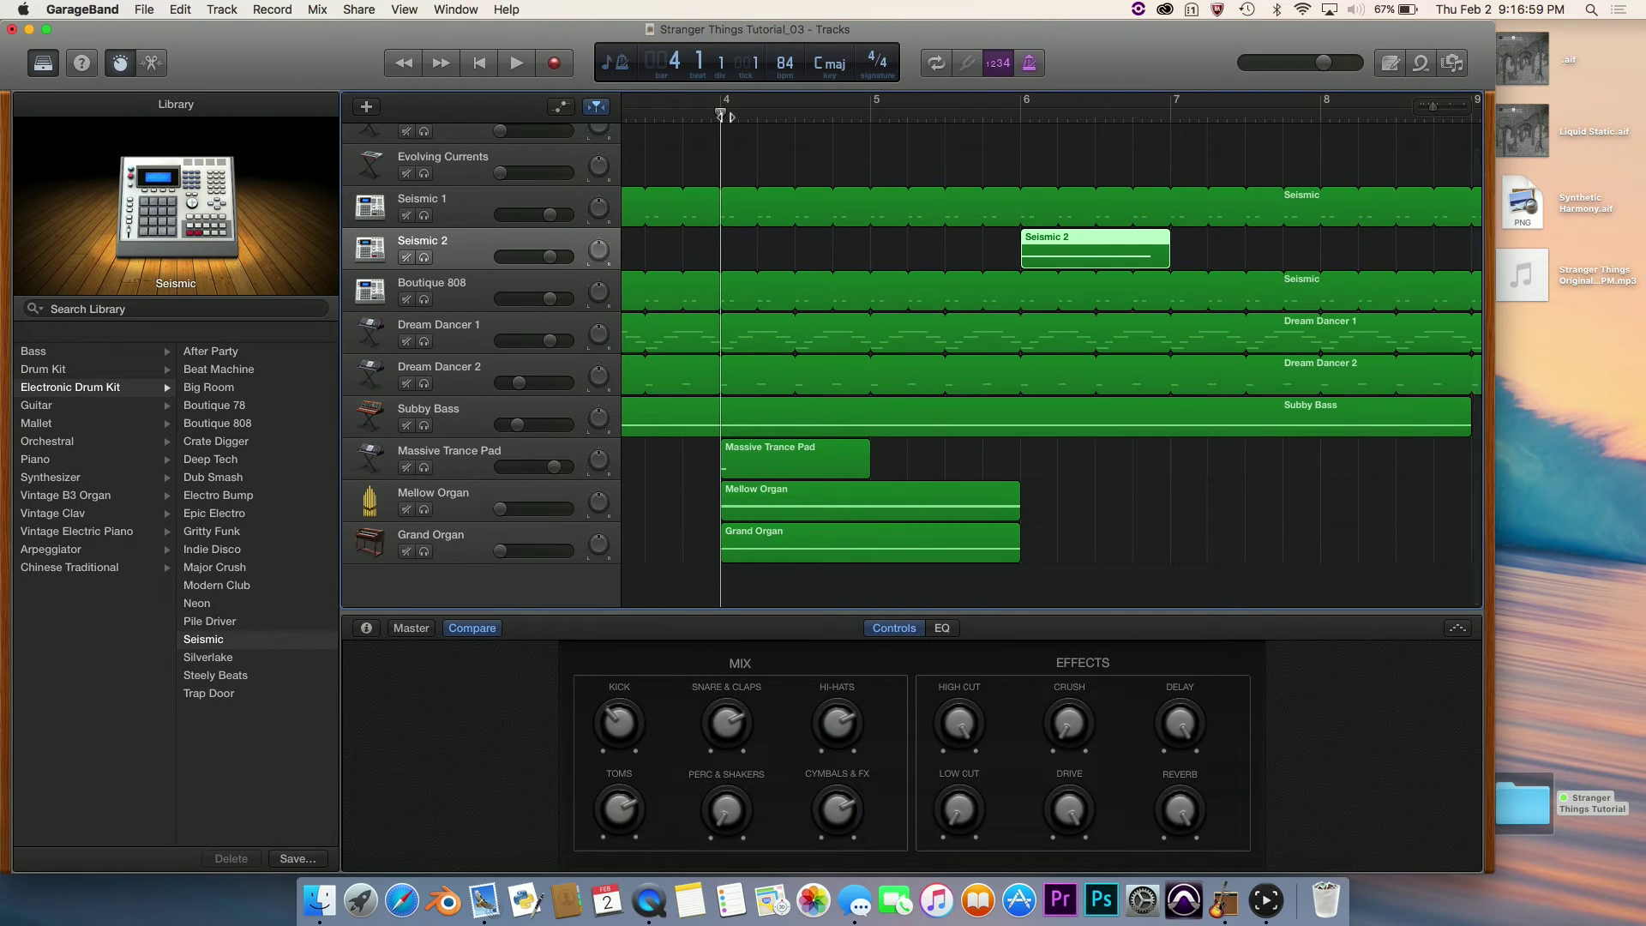
left_click(851, 158)
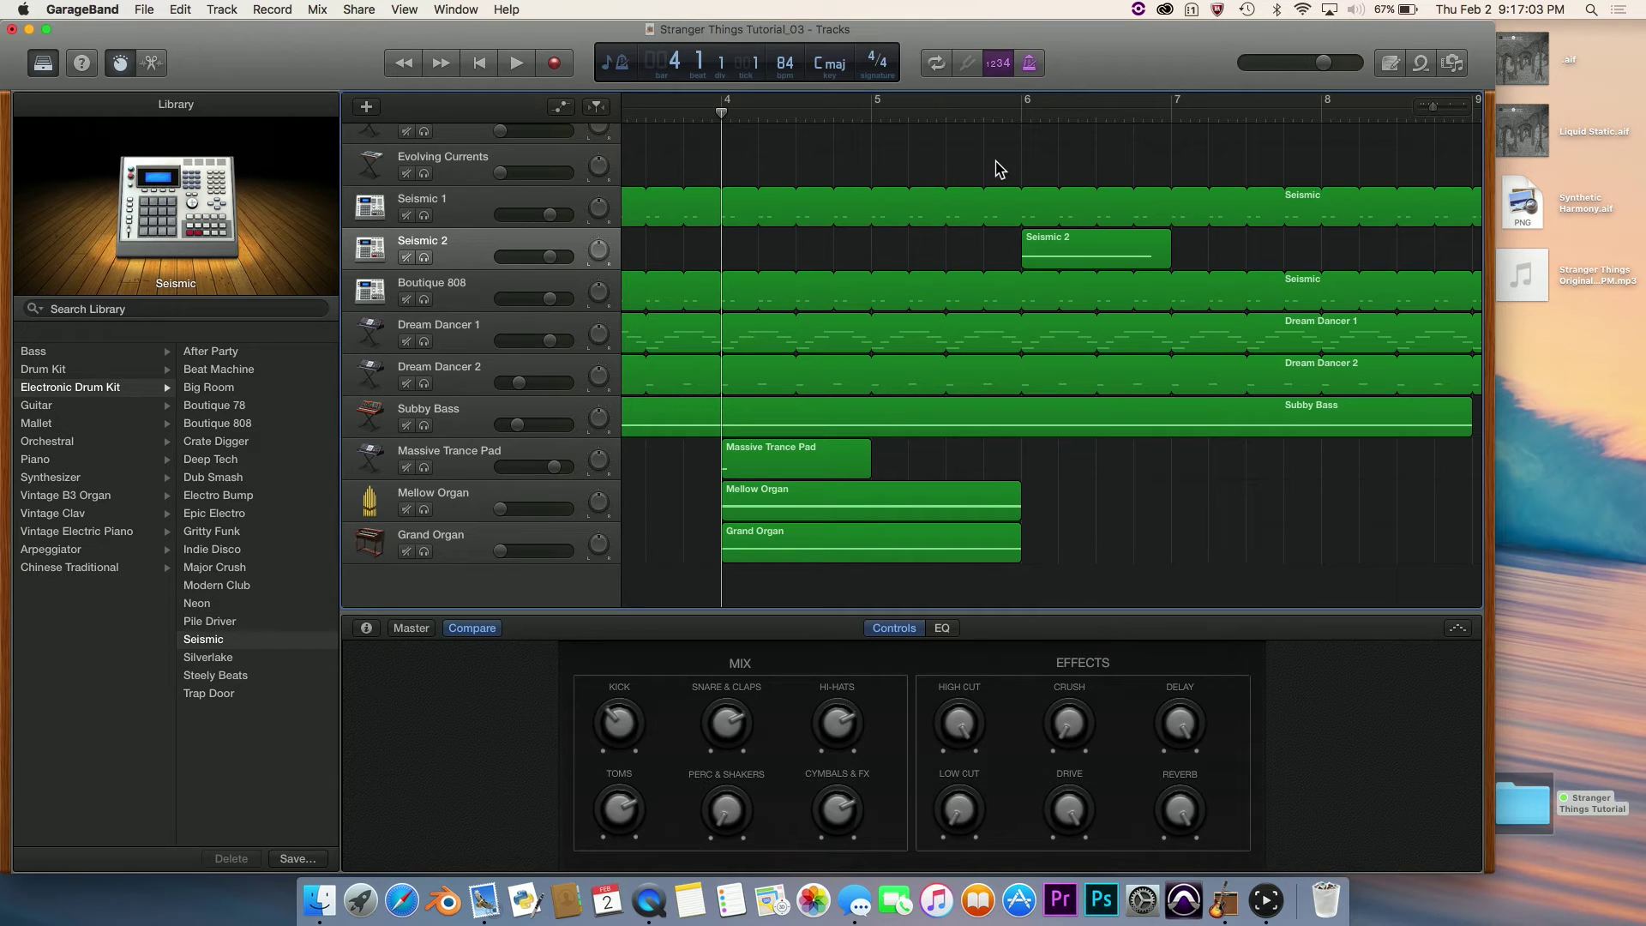
key("space")
scroll(999, 168, "left", 2)
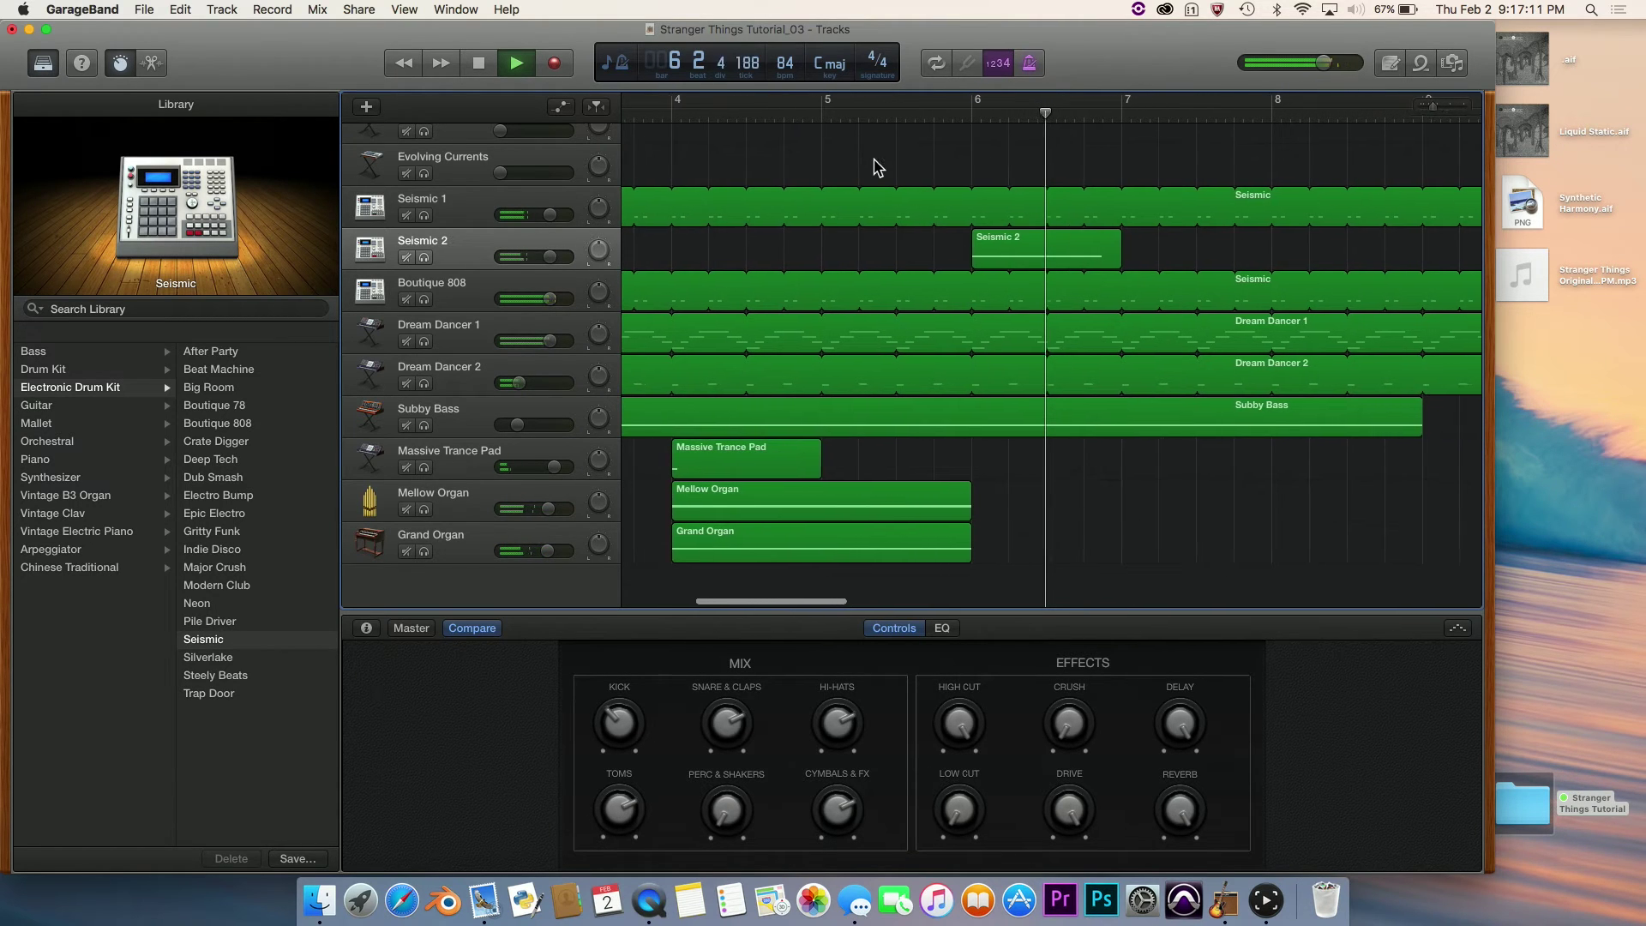
key("space")
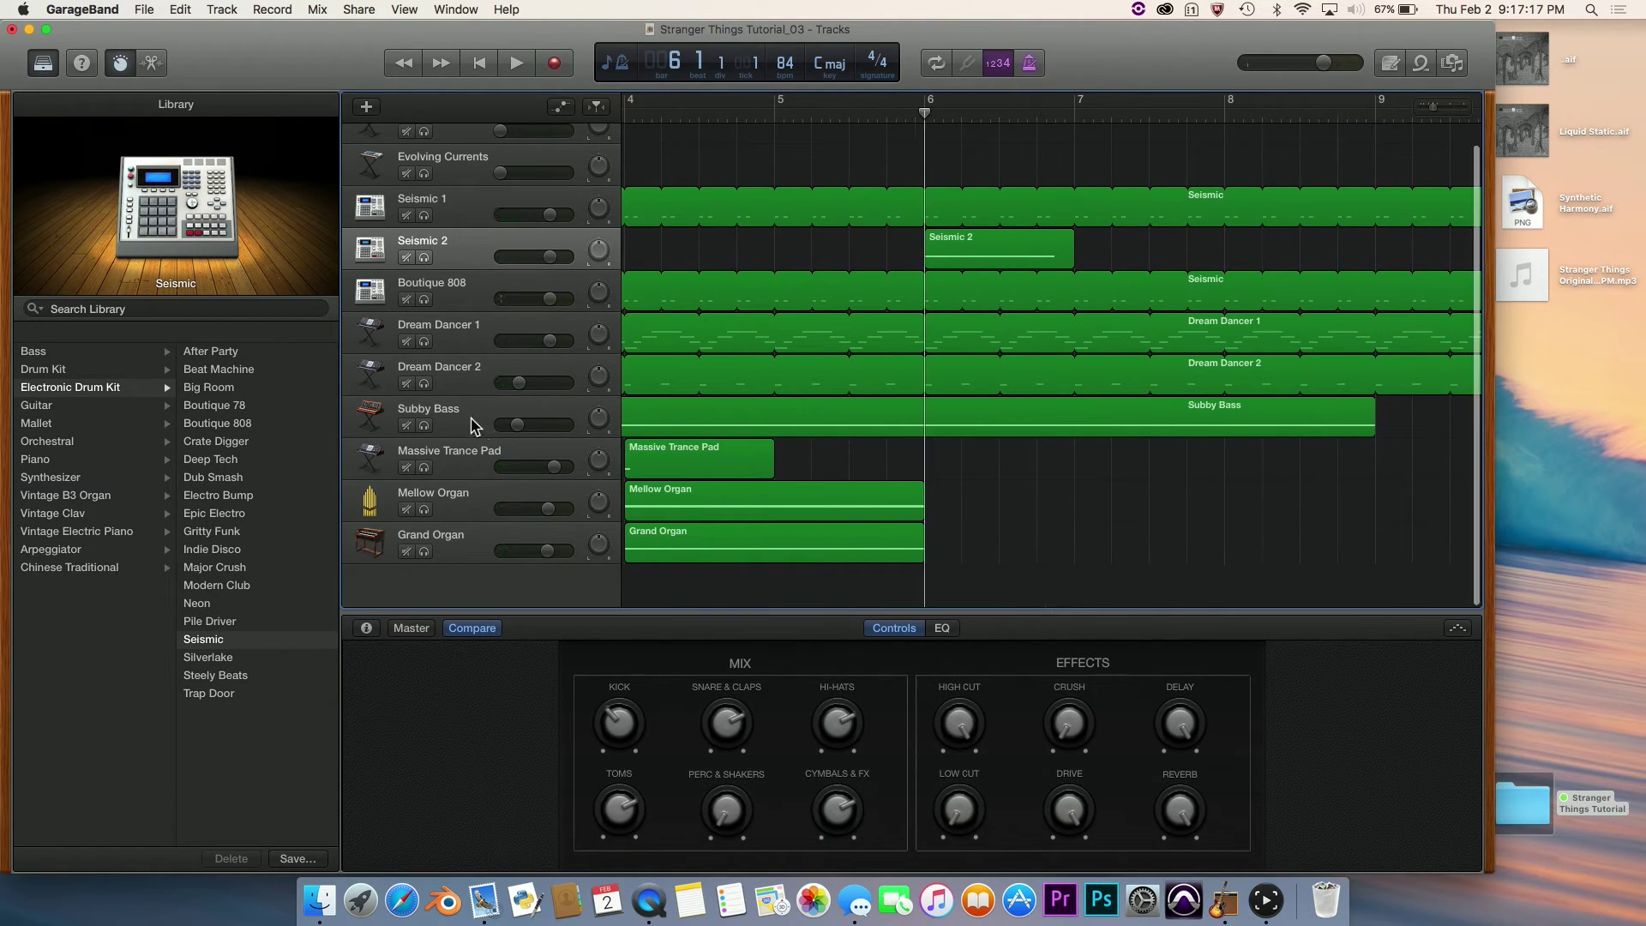
Add a software instrument track below Subby Bass and assign it the Dreamy Bells sound.
left_click(470, 422)
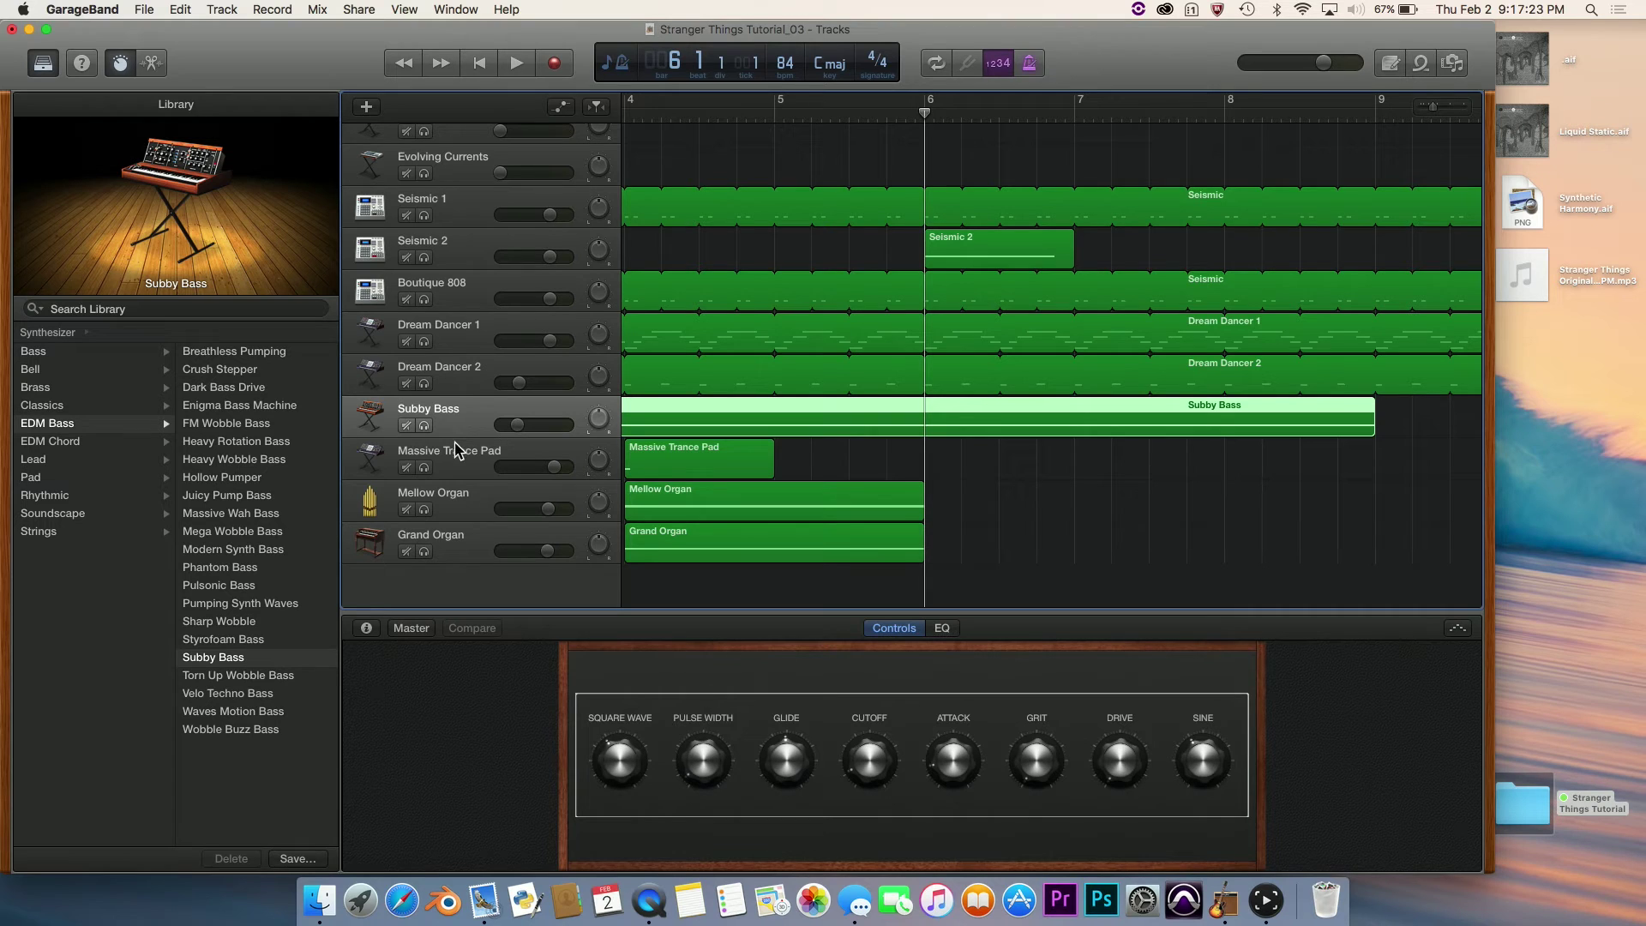
left_click(366, 106)
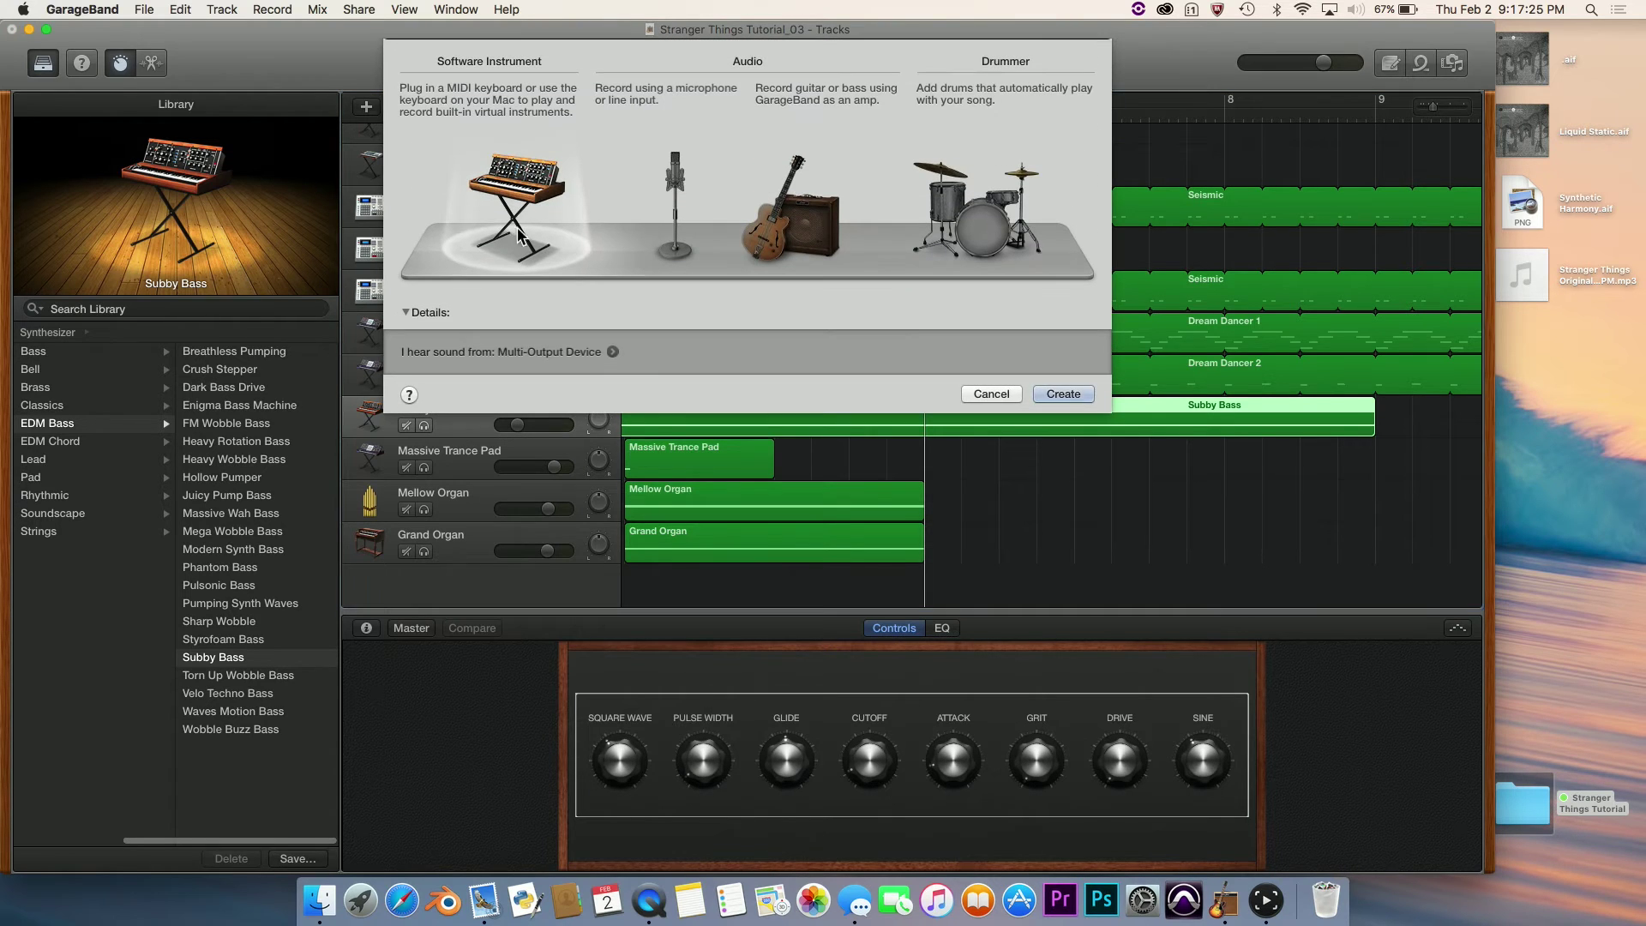
key("Return")
left_click(162, 311)
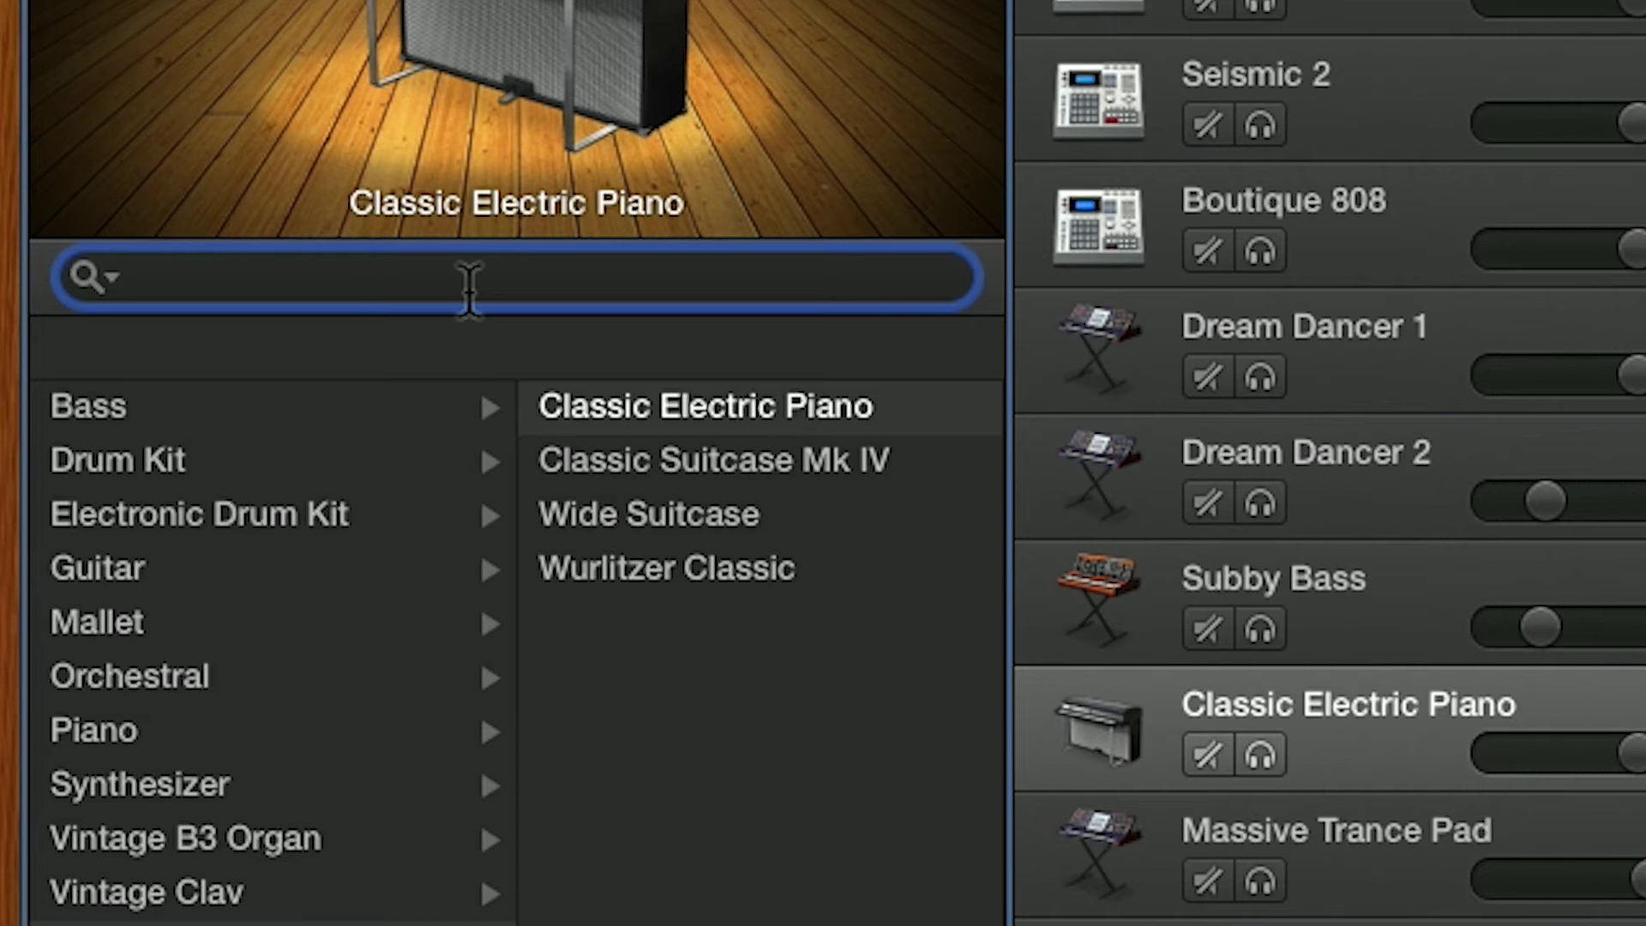
type("Dreamy ")
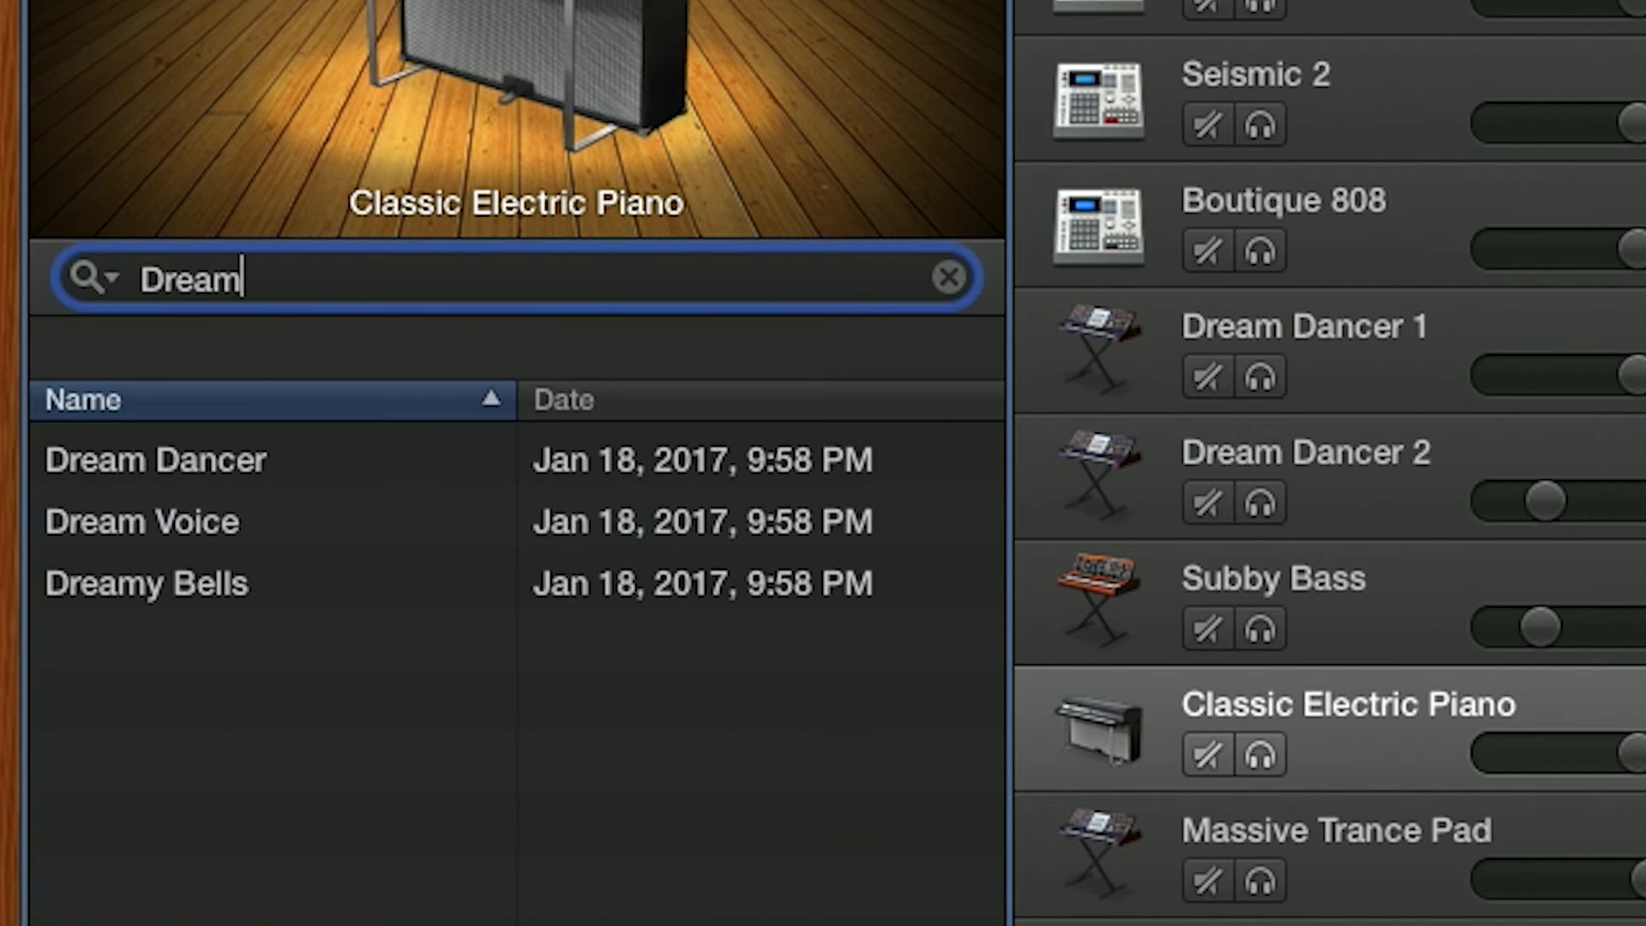
type("Bells")
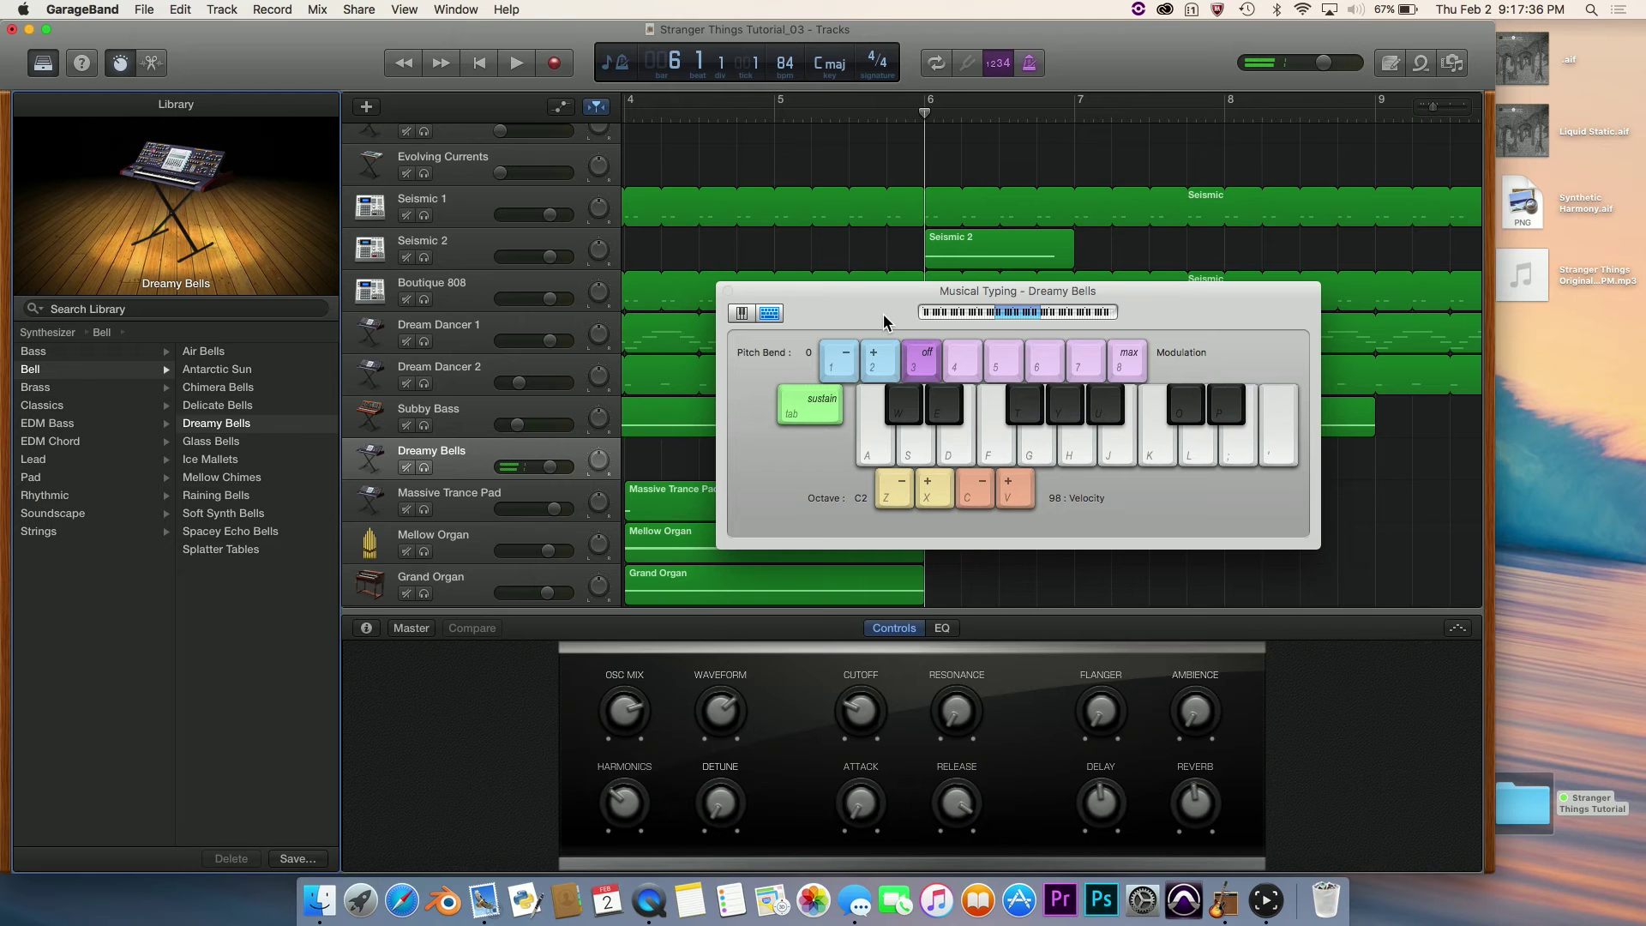
Try a note on Dreamy Bells, slightly lower its Osc Mix and reduce Harmonics to the minimum.
key("a")
left_click_drag(877, 302, 382, 258)
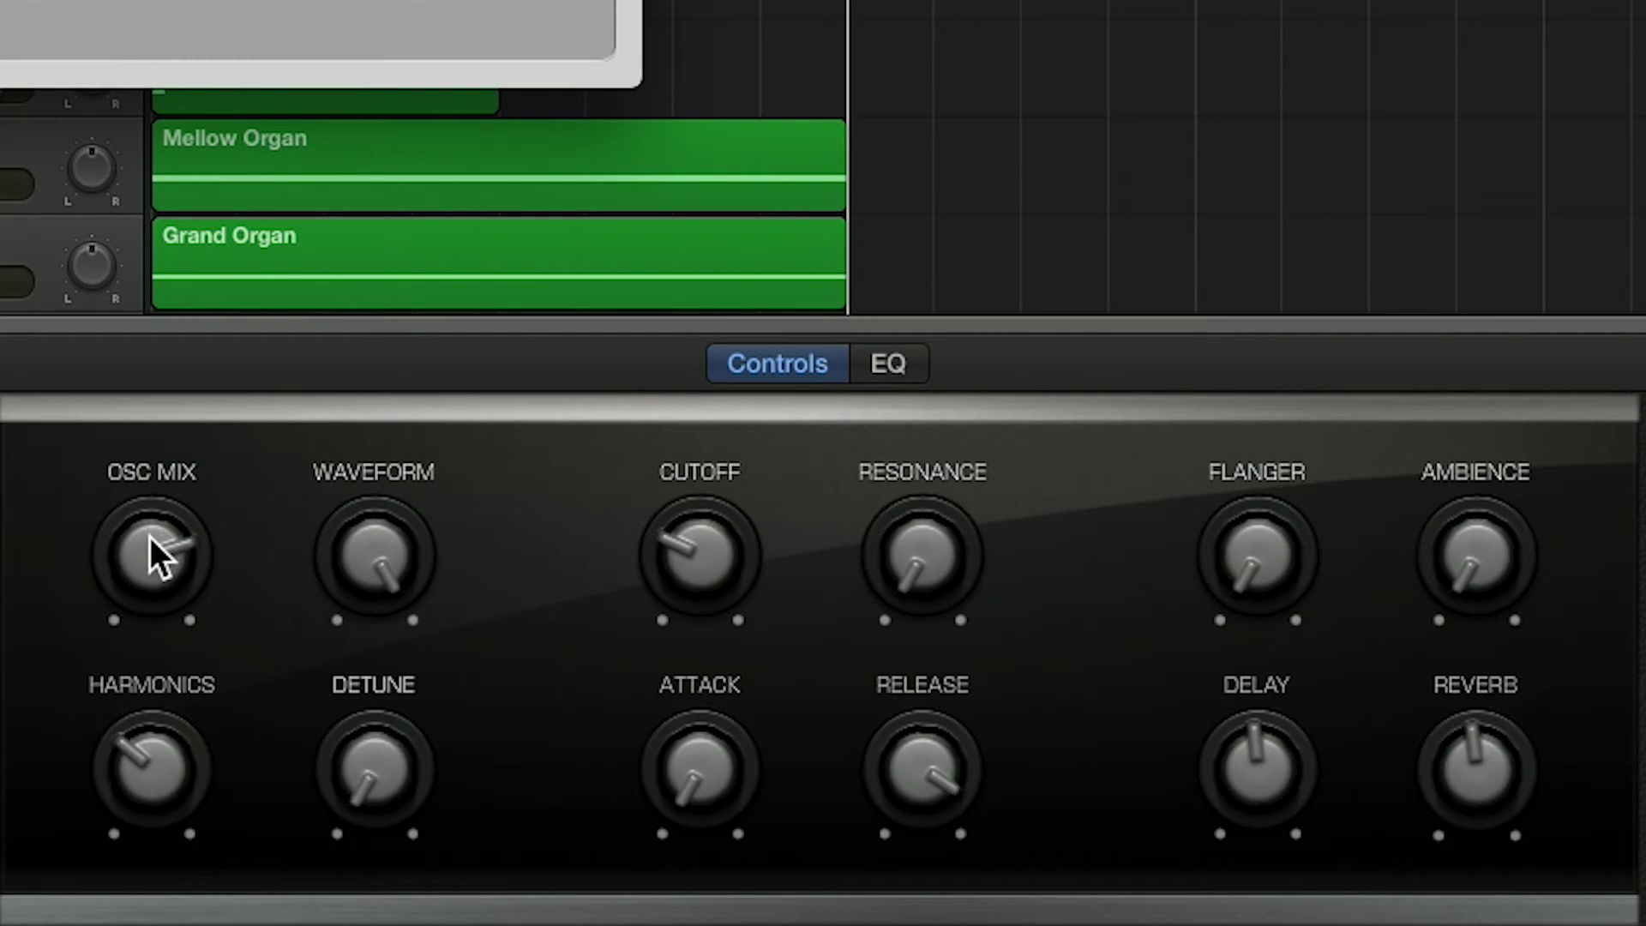
left_click_drag(151, 579, 147, 598)
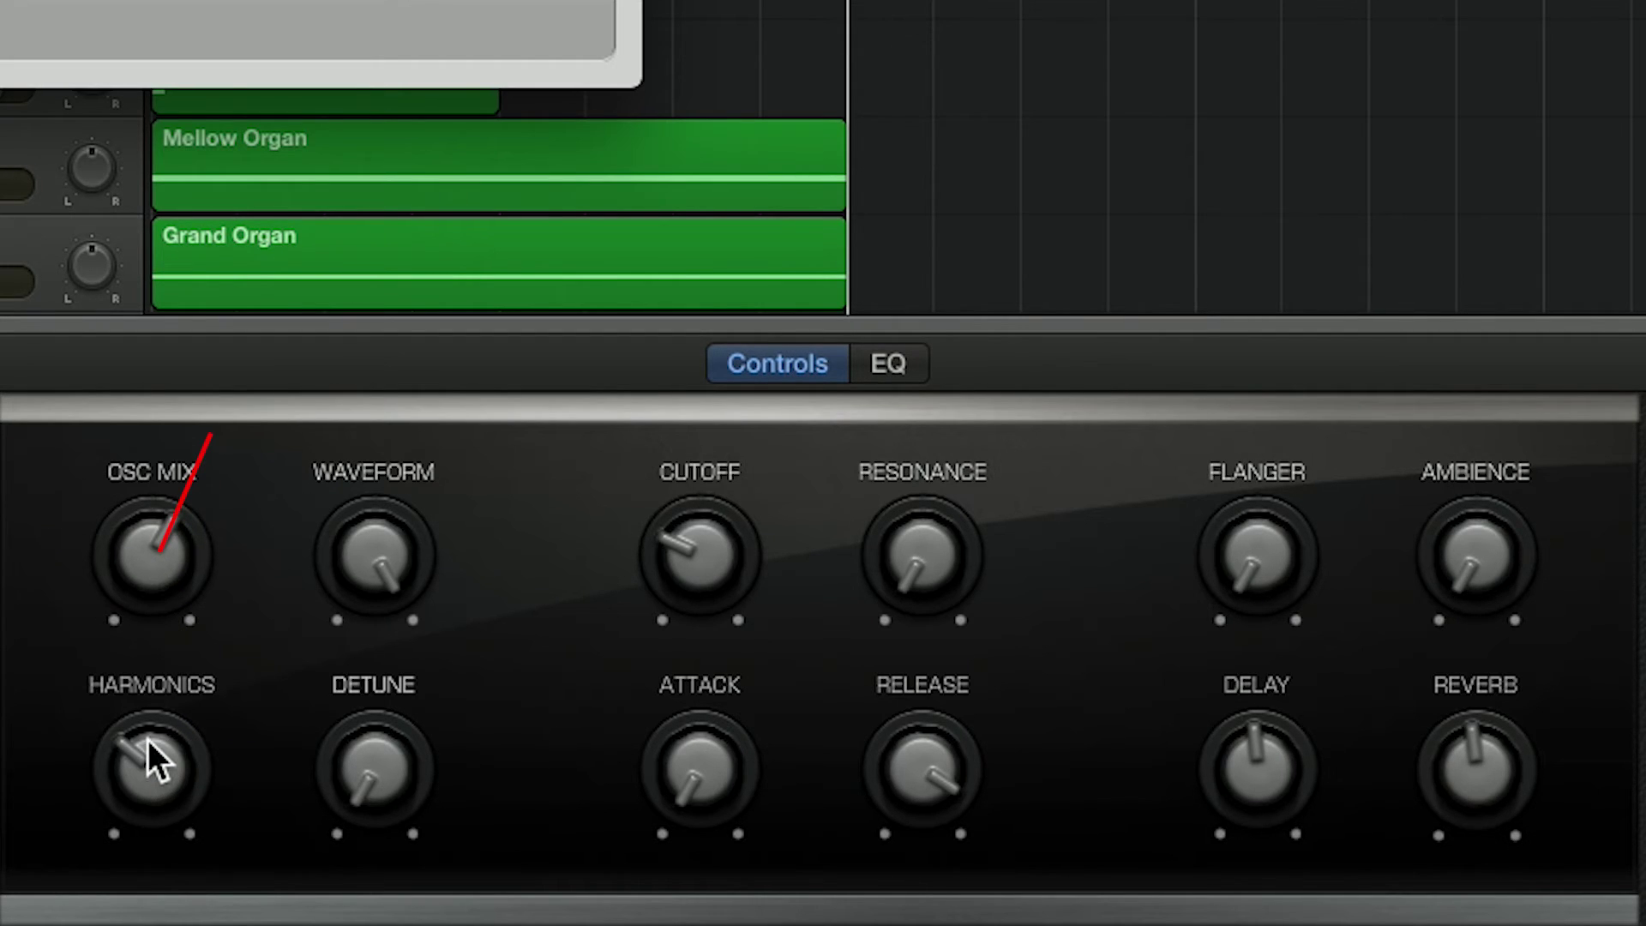
left_click_drag(146, 760, 181, 874)
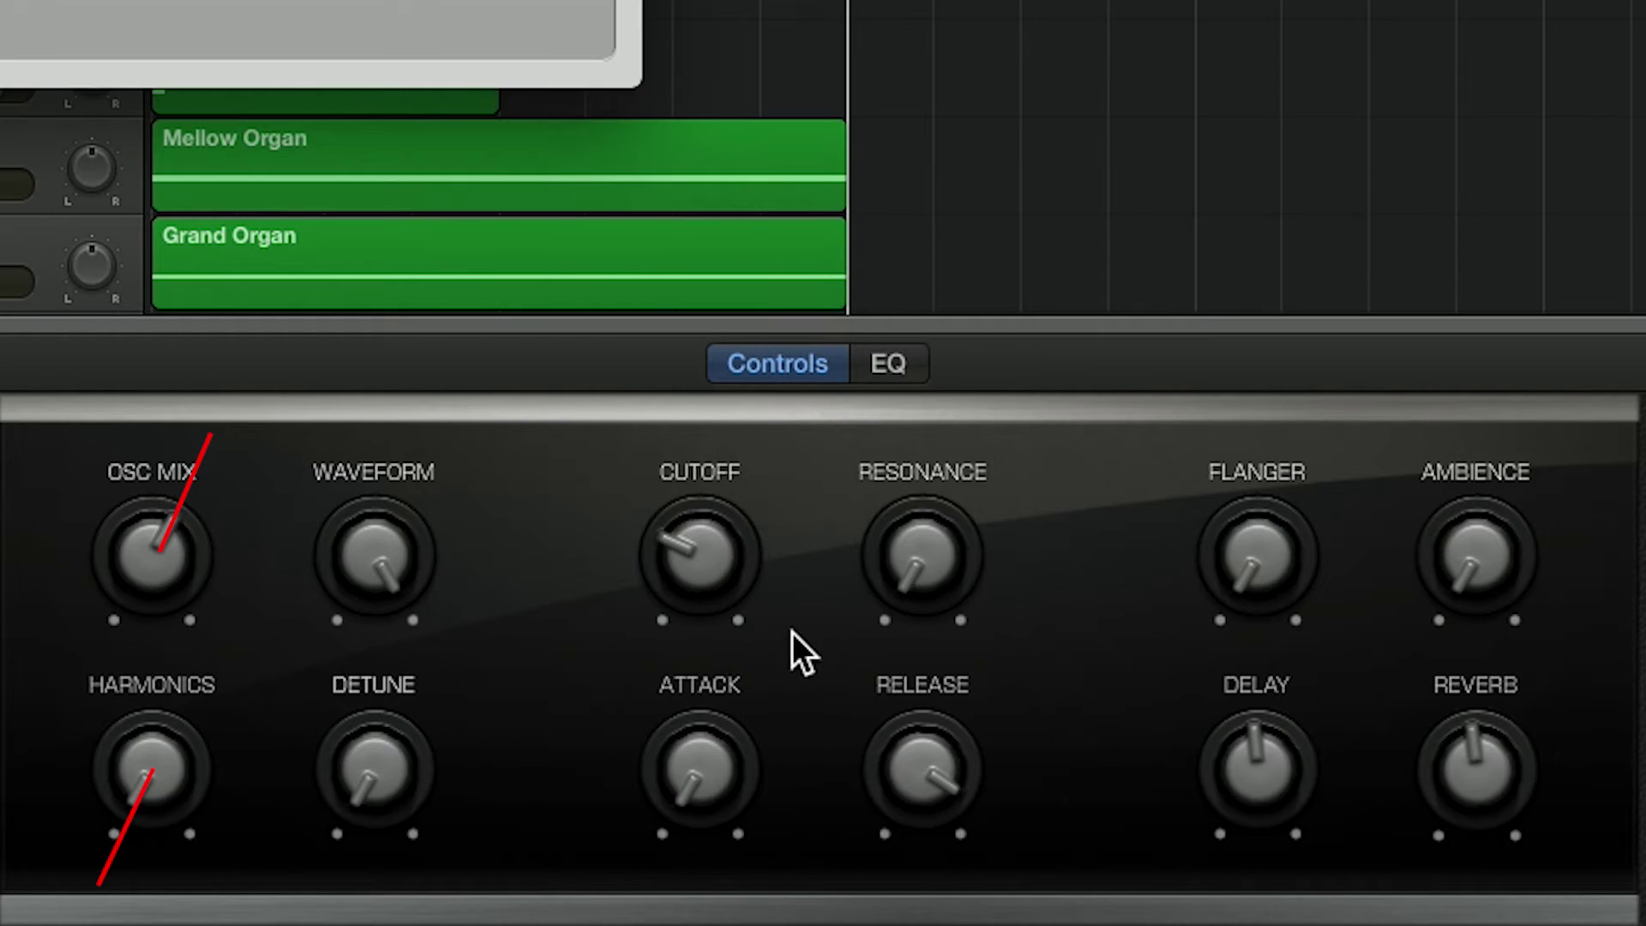
Raise the Dreamy Bells Cutoff slightly, bring Release near its maximum and turn Reverb fully up.
left_click_drag(702, 579, 703, 534)
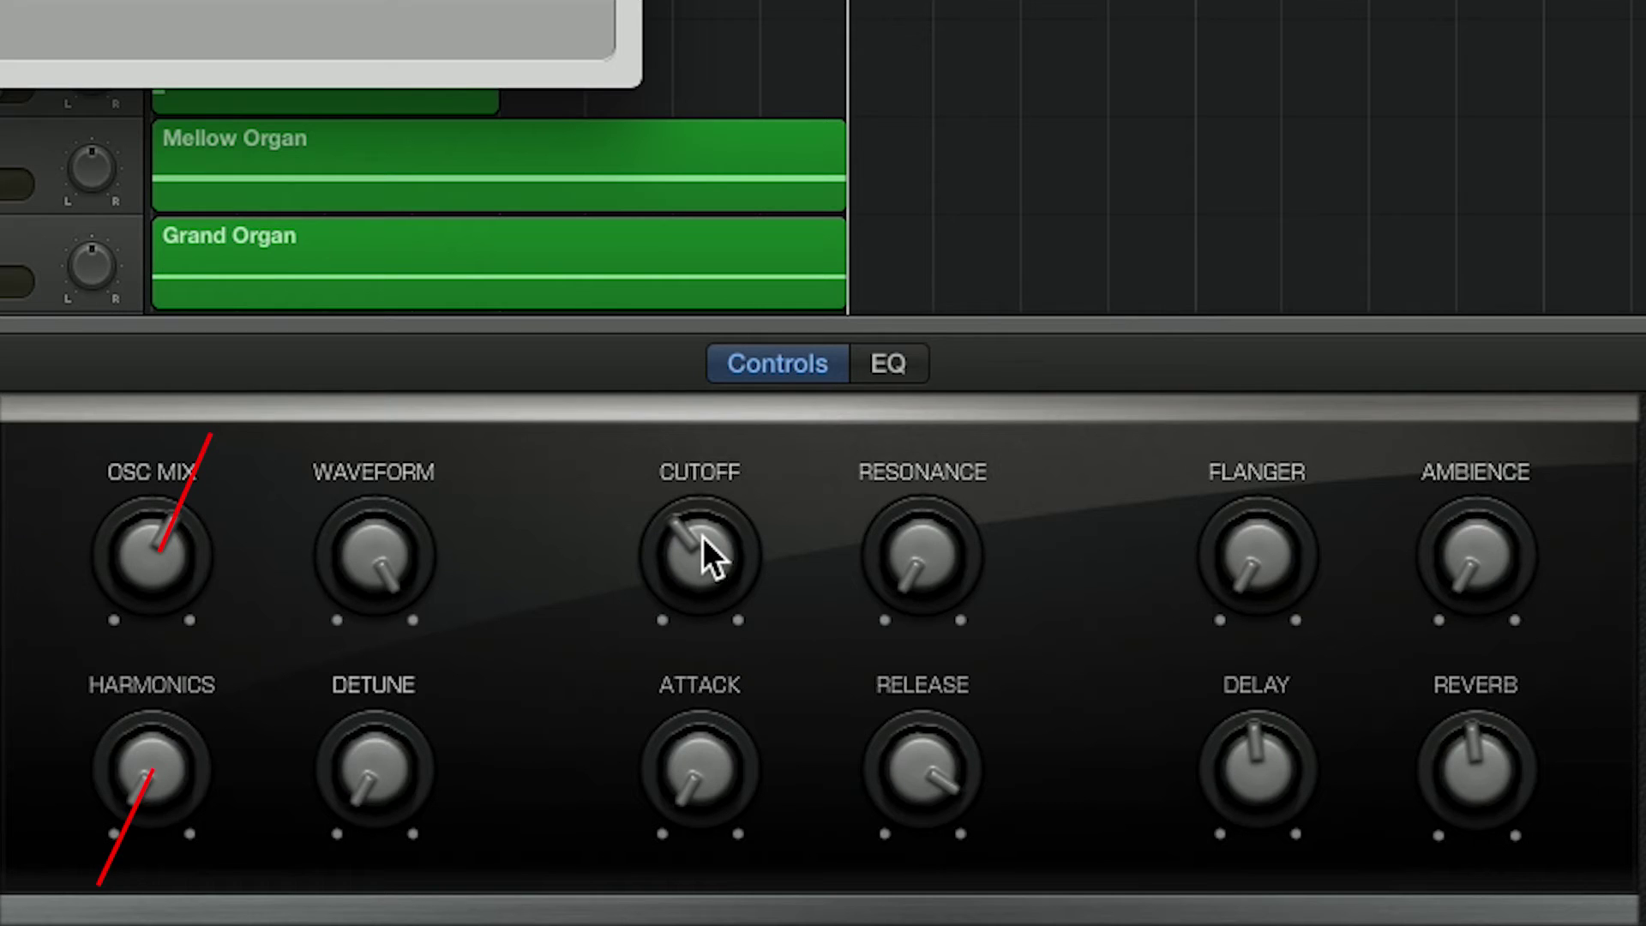
left_click_drag(919, 739, 926, 797)
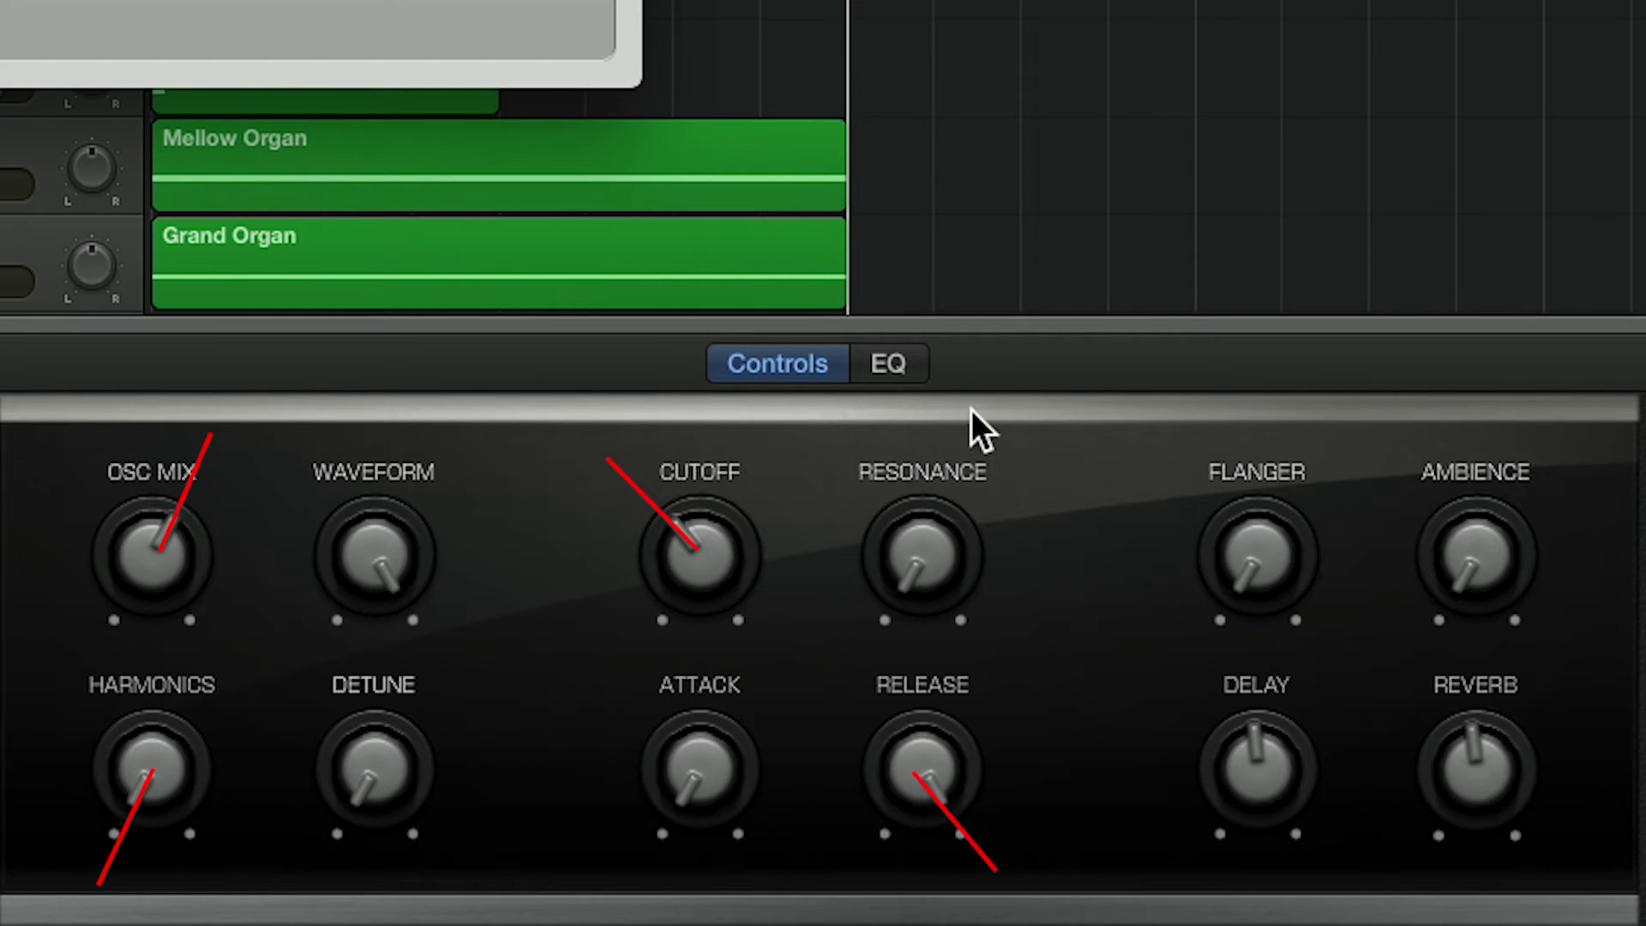
left_click_drag(1459, 813, 1437, 496)
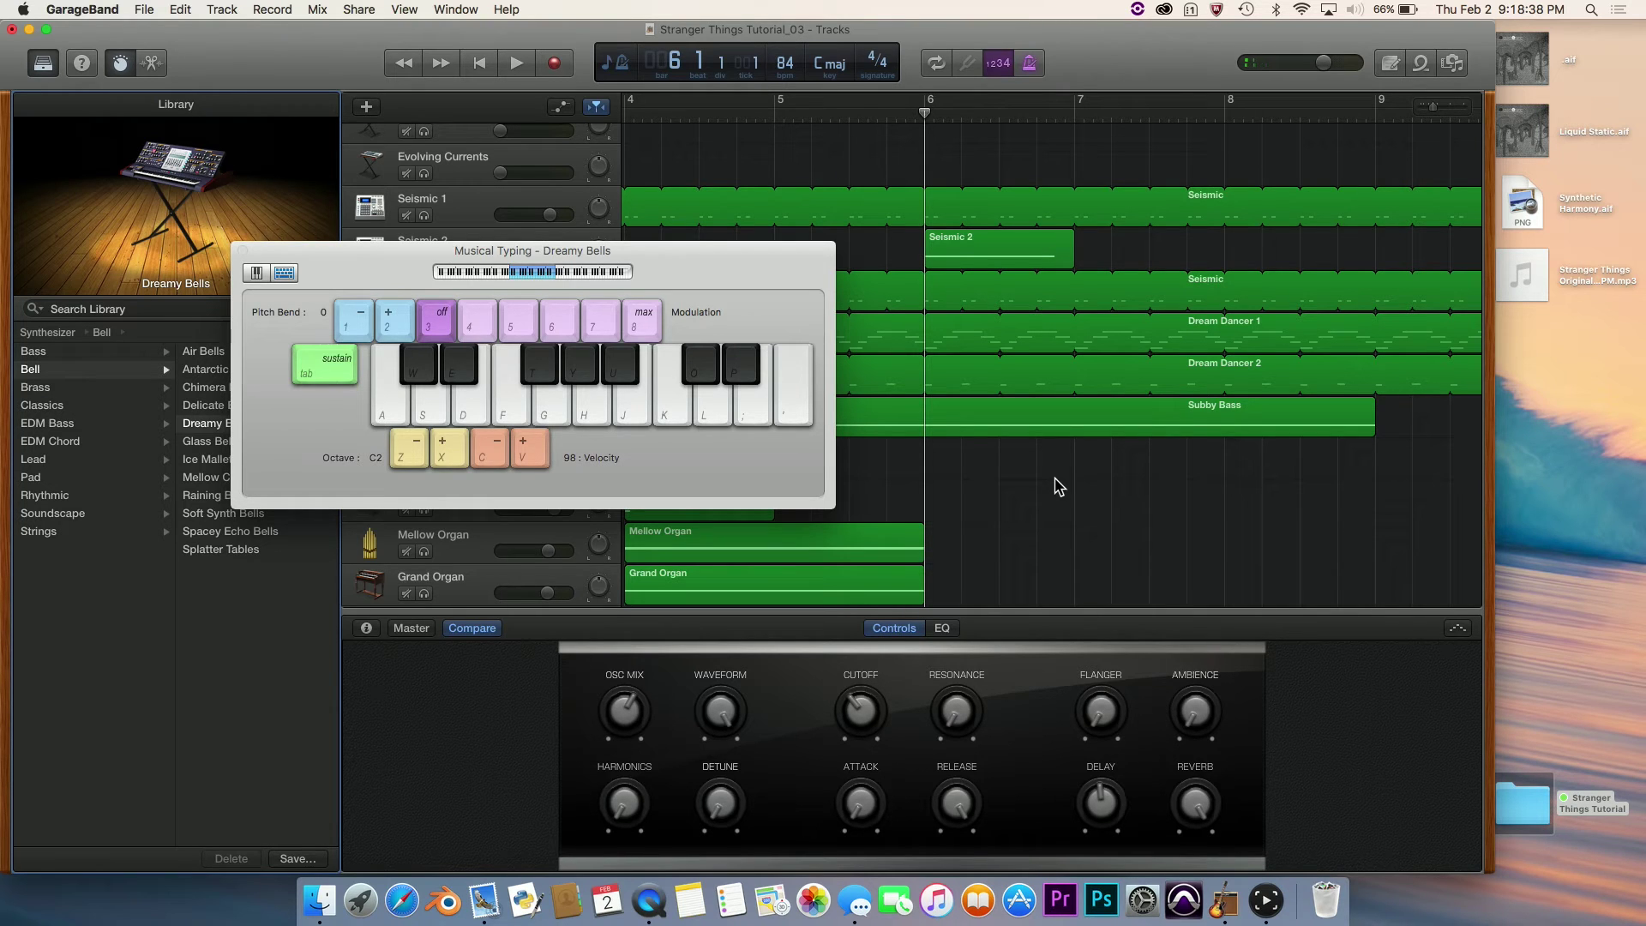
Record a single short Dreamy Bells note at the start of bar 6 with Musical Typing.
left_click_drag(666, 276, 797, 219)
scroll(1014, 445, "down", 1)
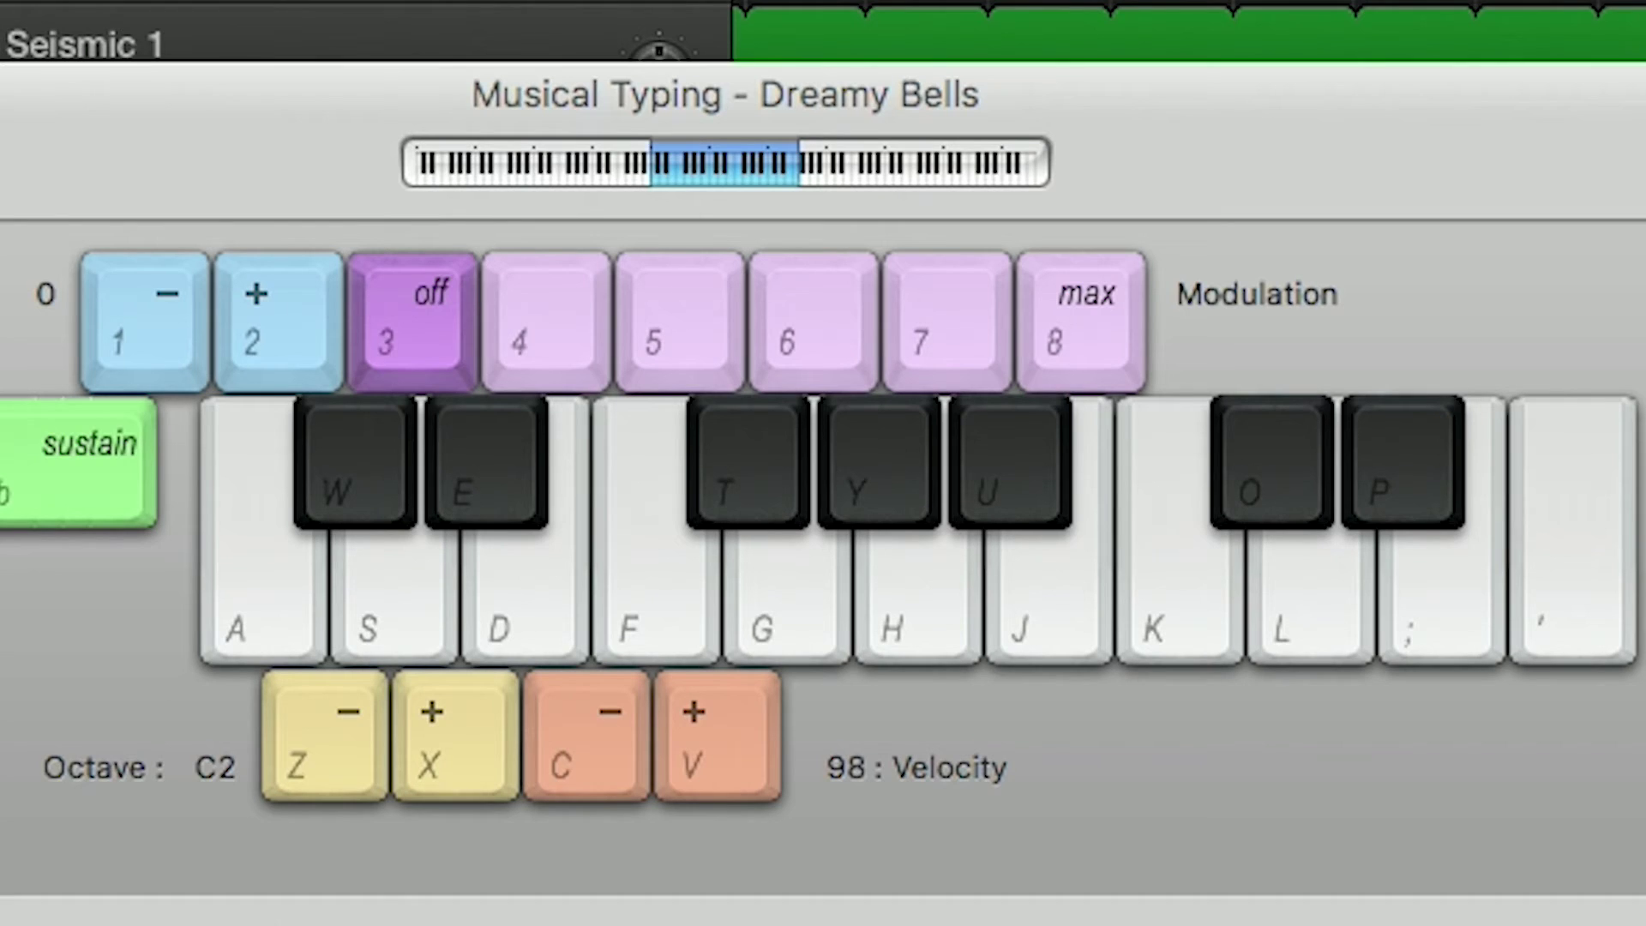
key("g")
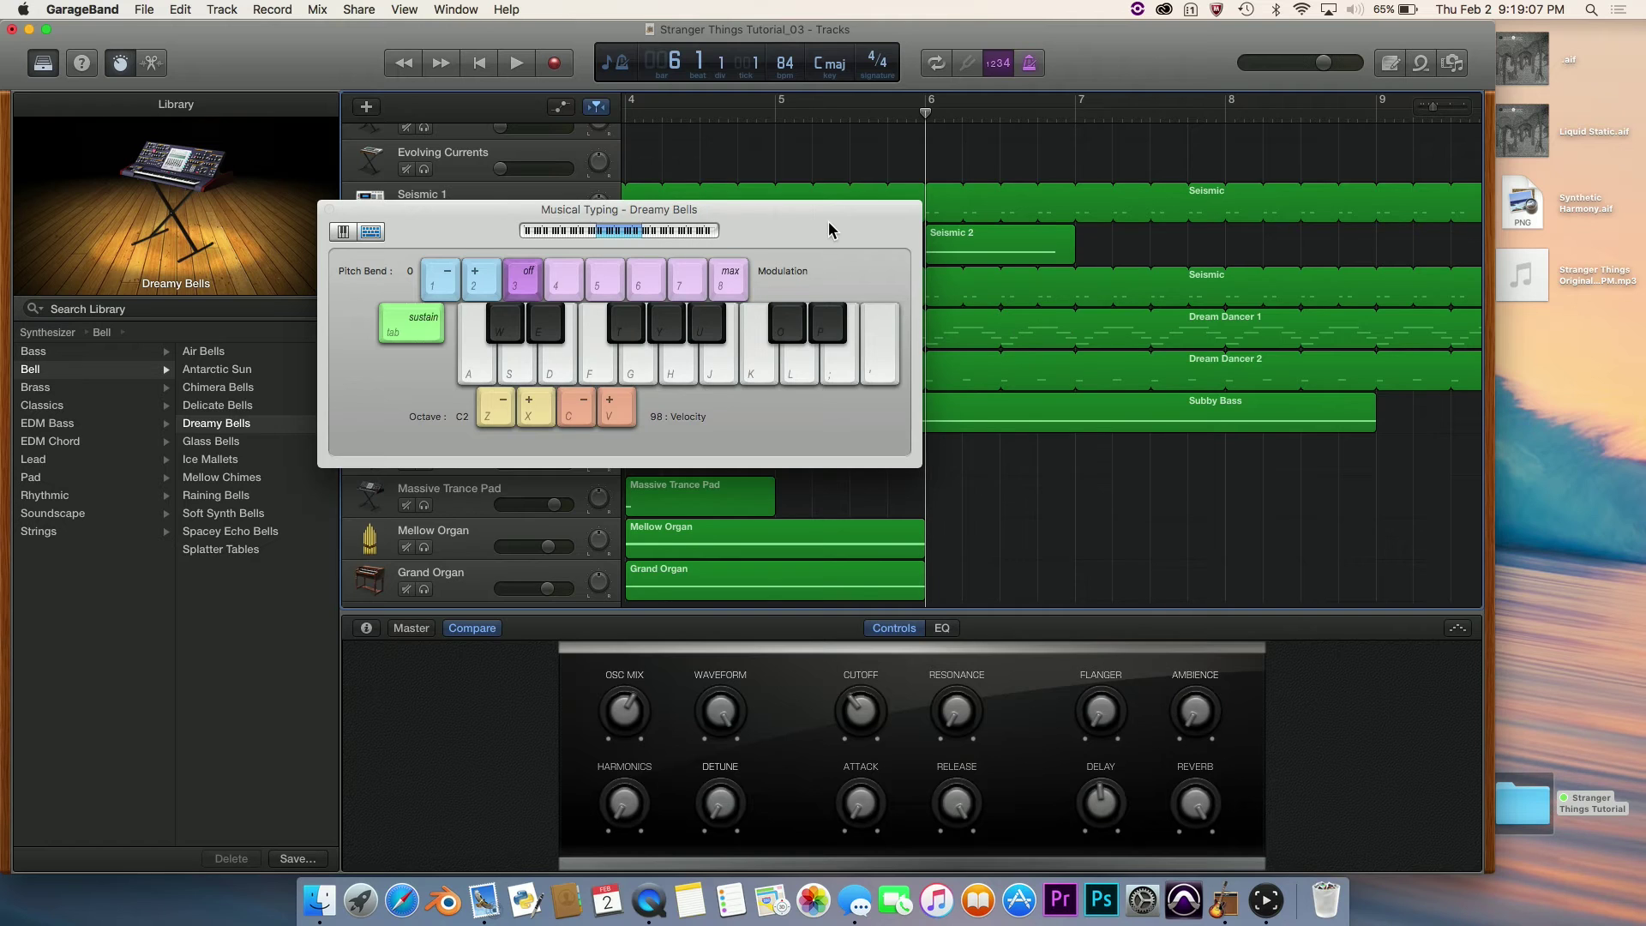
left_click_drag(828, 229, 542, 429)
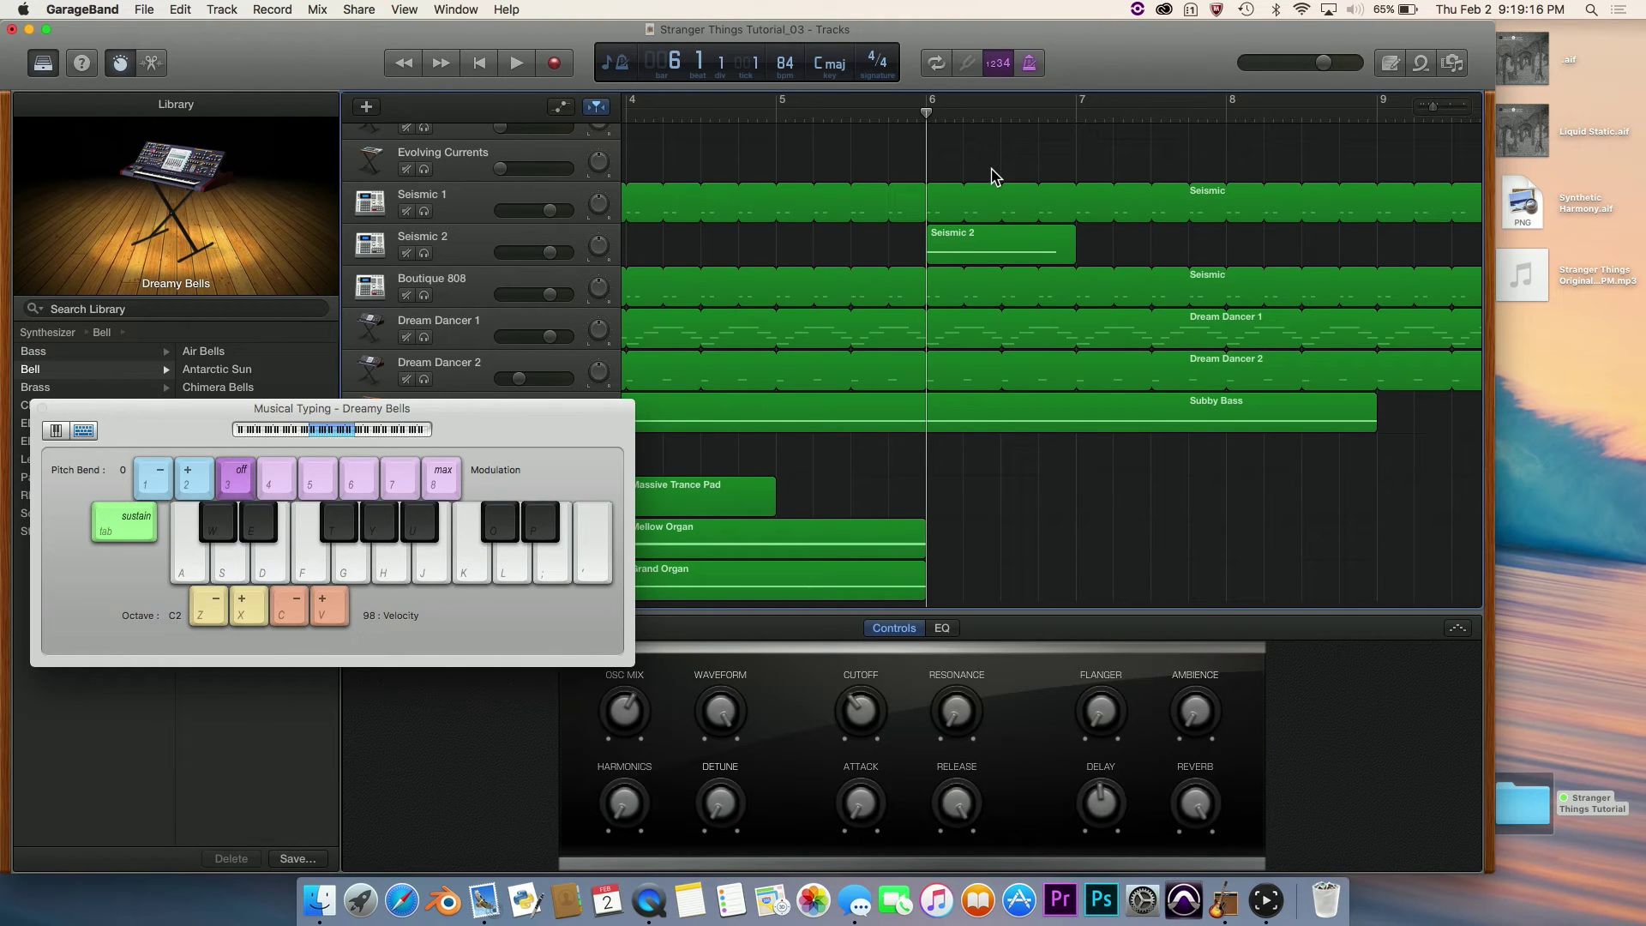
key("space")
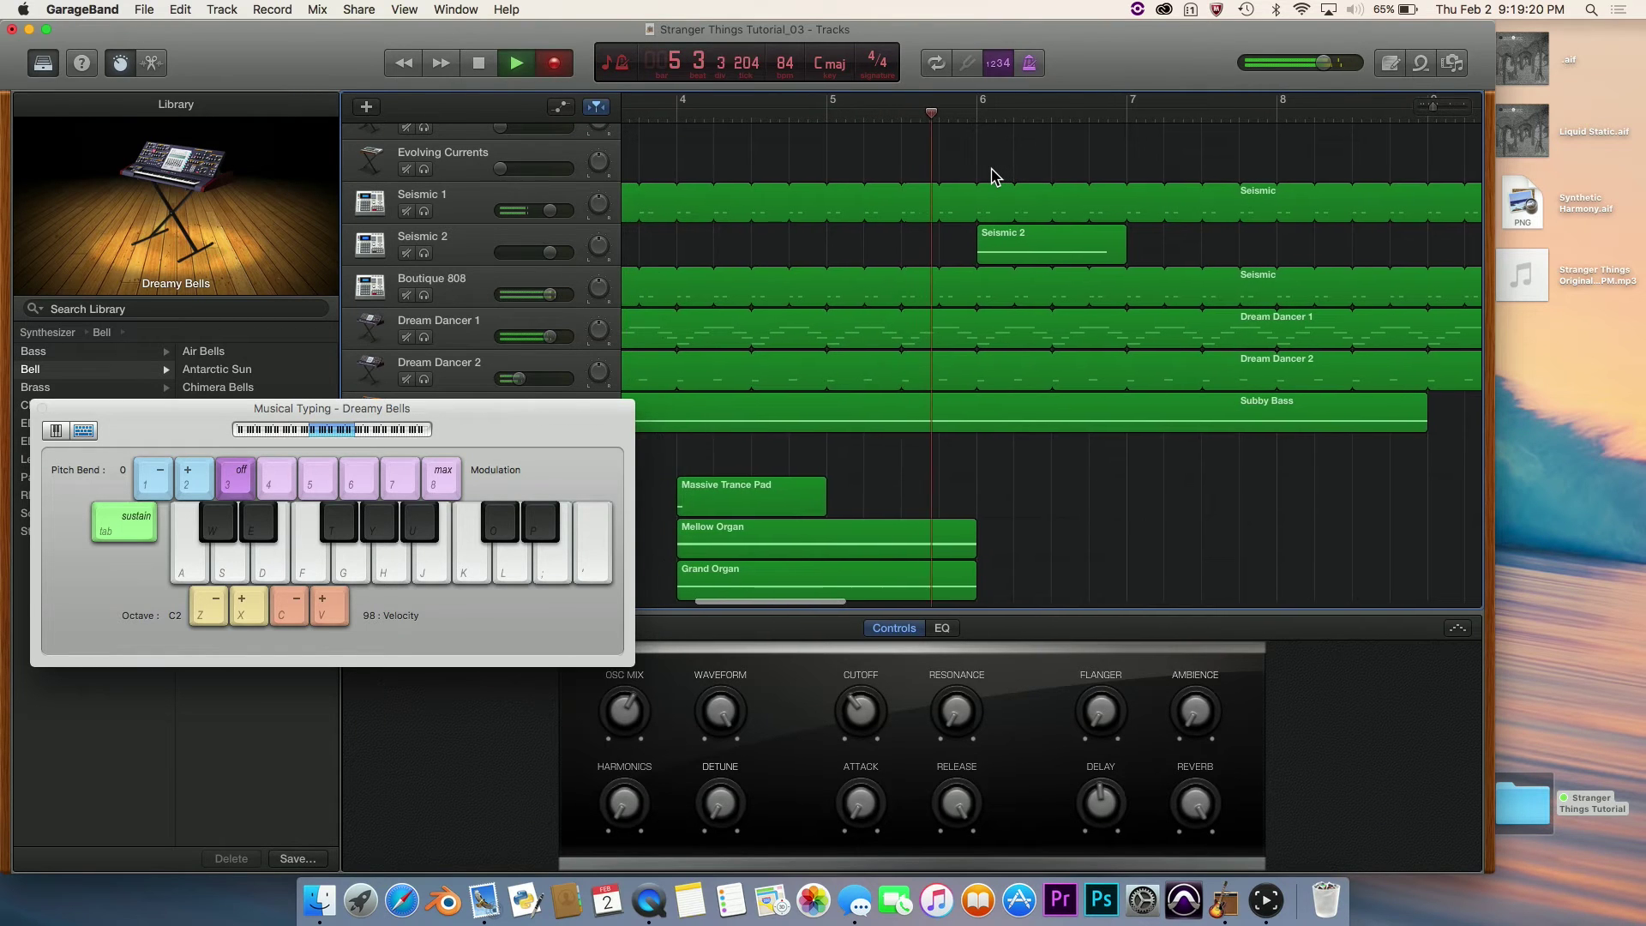
key("t")
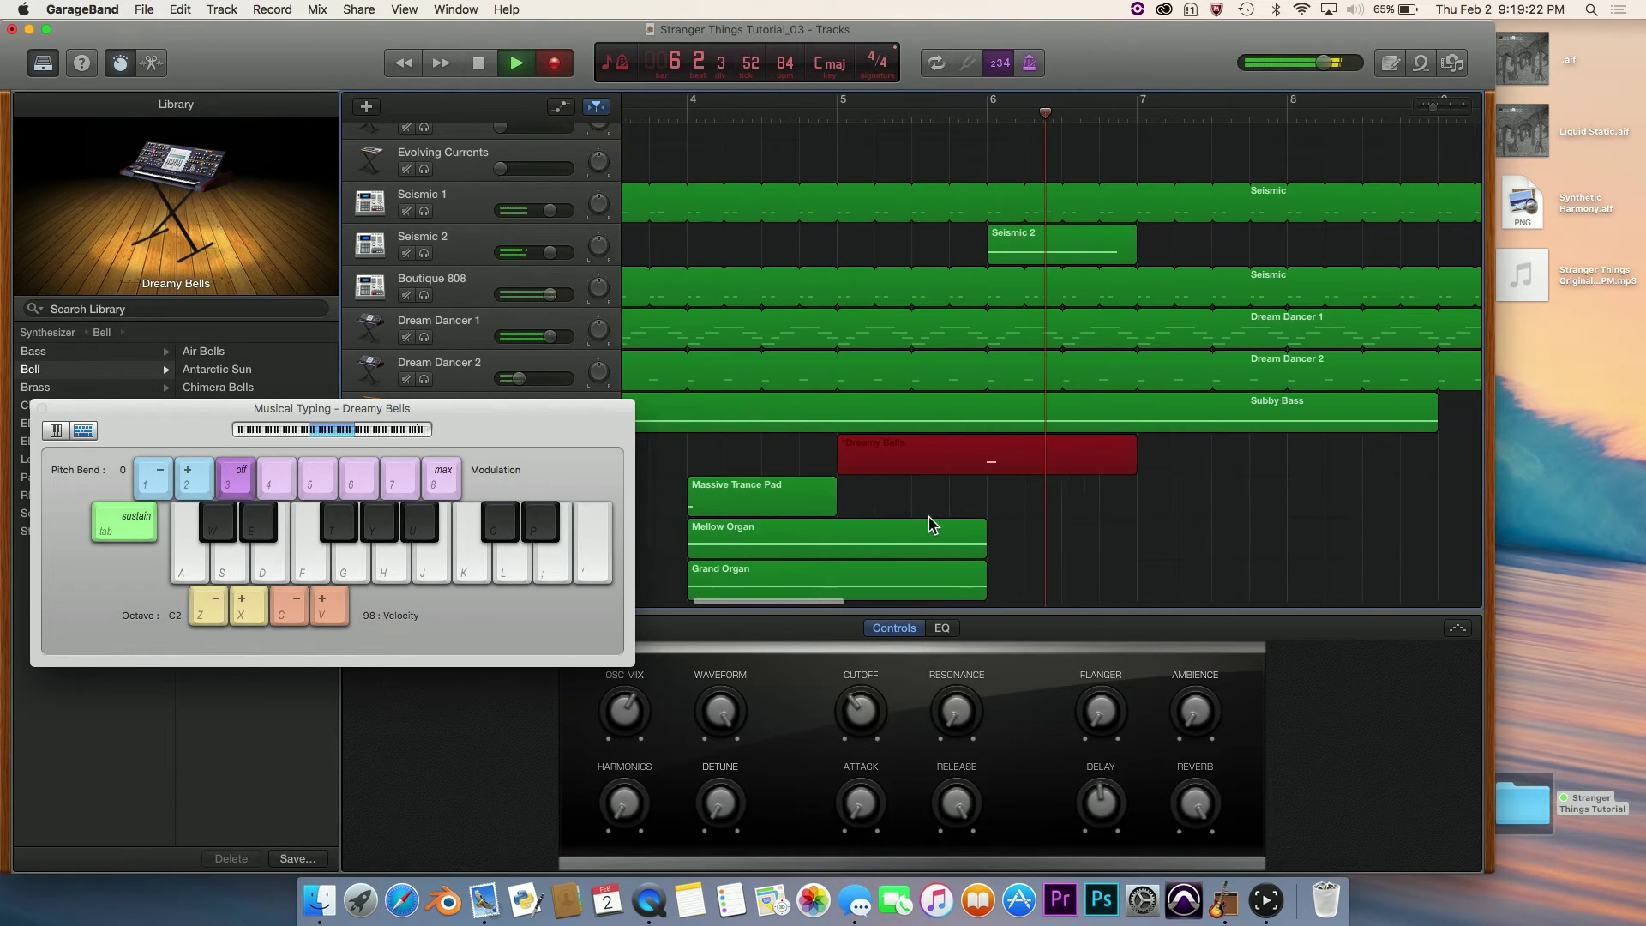
key("space")
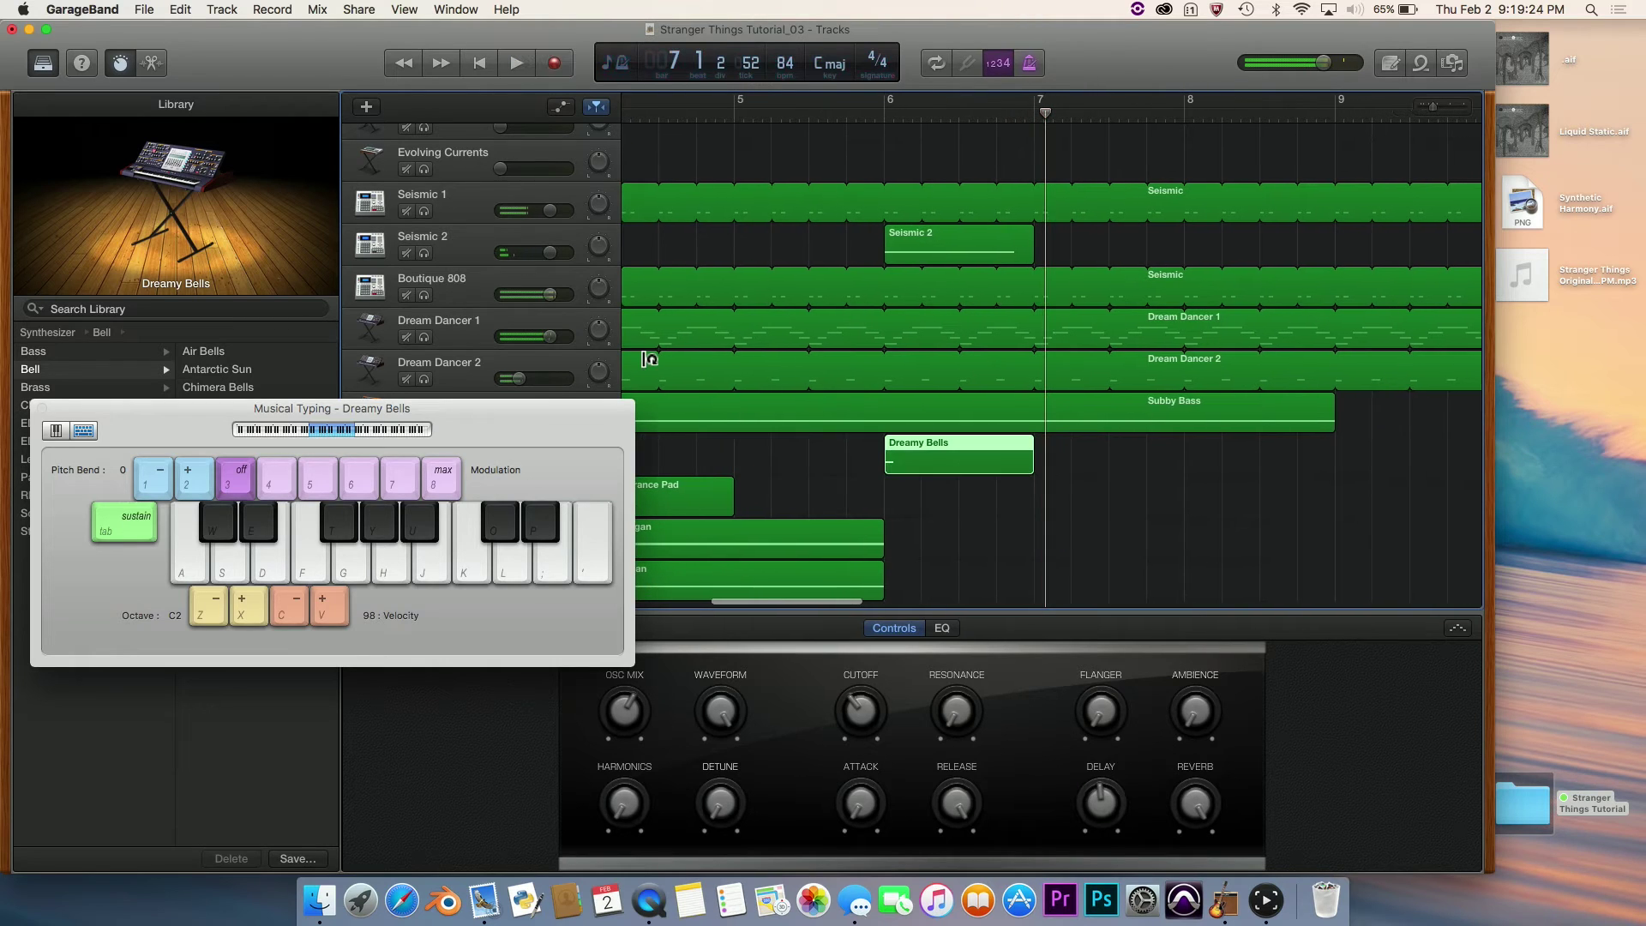
Close Musical Typing and show the recorded Dreamy Bells note at bar 6 in the Piano Roll.
left_click(887, 111)
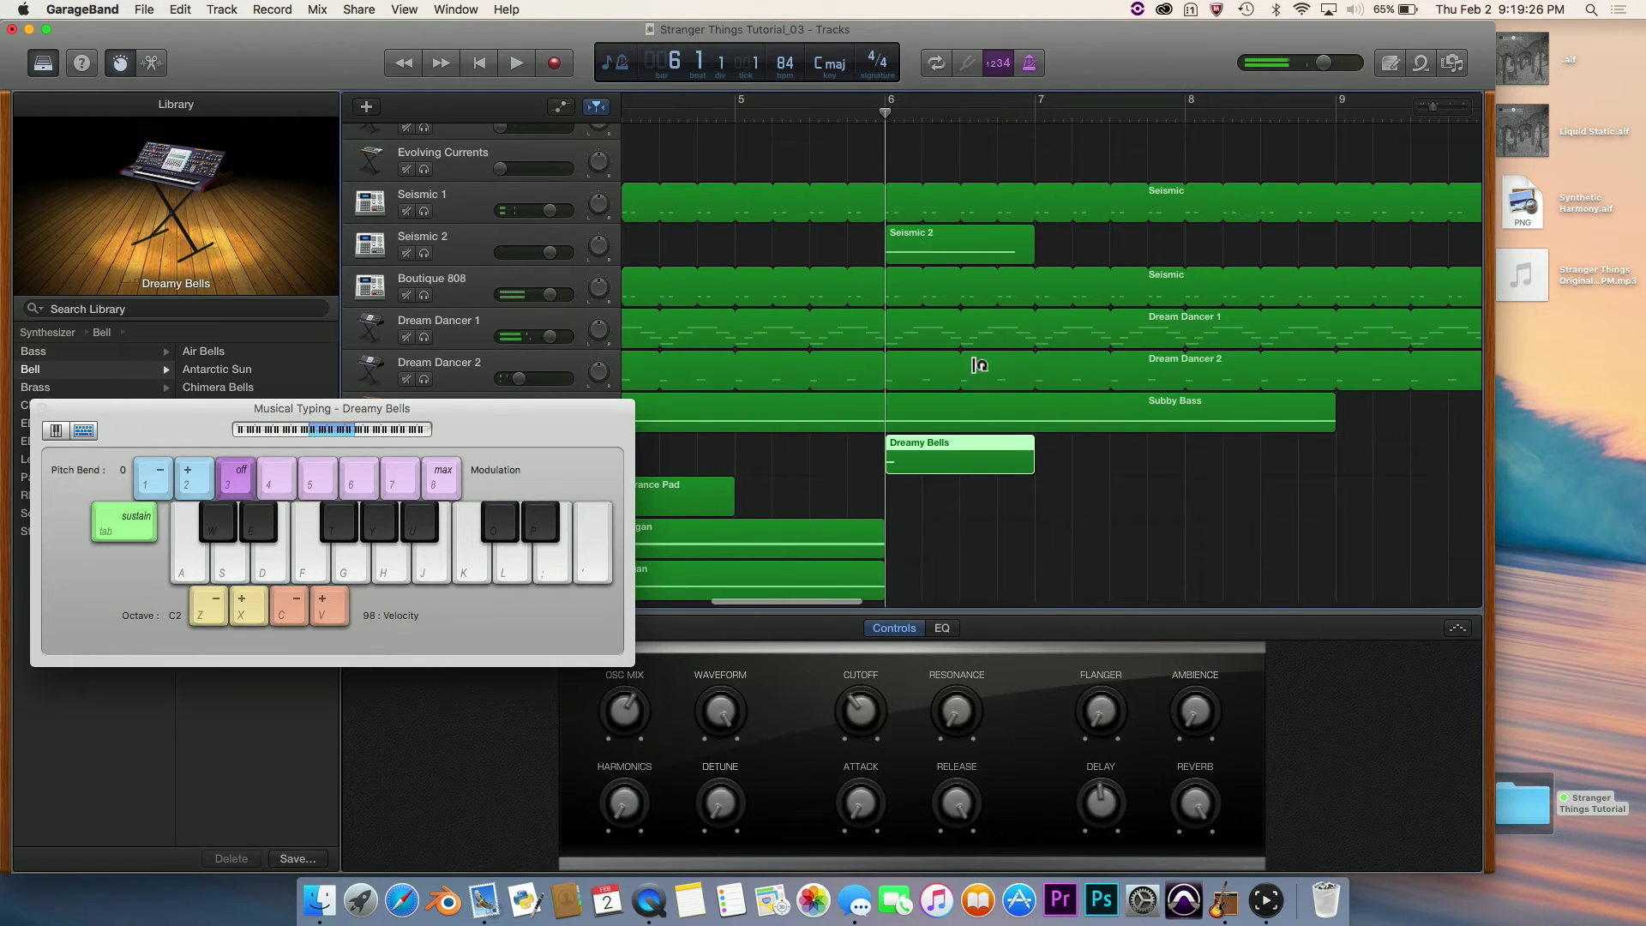
left_click(150, 69)
left_click(42, 409)
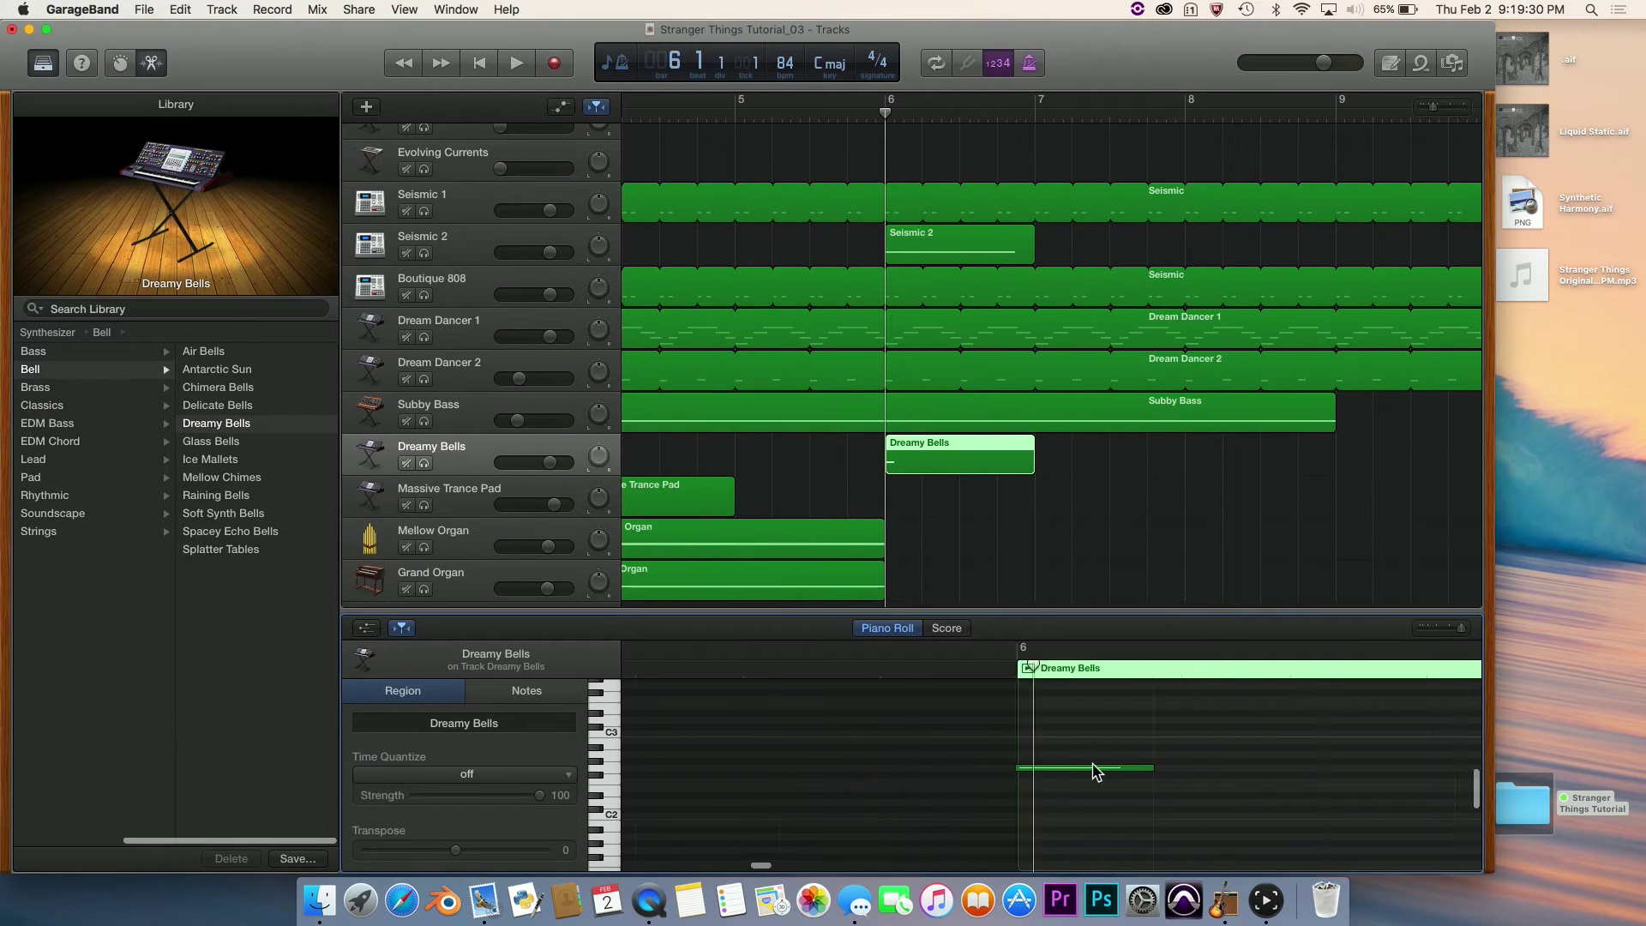
scroll(1093, 772, "right", 3)
scroll(1093, 772, "down", 5)
scroll(1093, 772, "up", 3)
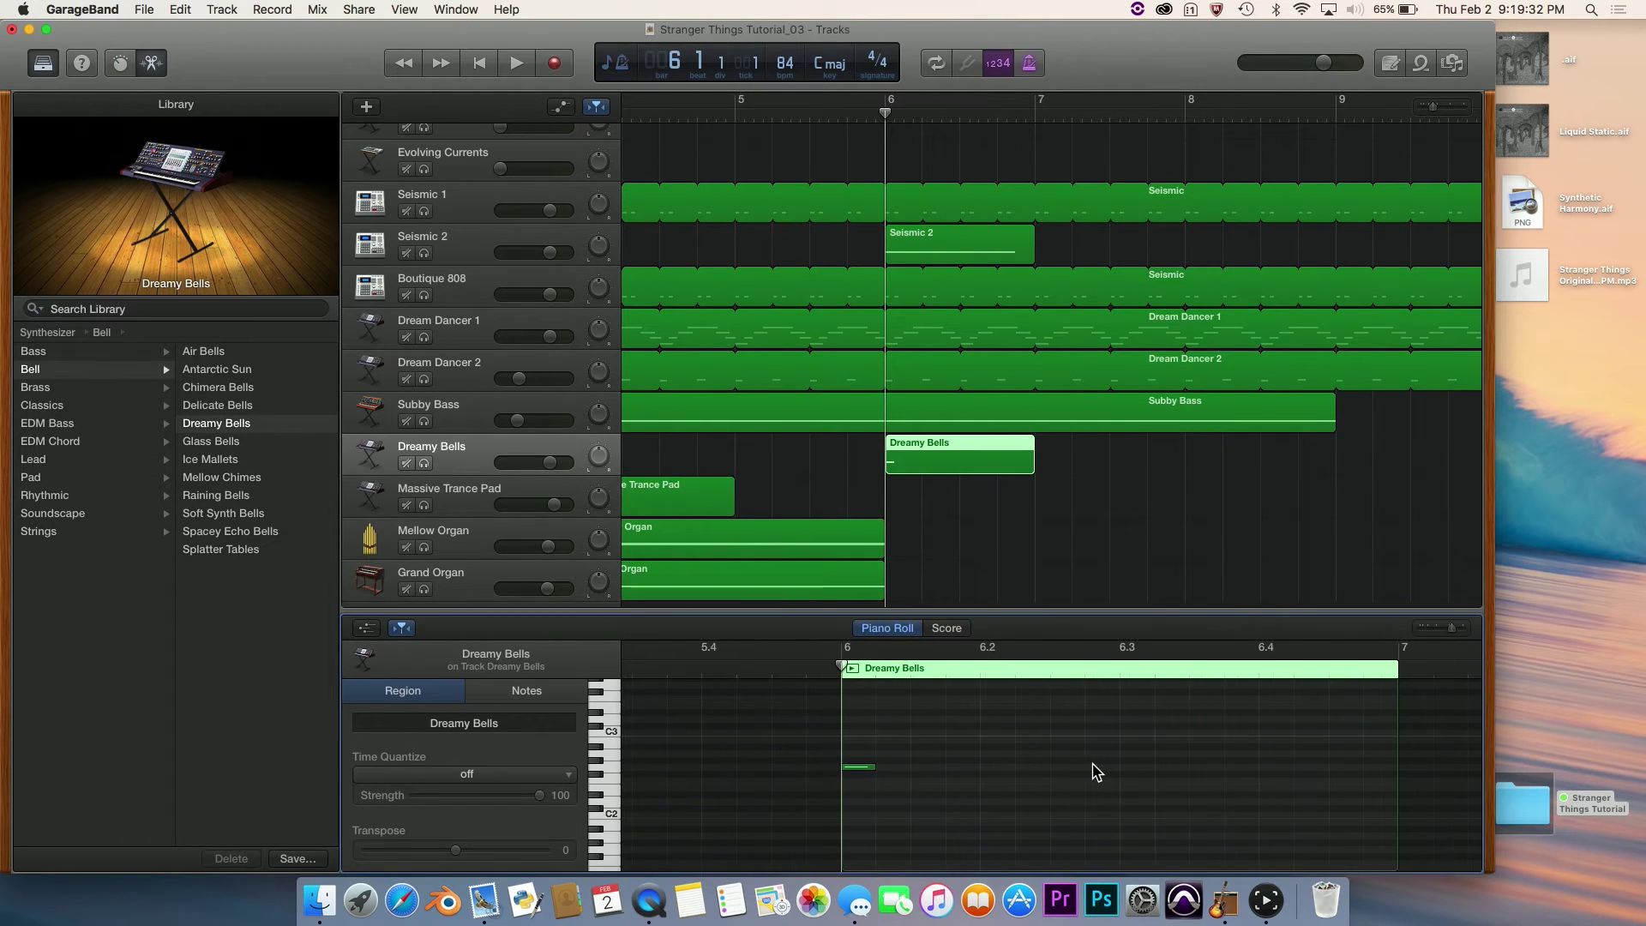
scroll(956, 754, "up", 3)
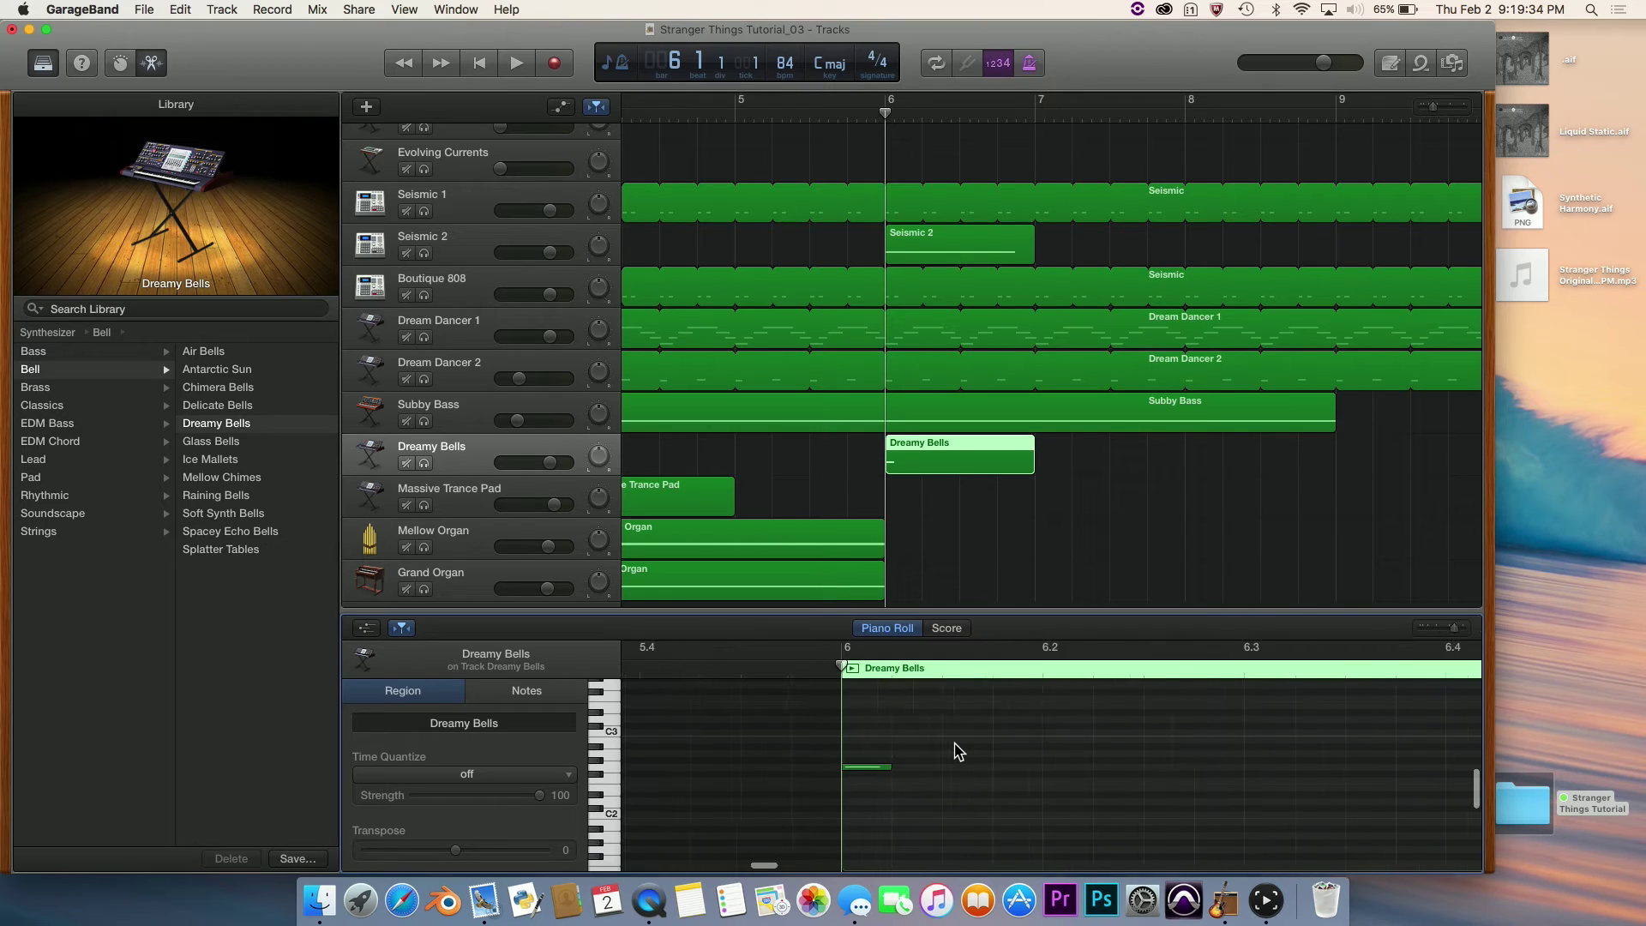
Move the single note in the Dreamy Bells region from the start of bar 6 to beat 6.2.
left_click(771, 768)
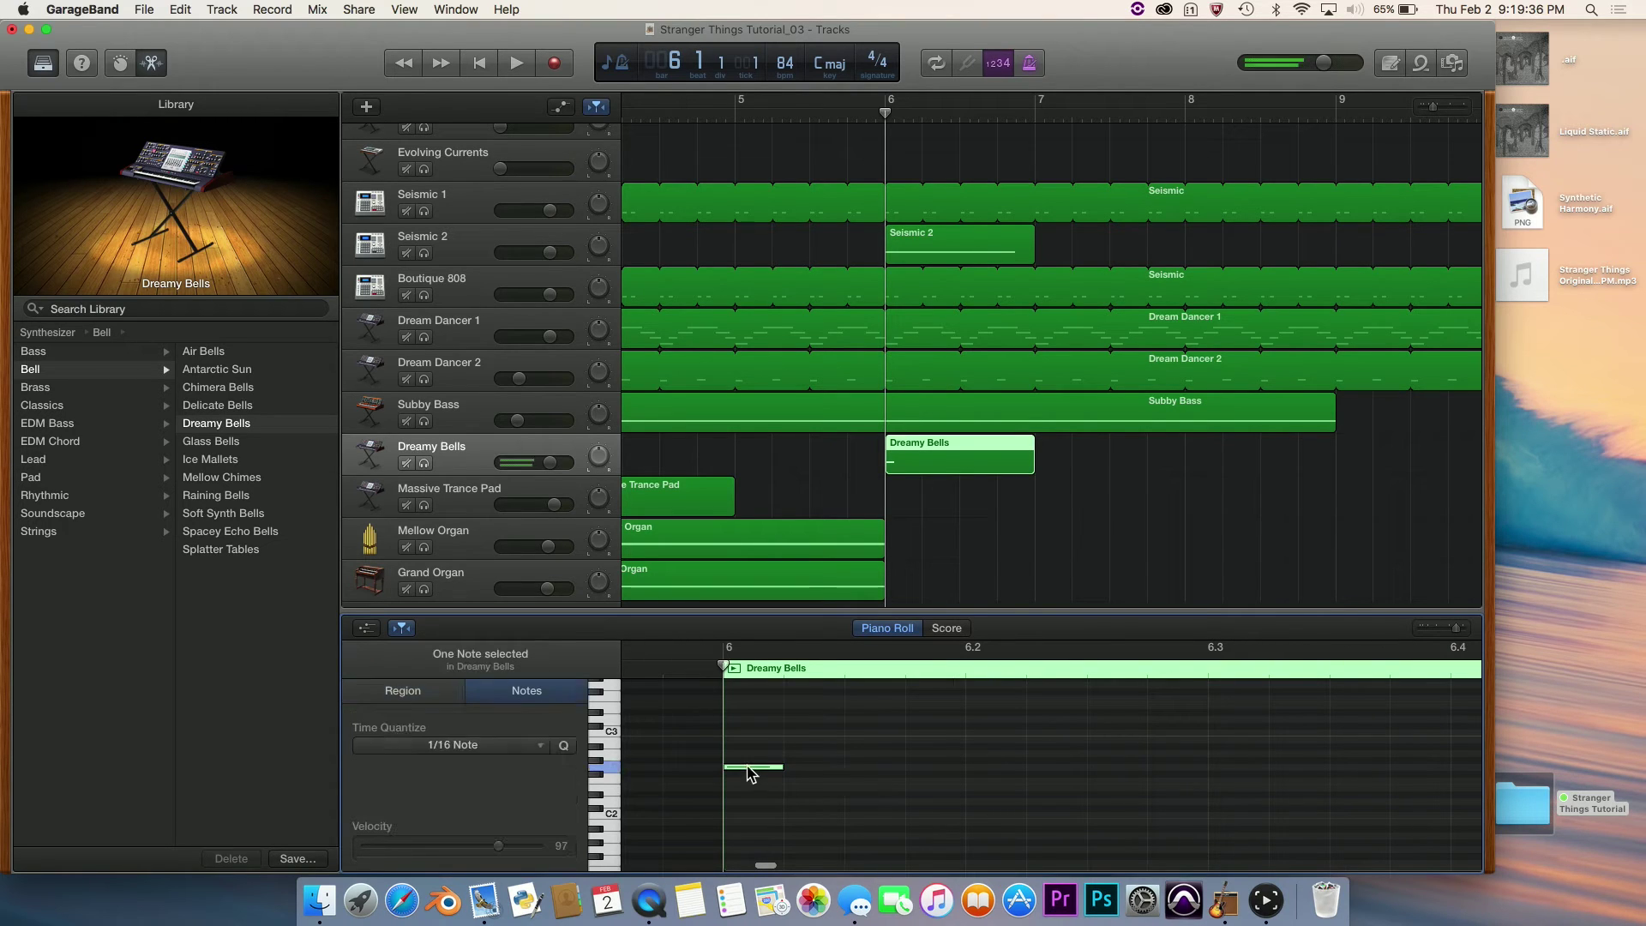
scroll(772, 759, "up", 3)
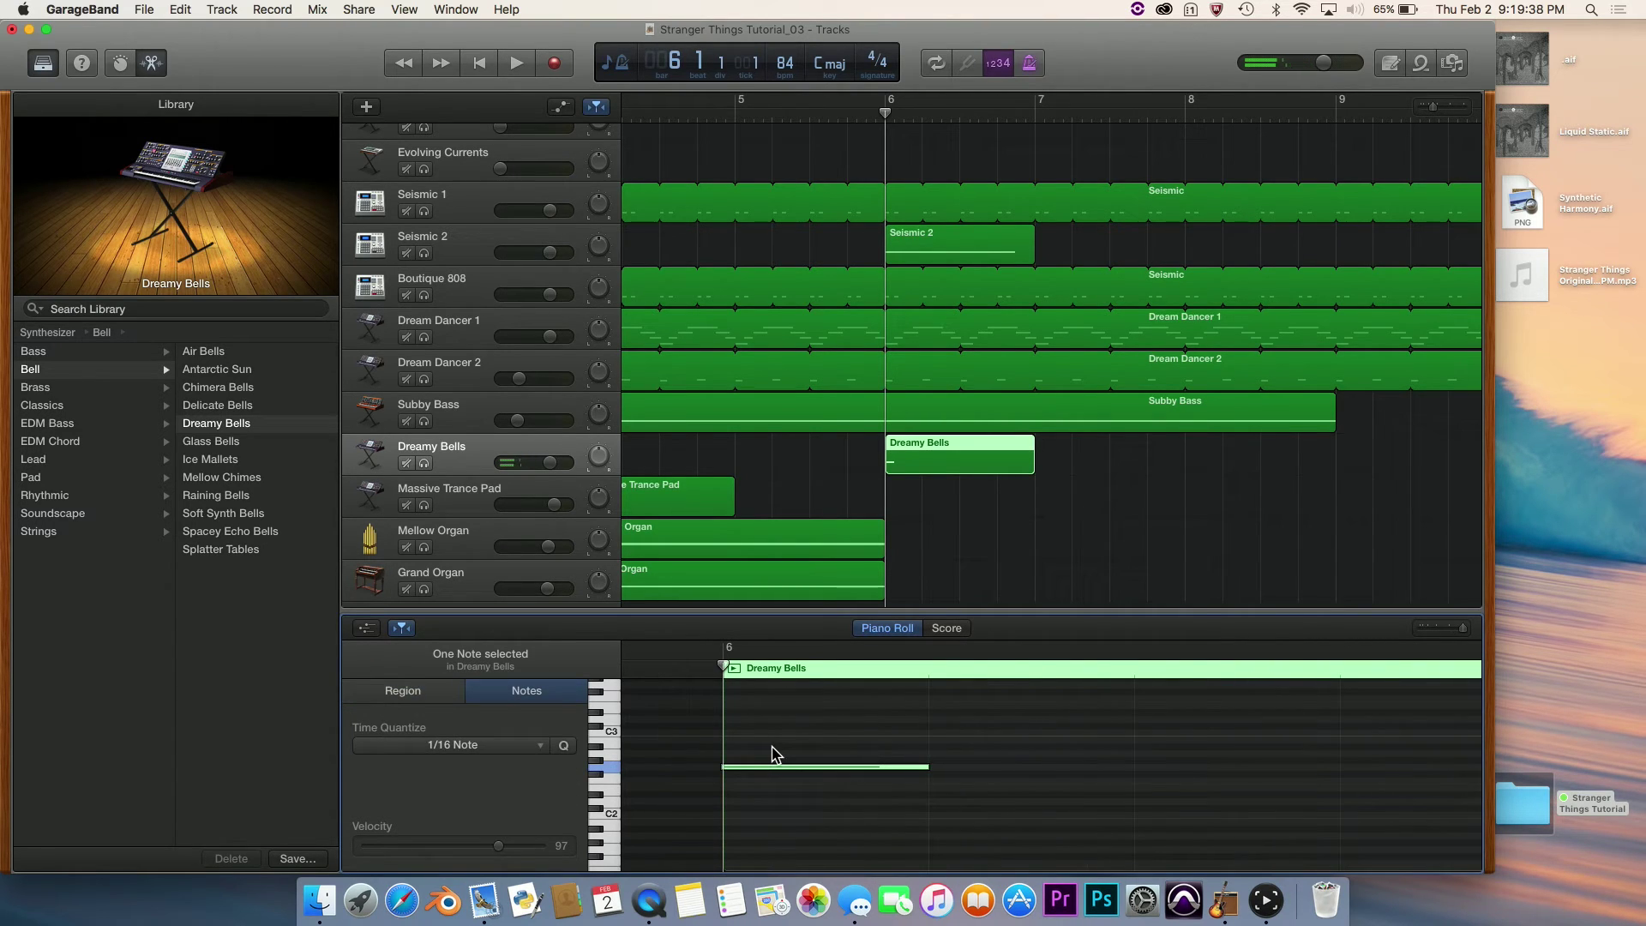
scroll(774, 755, "down", 3)
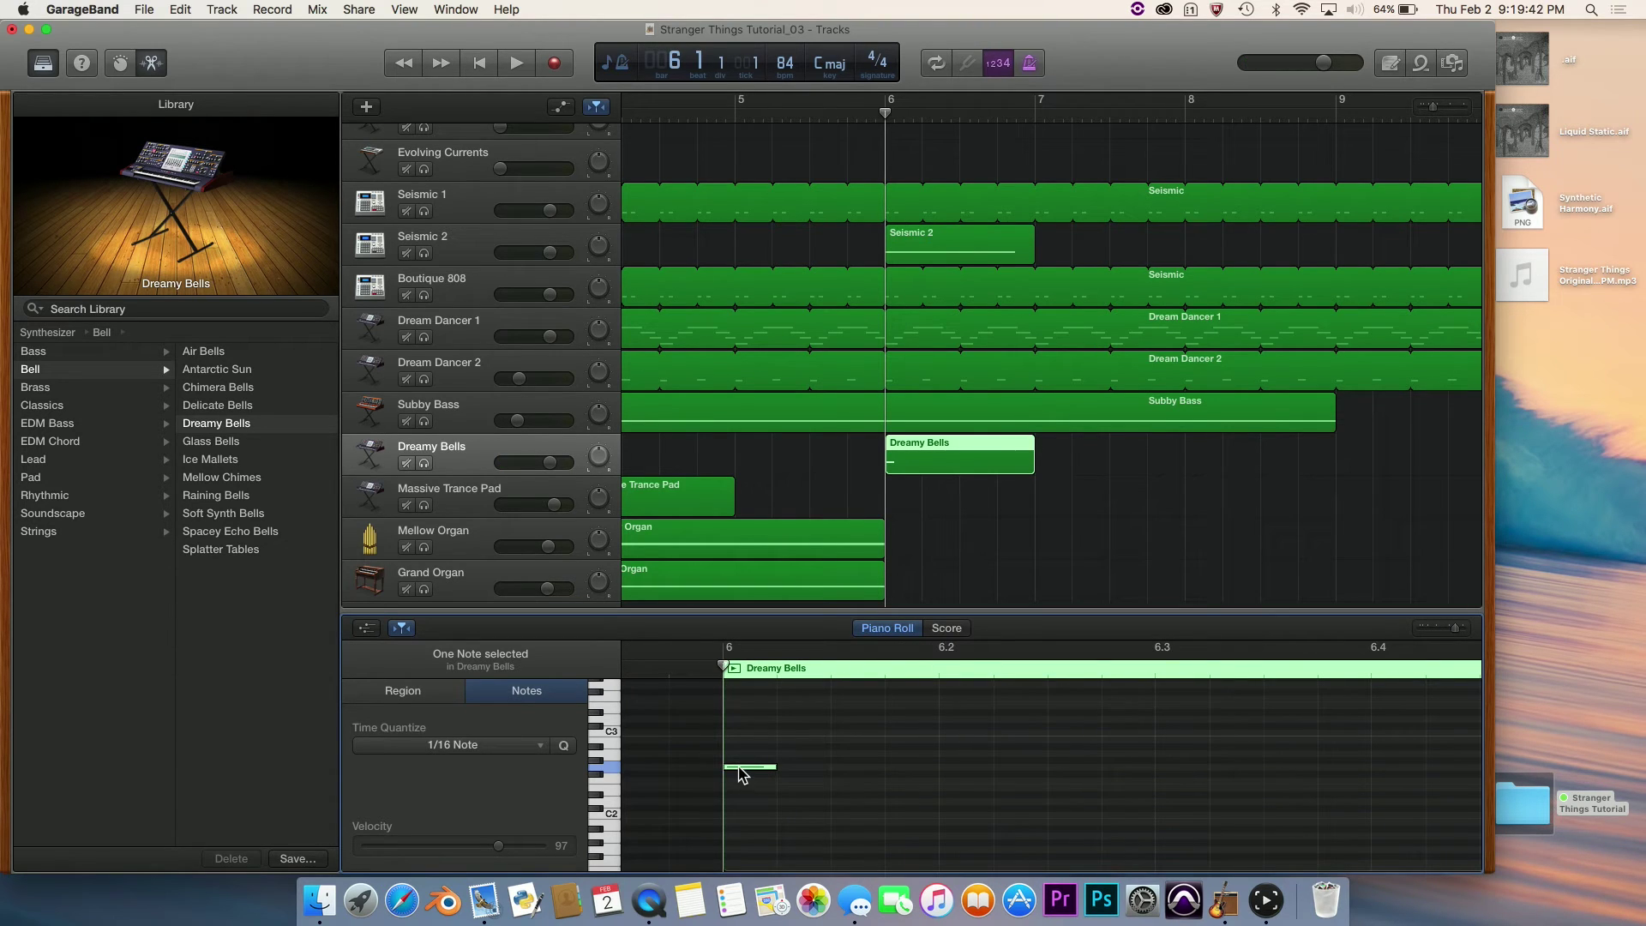
left_click_drag(742, 771, 959, 768)
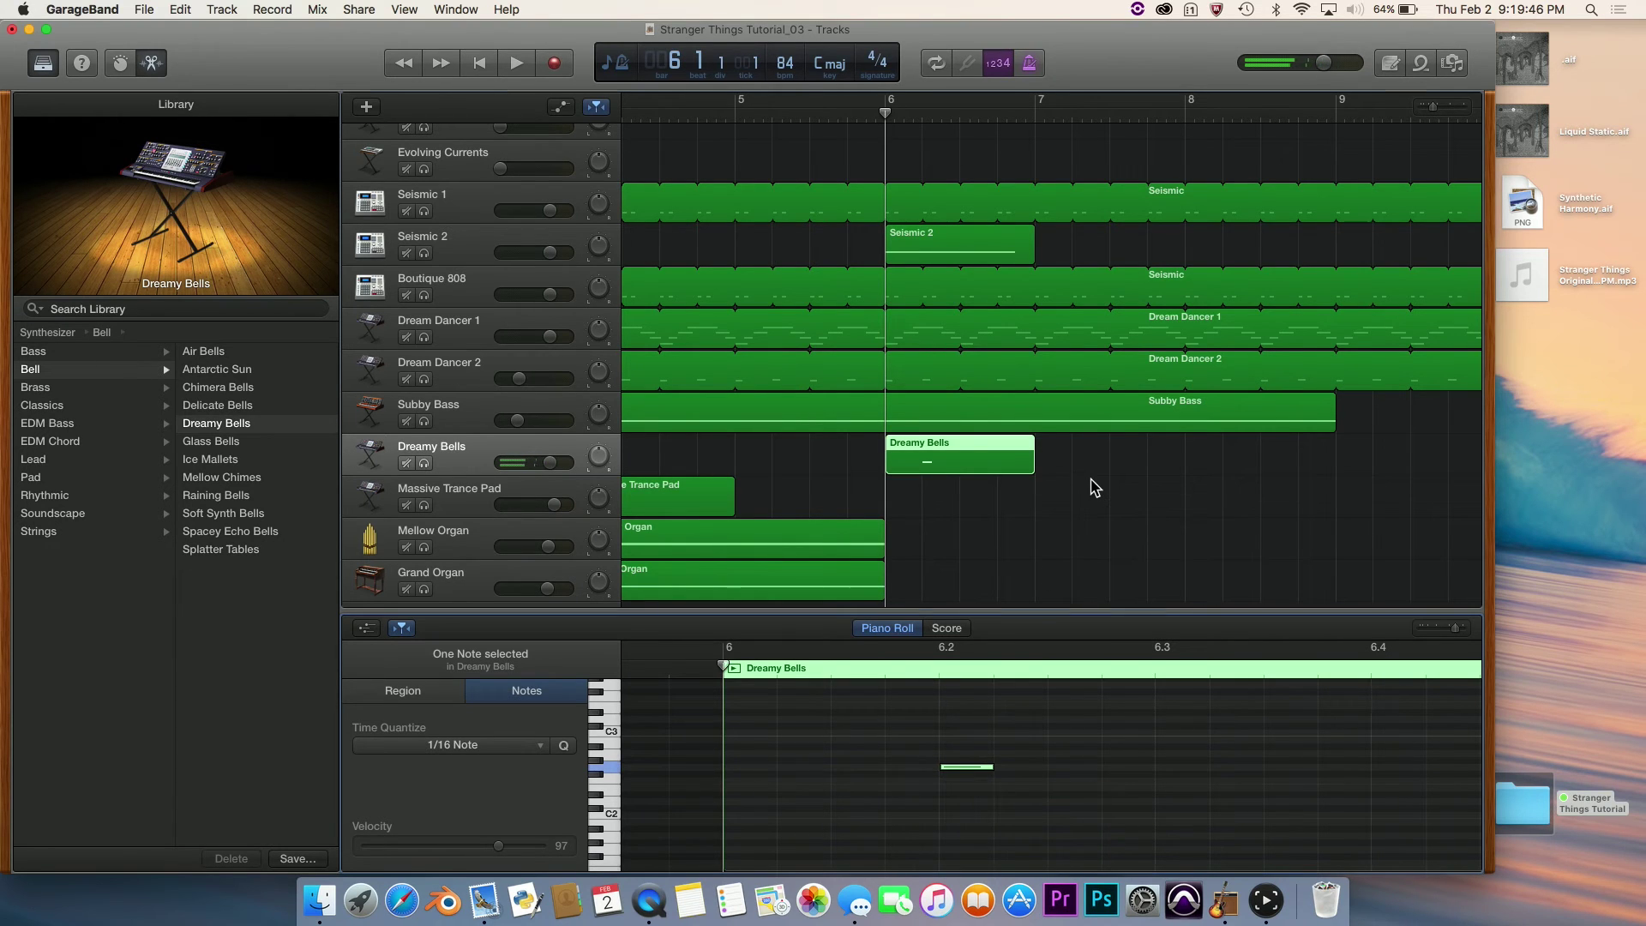
Play the arrangement from bar 6 to hear the Dreamy Bells note on its new beat.
left_click(1095, 487)
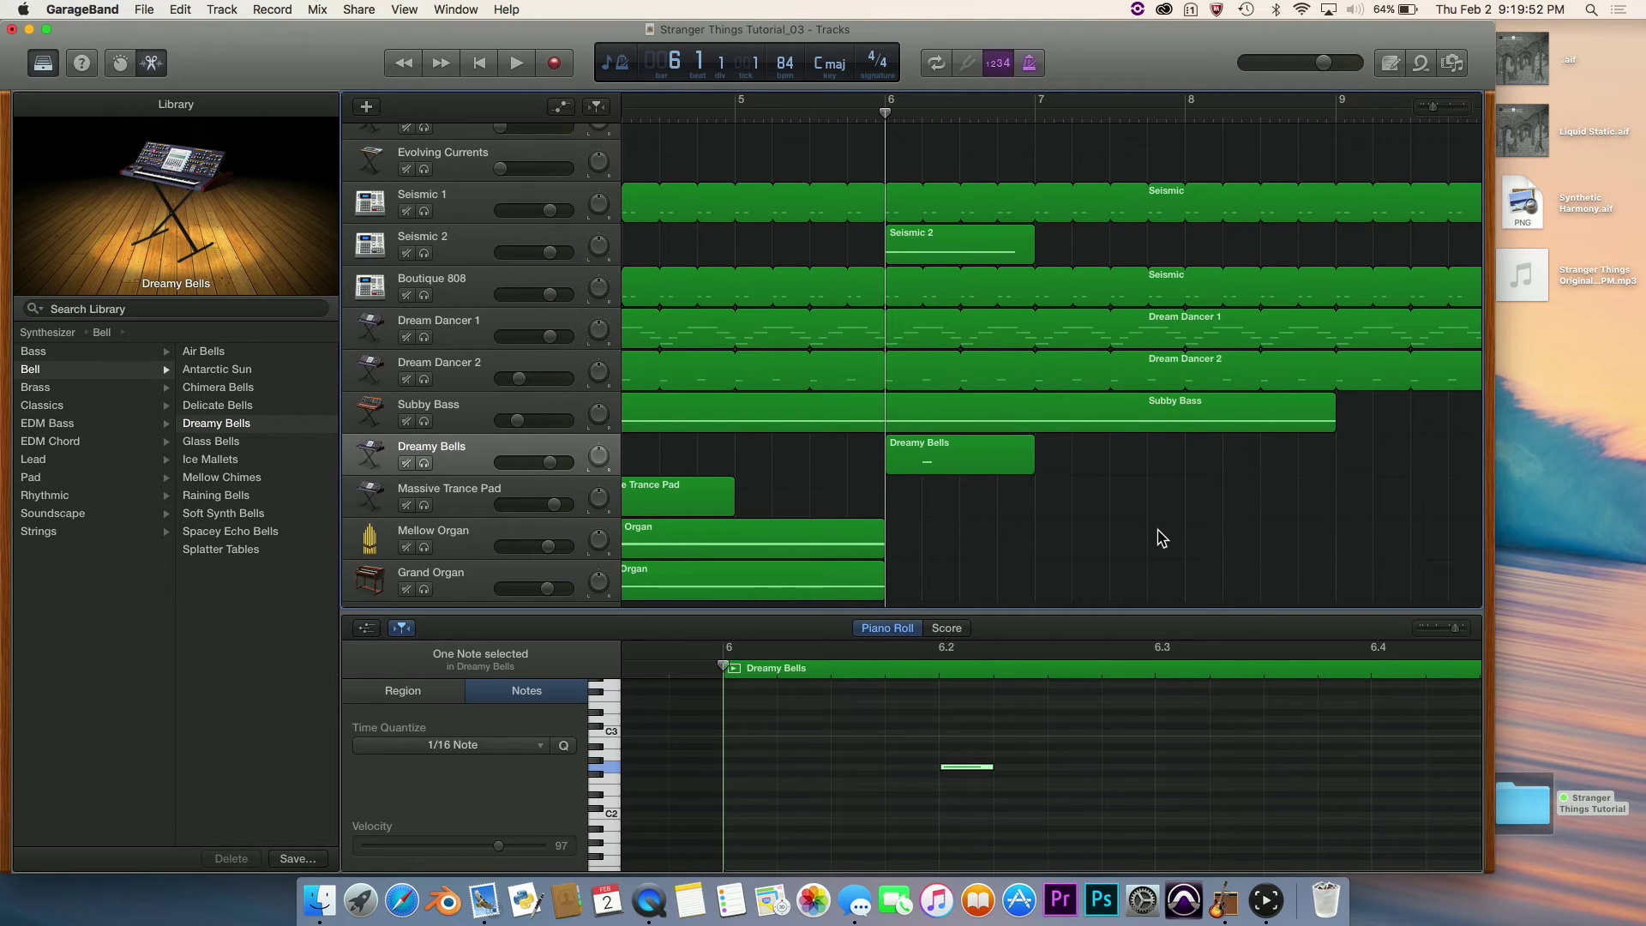
key("space")
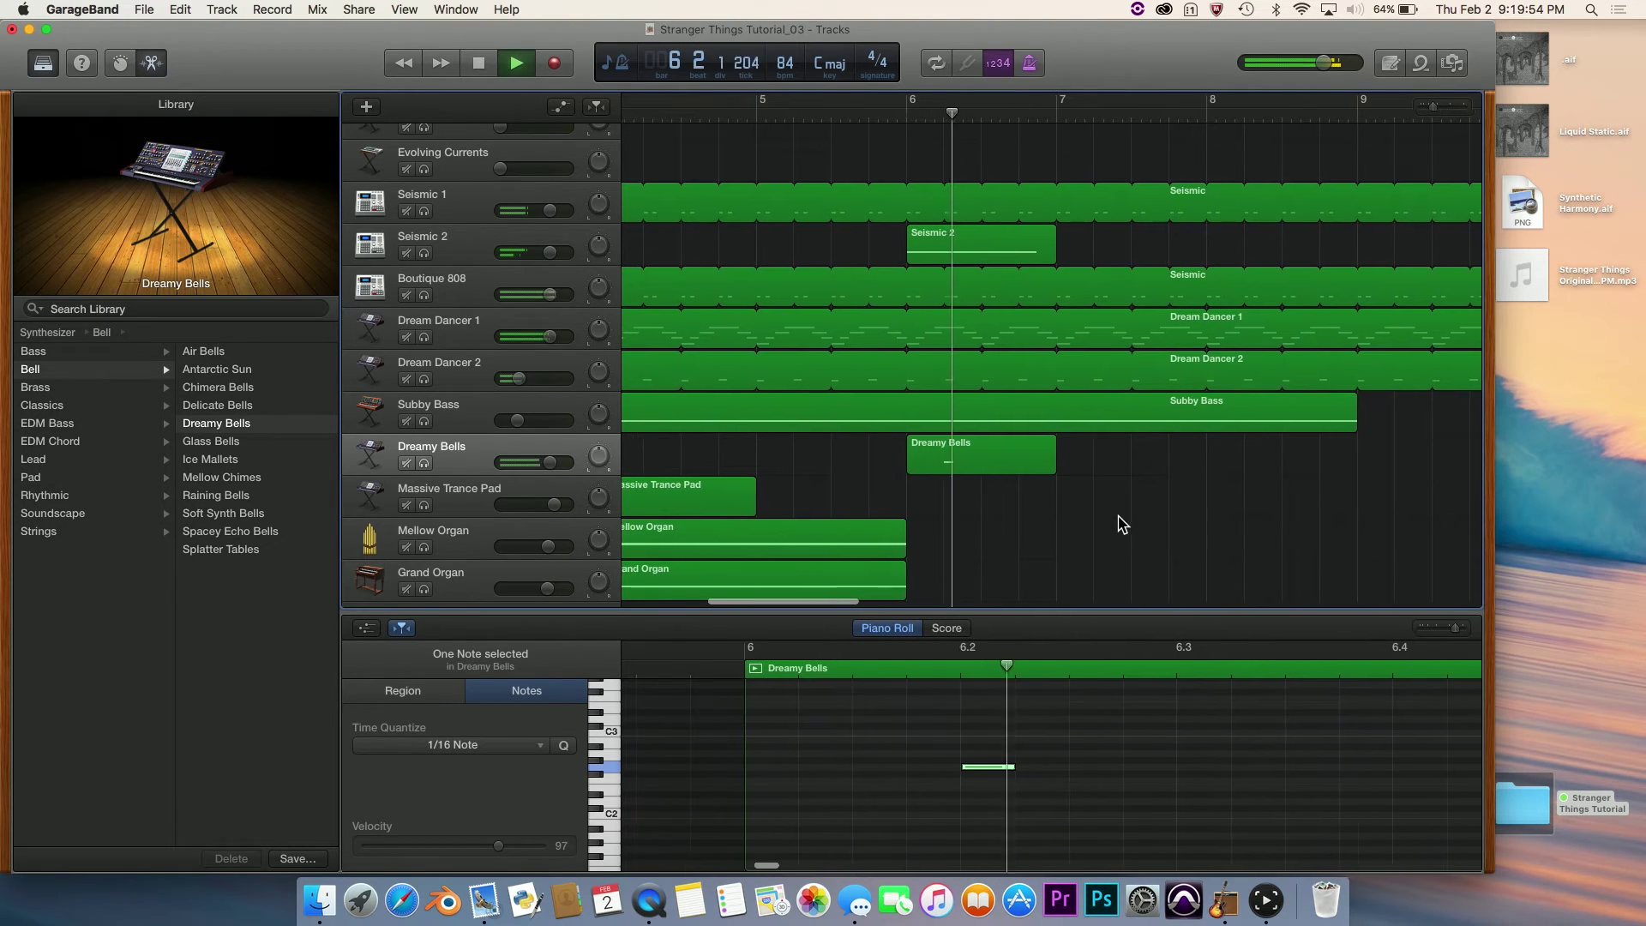
key("space")
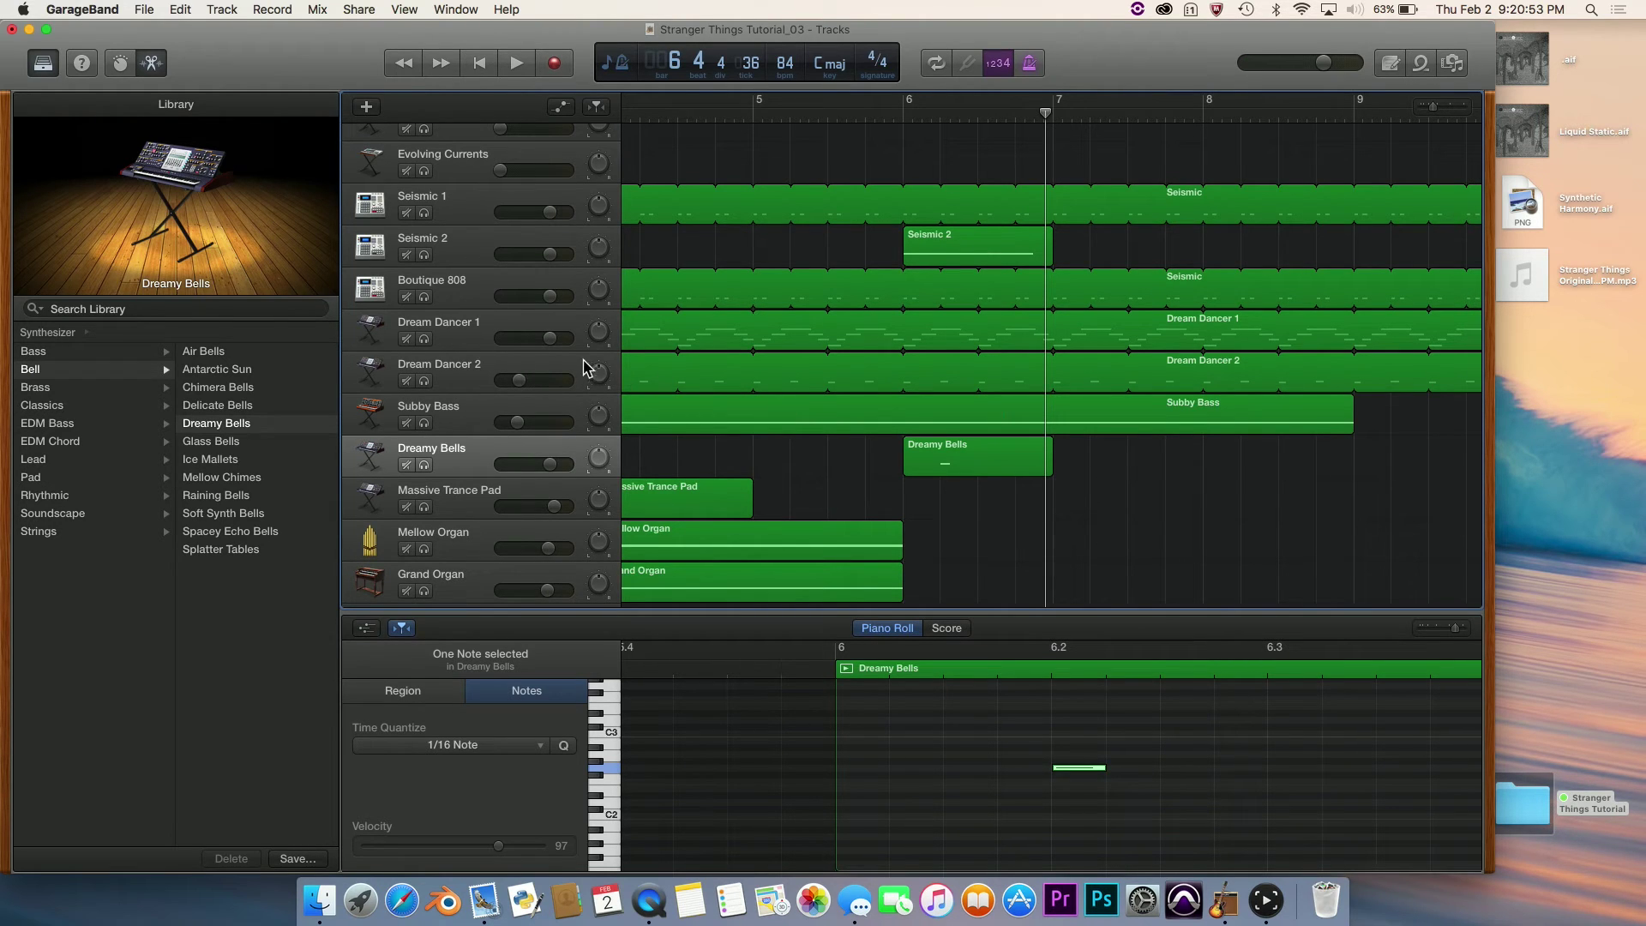
Return the playhead to the start of bar 6 and add a software instrument track directly below Dream Dancer 1.
left_click(463, 343)
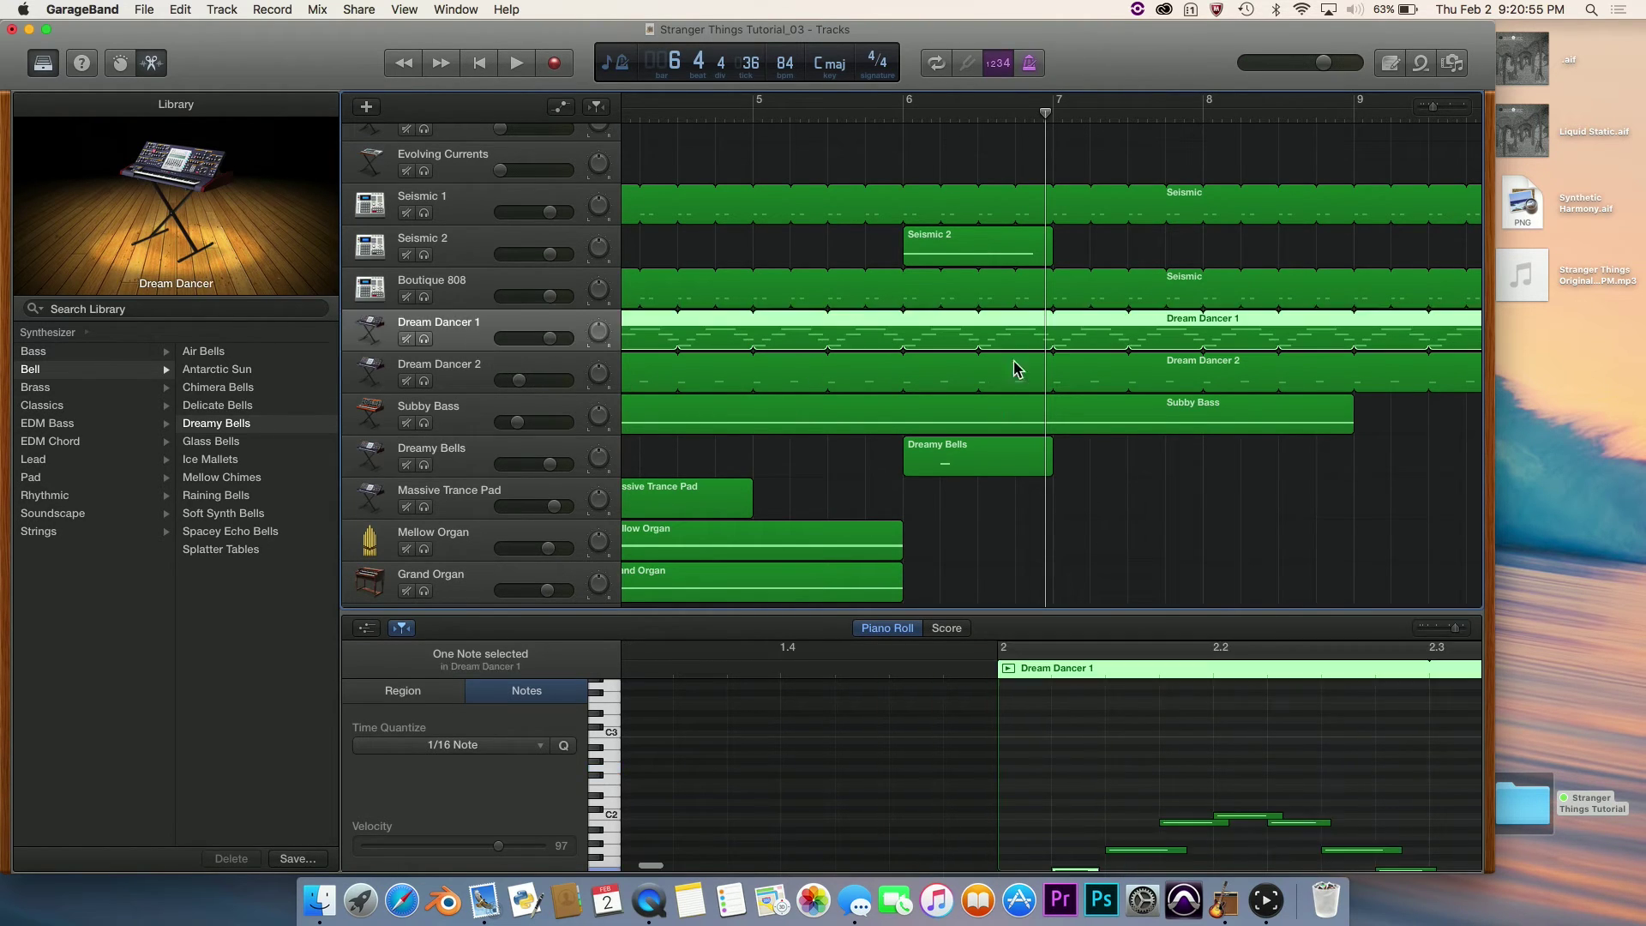
left_click(1056, 120)
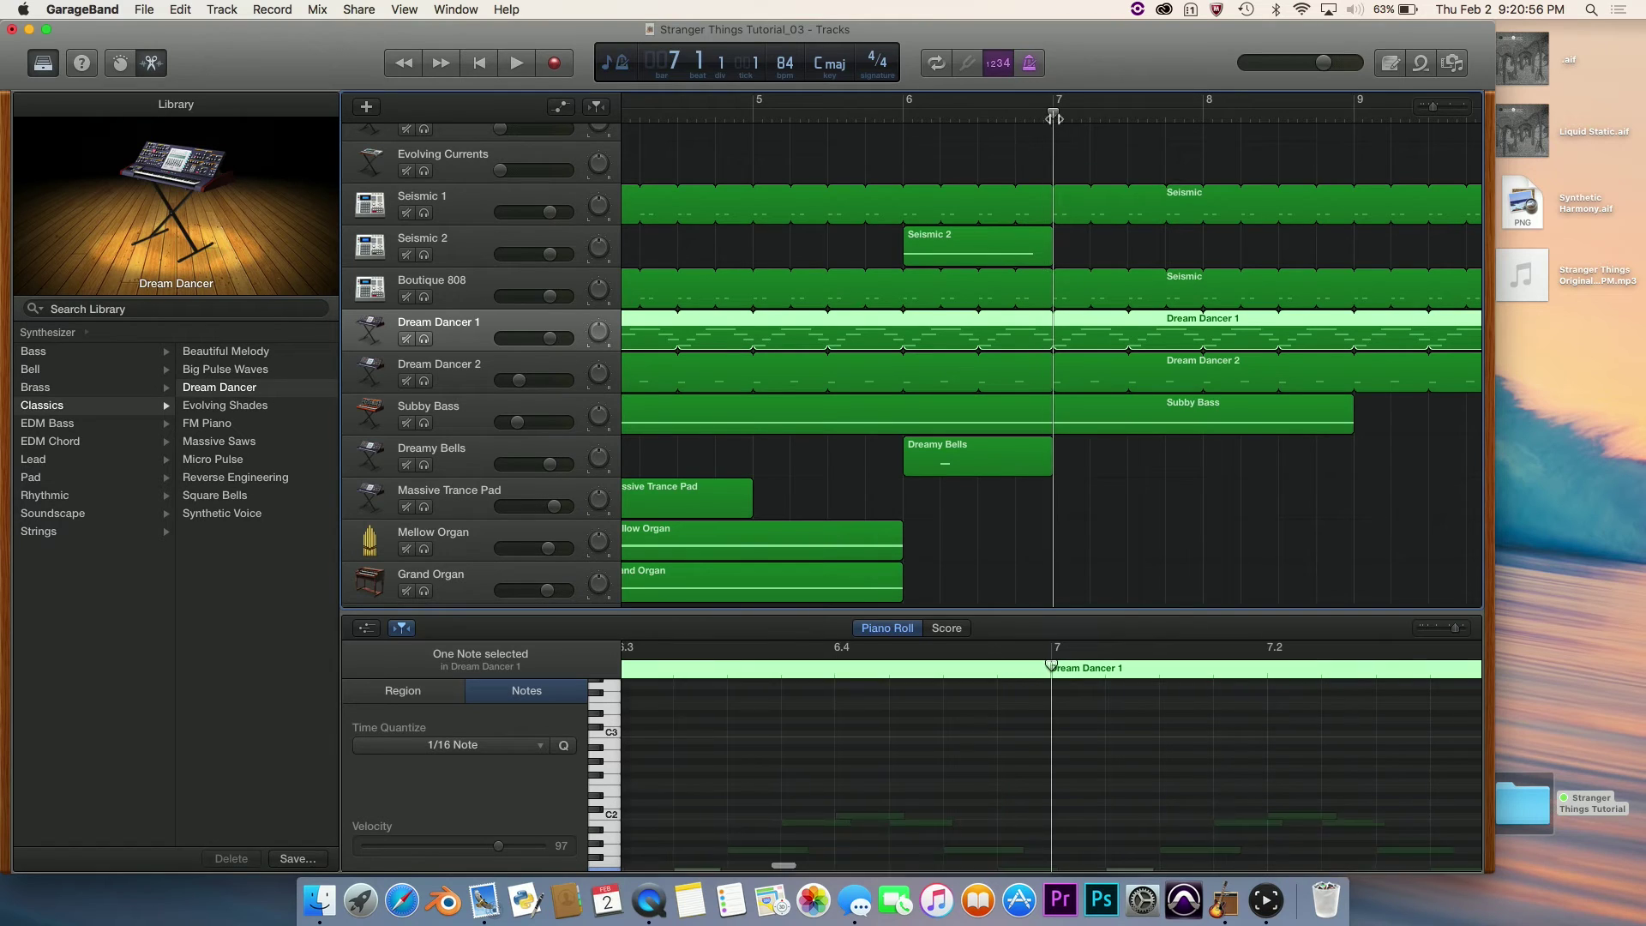
left_click(904, 112)
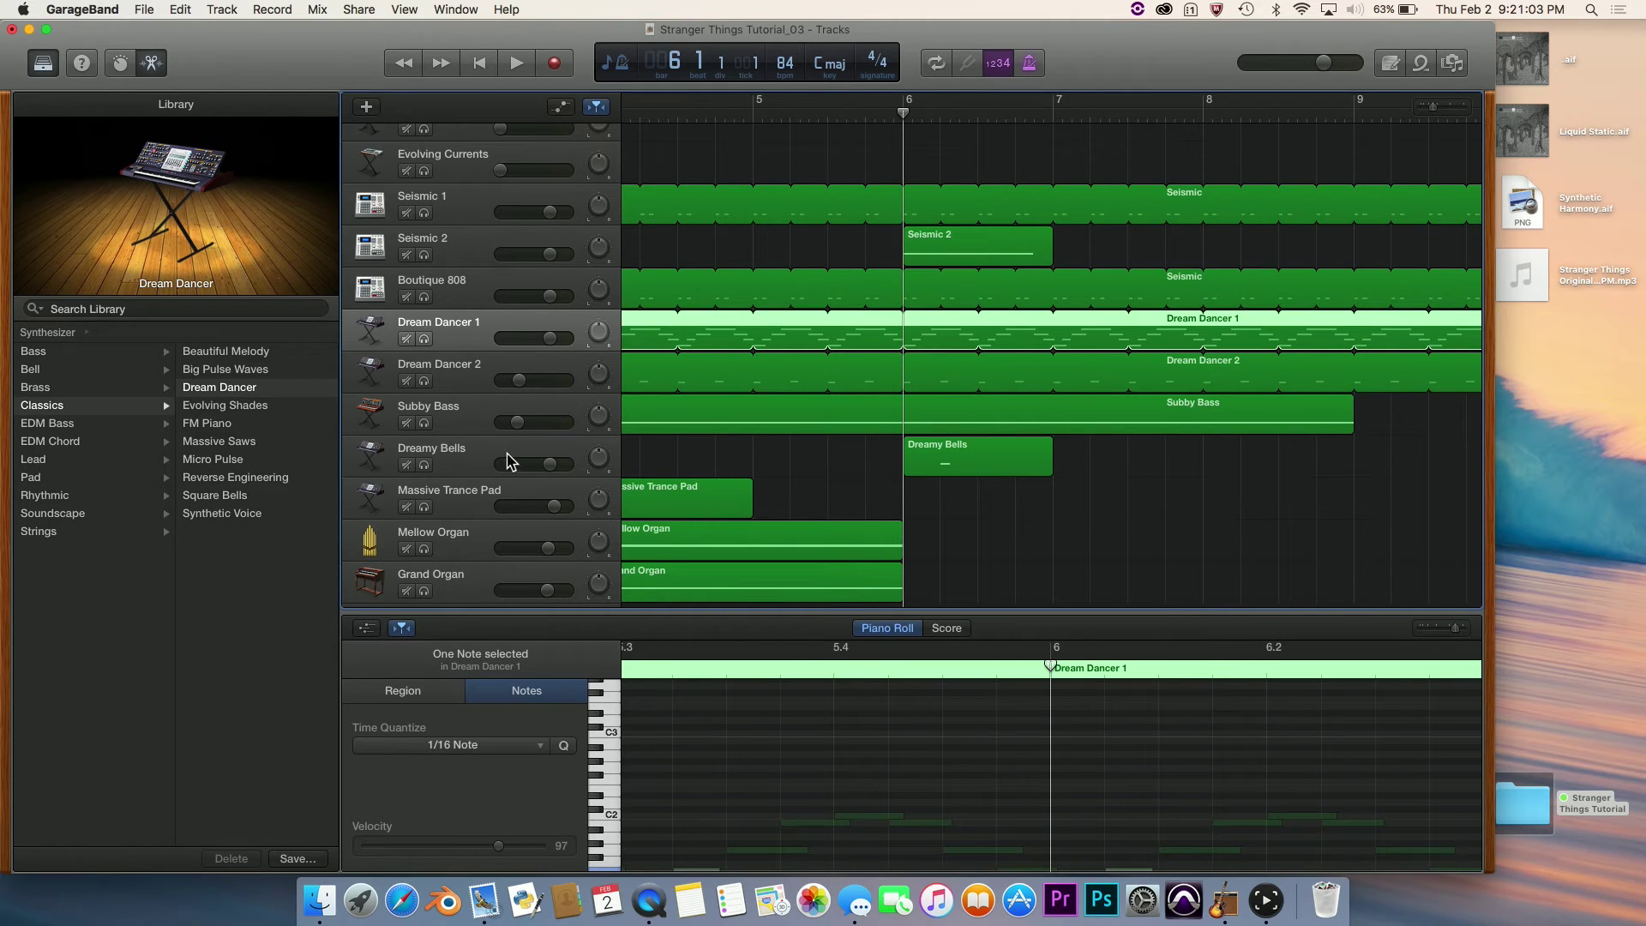
left_click(369, 110)
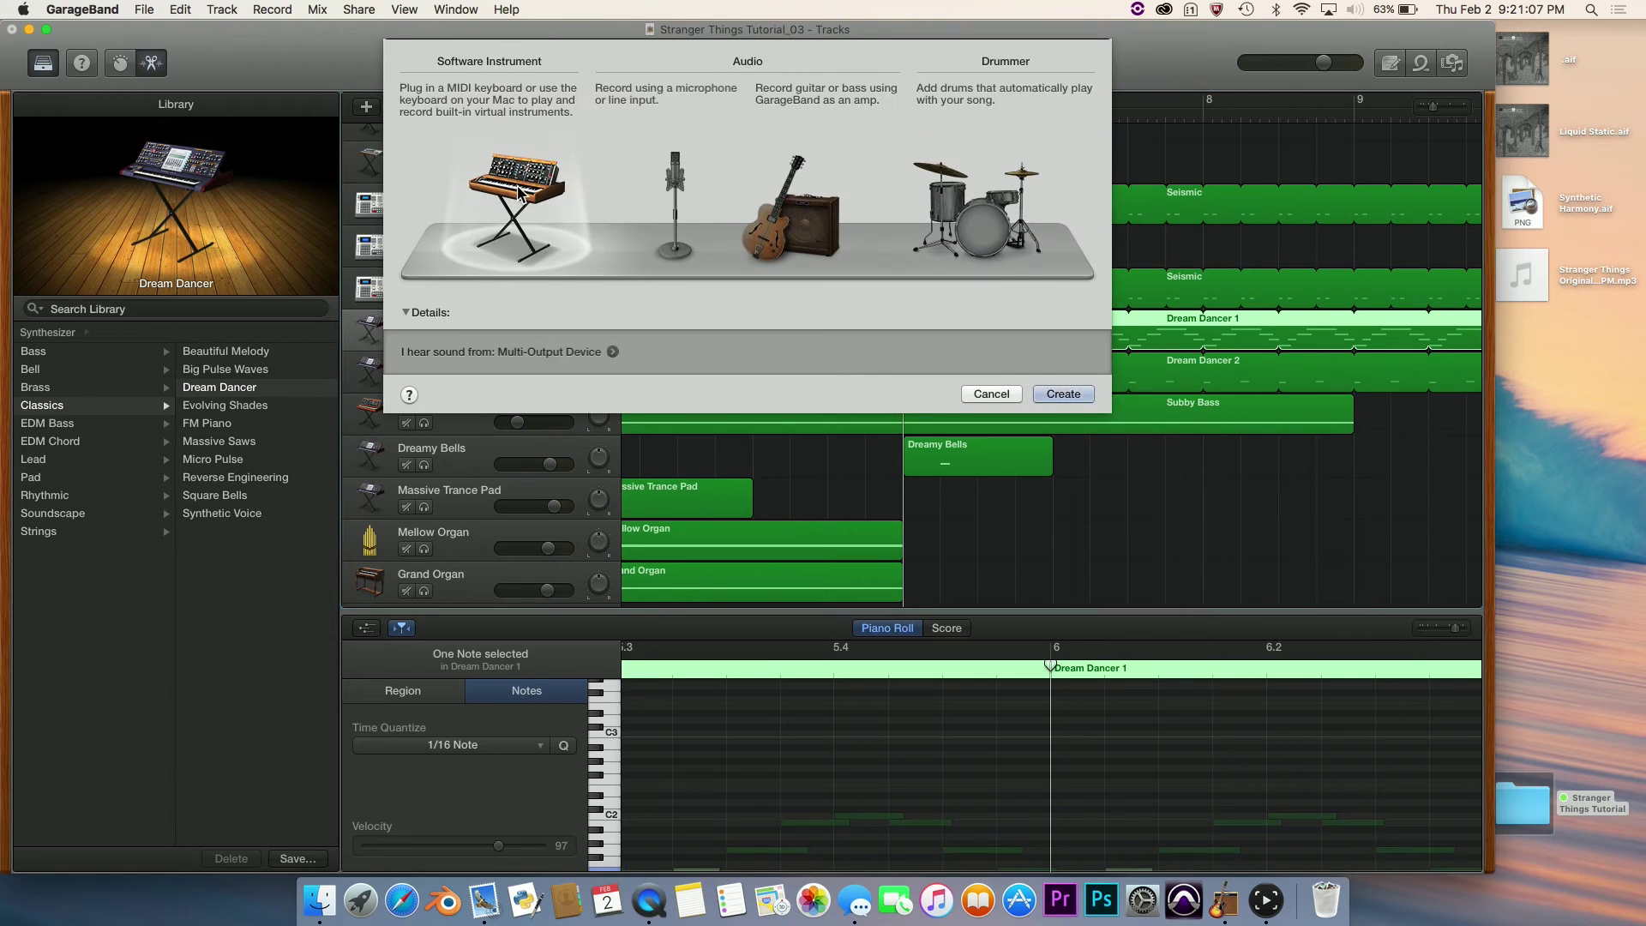
key("Return")
Search the sound library for "micro pulse" and assign the Micro Pulse patch to the new track.
left_click(240, 309)
type("mic")
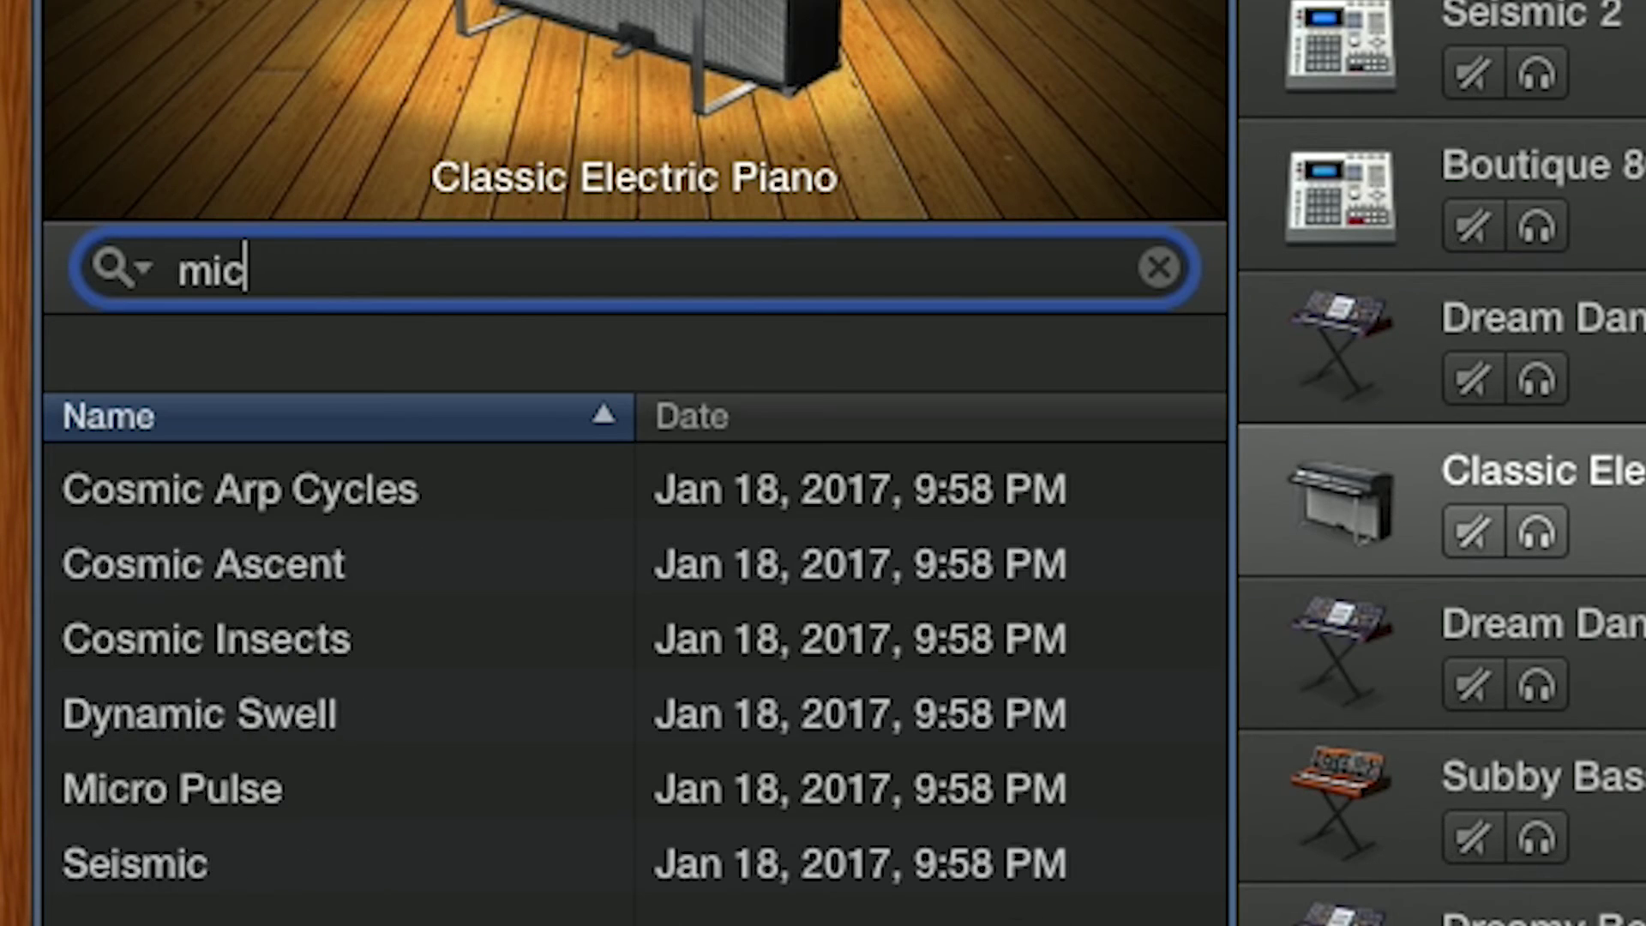
type("ro pen")
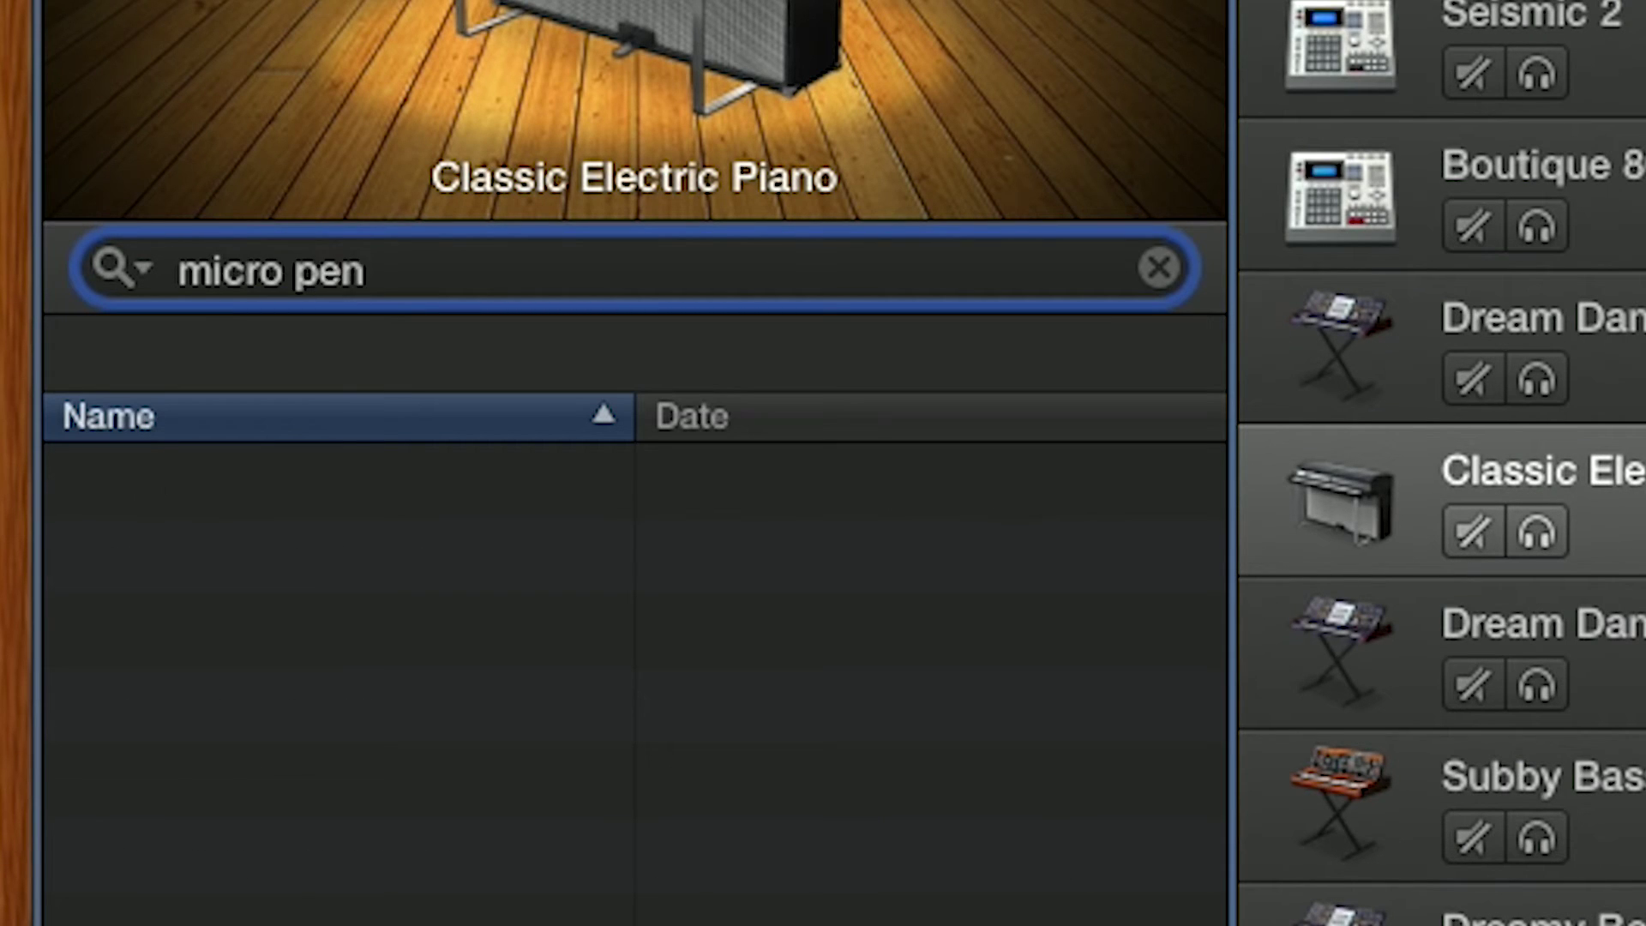
key("BackSpace")
key("BackSpace")
type("ulse")
left_click(419, 520)
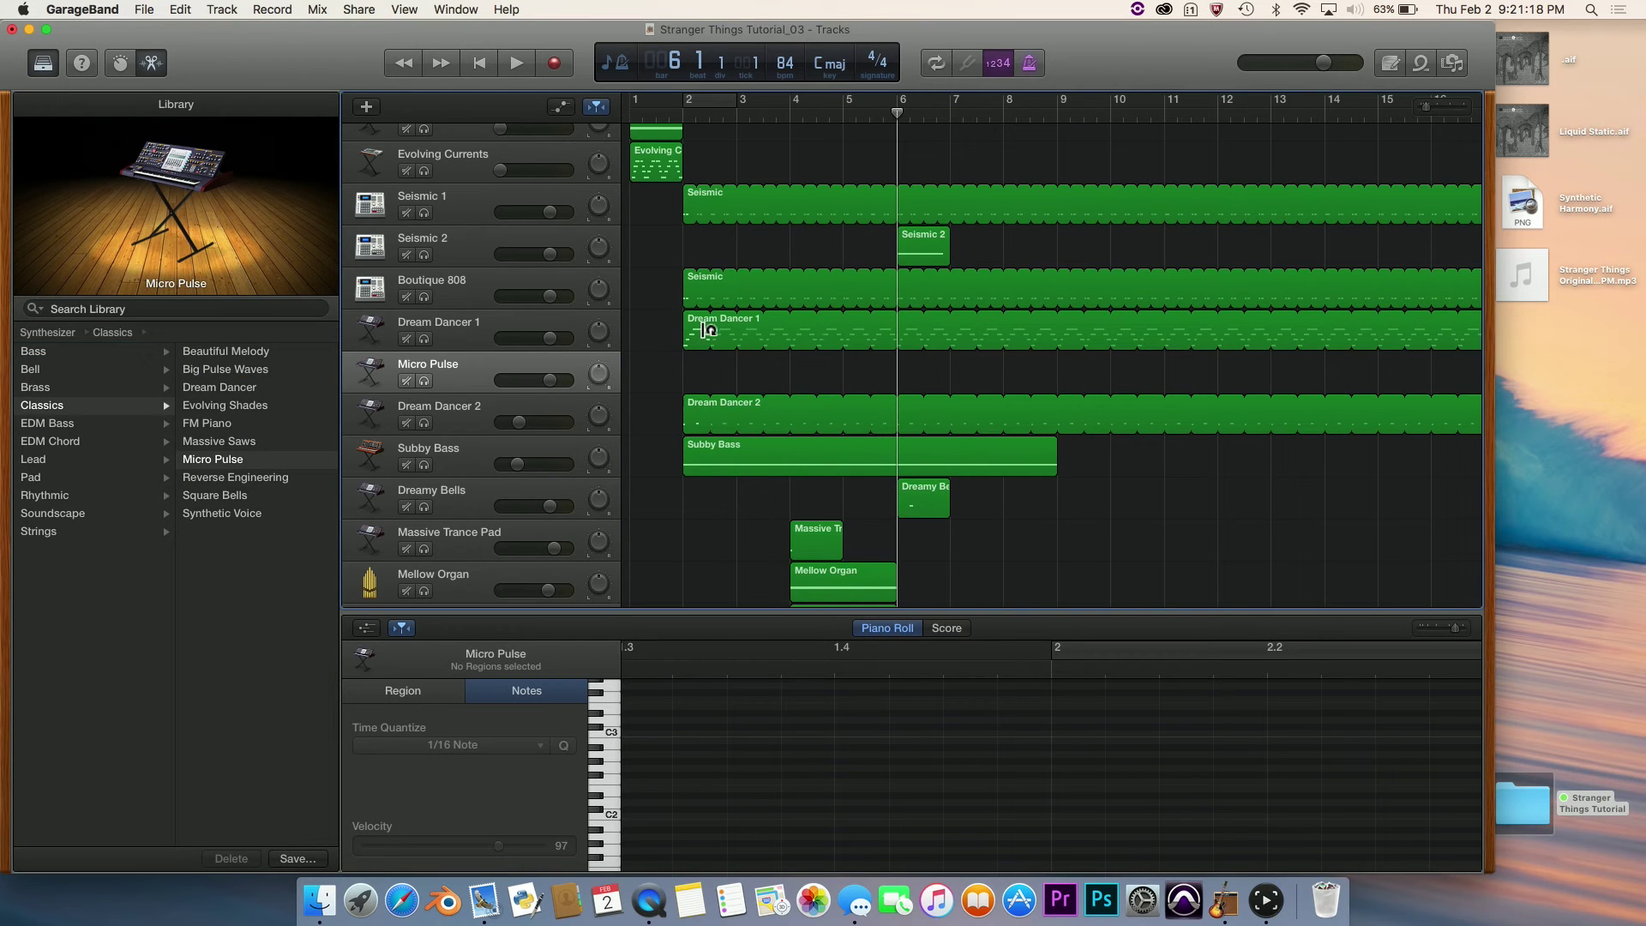
Copy the looped Dream Dancer 1 region onto the Micro Pulse track, starting at bar 2.
left_click(701, 341)
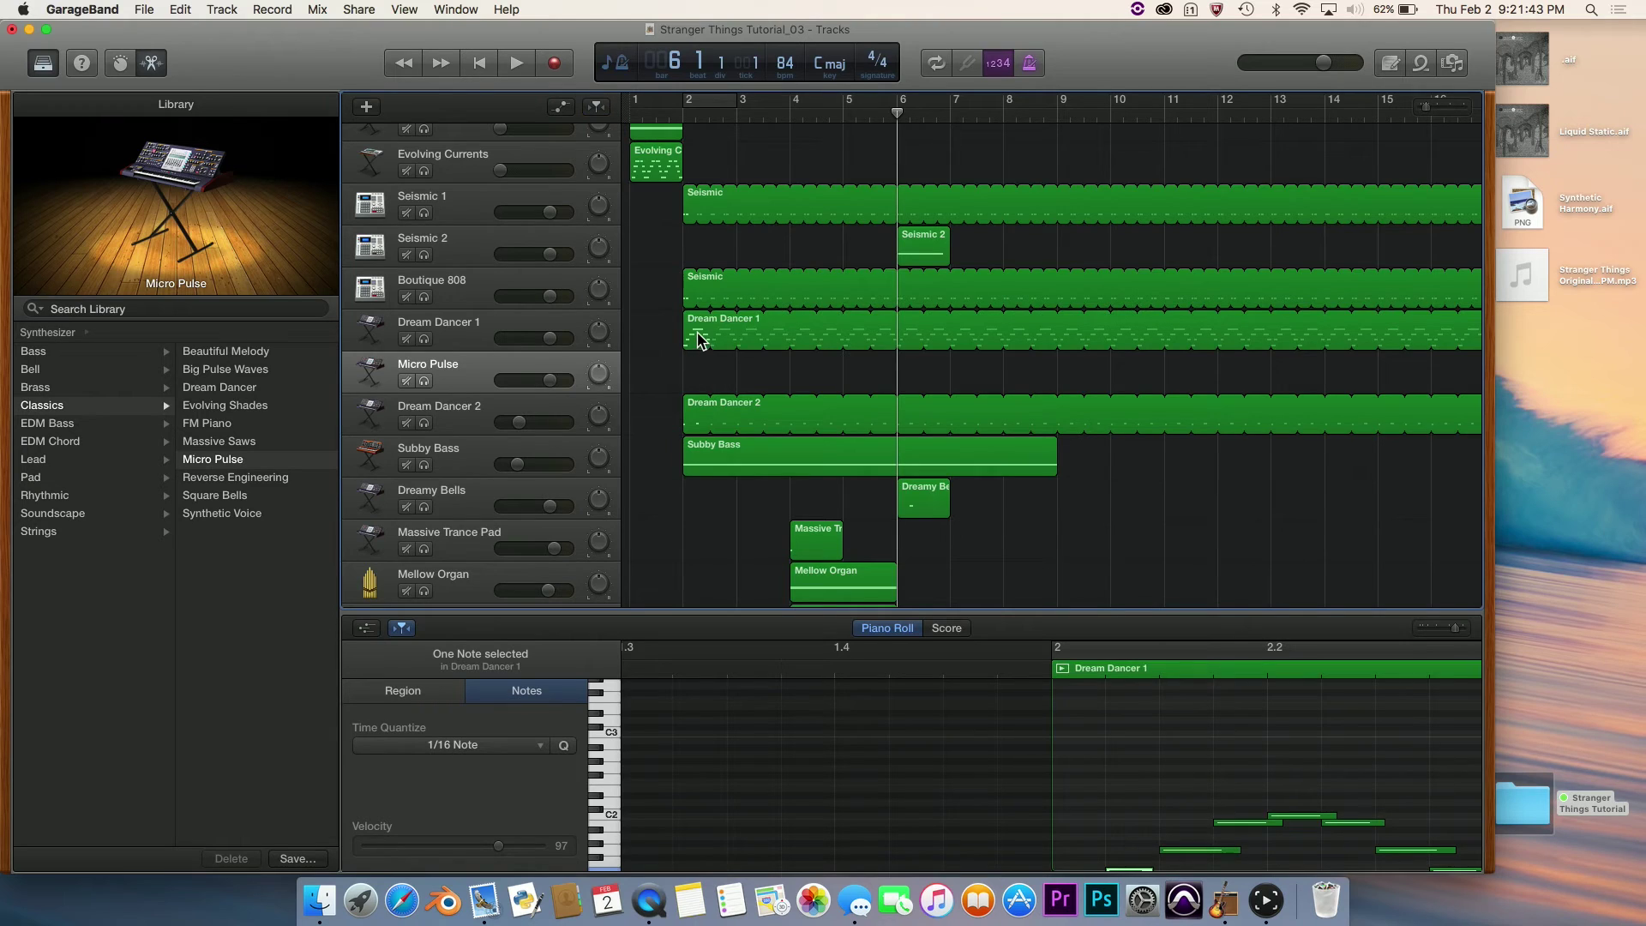
left_click(700, 339)
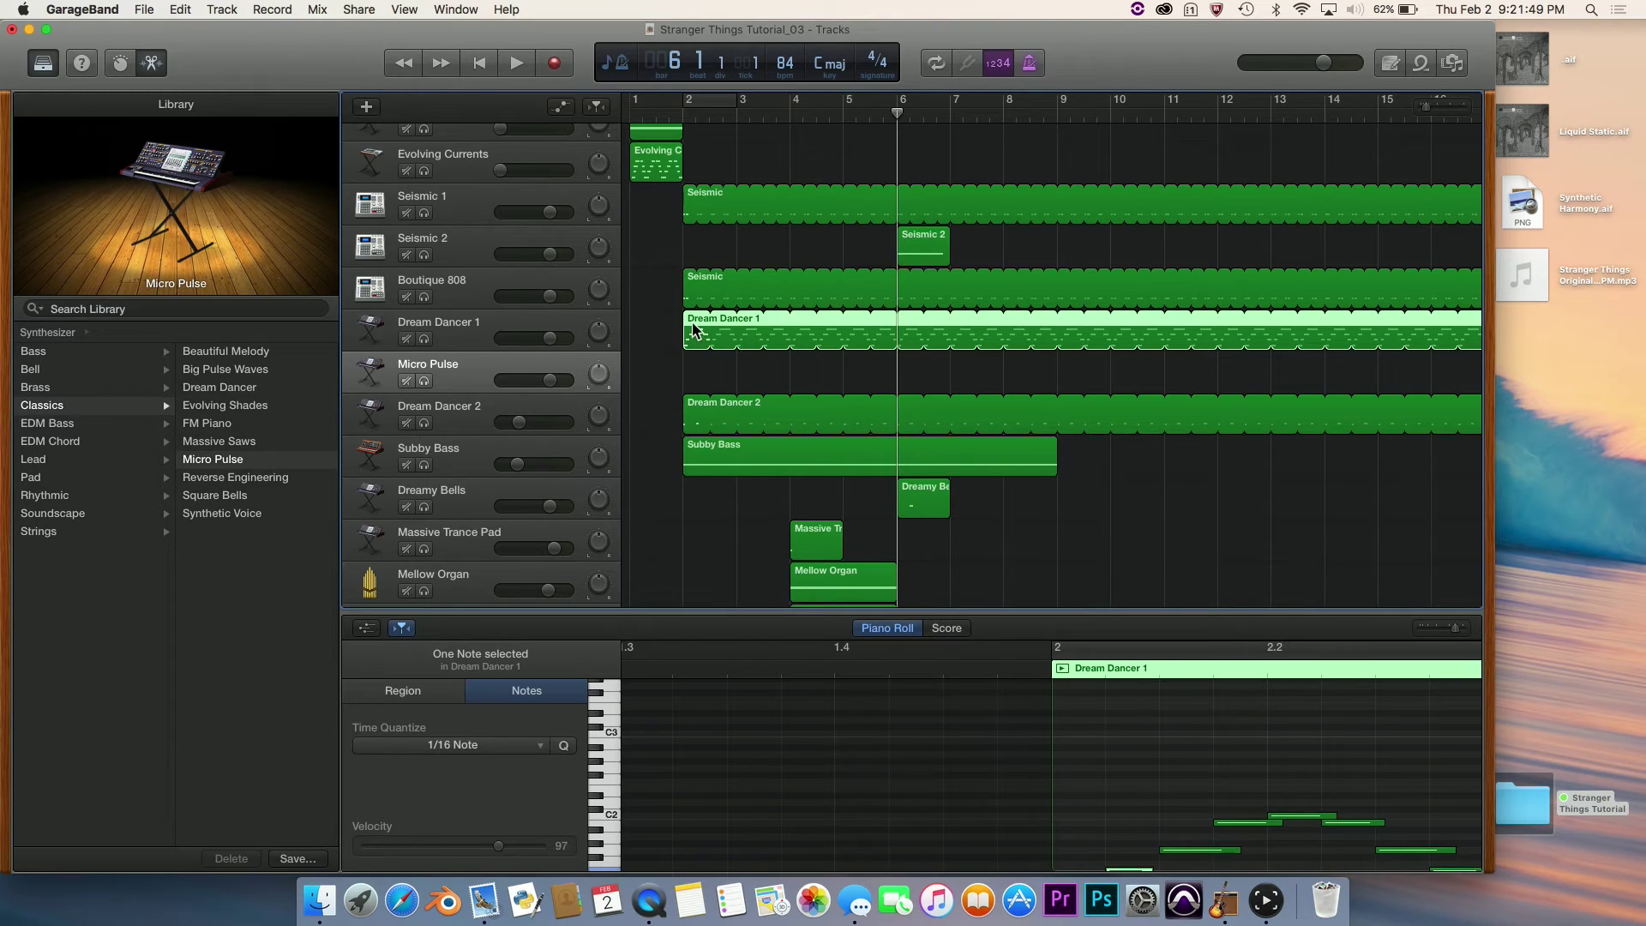
left_click_drag(694, 330, 695, 369)
left_click_drag(694, 369, 698, 376)
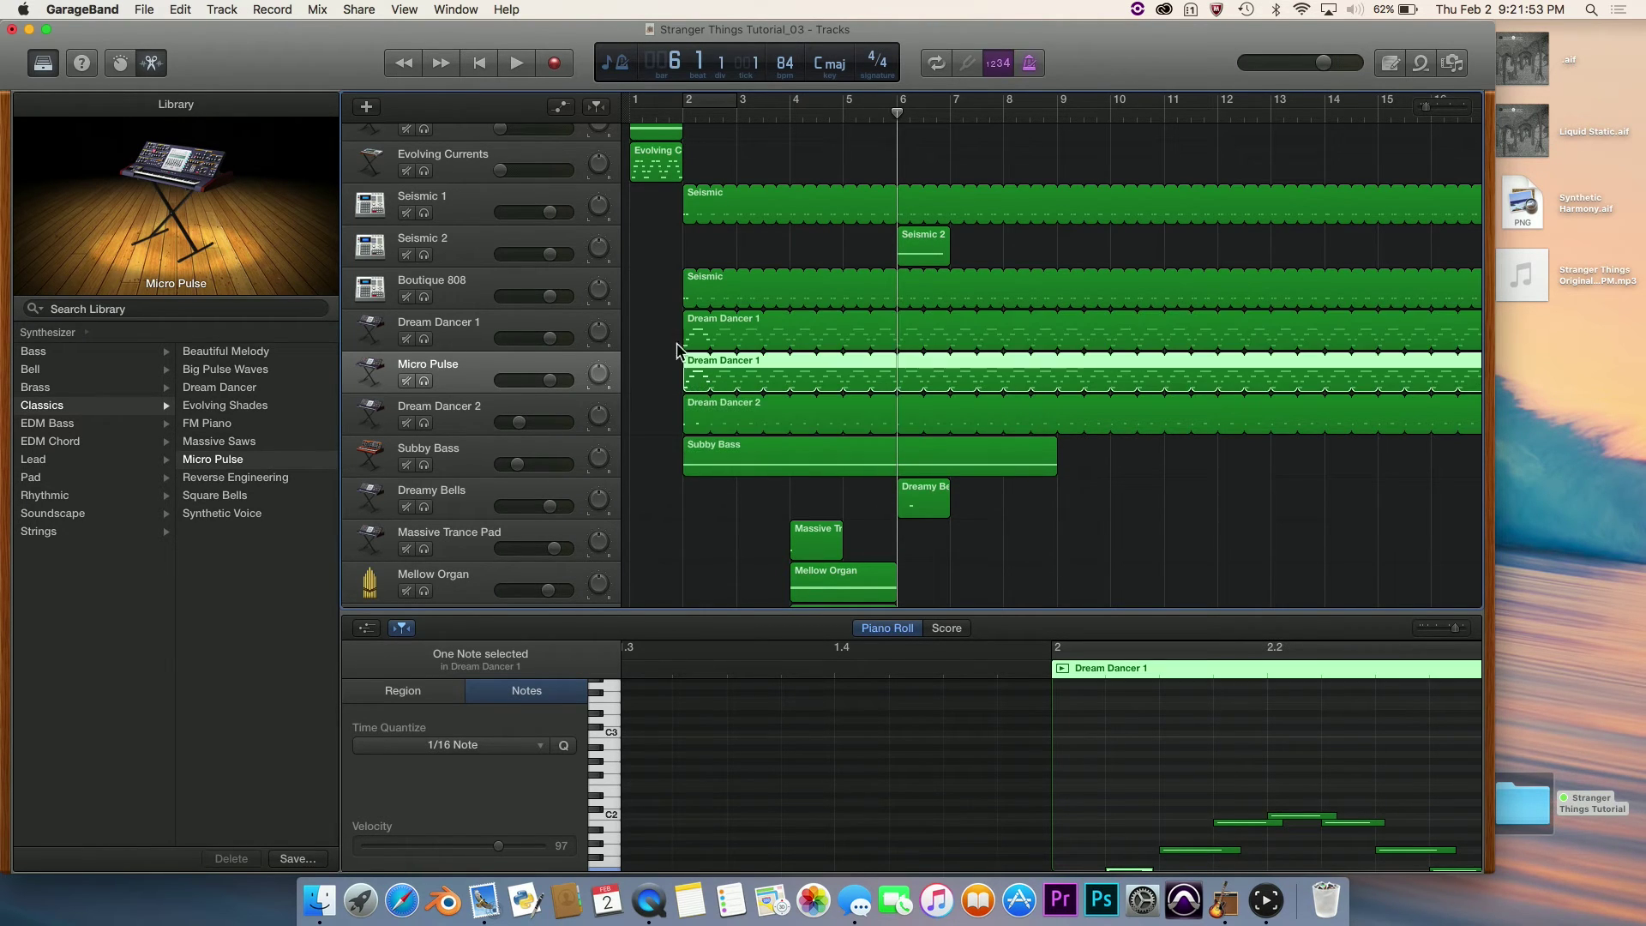
left_click(673, 336)
Play the arrangement from bar 6 to about bar 8 to hear Micro Pulse doubling the Dream Dancer 1 part.
scroll(674, 332, "up", 5)
scroll(677, 331, "right", 3)
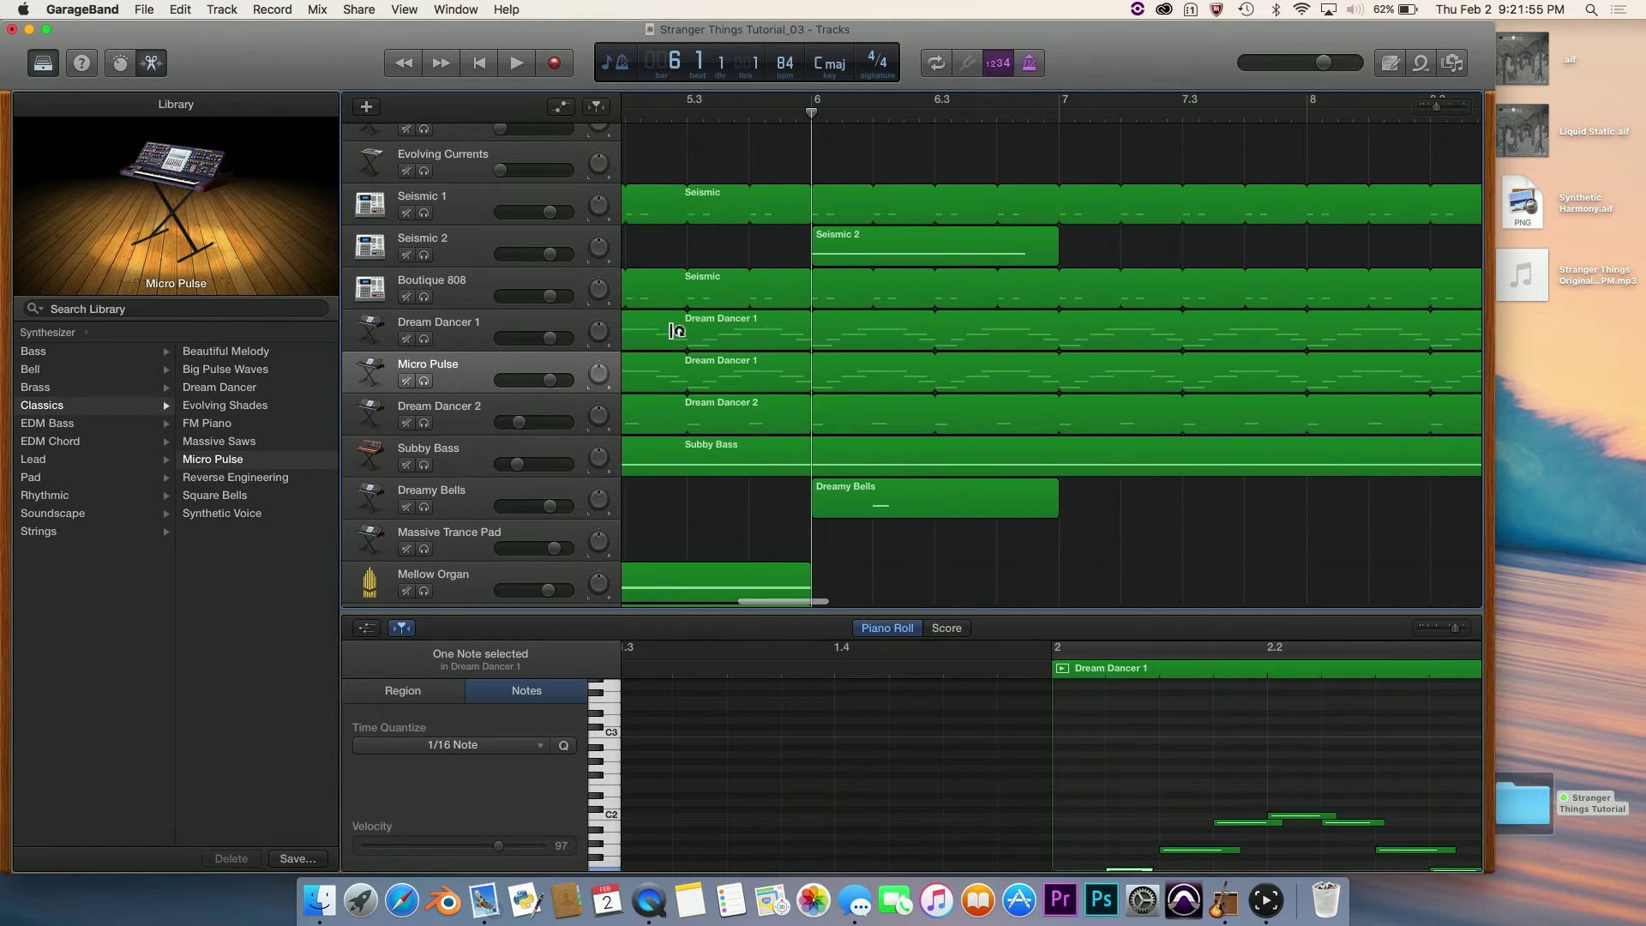
scroll(674, 329, "right", 3)
scroll(755, 373, "left", 2)
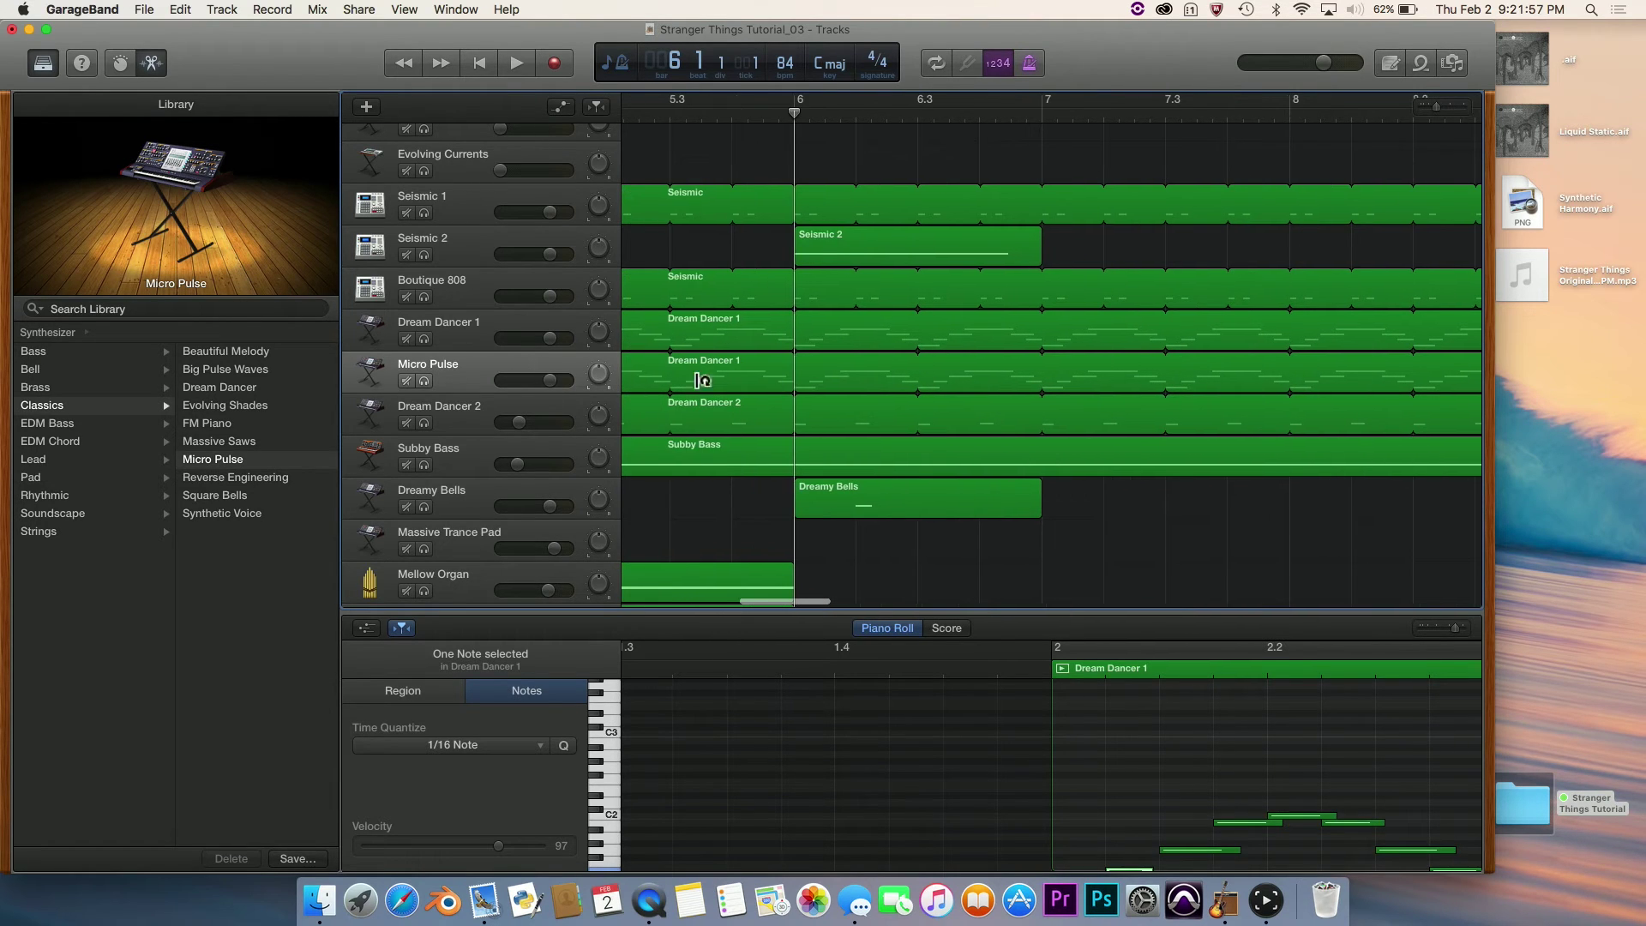
left_click(743, 388)
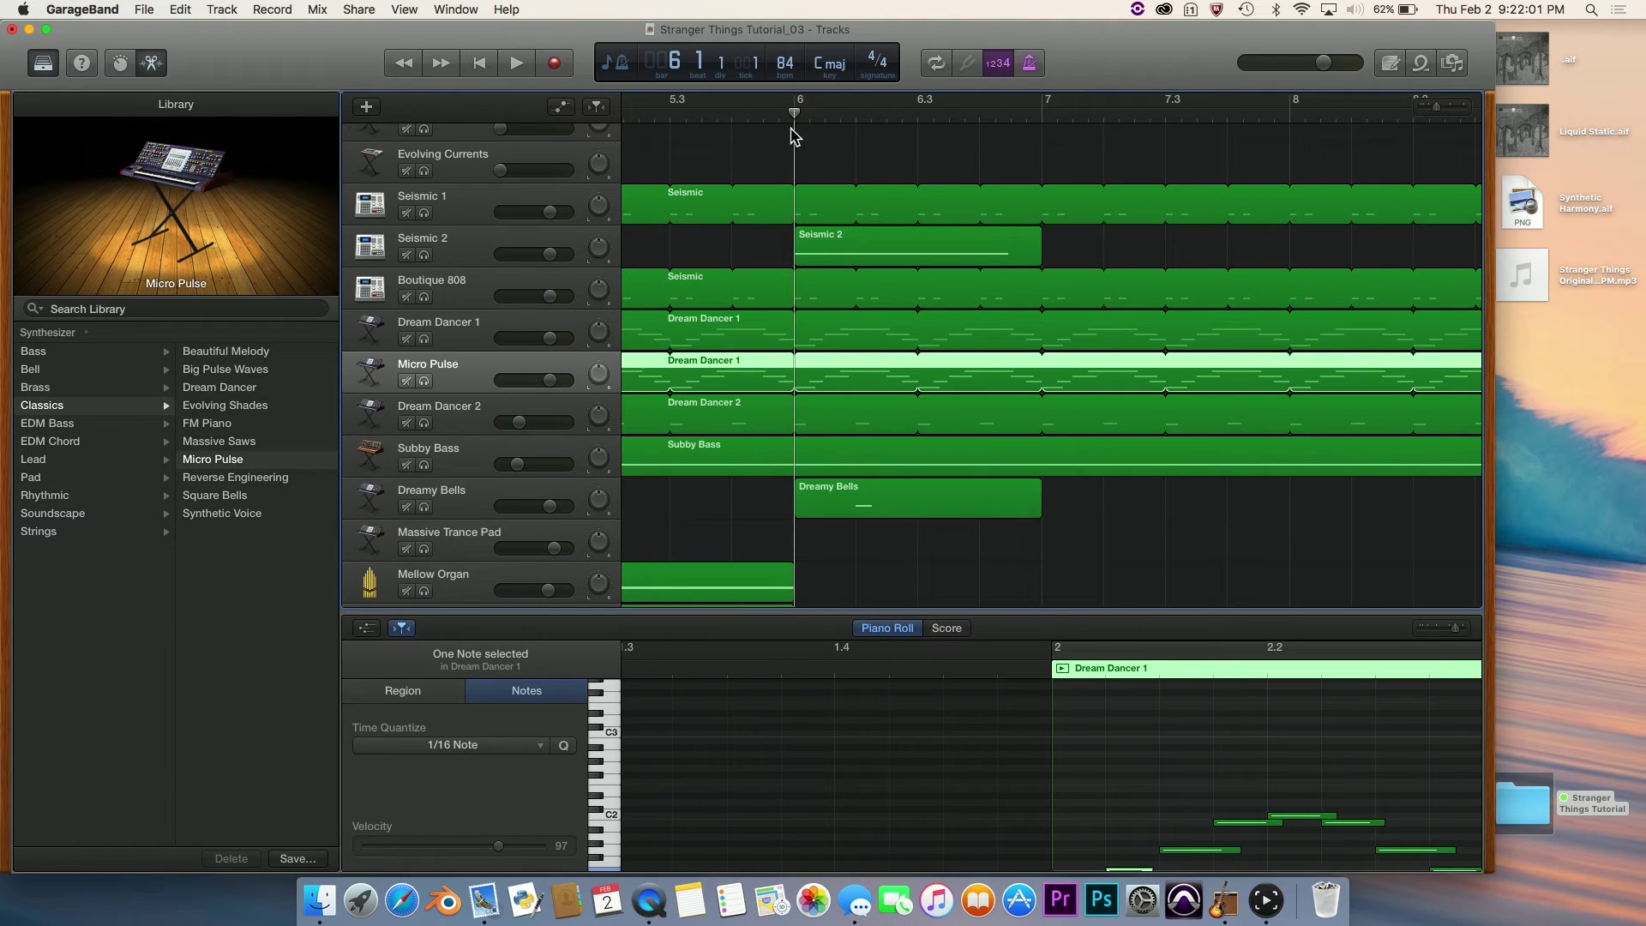
key("space")
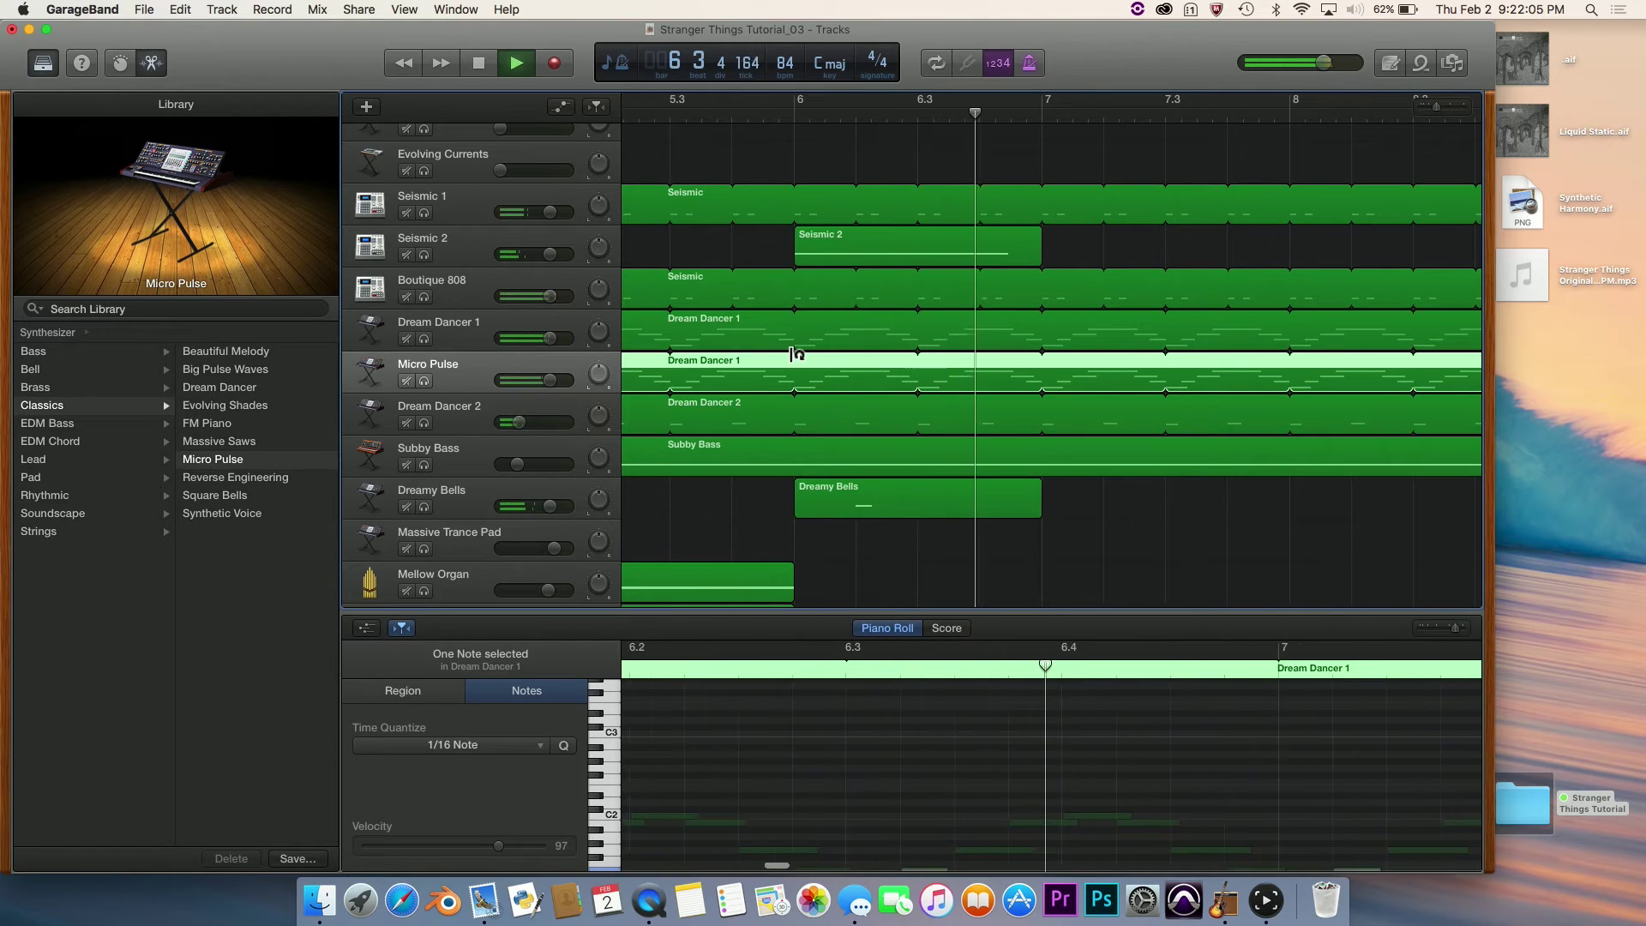
scroll(798, 354, "down", 5)
scroll(797, 355, "right", 1)
scroll(797, 355, "up", 5)
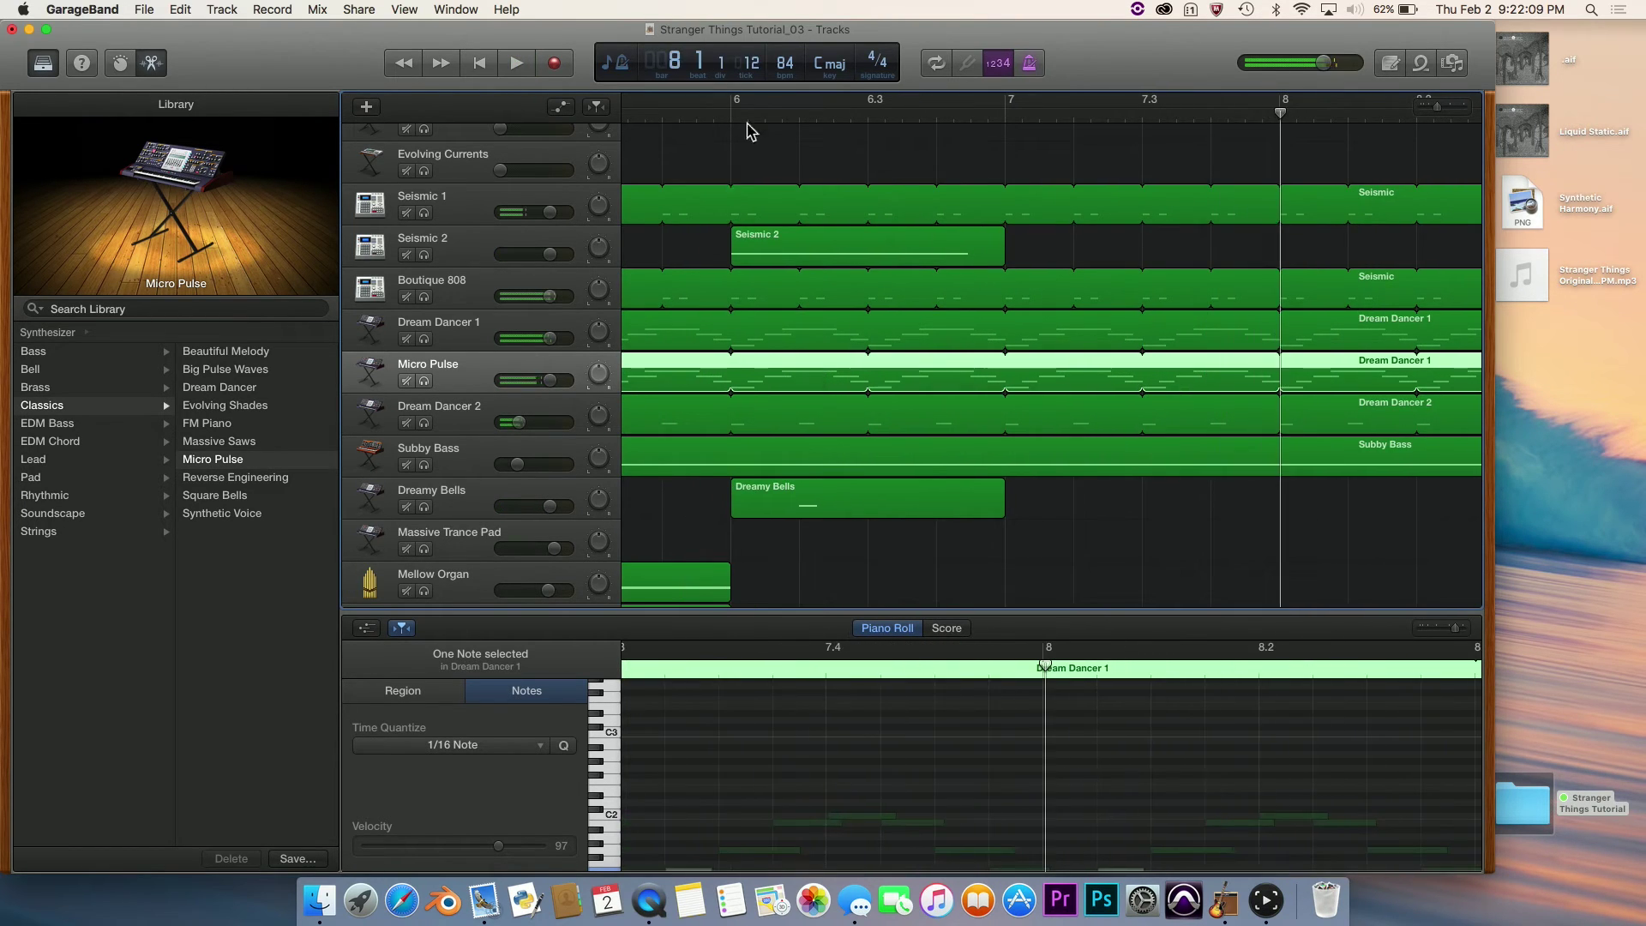
key("space")
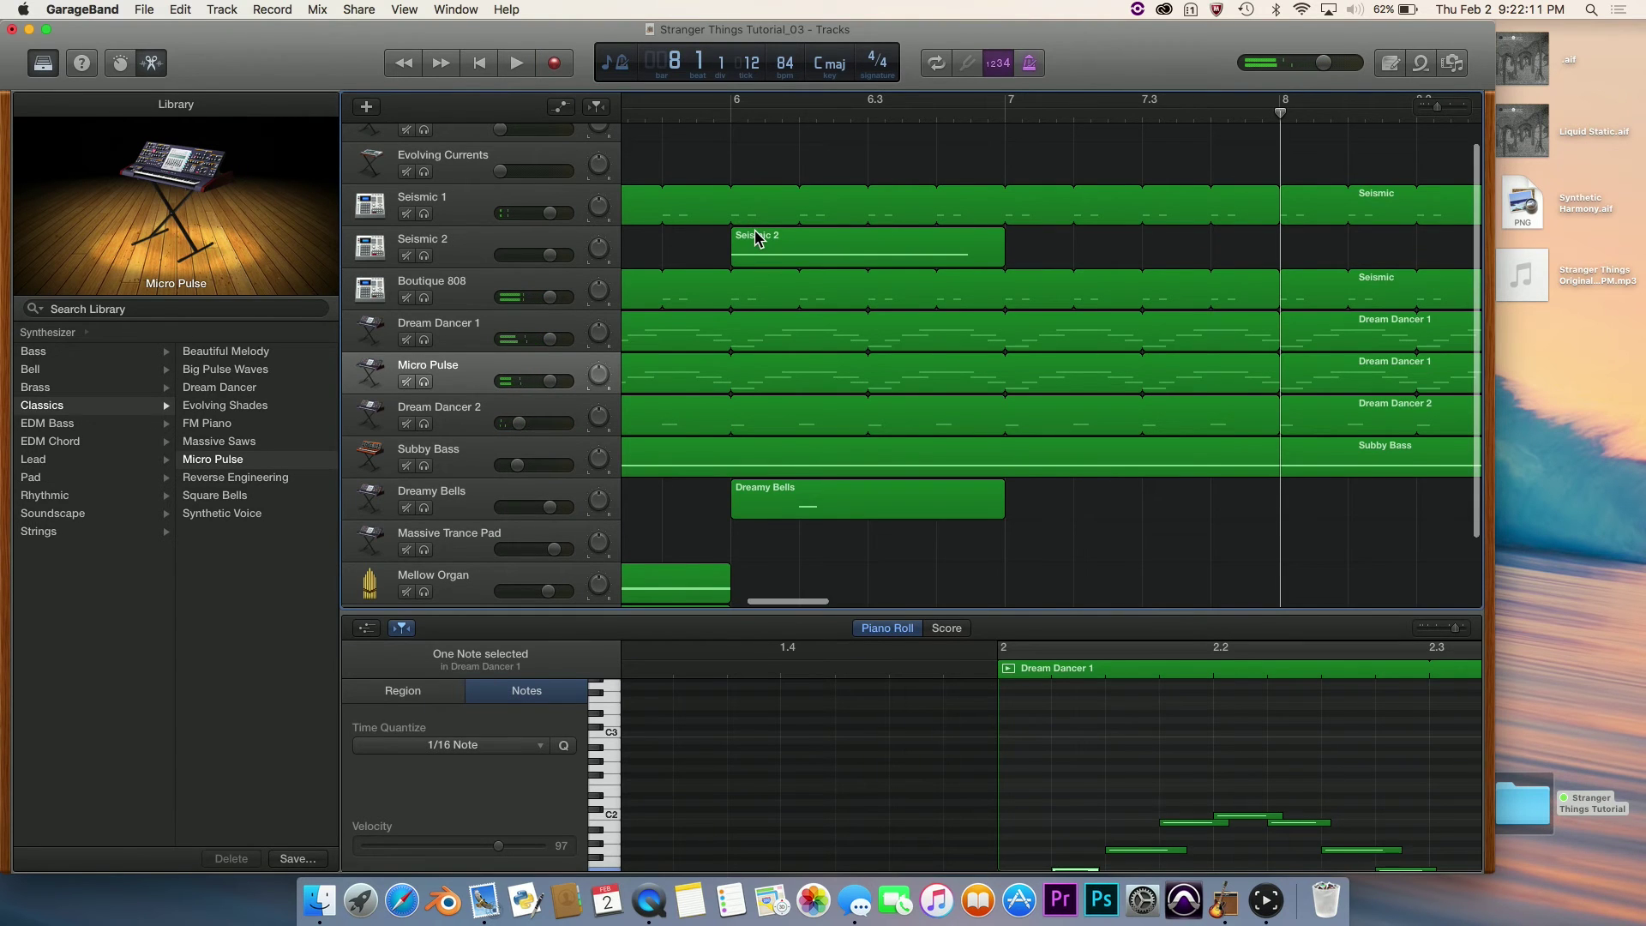
scroll(758, 239, "down", 10)
left_click(562, 108)
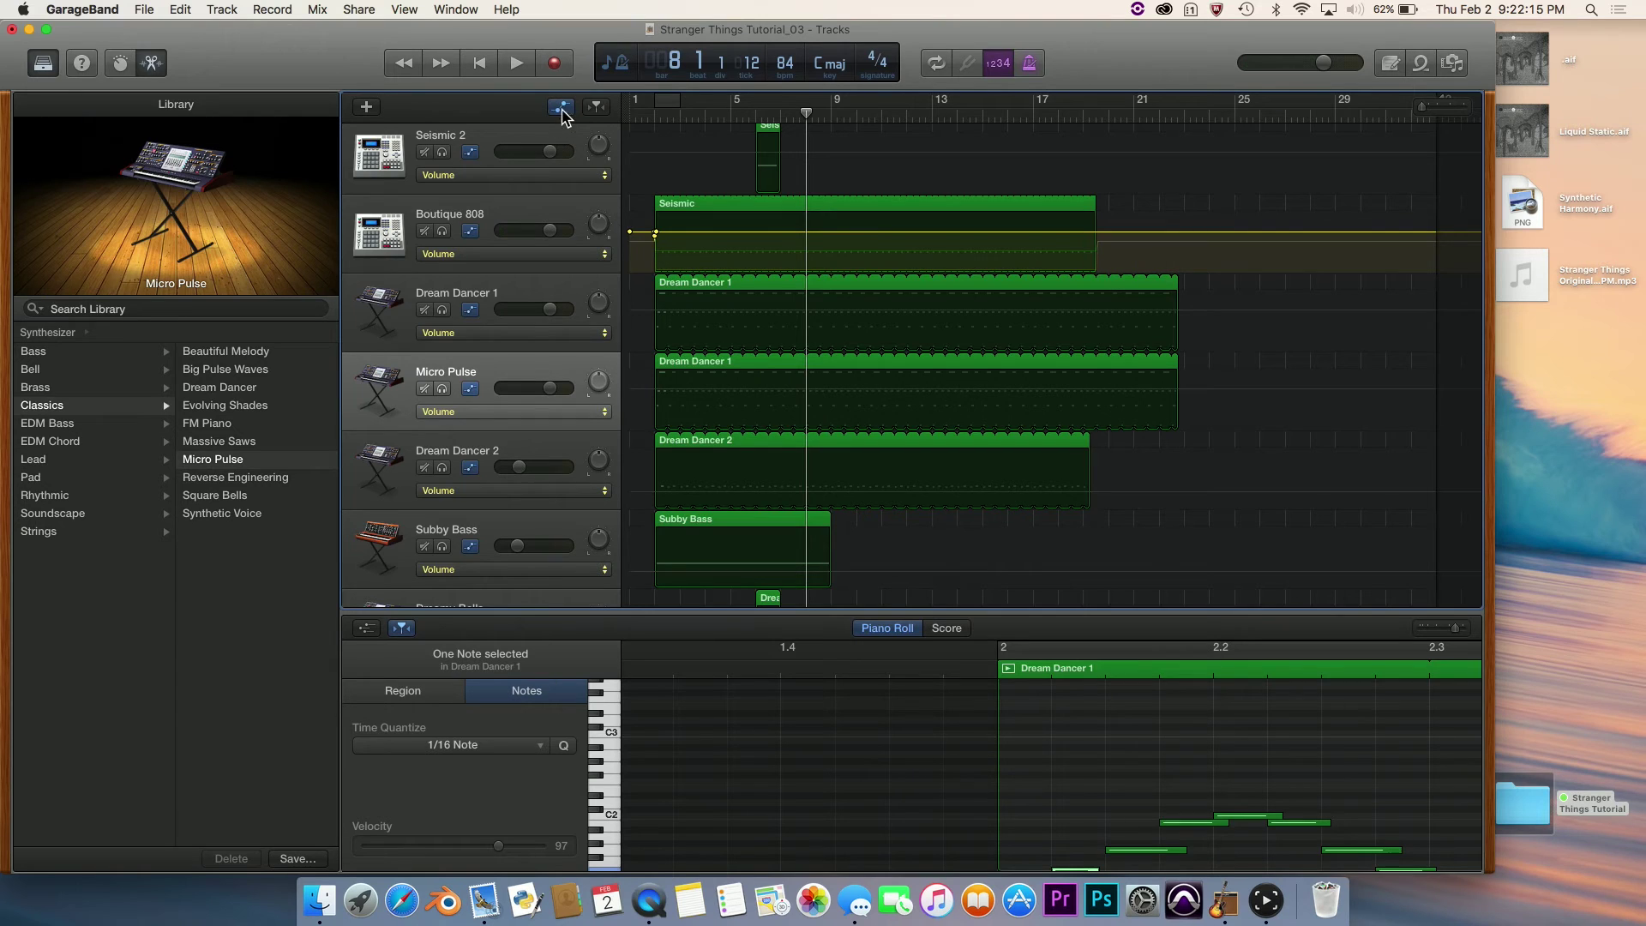
left_click(562, 108)
scroll(845, 220, "up", 8)
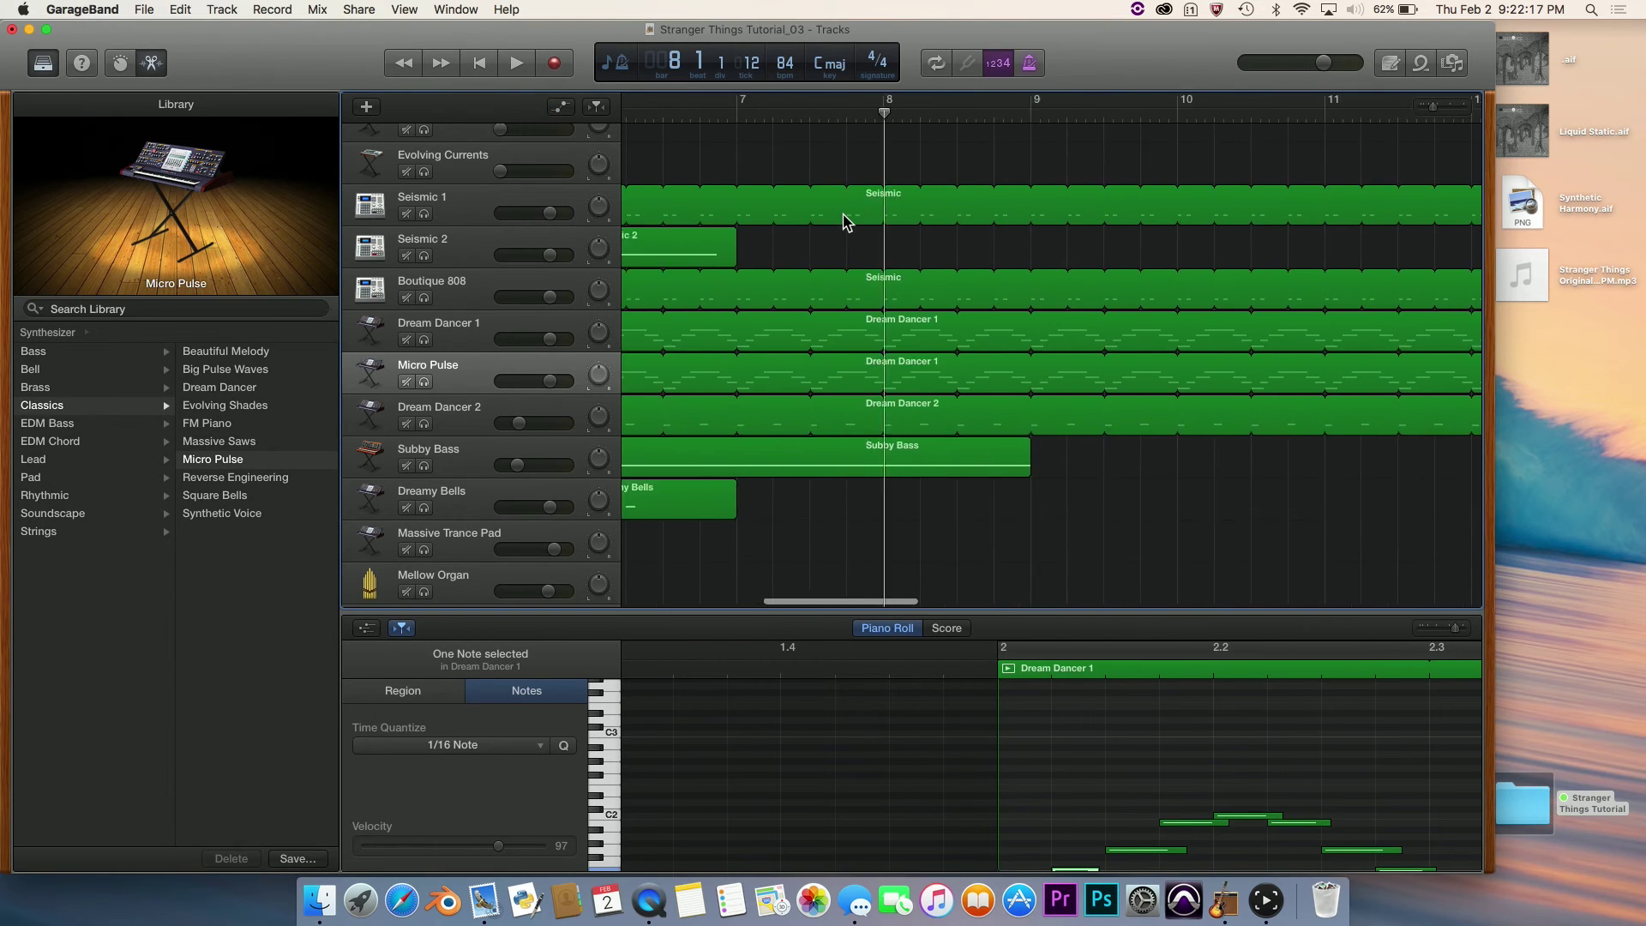
With the playhead at bar 6, set the Micro Pulse track's Smart Controls to Detune at three o'clock and OSC Mix at minimum.
scroll(845, 220, "left", 4)
left_click(744, 114)
left_click(479, 384)
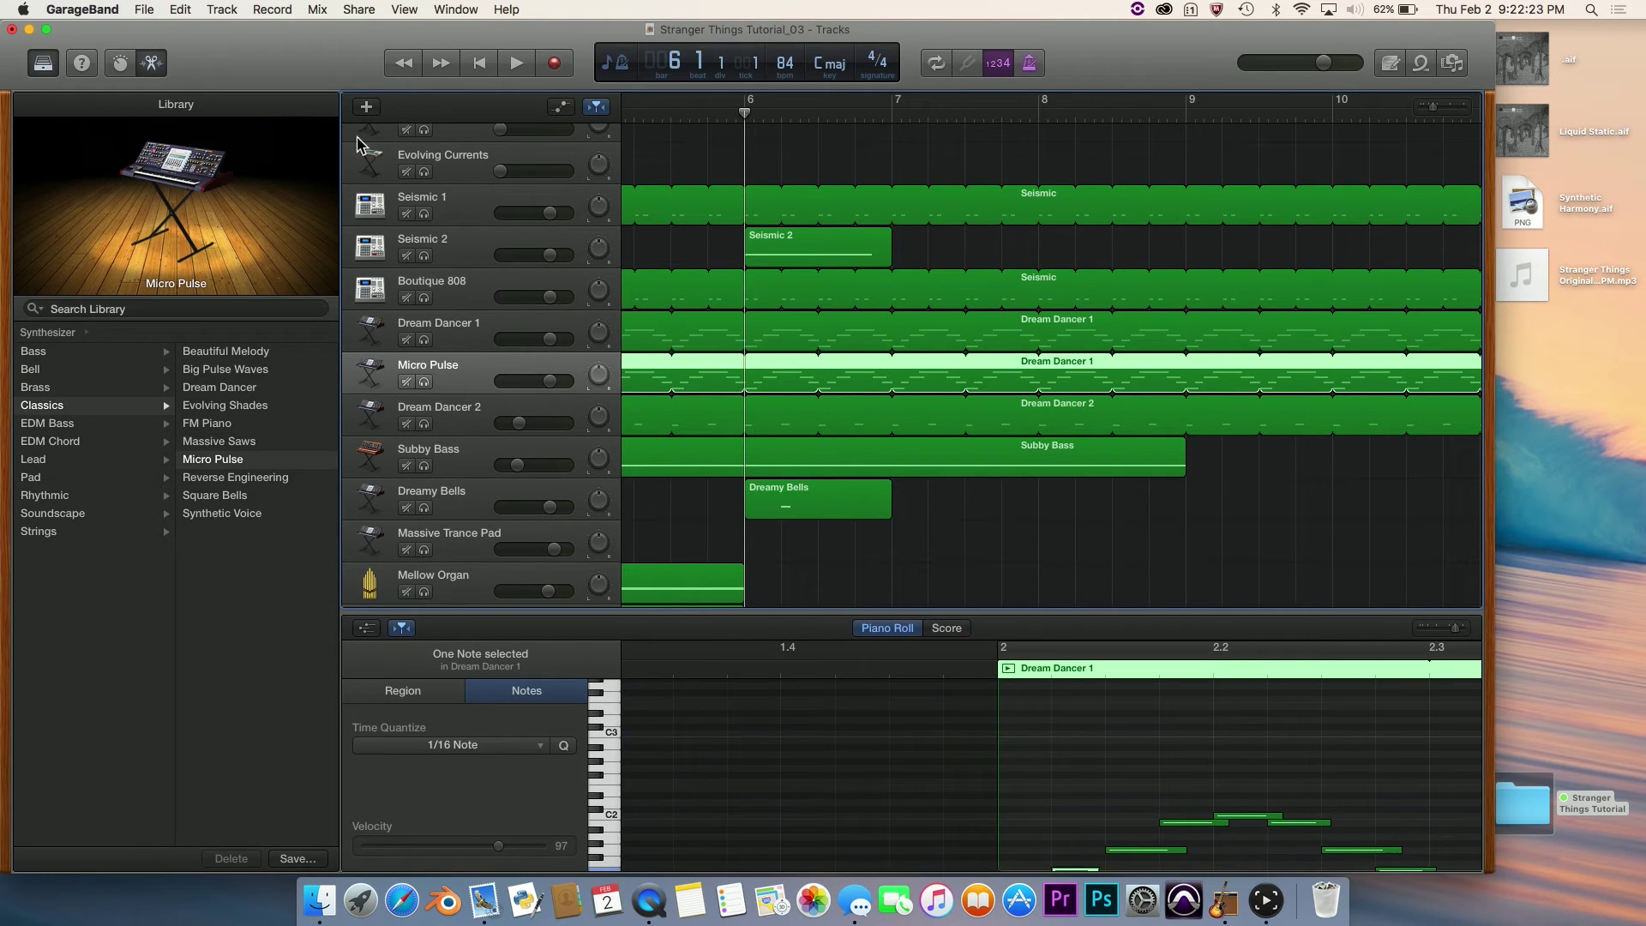
left_click(120, 62)
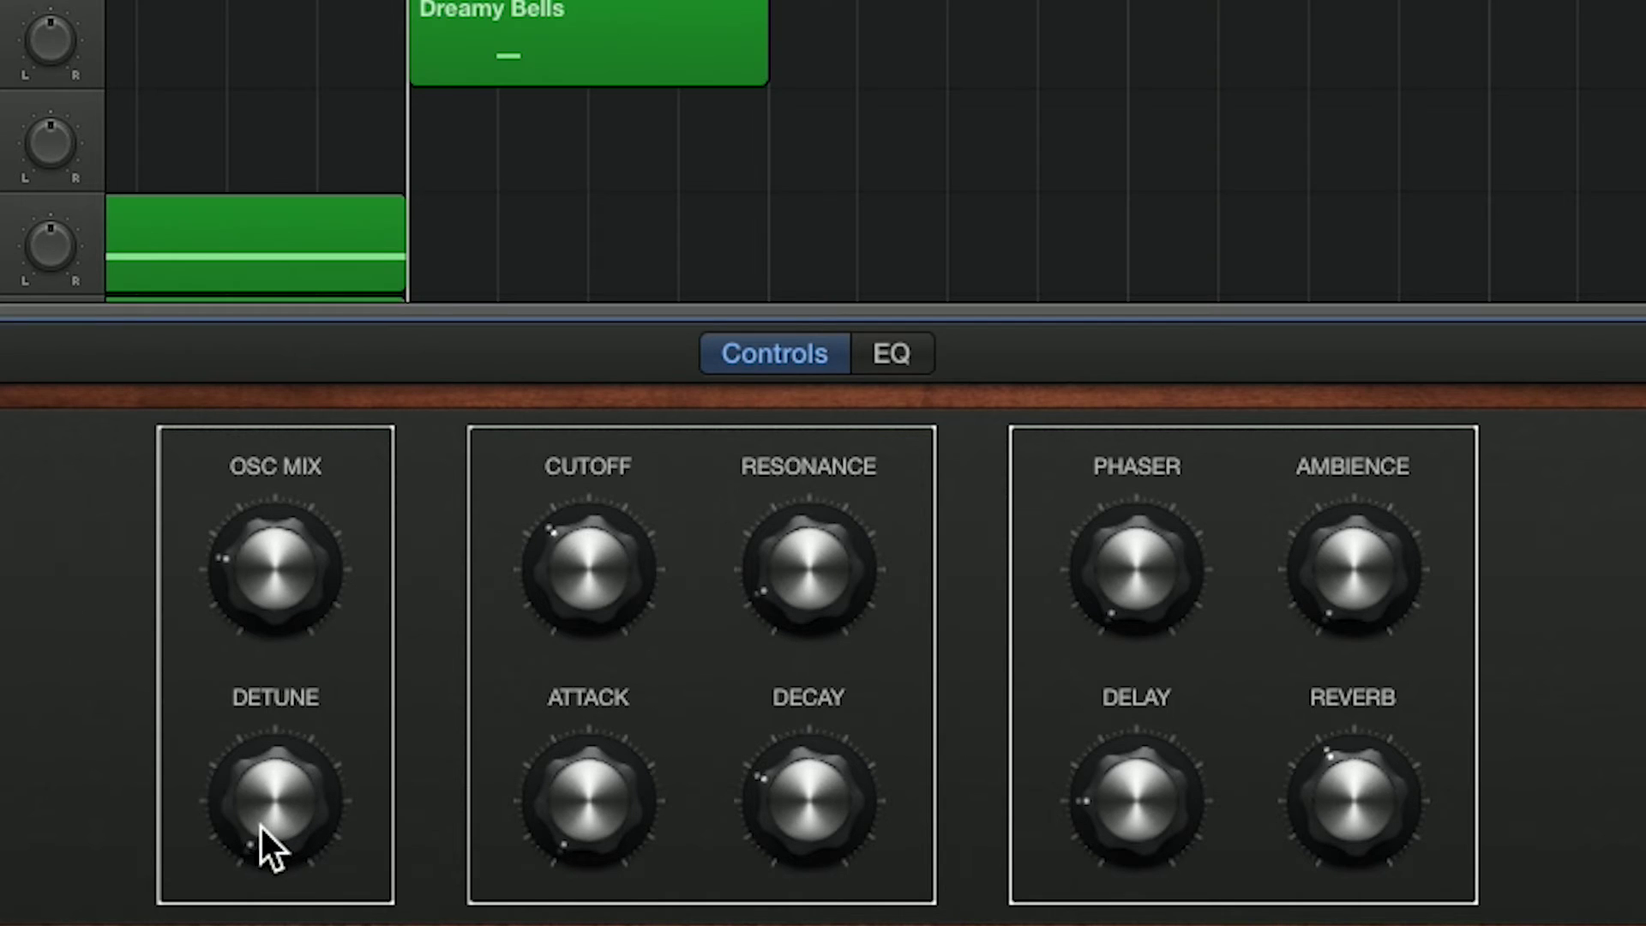
left_click_drag(261, 827, 218, 413)
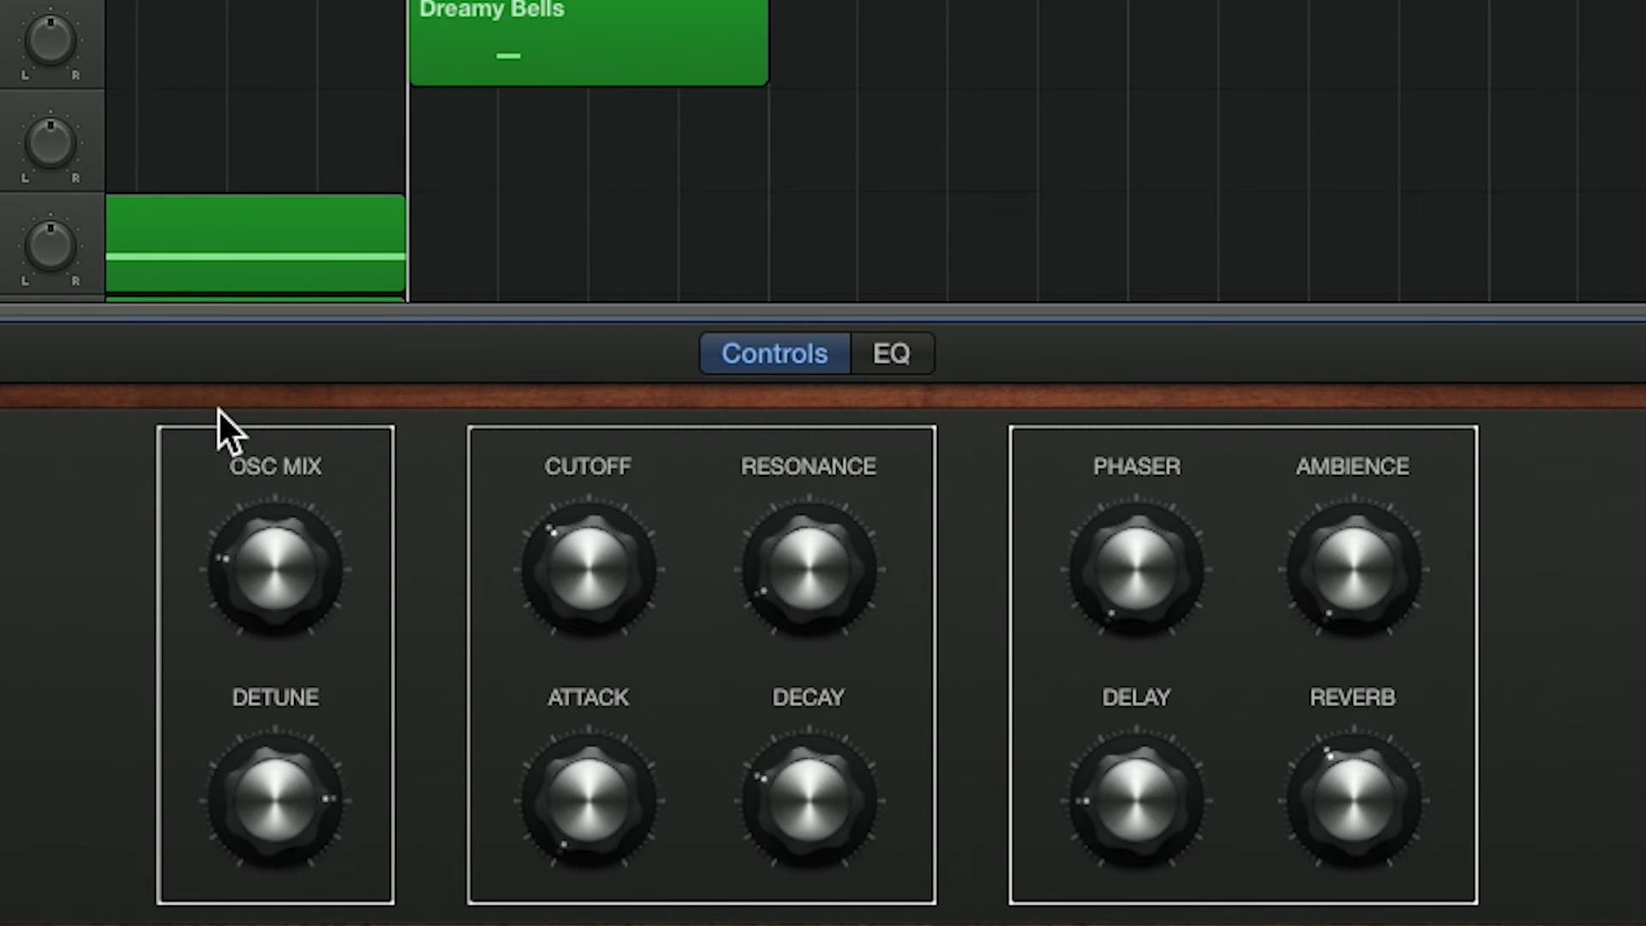
left_click_drag(270, 545, 320, 811)
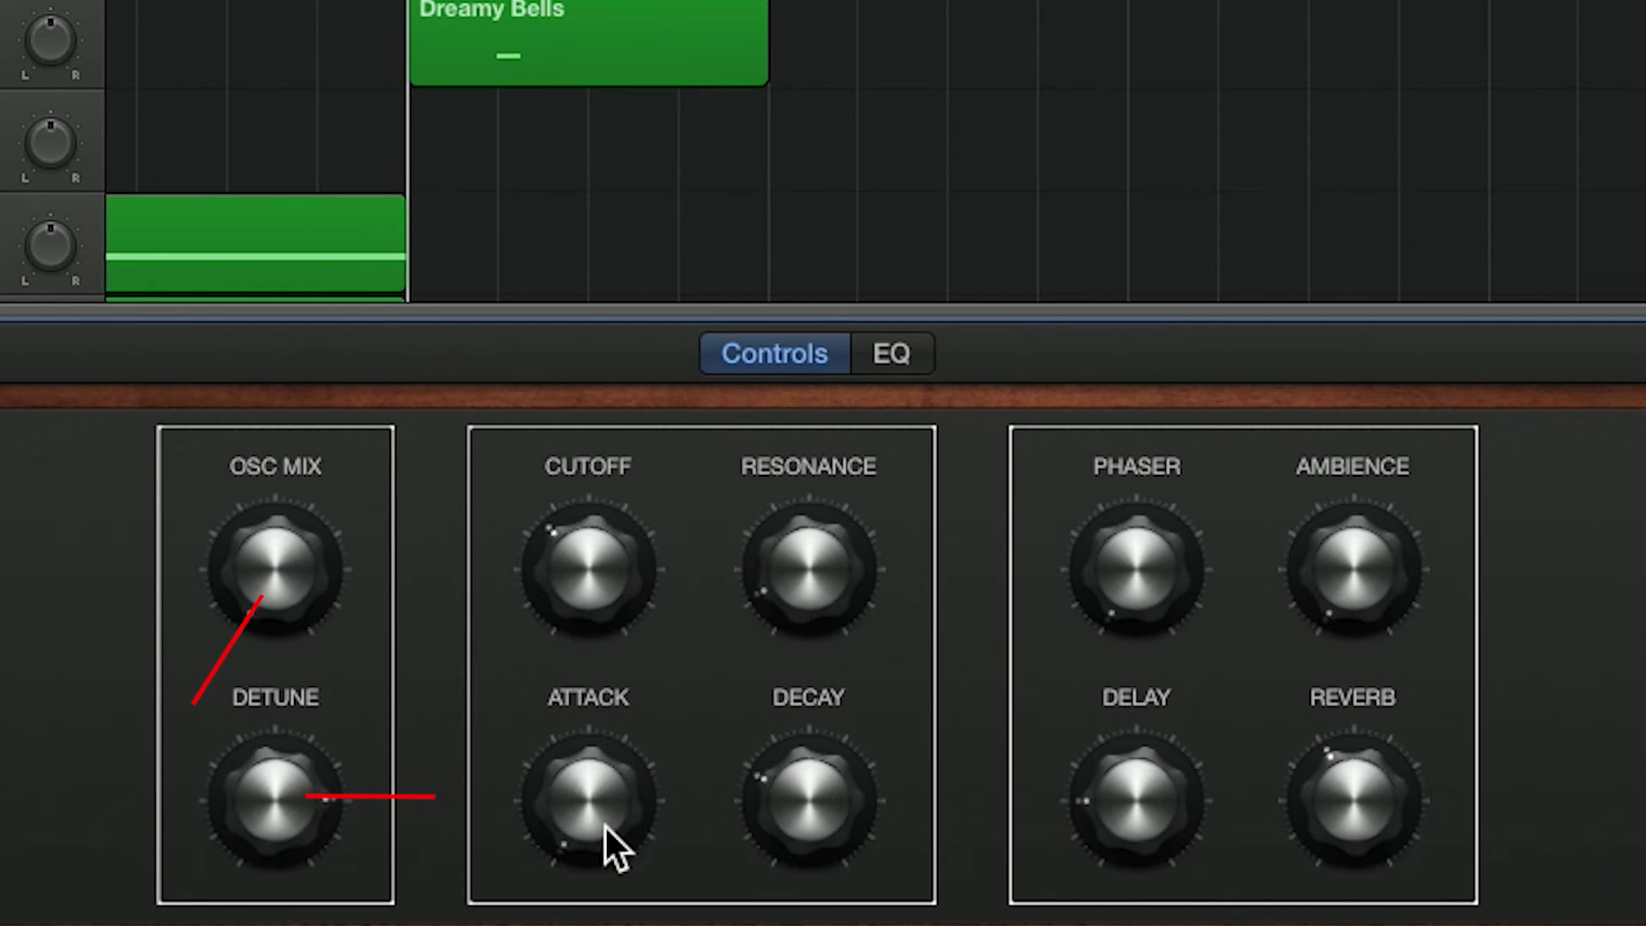
Raise Micro Pulse's Attack to just below nine o'clock and Decay to about eleven o'clock, and lower Resonance to minimum.
left_click_drag(612, 835, 573, 749)
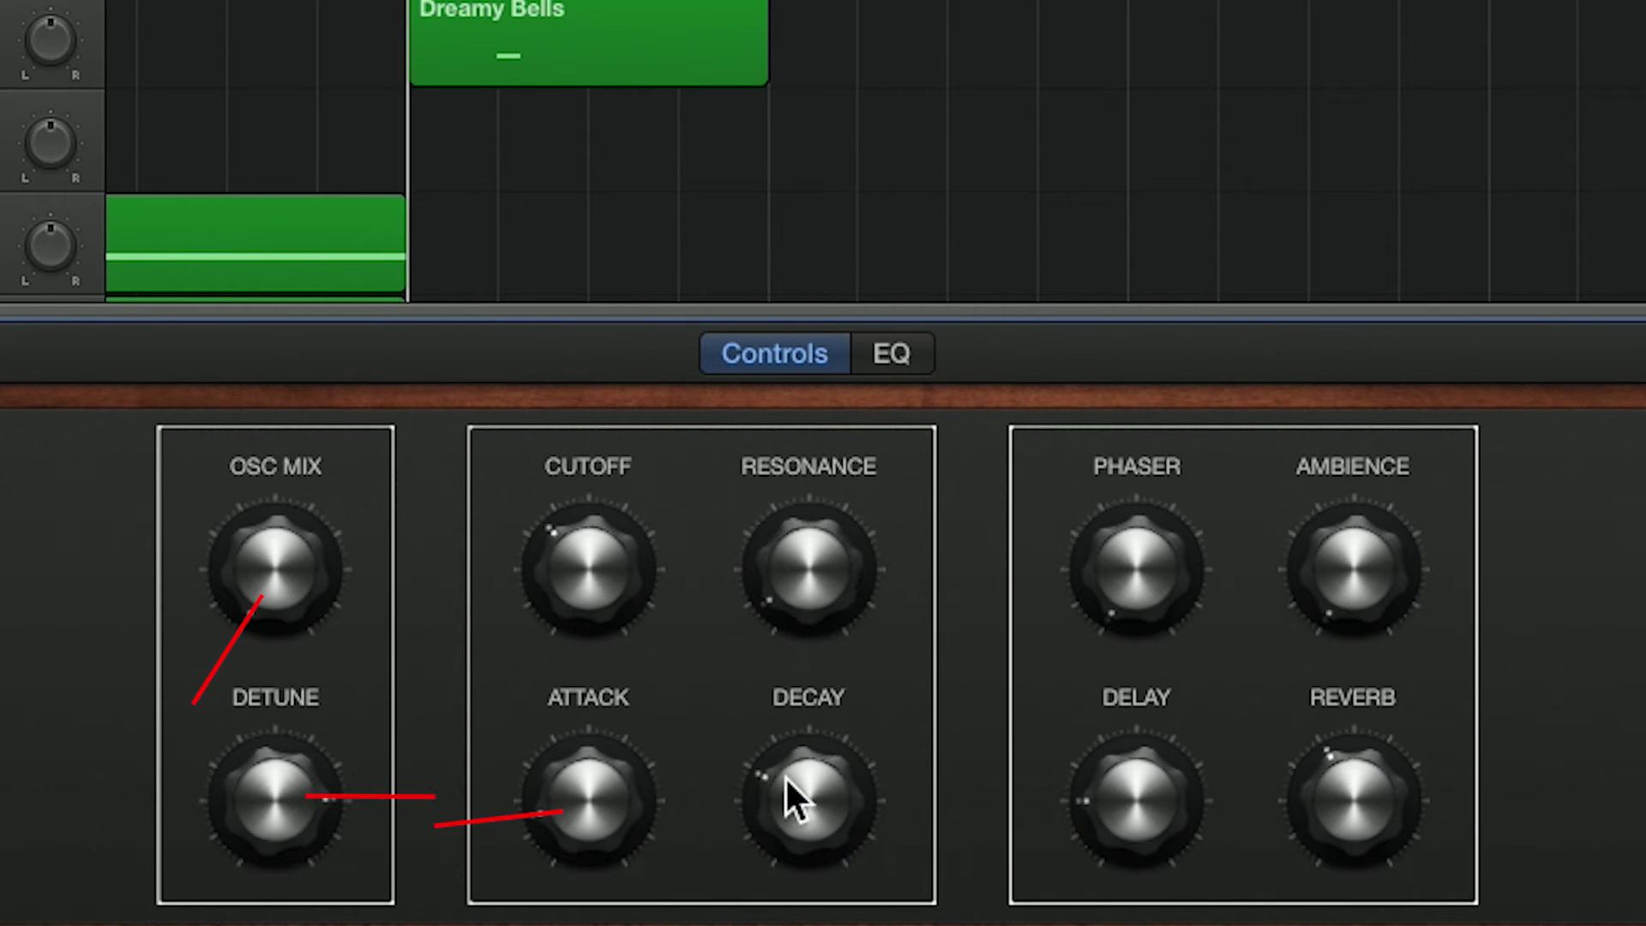
left_click_drag(800, 813, 807, 767)
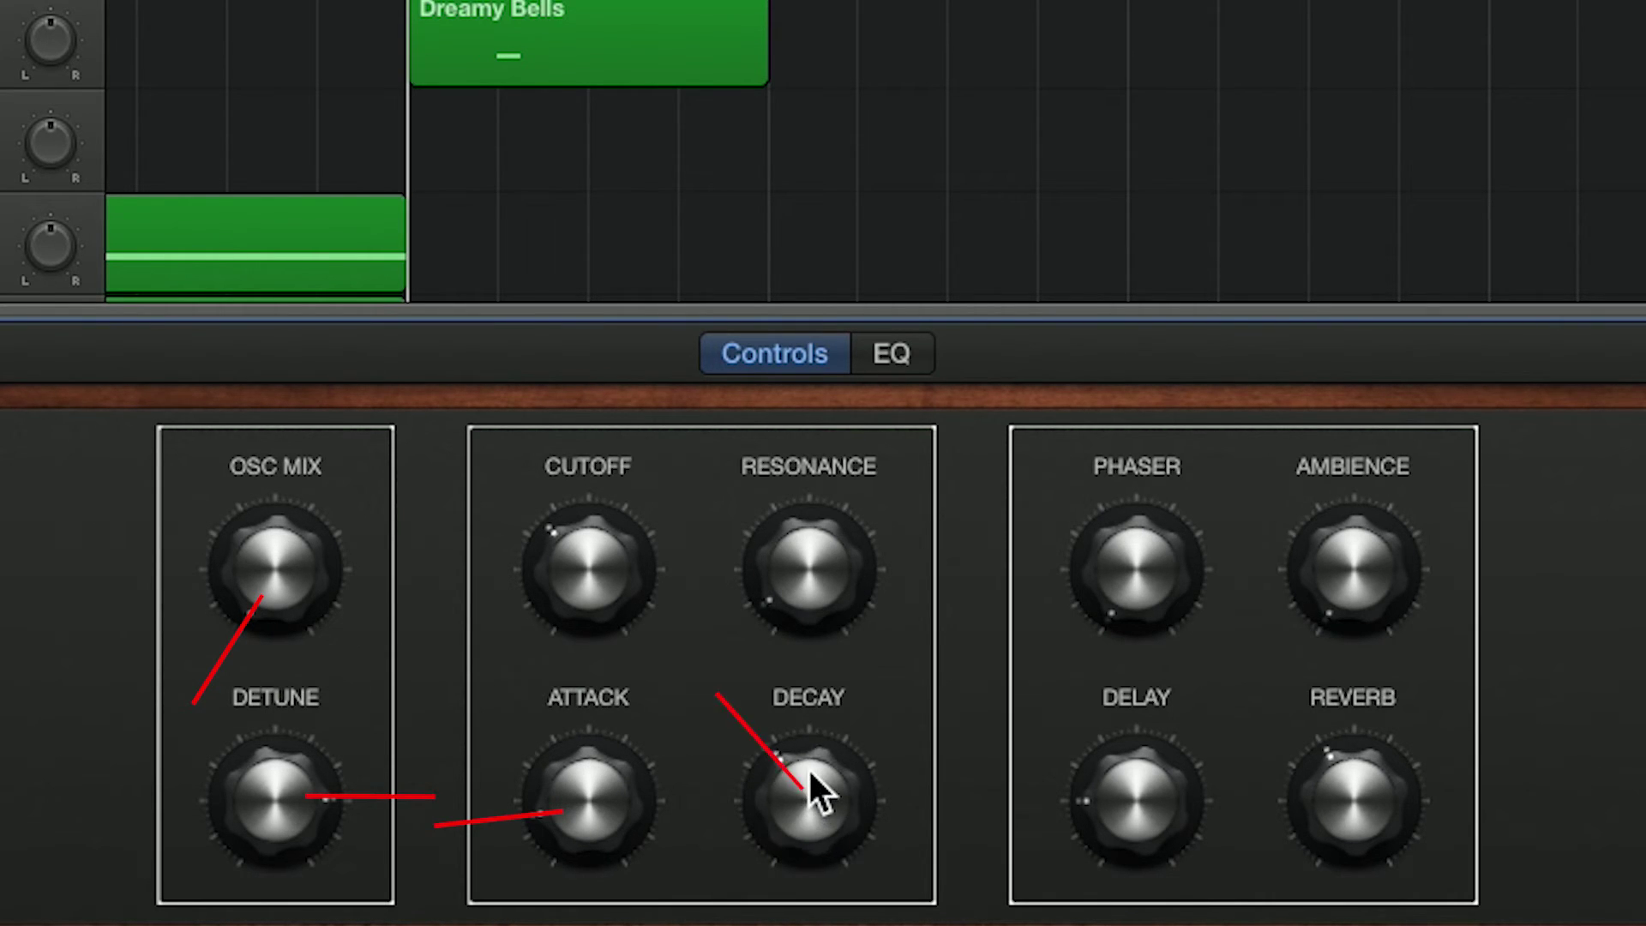
left_click_drag(811, 555, 814, 599)
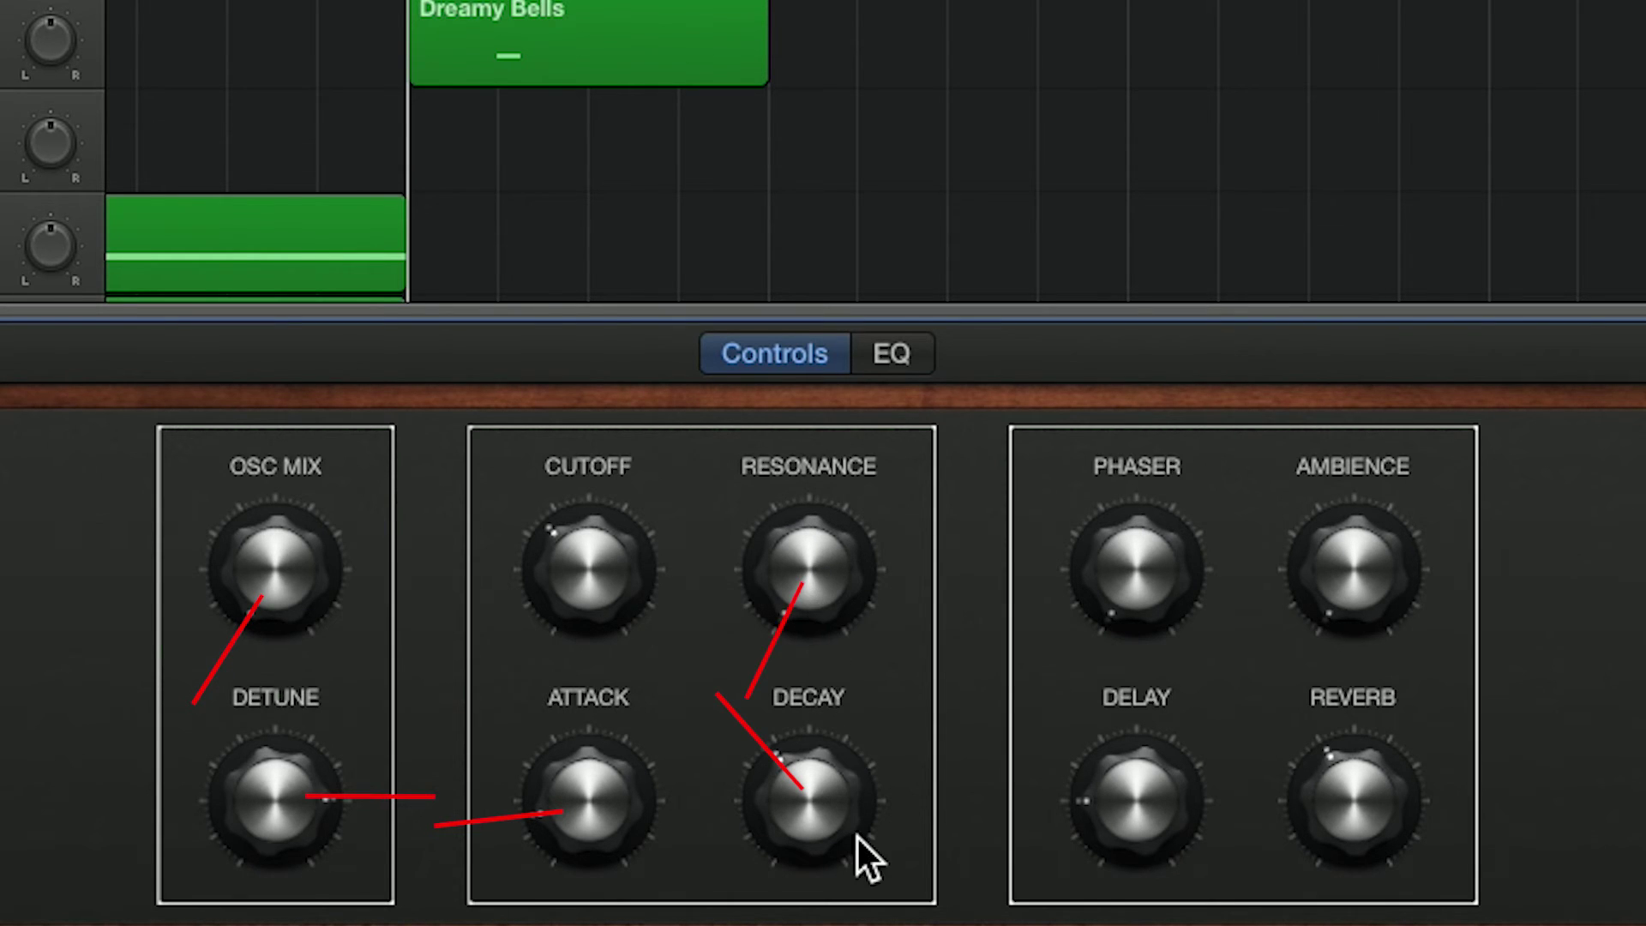
Set Micro Pulse's effects to Ambience at about eleven o'clock, Delay at minimum and Reverb at about one o'clock.
left_click_drag(1364, 621, 1342, 424)
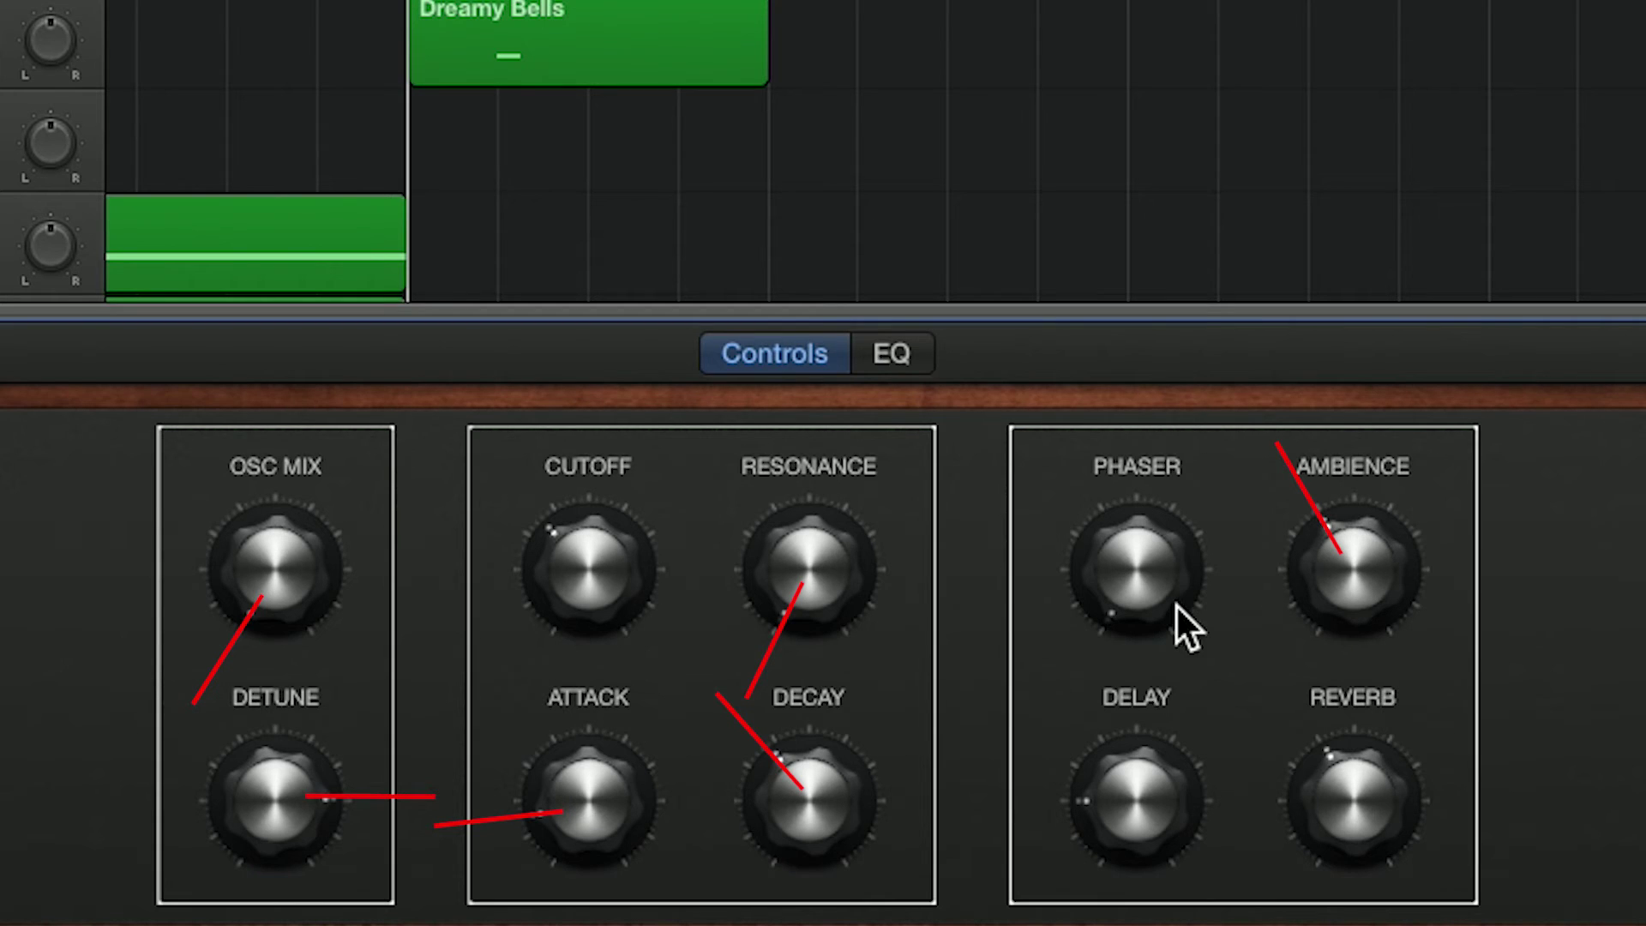
left_click_drag(1112, 776, 1114, 792)
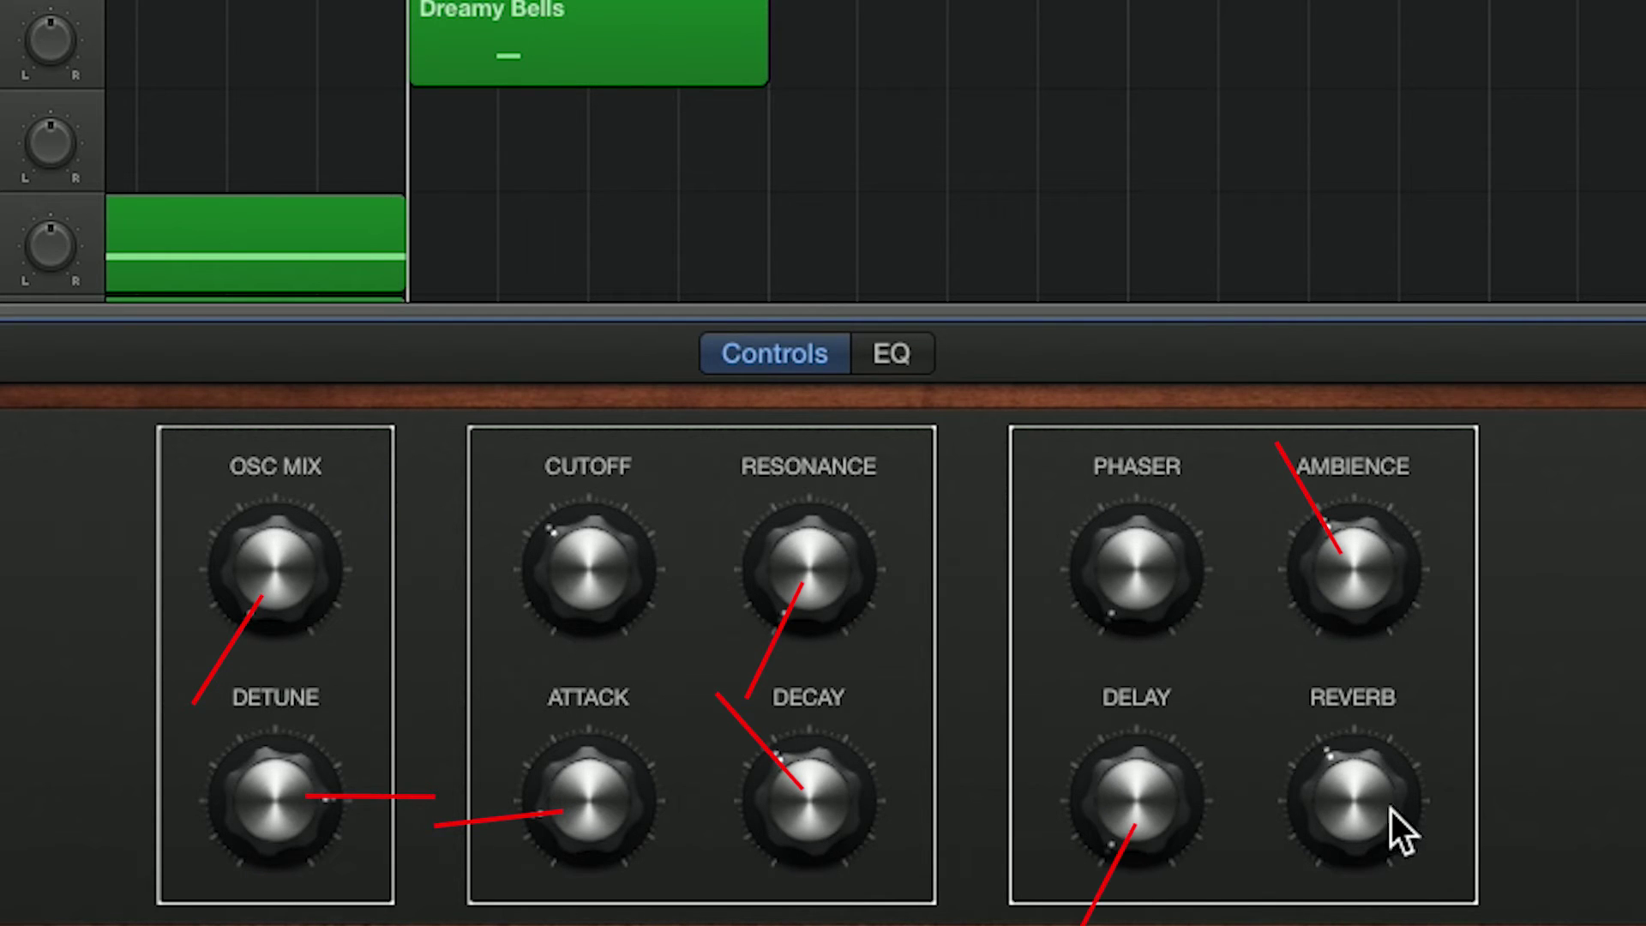
left_click_drag(1366, 844, 1361, 813)
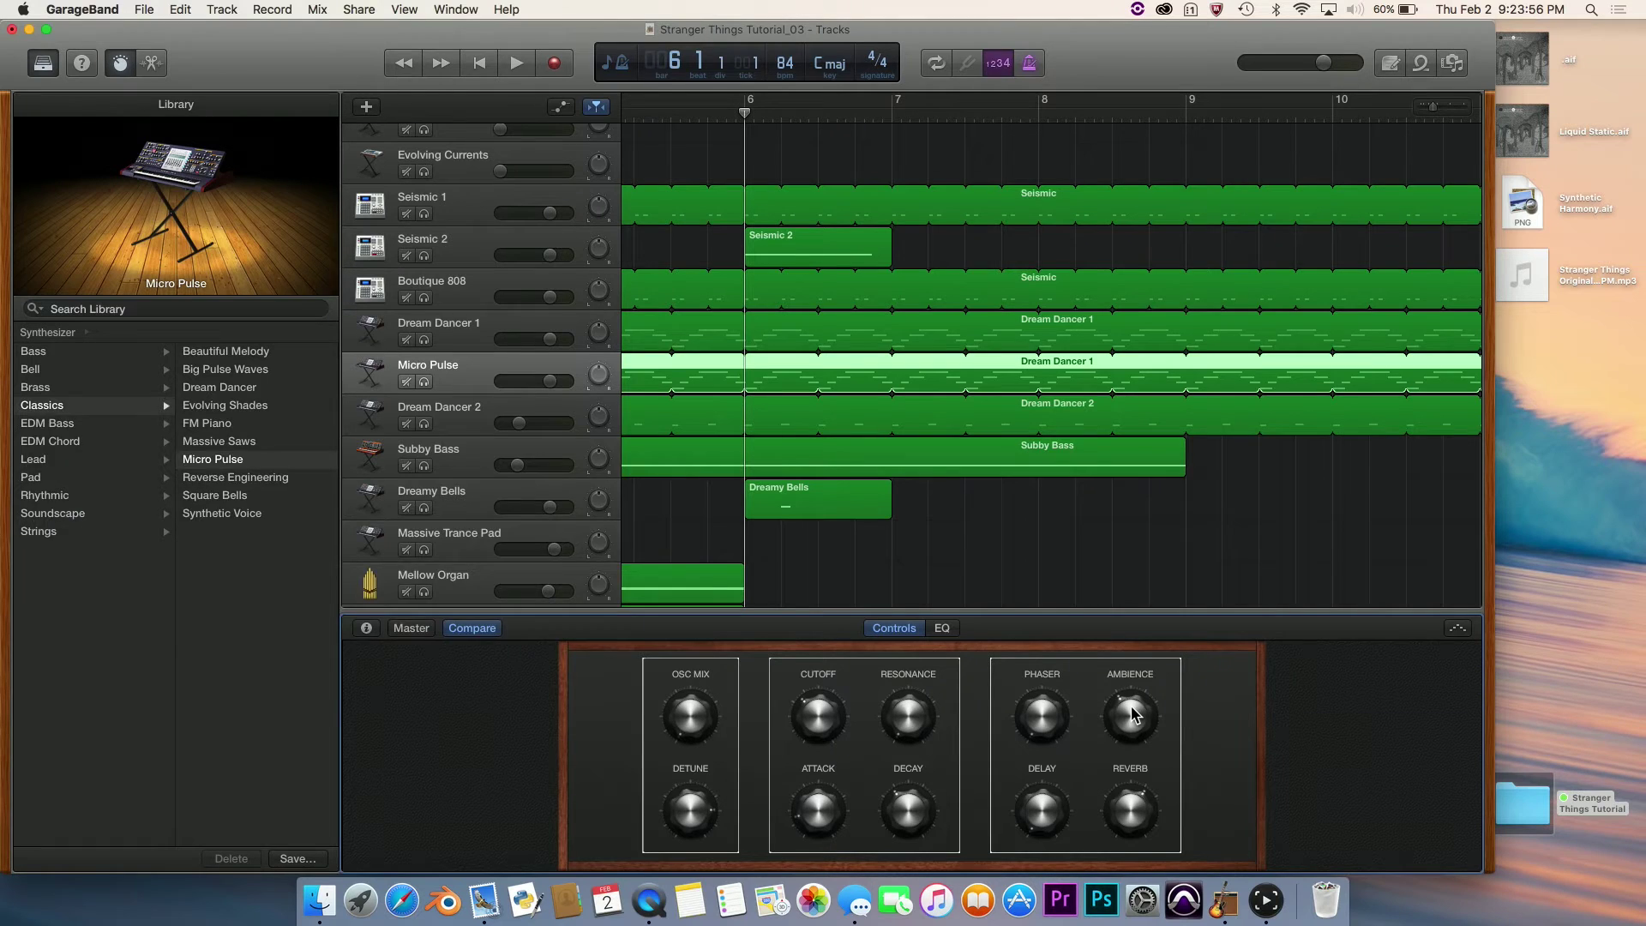
Open Musical Typing for Micro Pulse and play the C–E–G–B arpeggio to hear the patch's sound.
key("super+k")
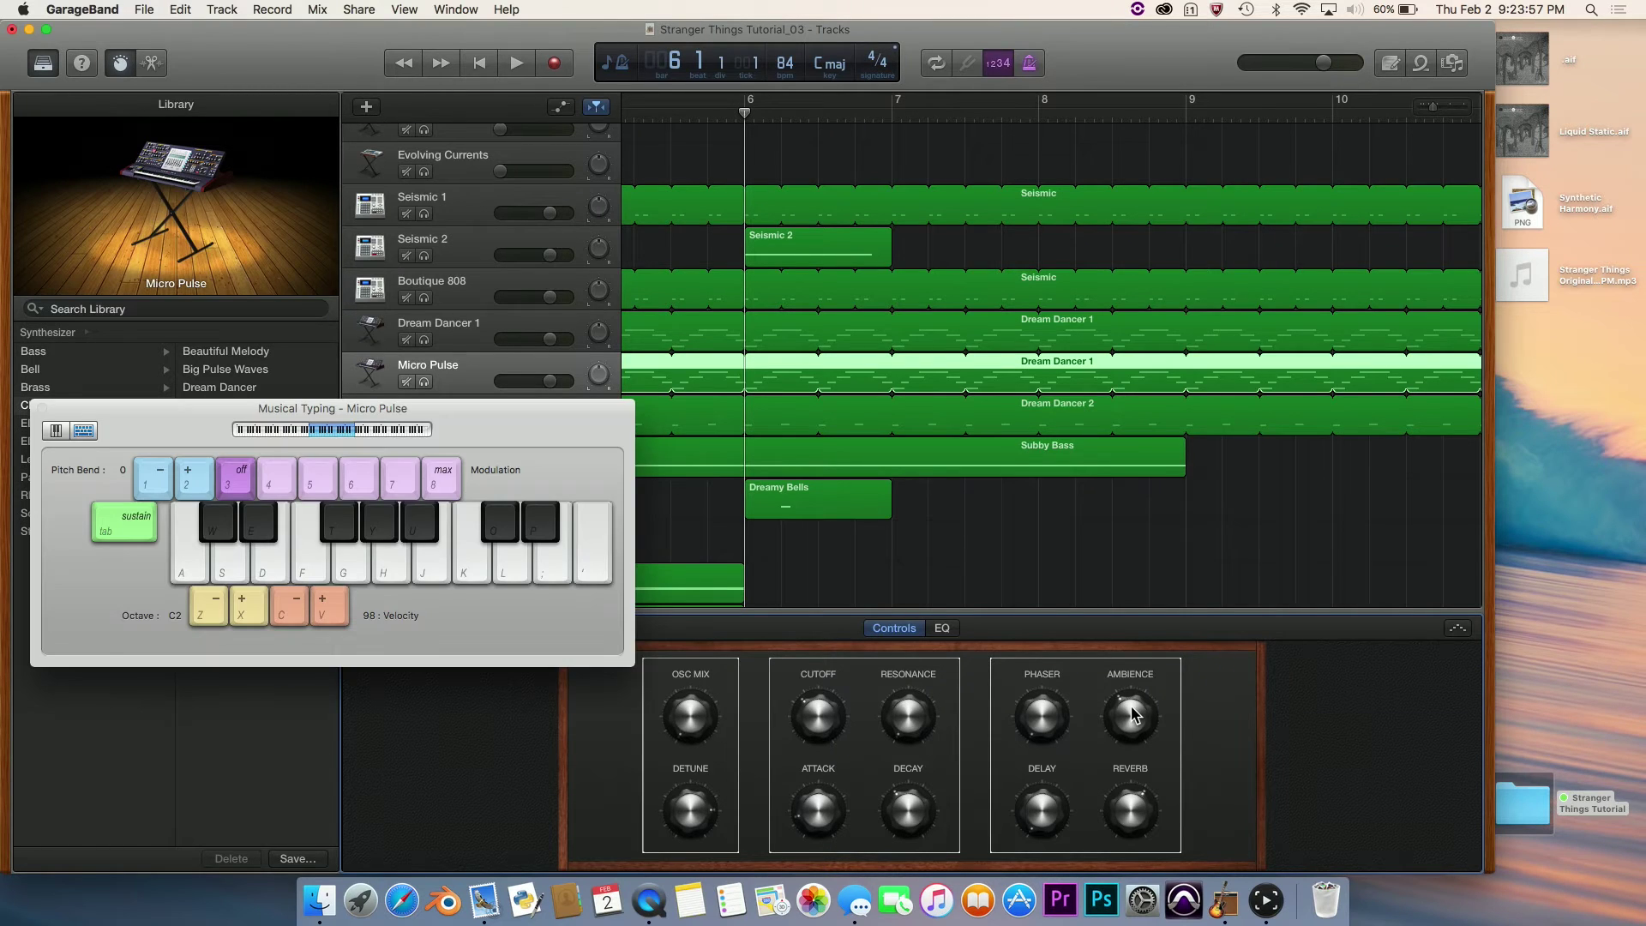
key("d")
key("g")
key("j")
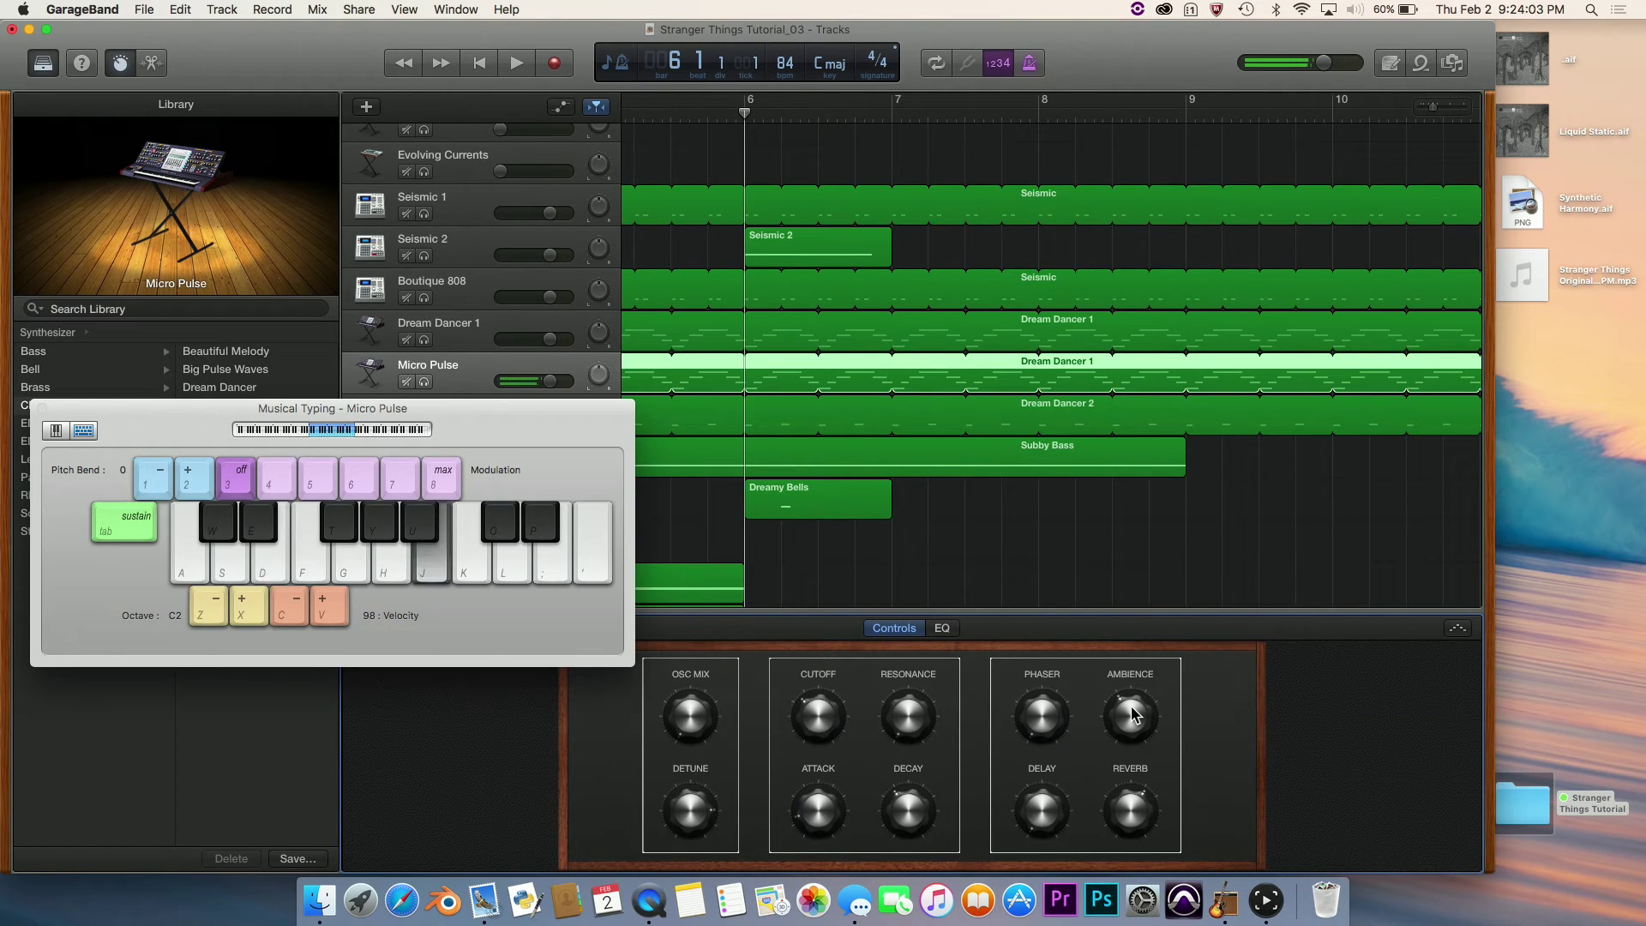
key("d")
key("a")
key("d")
key("g")
key("j")
key("g")
key("d")
key("a")
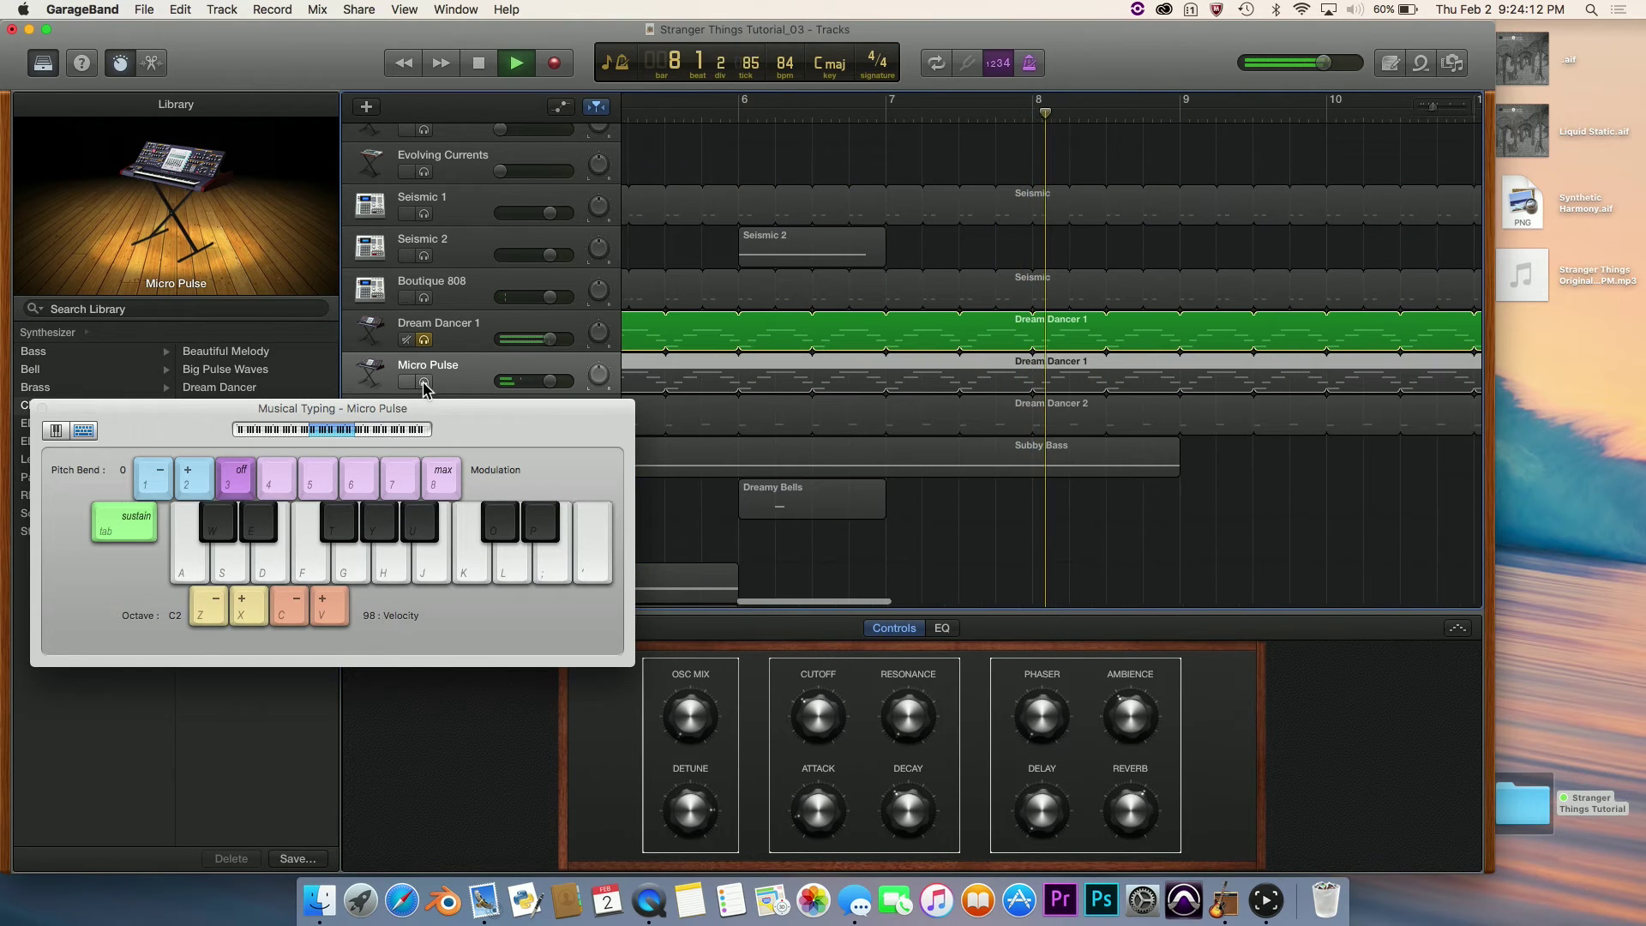
Compare Dream Dancer 1 and Micro Pulse by soloing each during playback, and return the playhead to bar 6 with solo off.
key("a")
left_click(424, 382)
left_click(425, 340)
key("a")
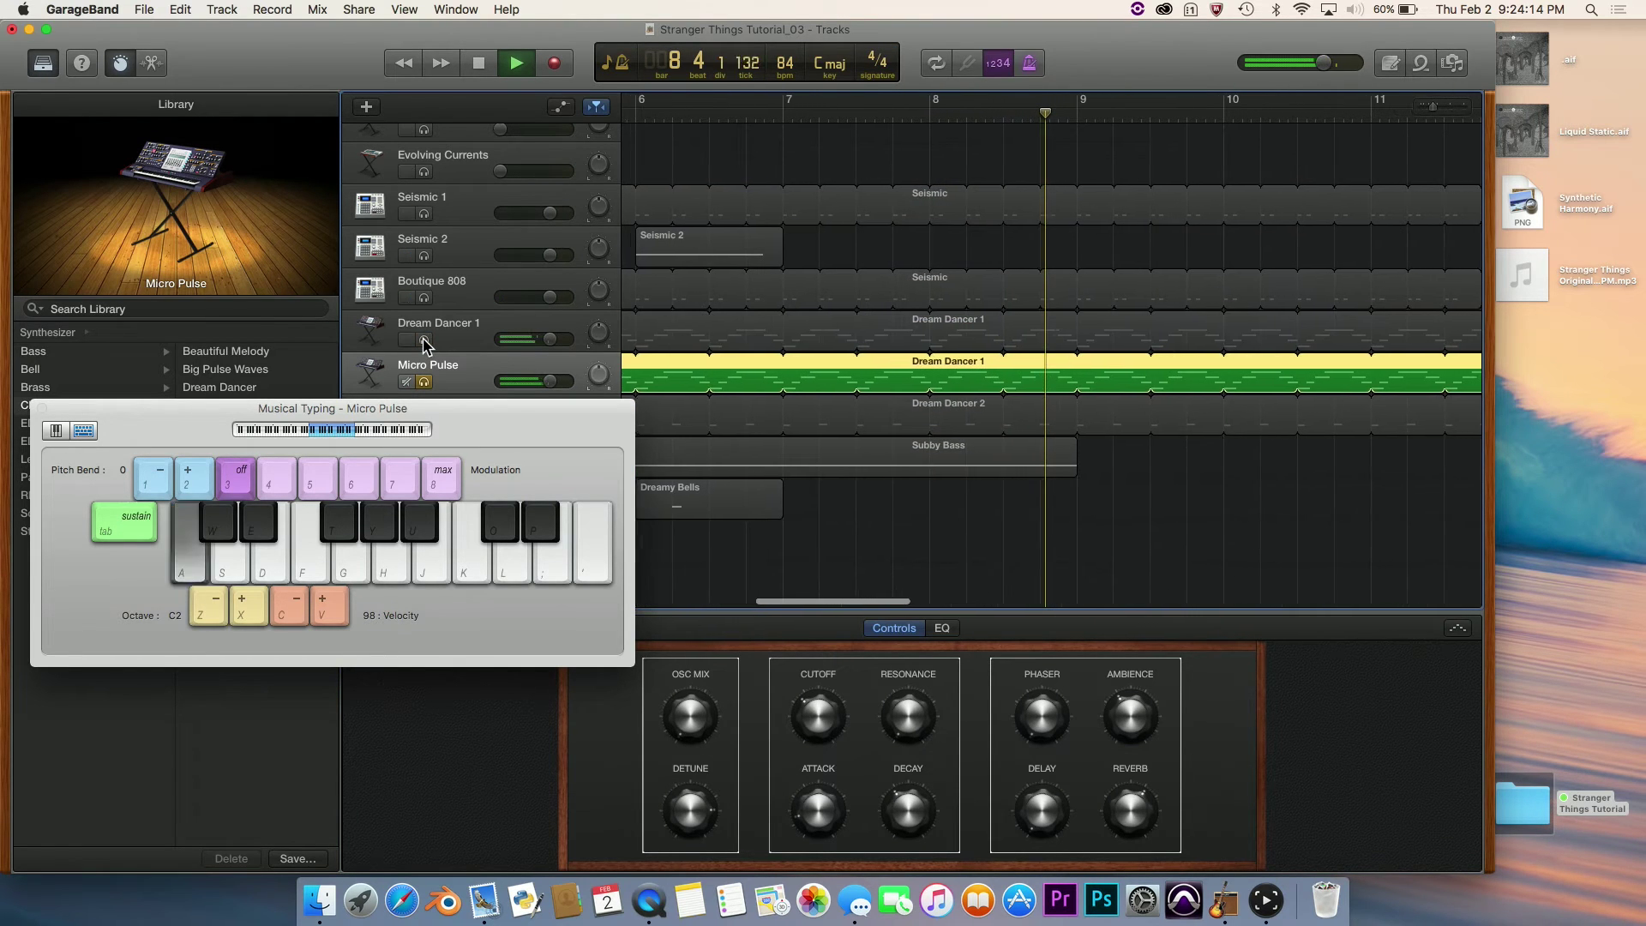
left_click(424, 383)
key("a")
key("space")
scroll(913, 259, "left", 5)
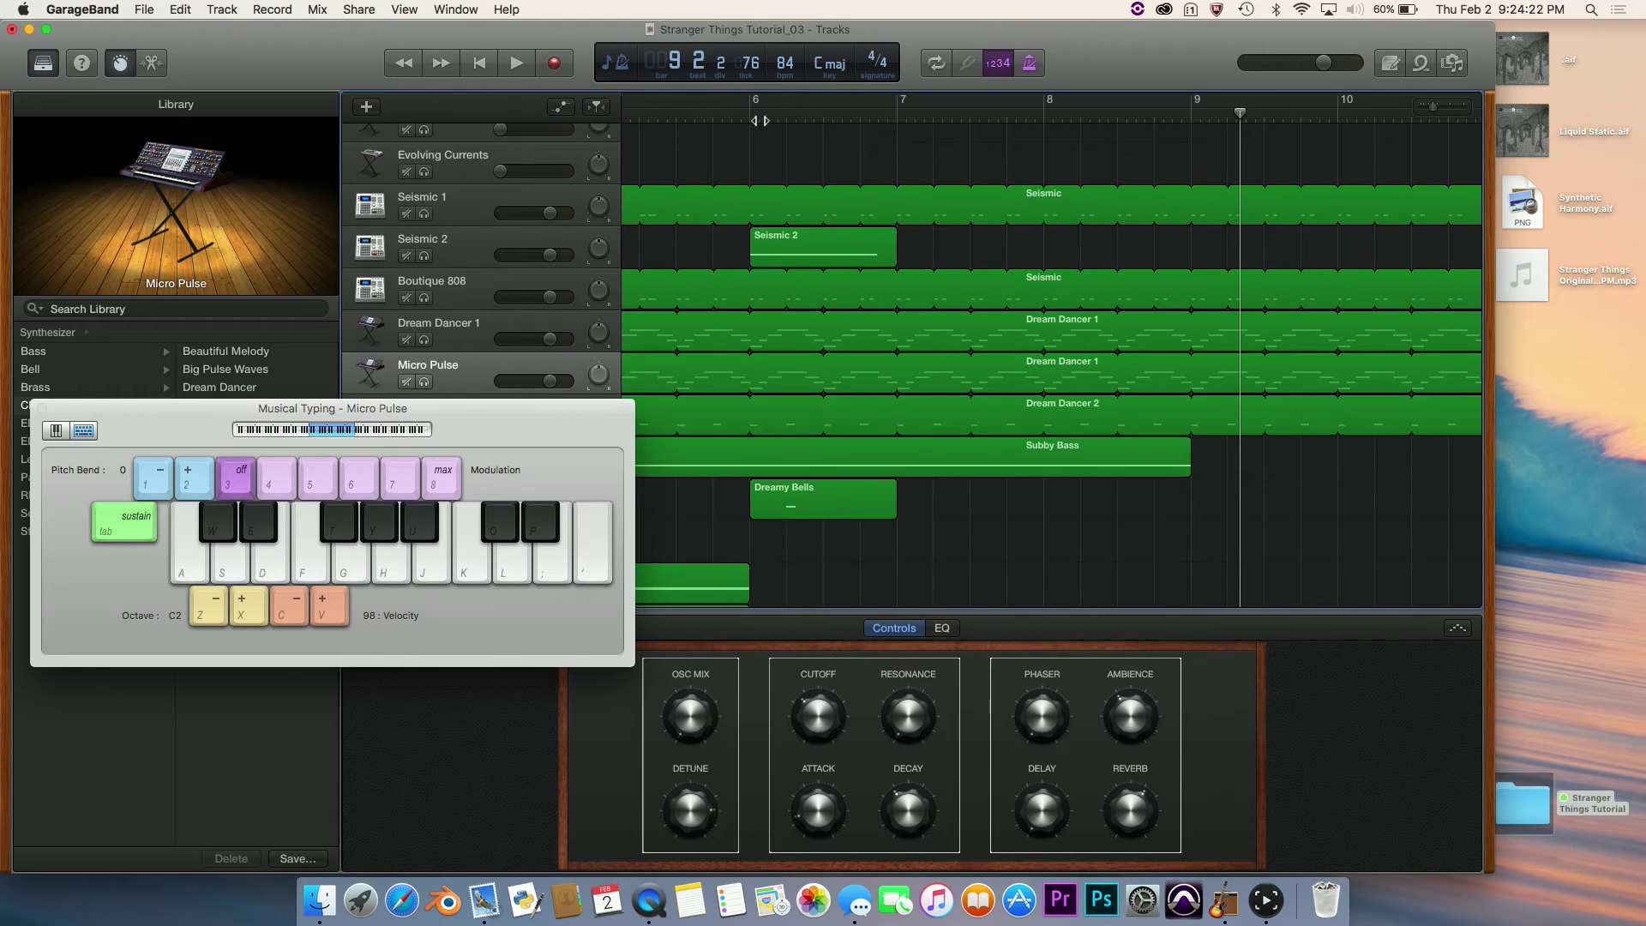
left_click(750, 119)
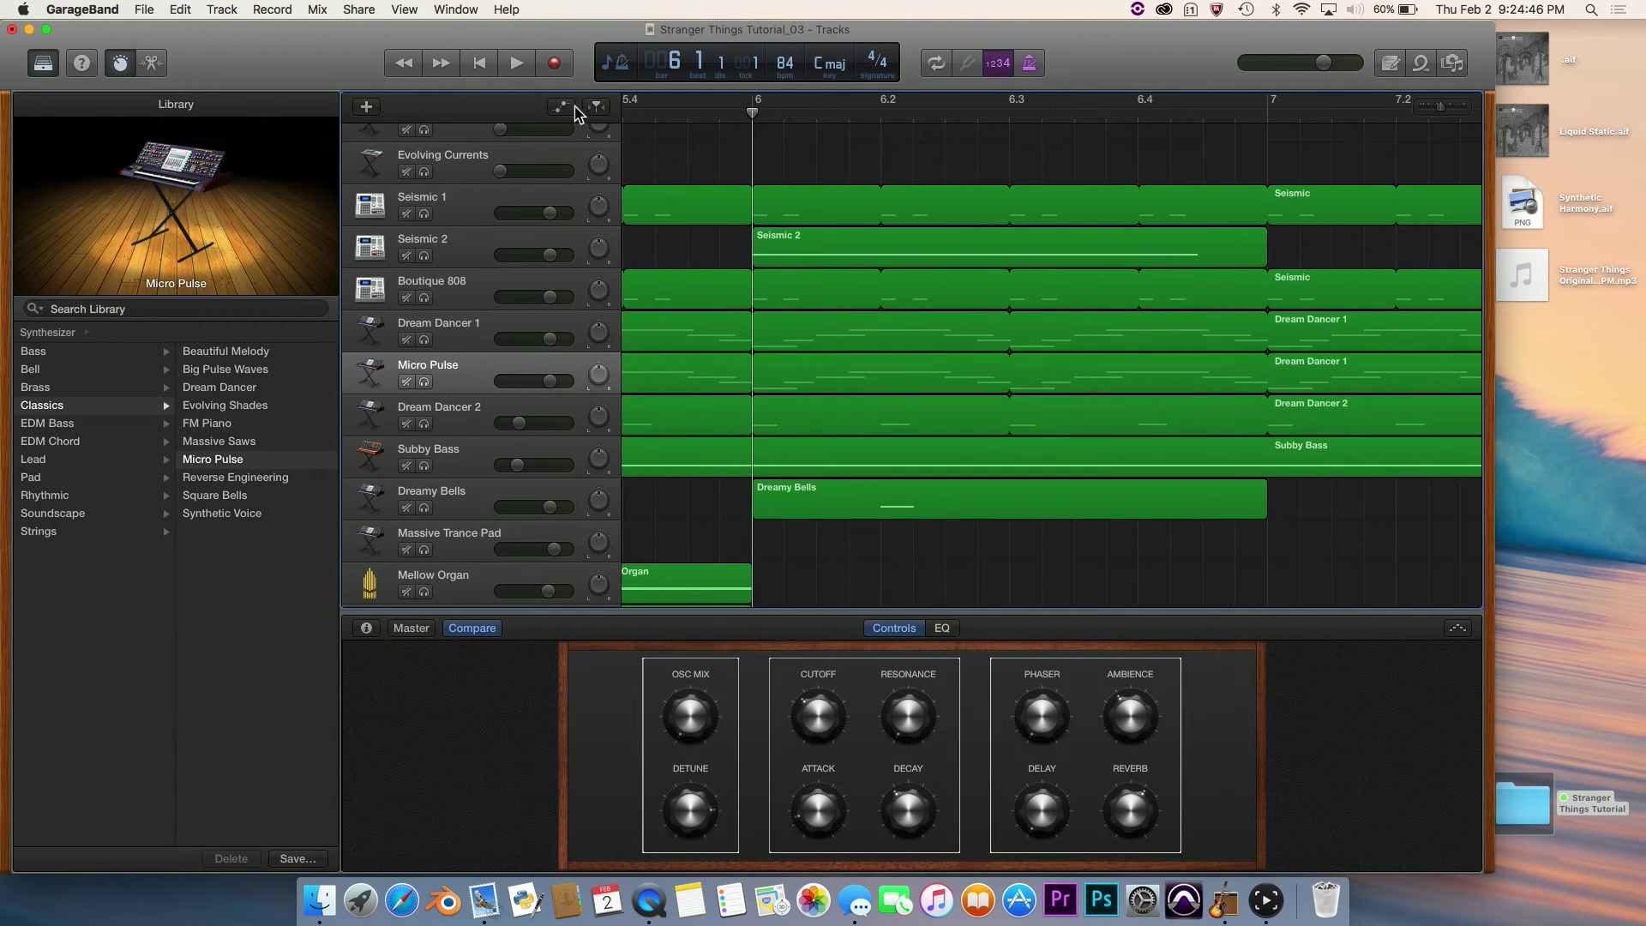
Show track automation and add a volume point on Micro Pulse at bar 6, lowered to minimum.
left_click(562, 107)
key("super+Right")
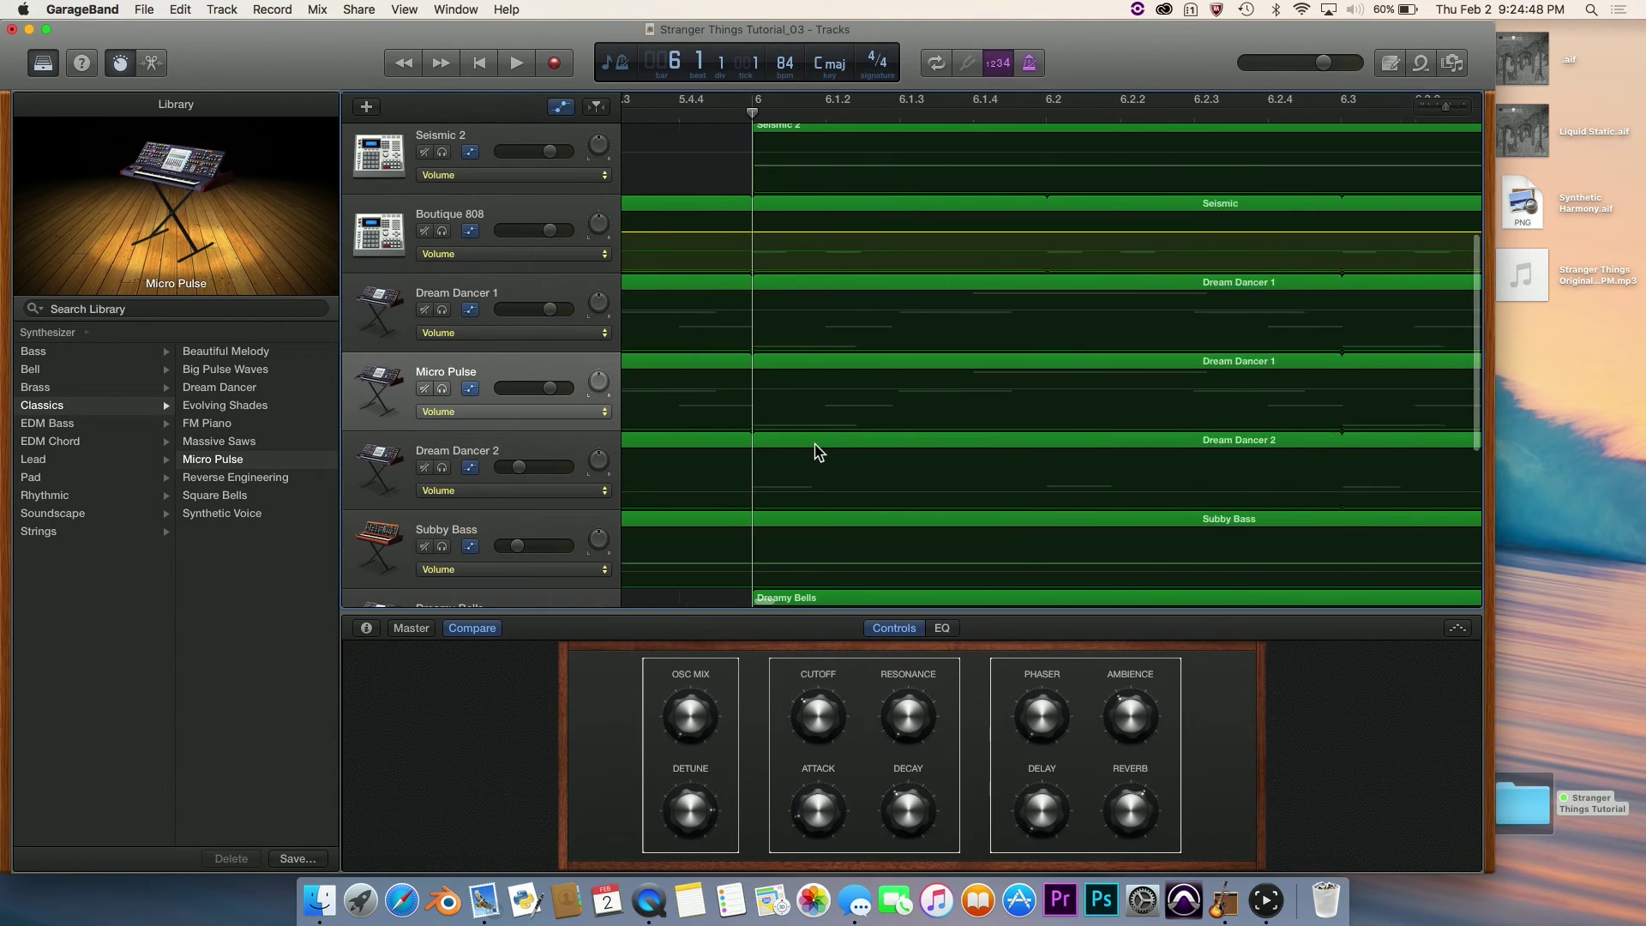
key("super+Left")
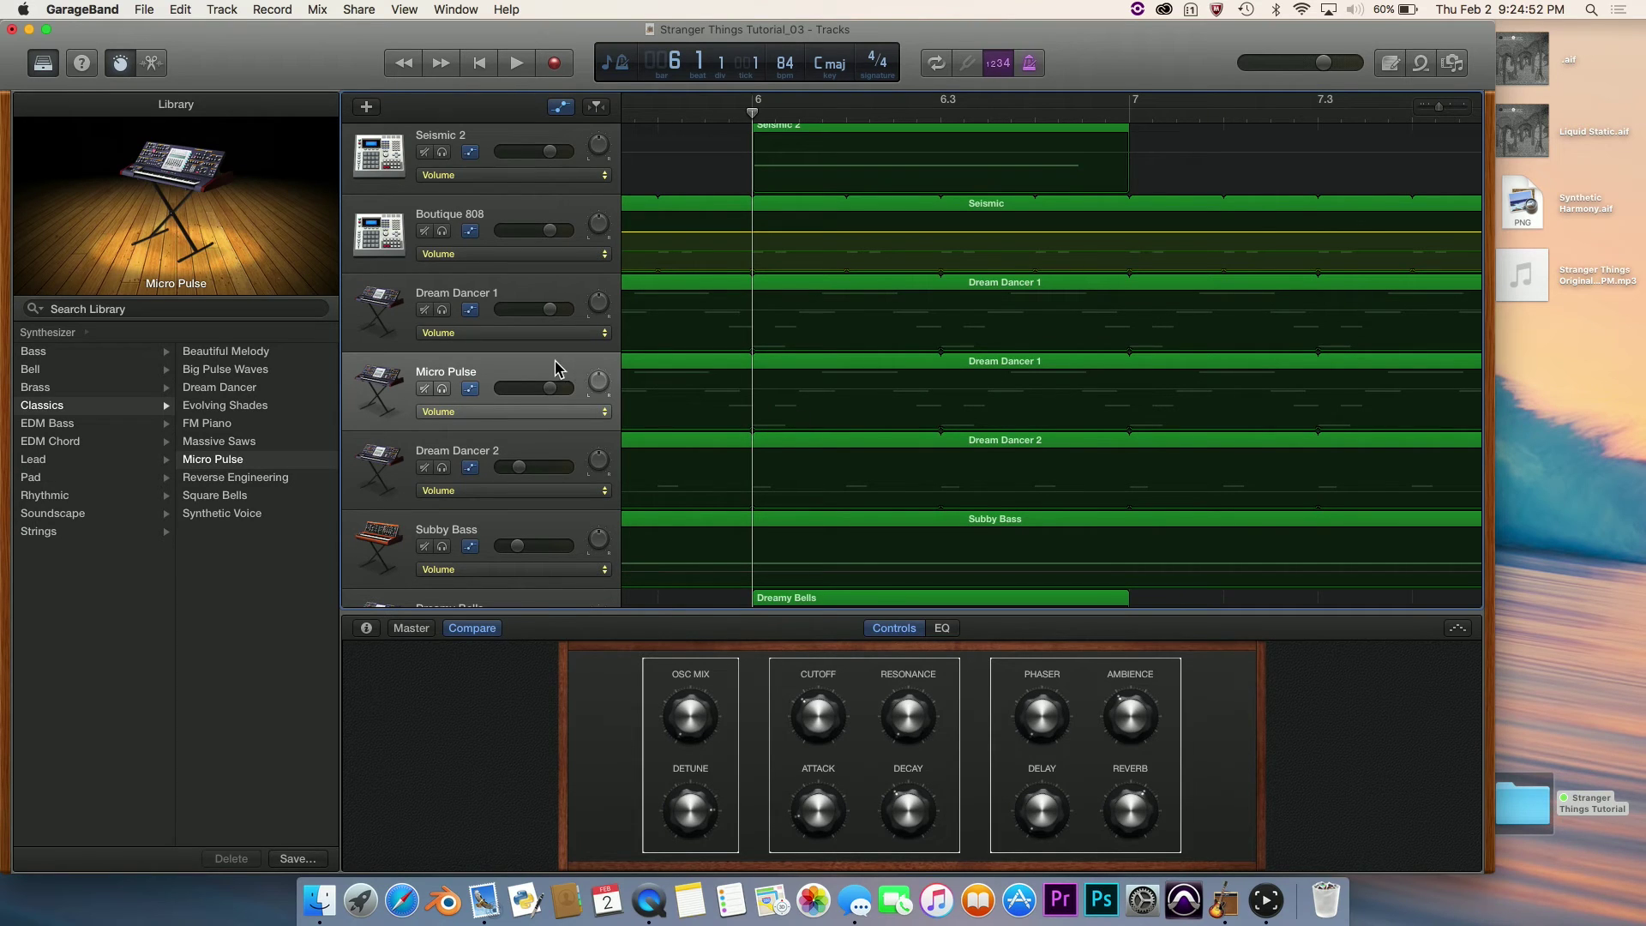
left_click(815, 411)
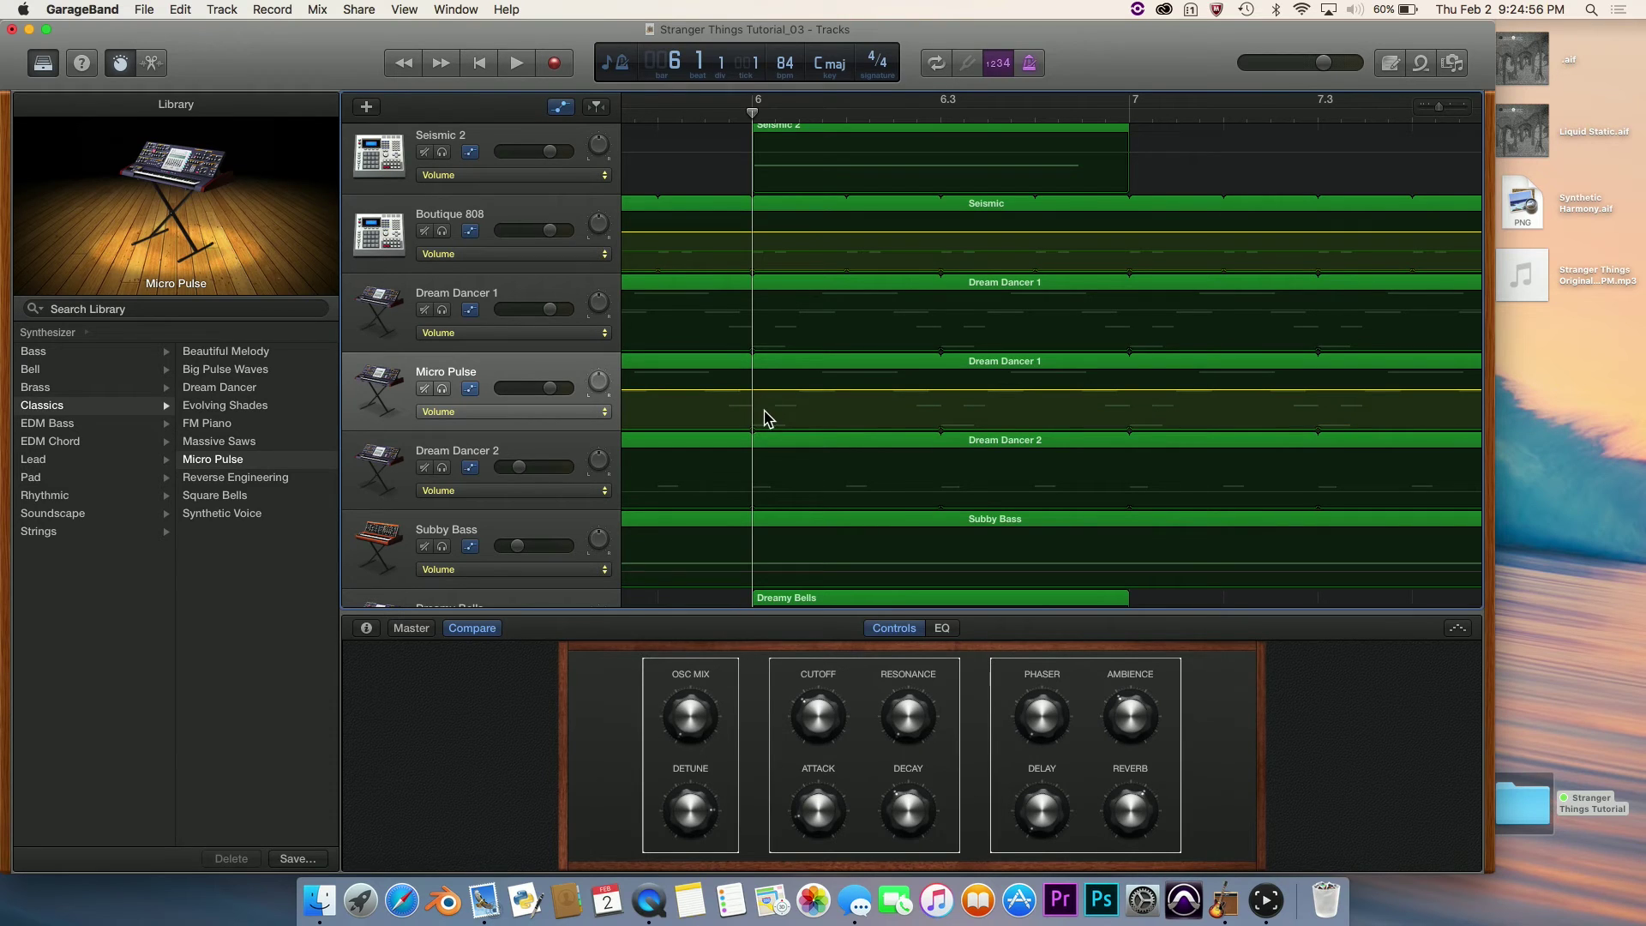
left_click(752, 390)
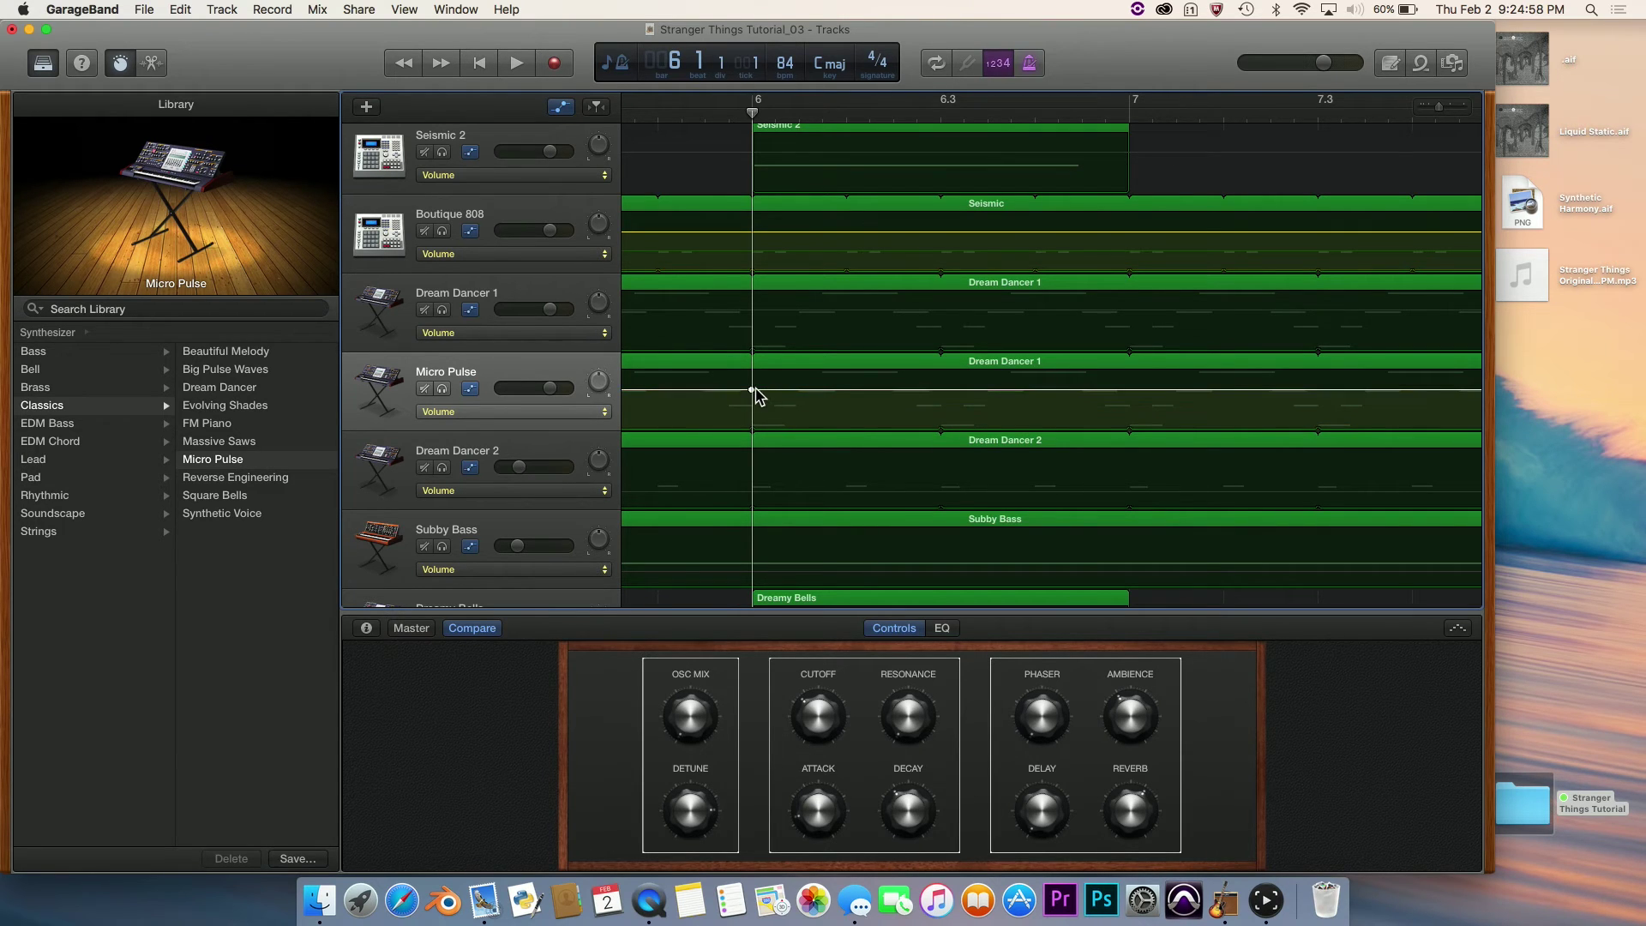
left_click_drag(753, 392, 753, 476)
Flatten Micro Pulse's volume automation at minimum from bar 1 up to the bar 6 point.
scroll(753, 408, "down", 5)
scroll(753, 408, "left", 5)
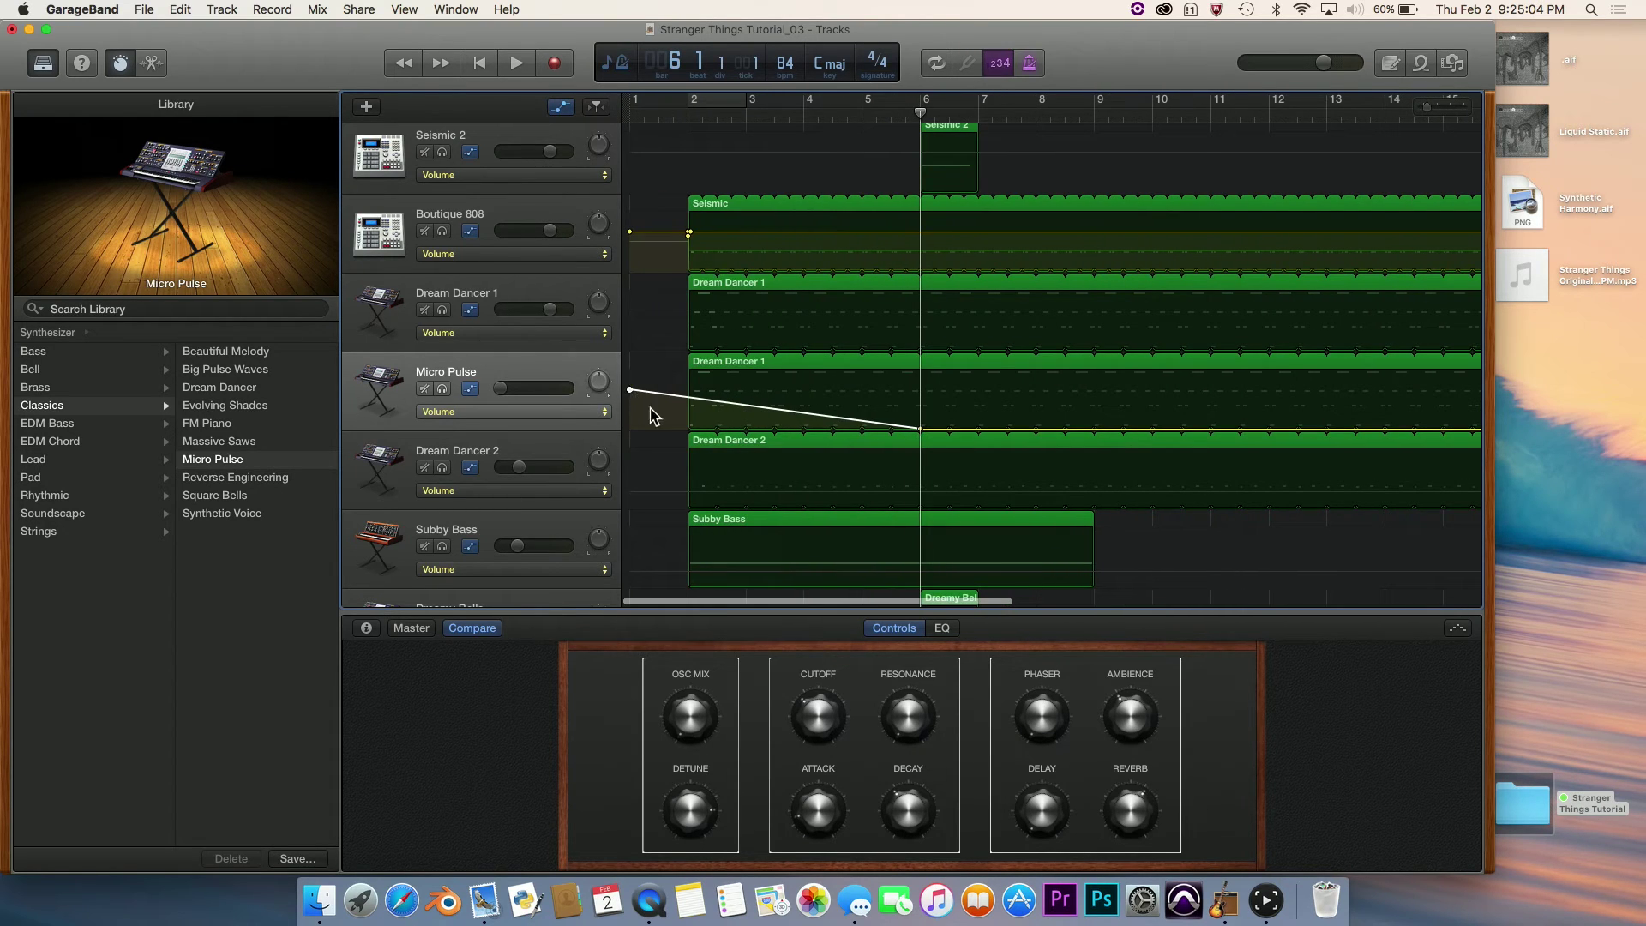
key("Delete")
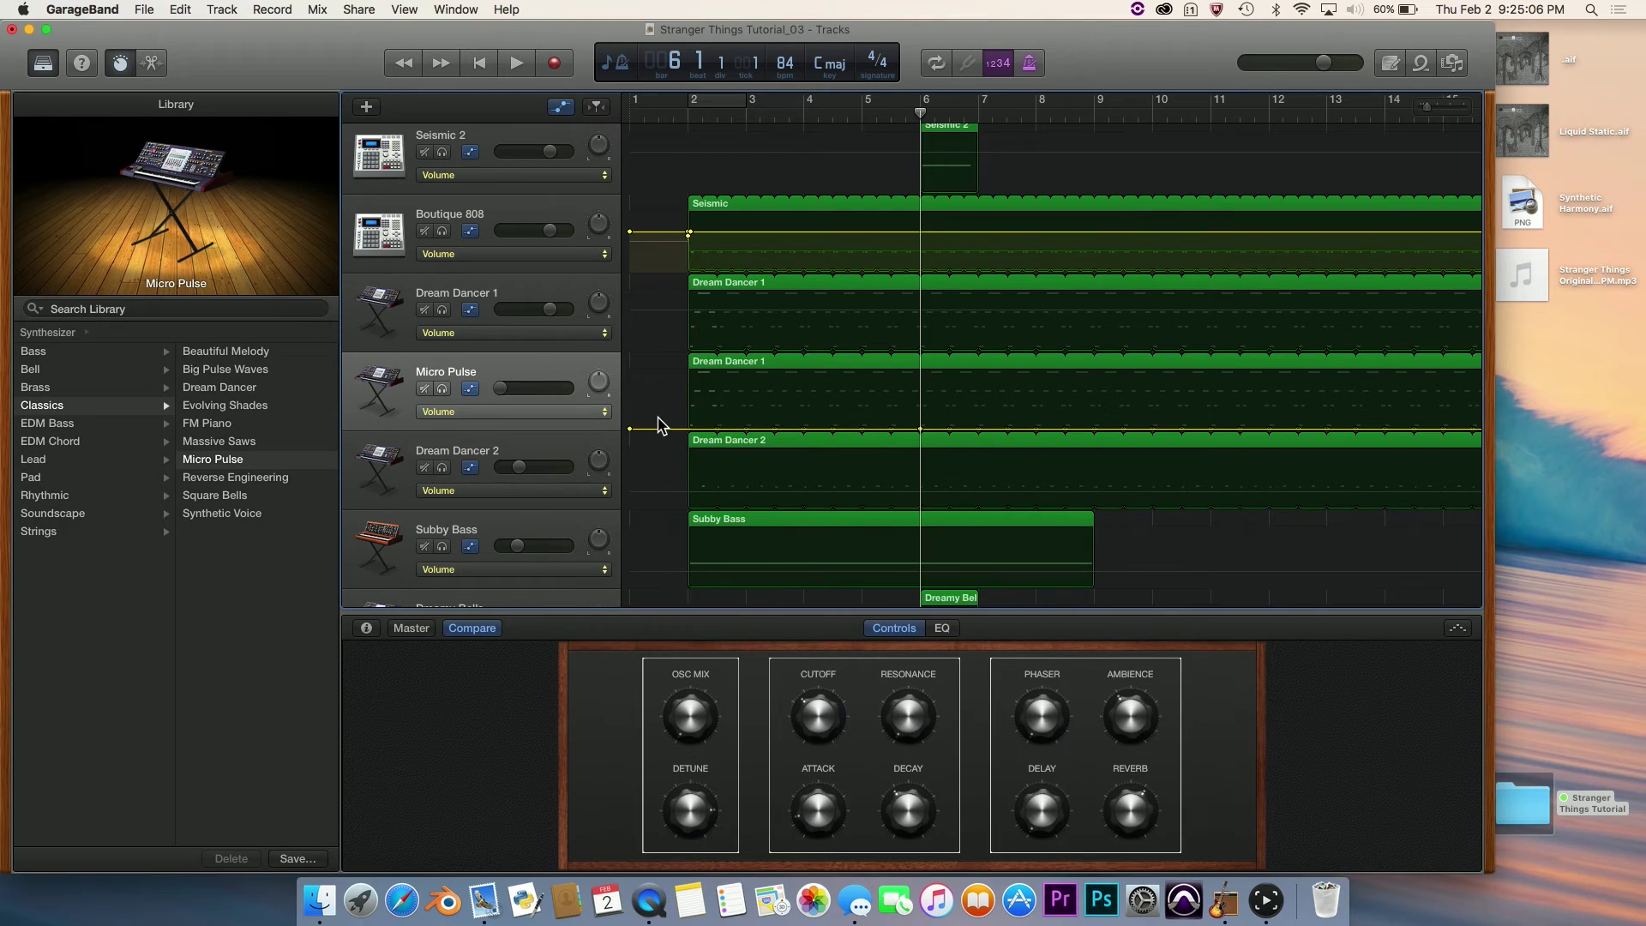
Add a volume point on Micro Pulse at about bar 7 beat 3 and raise it to about -6.3 dB.
scroll(660, 426, "right", 3)
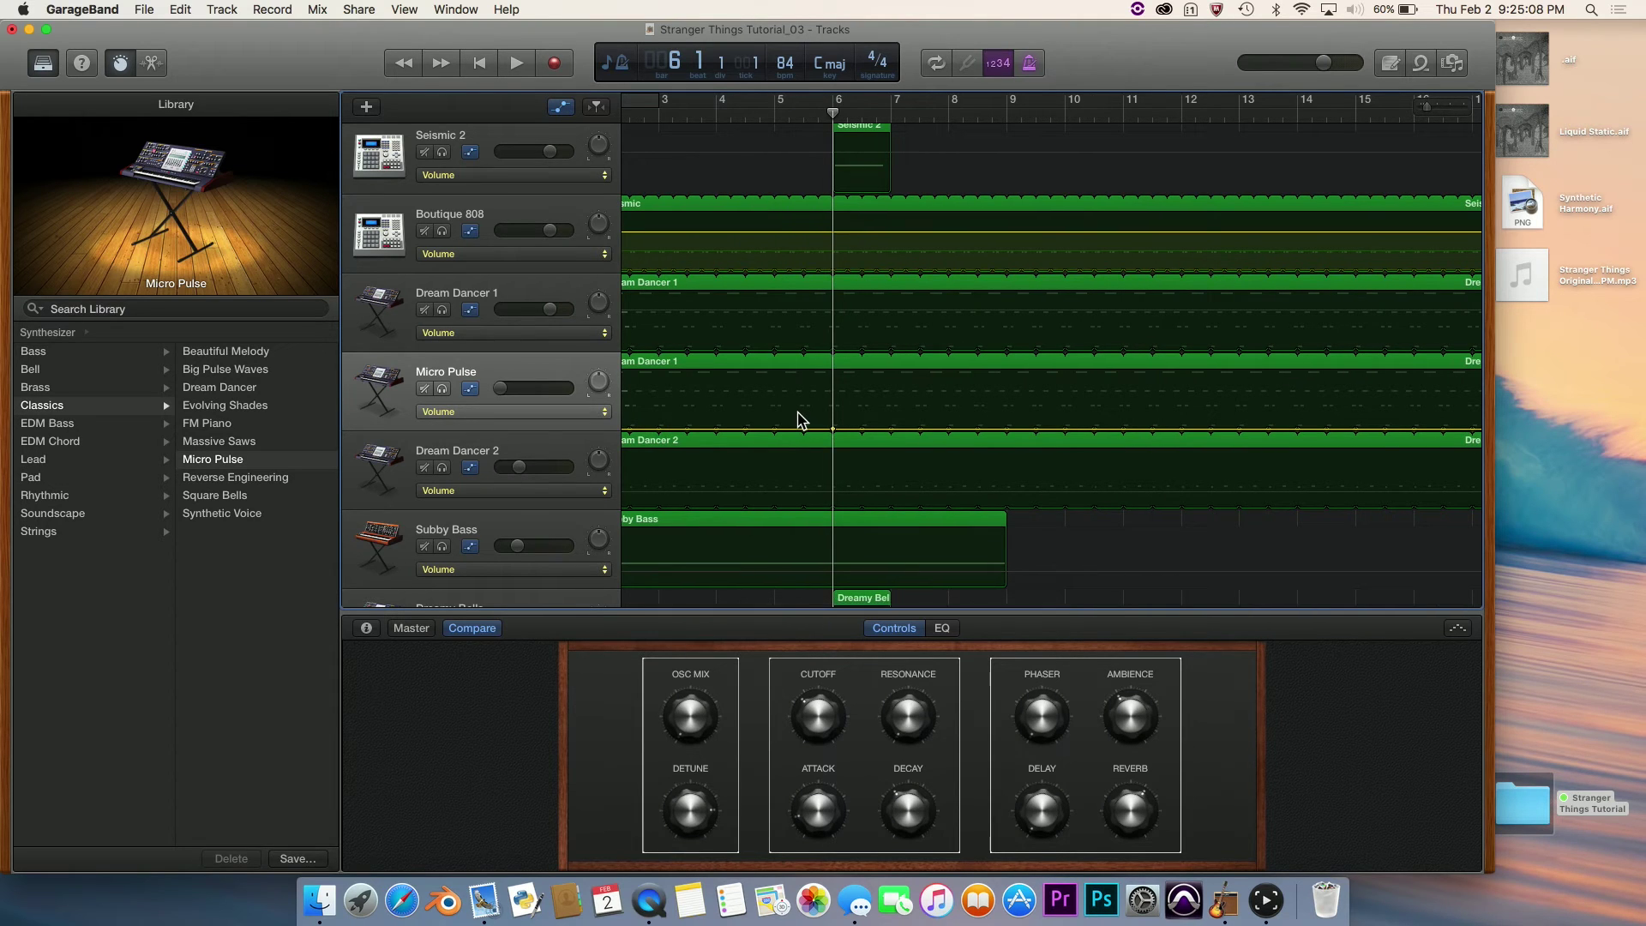
scroll(802, 420, "up", 6)
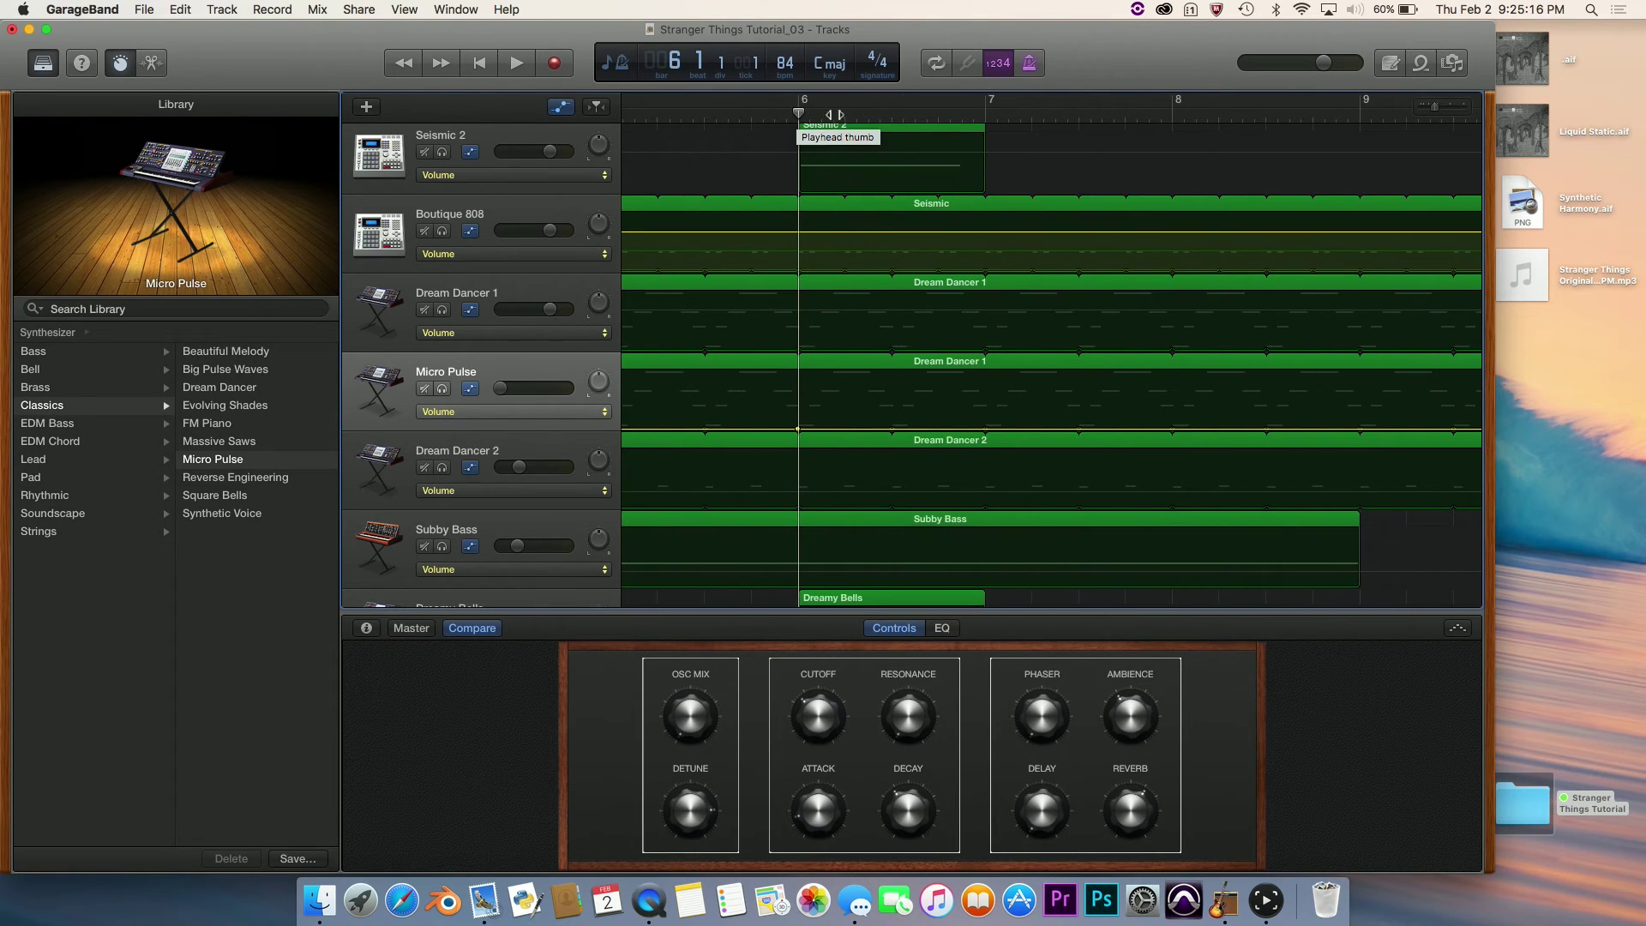
left_click(985, 111)
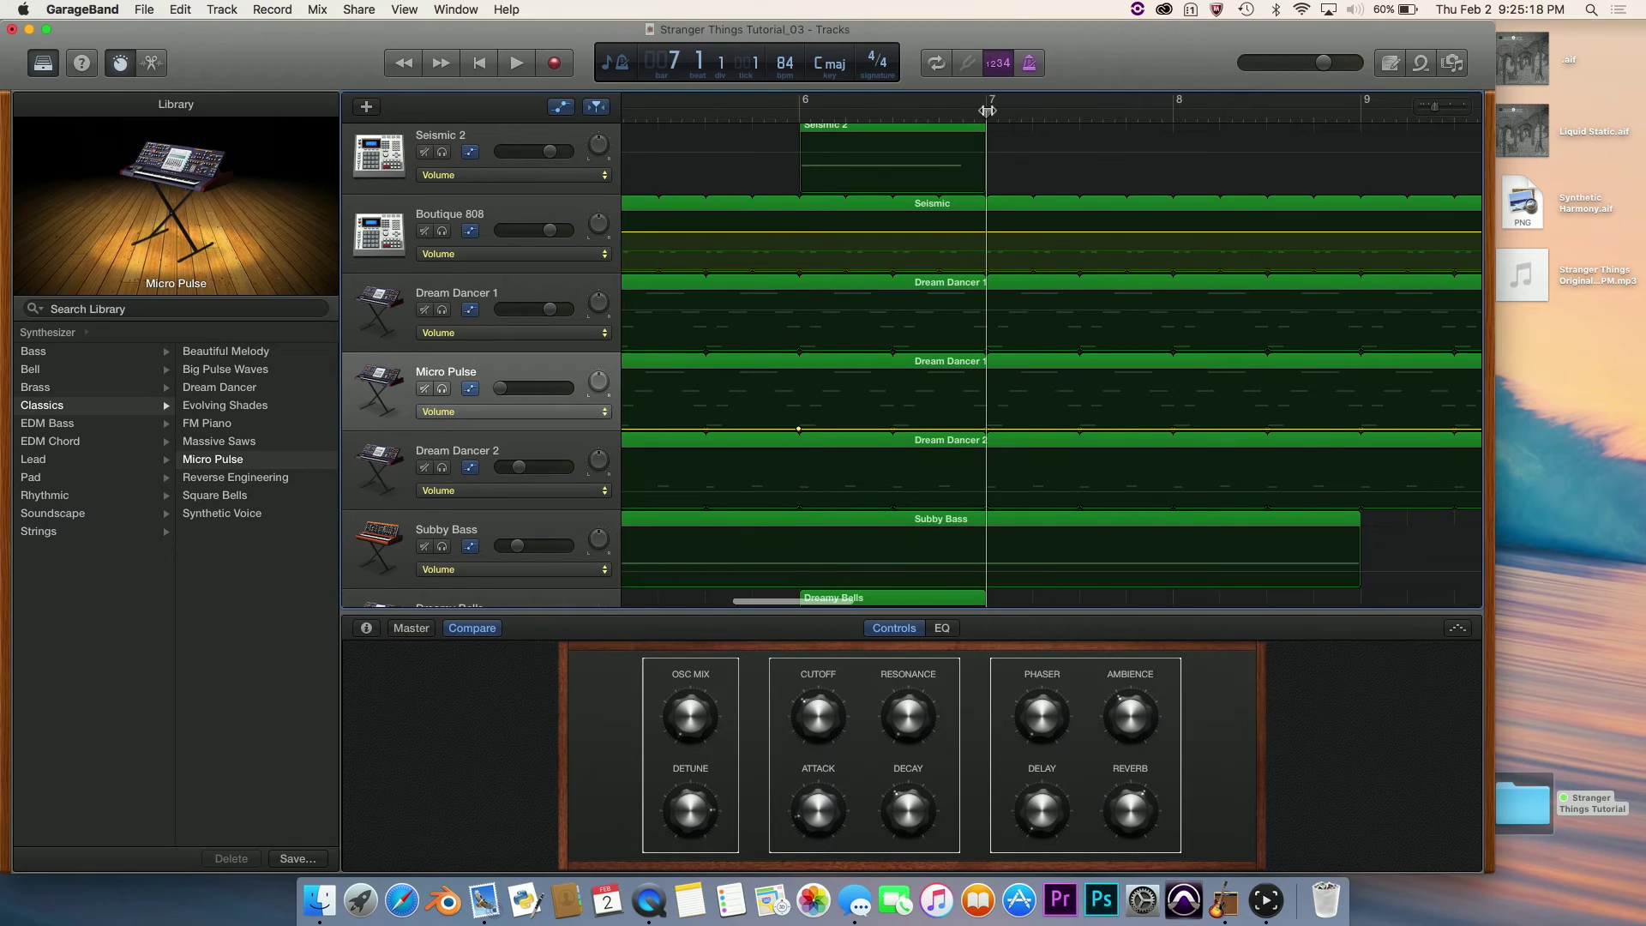
left_click(1079, 112)
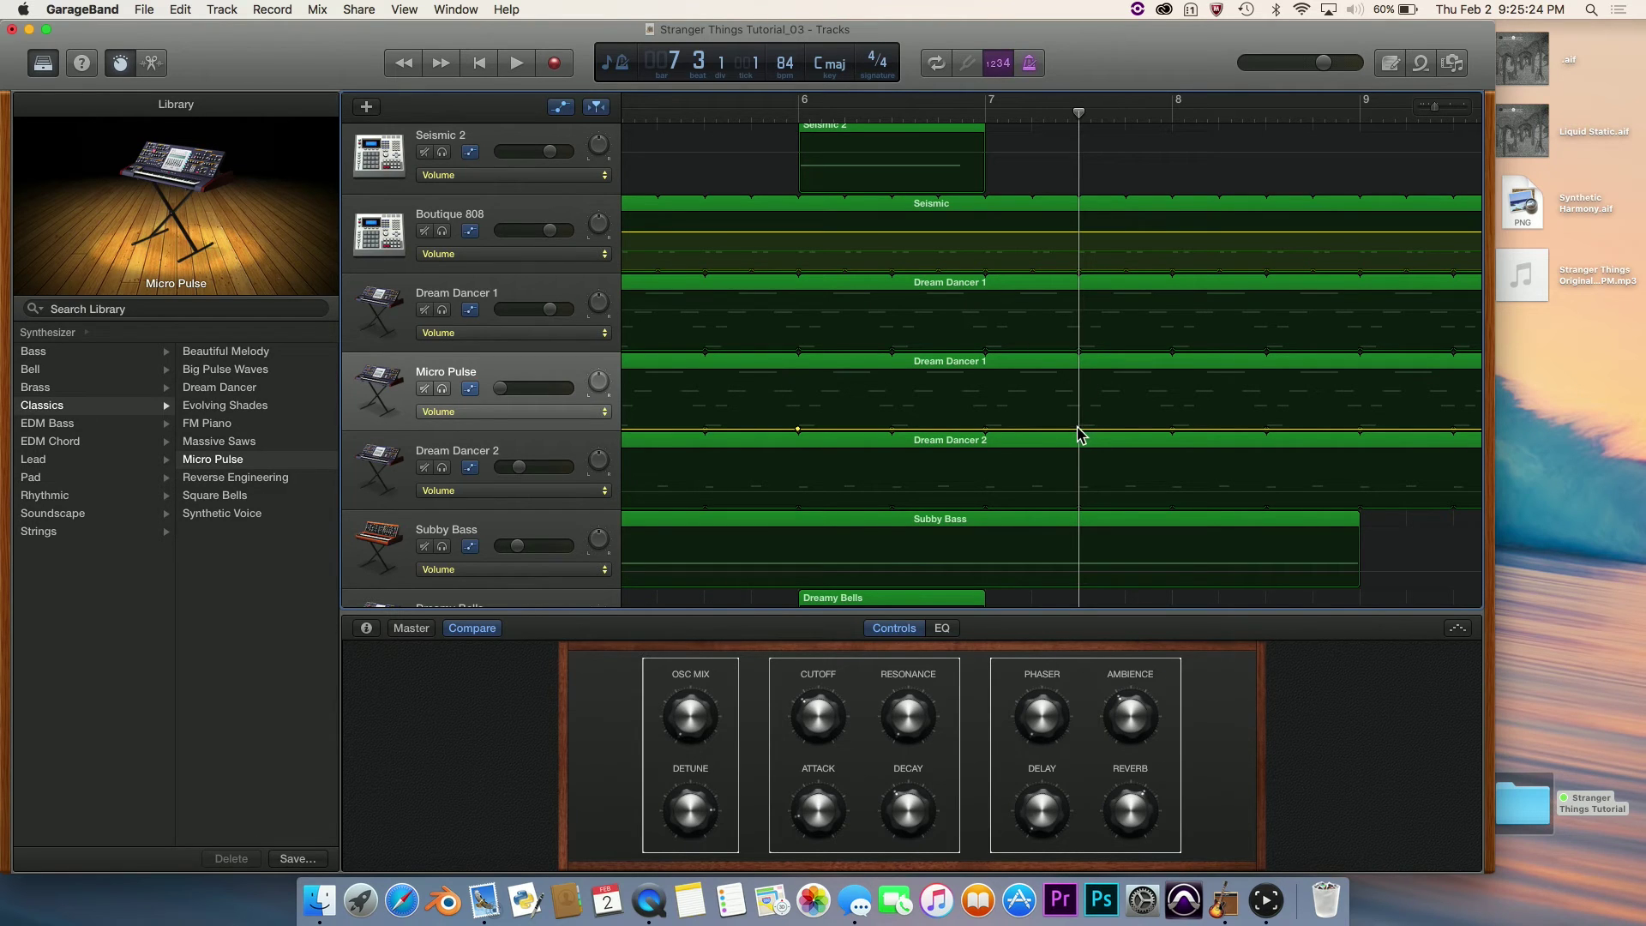
left_click_drag(1078, 428, 1078, 402)
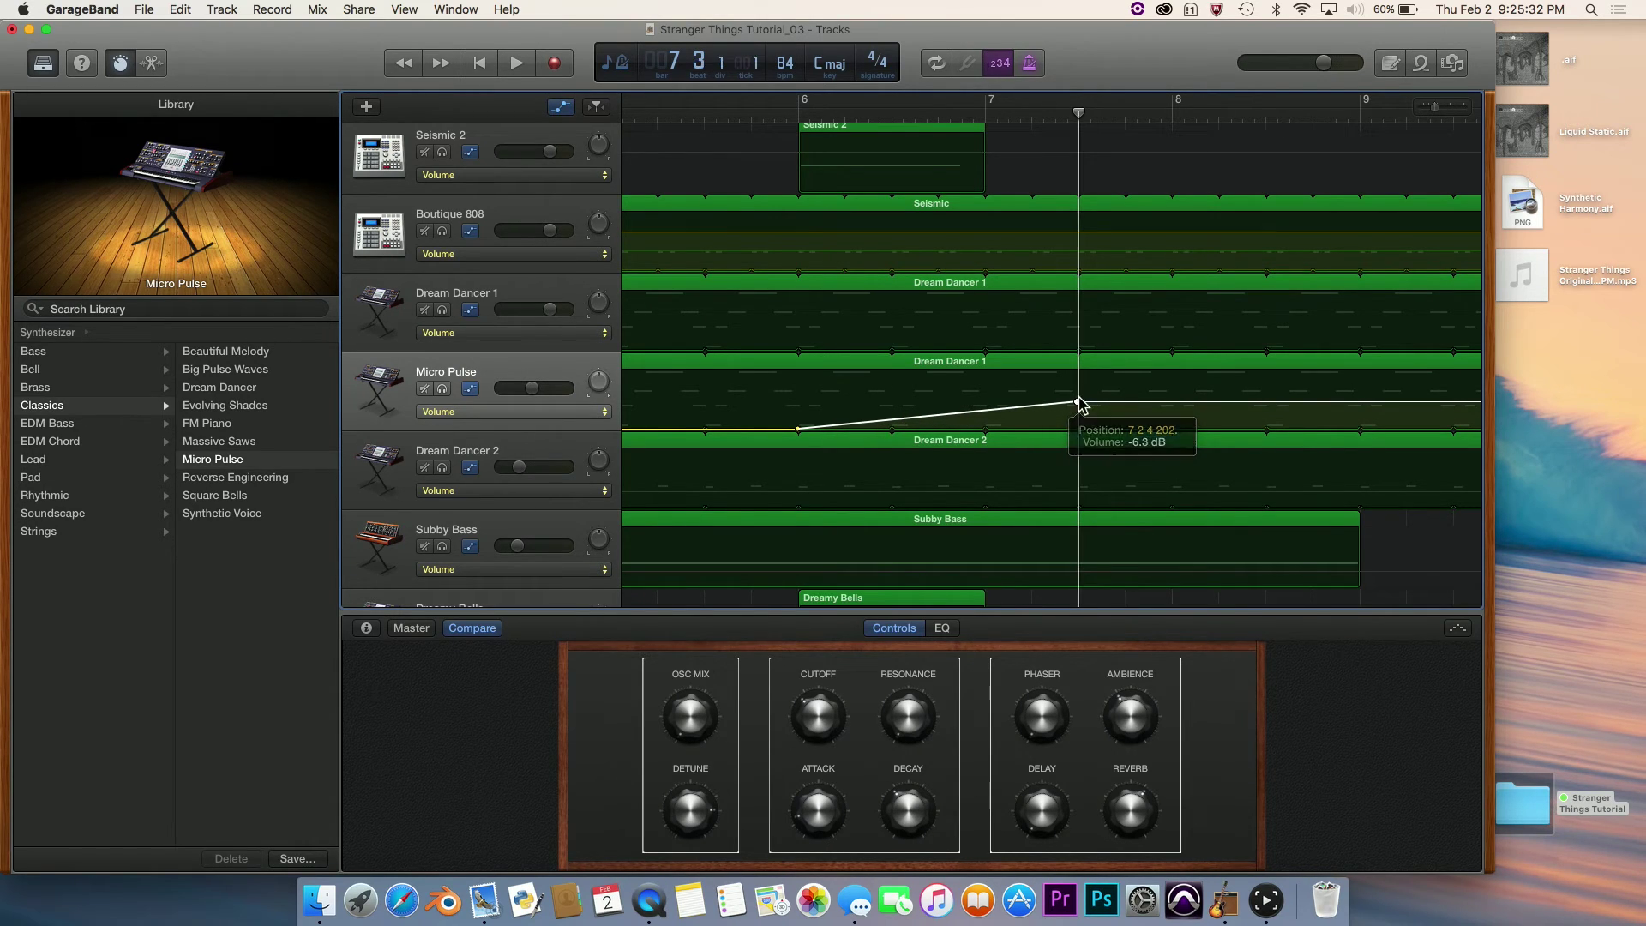
Play from bar 6 with Dream Dancer 1 soloed and with Micro Pulse soloed to check the volume fade-in.
left_click(796, 109)
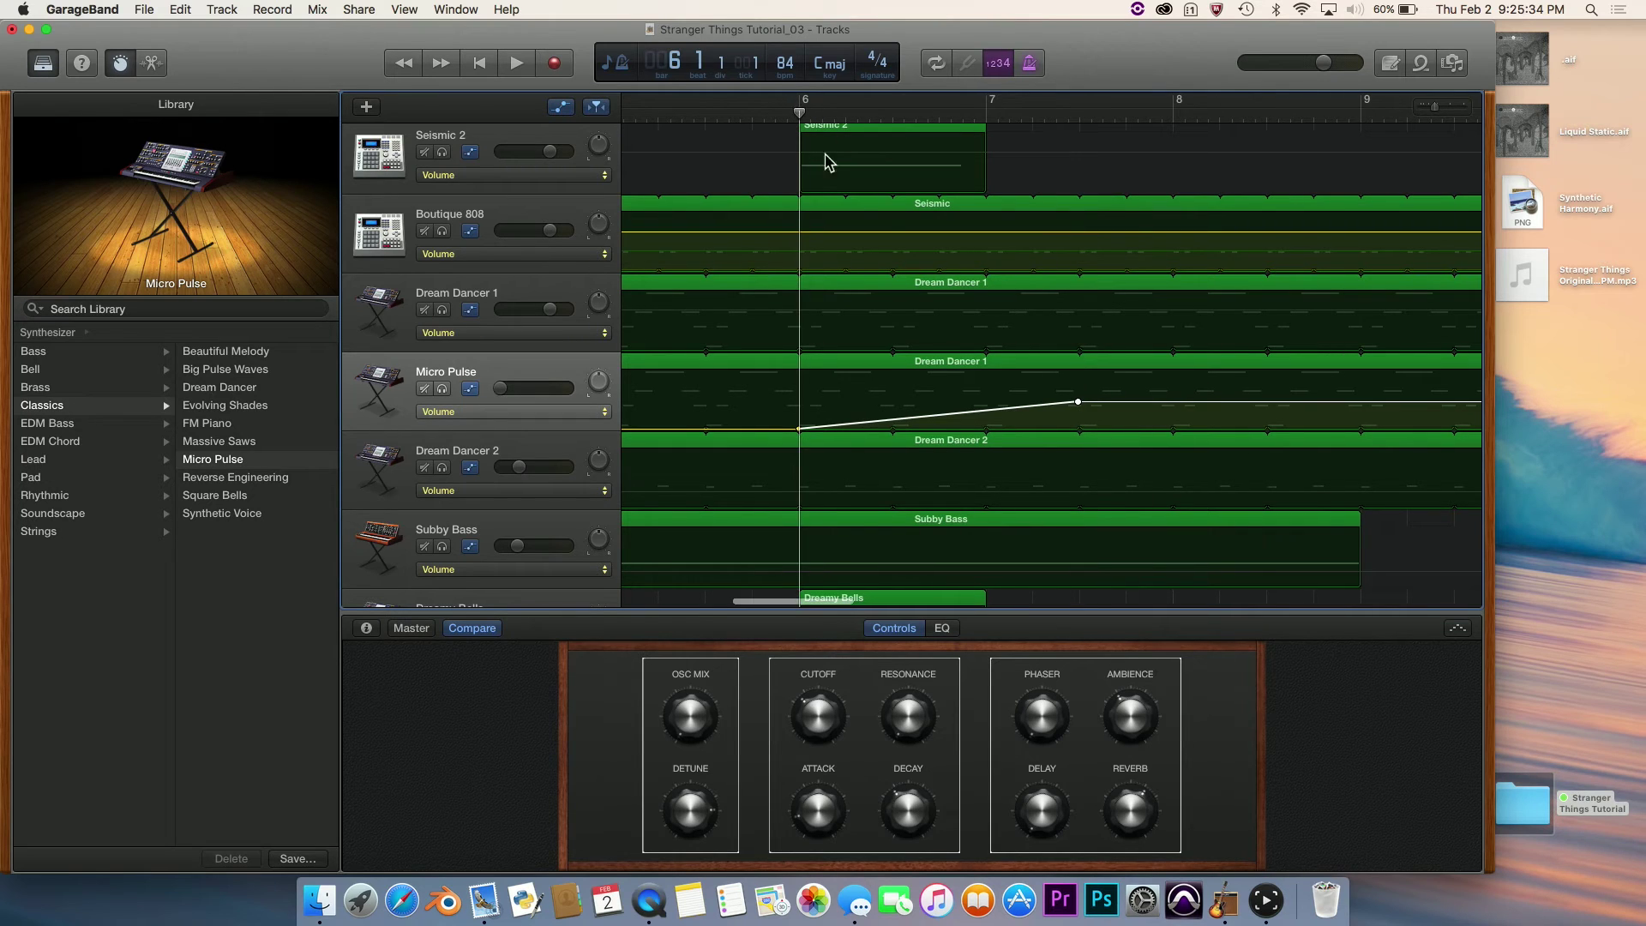
left_click(442, 312)
key("space")
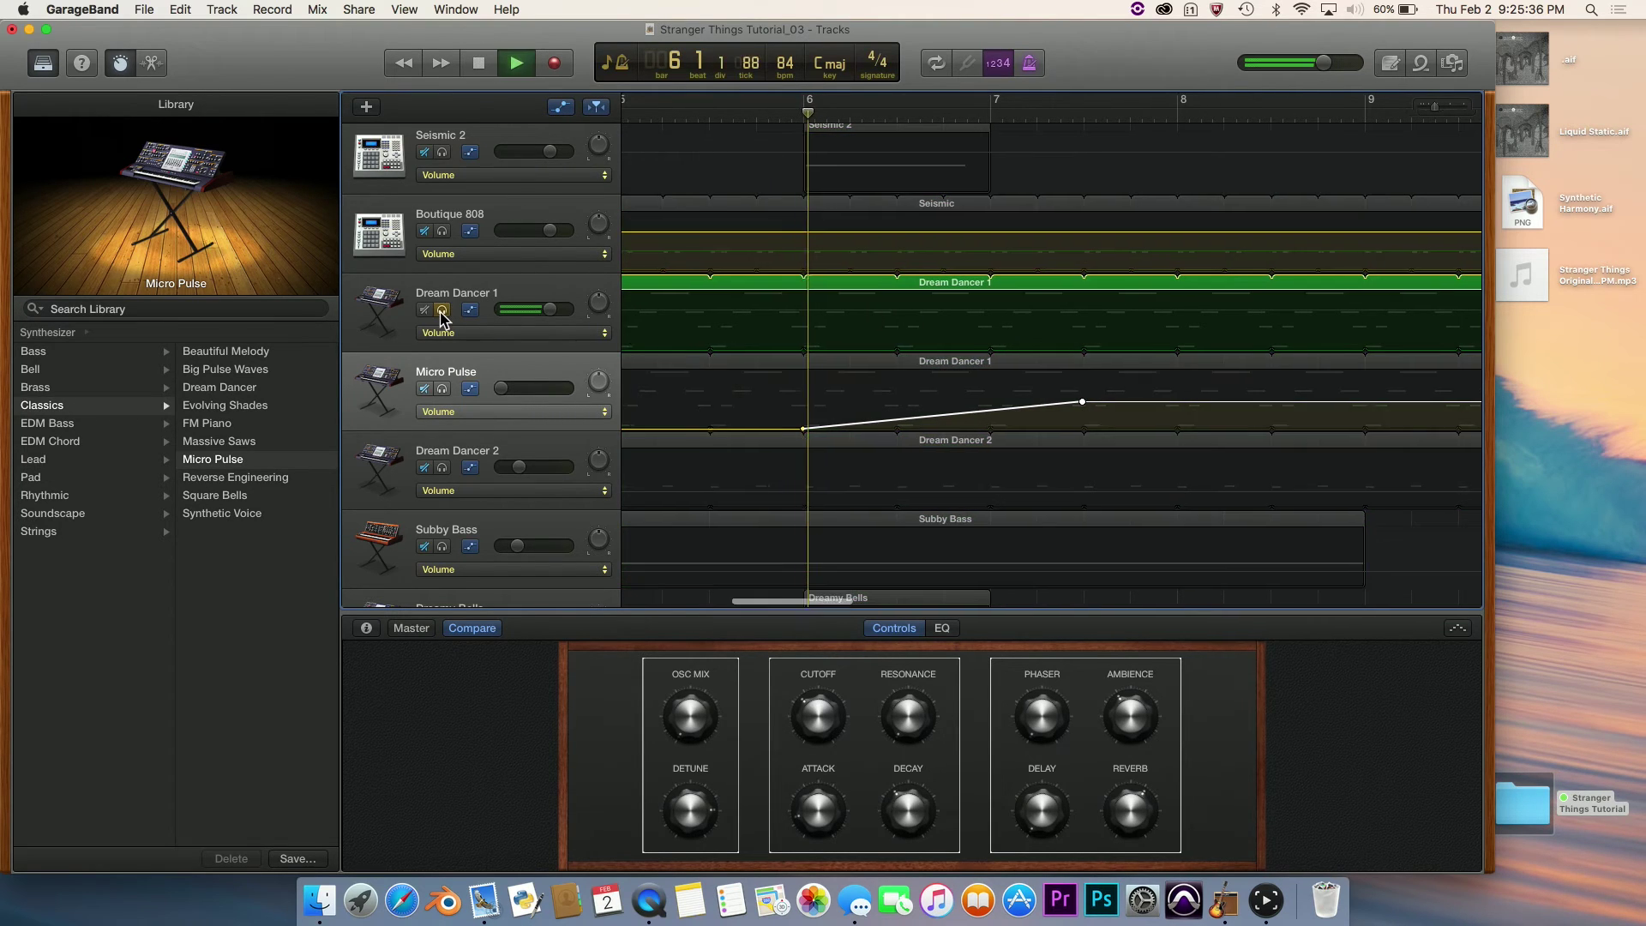
key("space")
left_click(441, 312)
left_click(443, 392)
key("space")
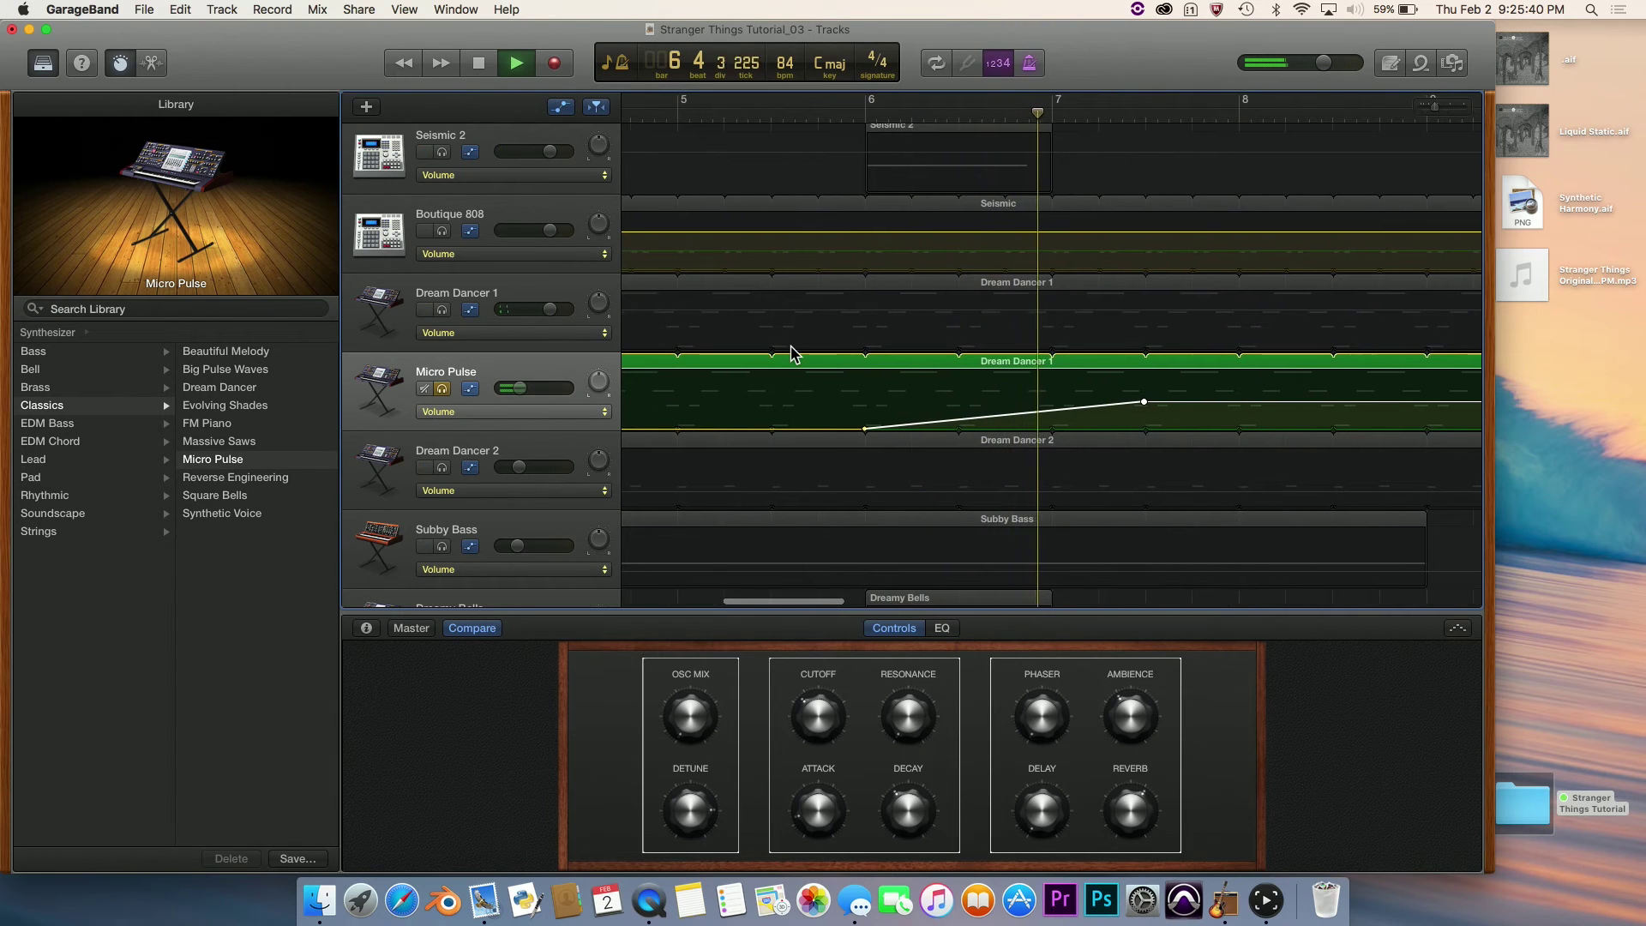
key("space")
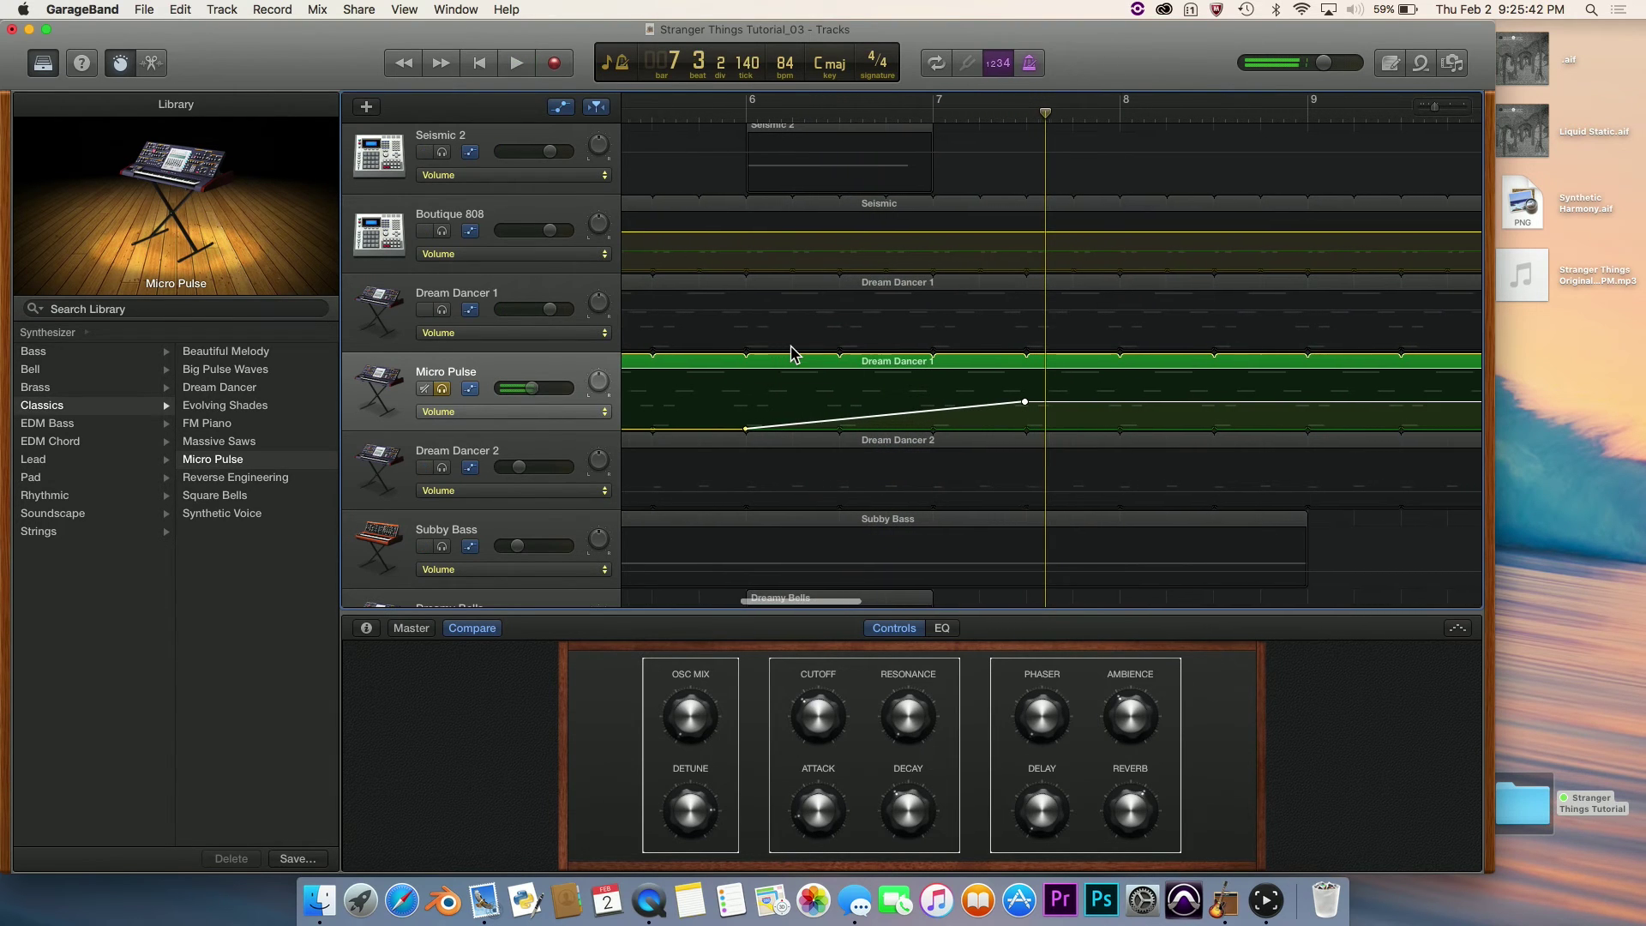
left_click(442, 390)
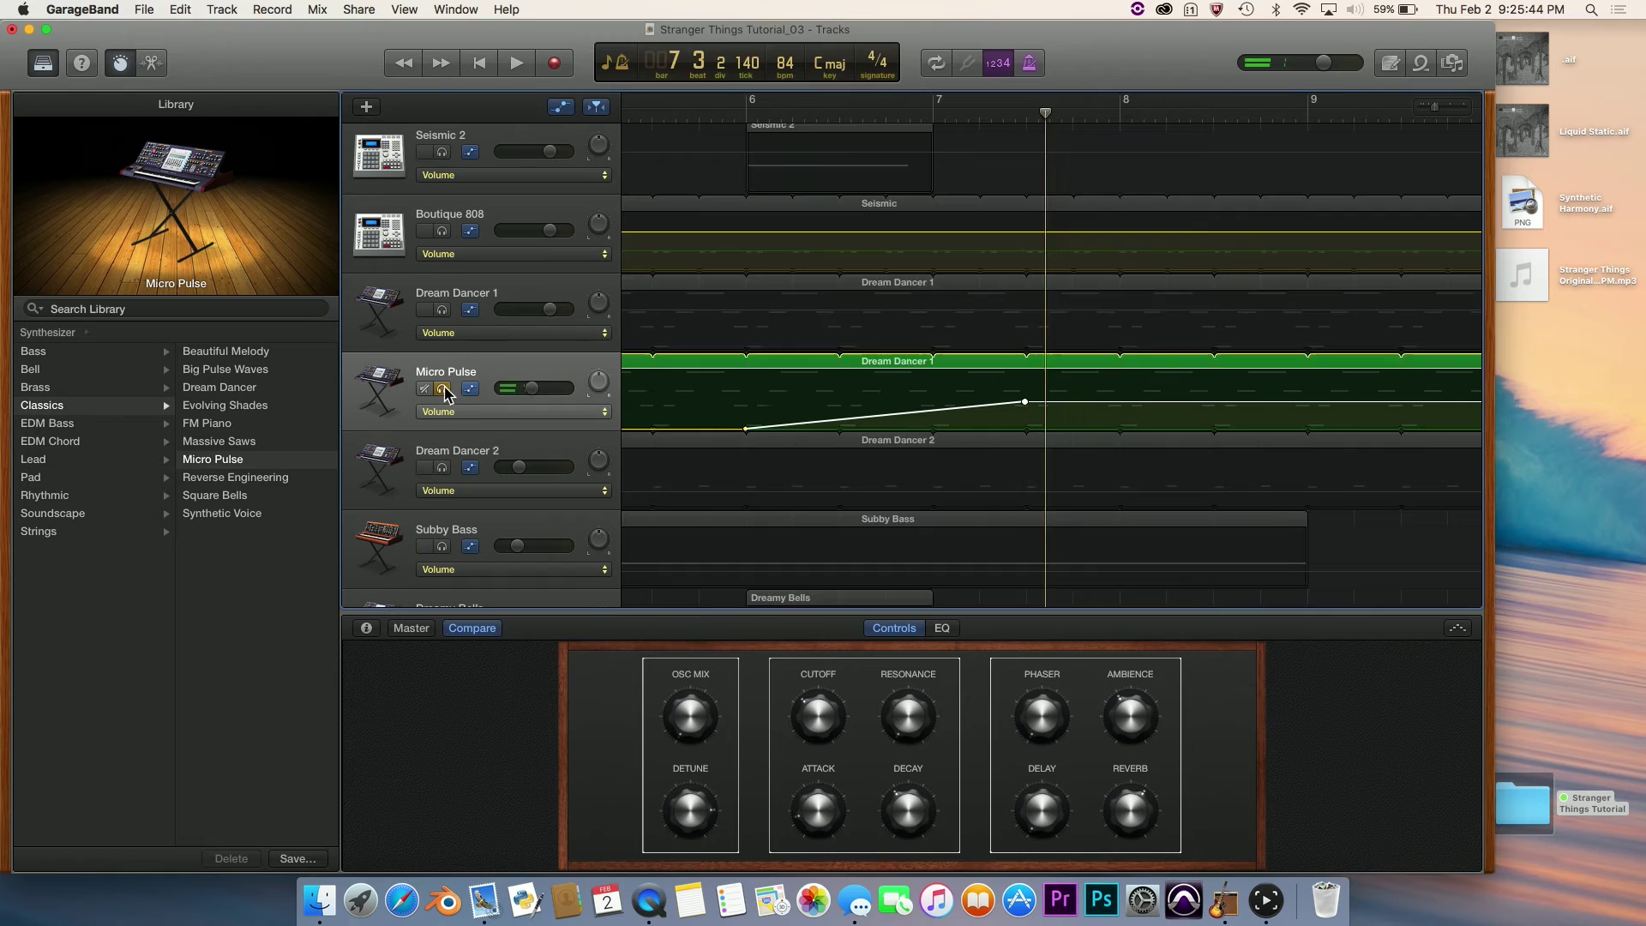
Switch Micro Pulse's automation to Decay and set it to minimum at bar 6 and at the start of the track.
left_click(564, 412)
left_click(566, 410)
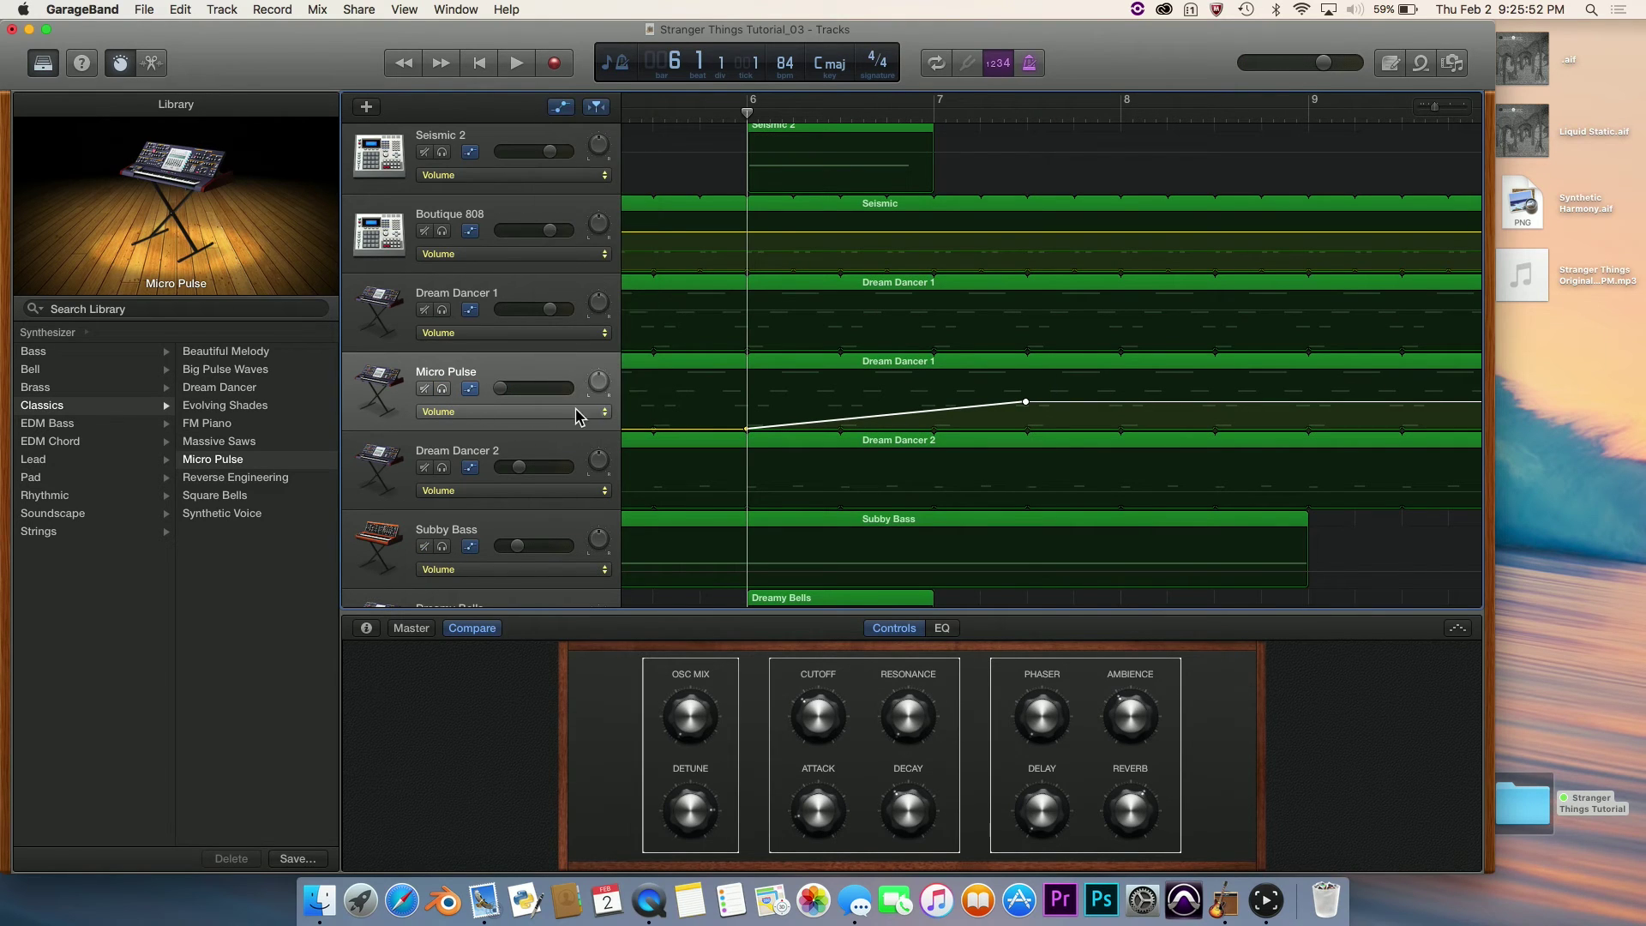
left_click(585, 415)
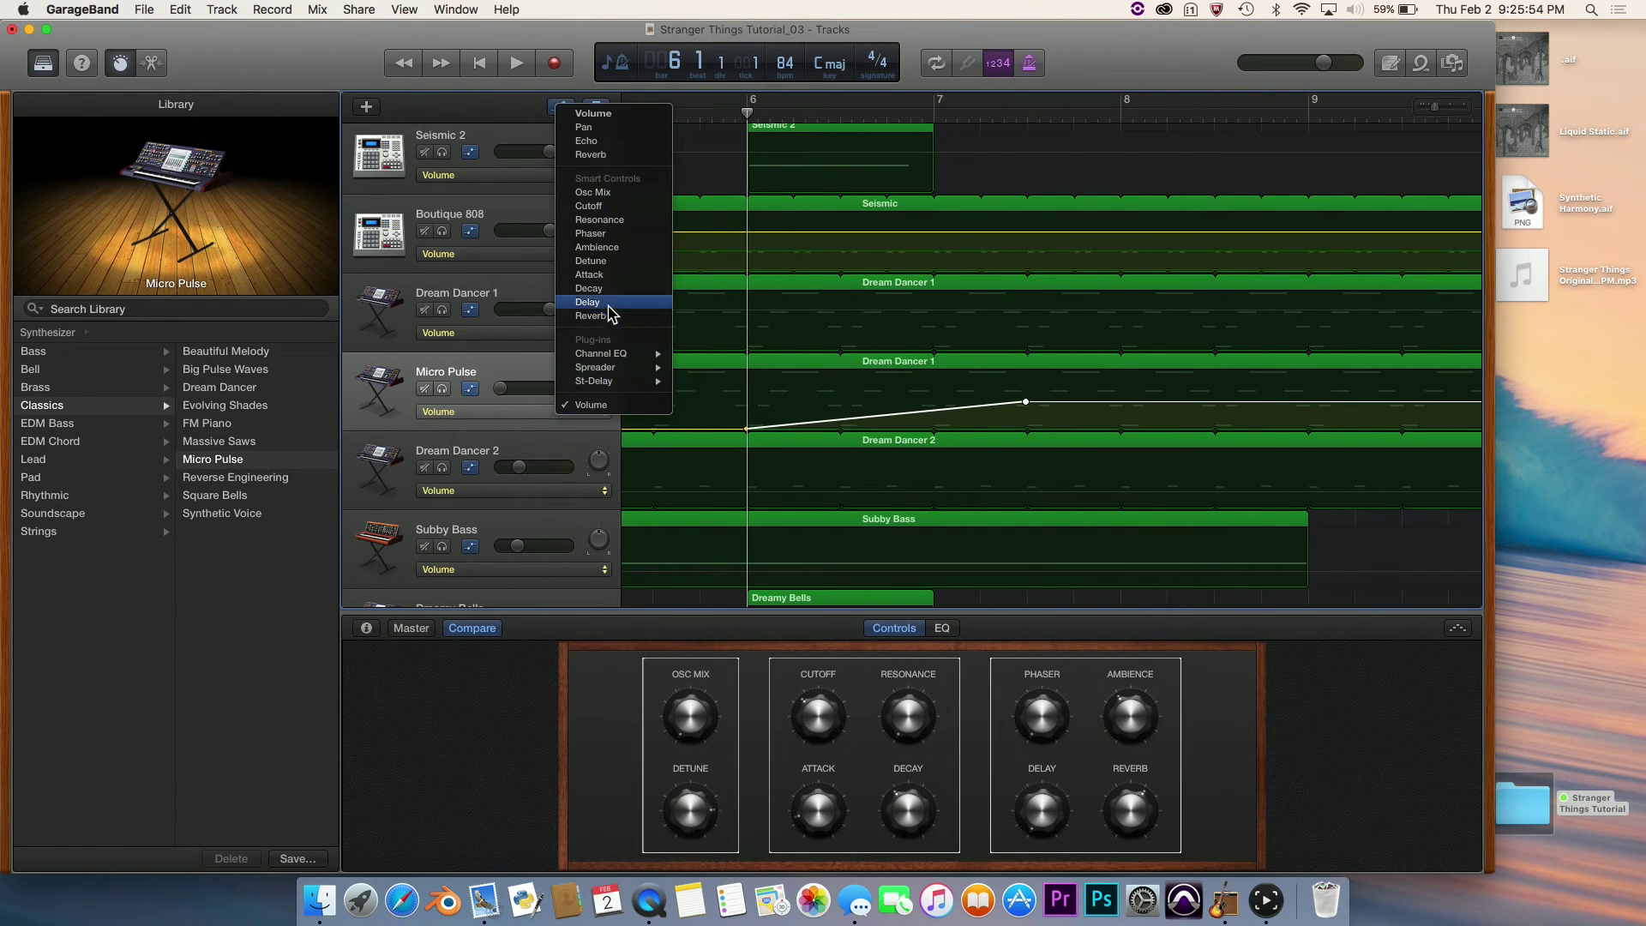
left_click(589, 289)
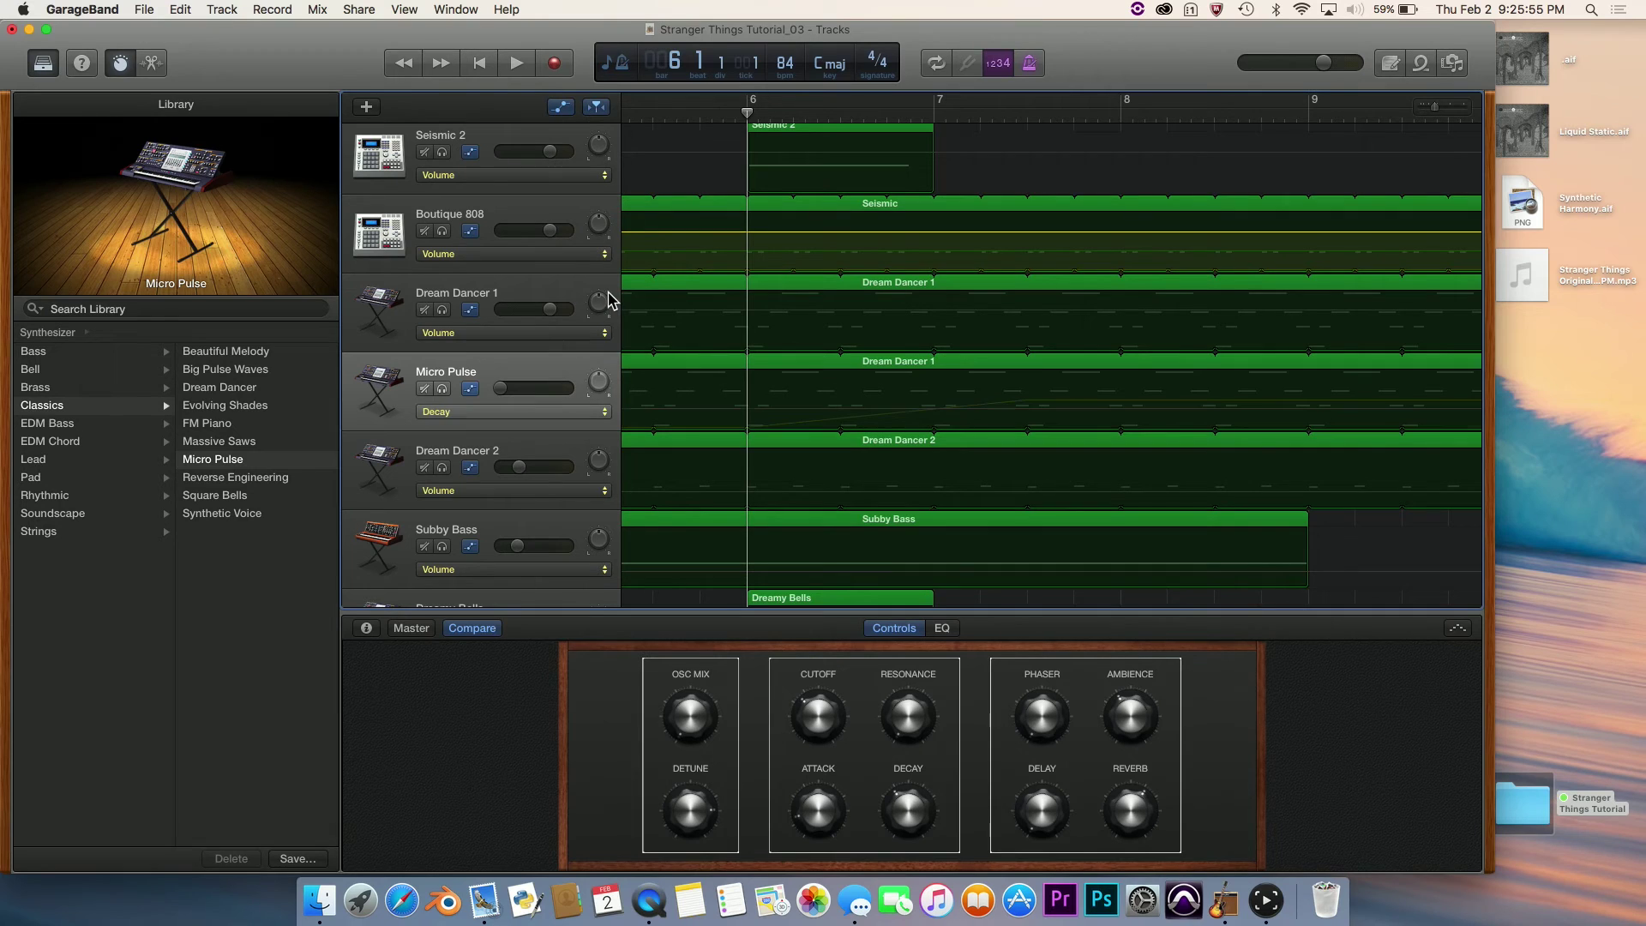
left_click(744, 415)
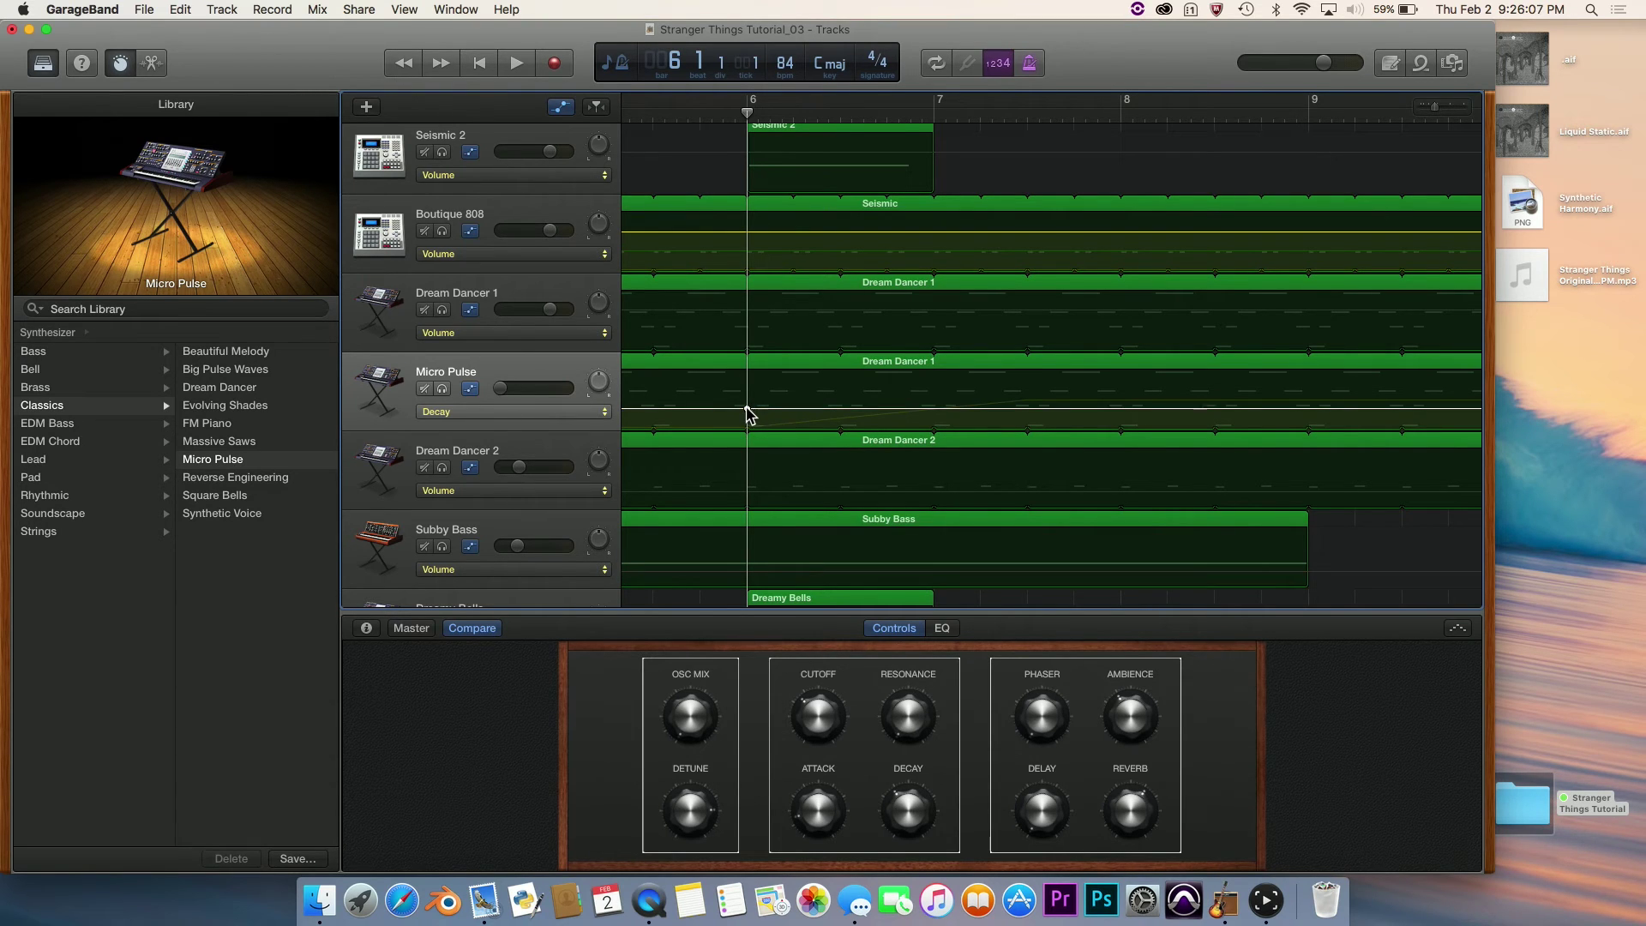
left_click_drag(747, 409, 743, 446)
scroll(755, 407, "down", 8)
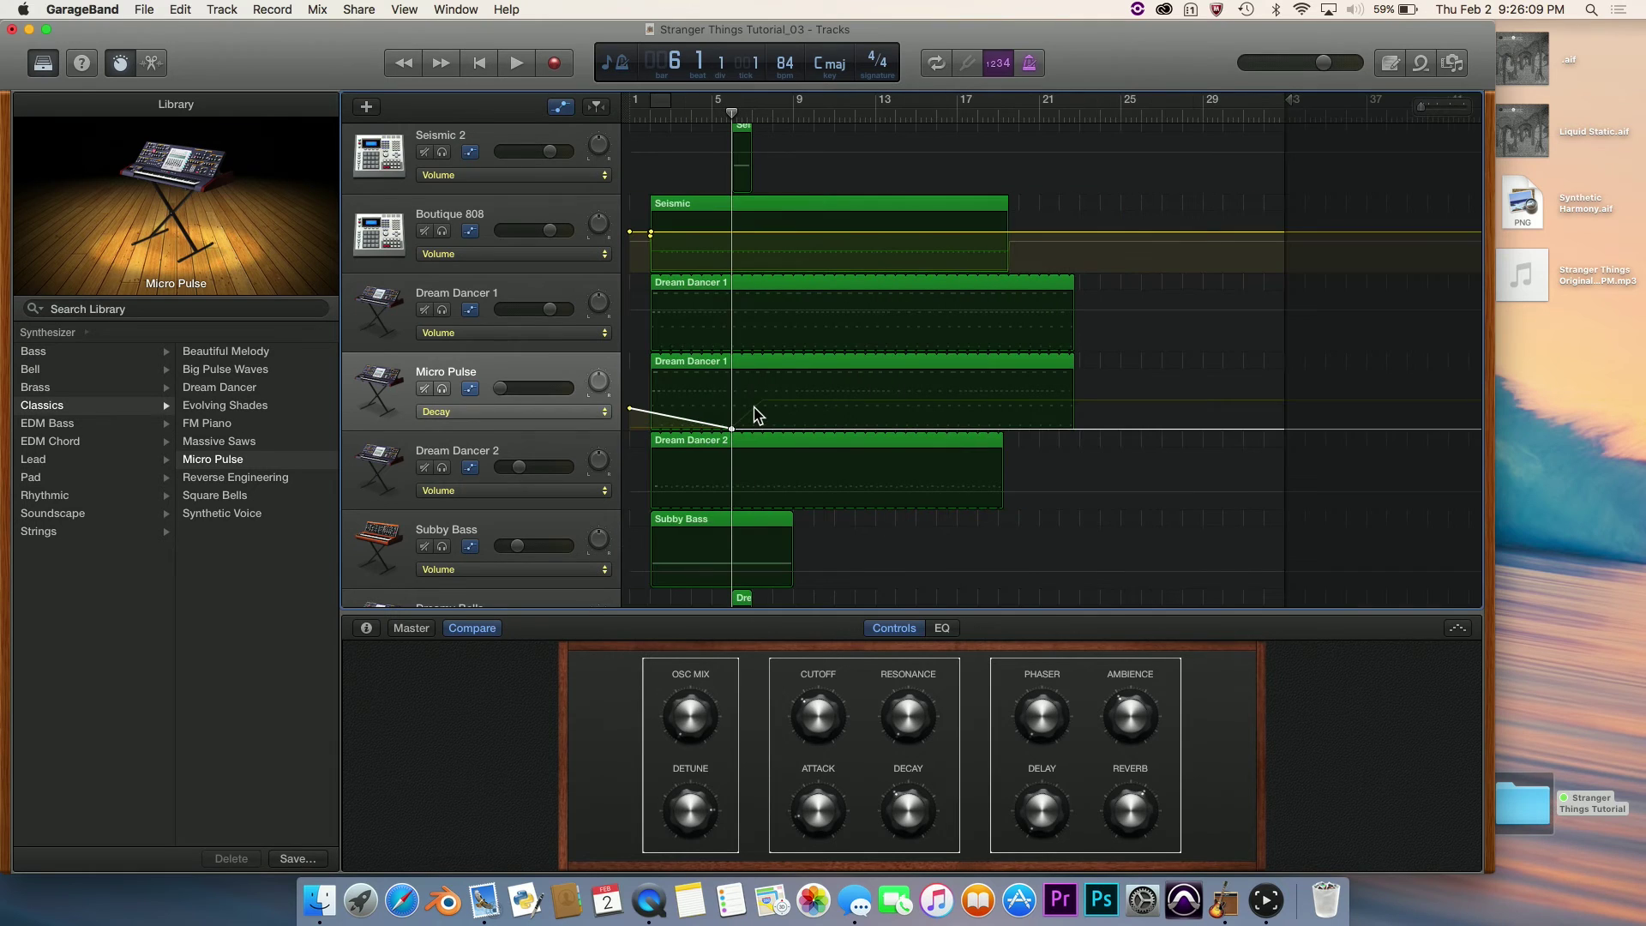
left_click_drag(629, 410, 629, 428)
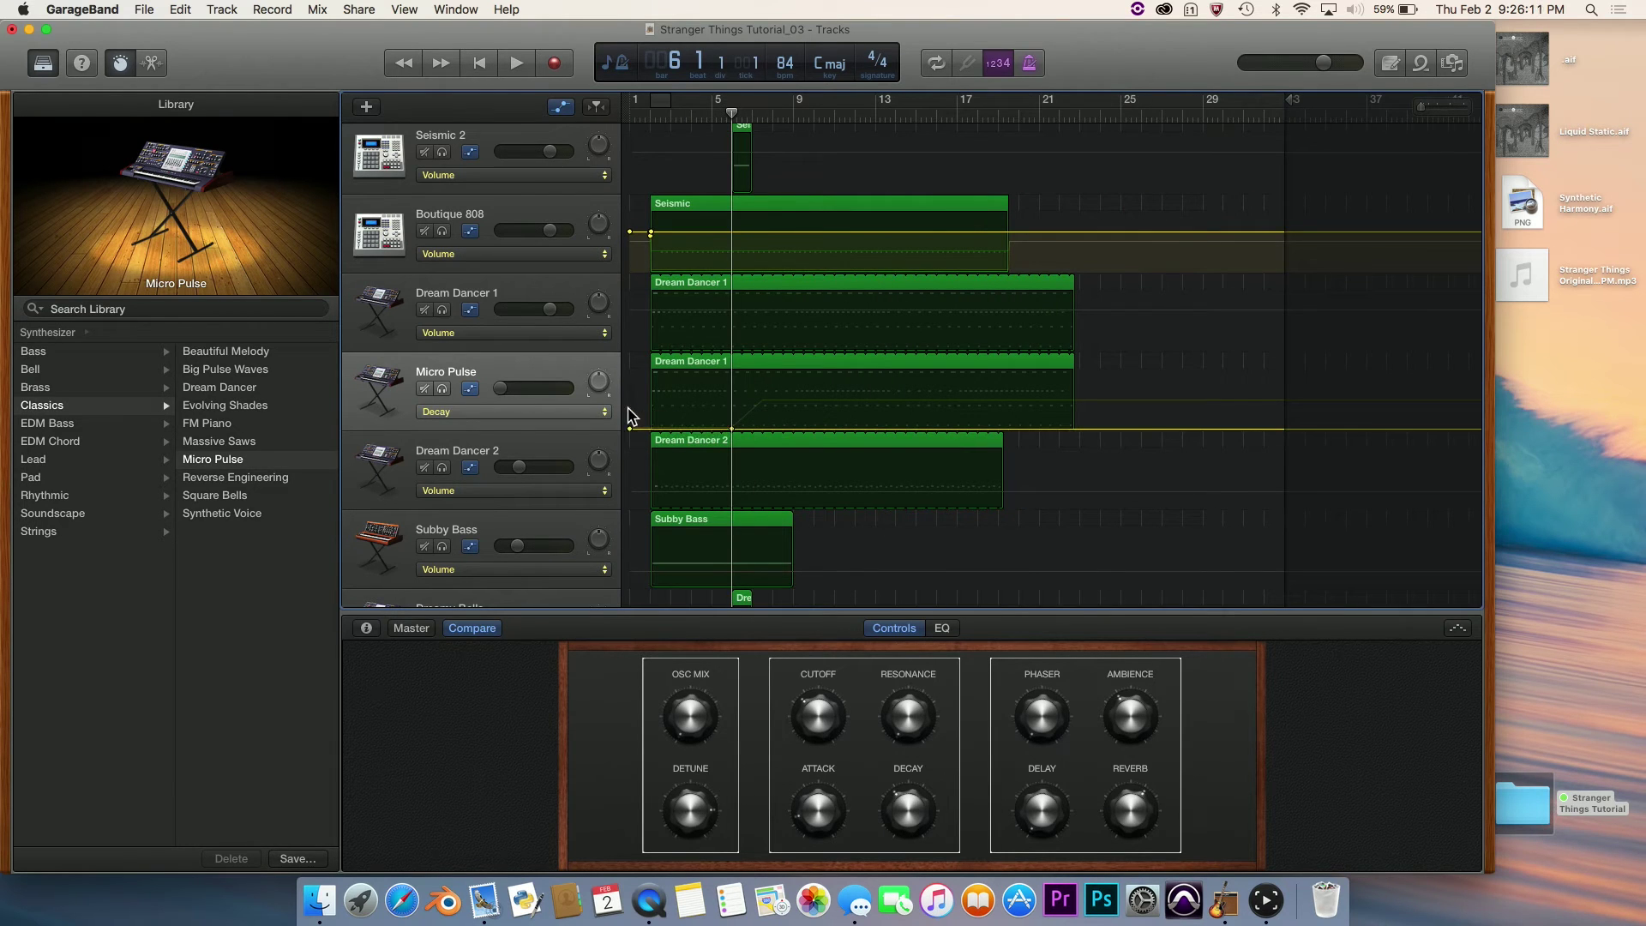
Add a Decay automation point on Micro Pulse just after the start of bar 9 and raise it to about 820 ms.
scroll(737, 433, "up", 10)
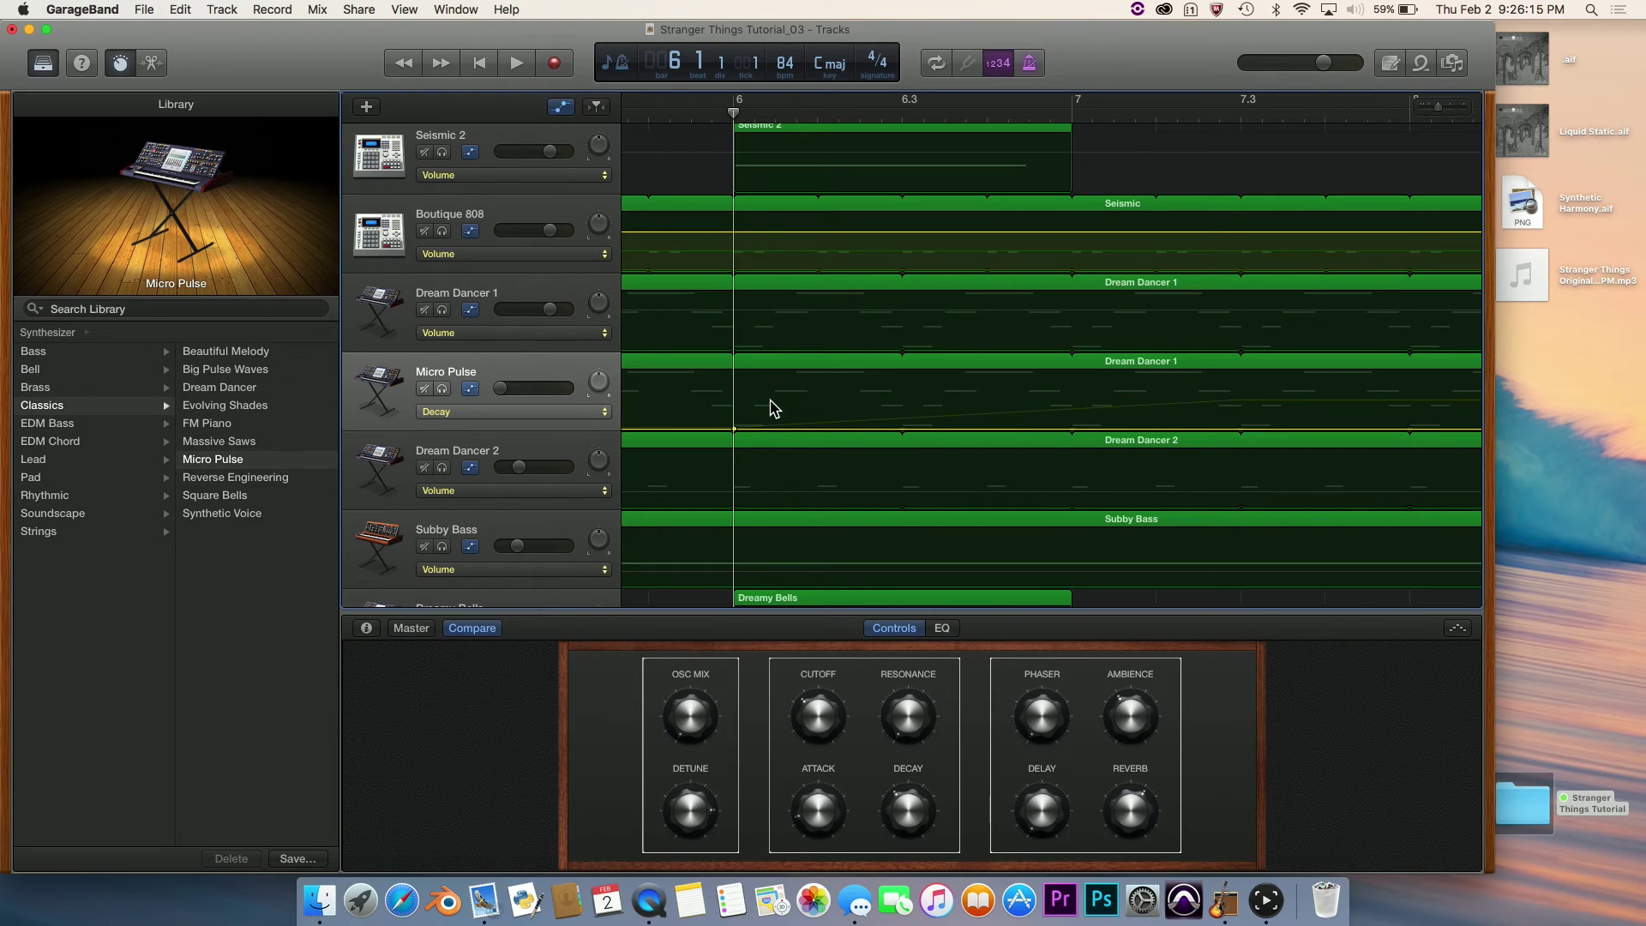
scroll(770, 408, "down", 5)
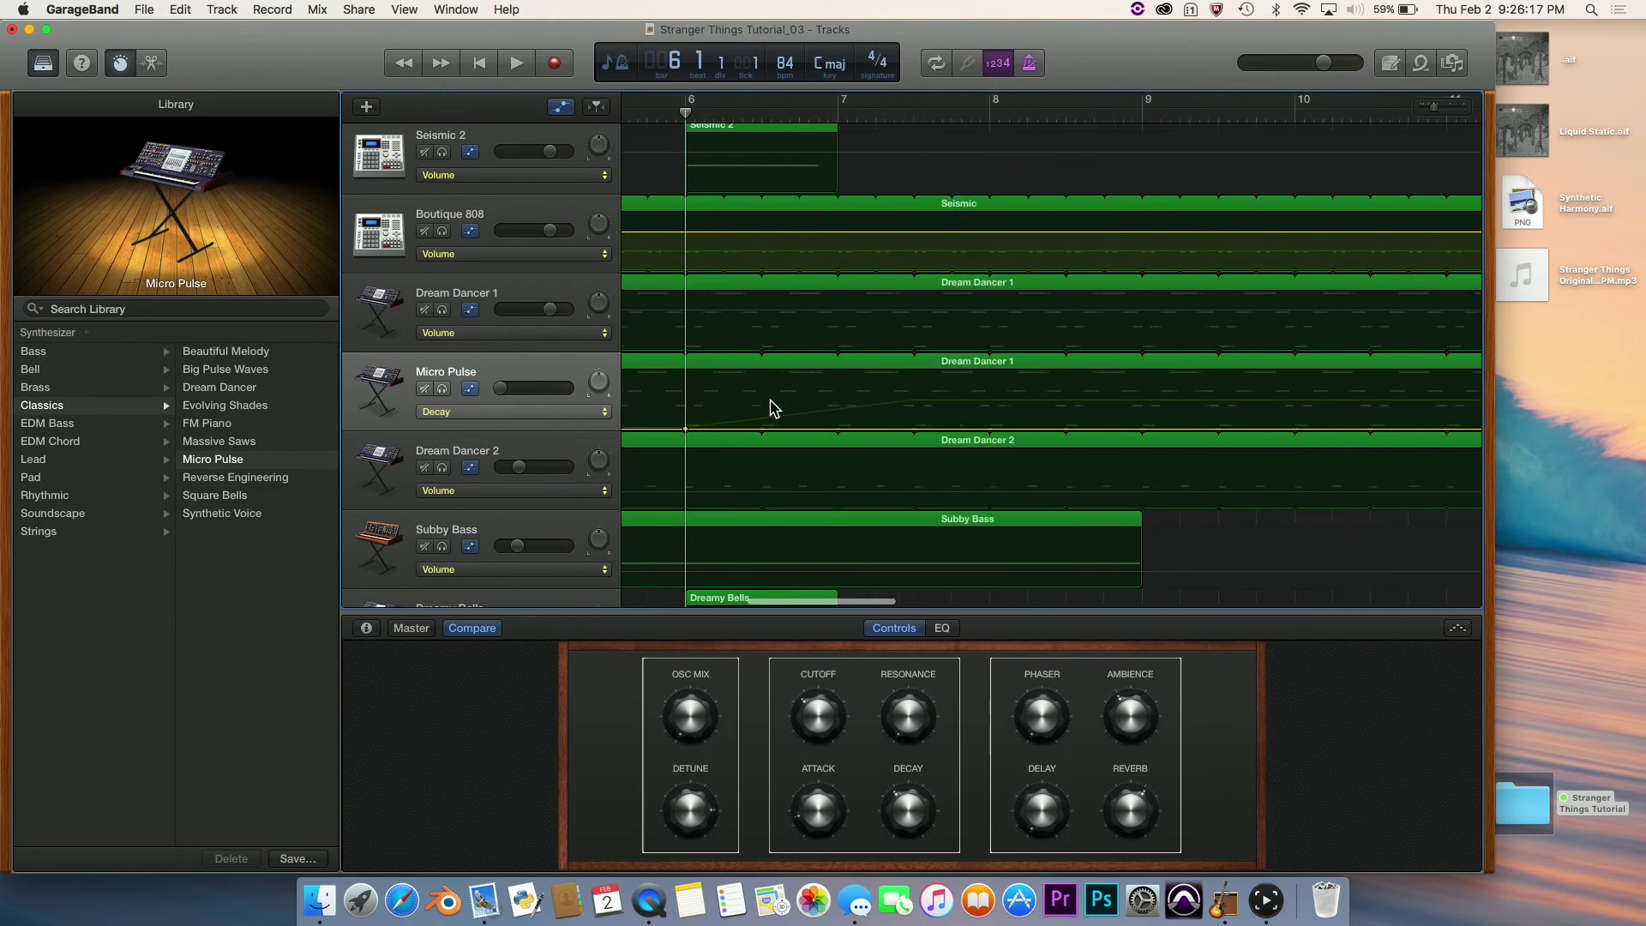
left_click(1084, 109)
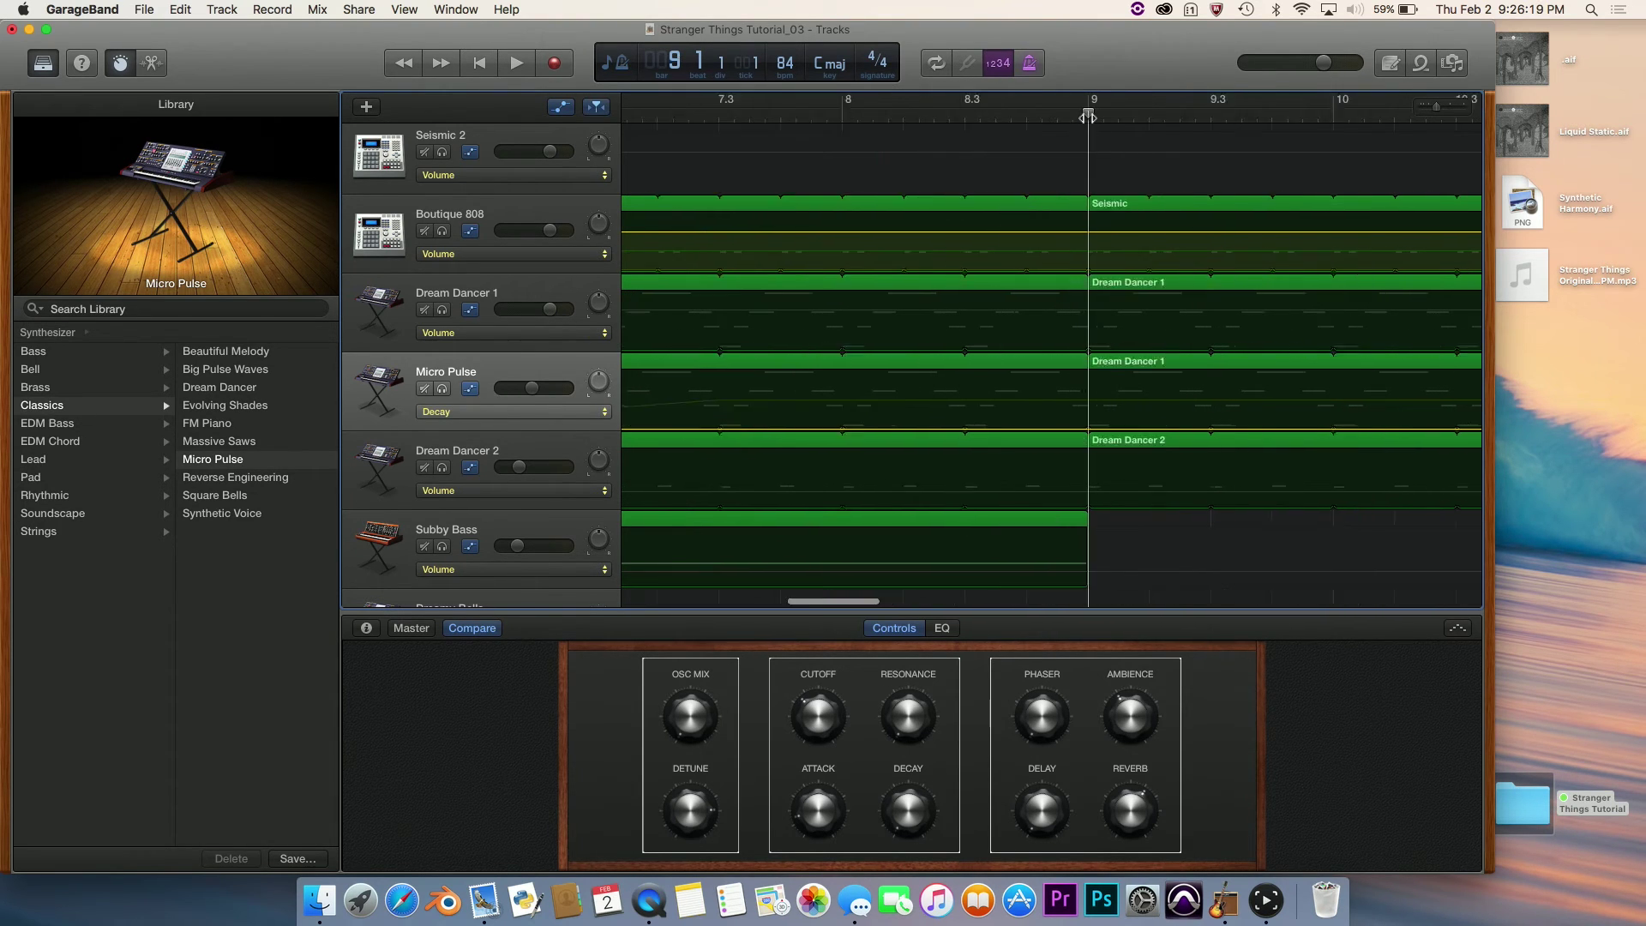
scroll(1087, 112, "up", 5)
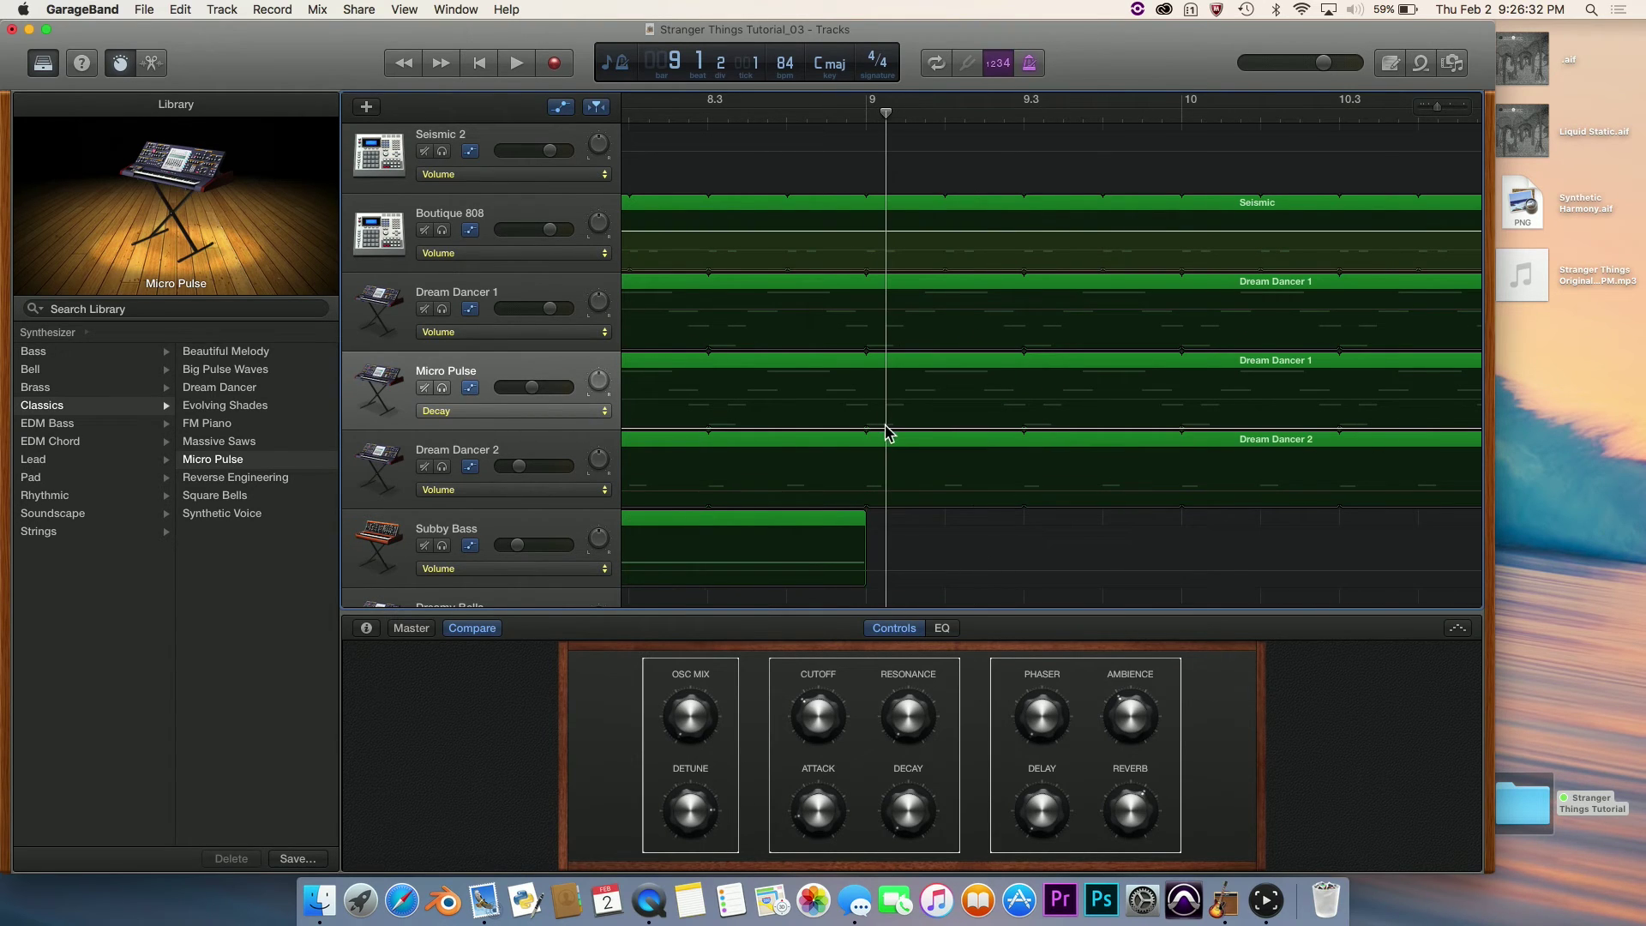
left_click(885, 426)
scroll(888, 446, "up", 5)
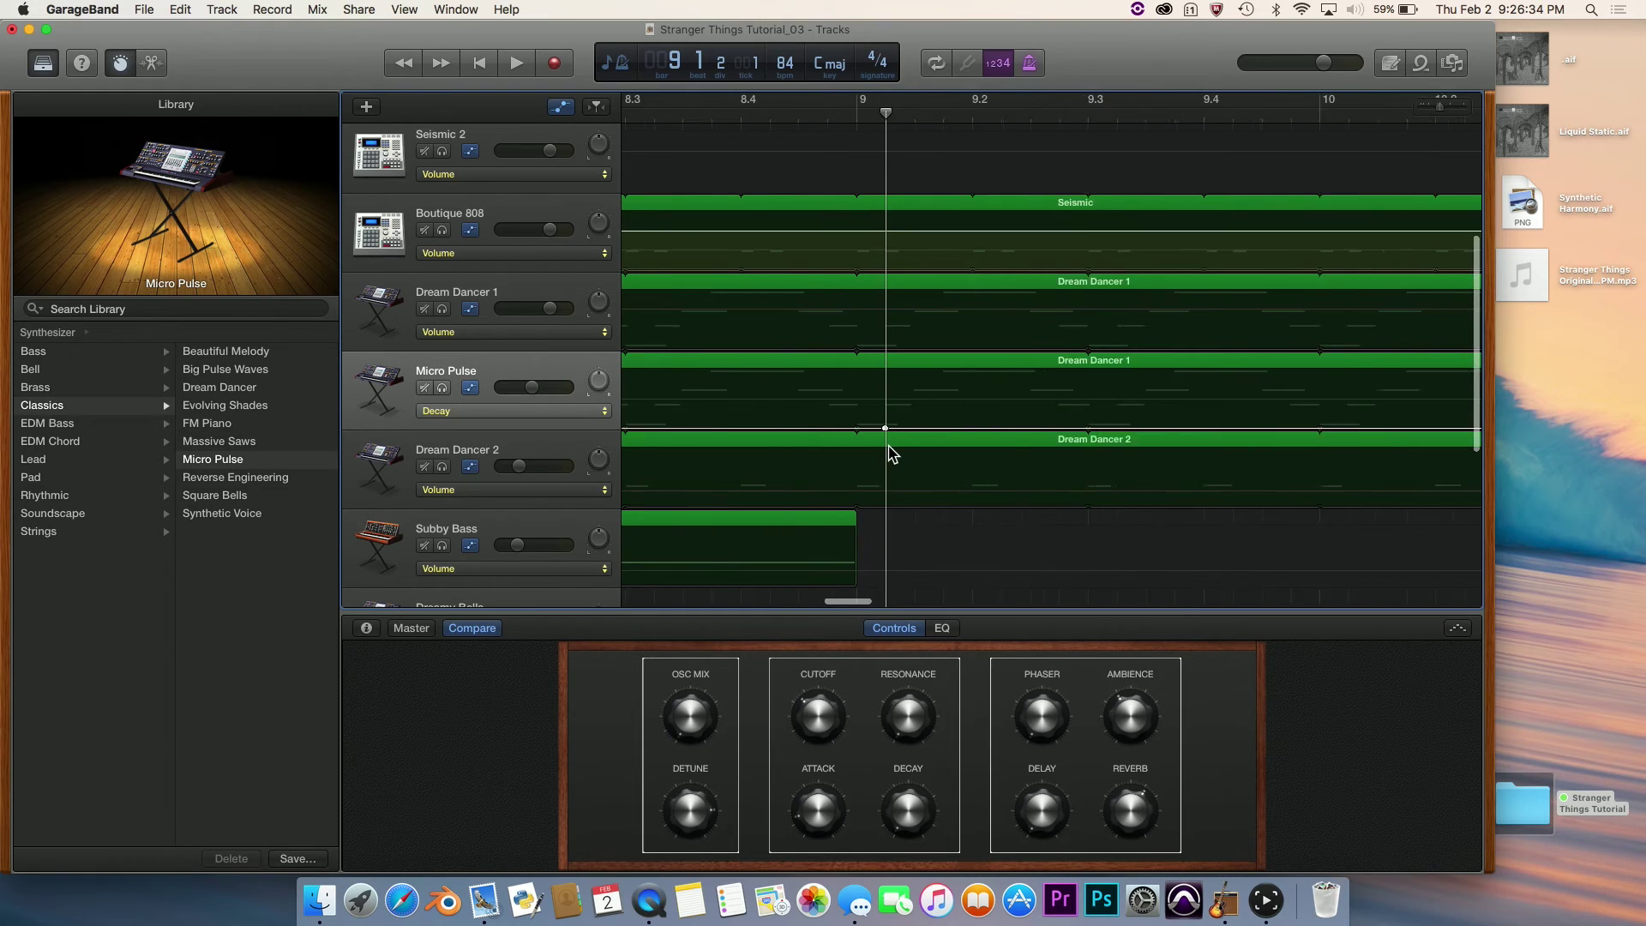
left_click_drag(886, 428, 886, 384)
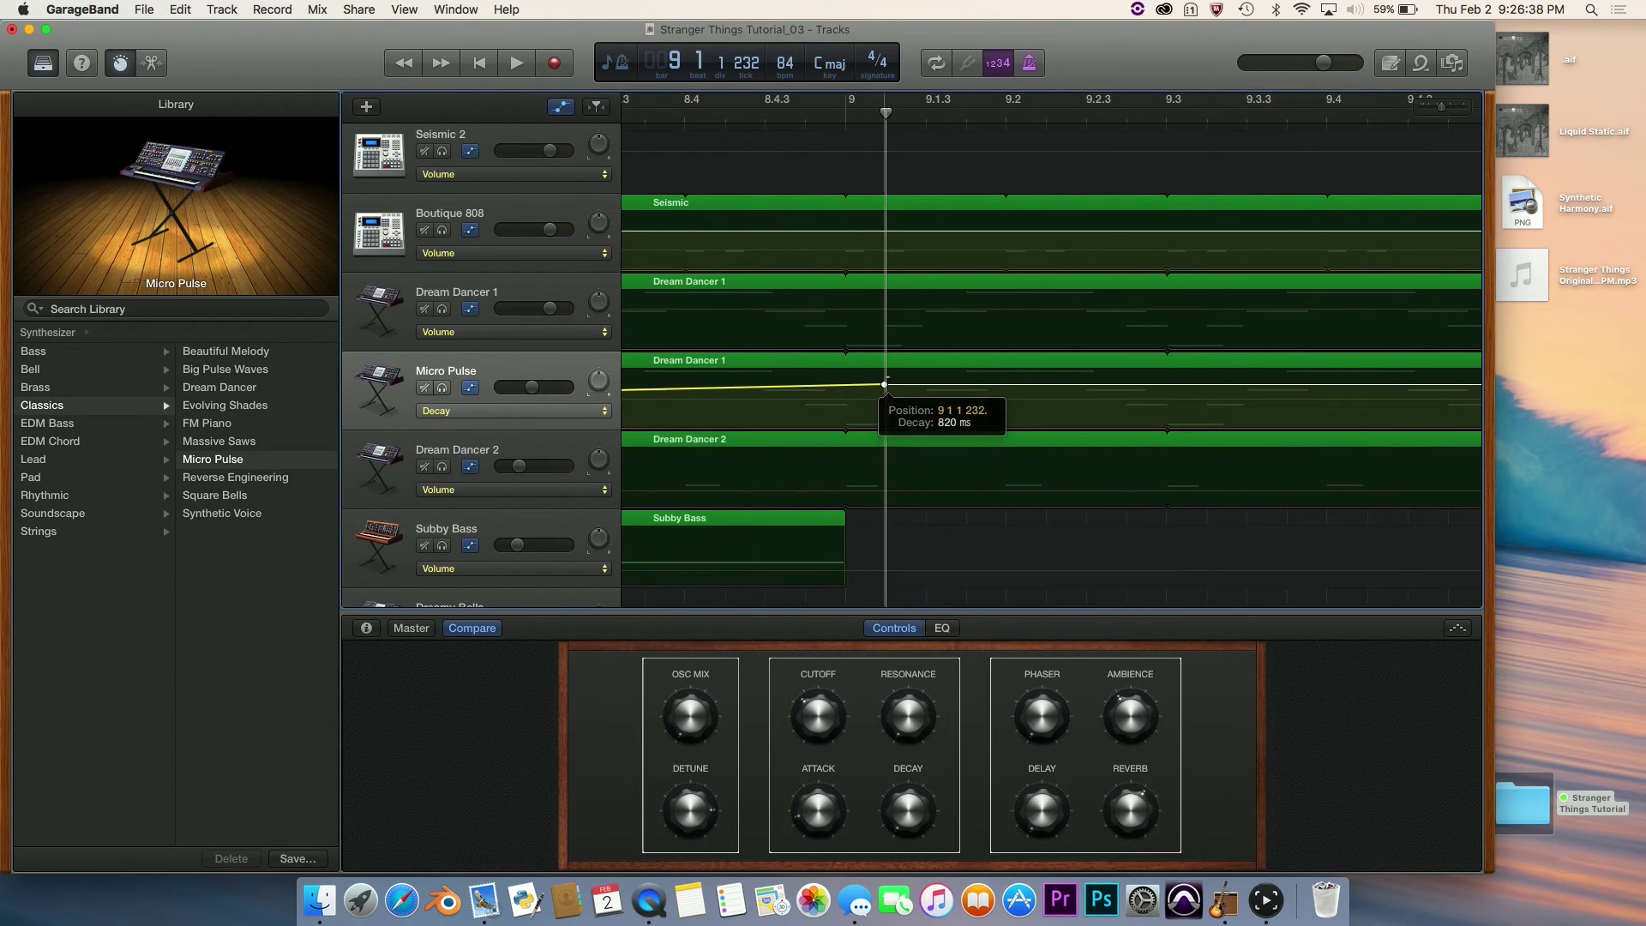
scroll(890, 383, "down", 10)
scroll(889, 382, "left", 5)
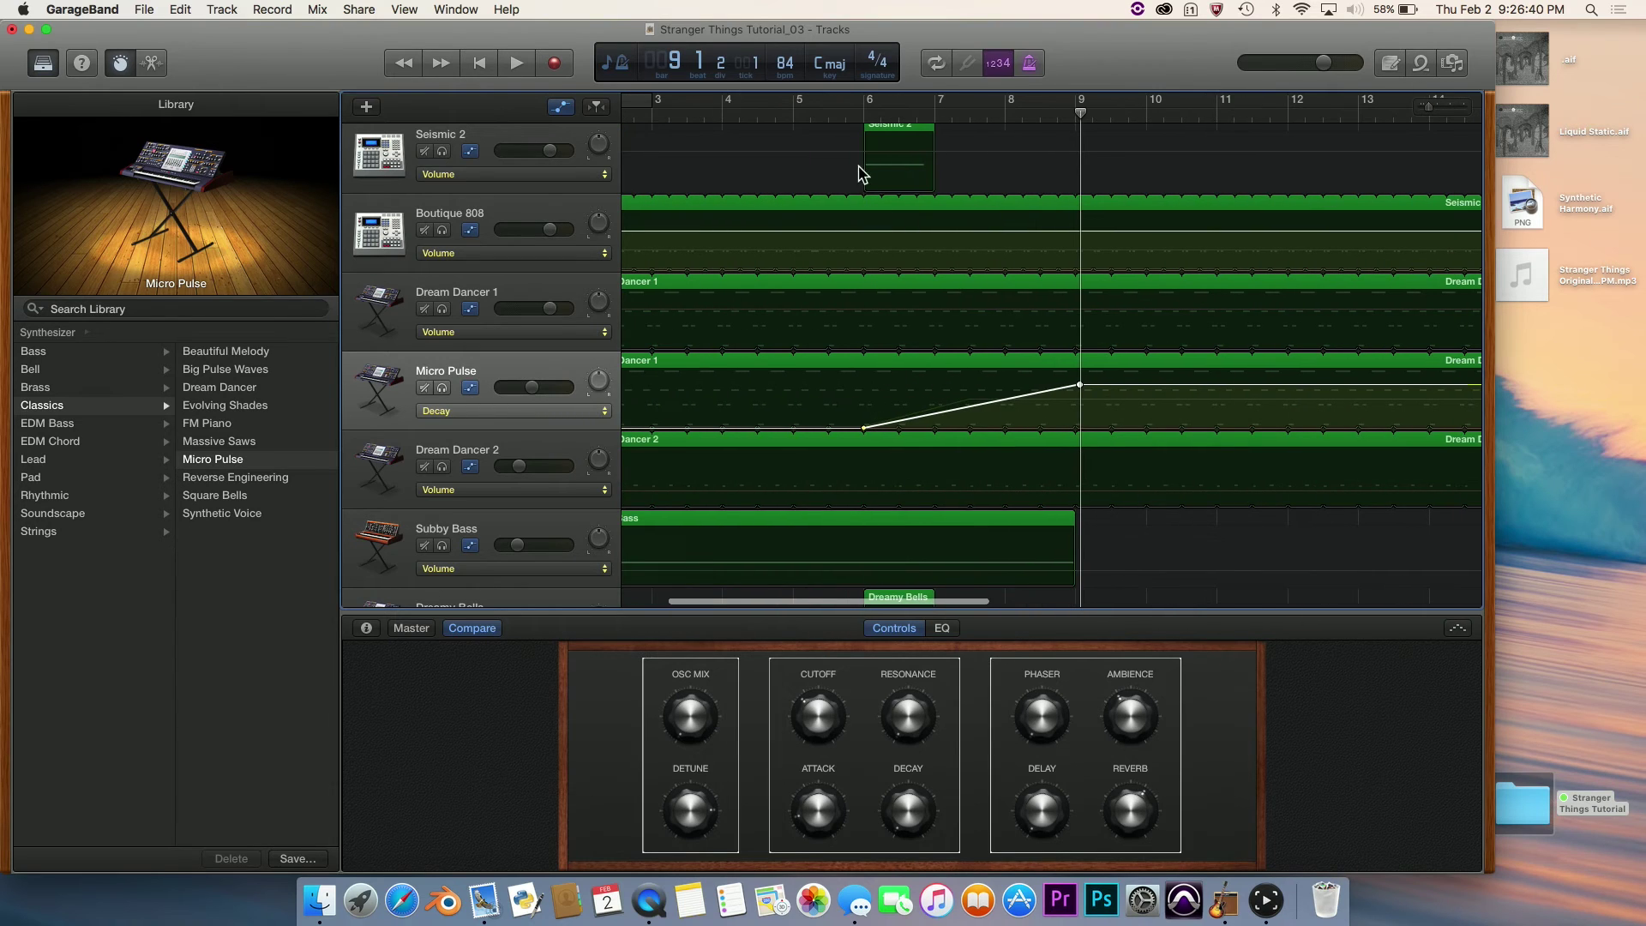
Play from bar 6 with Micro Pulse soloed to check the decay automation.
left_click(862, 108)
scroll(847, 240, "up", 5)
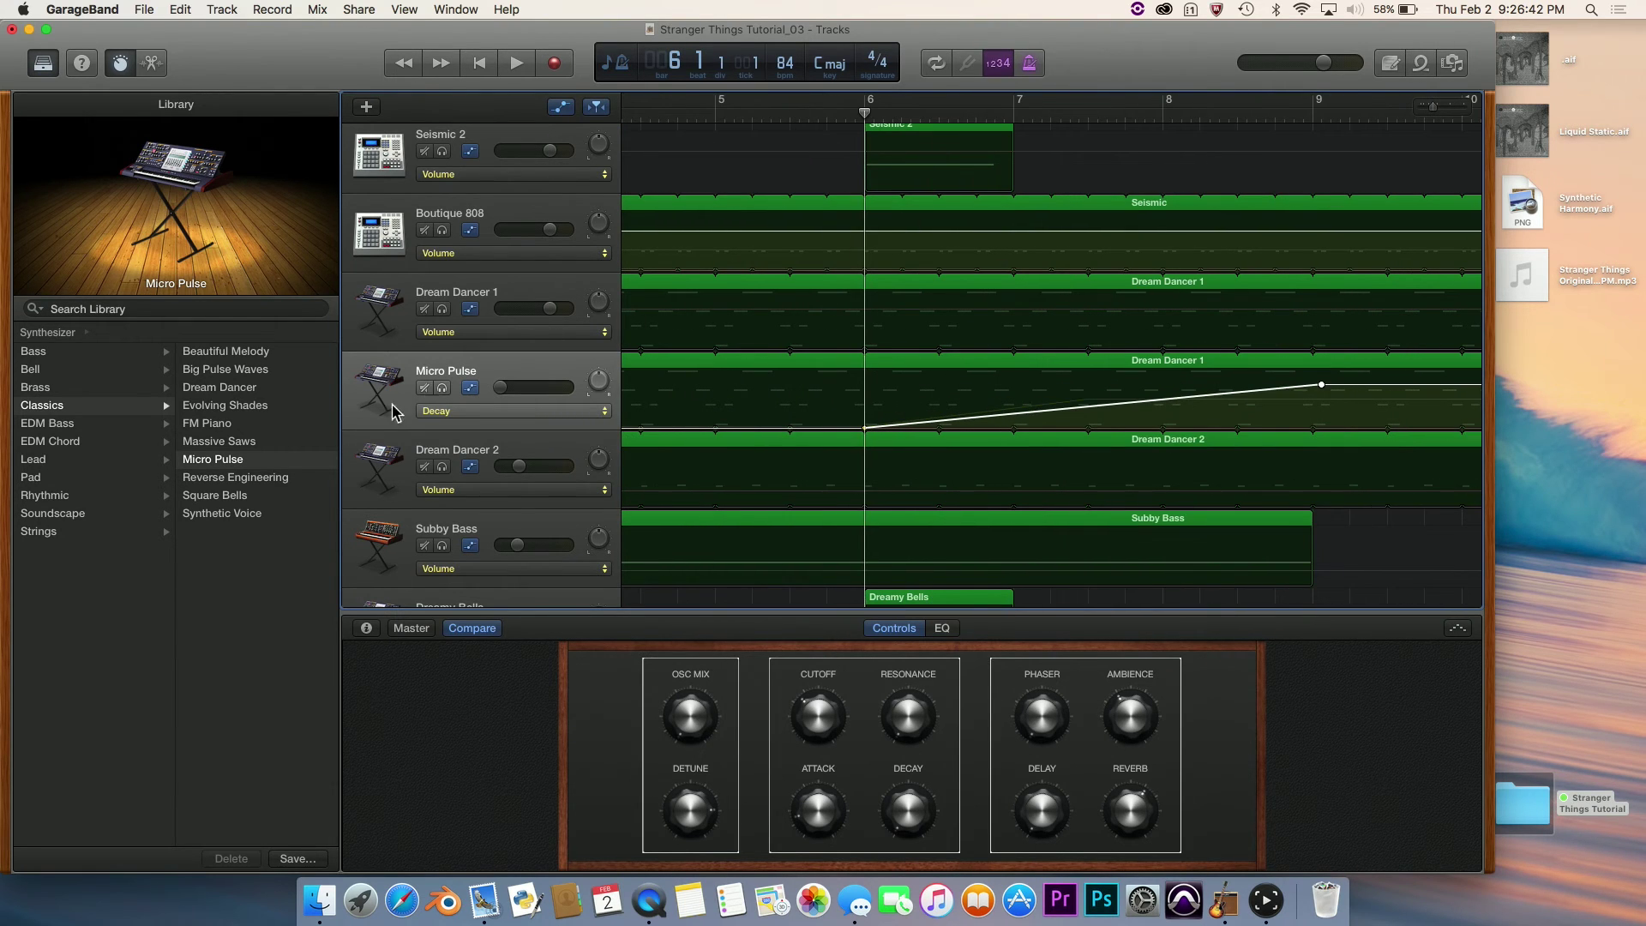
left_click(442, 390)
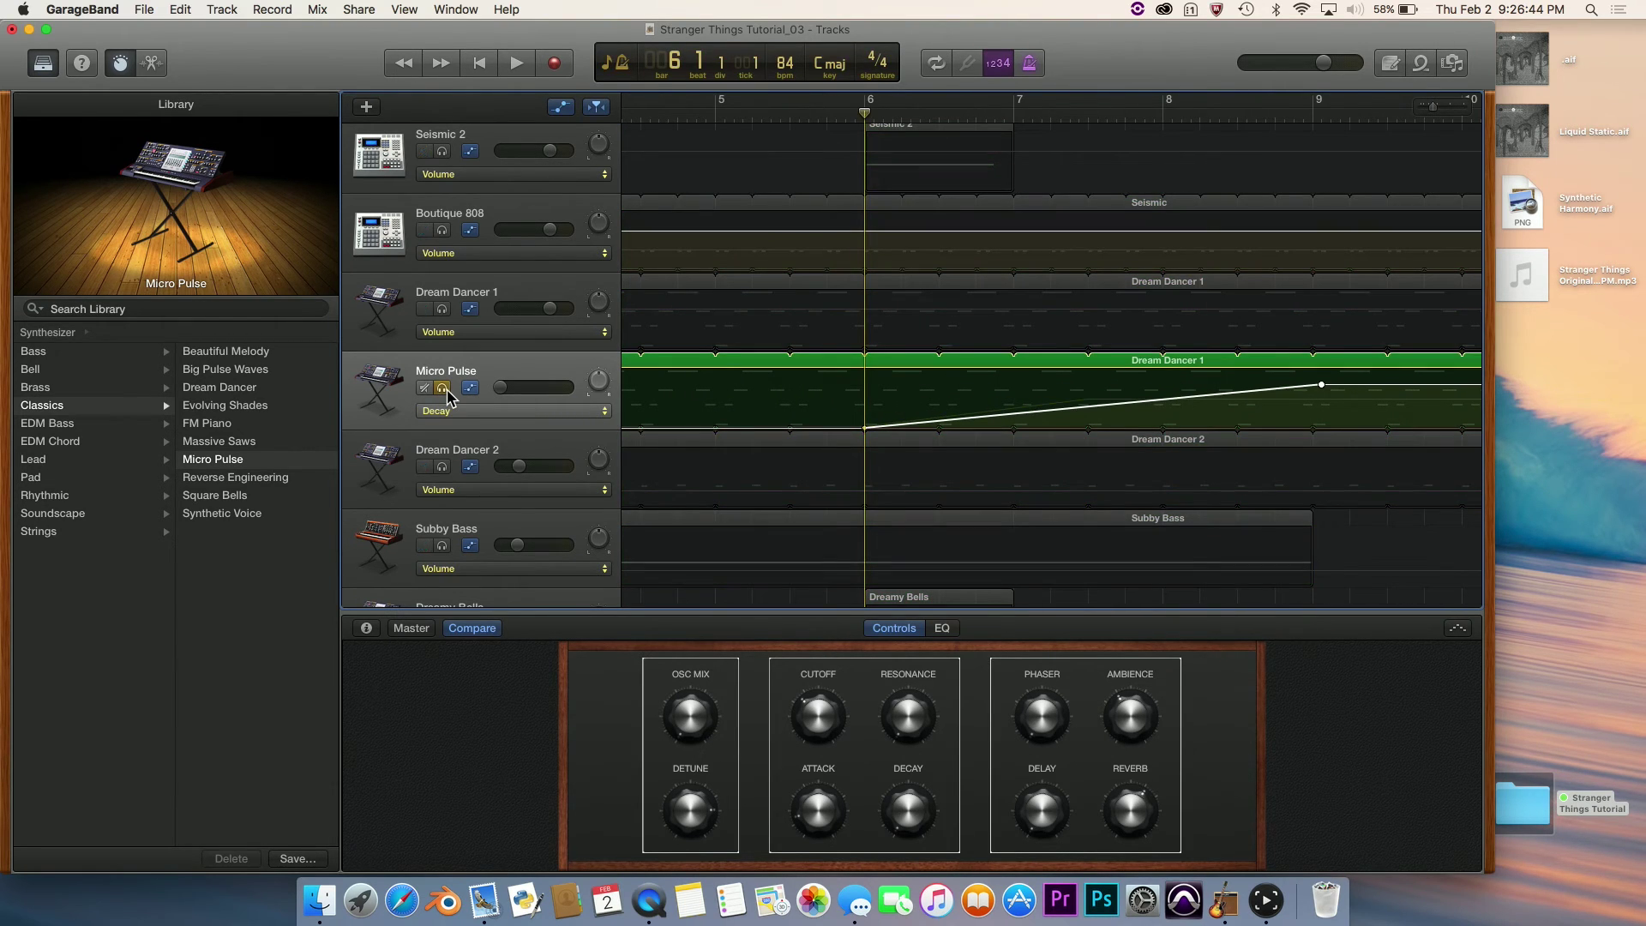
key("space")
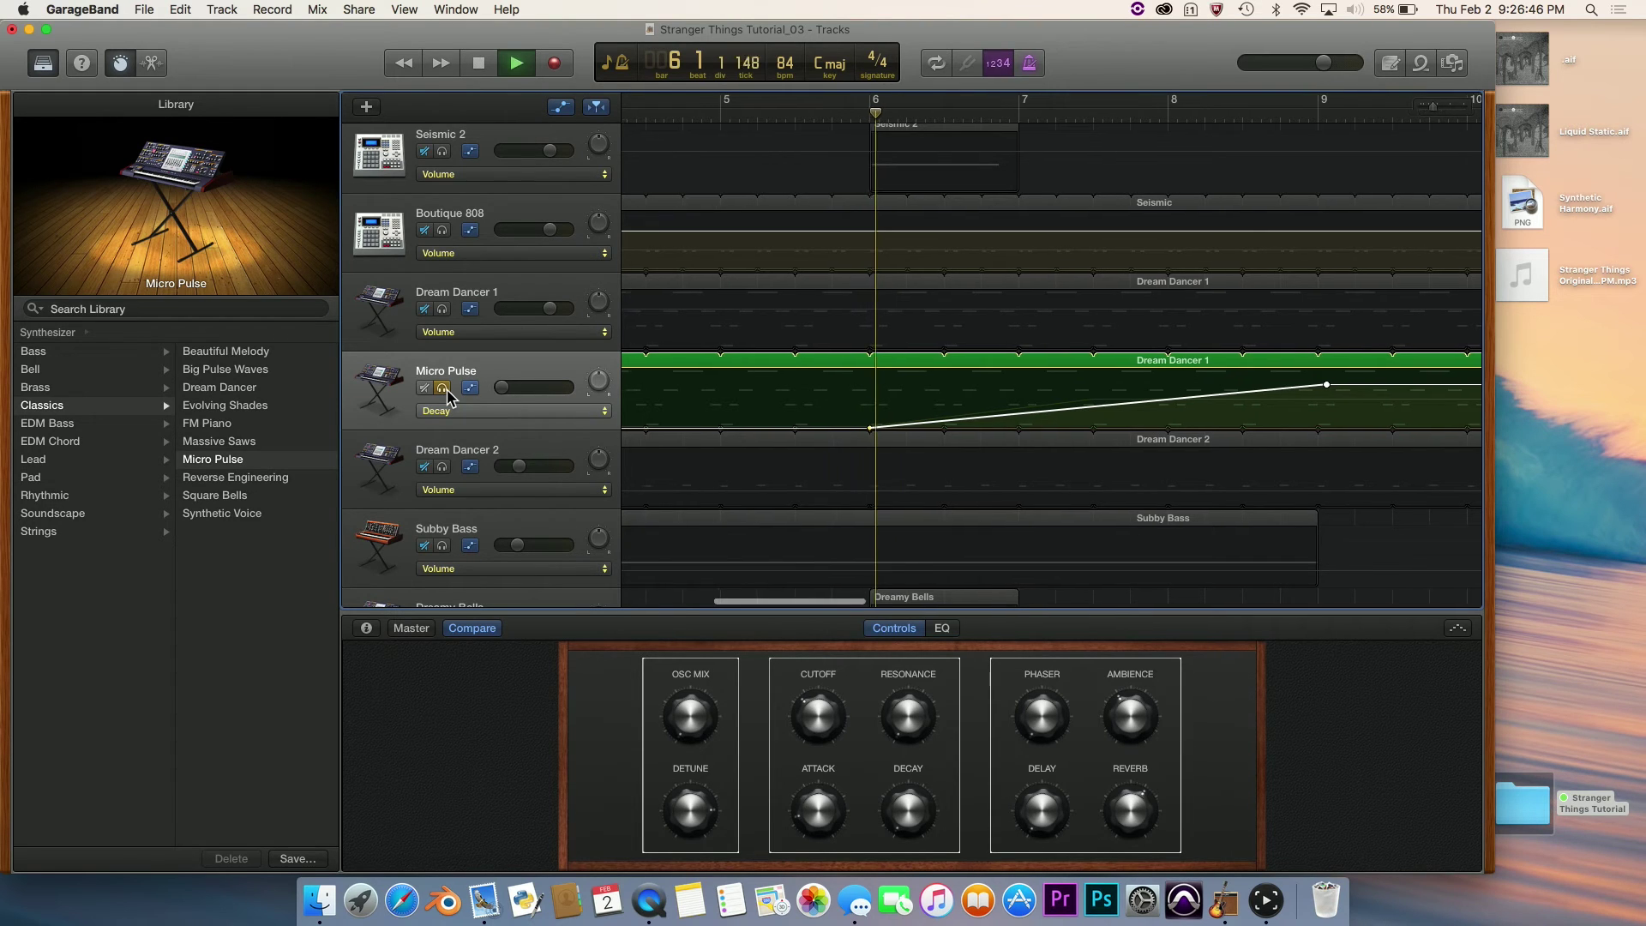
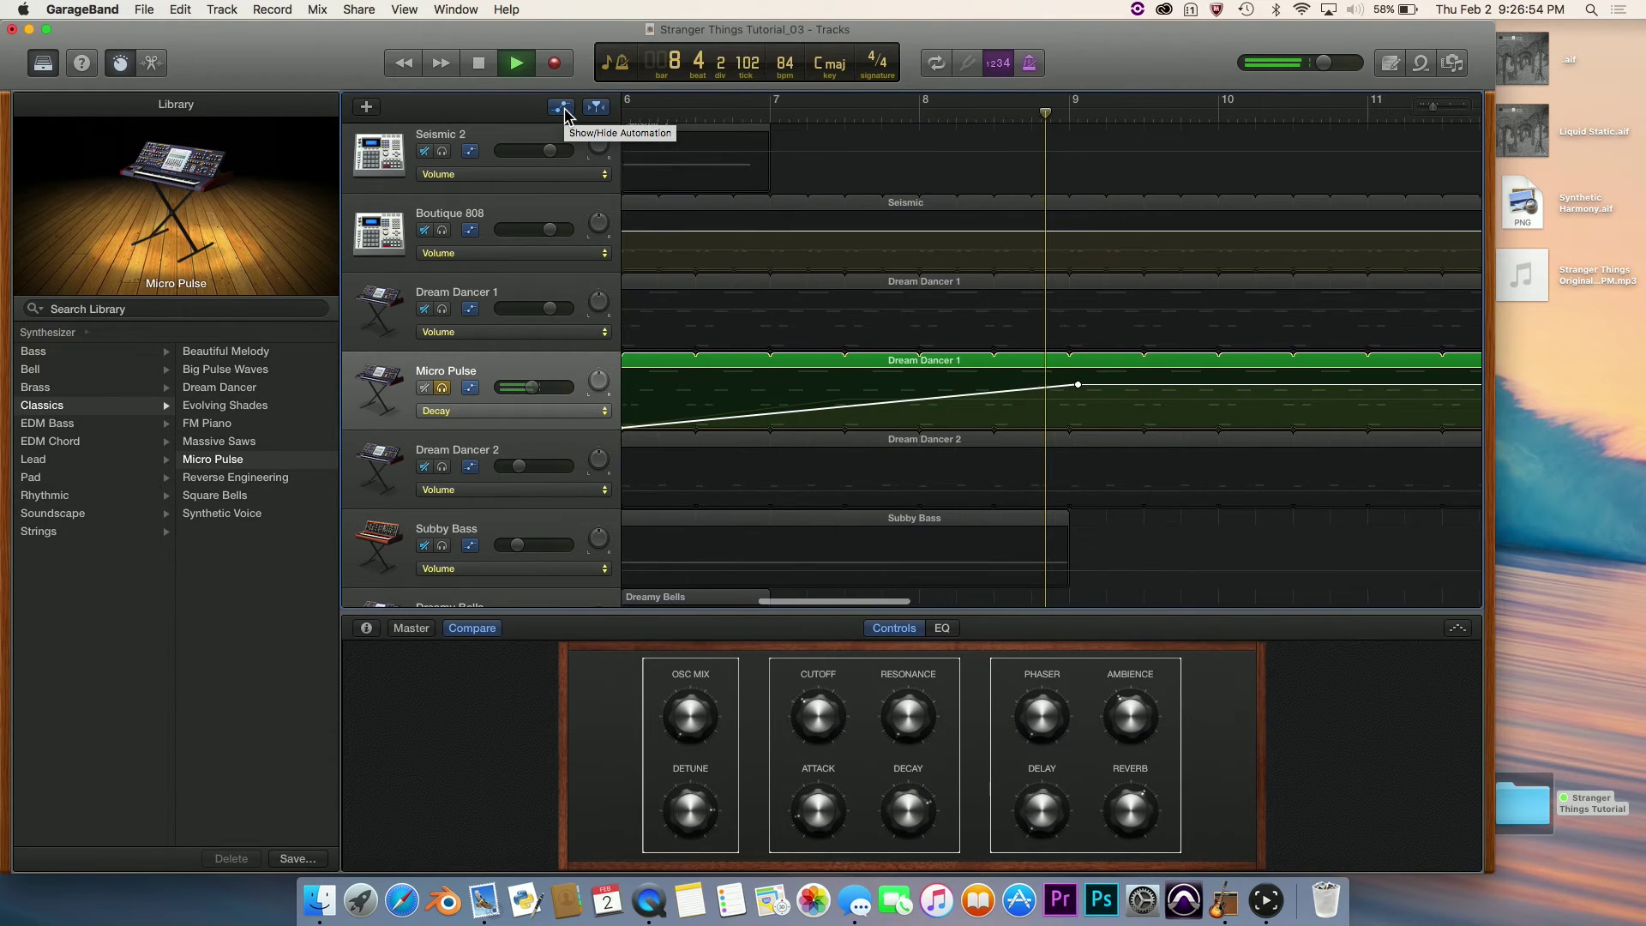
key("space")
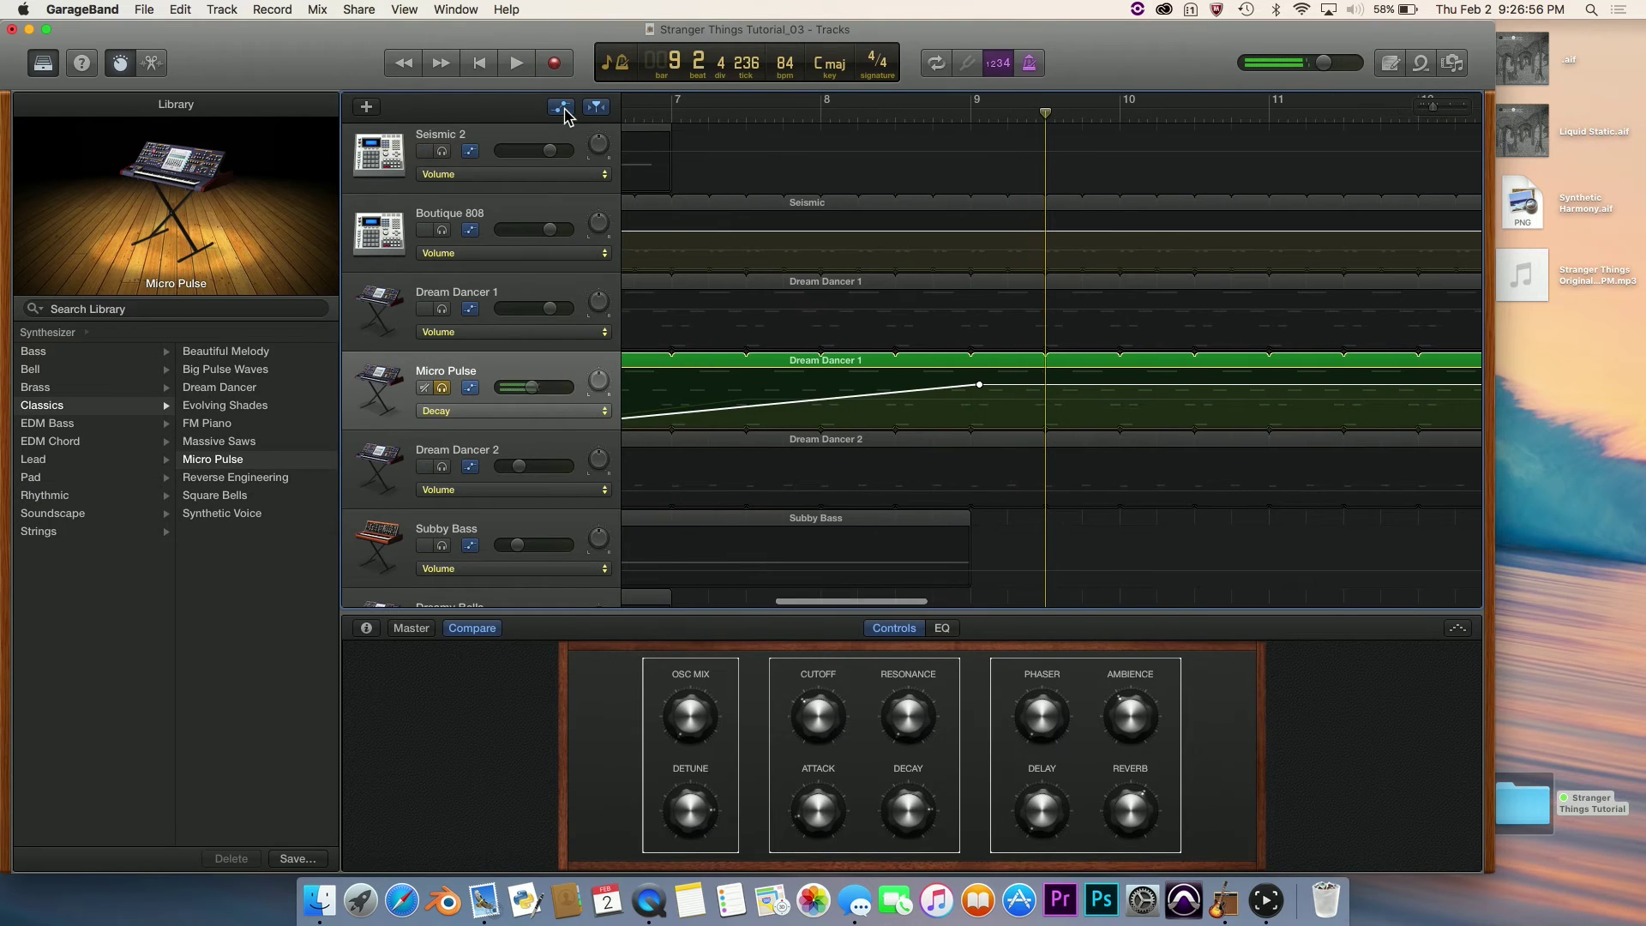
Hide the automation lanes, take Micro Pulse out of solo and return the playhead to bar 6.
left_click(562, 106)
left_click(964, 118)
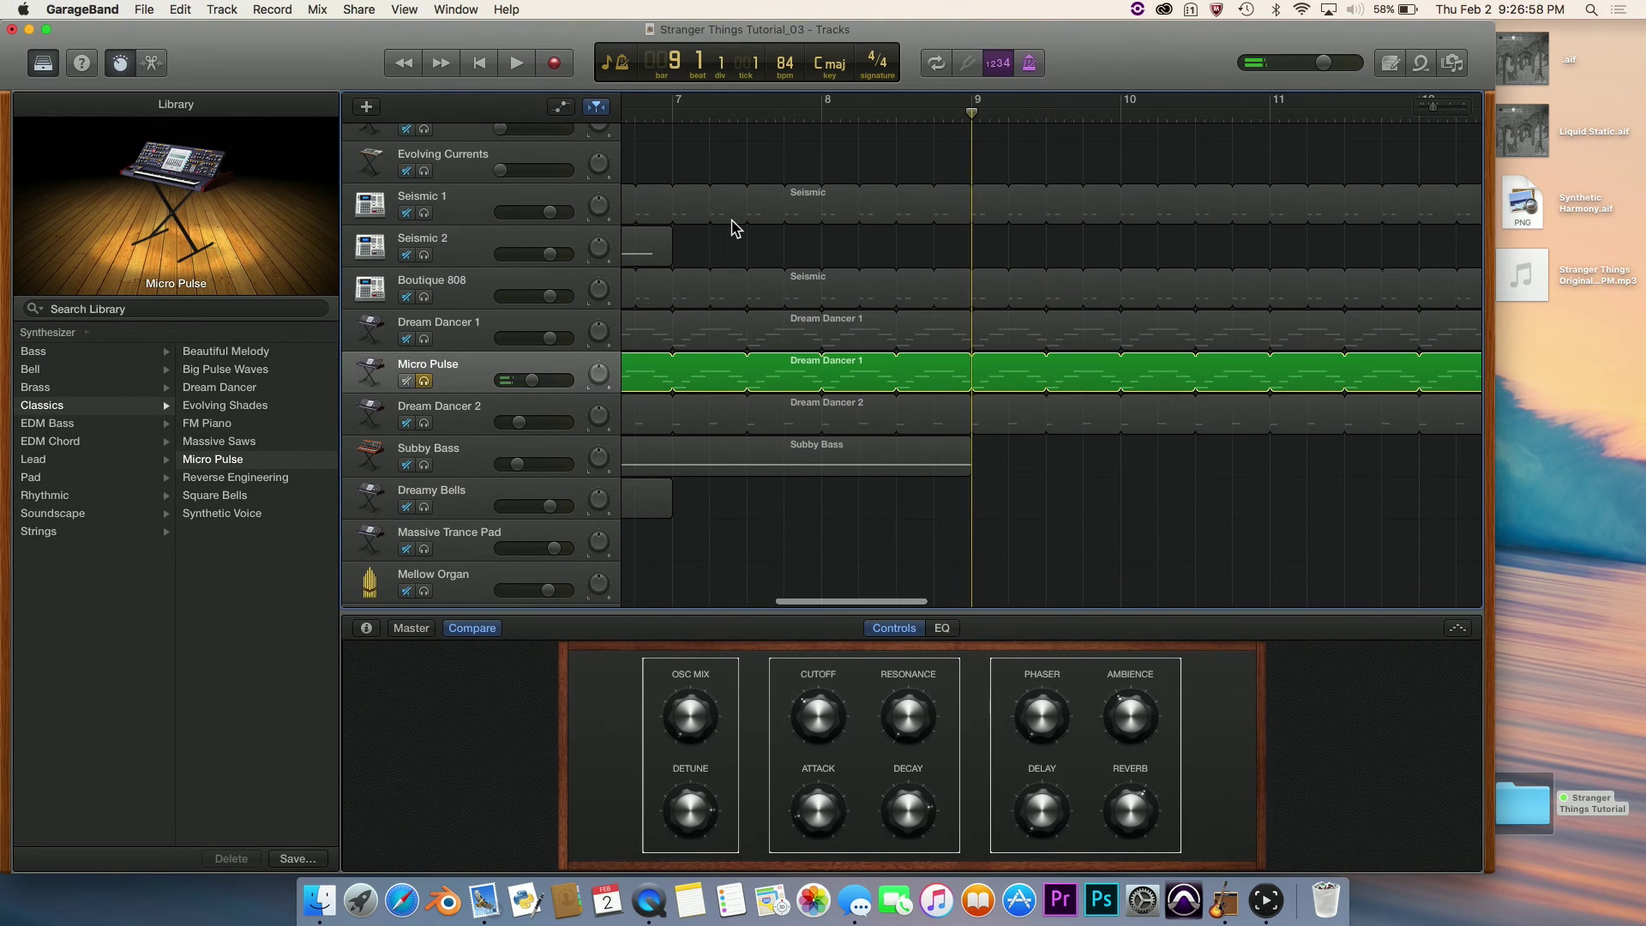
scroll(729, 236, "left", 5)
left_click(423, 381)
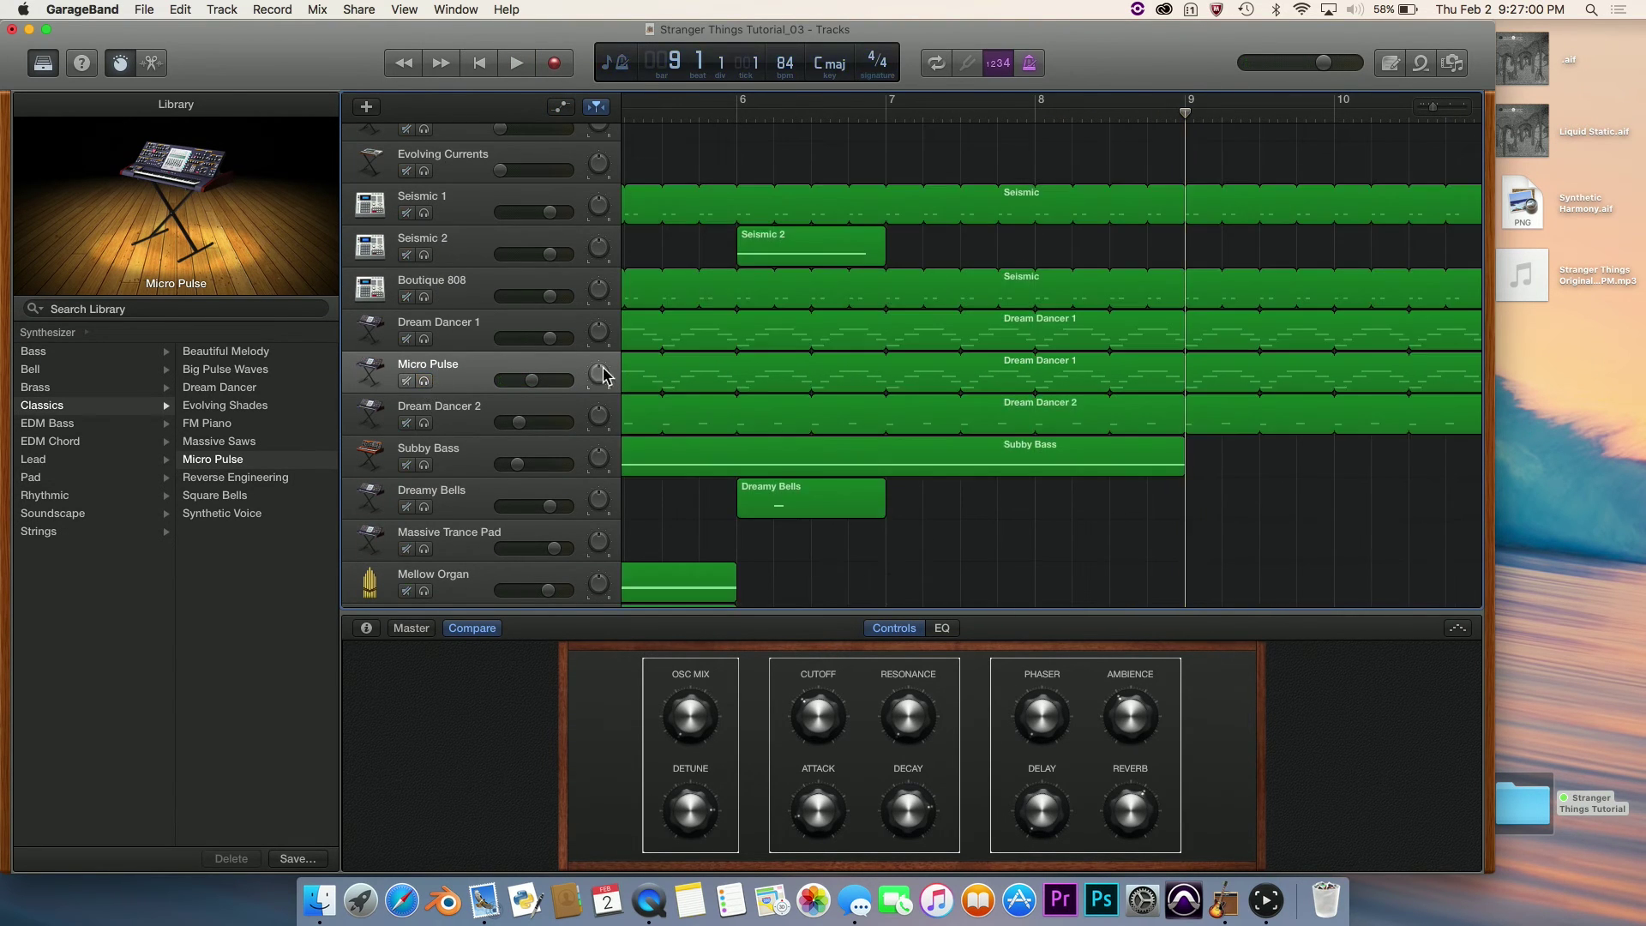
scroll(709, 349, "left", 3)
left_click(963, 115)
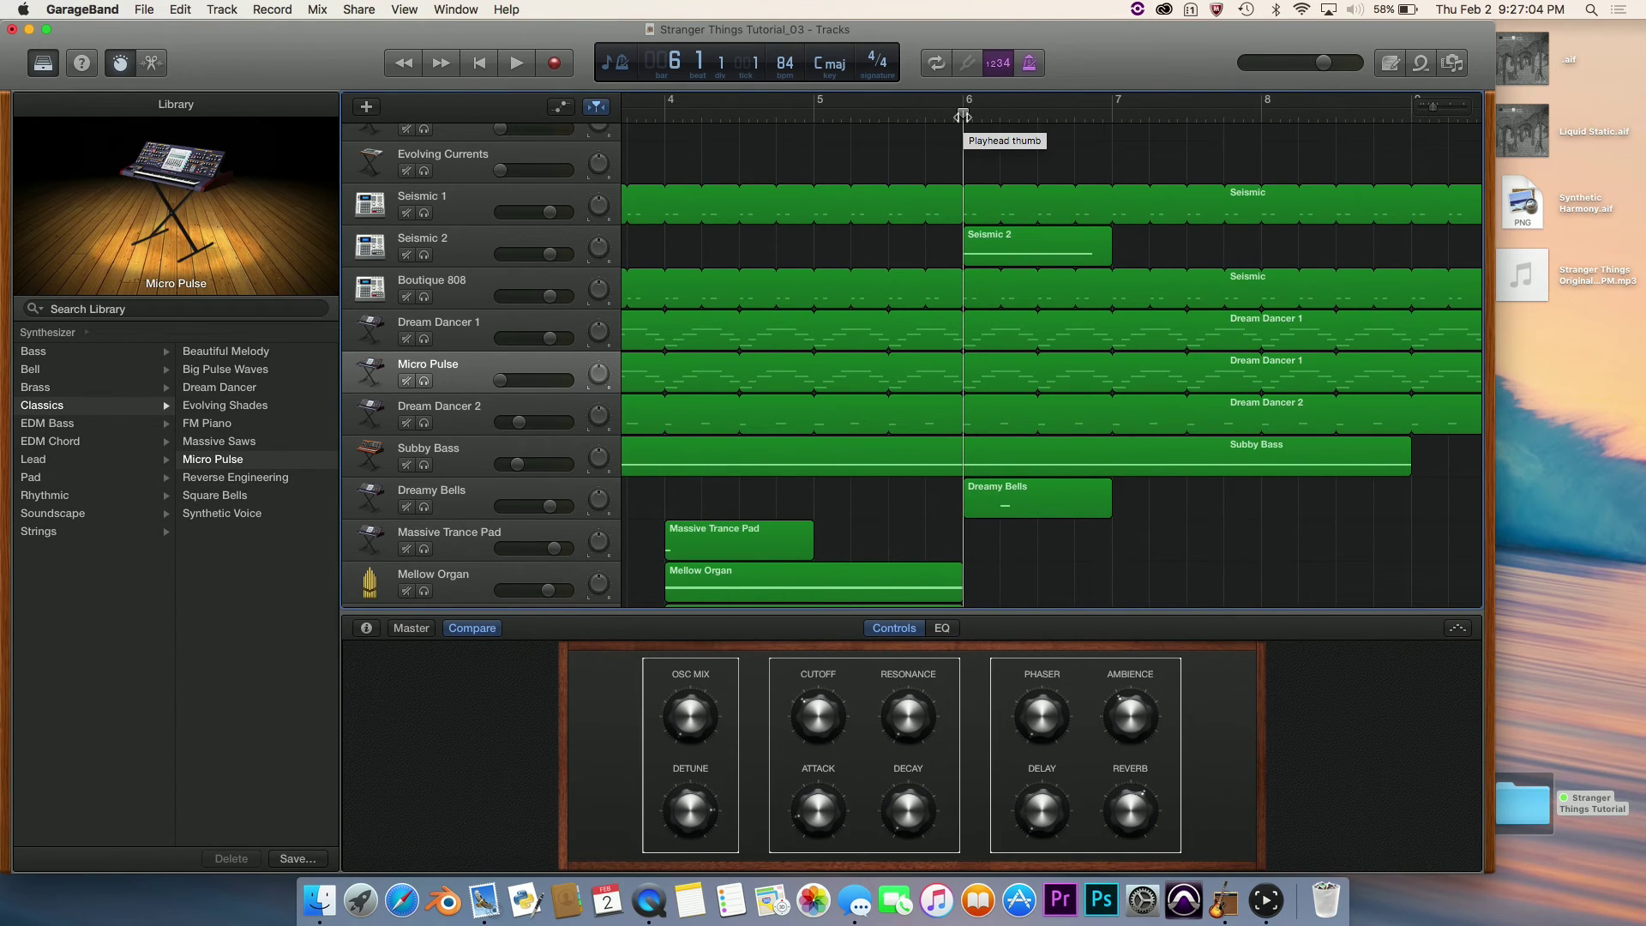
Rename the Massive Trance Pad track as Massive Trance Pad 1.
scroll(1193, 529, "down", 1)
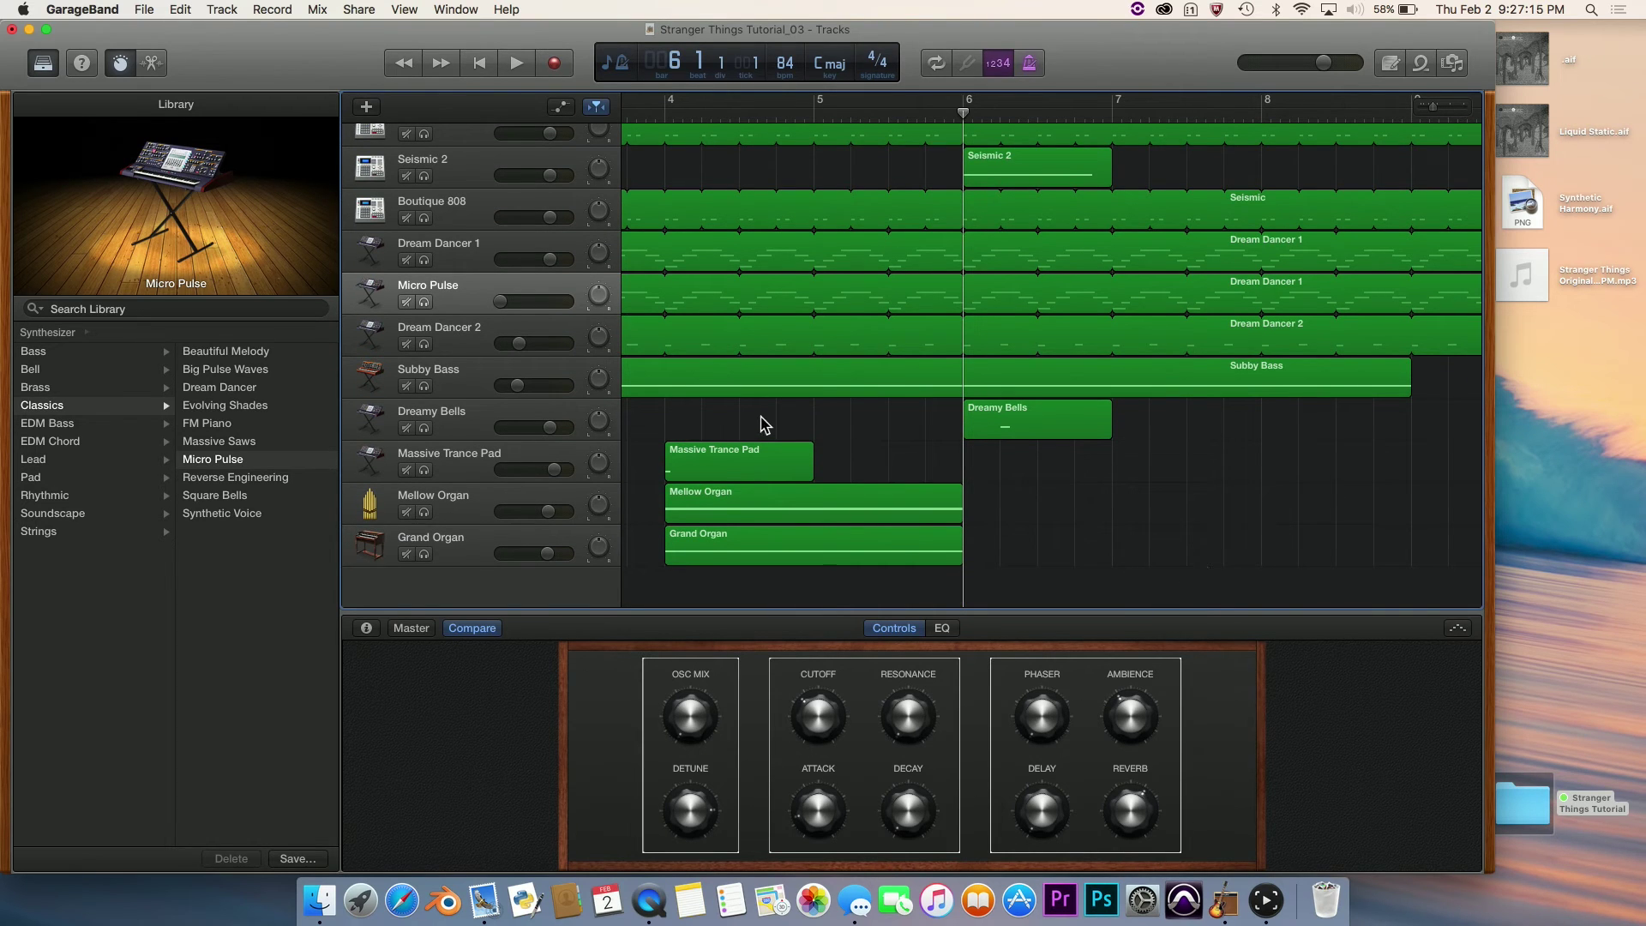
double_click(467, 463)
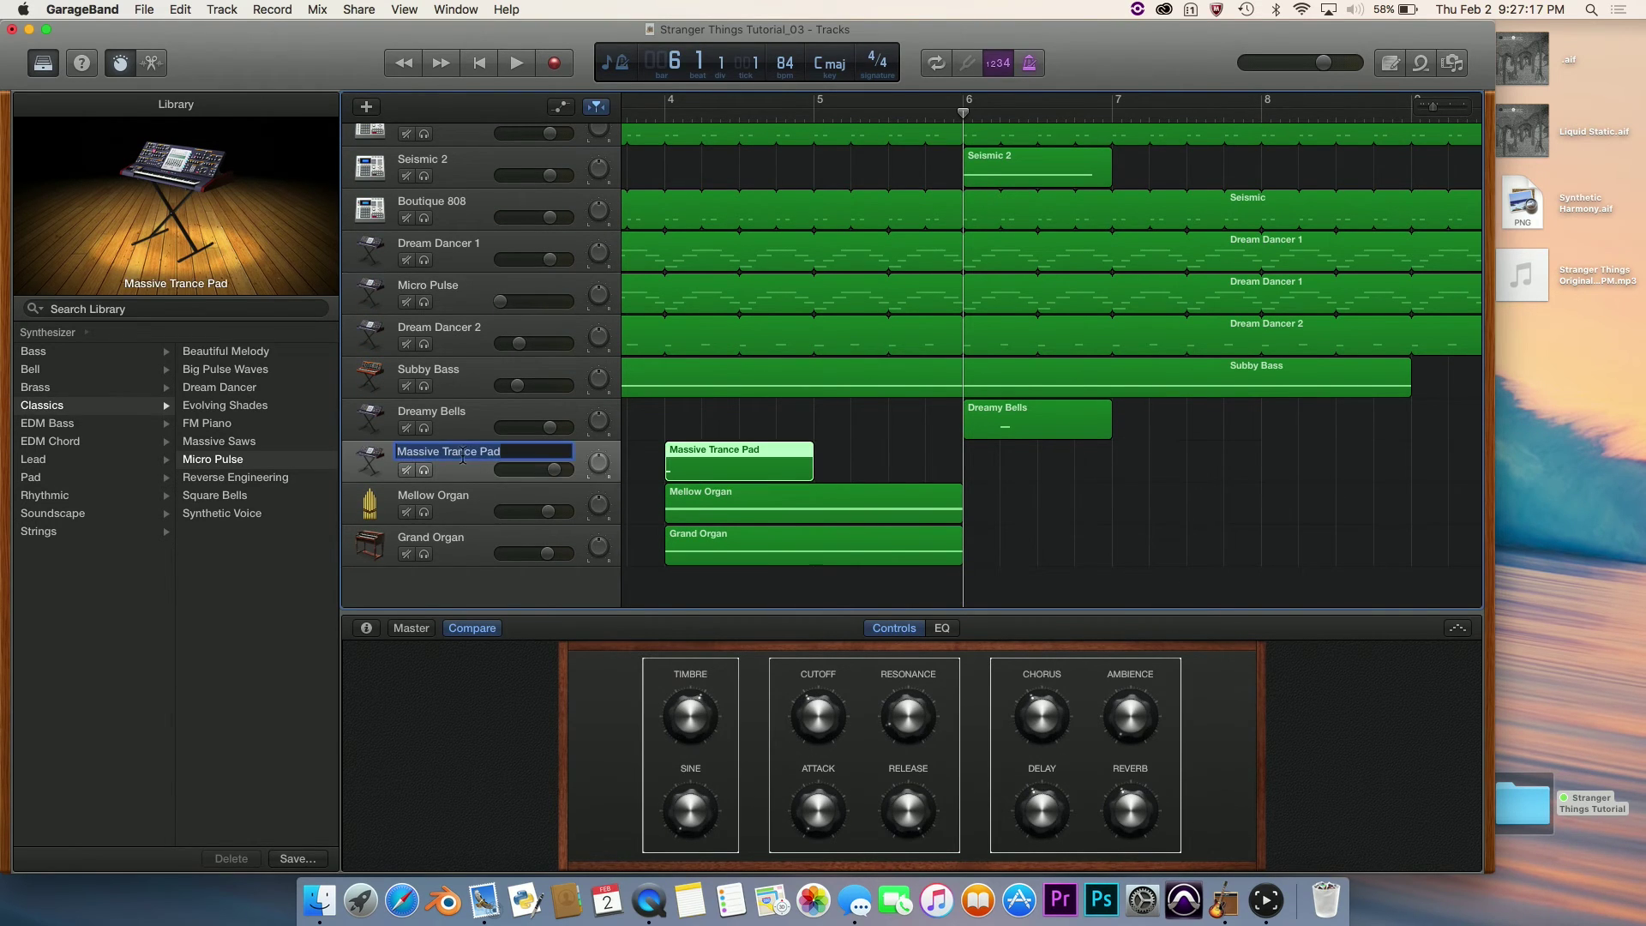
key("Right")
type("1")
key("Return")
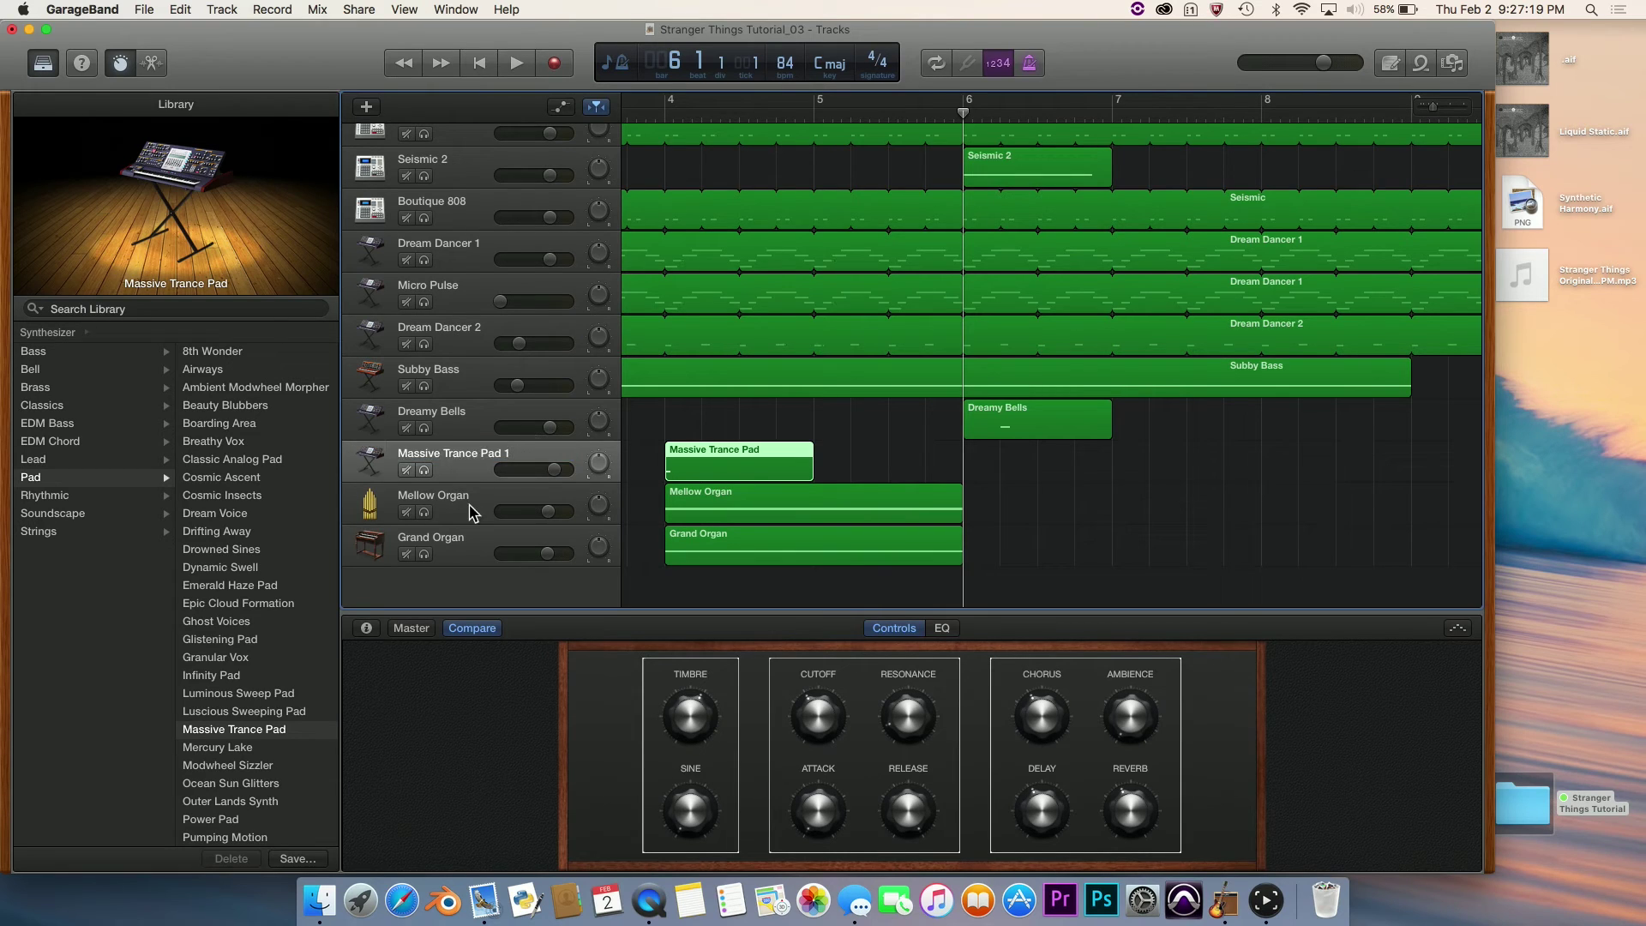
left_click(963, 488)
left_click(468, 480)
scroll(468, 481, "down", 1)
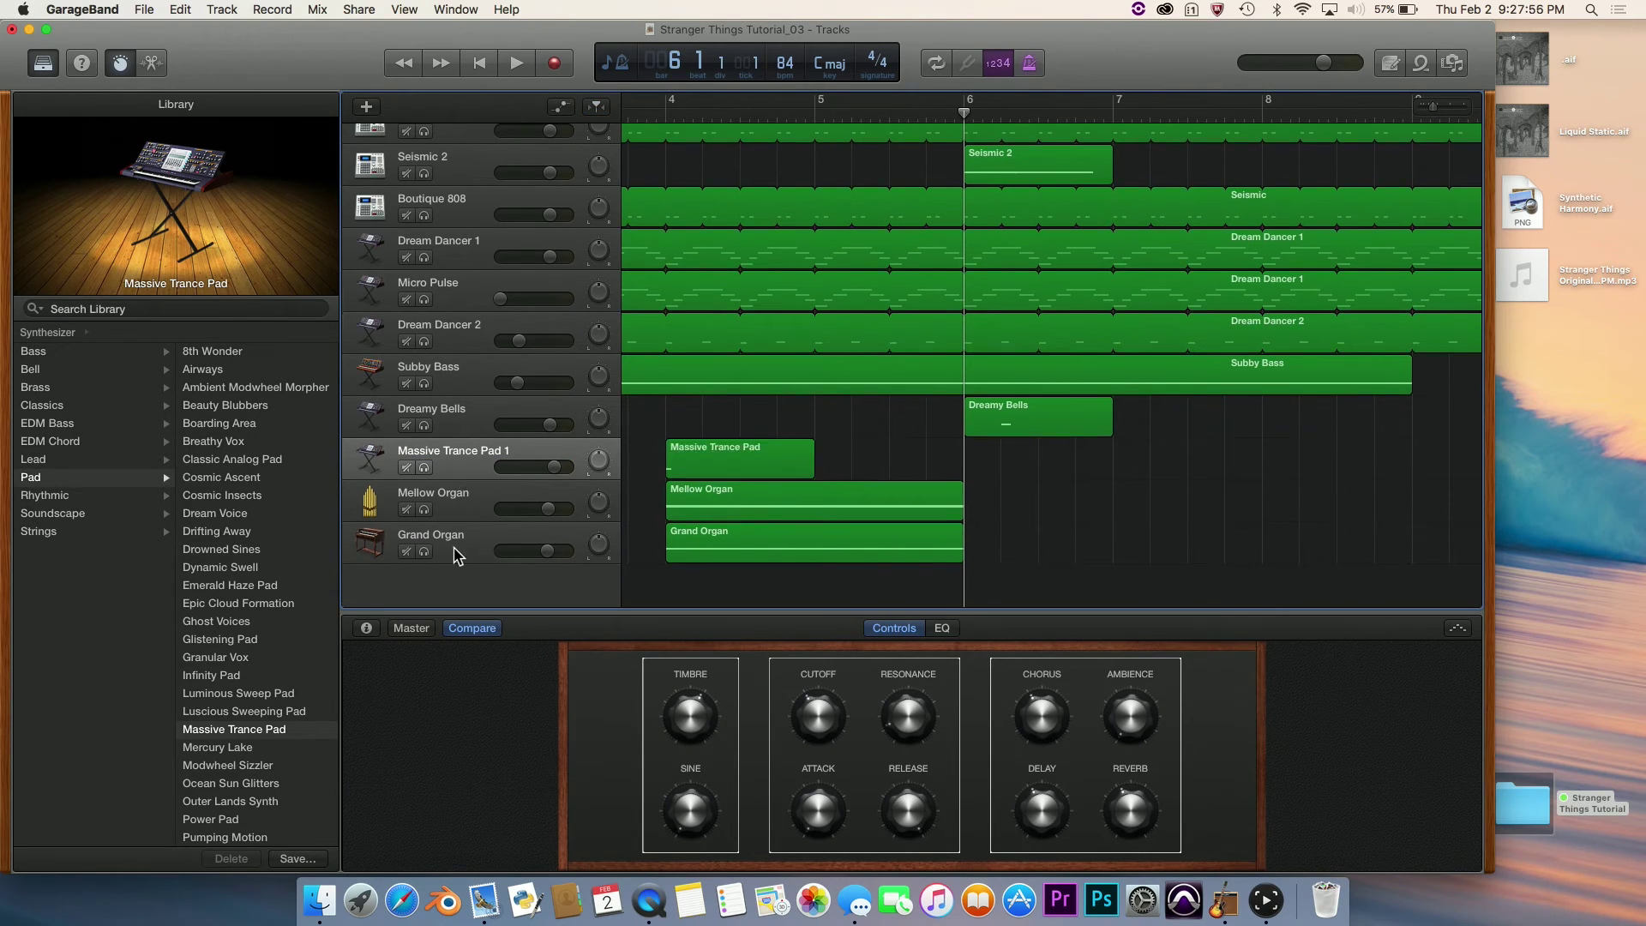
Create a software instrument track below Grand Organ and load the Massive Trance Pad patch from the library on it.
left_click(477, 559)
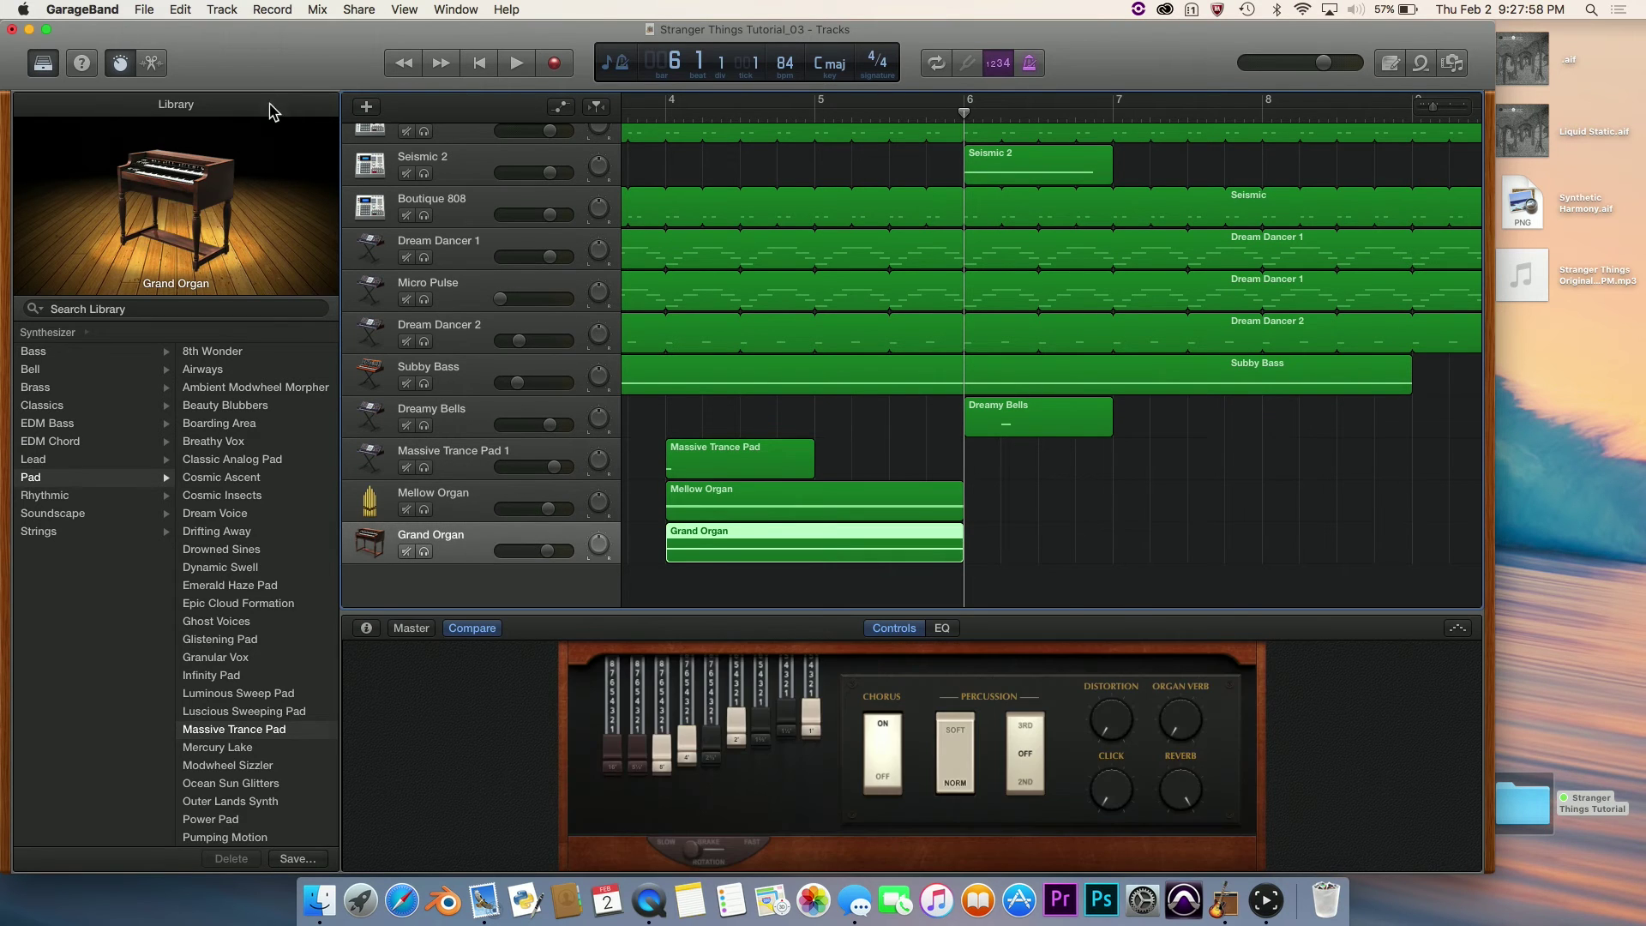
left_click(366, 106)
key("Return")
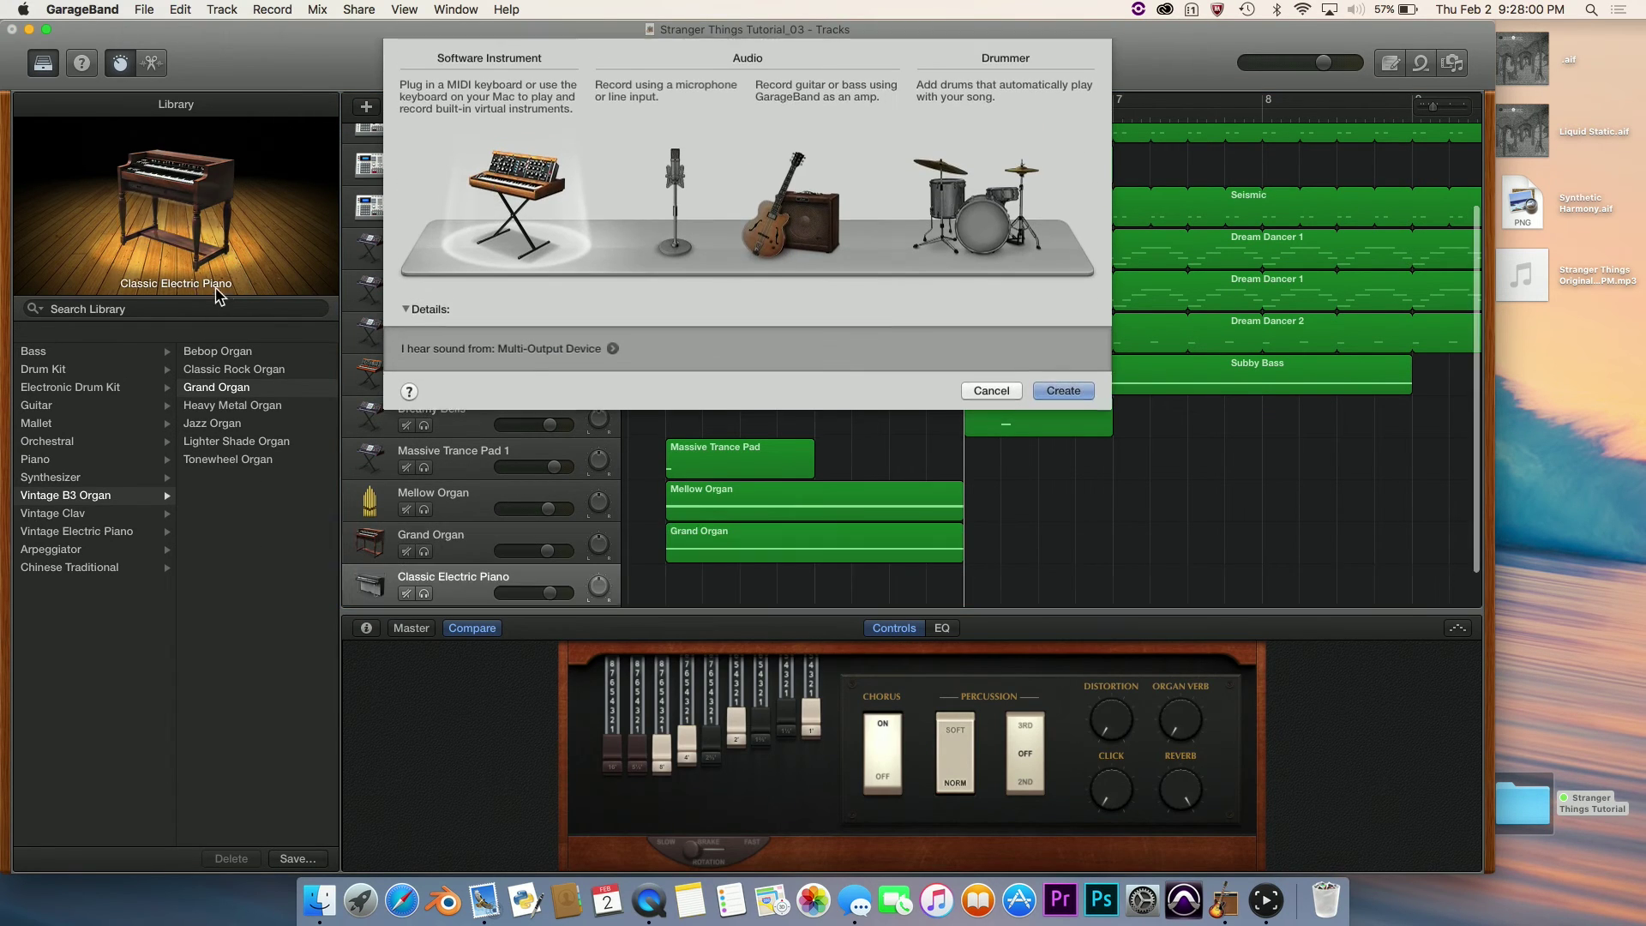
left_click(180, 309)
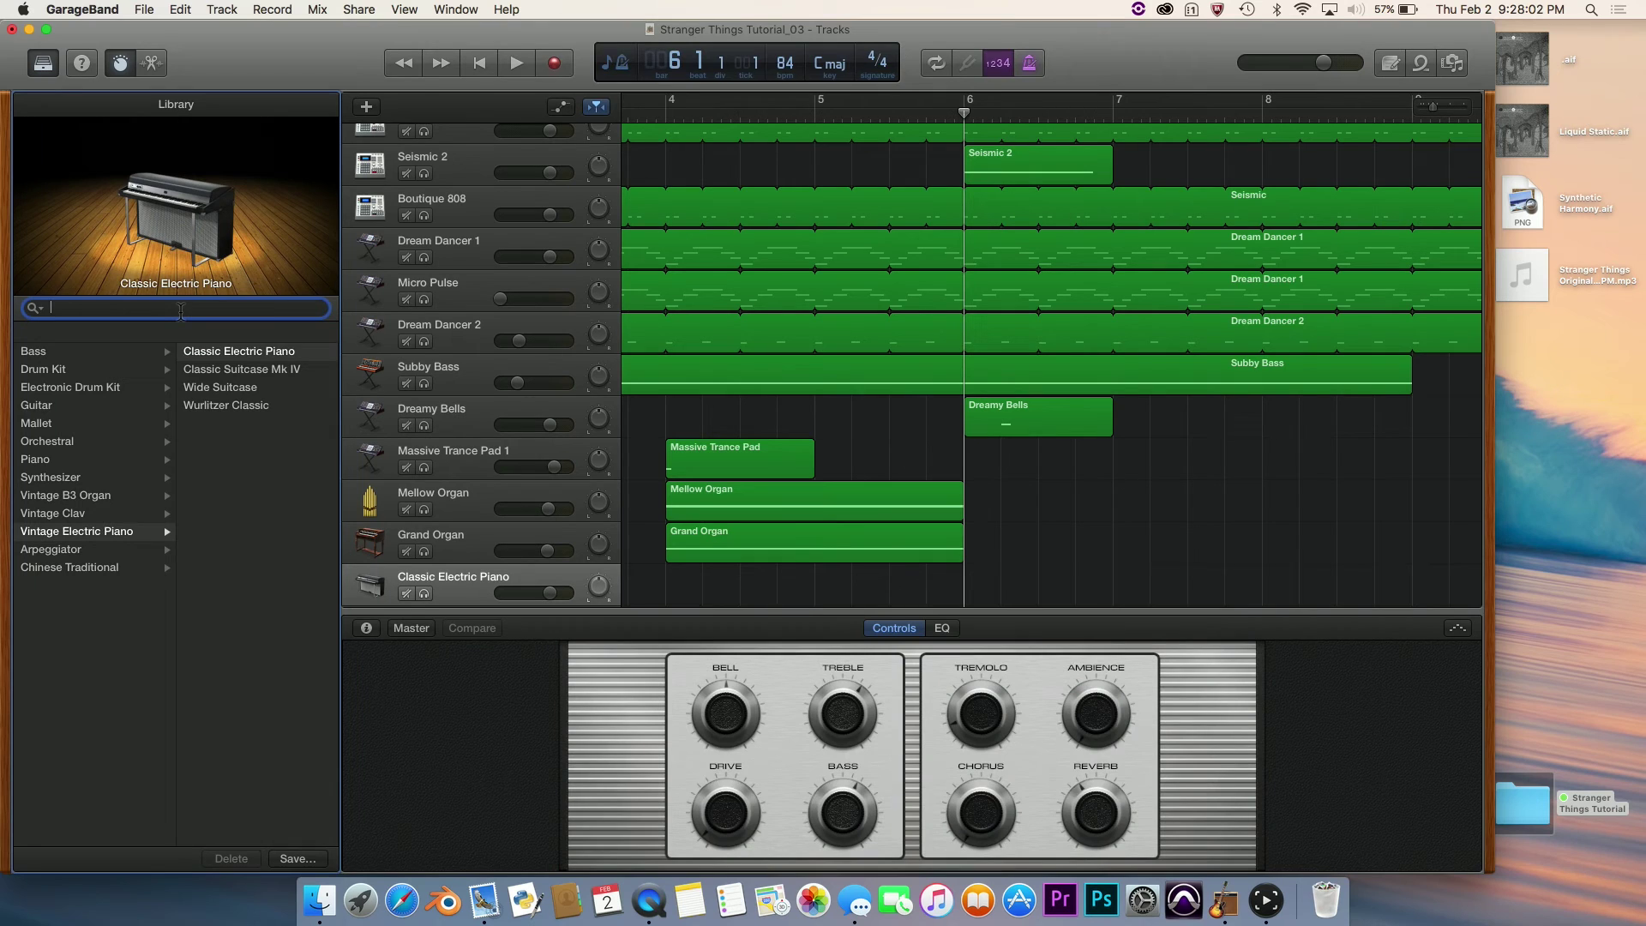
type("Massi")
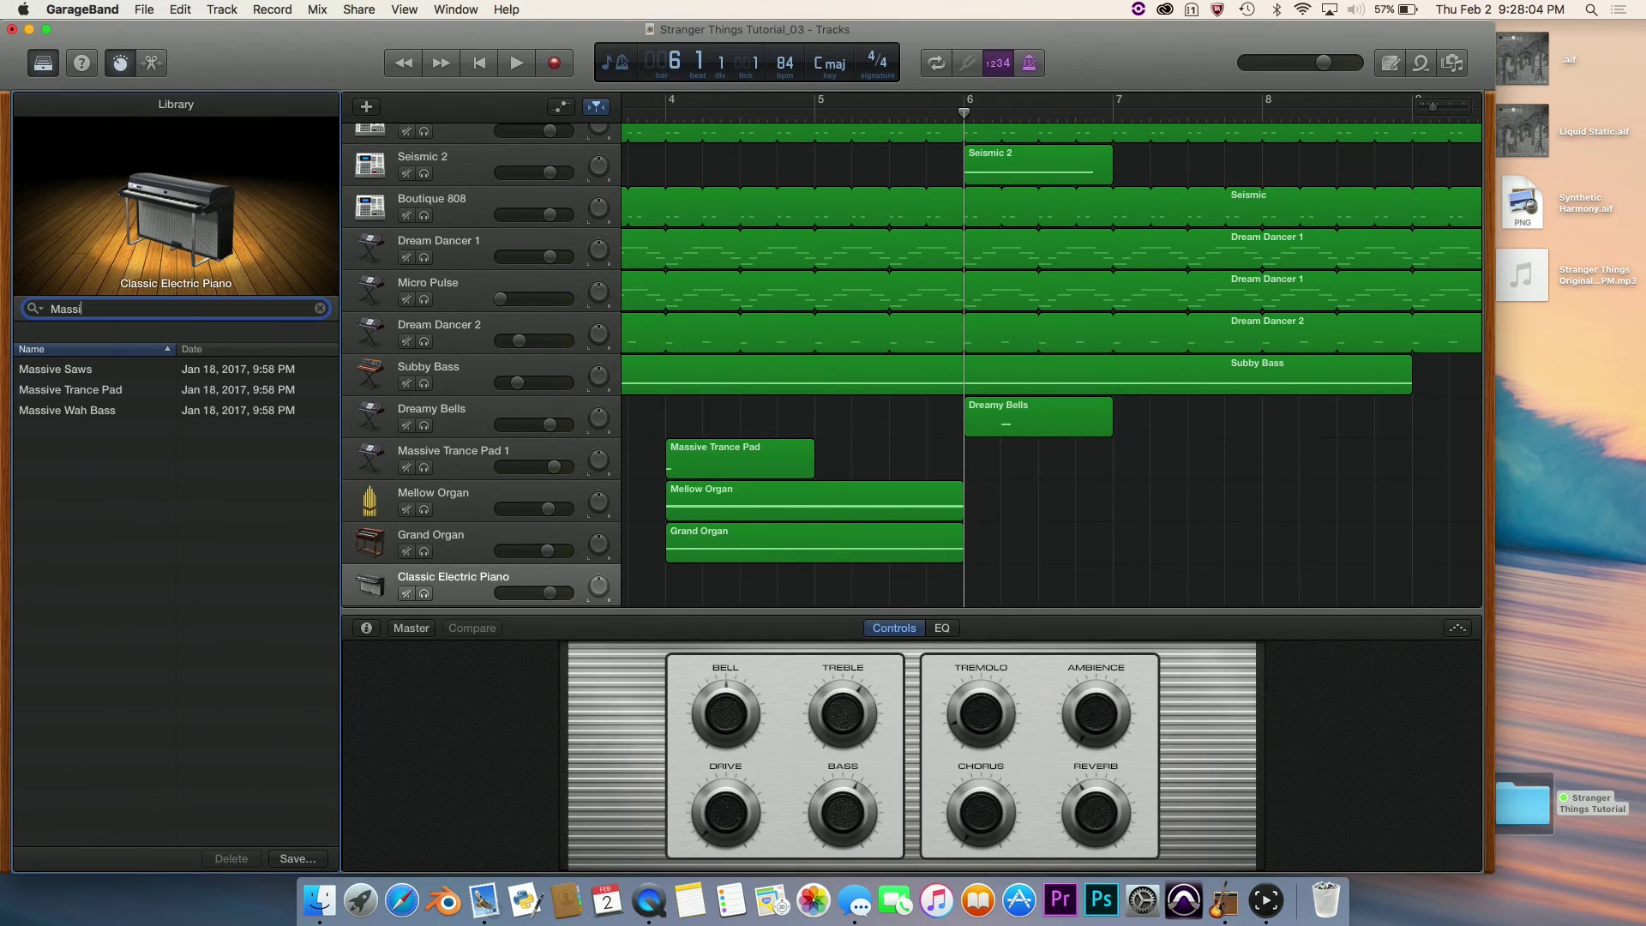
type("ve tan")
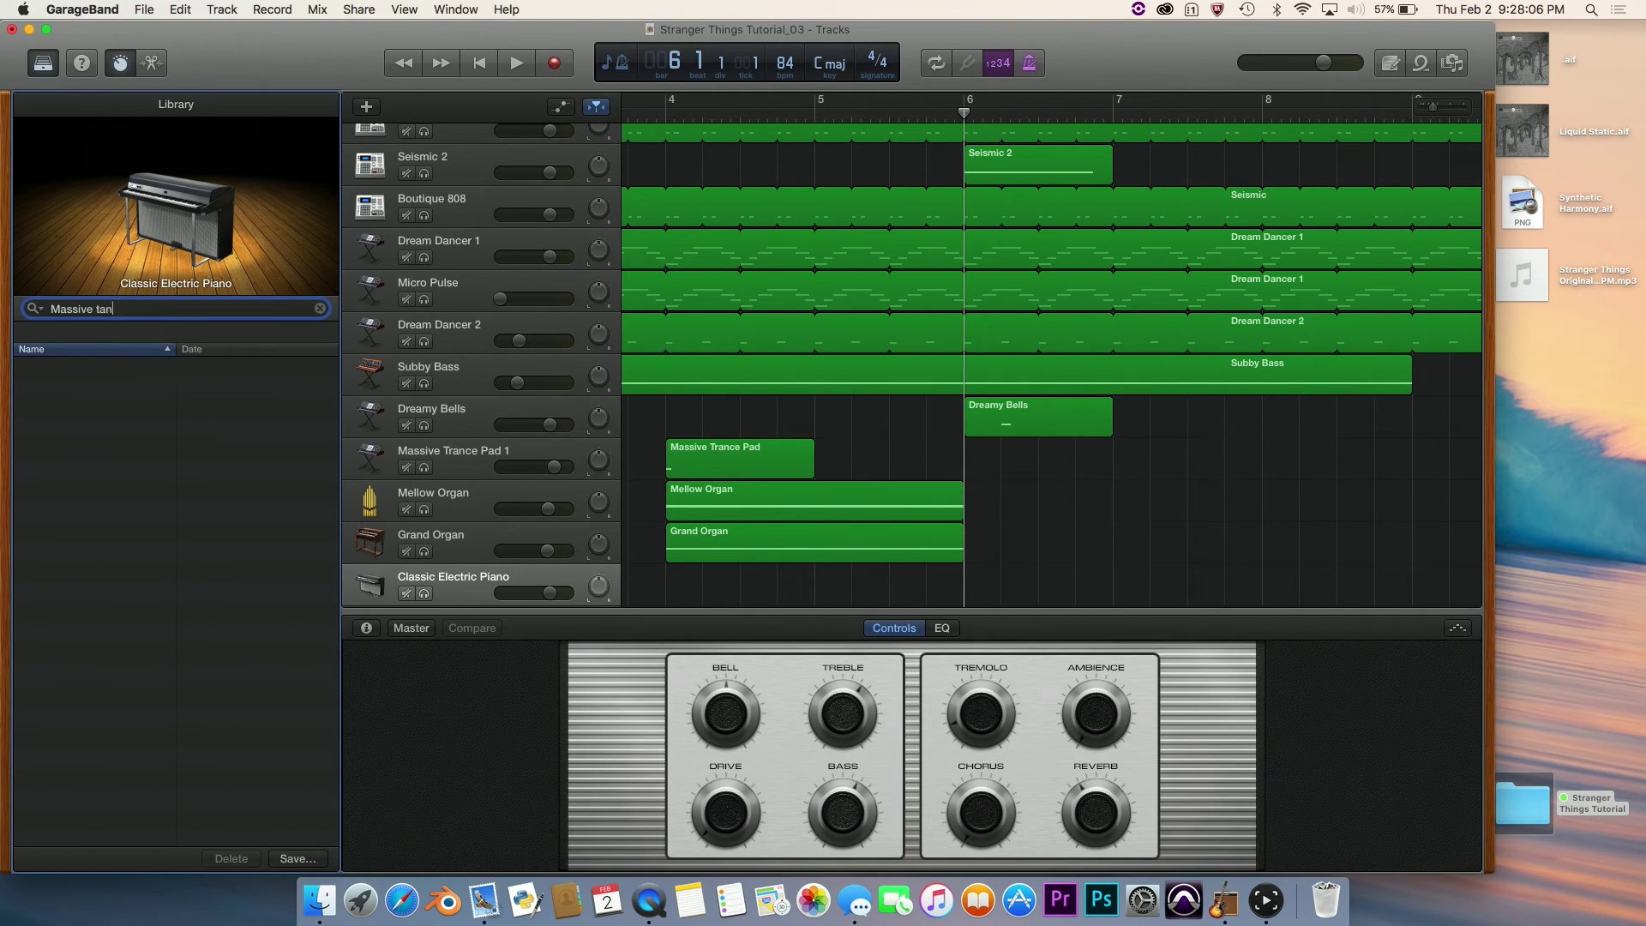
key("BackSpace")
key("BackSpace")
type("ra")
left_click(129, 369)
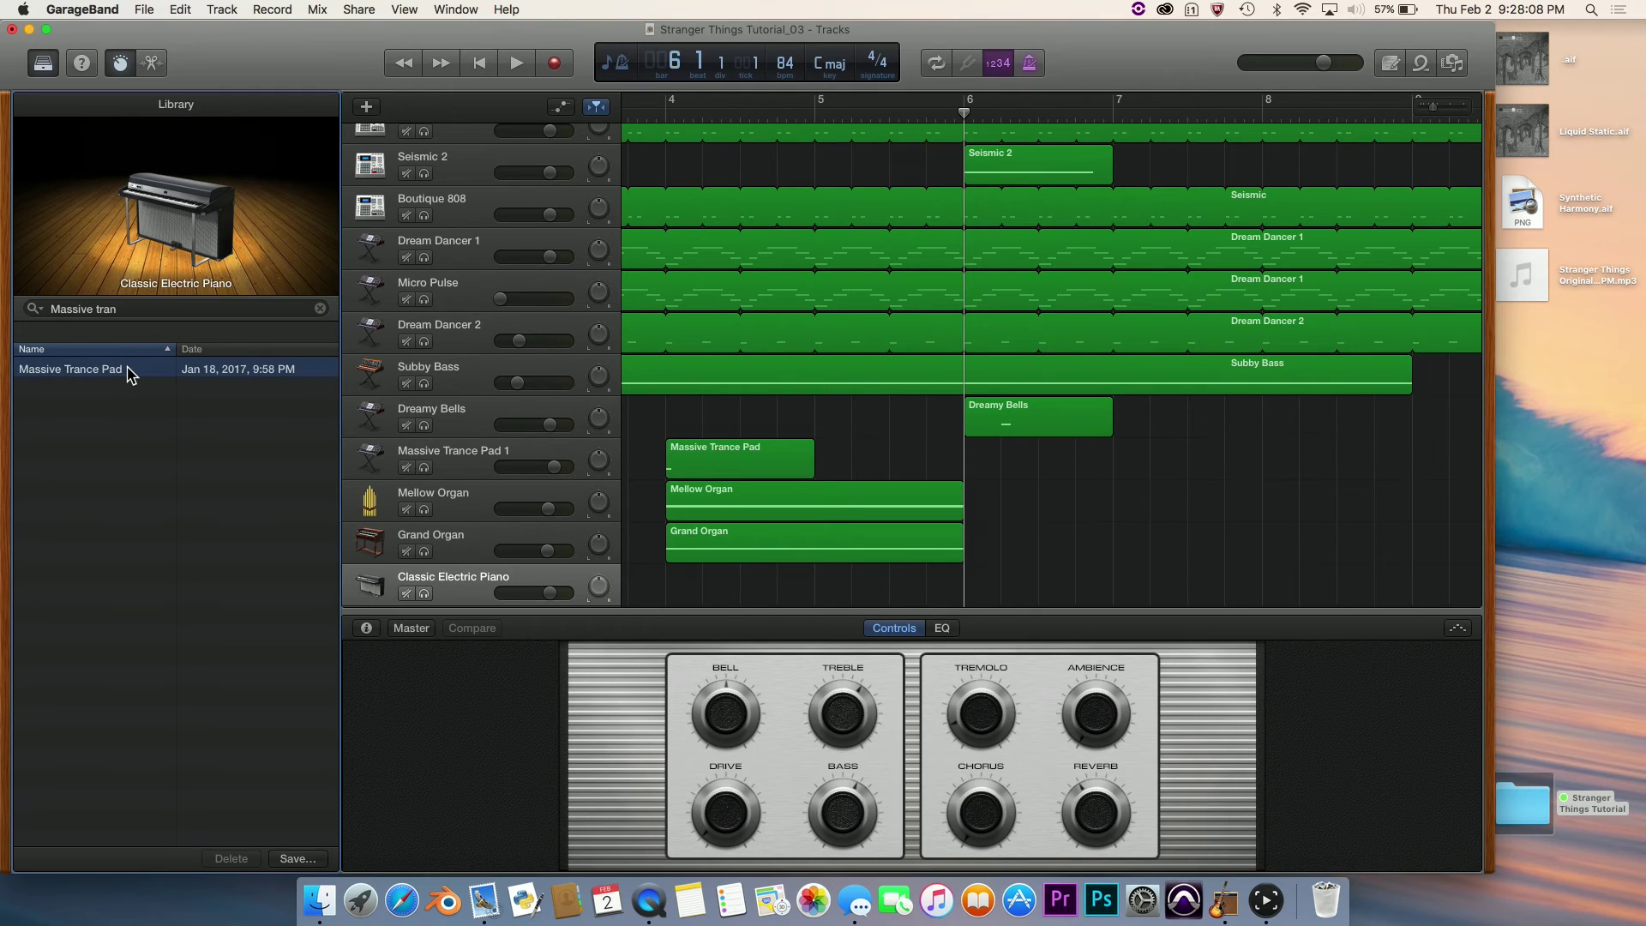
Rename the new pad track below Grand Organ as Massive Trance Pad 2.
double_click(510, 576)
left_click(510, 576)
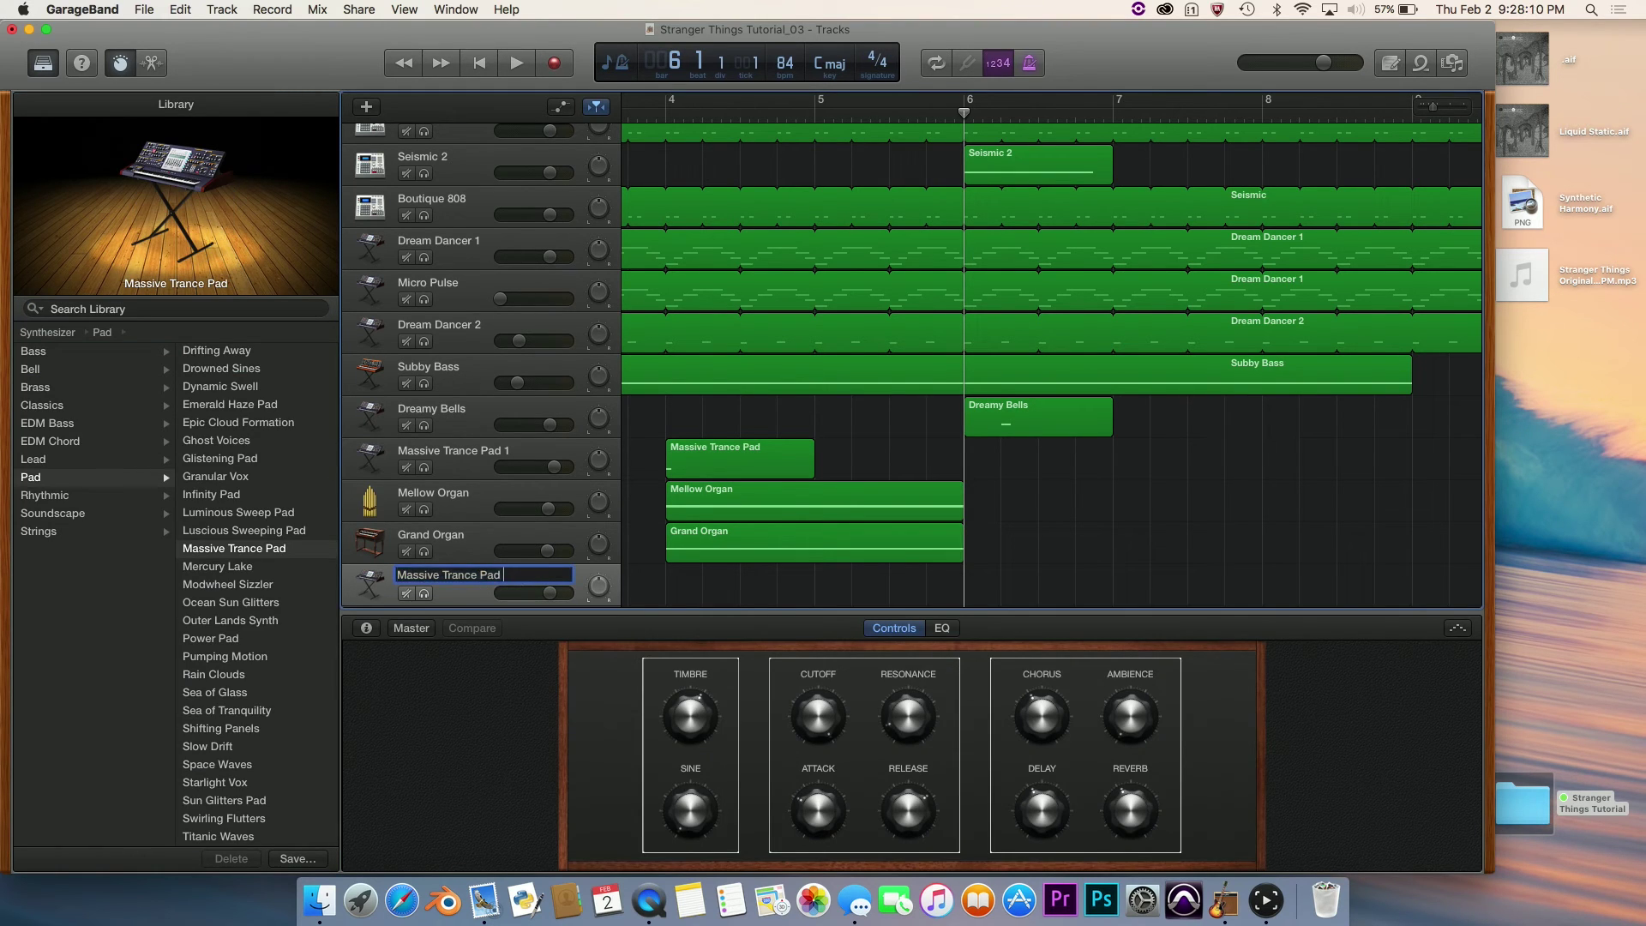
type("2")
key("Return")
scroll(1026, 573, "down", 2)
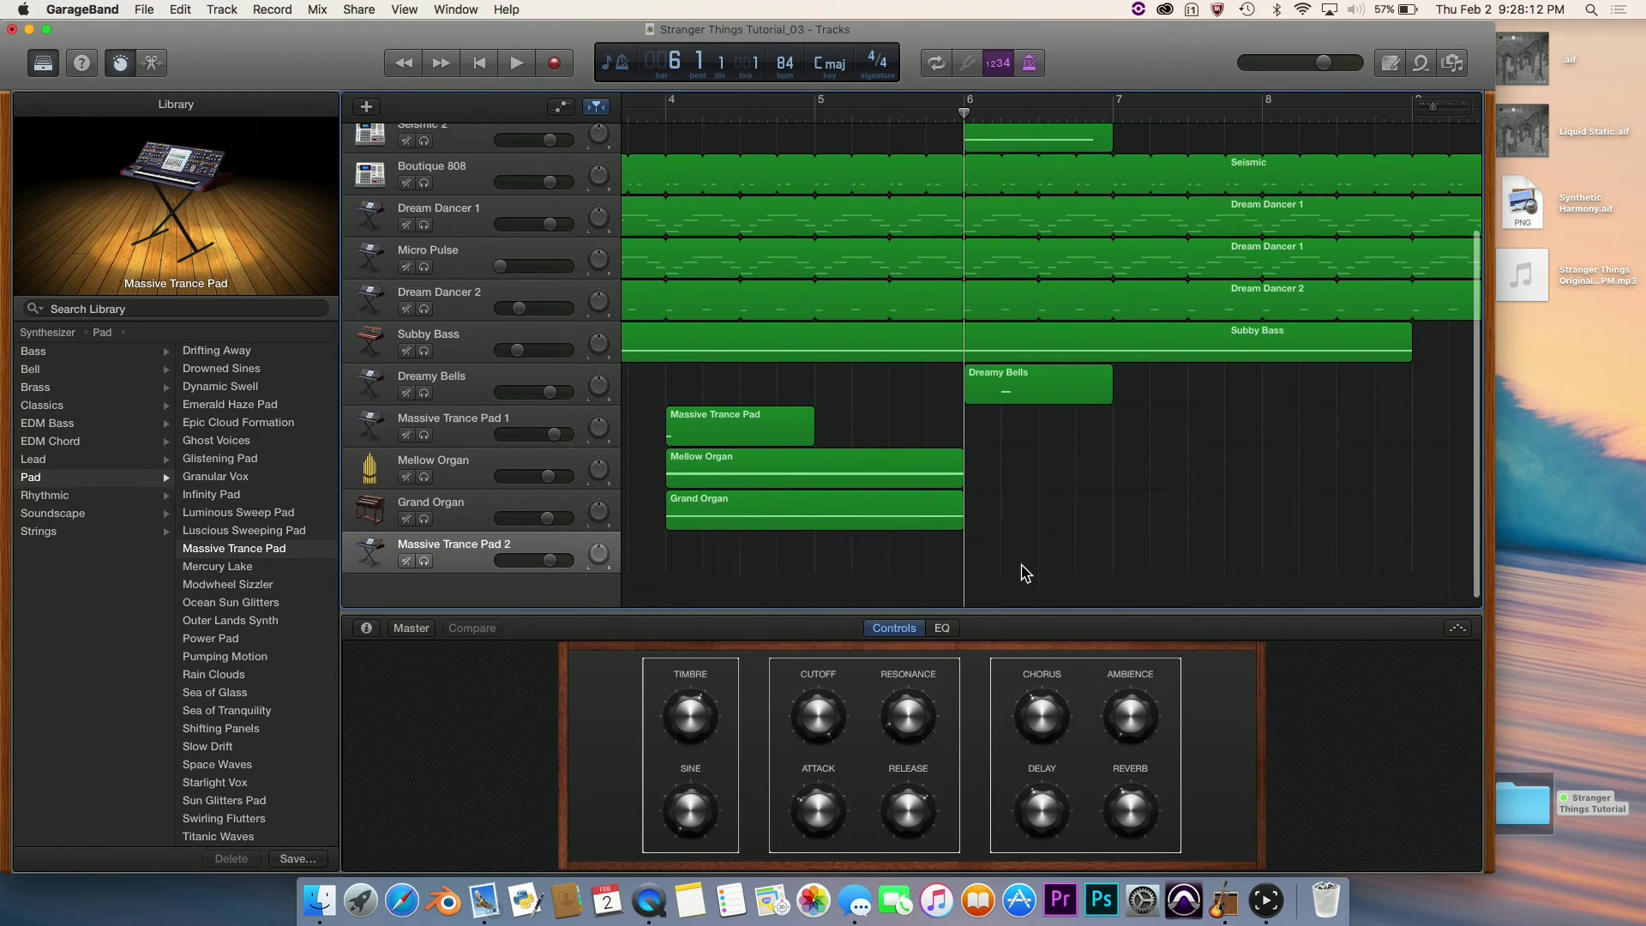
On Massive Trance Pad 2, set Timbre and Release to maximum, Attack to minimum and Cutoff to about one o'clock.
key("super+Right")
scroll(1026, 573, "right", 5)
scroll(1026, 574, "left", 8)
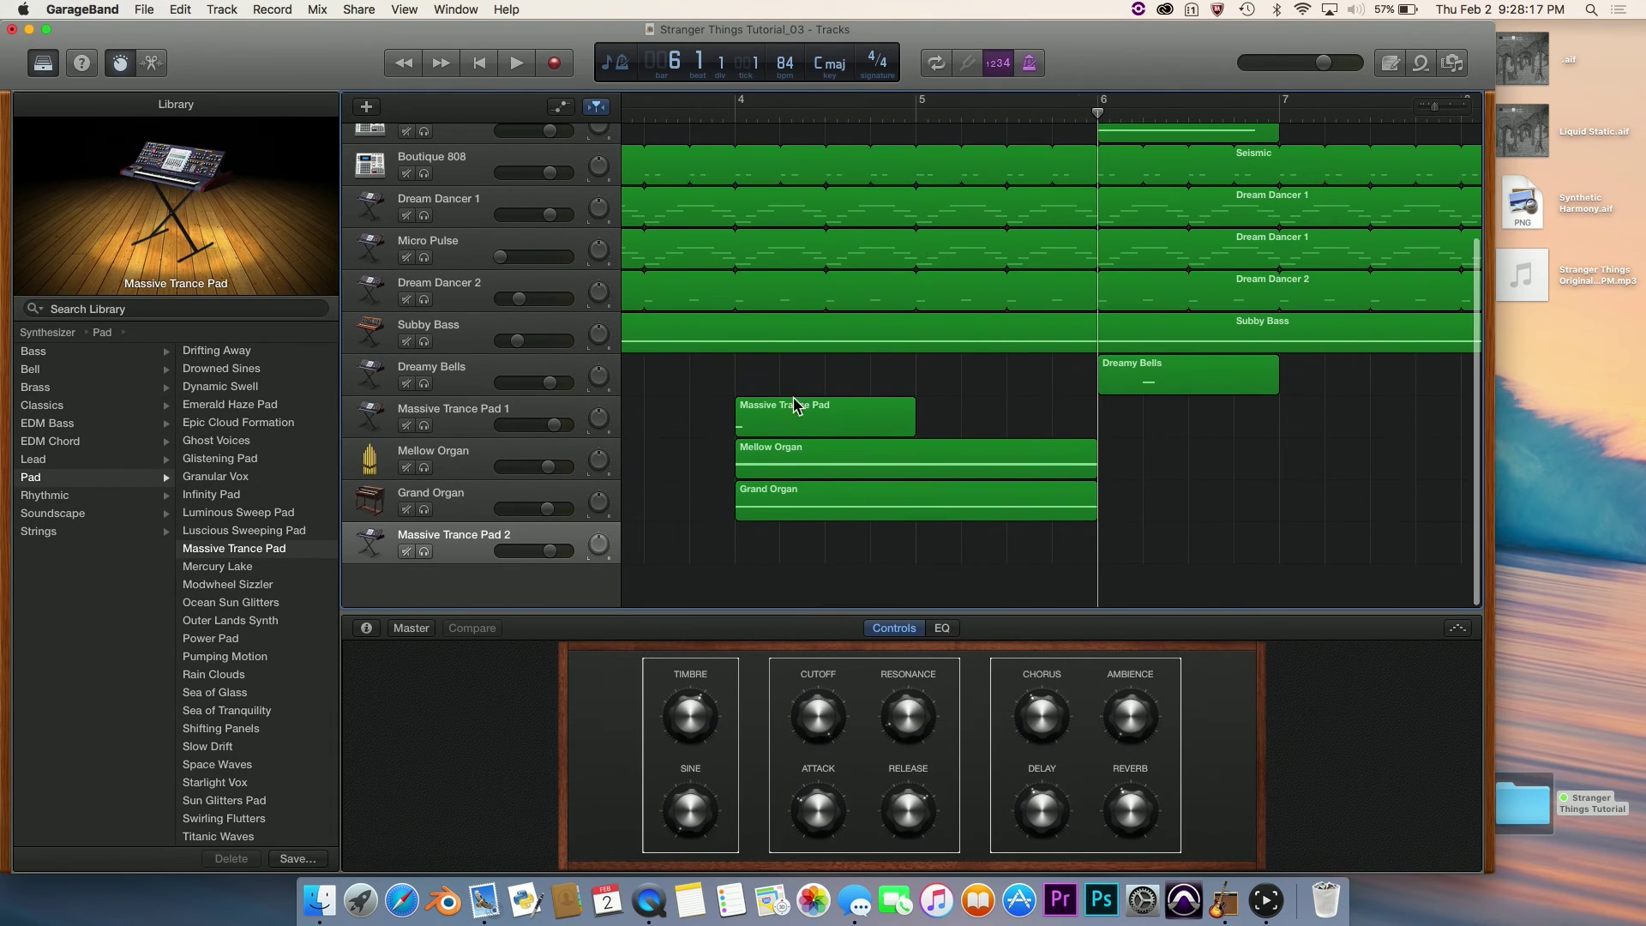
scroll(810, 420, "right", 8)
key("super+Left")
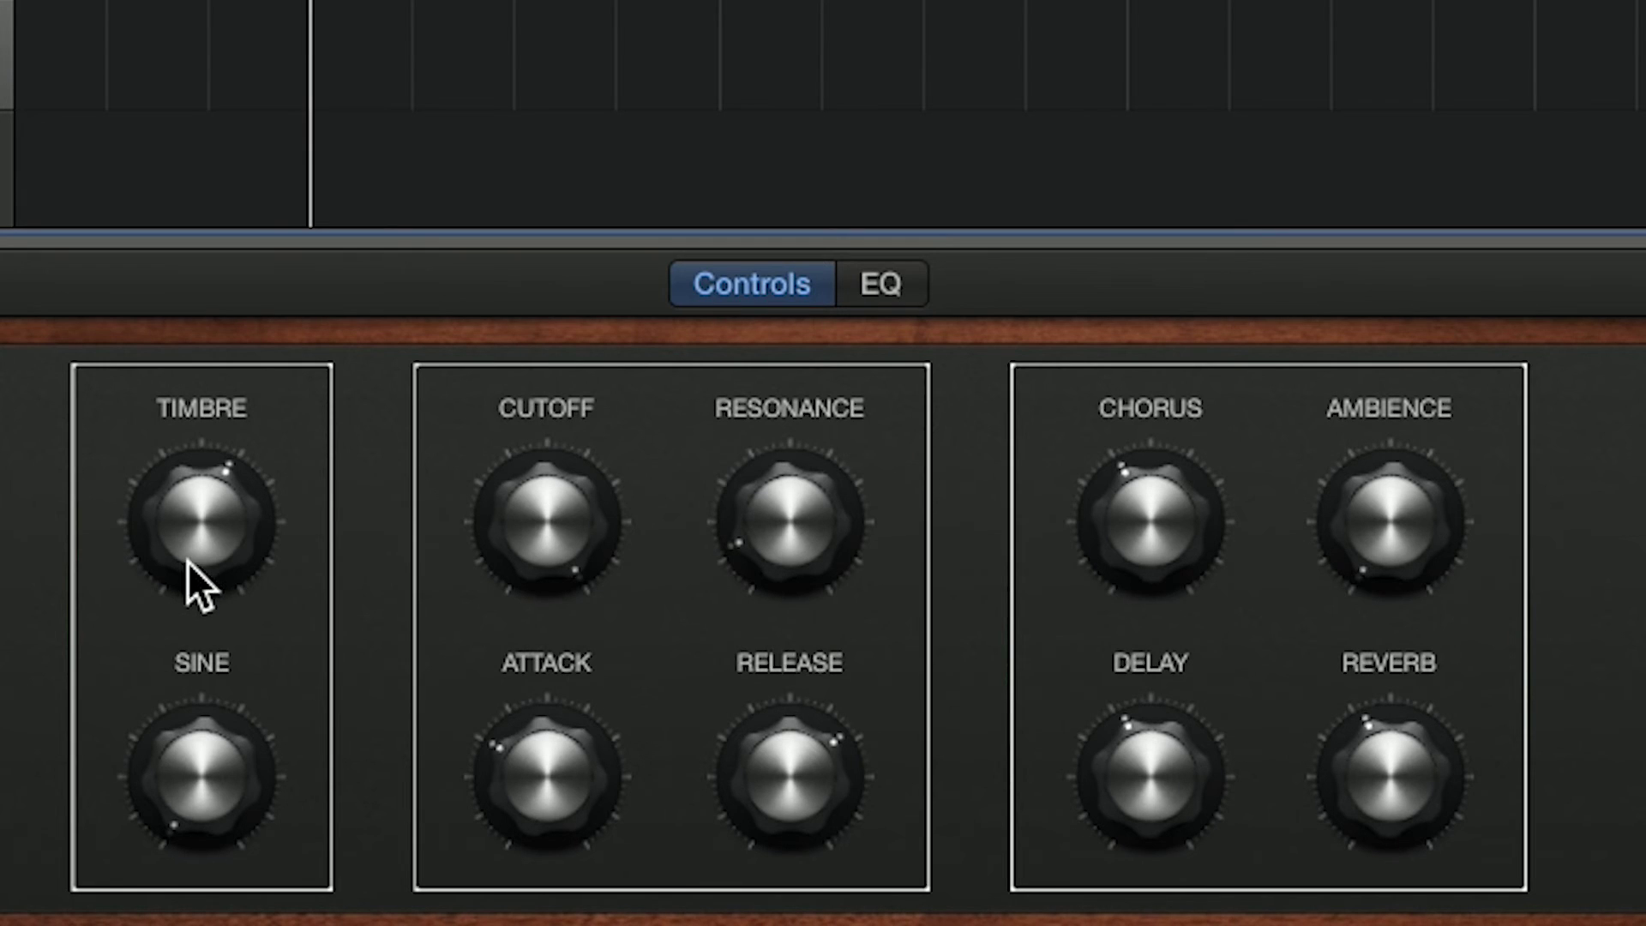
left_click_drag(188, 563, 215, 274)
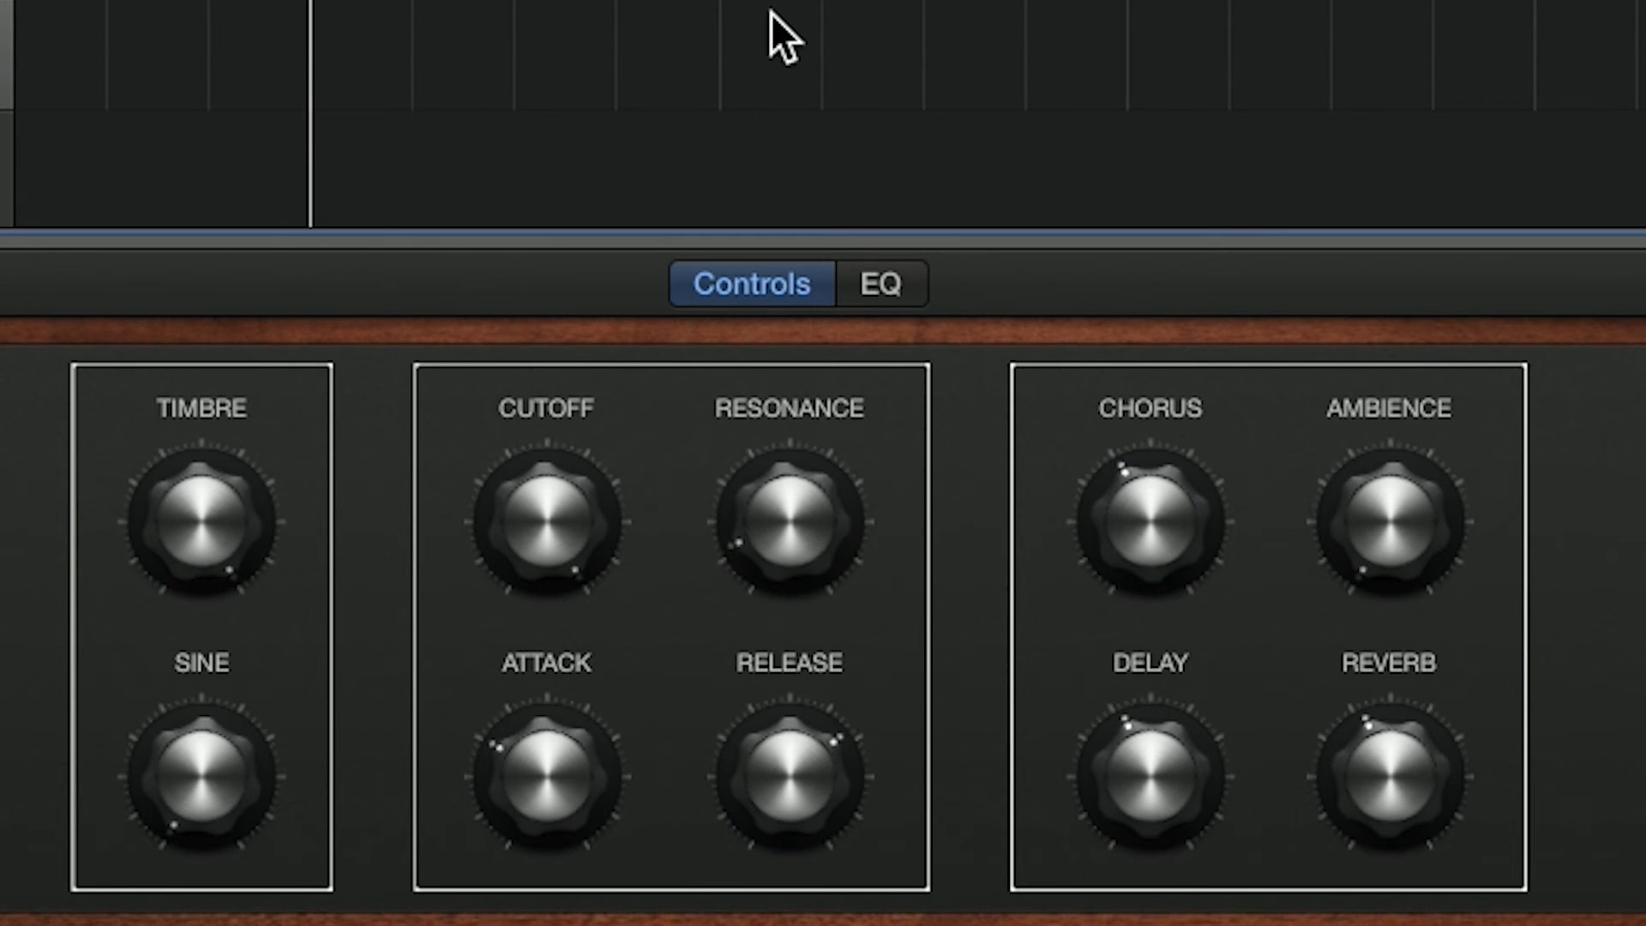
left_click_drag(535, 475, 576, 699)
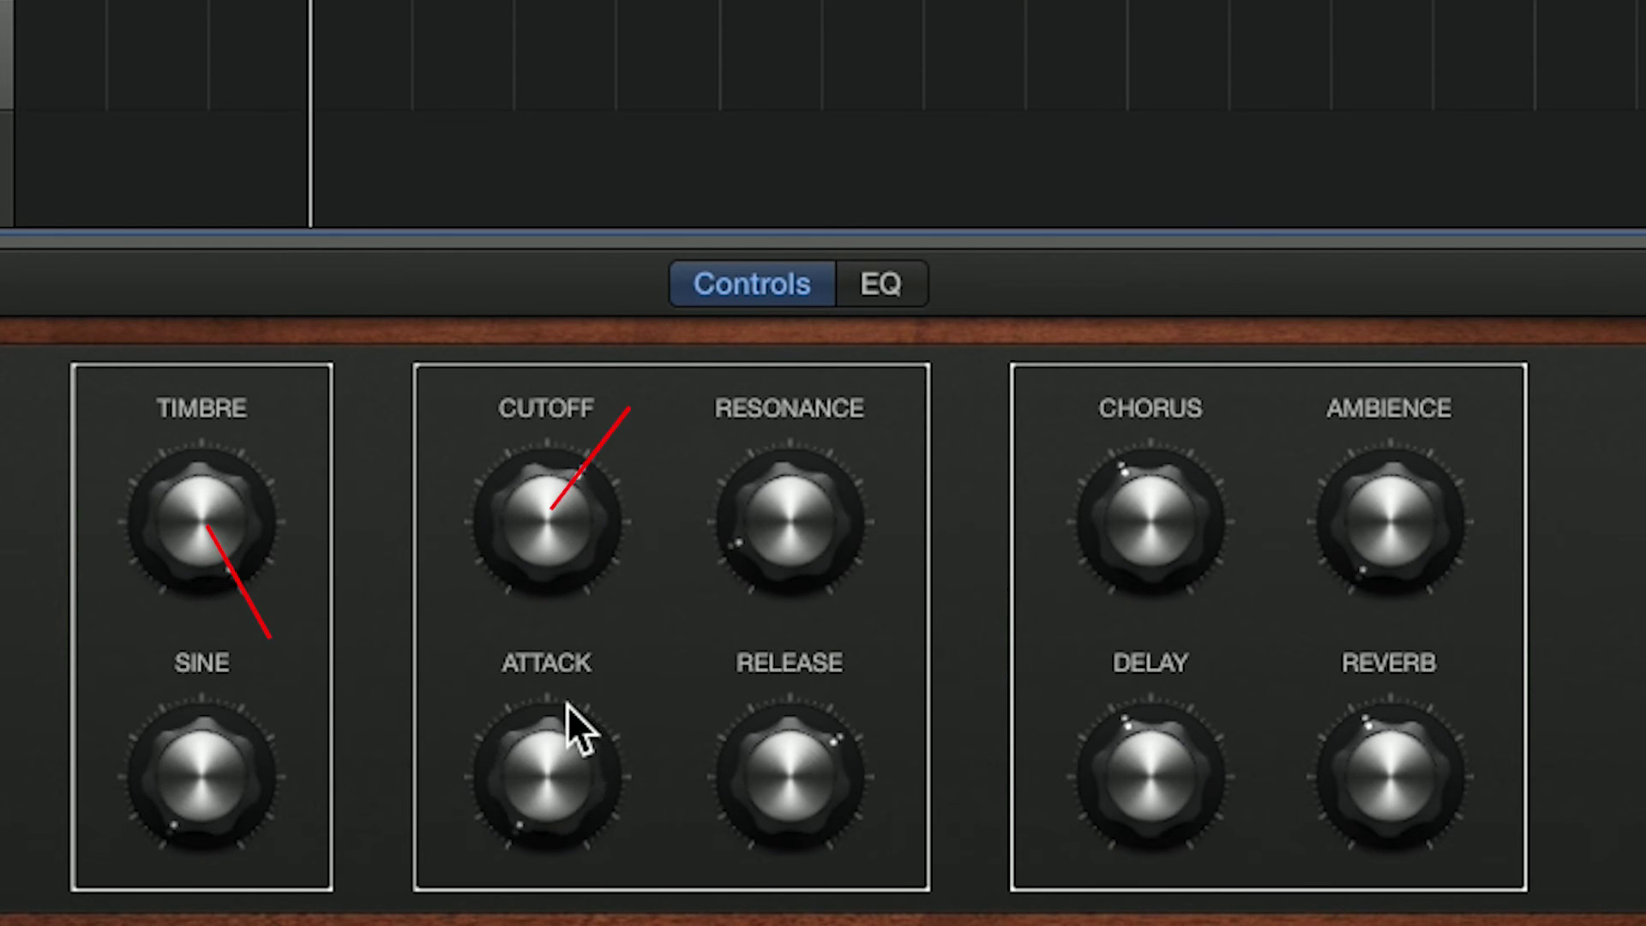
mouse_move(542, 751)
left_mouse_down()
mouse_move(530, 698)
mouse_move(523, 922)
left_mouse_up()
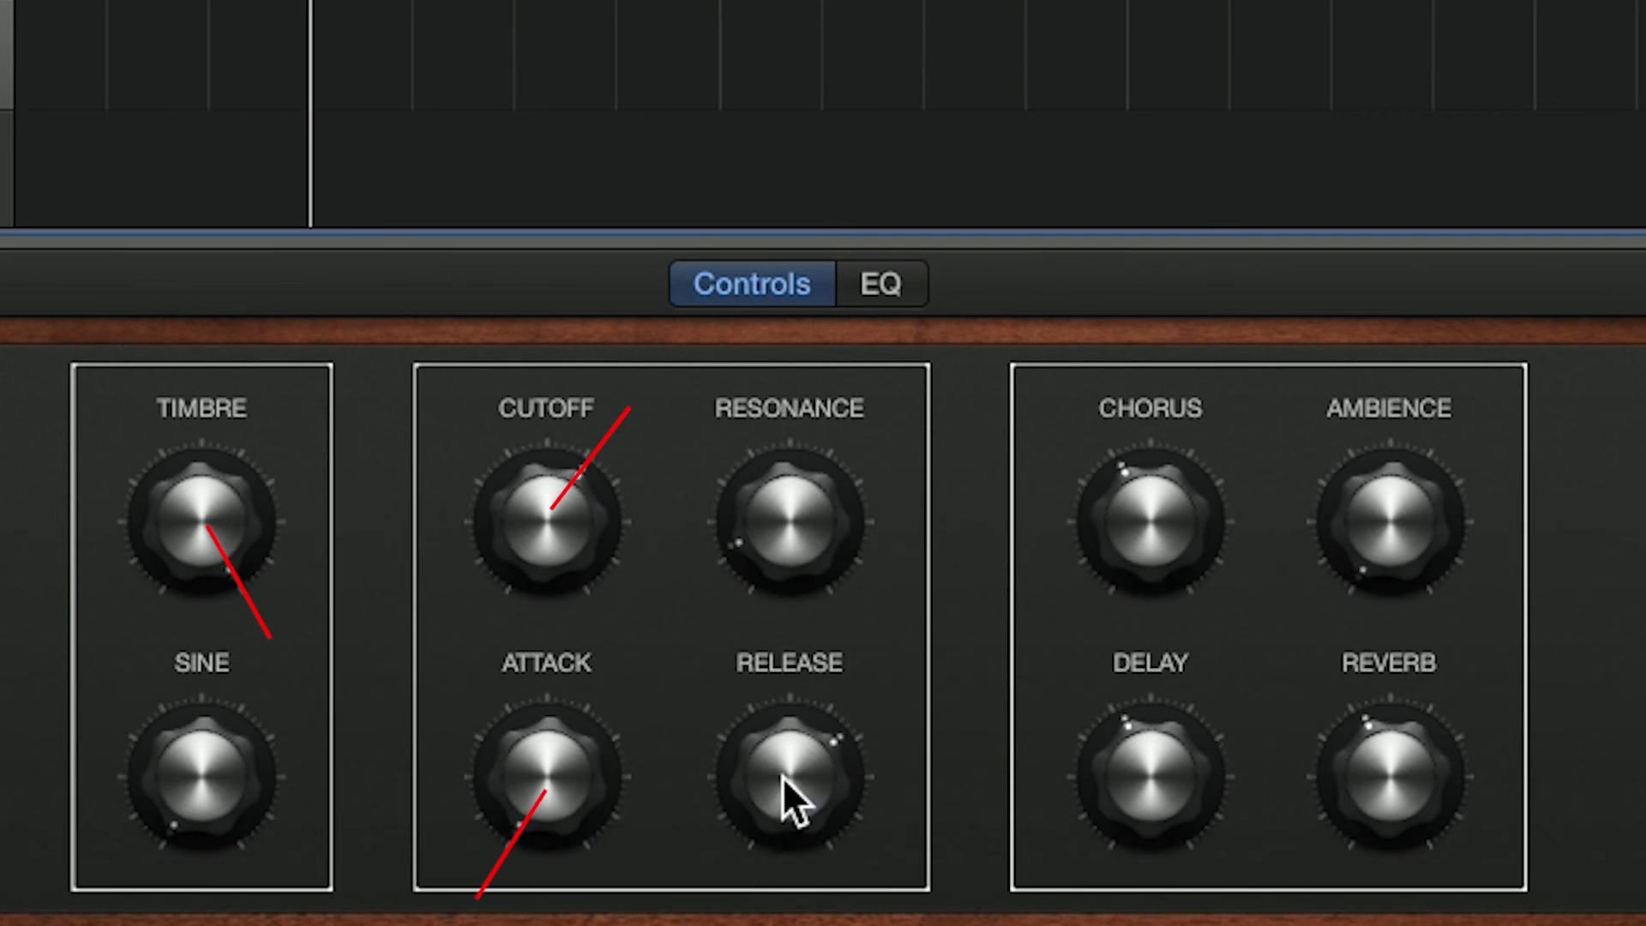
mouse_move(782, 806)
left_mouse_down()
mouse_move(784, 706)
mouse_move(886, 231)
left_mouse_up()
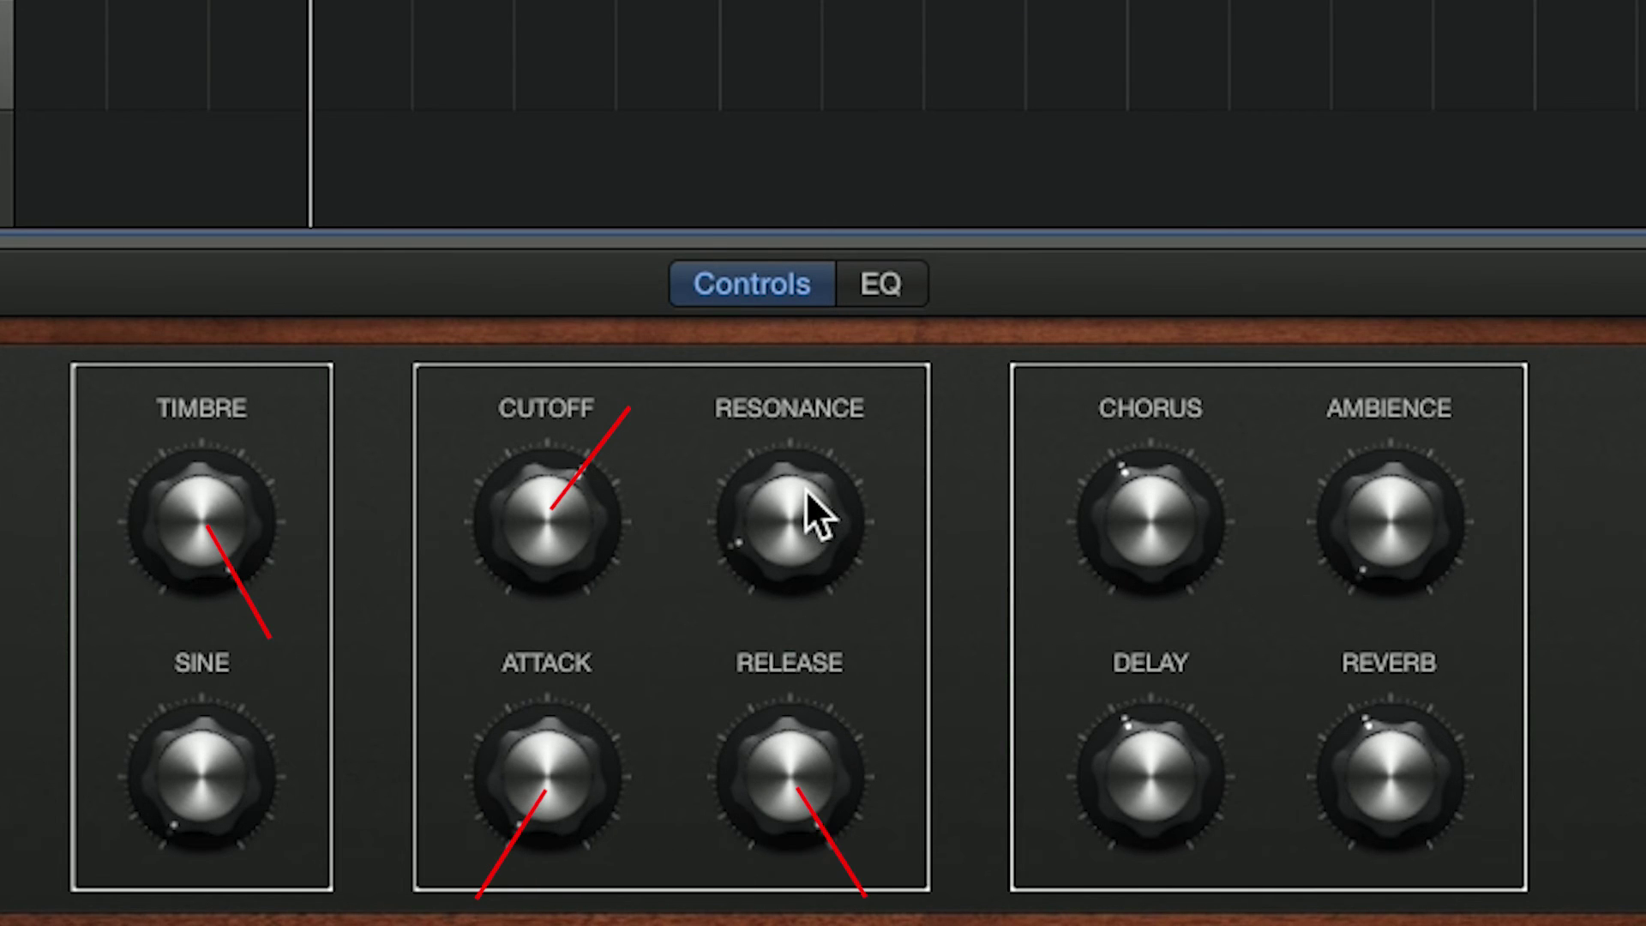
On Massive Trance Pad 2, set Resonance and Delay to minimum, set Chorus to about two o'clock and raise Reverb.
left_click_drag(806, 491, 847, 804)
left_click_drag(1160, 512, 1181, 806)
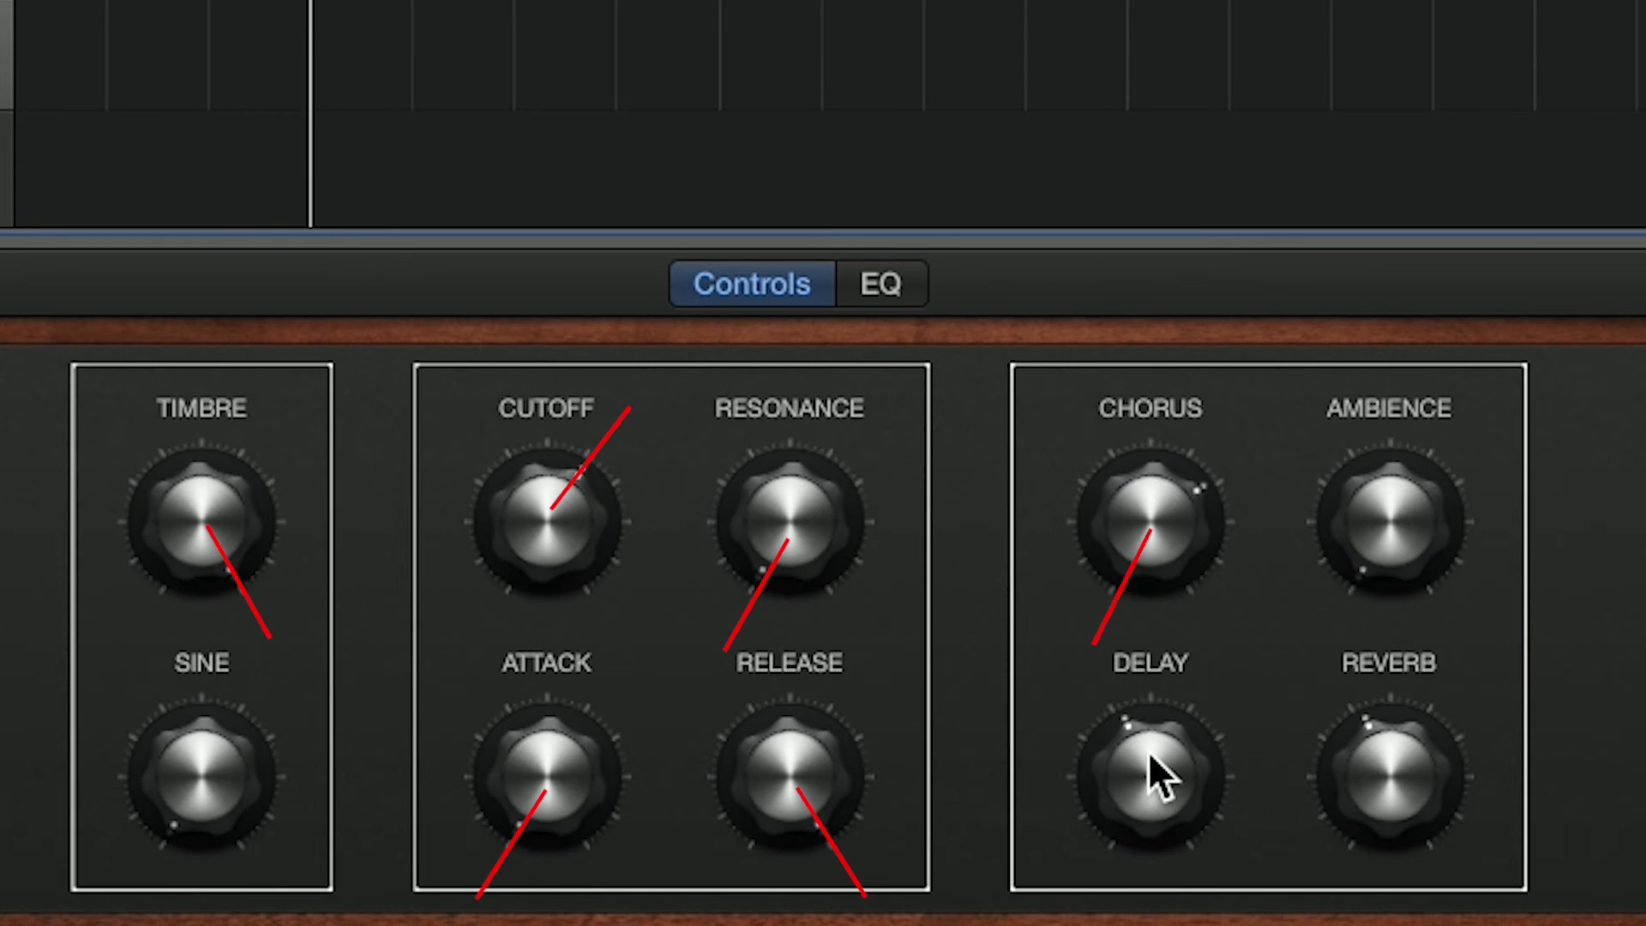
left_click_drag(1149, 751, 1164, 923)
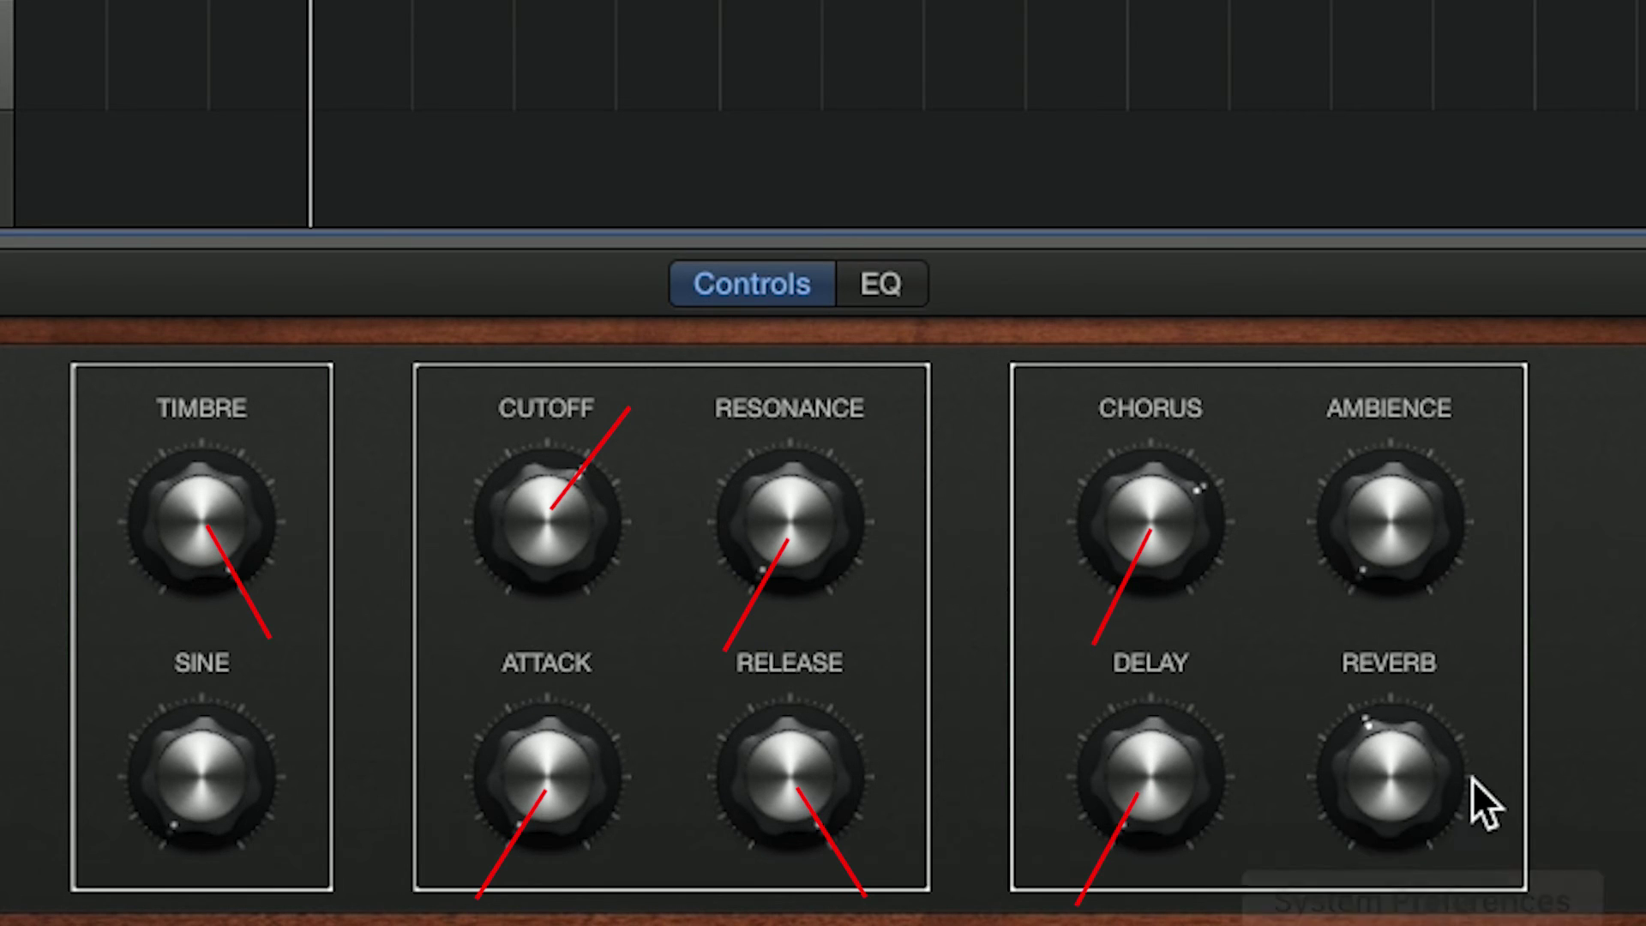
left_click_drag(1397, 811, 1426, 641)
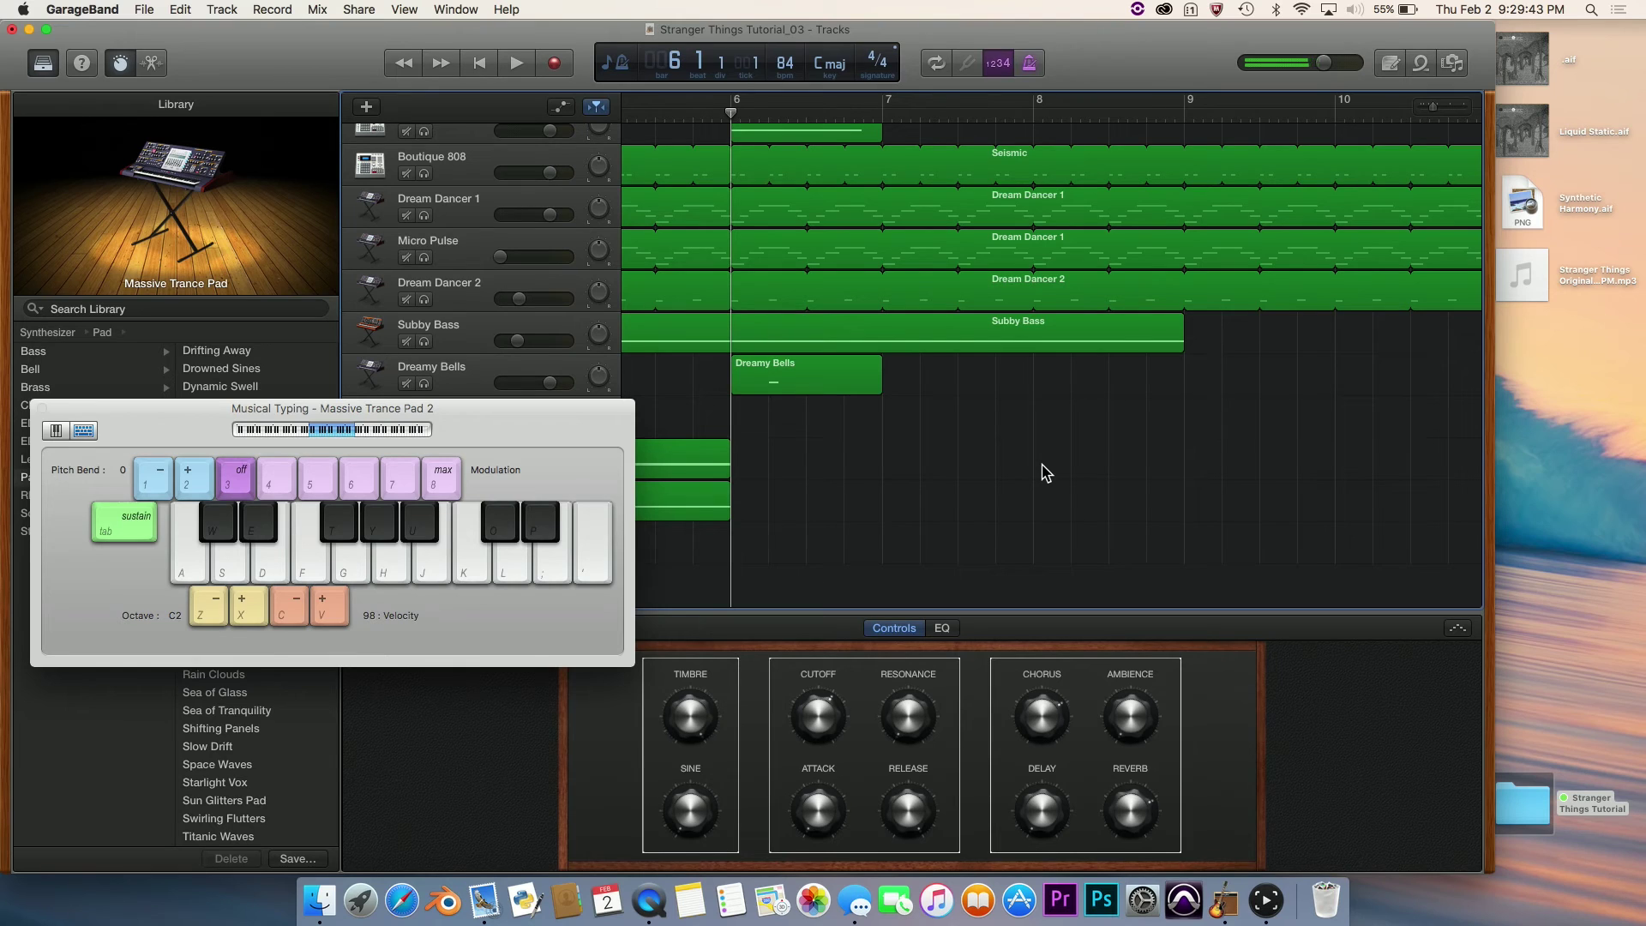
Rehearse the Massive Trance Pad 2 notes with Musical Typing: C at bar 6, D at beat 7.4 and E at bar 8.
key("s")
key("d")
scroll(1020, 314, "left", 2)
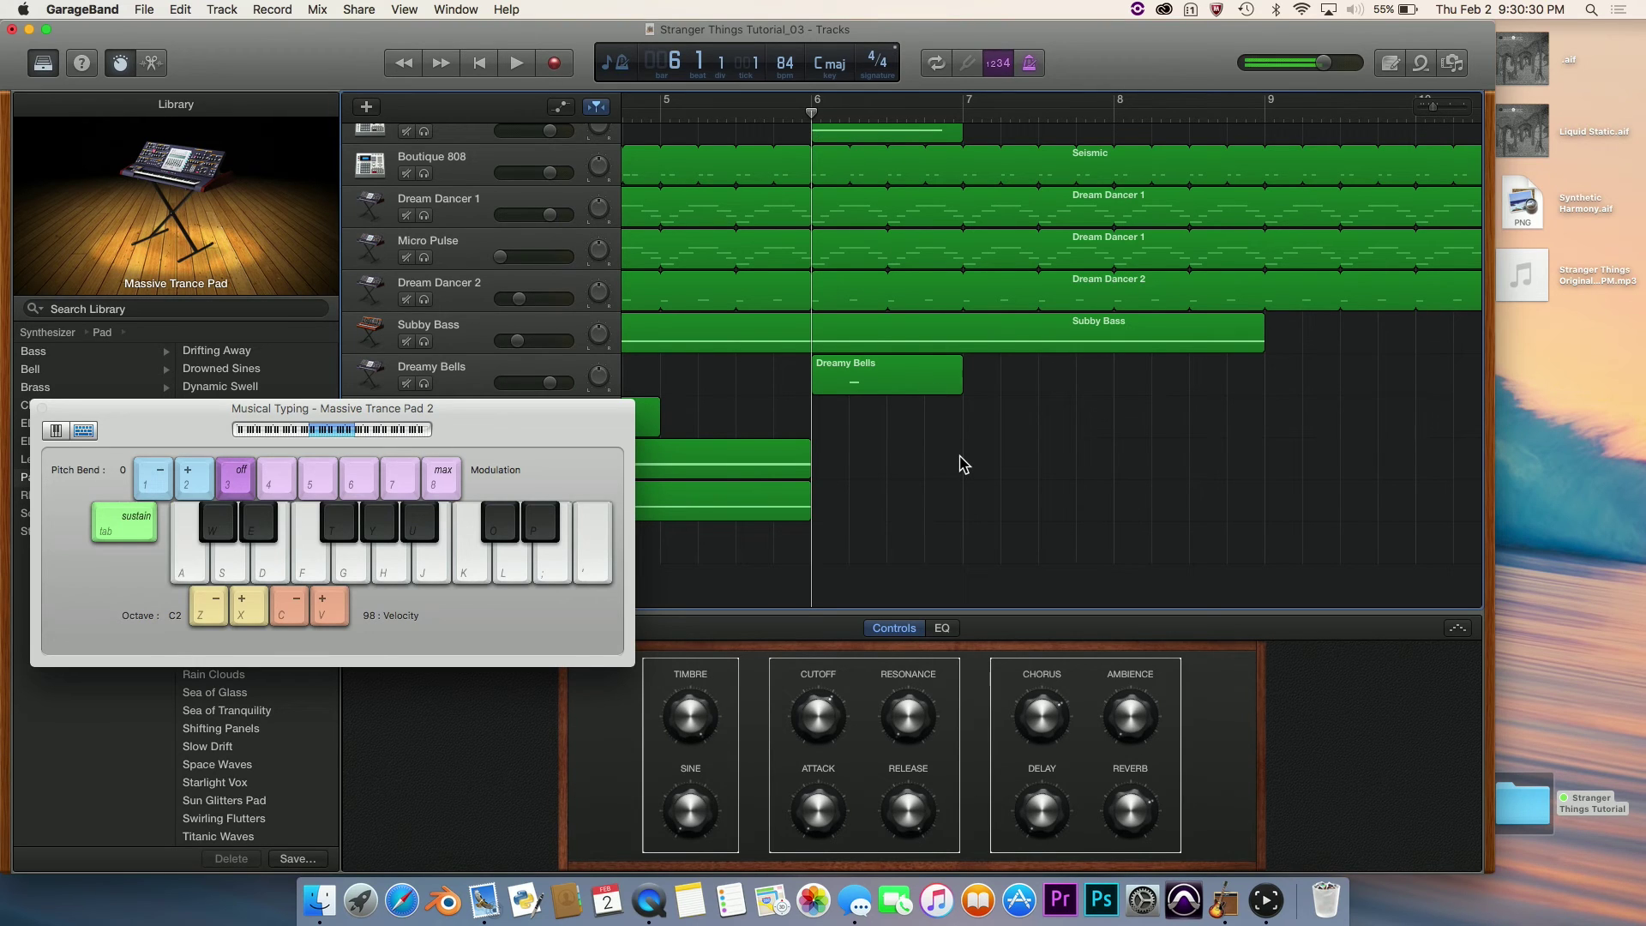
left_click(1076, 109)
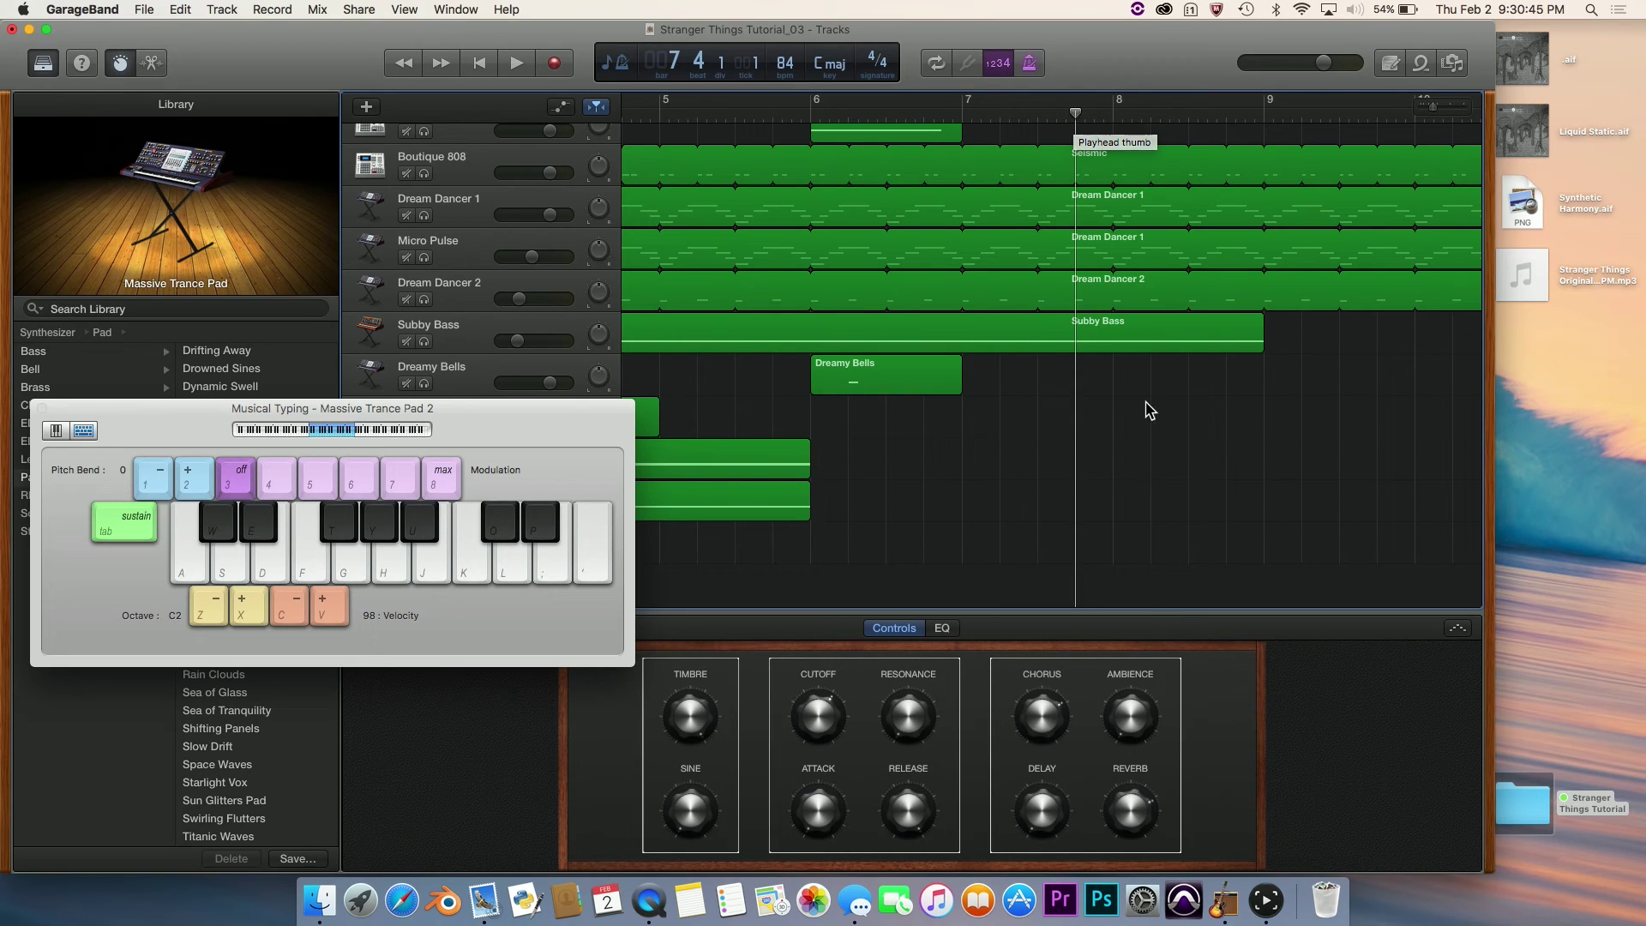
key("w")
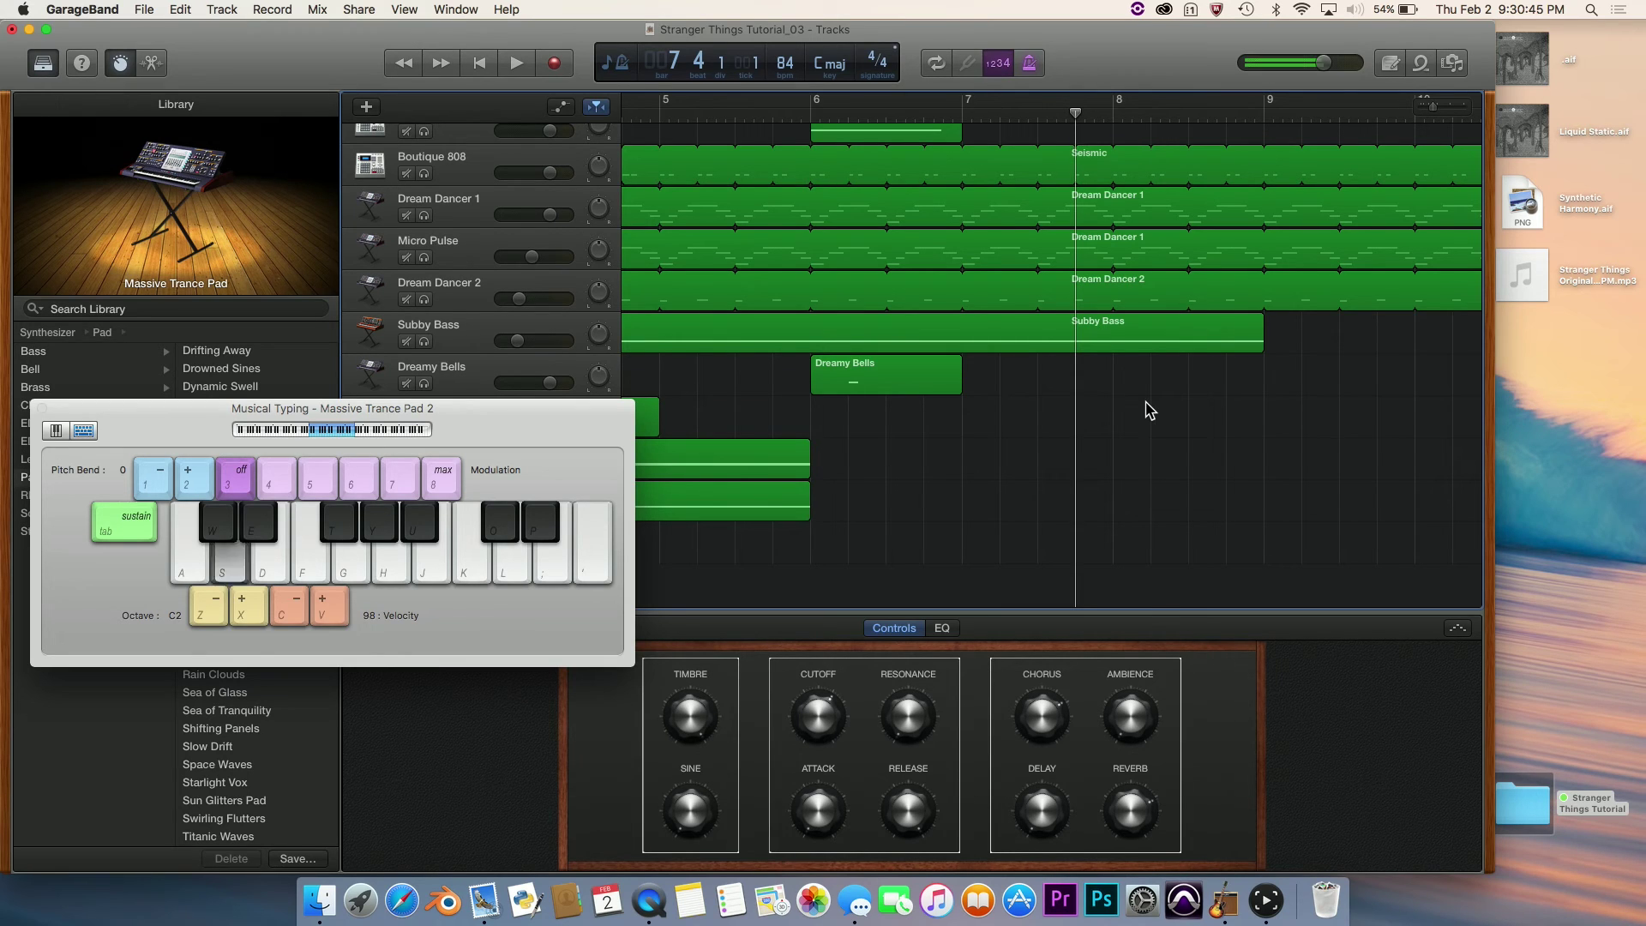
left_click(1116, 114)
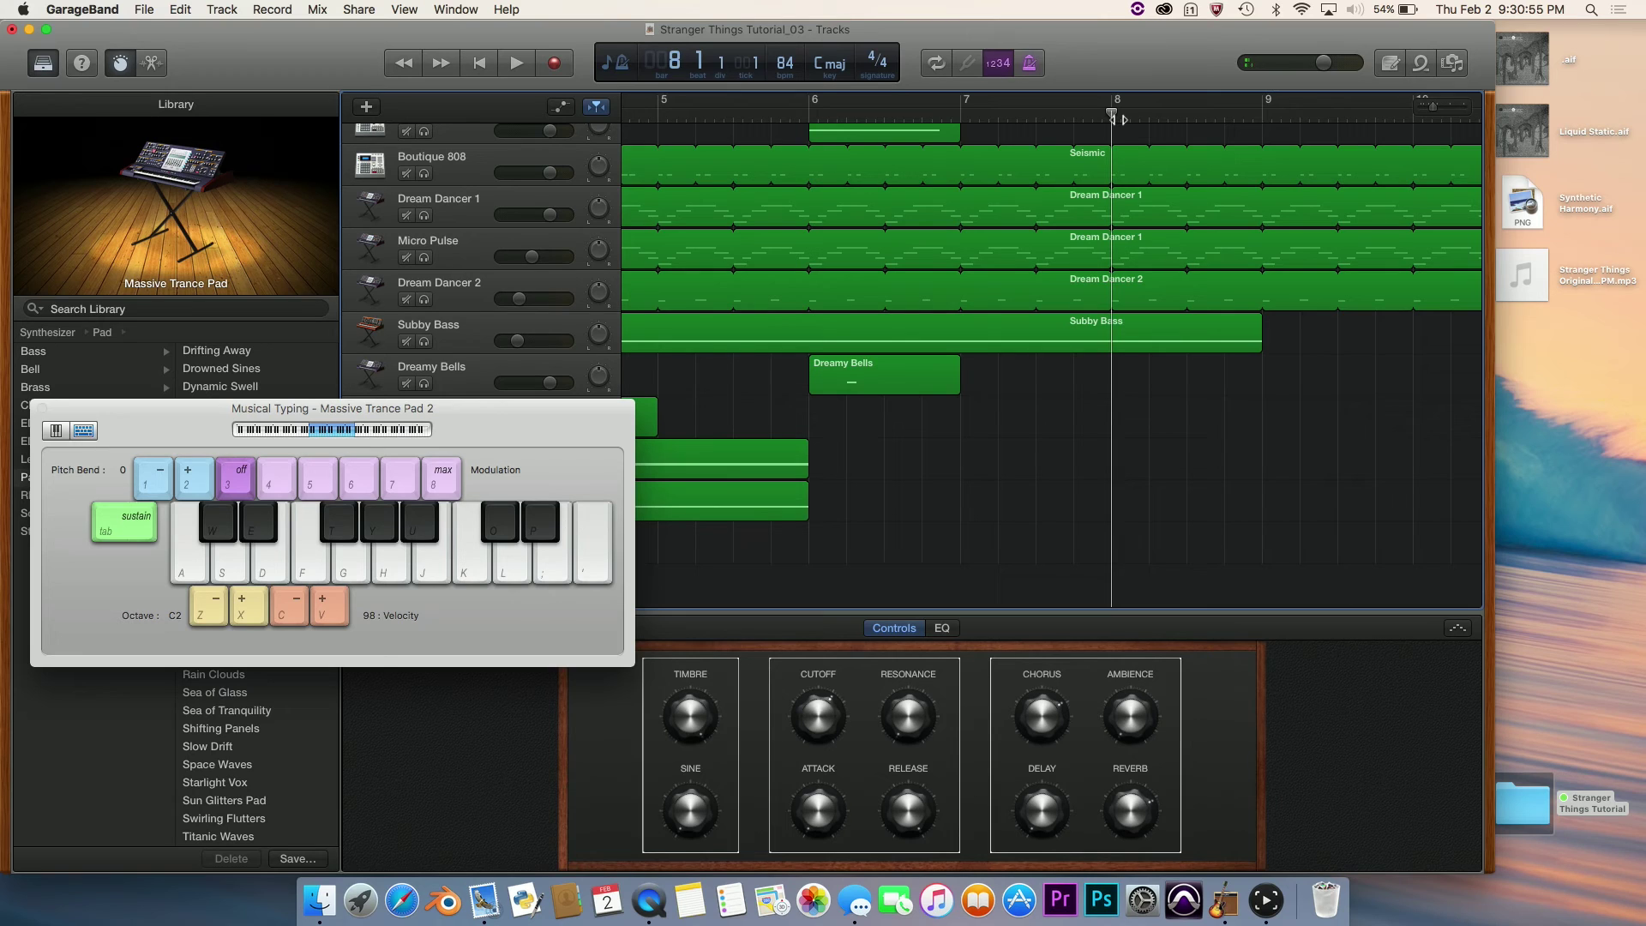
key("d")
left_click(811, 112)
key("a")
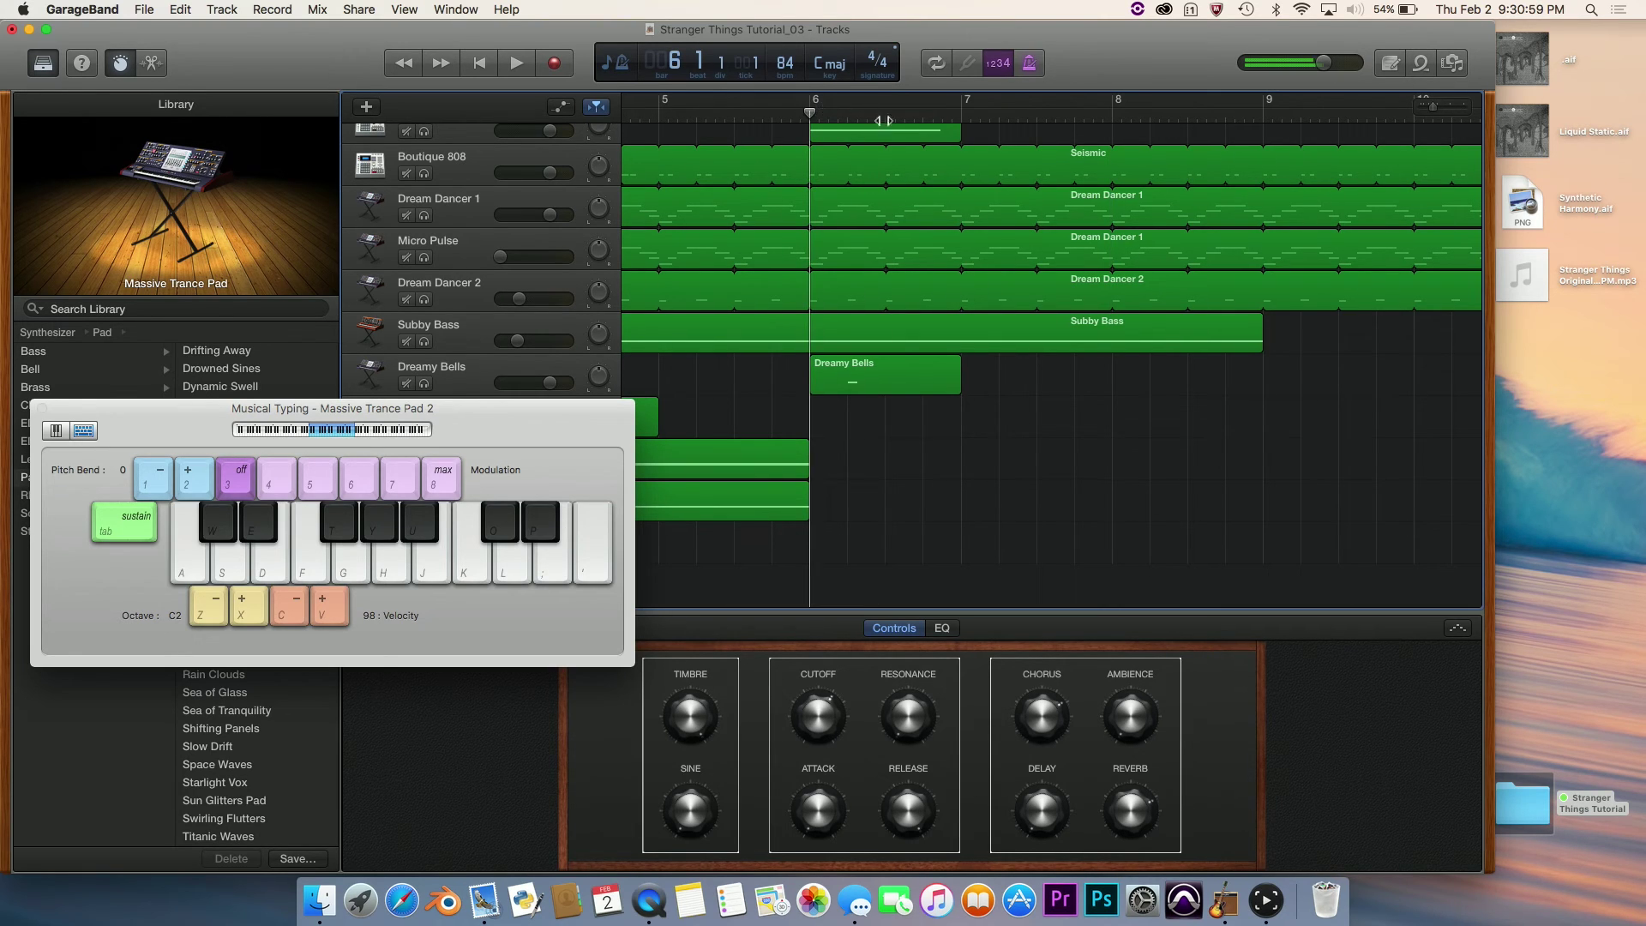
left_click_drag(896, 120, 1071, 118)
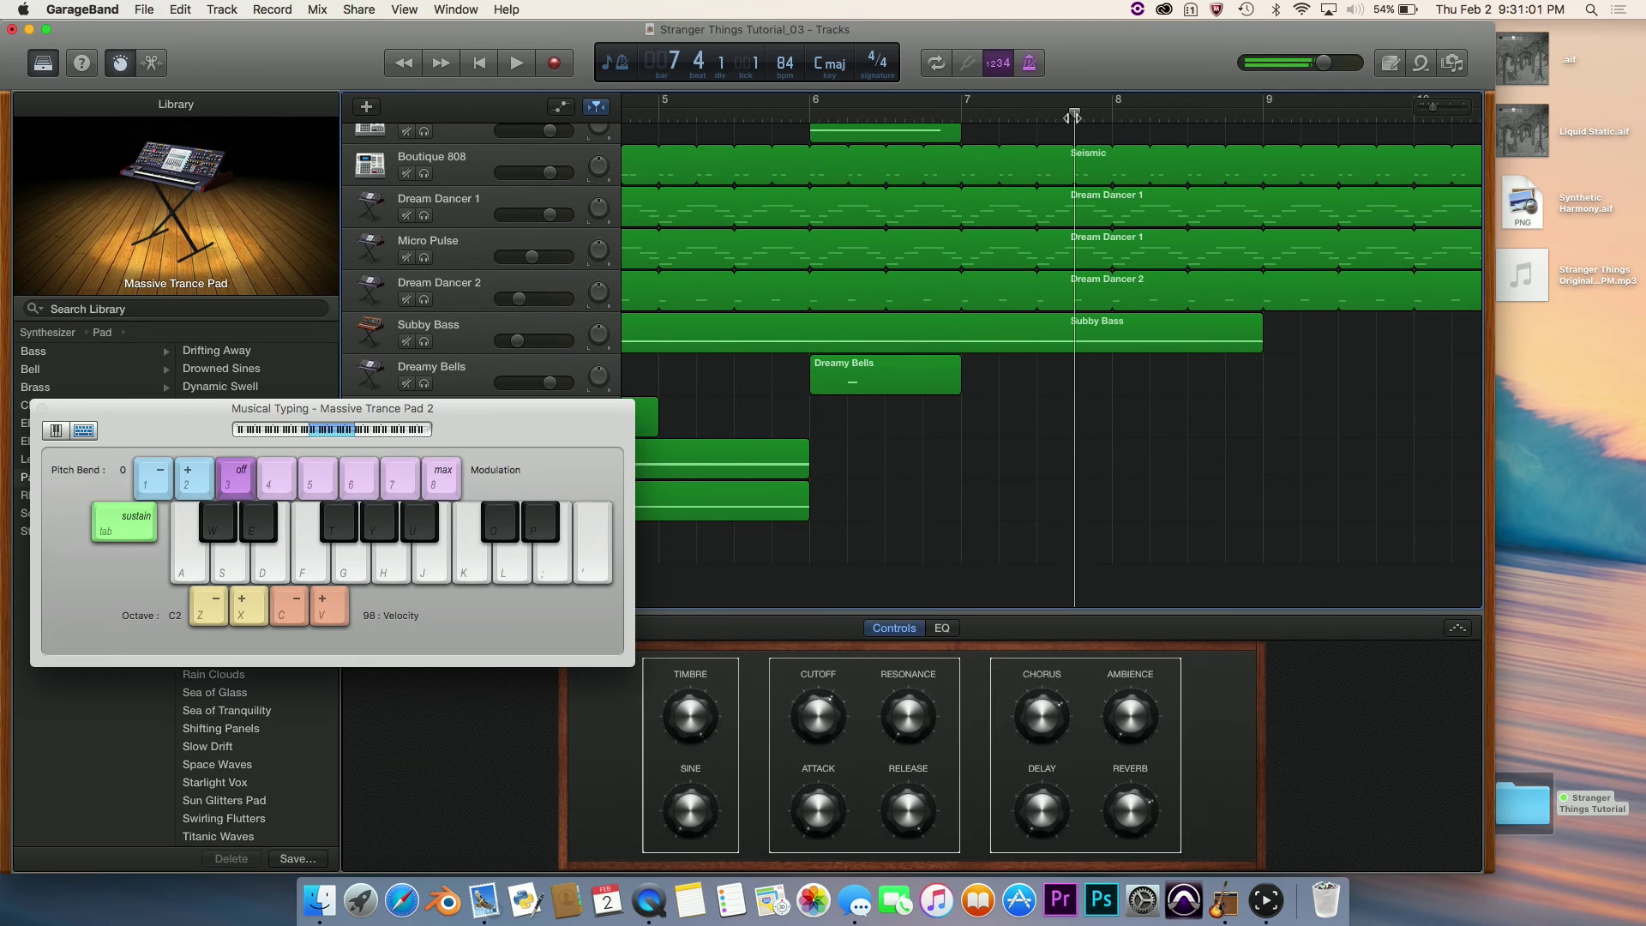
key("s")
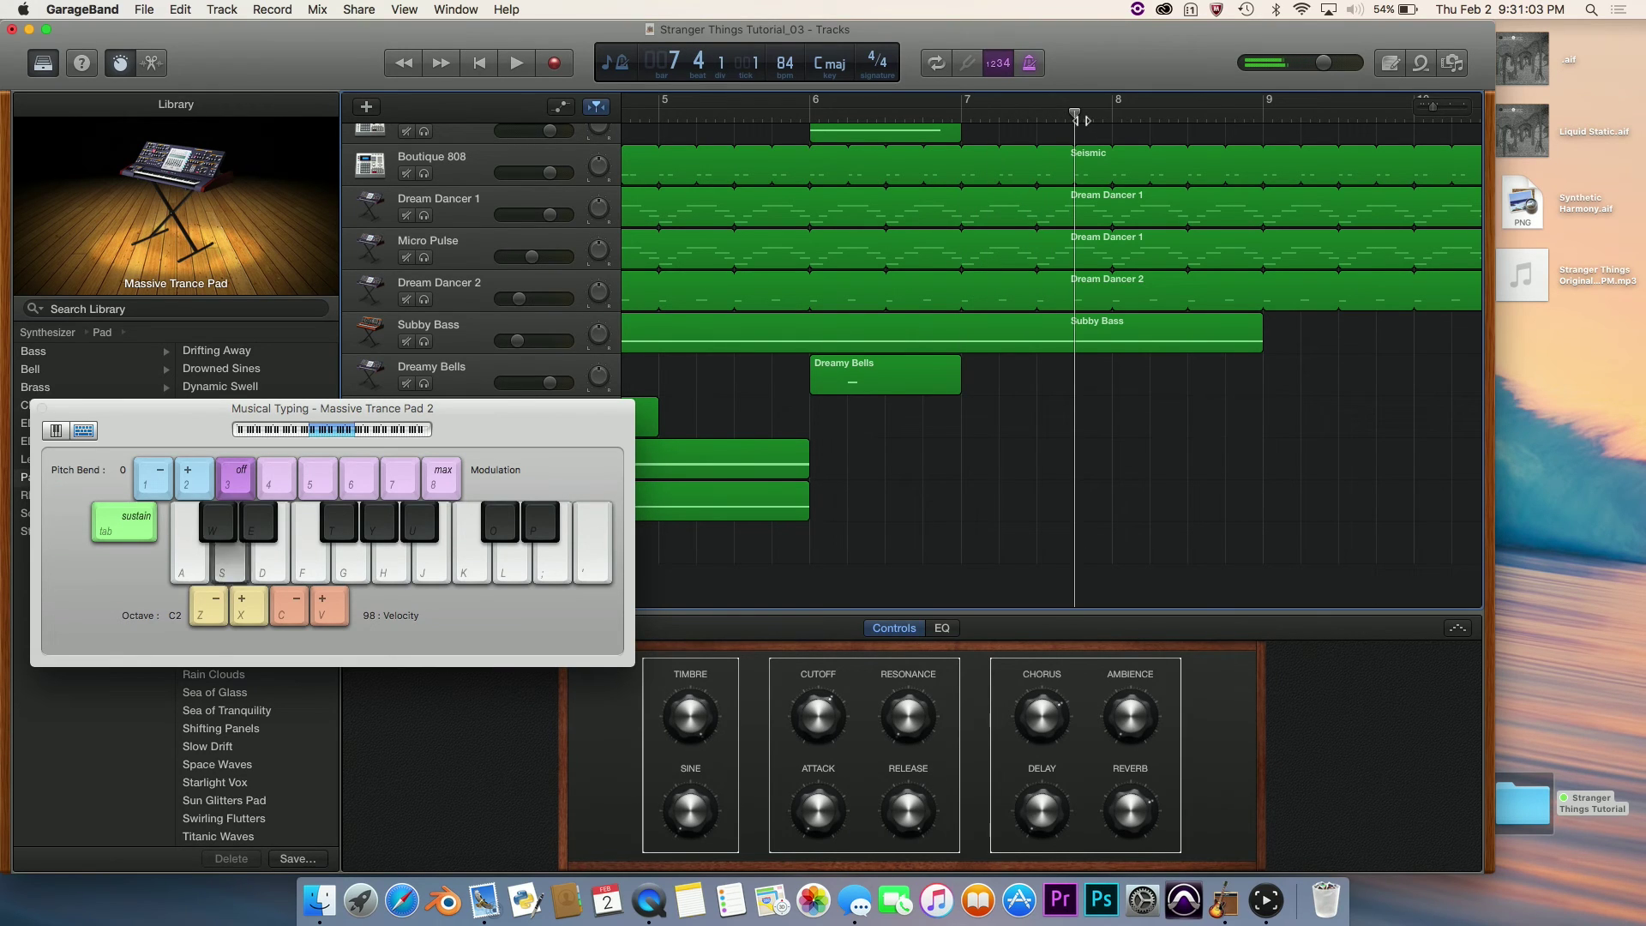
Record Massive Trance Pad 2 from bar 6 to the end of bar 8, playing C2 at bar 6, D2 at 7.4 and E2 at bar 8.
left_click(802, 114)
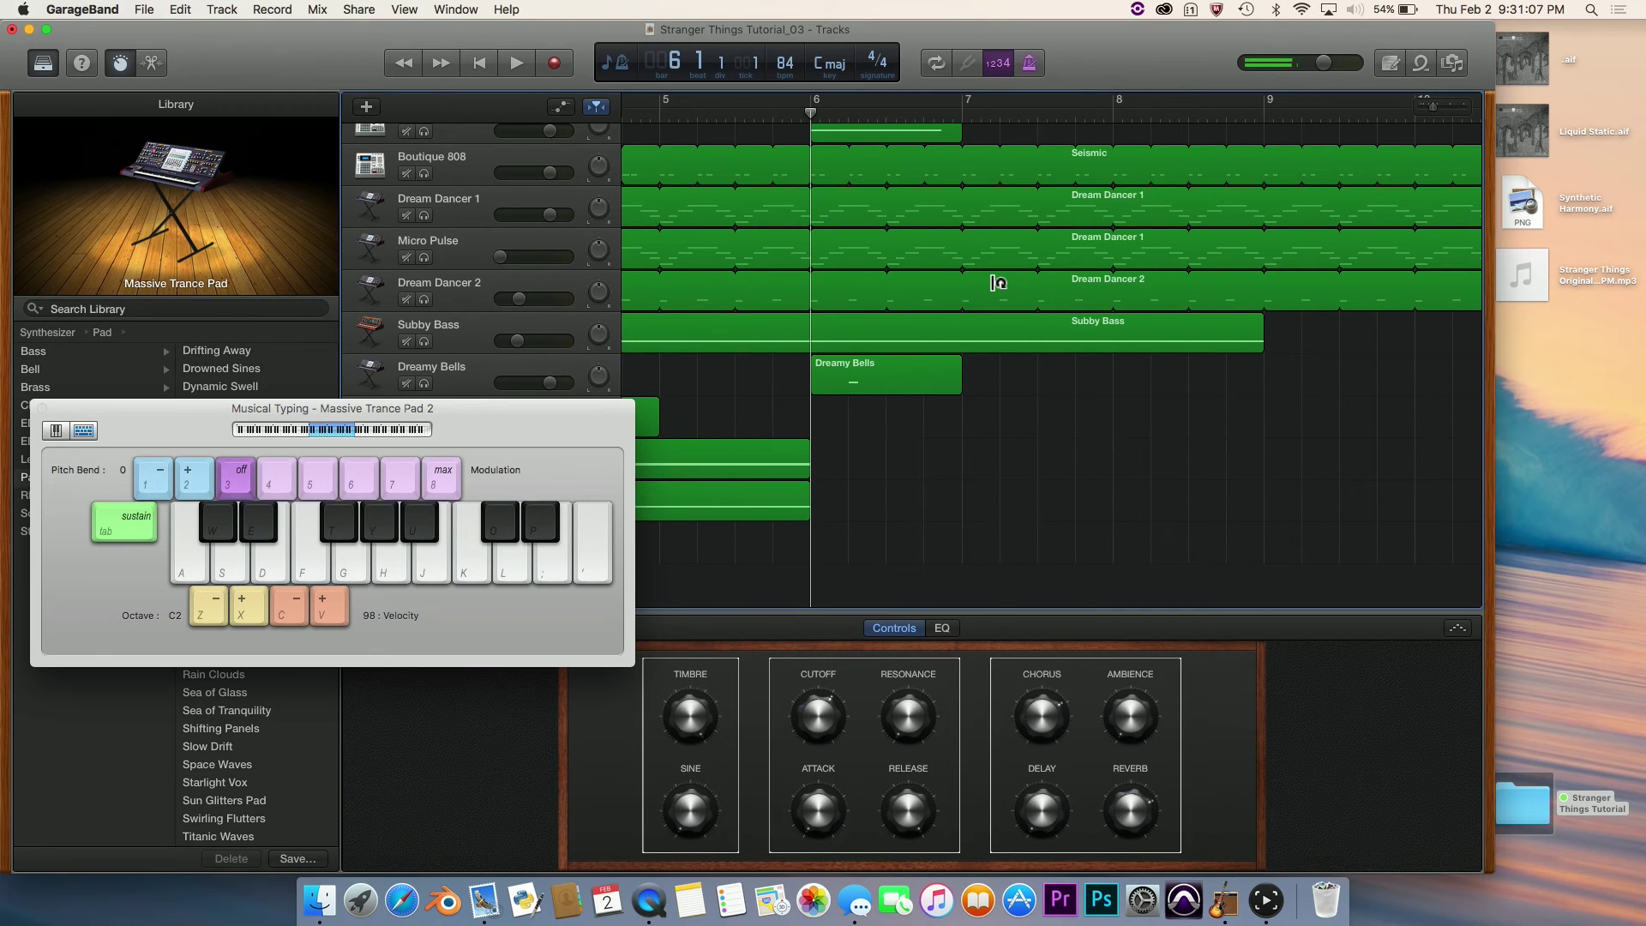
key("r")
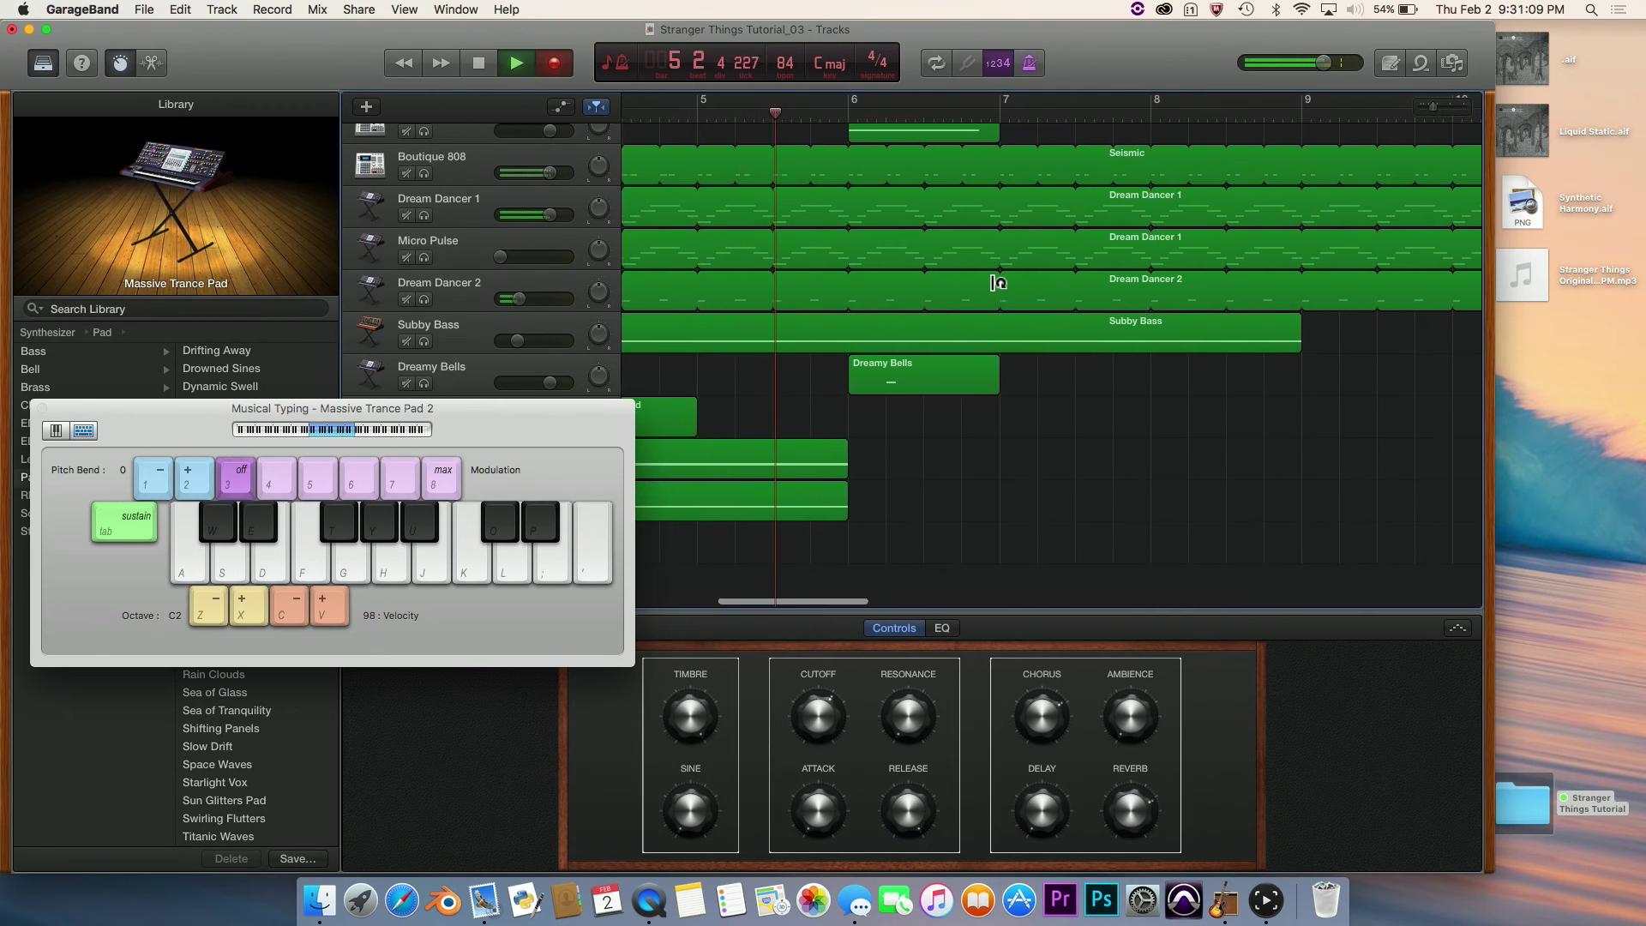
key("a")
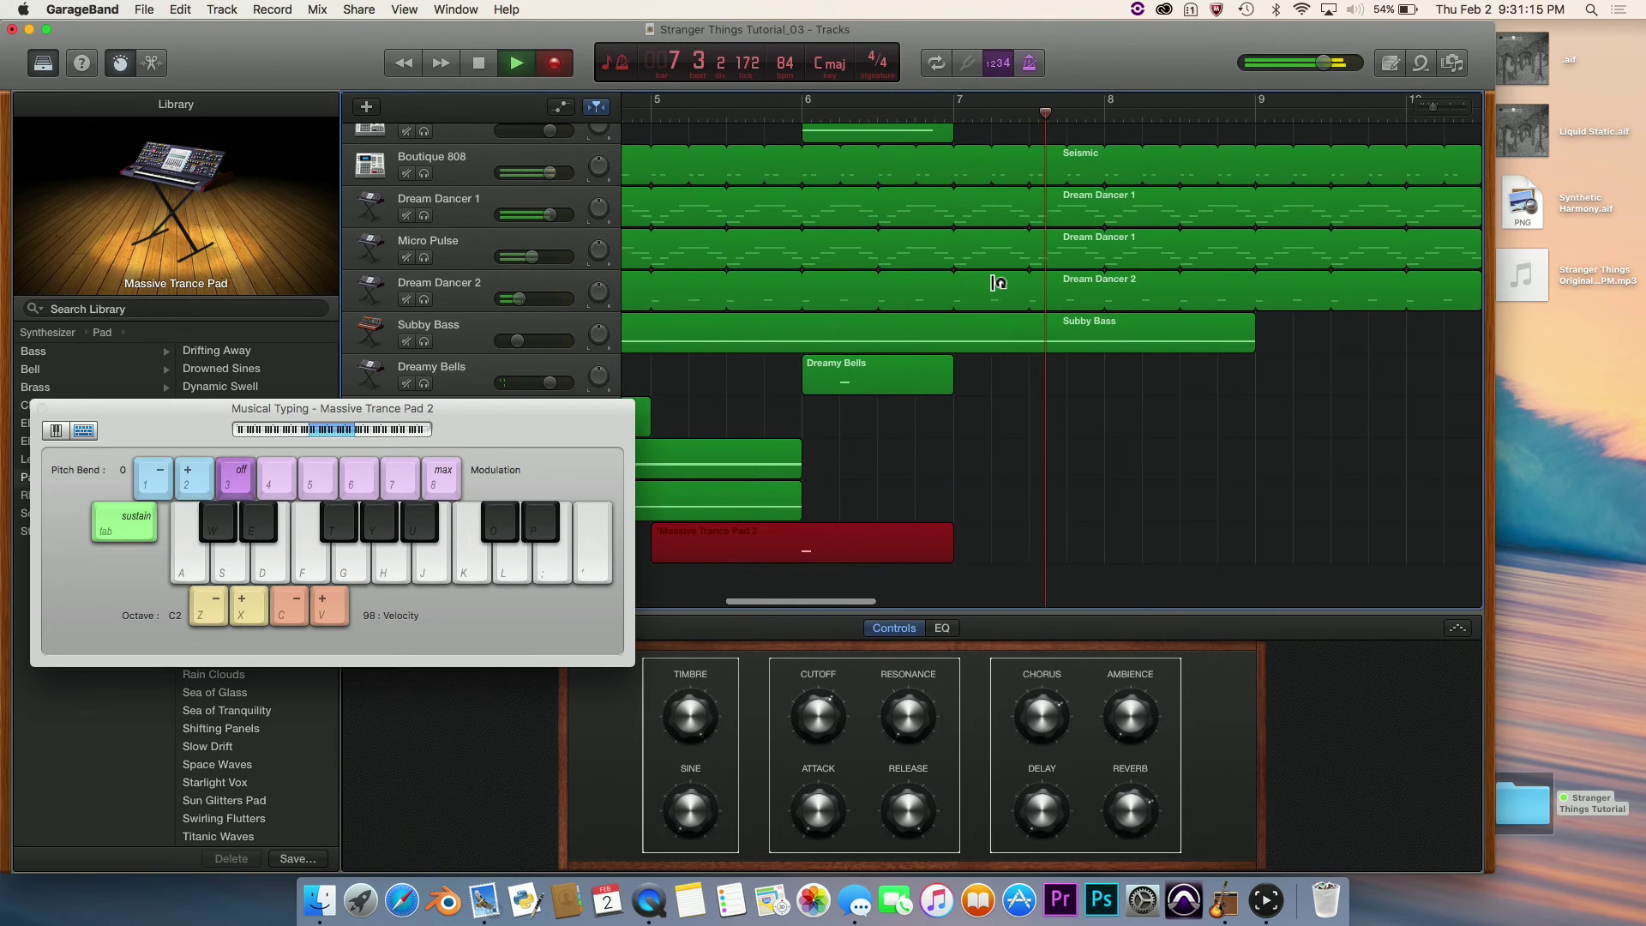
key("s")
key("d")
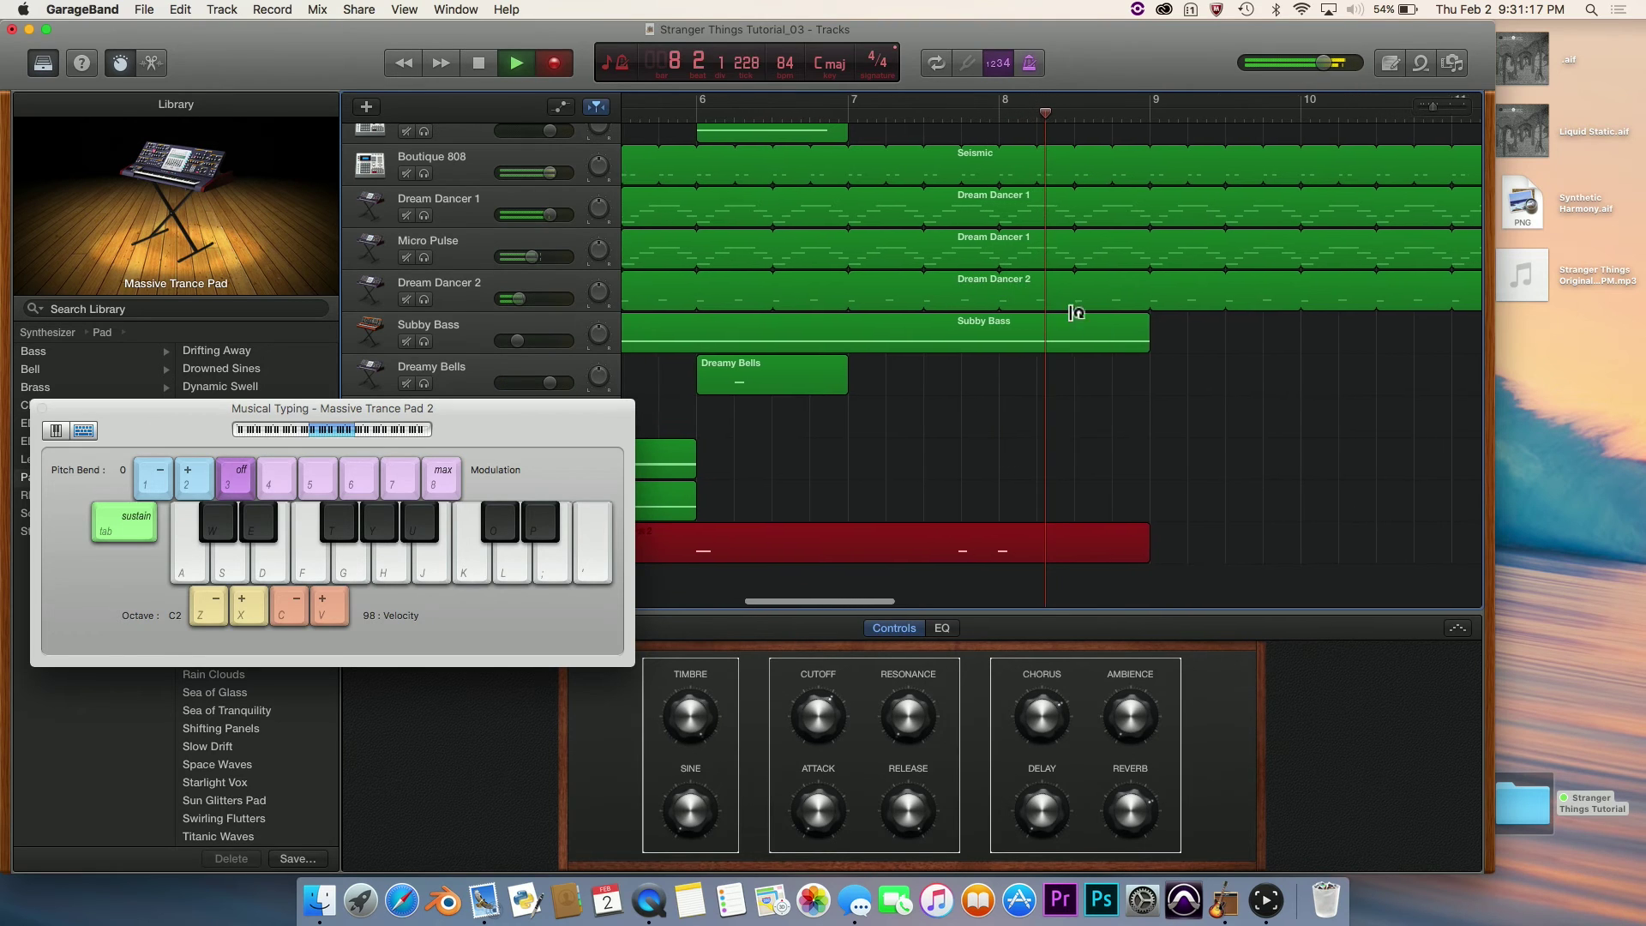
key("space")
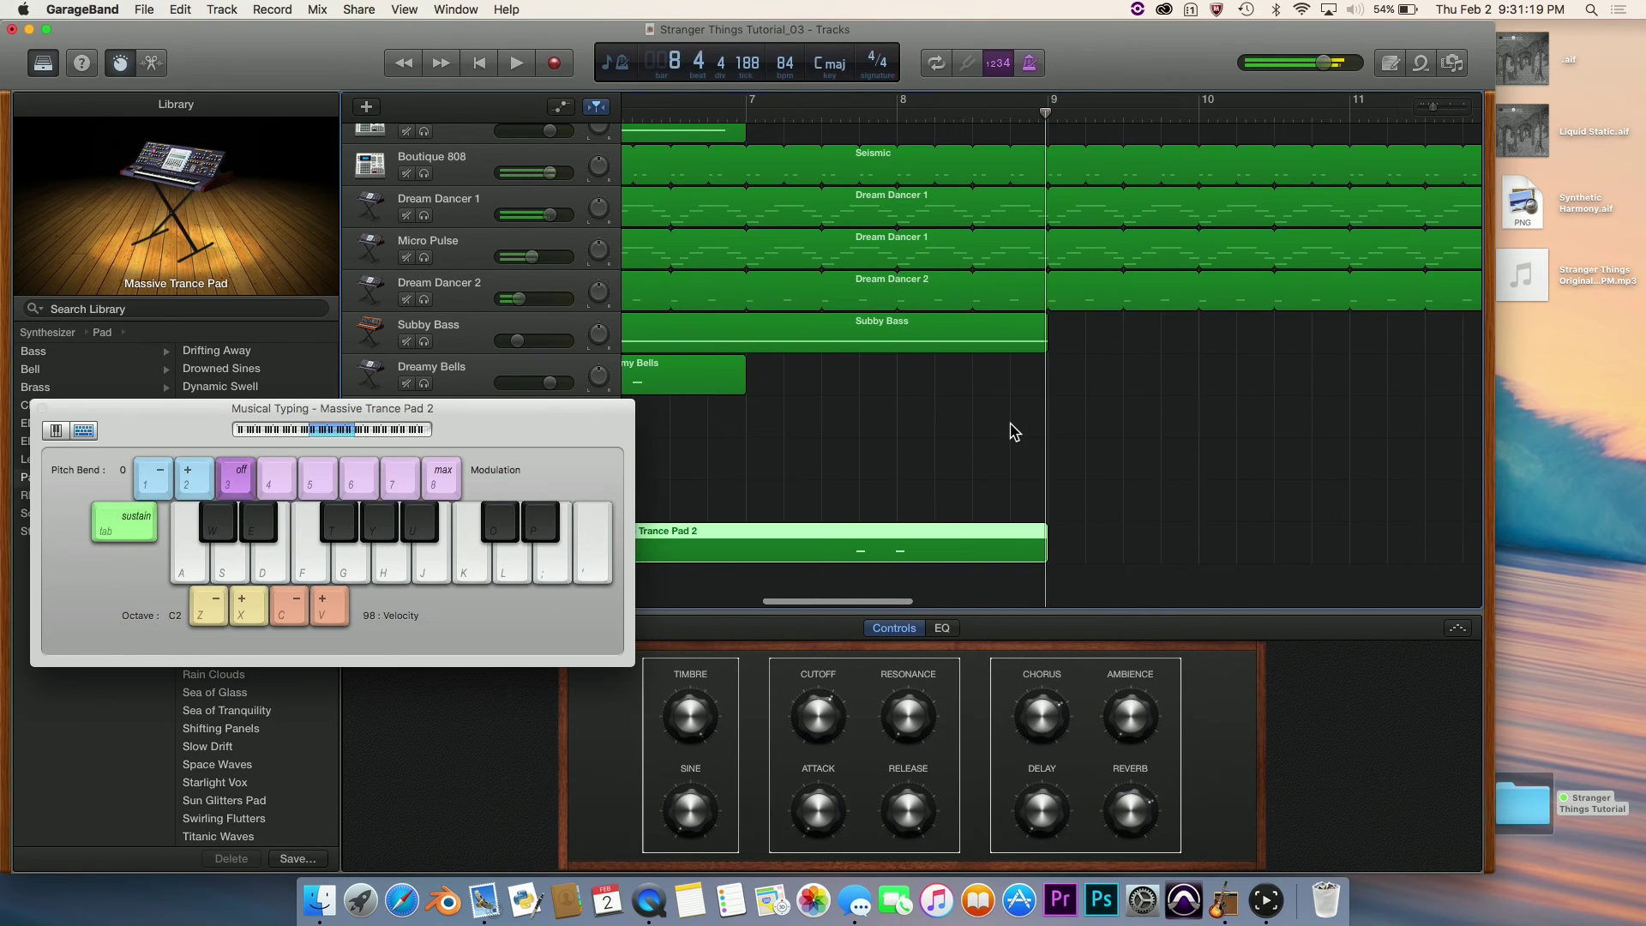
Return the playhead to bar 6, close Musical Typing and deselect the recorded Massive Trance Pad 2 region.
scroll(1014, 431, "left", 3)
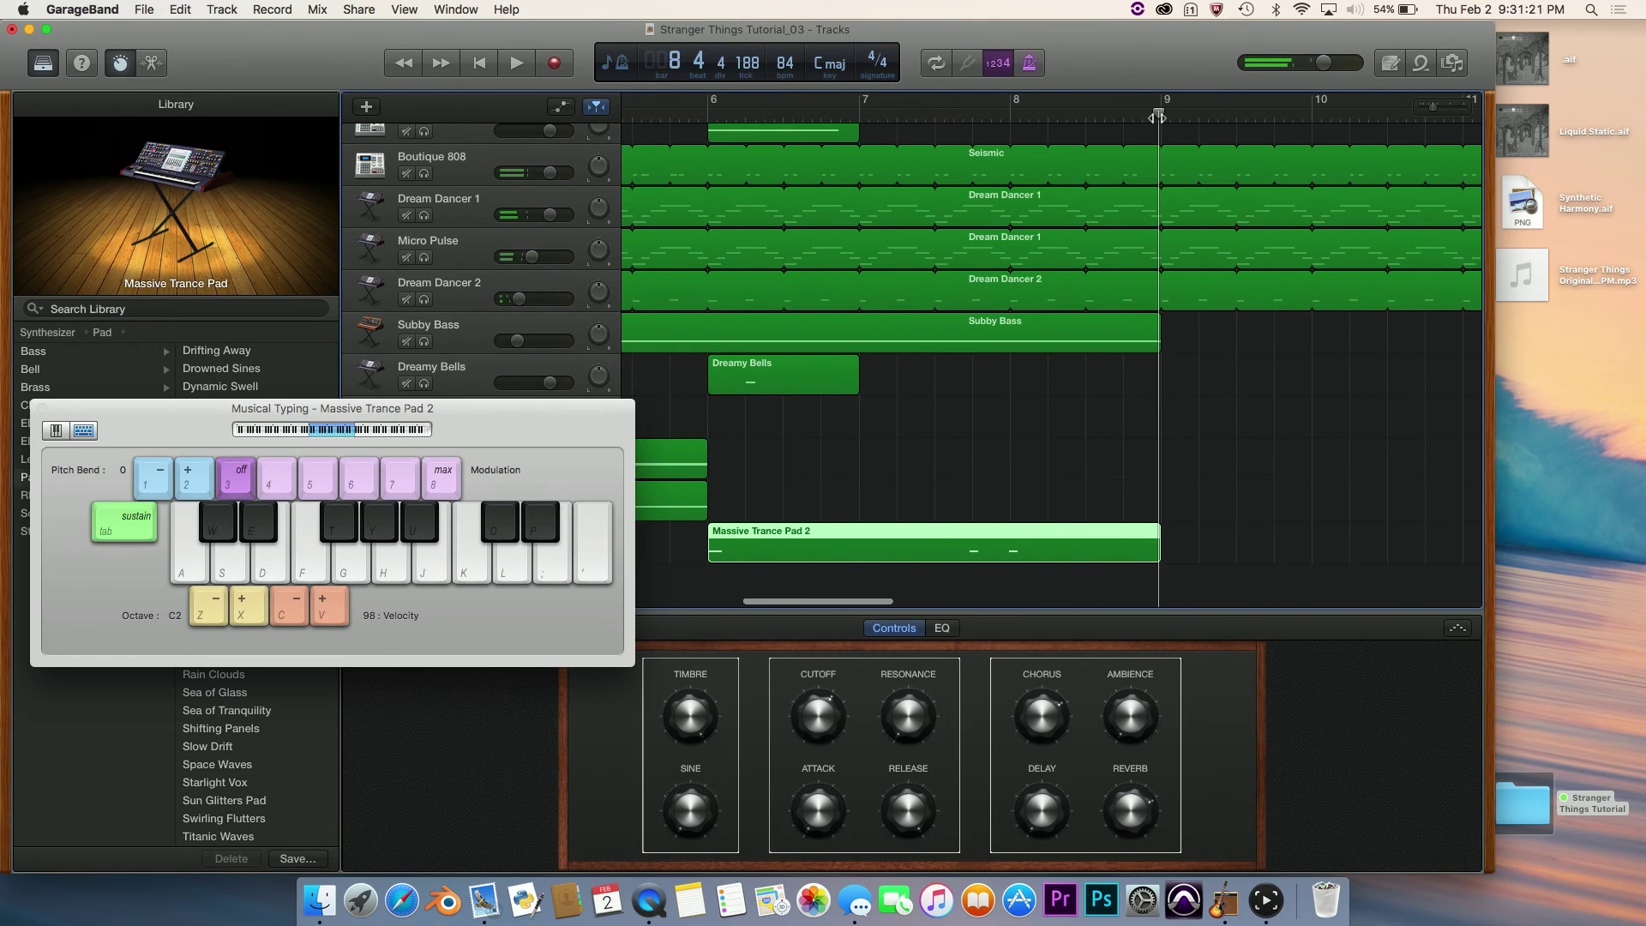
left_click(1157, 117)
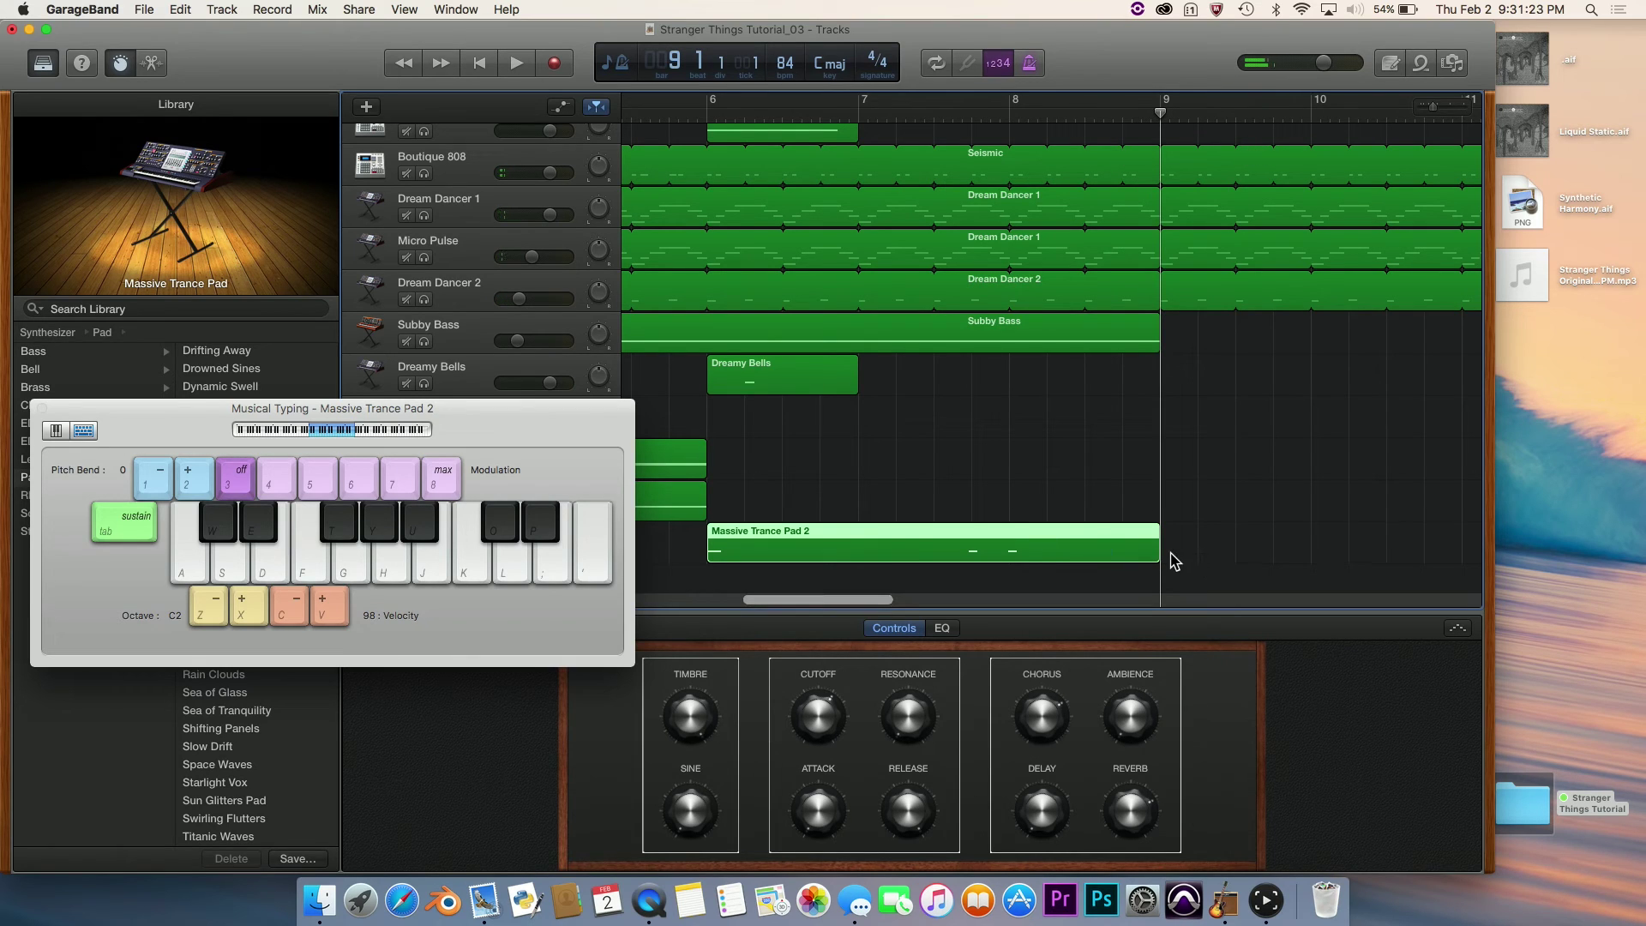
left_click(708, 112)
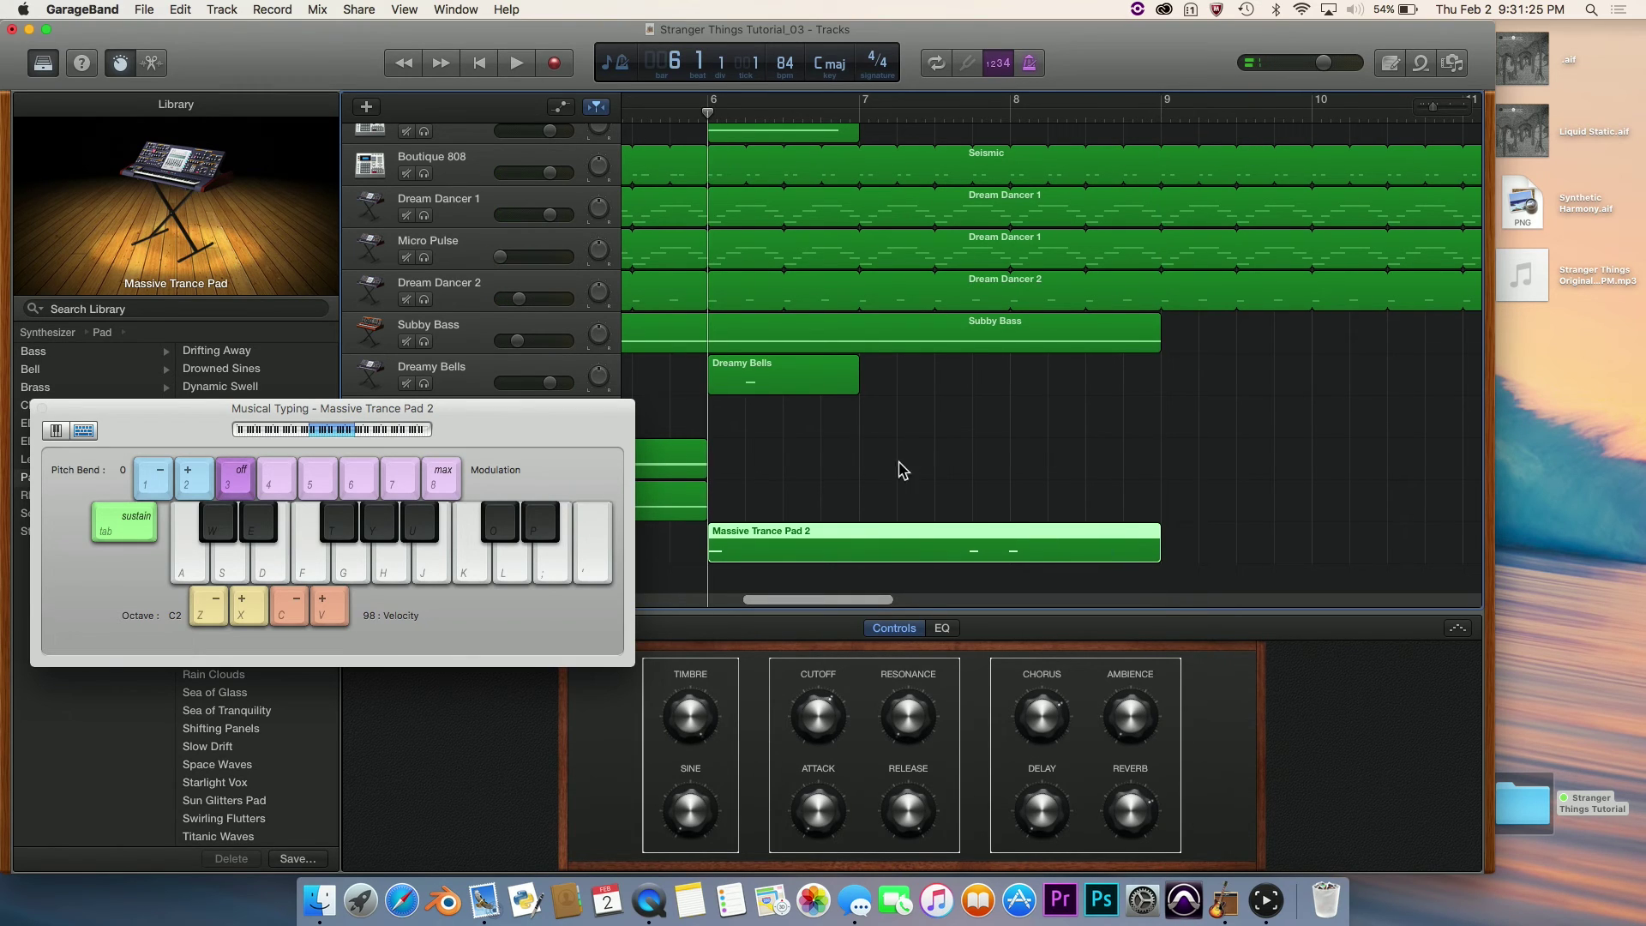
left_click(39, 409)
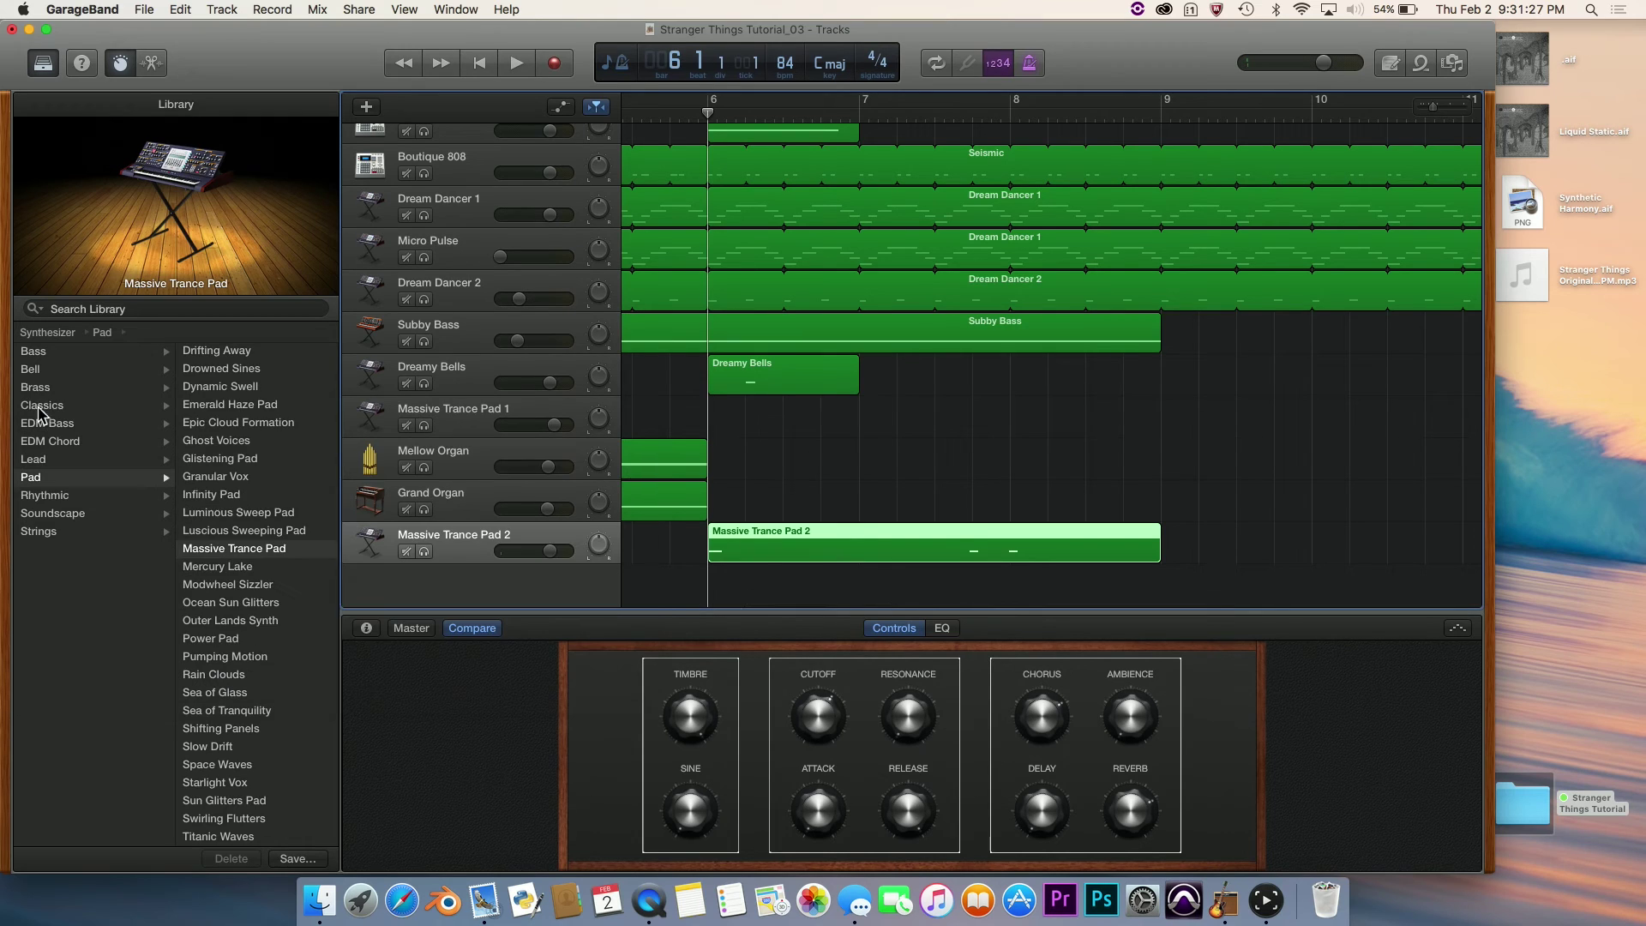
left_click(922, 490)
scroll(918, 488, "left", 2)
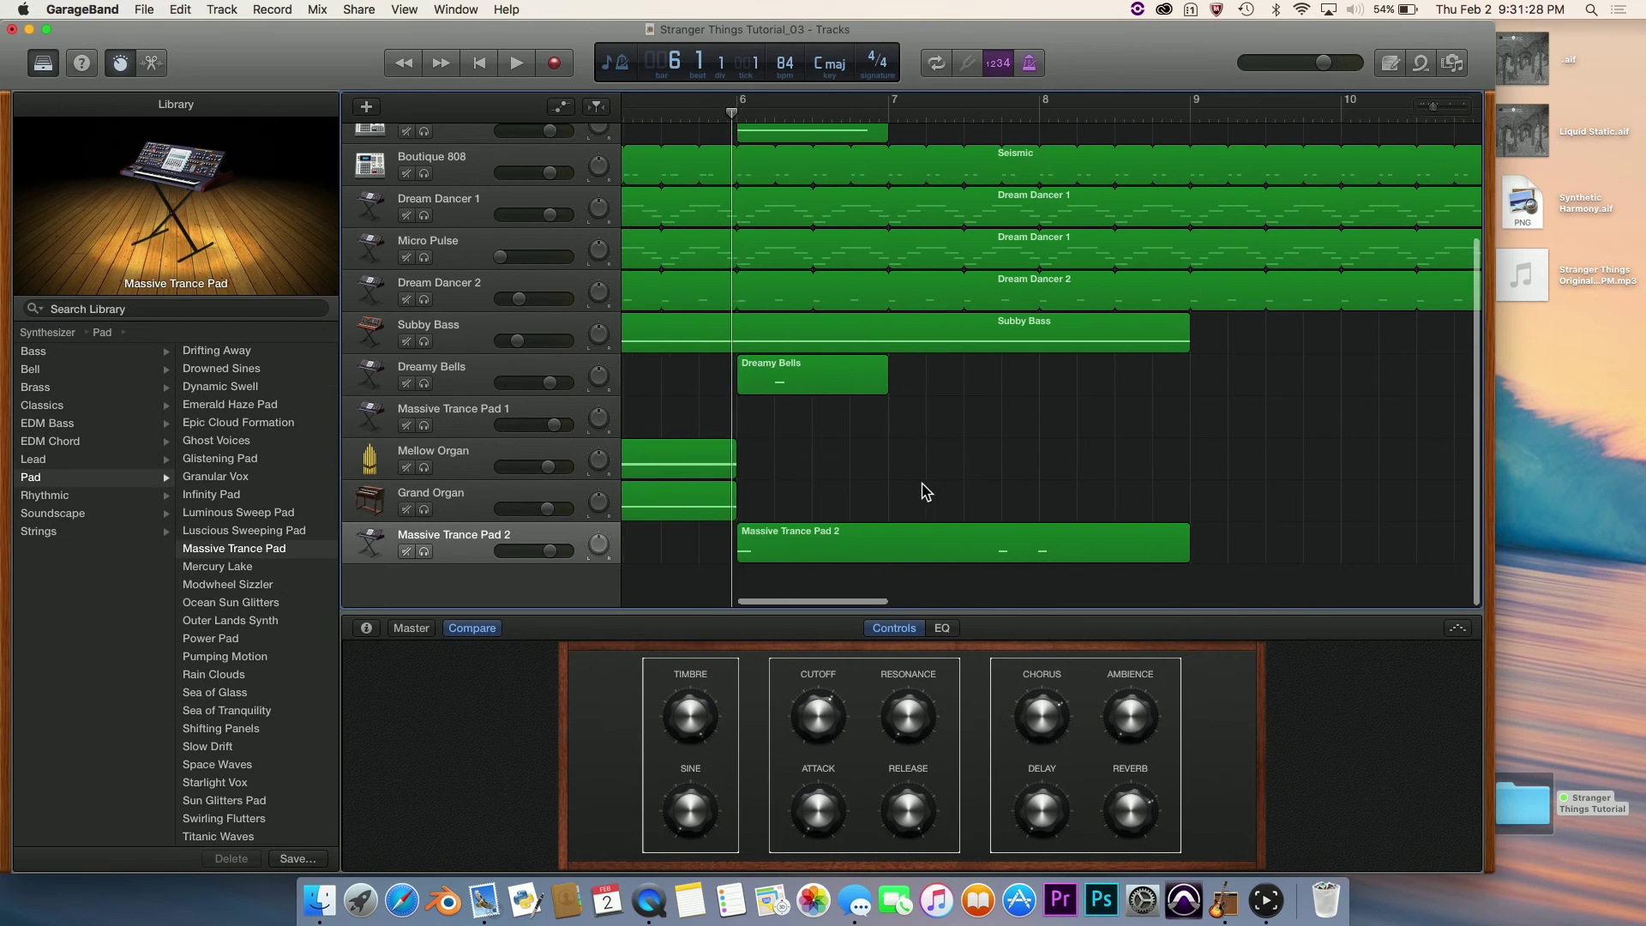
left_click(916, 553)
left_click(958, 408)
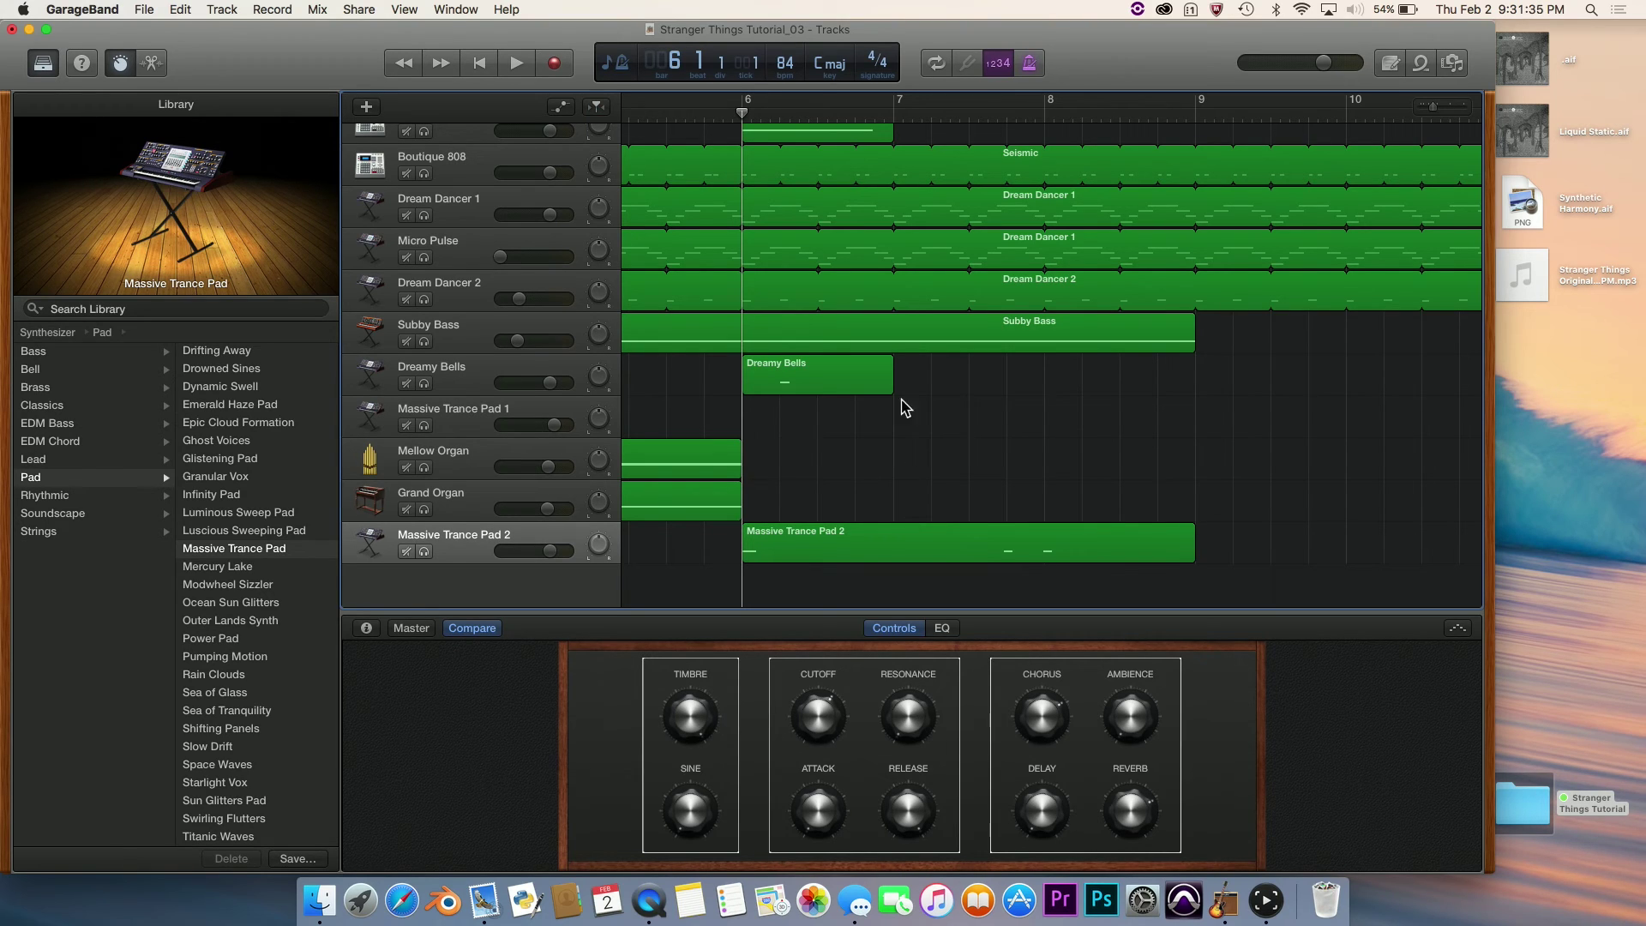
Open the Massive Trance Pad 2 region in the Piano Roll and align the D2 note to 7.4 and the E2 note to bar 8.
left_click(919, 542)
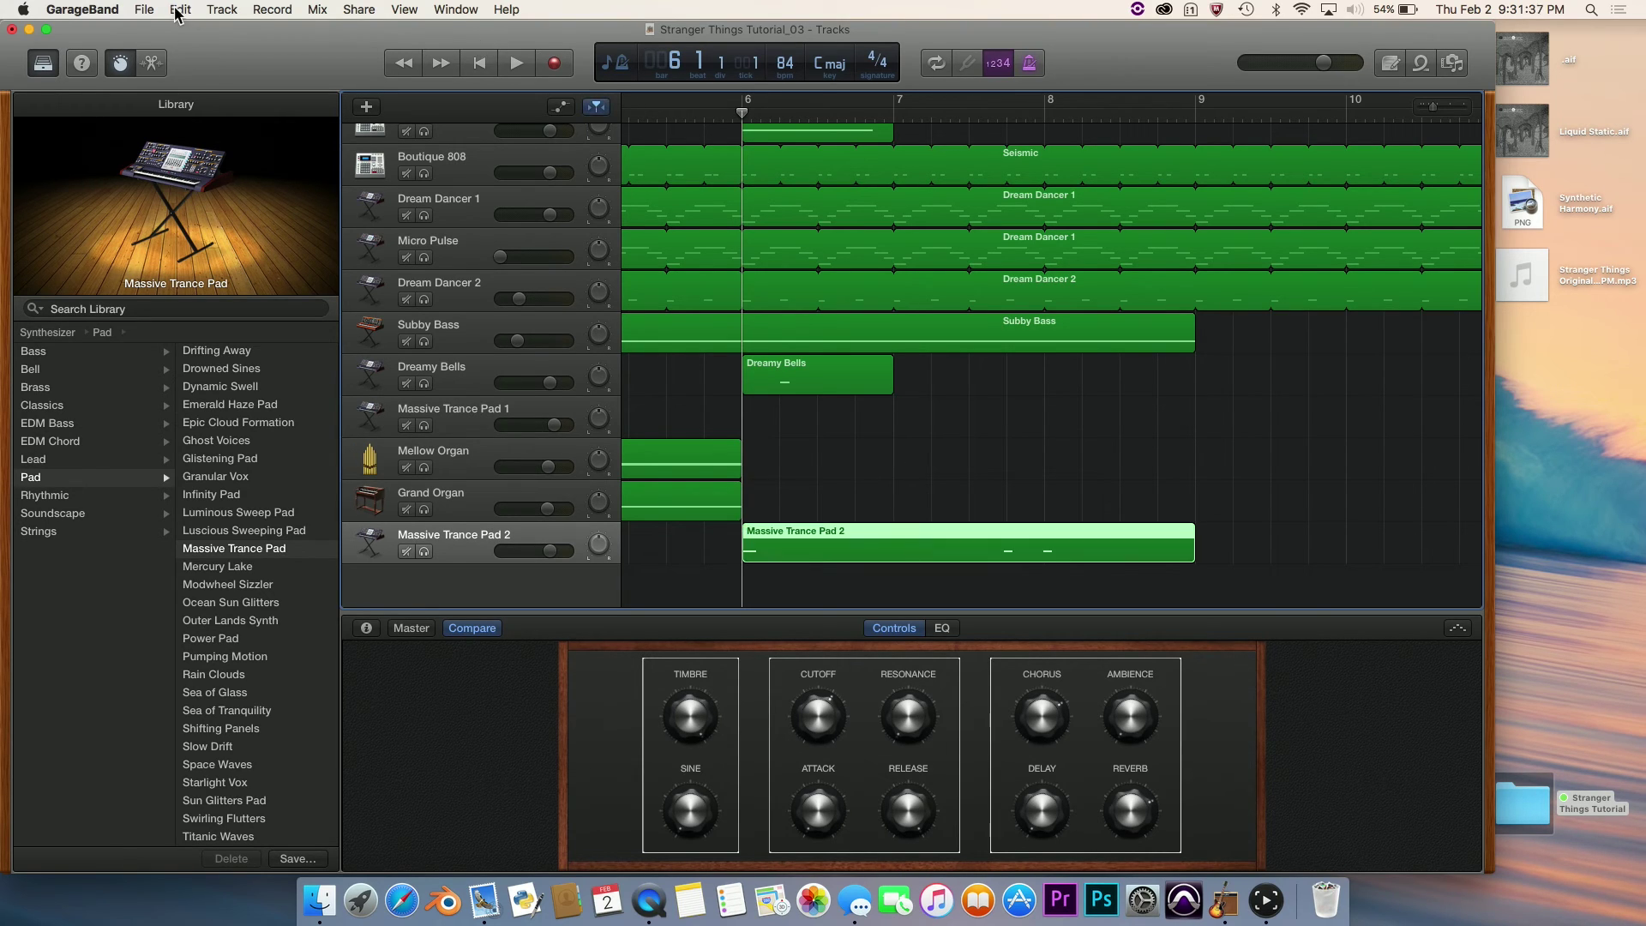
left_click(151, 62)
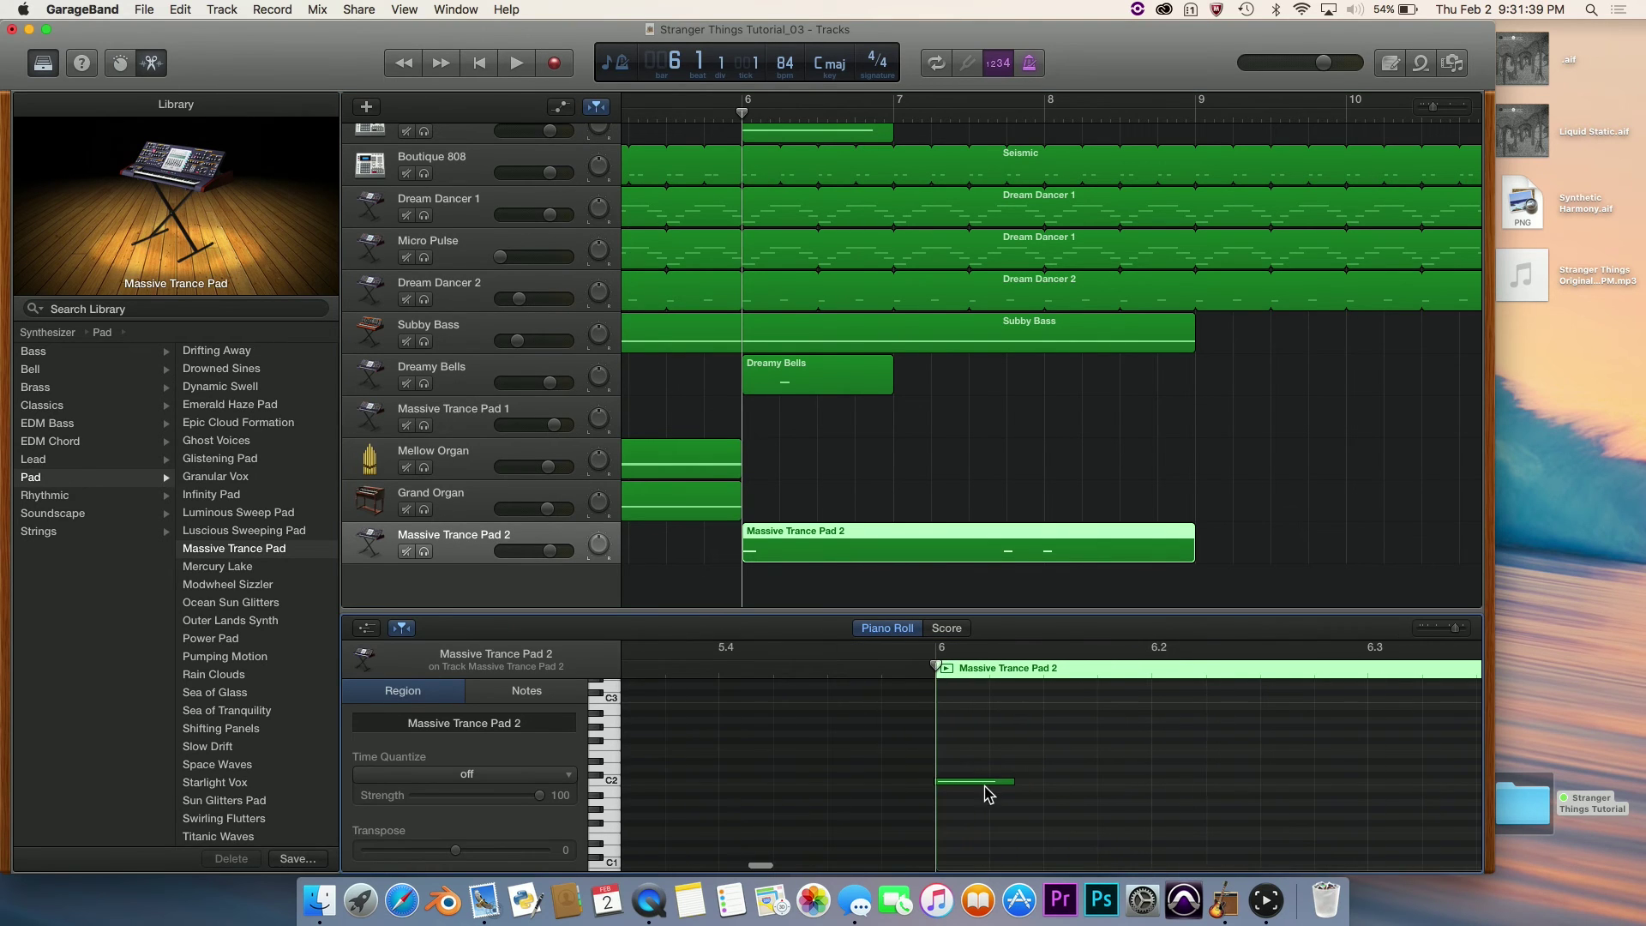
left_click(971, 782)
scroll(970, 783, "right", 5)
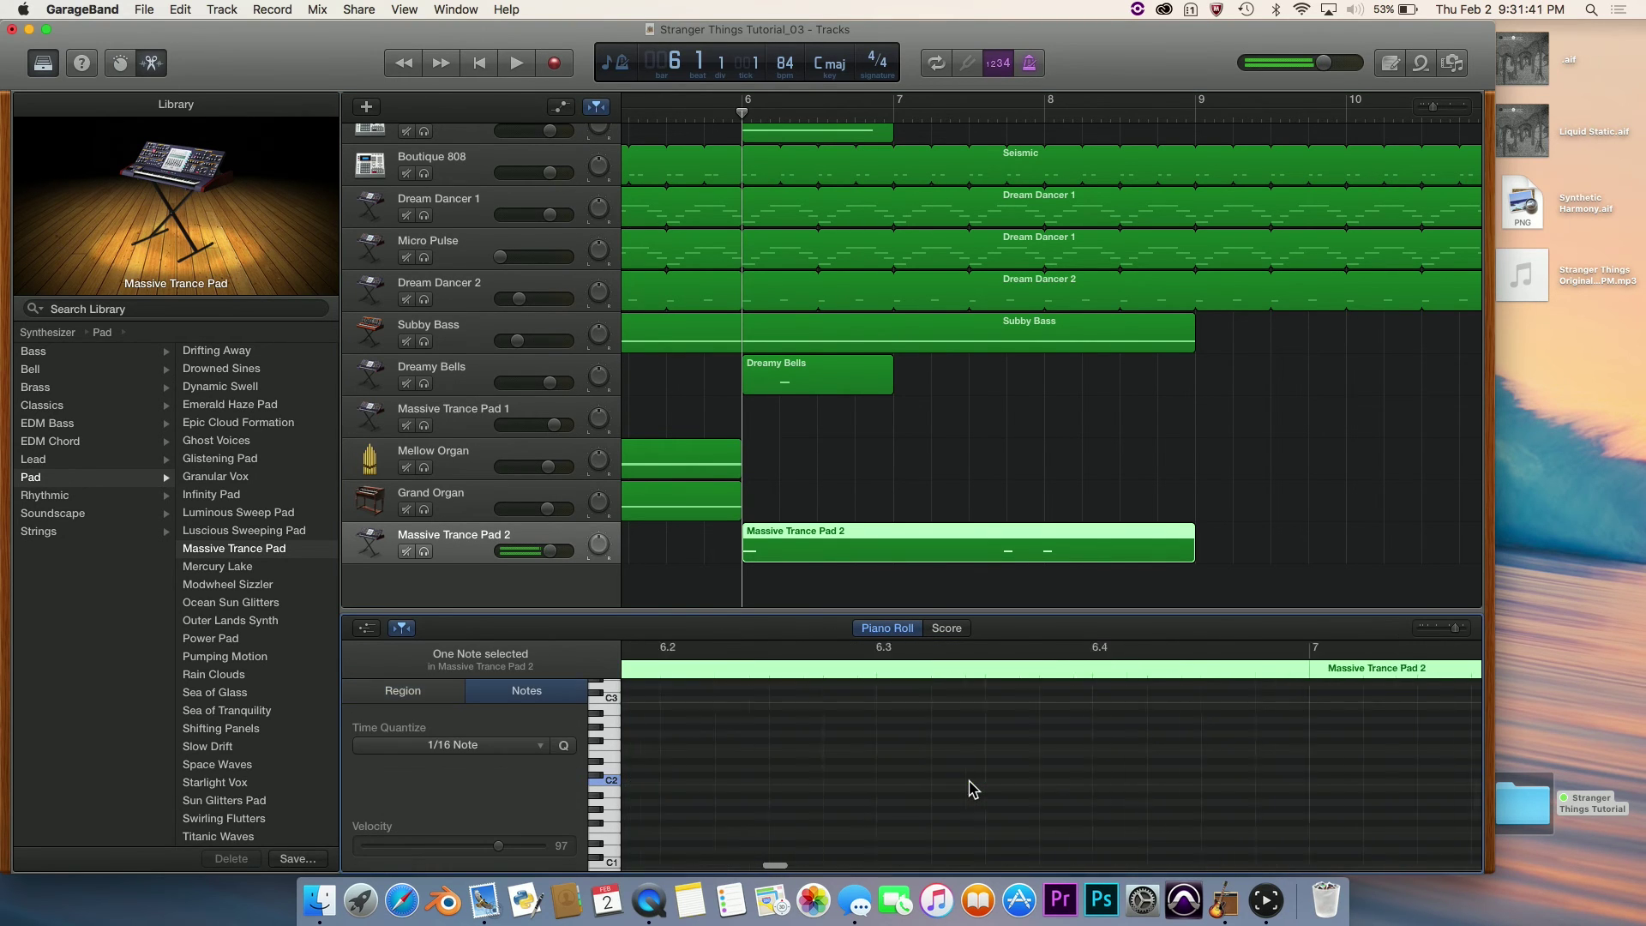
scroll(970, 782, "right", 8)
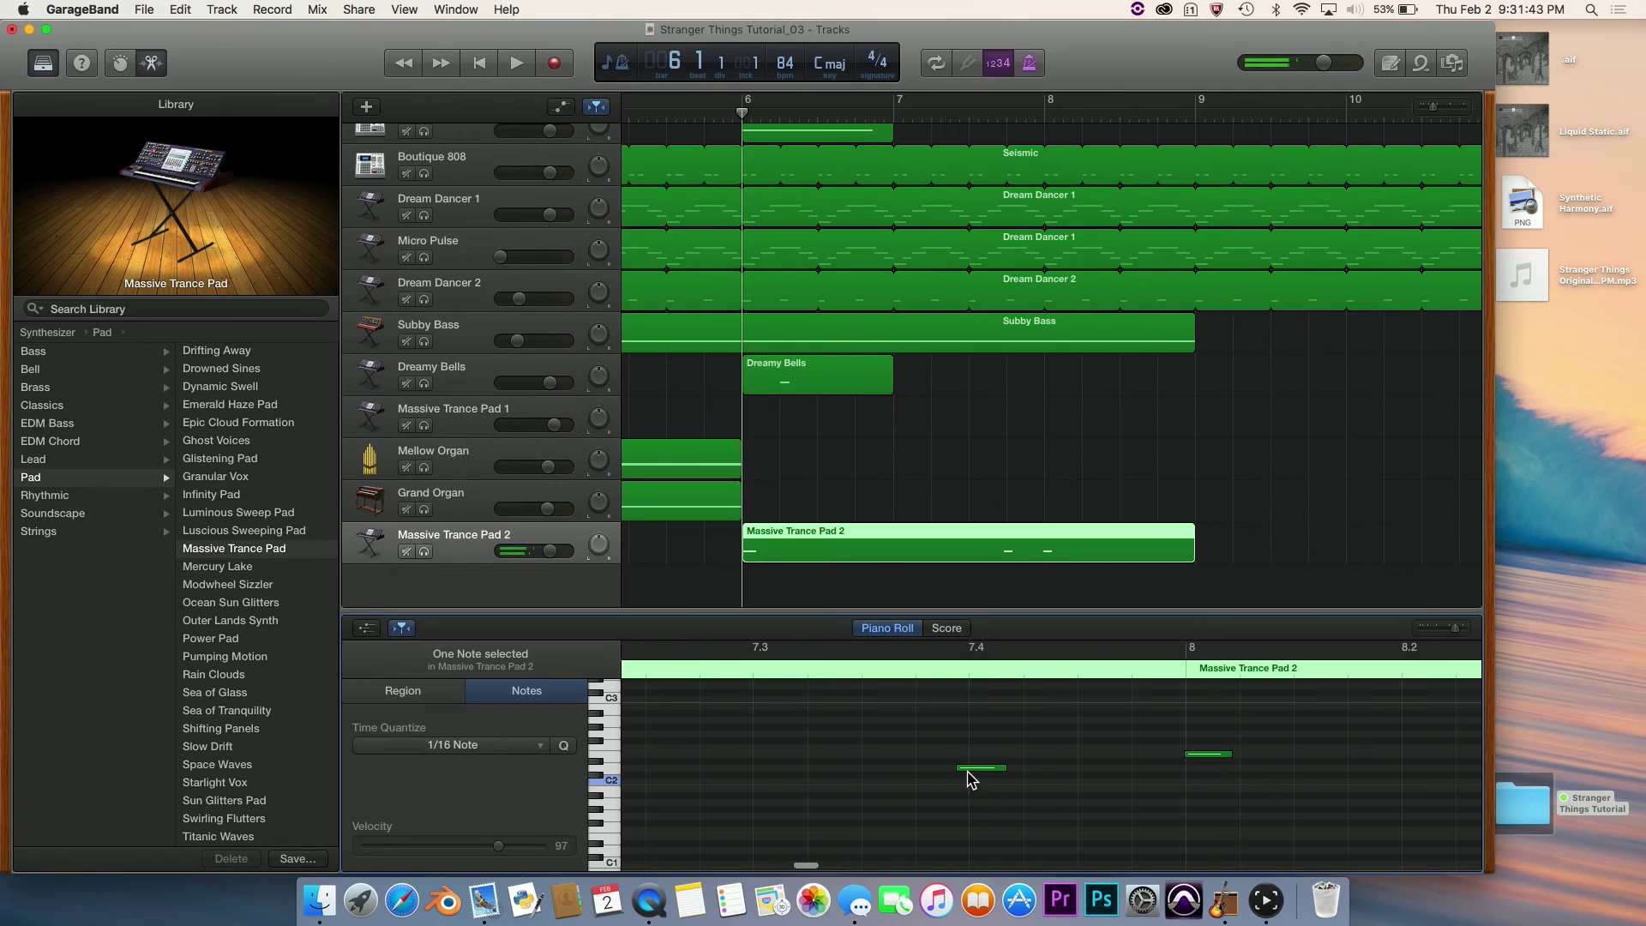
left_click(969, 772)
left_click_drag(979, 769, 992, 776)
left_click_drag(1205, 756, 1207, 758)
Play back the arrangement from bar 6 to check the timing of the Massive Trance Pad 2 notes.
left_click(982, 471)
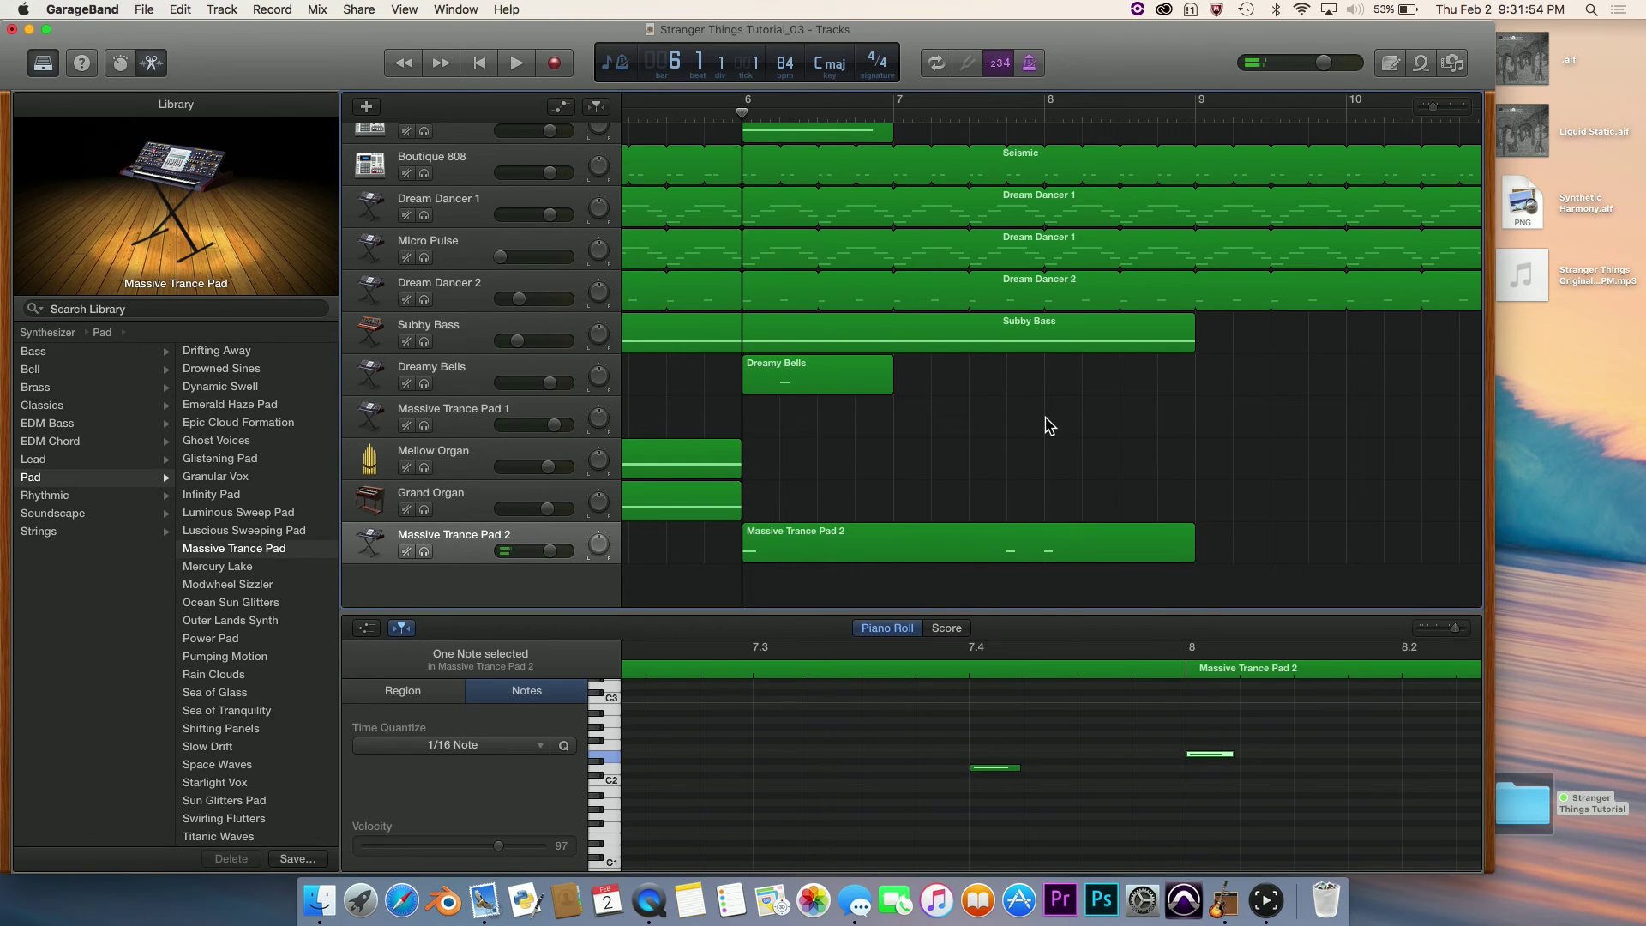
key("space")
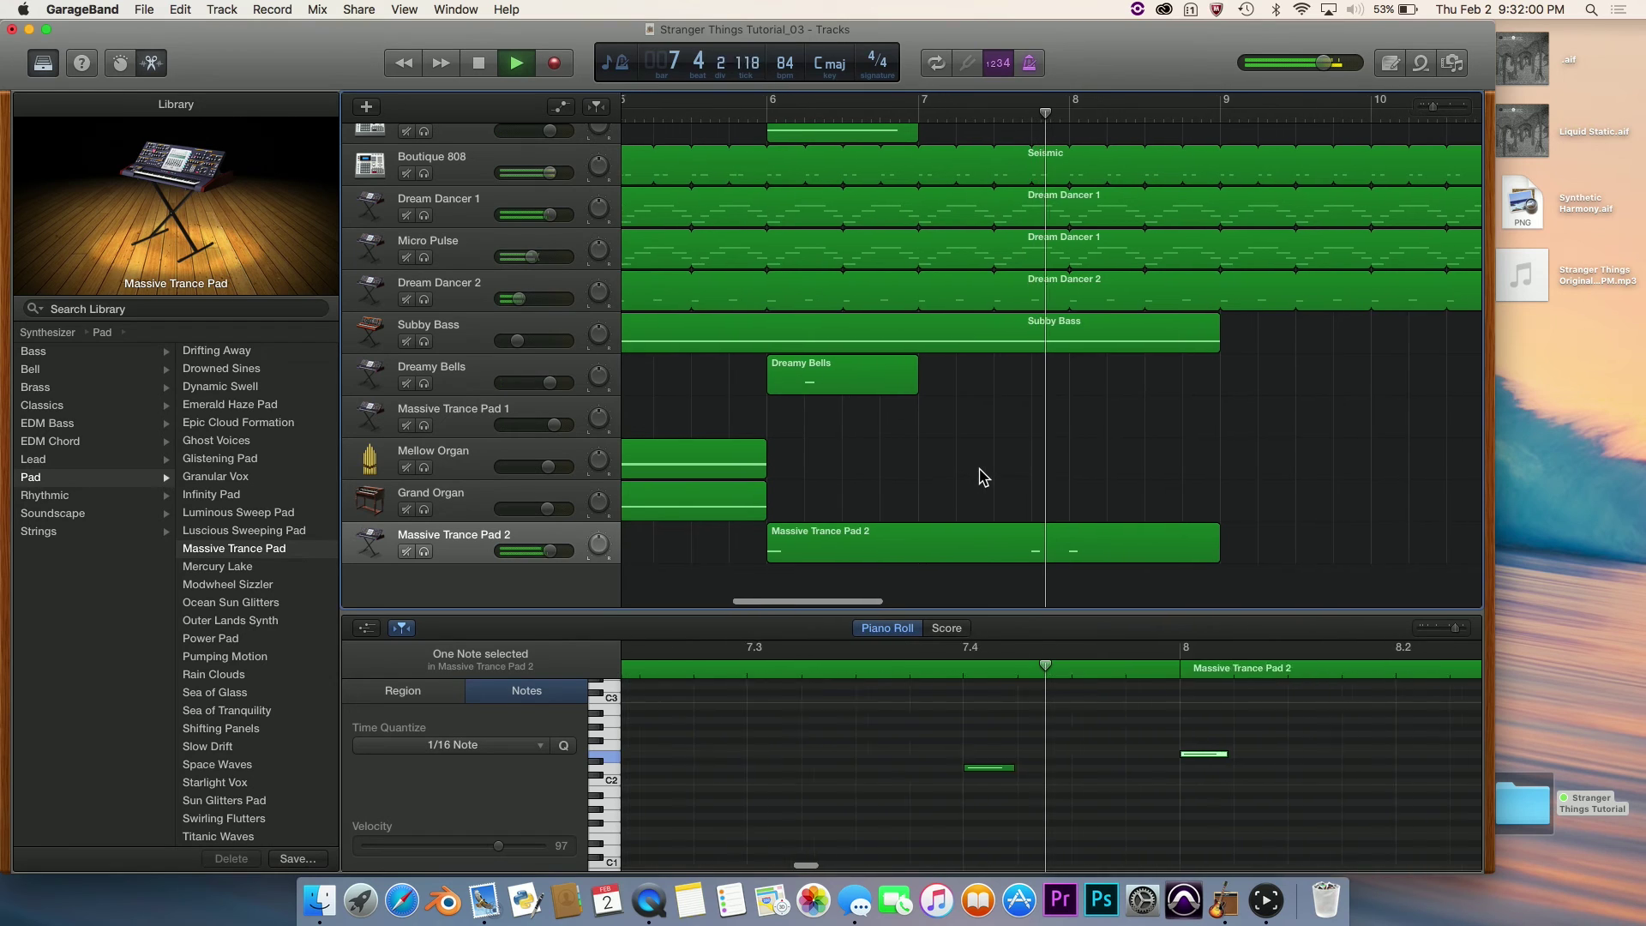
key("space")
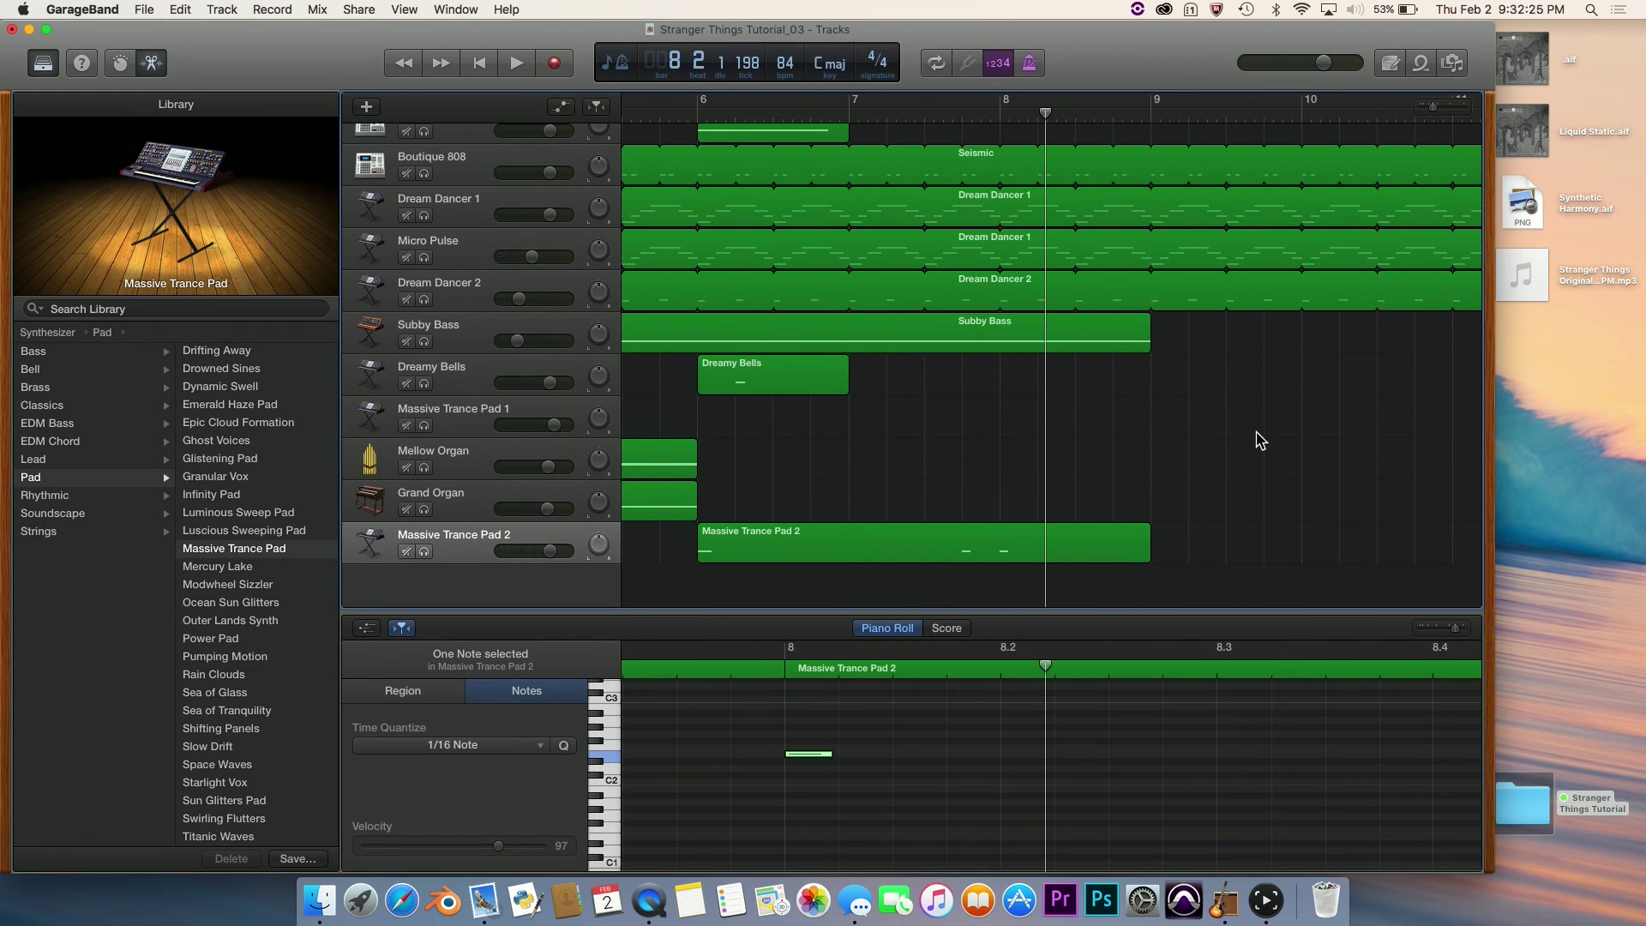
Create a software instrument track below Massive Trance Pad 2 and load the Sea of Tranquility patch from the library.
scroll(1258, 441, "down", 2)
left_click(480, 559)
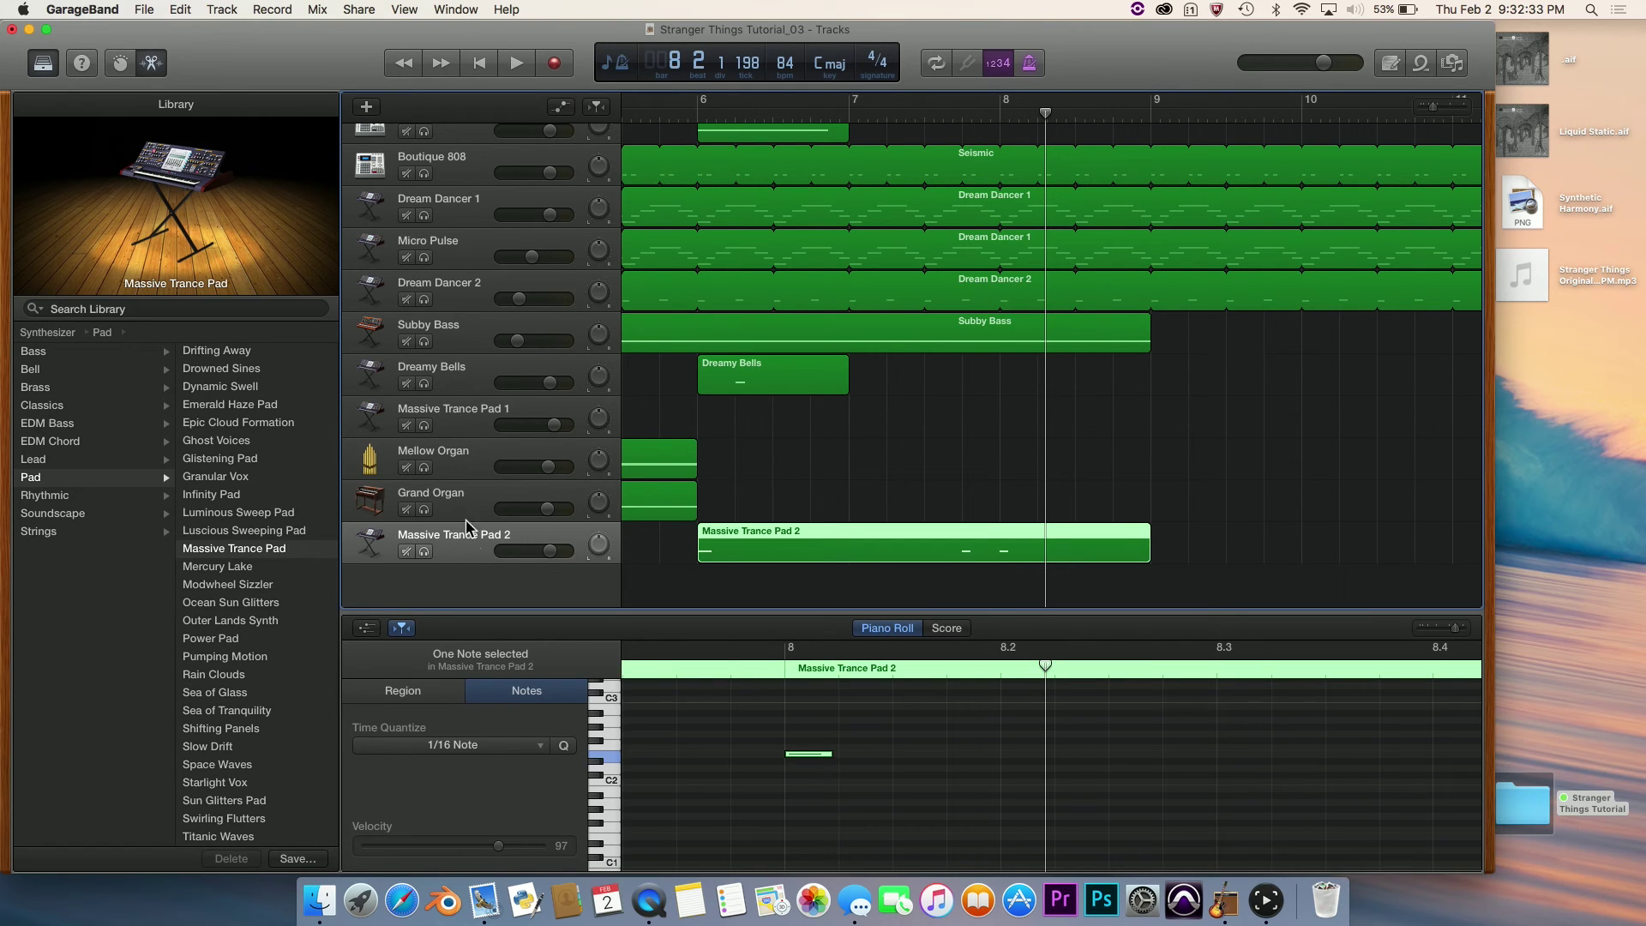
left_click(366, 106)
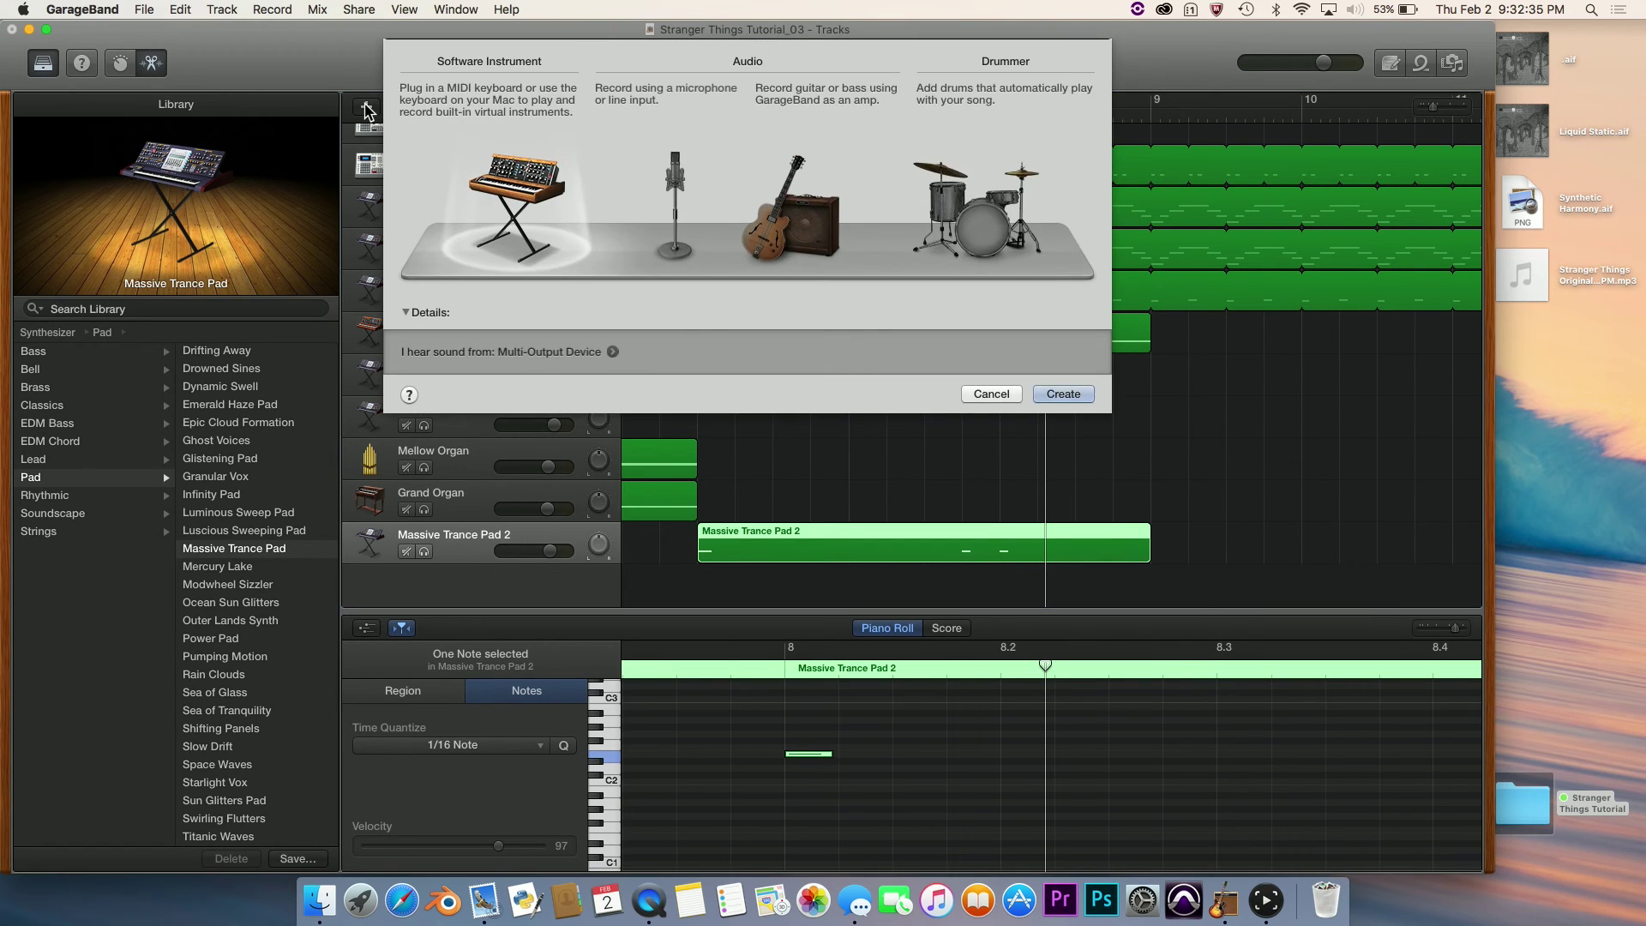
key("Return")
left_click(217, 306)
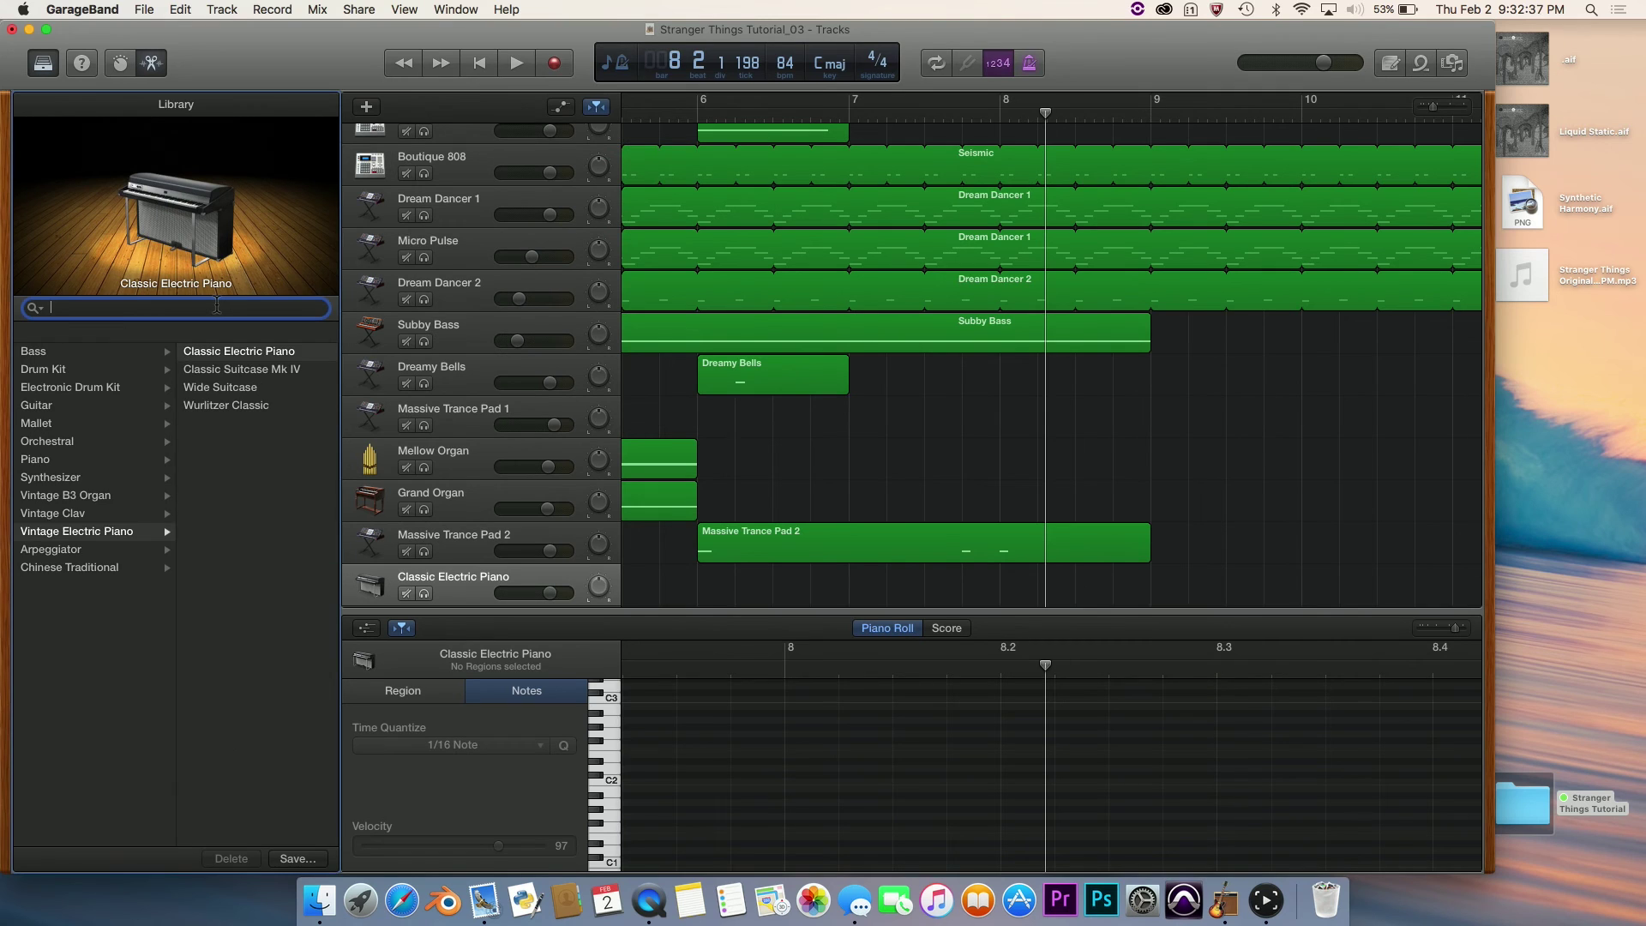
type("Sea of Tra")
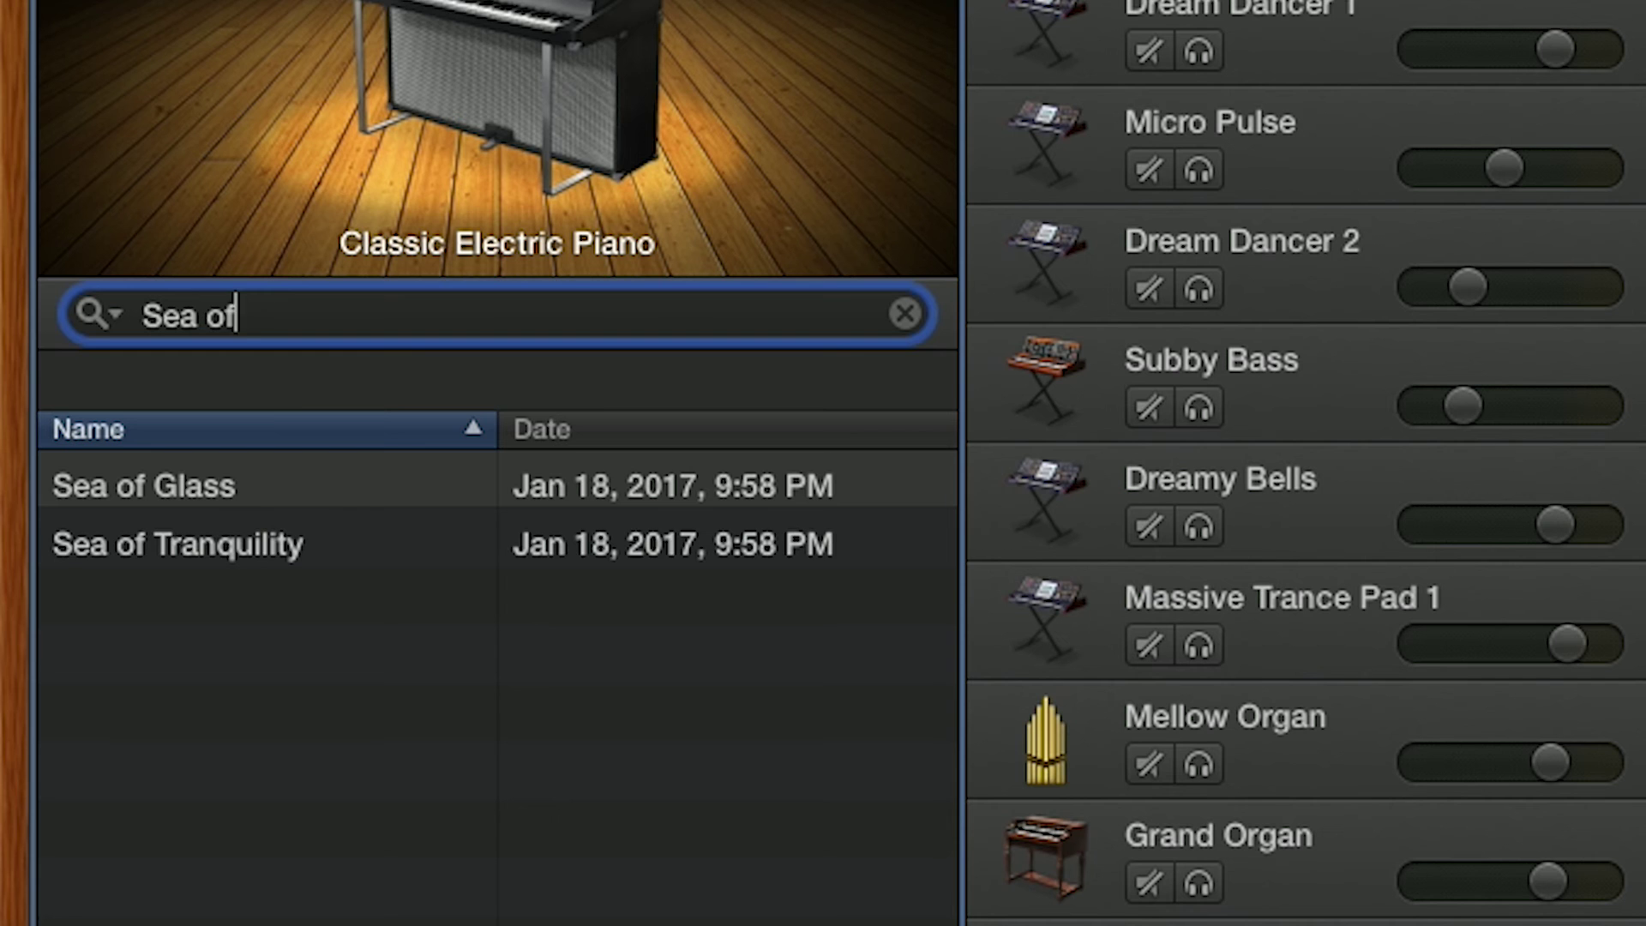
type("nu")
key("BackSpace")
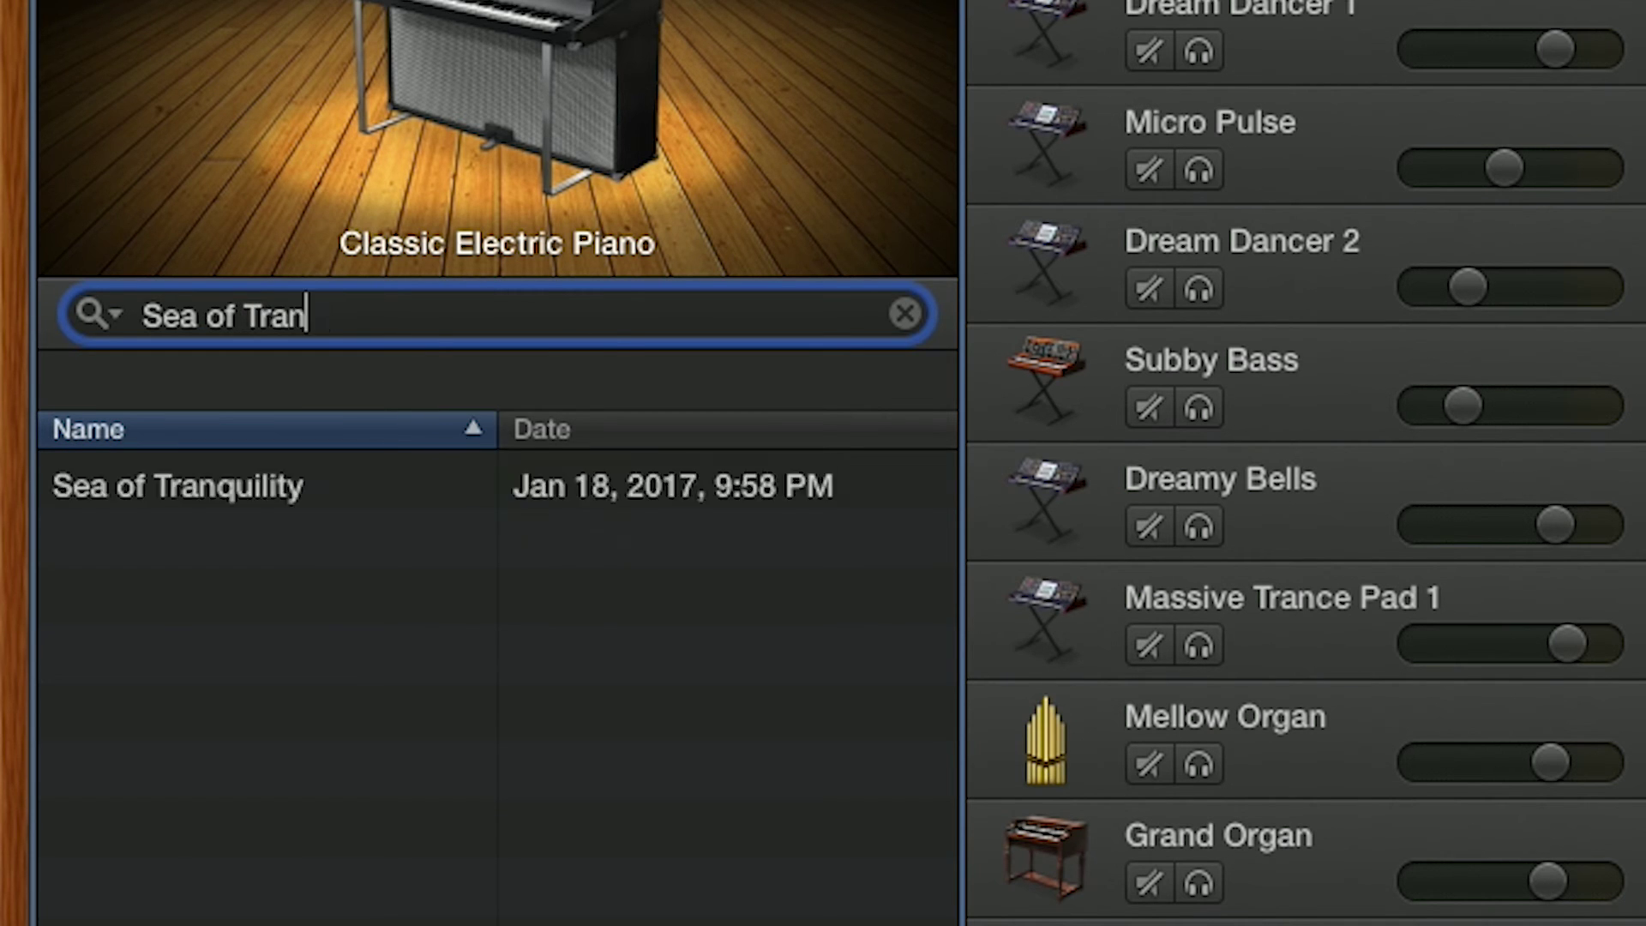
left_click(306, 498)
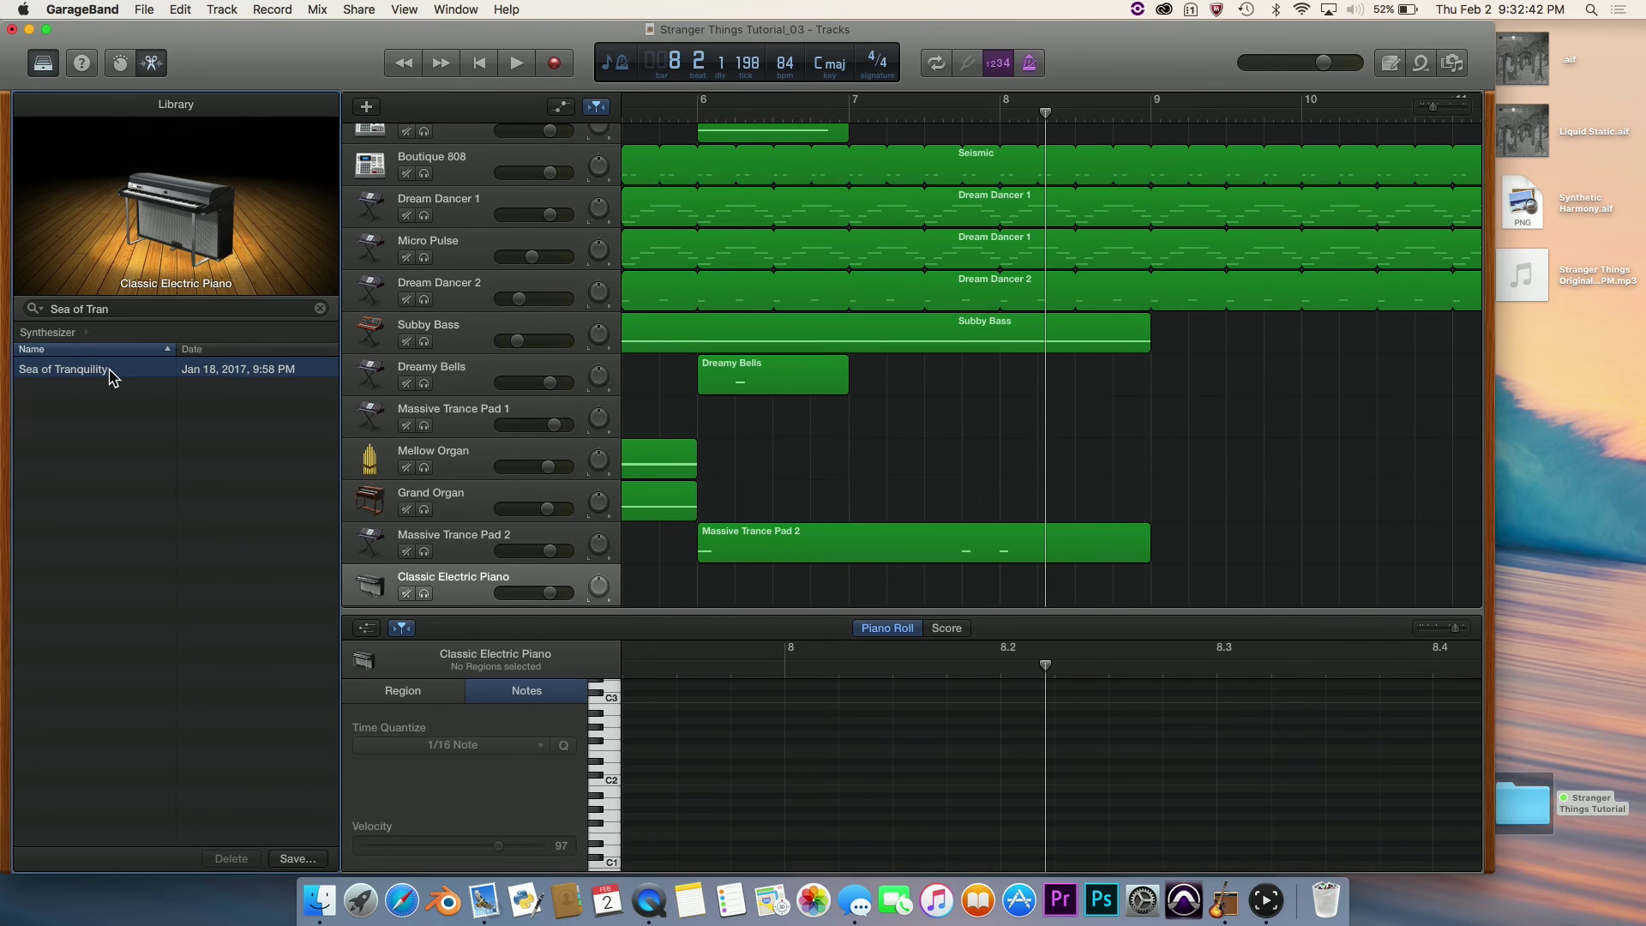
Return the playhead to bar 6 and show the Smart Controls of the Sea of Tranquility track.
scroll(940, 397, "down", 2)
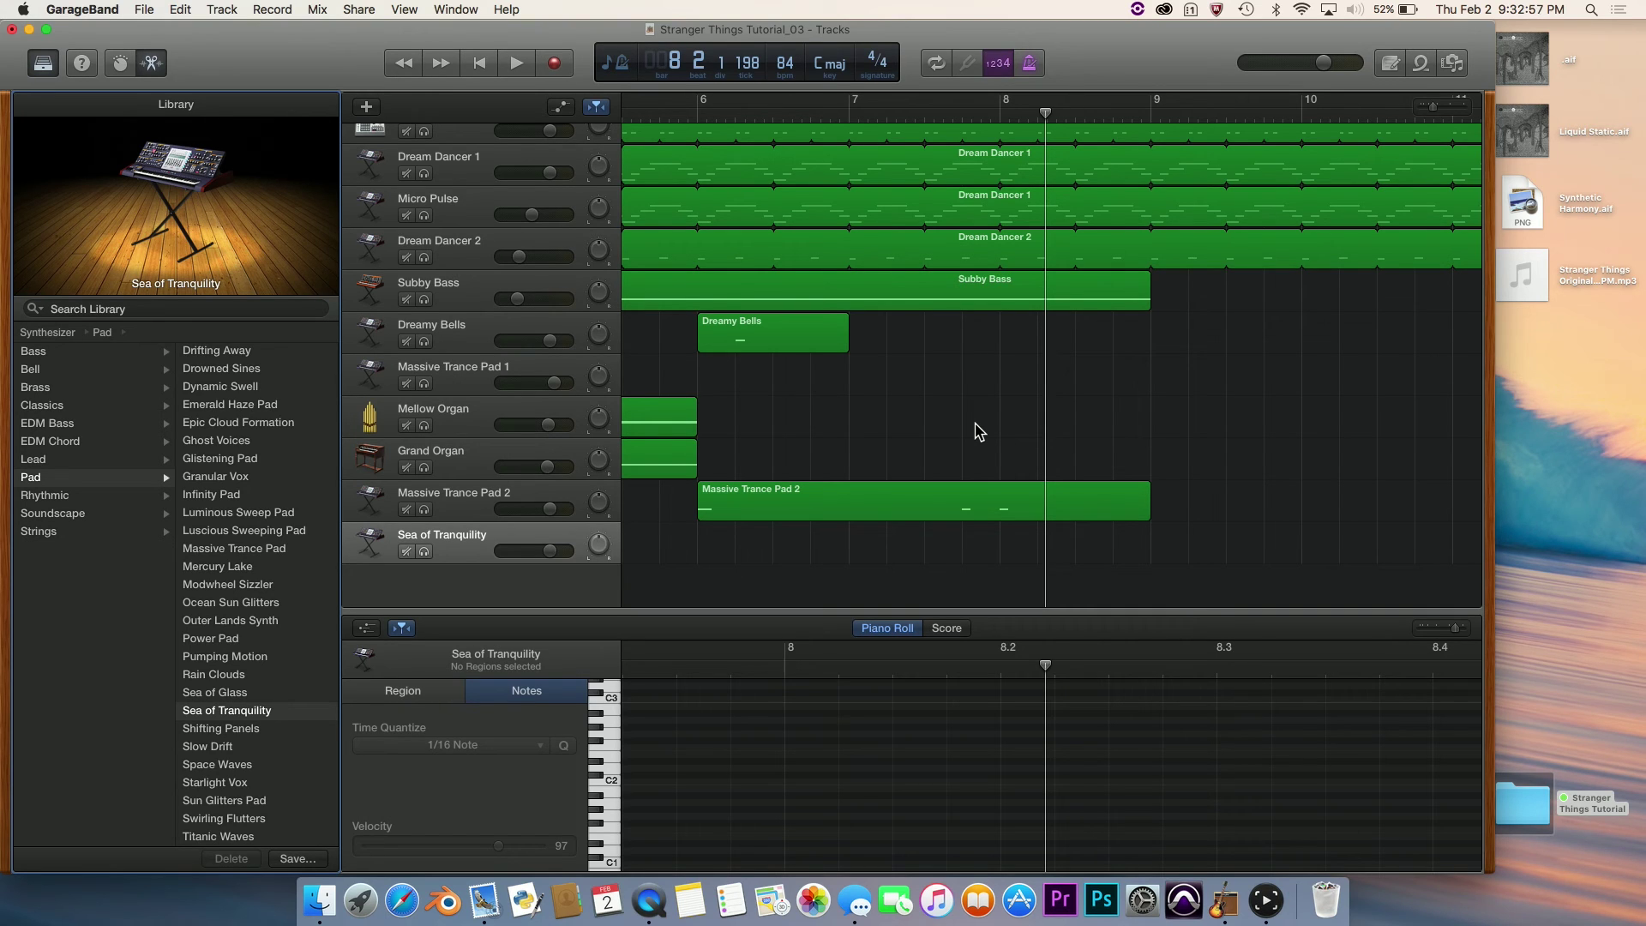
scroll(978, 431, "left", 5)
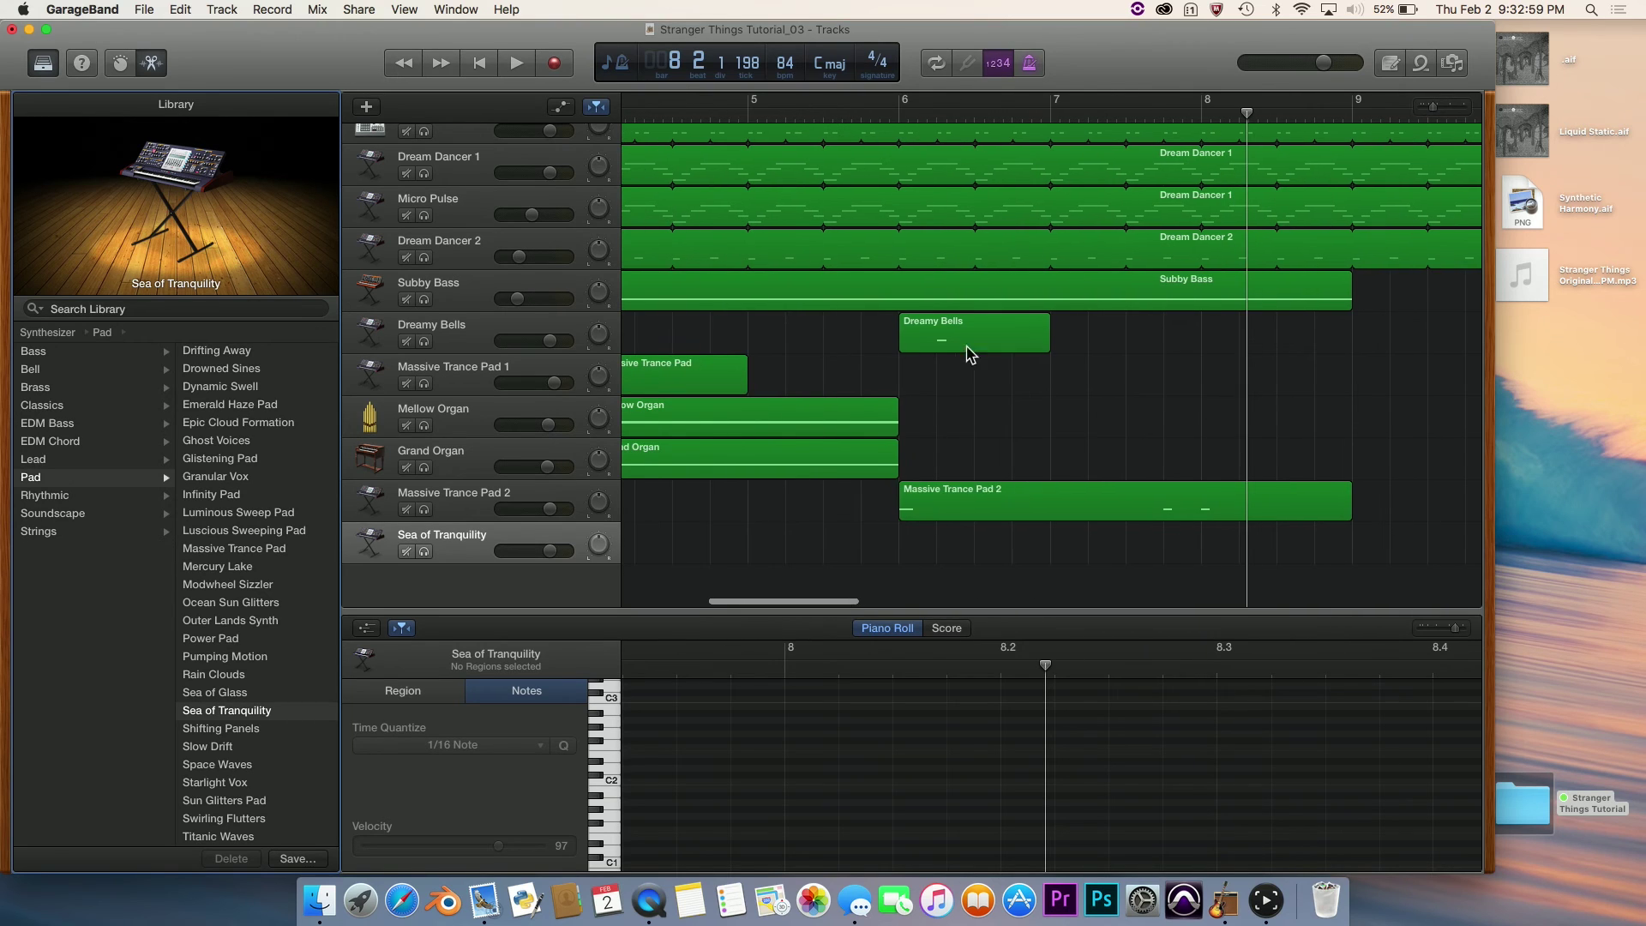
left_click(898, 114)
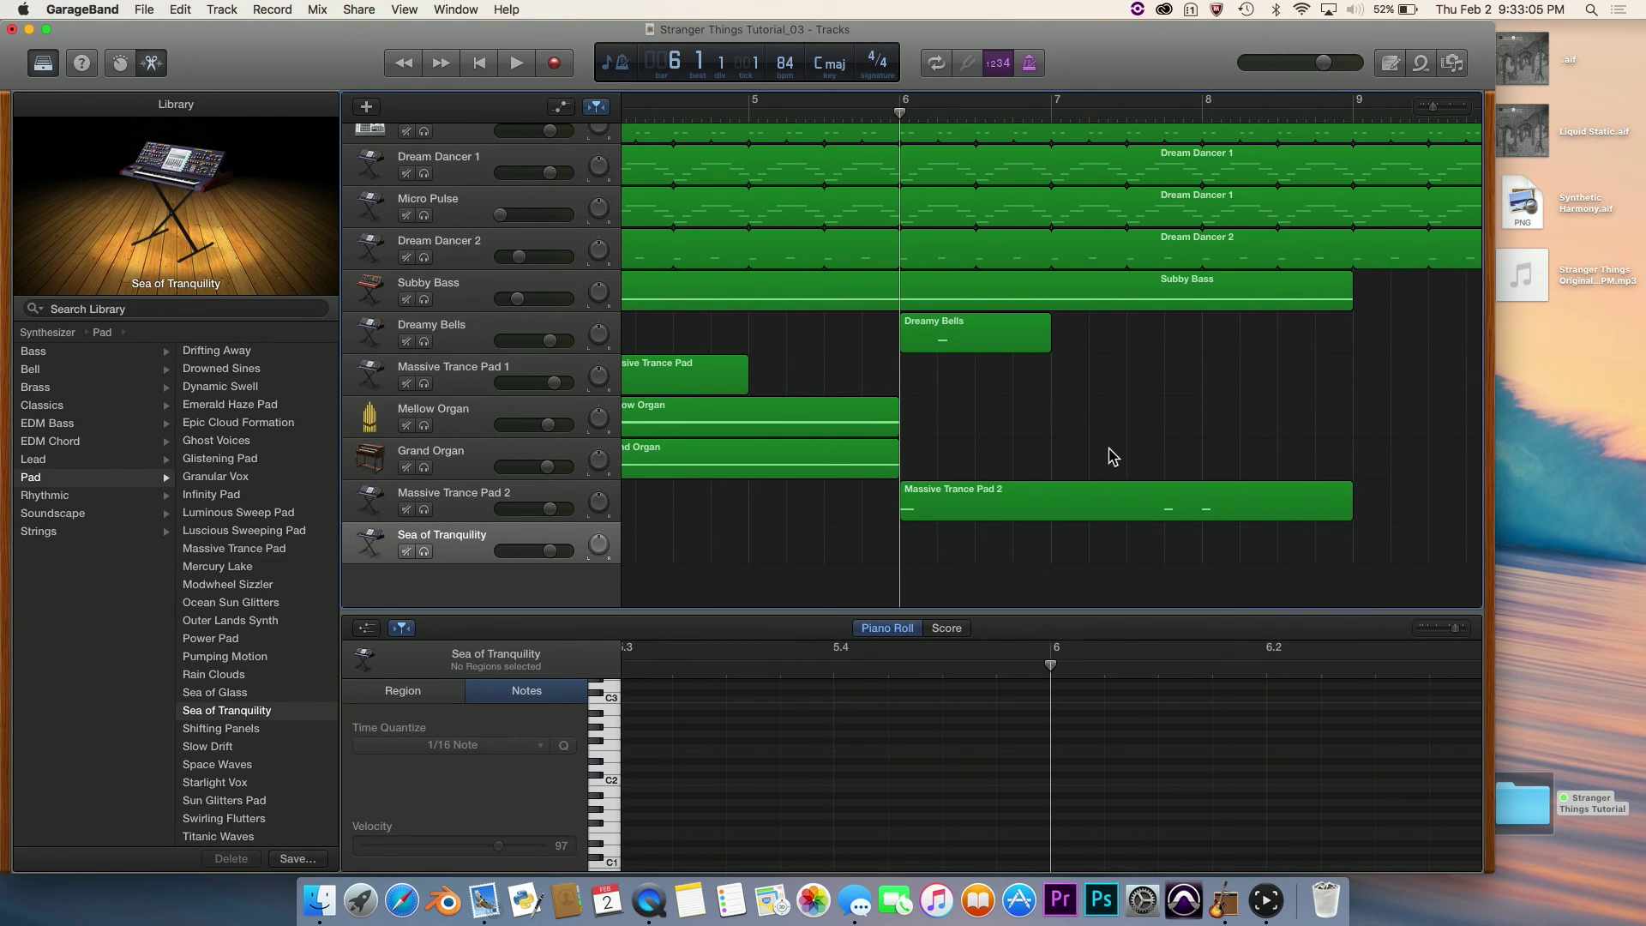
left_click(122, 65)
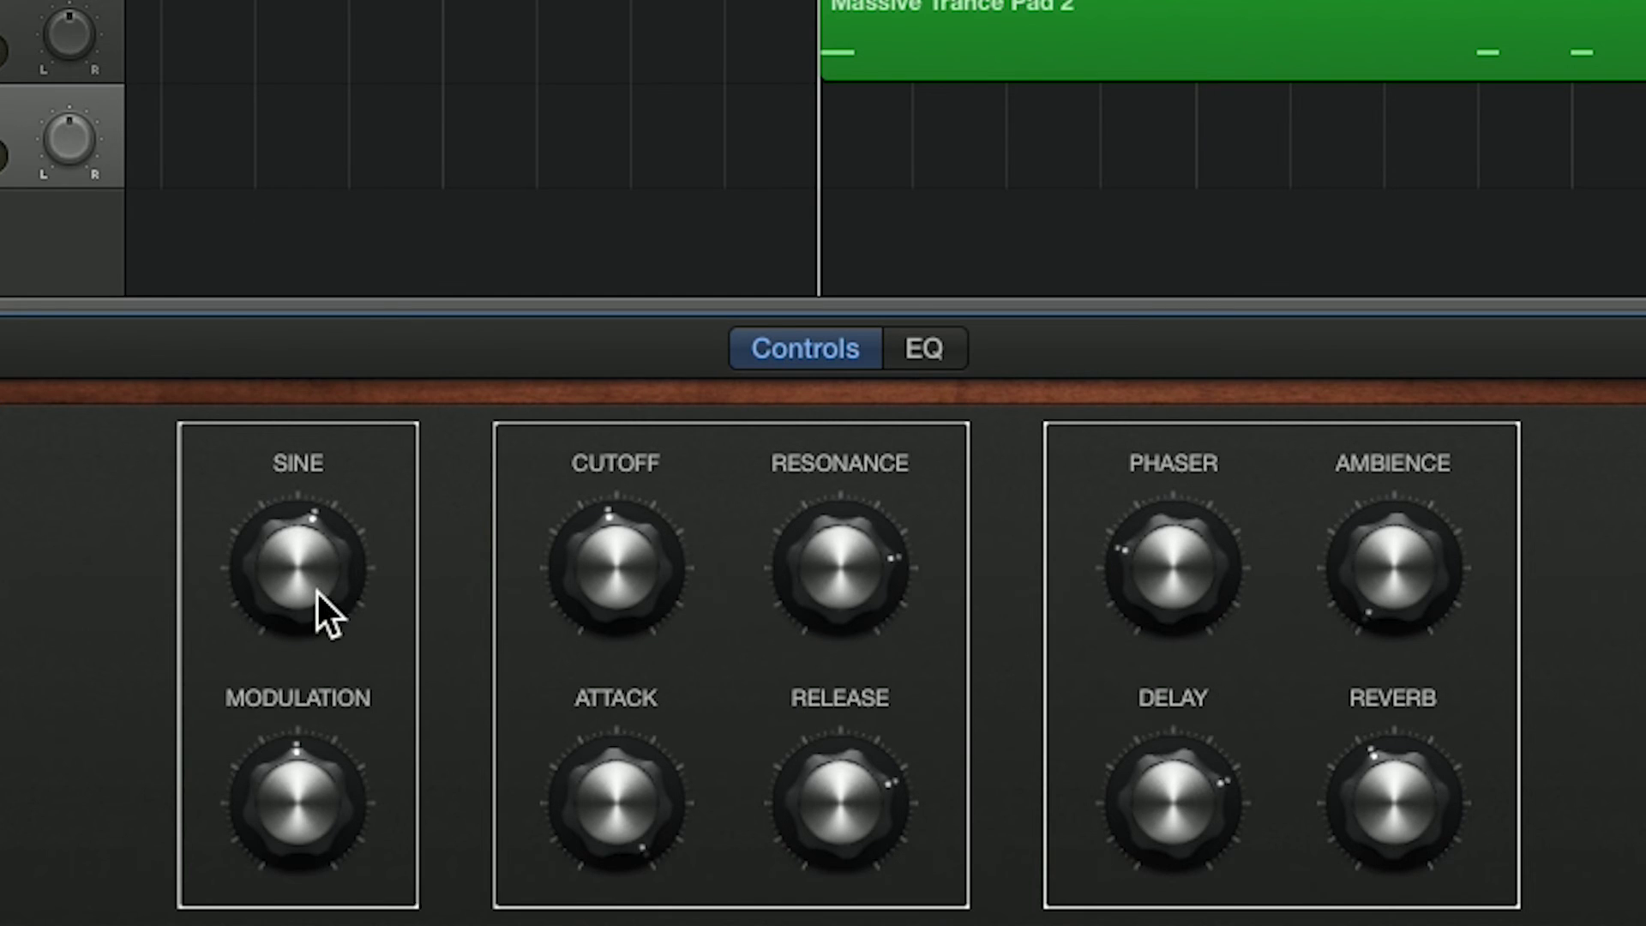
Turn Sea of Tranquility's Sine, Modulation, Cutoff and Resonance controls up to maximum and adjust its Attack, Release and Phaser.
left_click_drag(316, 590, 355, 429)
left_click_drag(286, 821, 411, 59)
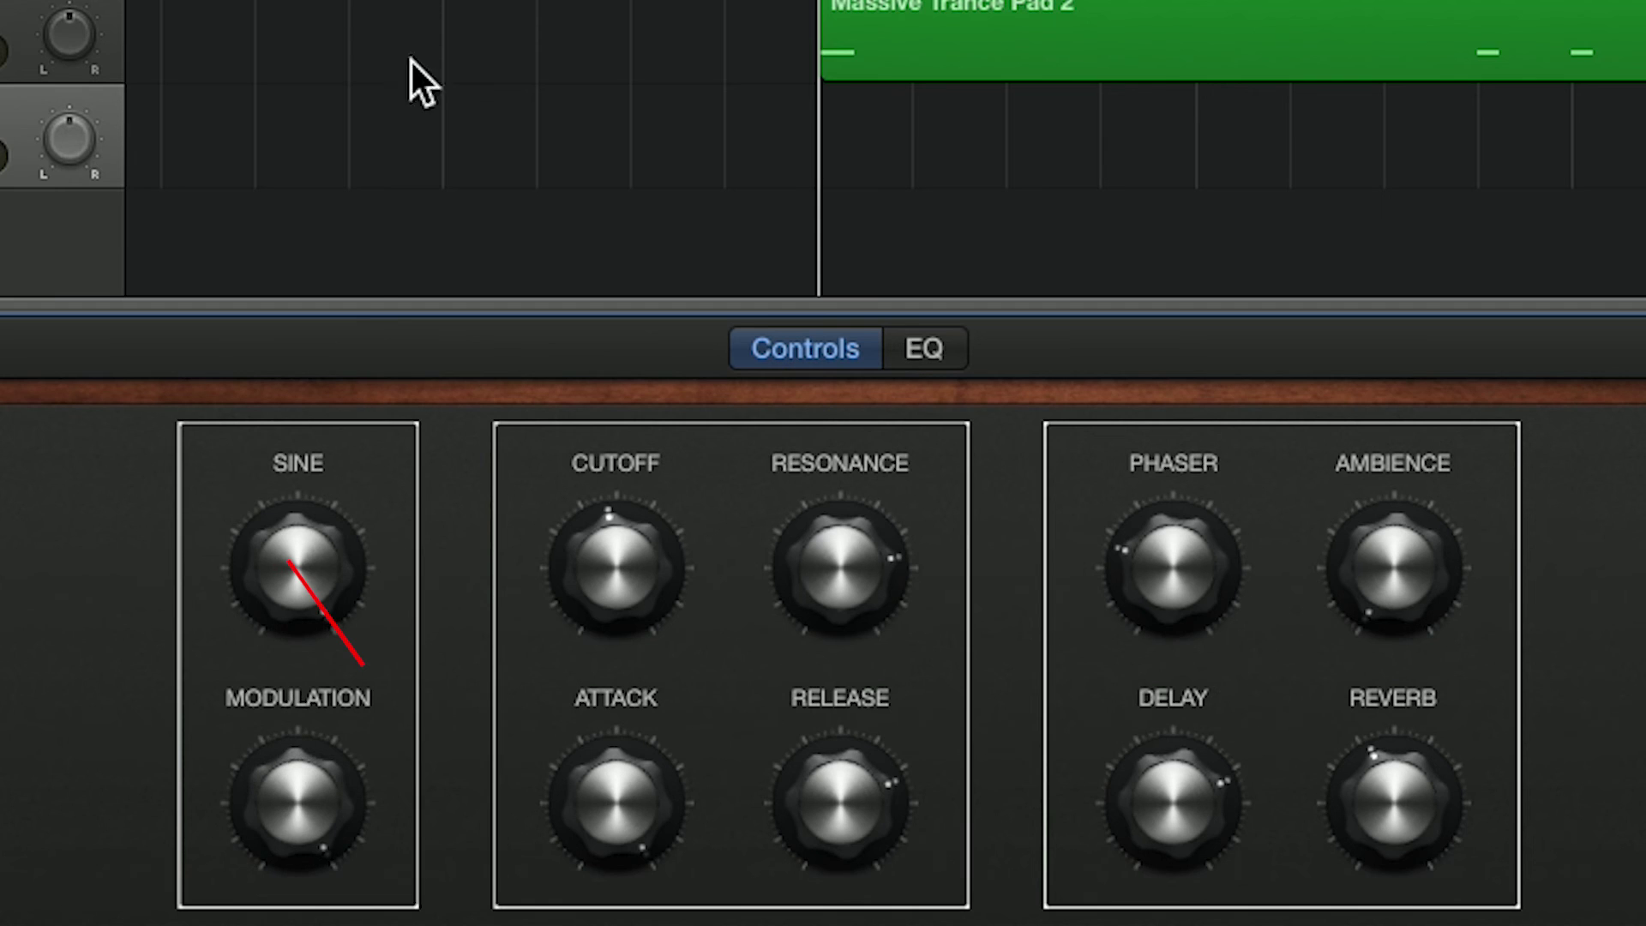
left_click_drag(618, 648, 613, 384)
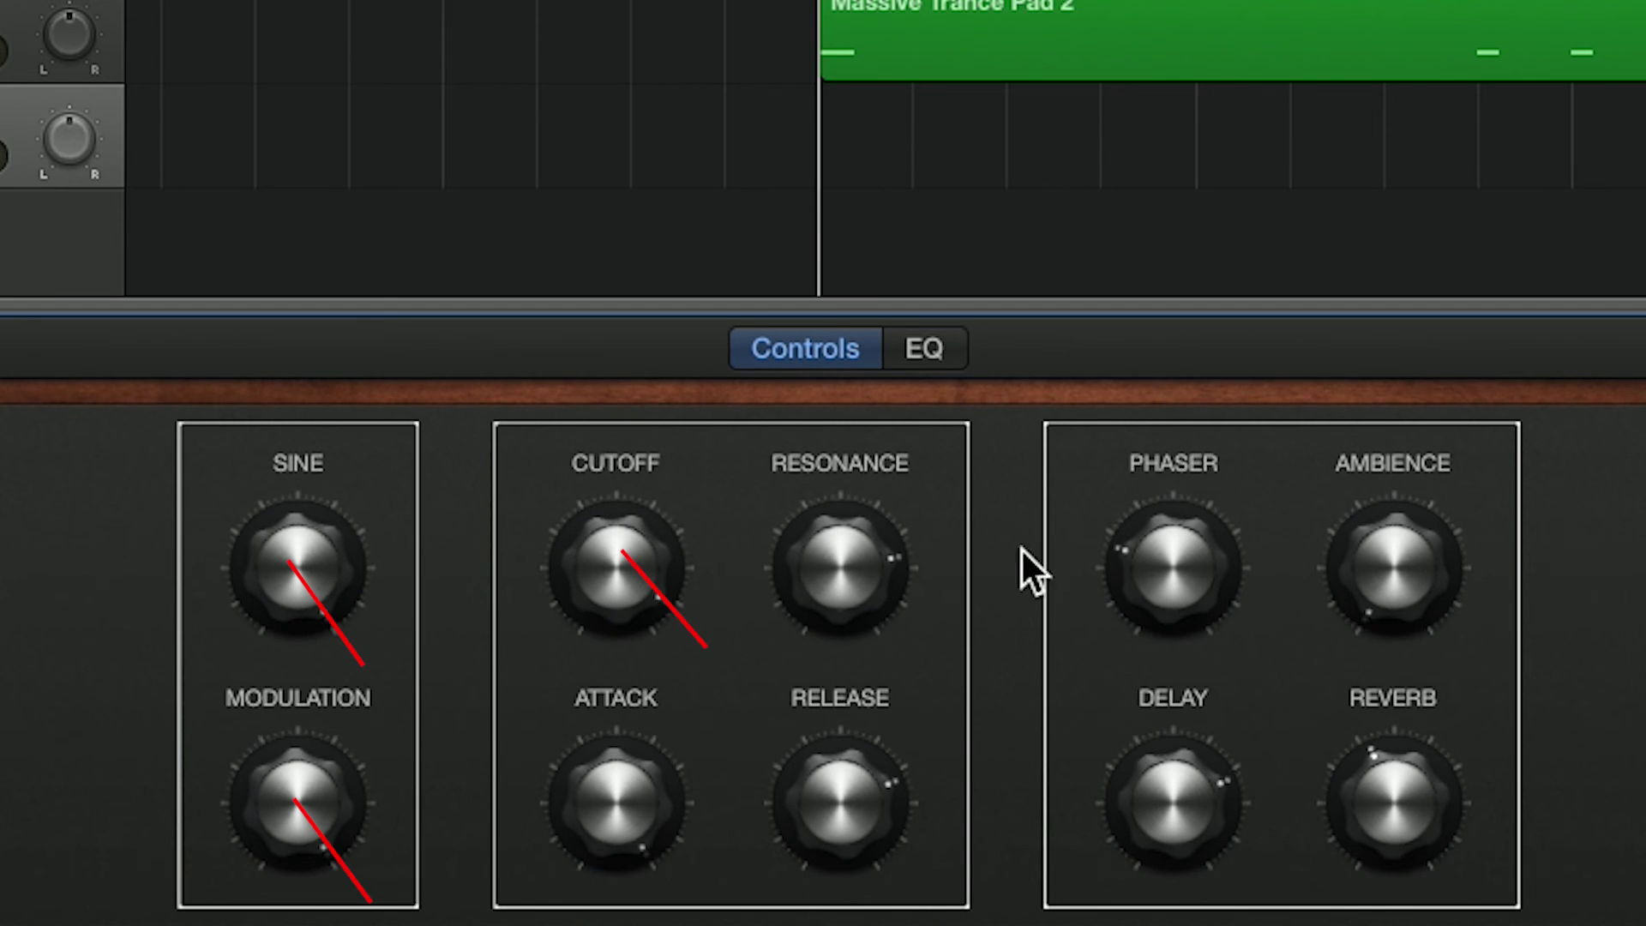
left_click_drag(832, 563, 892, 98)
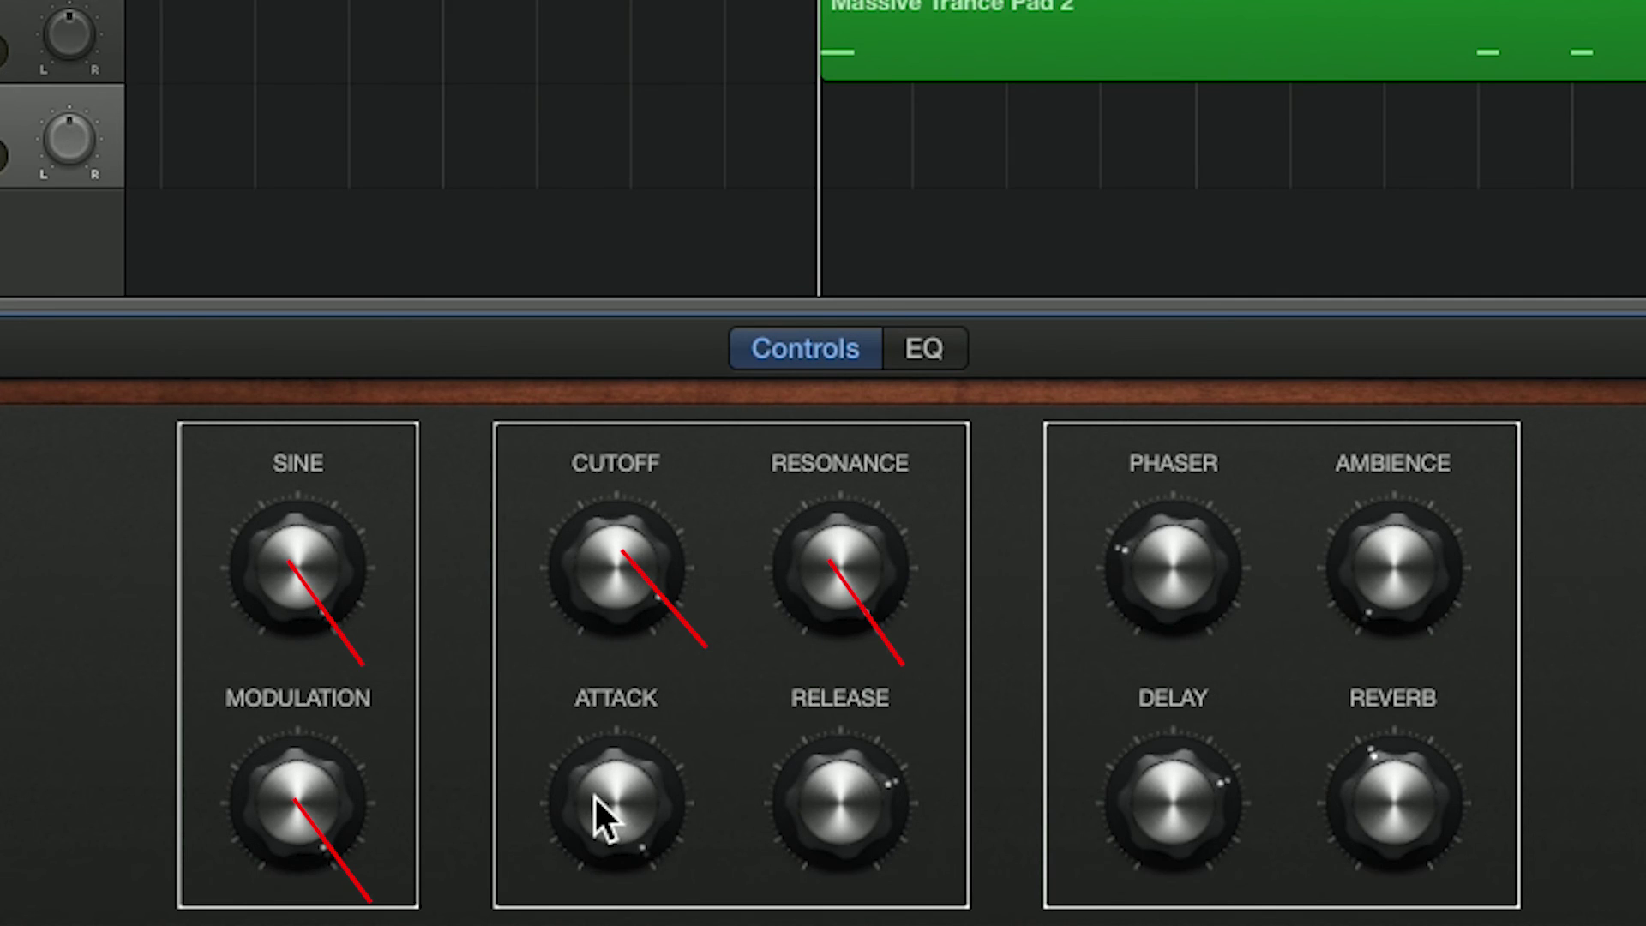
left_click_drag(594, 798, 714, 925)
left_click_drag(857, 800, 980, 312)
left_click_drag(1154, 516, 1209, 925)
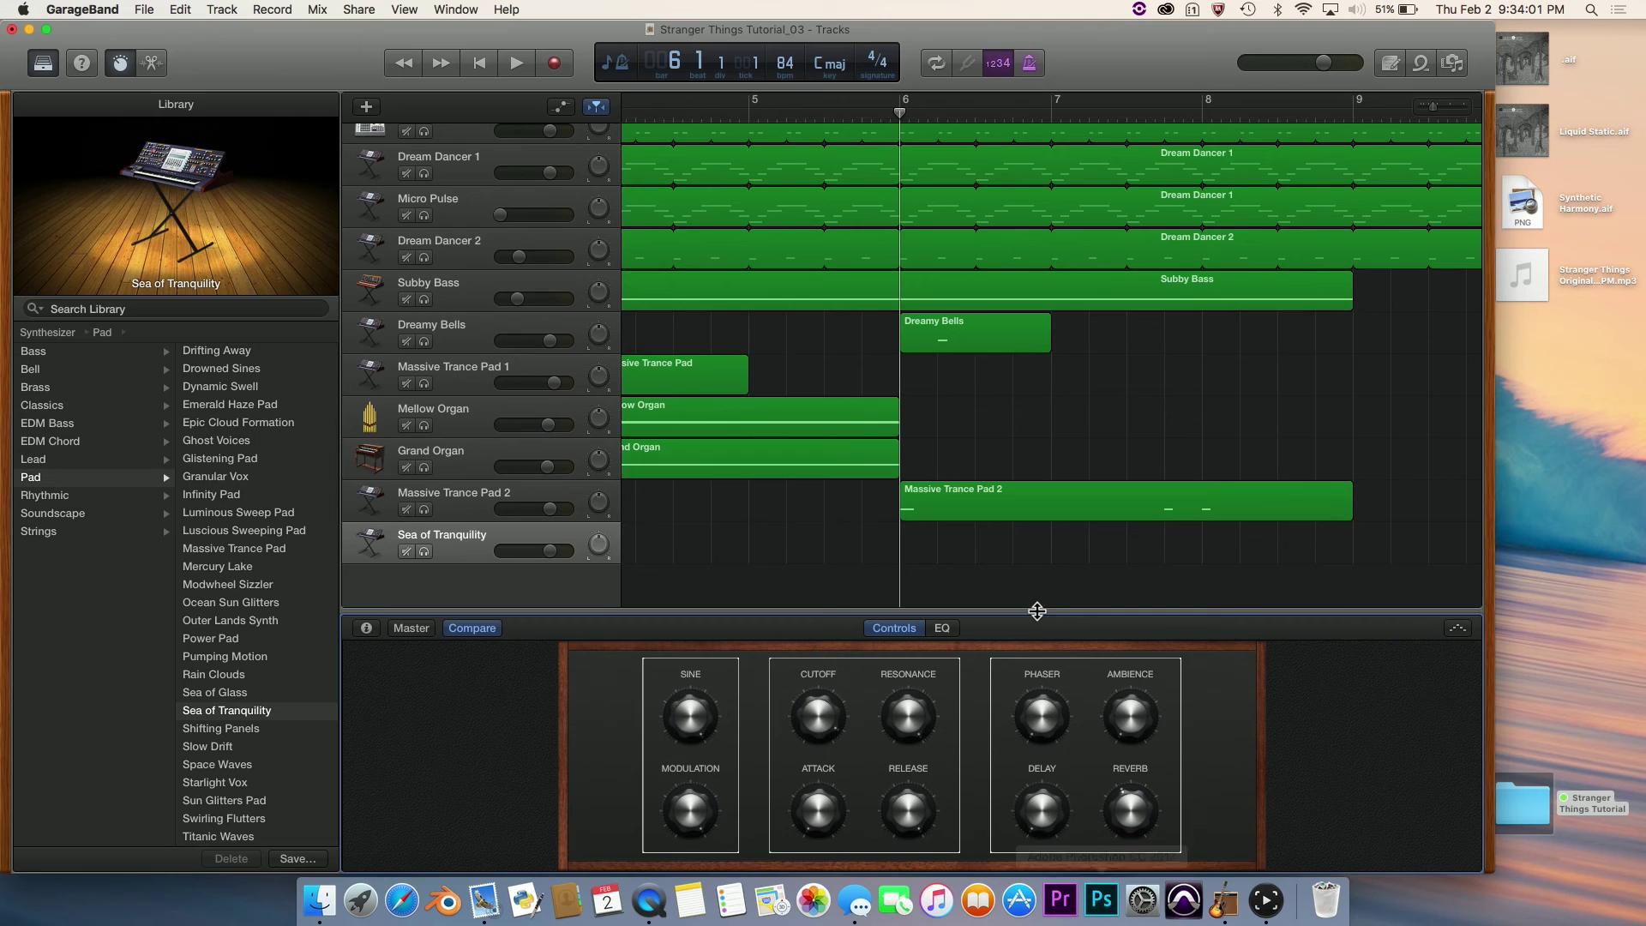
Show Musical Typing for the Sea of Tranquility track, audition a note and set the octave to C2.
key("super+k")
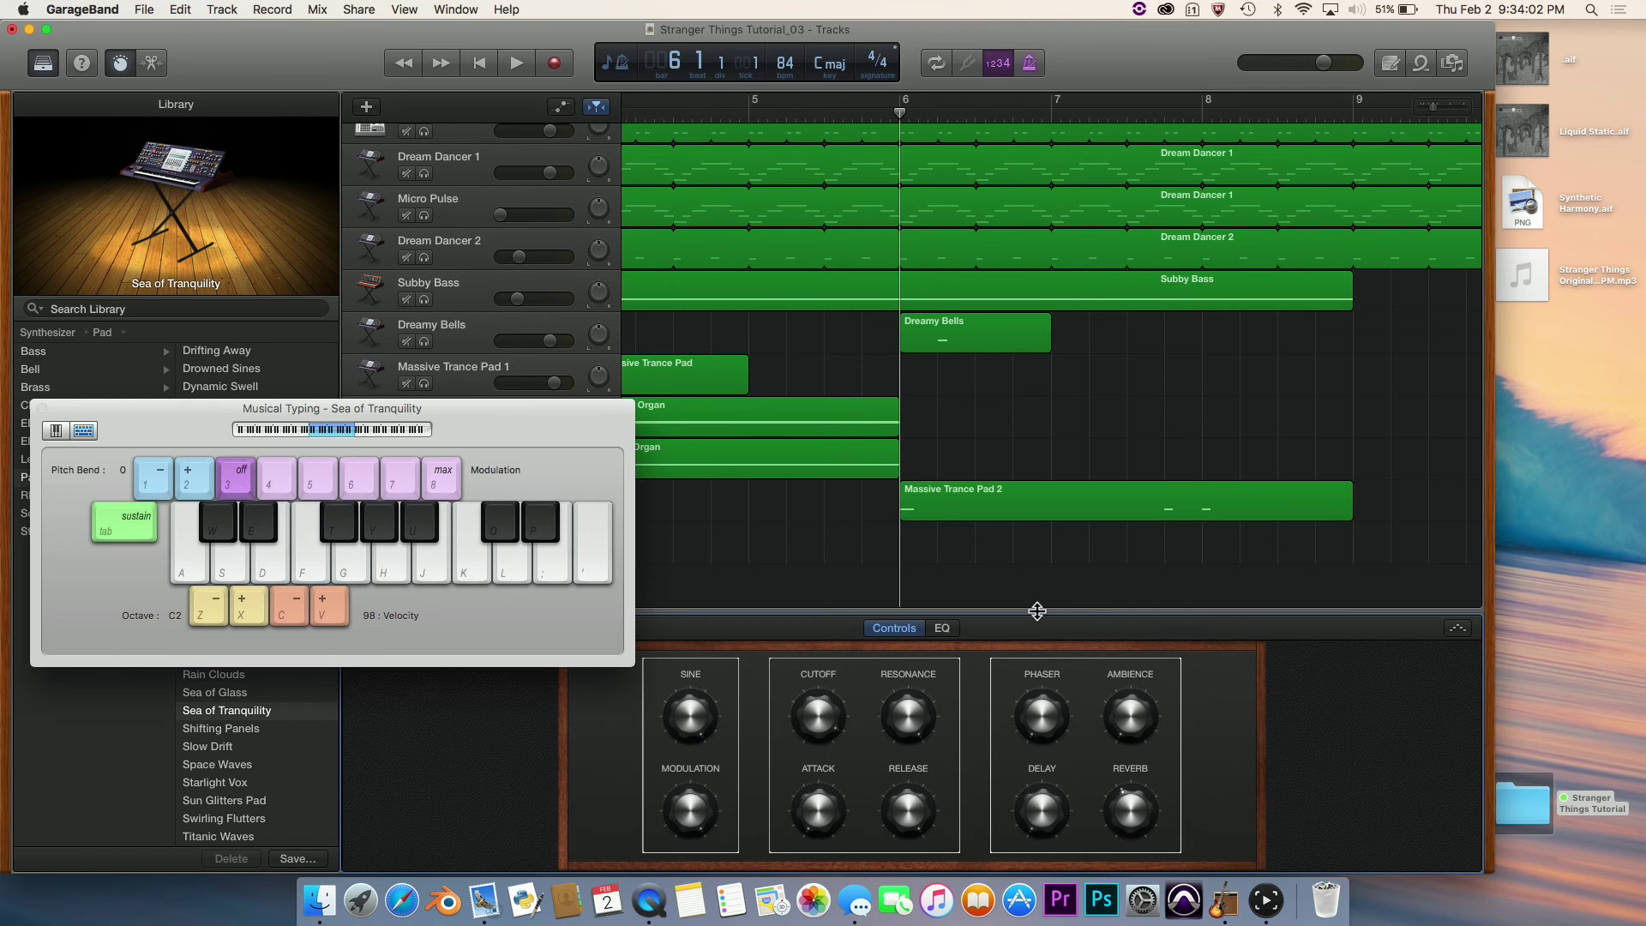
key("h")
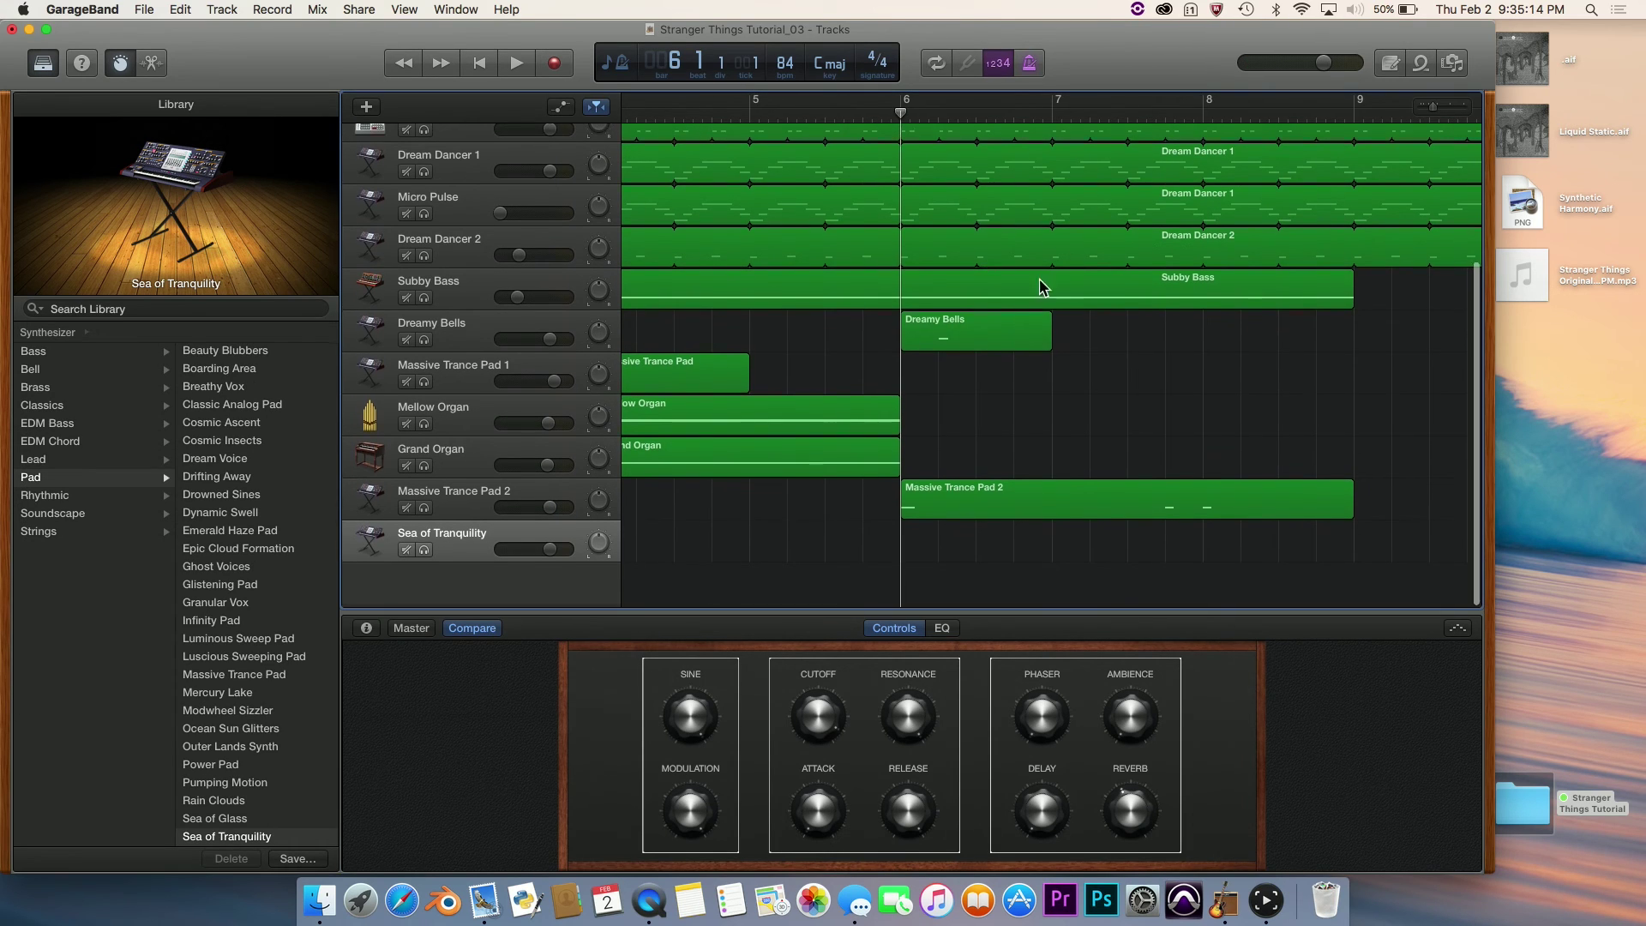
scroll(941, 435, "right", 2)
scroll(940, 435, "right", 1)
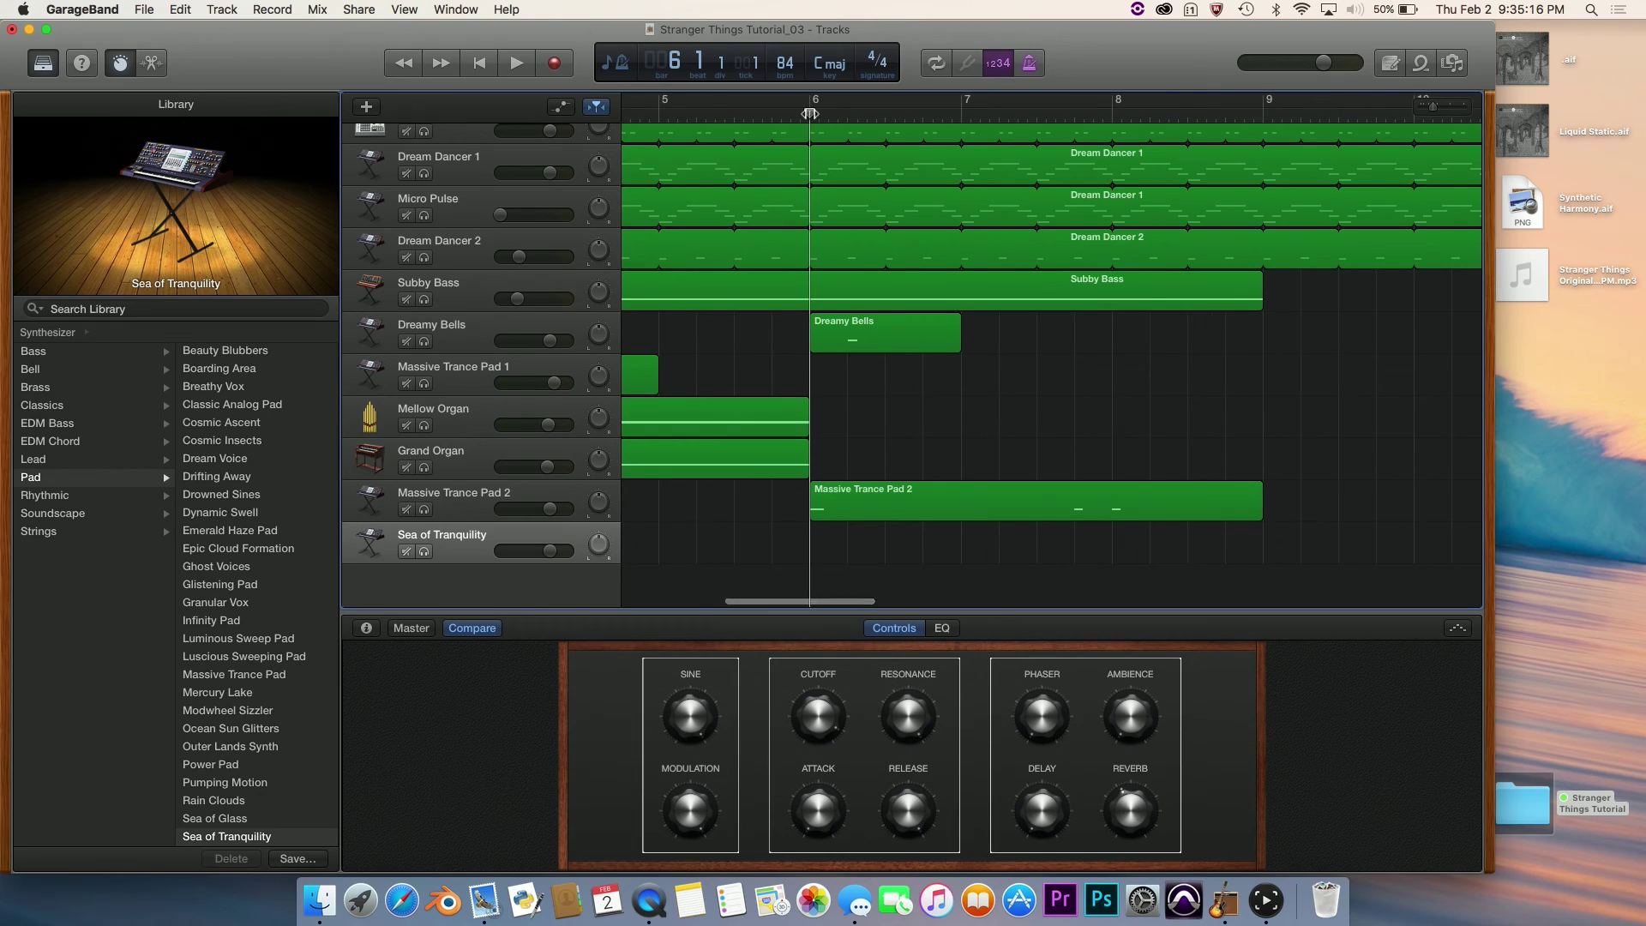
scroll(1114, 188, "right", 1)
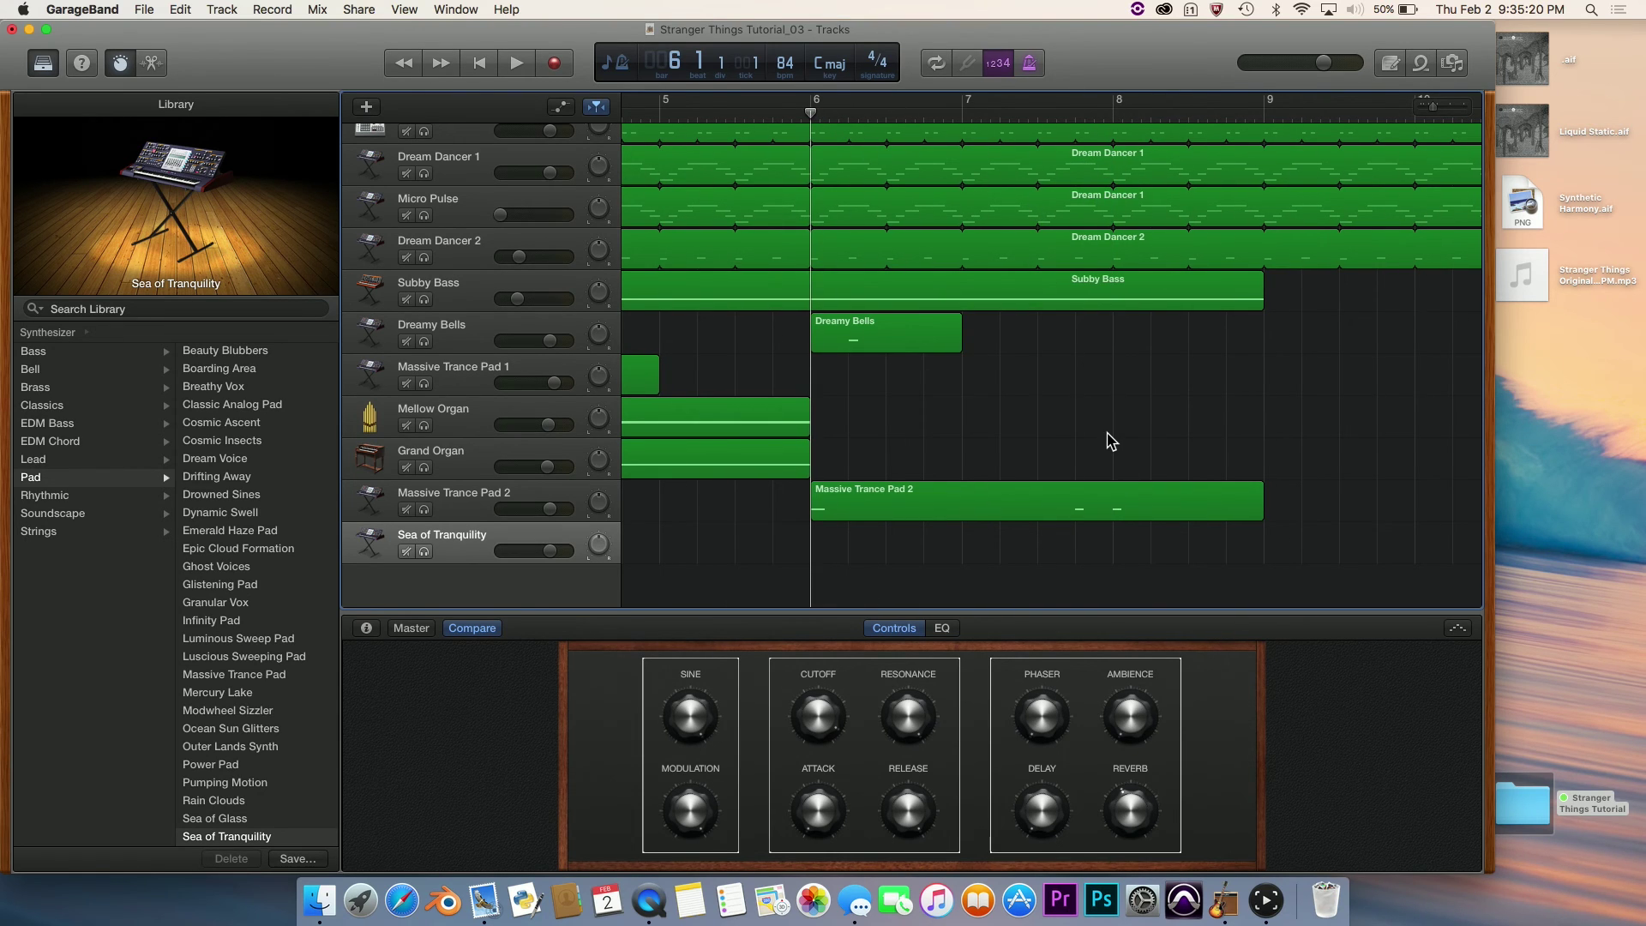
key("super+k")
left_click_drag(591, 428, 1073, 306)
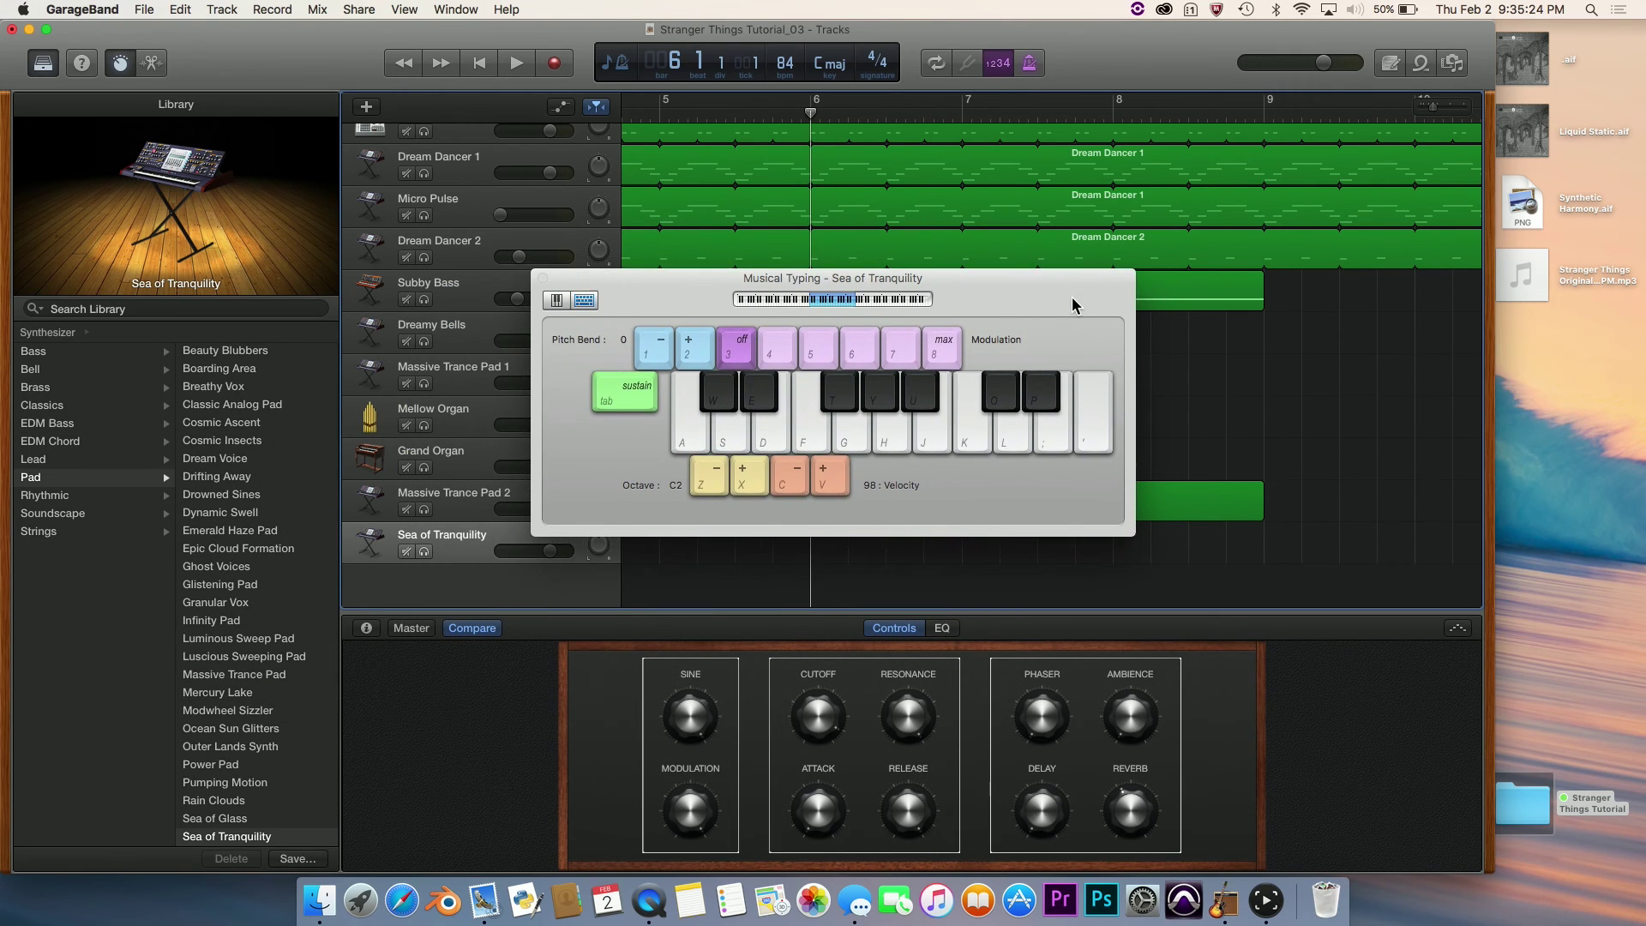
key("x")
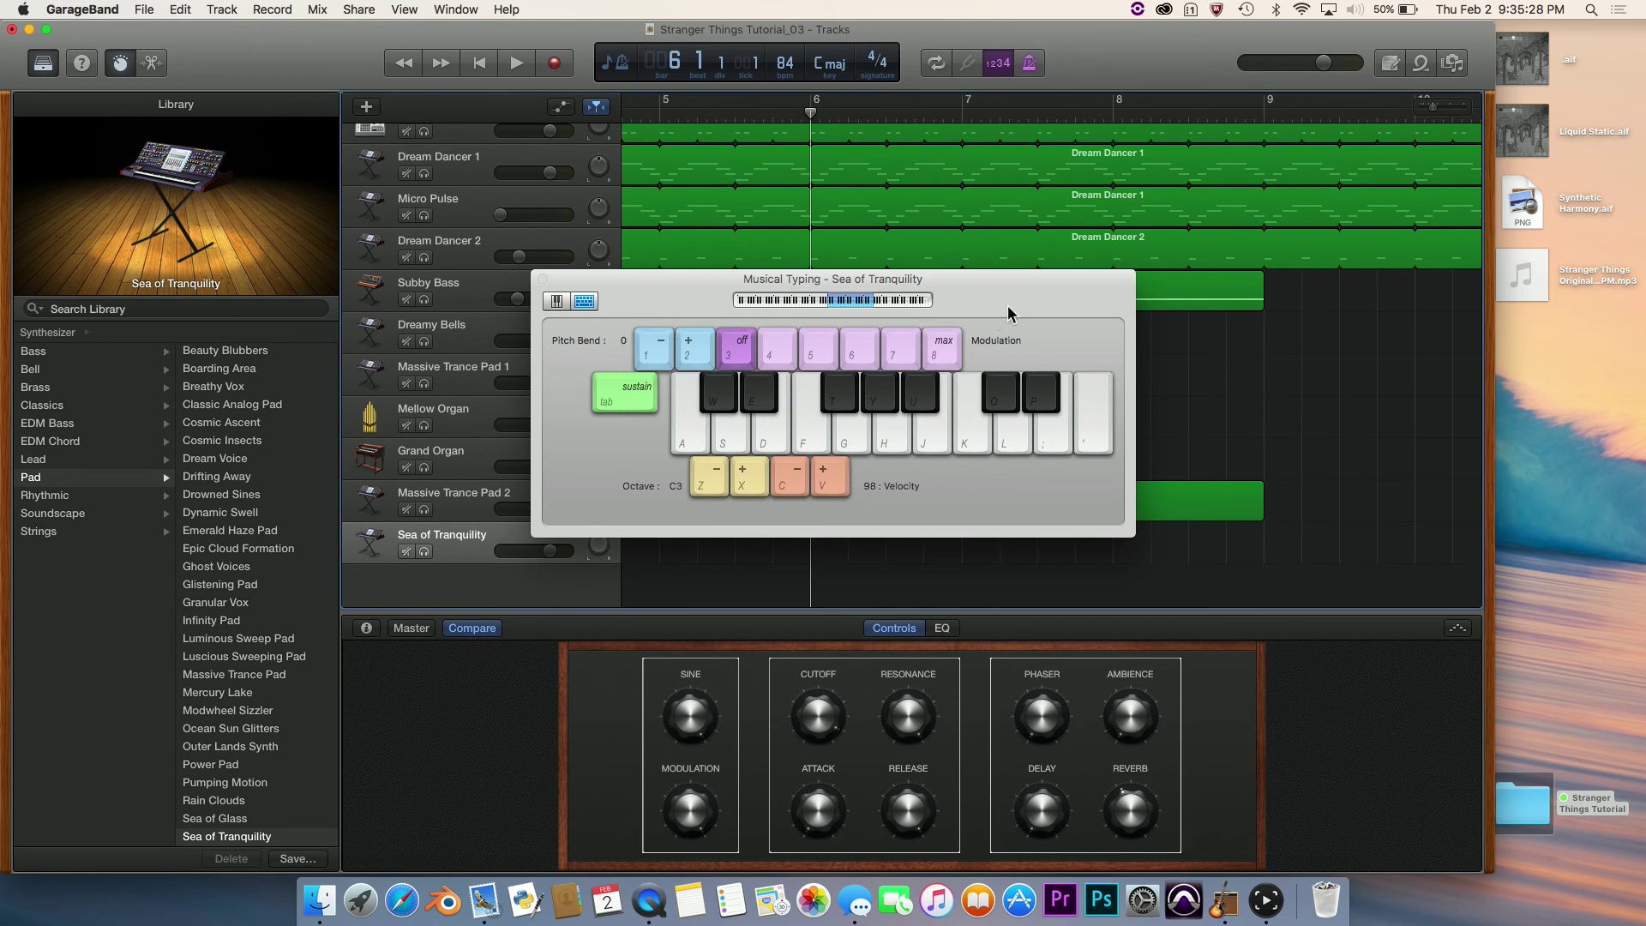
key("z")
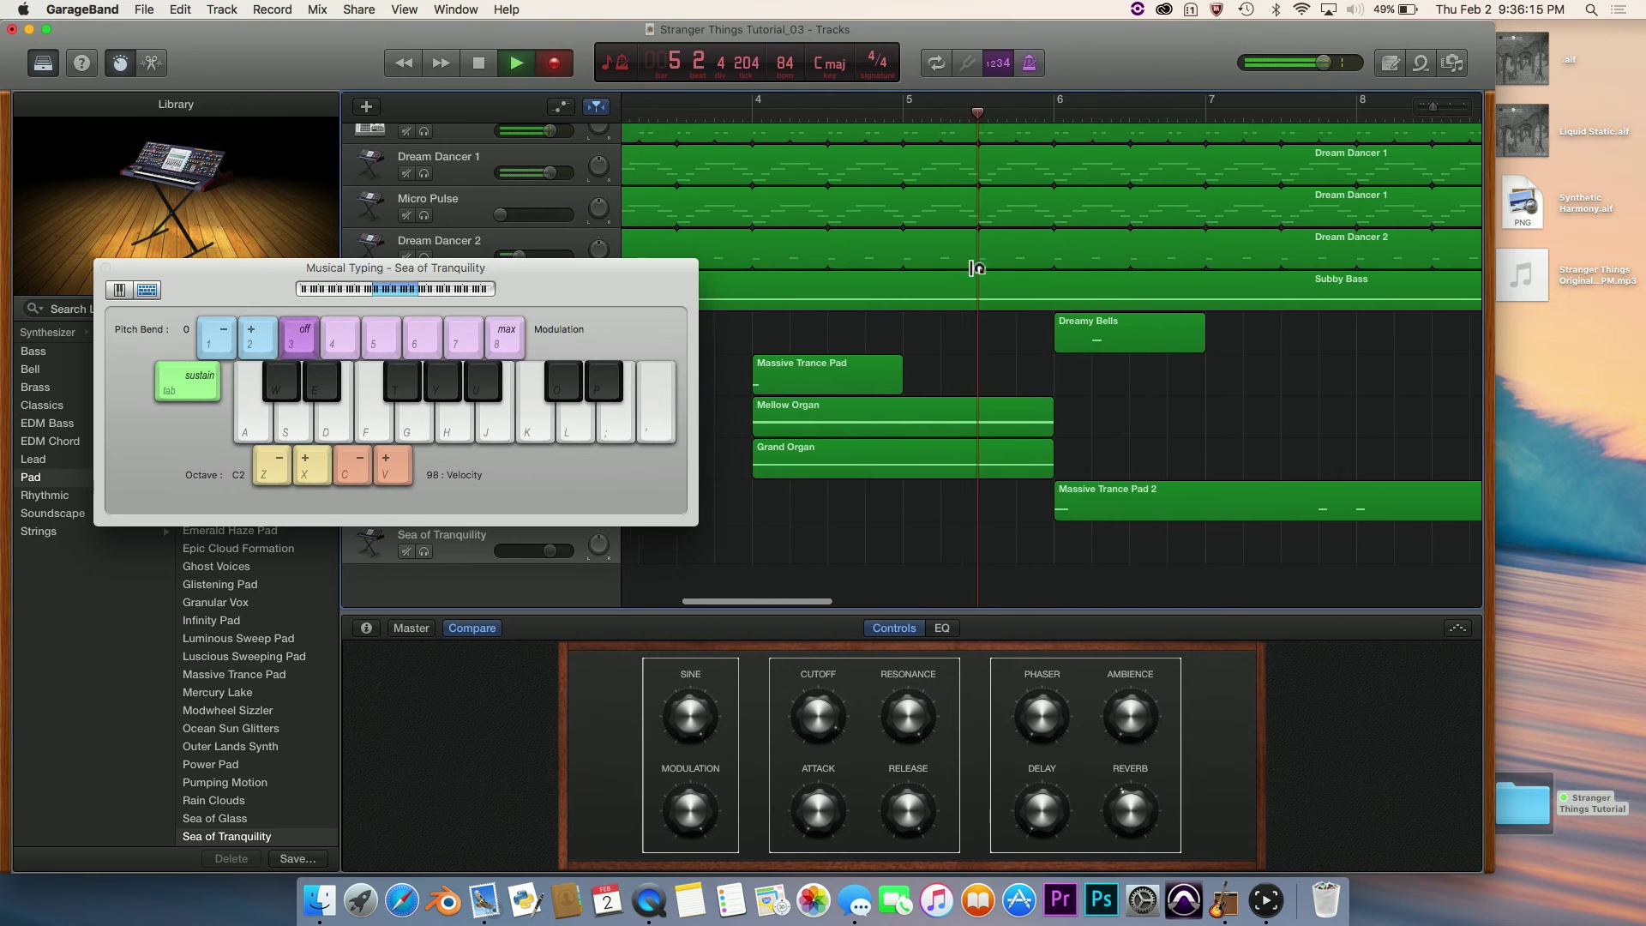
Record C3 at bar 6 and B2 at bar 8 on the Sea of Tranquility track, stop at bar 9 and close Musical Typing.
key("k")
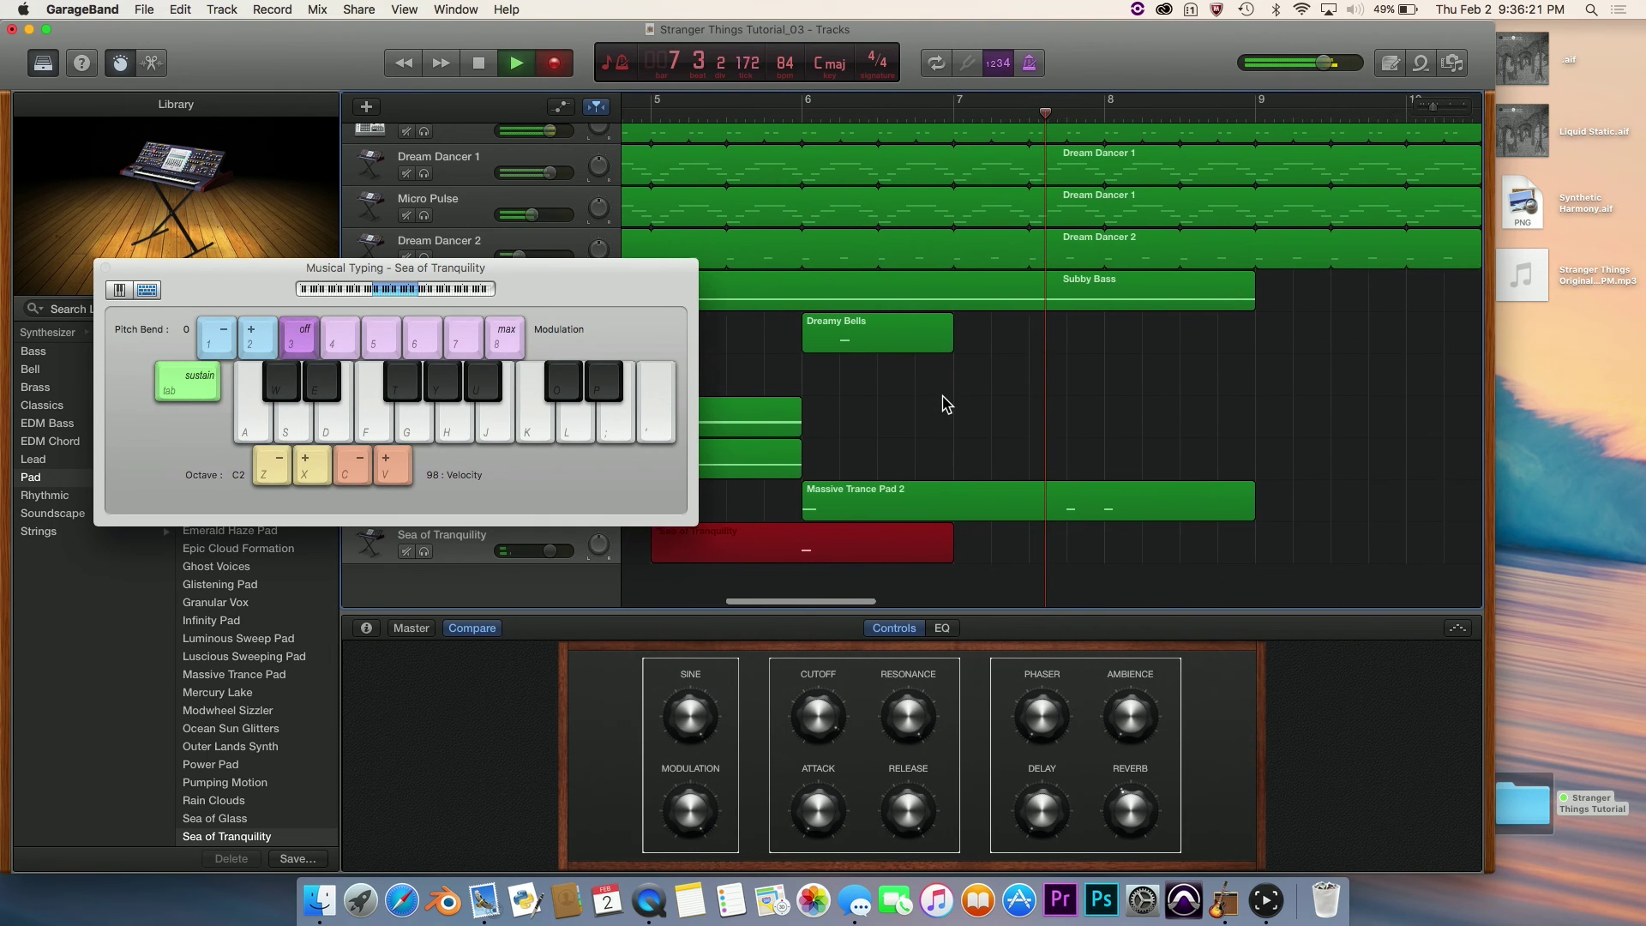
key("k")
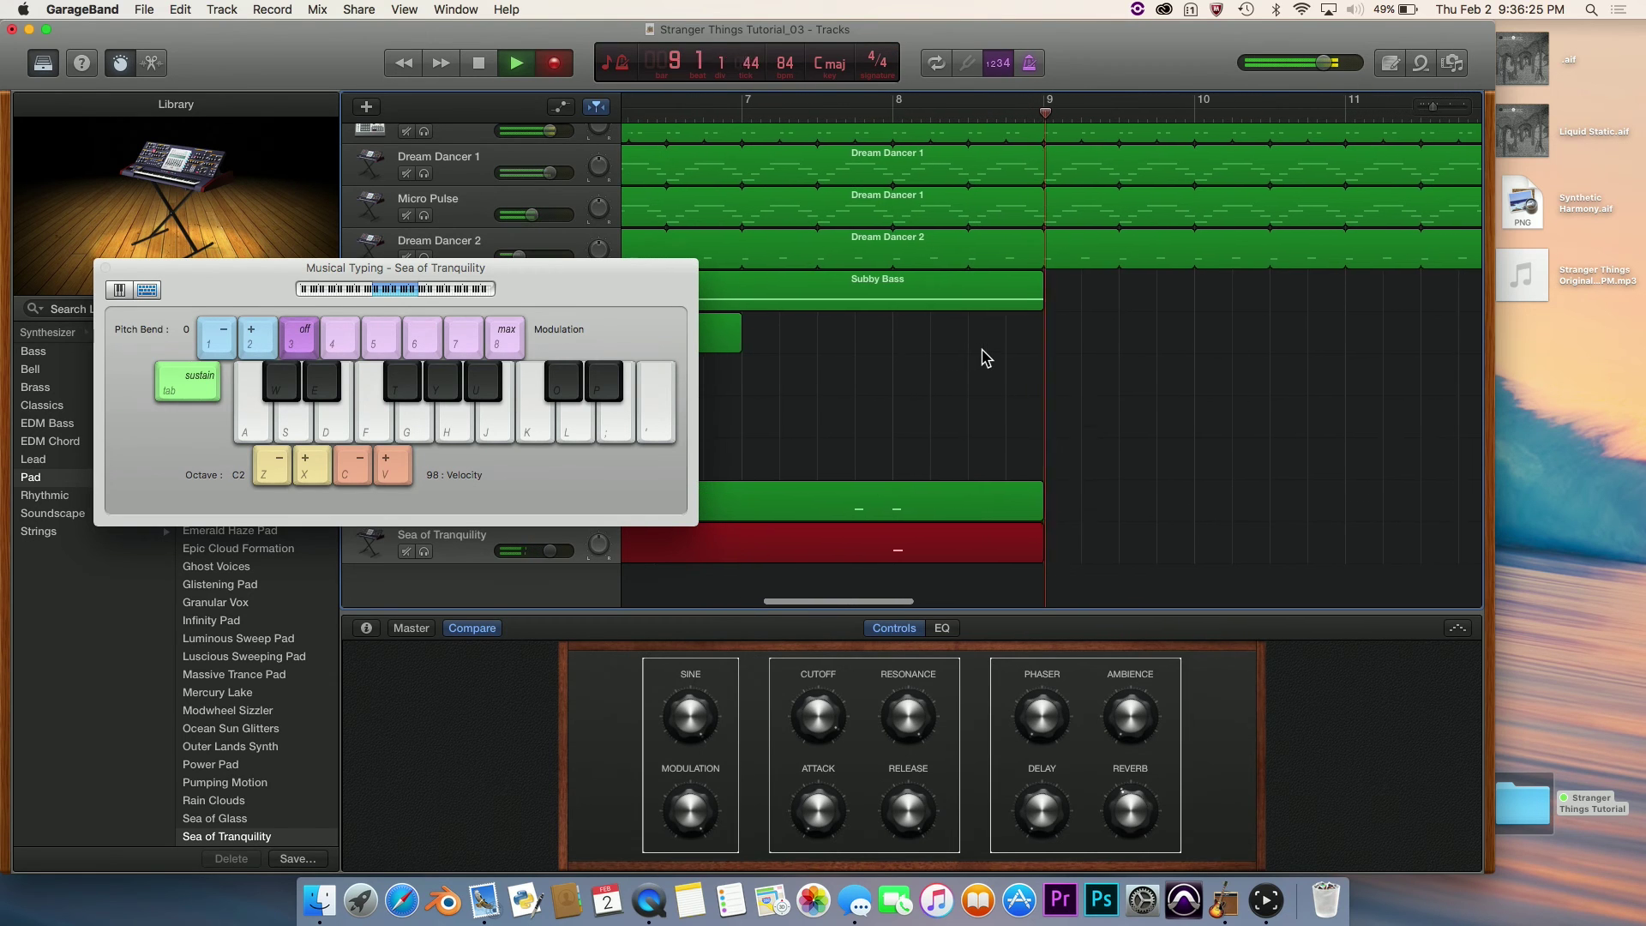
key("space")
left_click(105, 267)
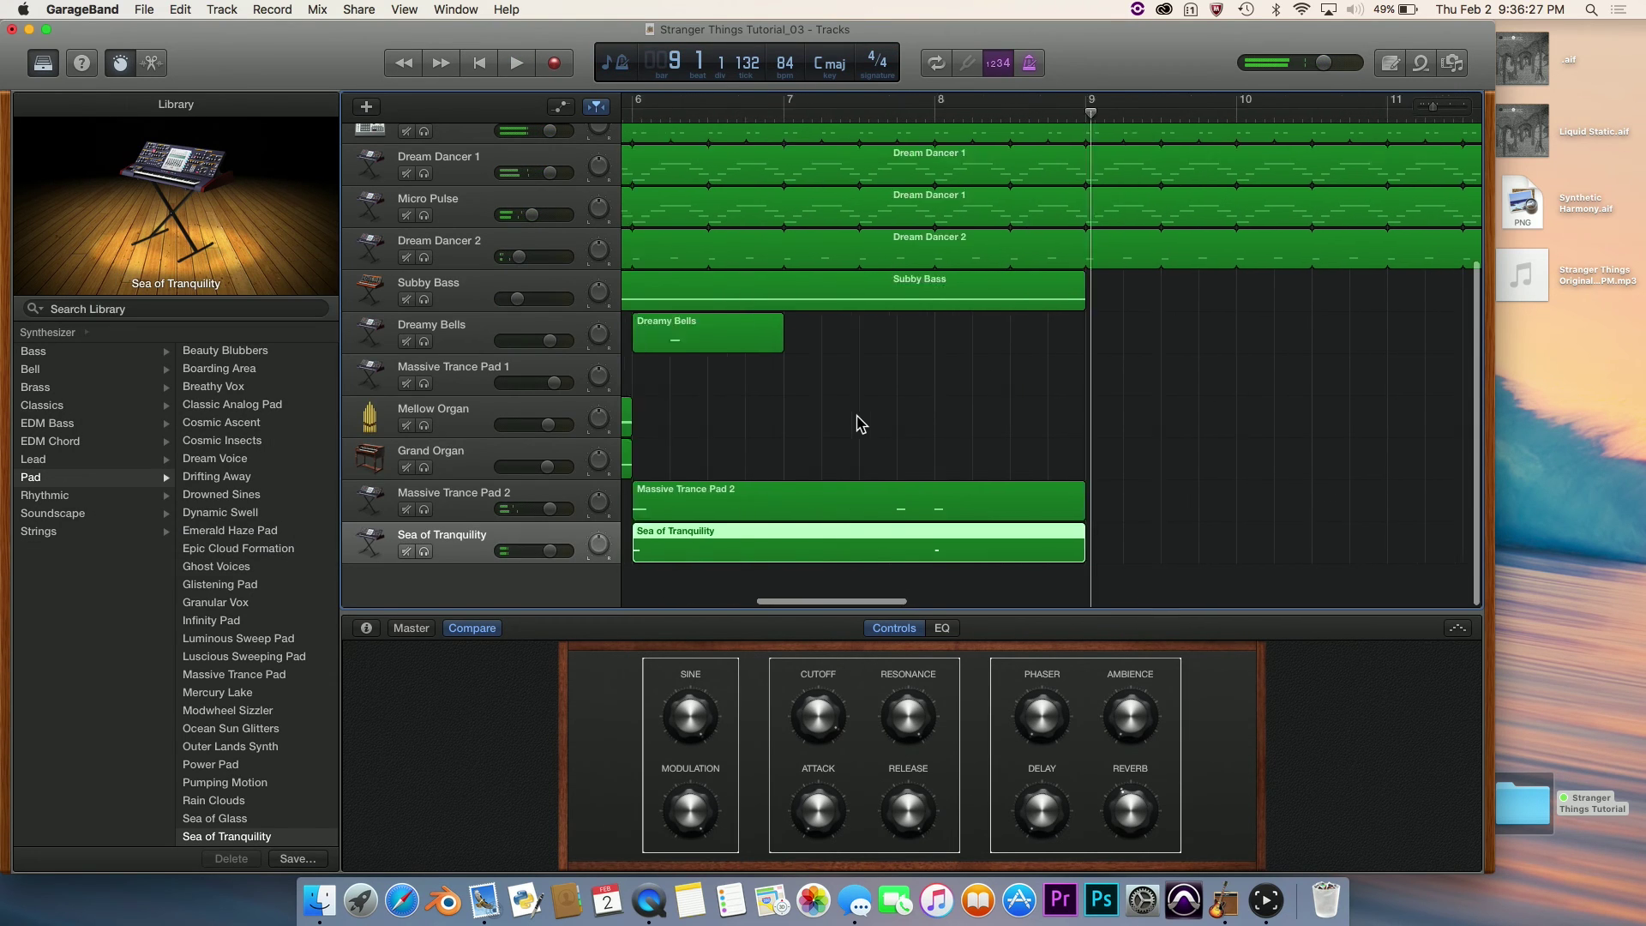
Open the Sea of Tranquility region in the Piano Roll and align its B2 note to bar 8 and its C3 note to bar 6.
scroll(860, 424, "left", 2)
left_click(735, 577)
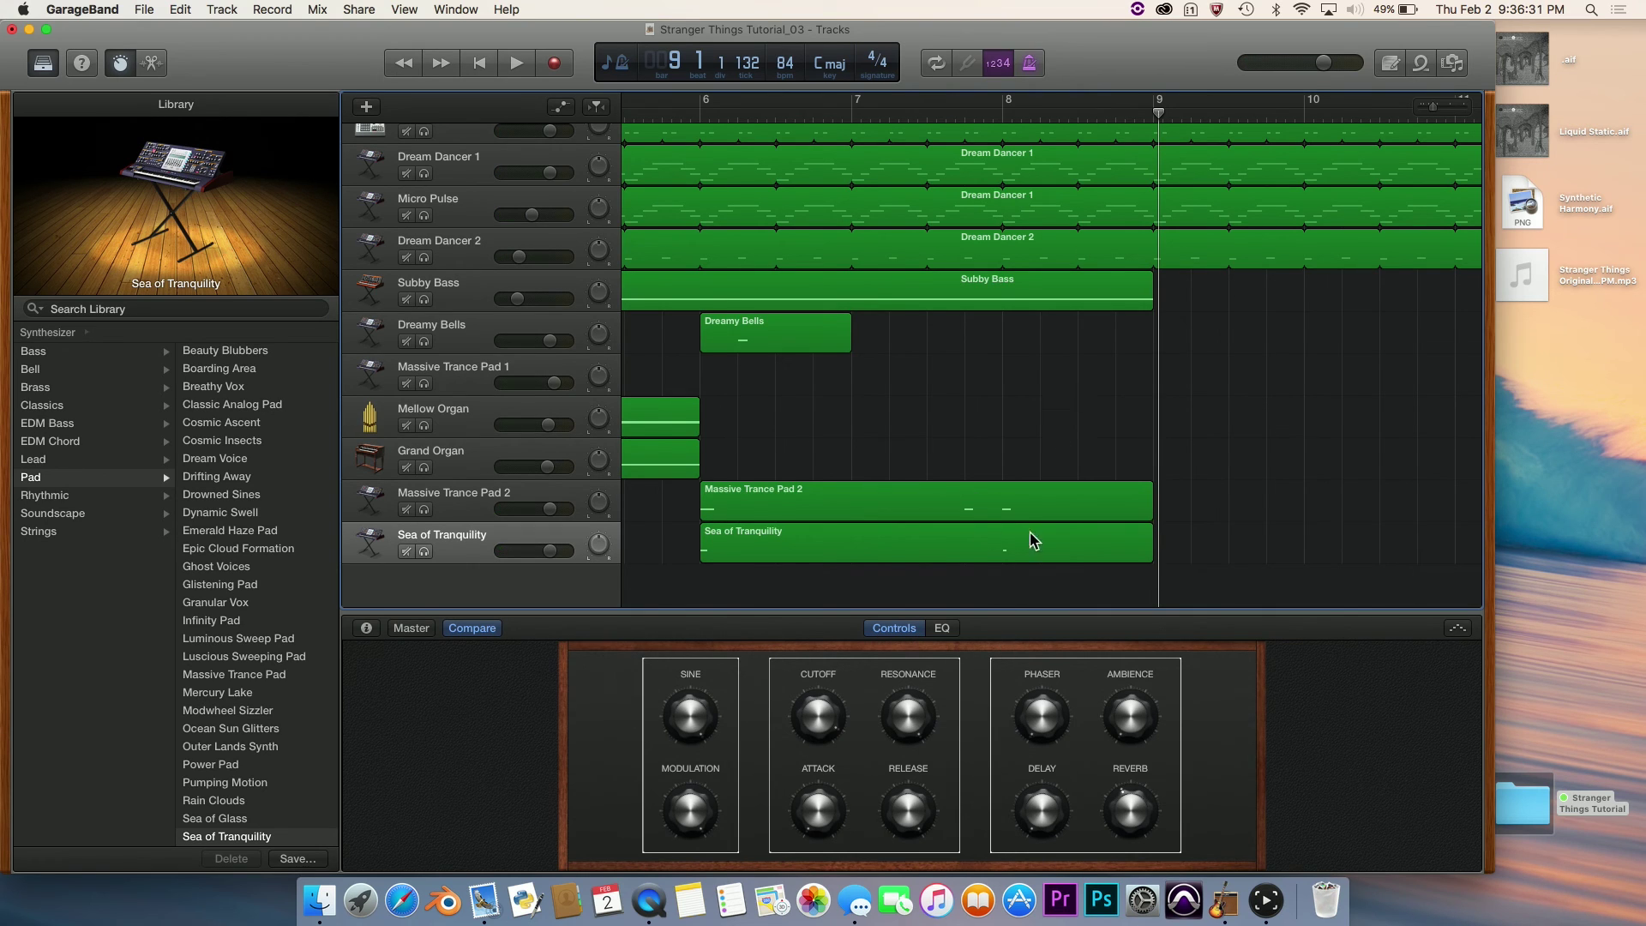
scroll(848, 454, "down", 3)
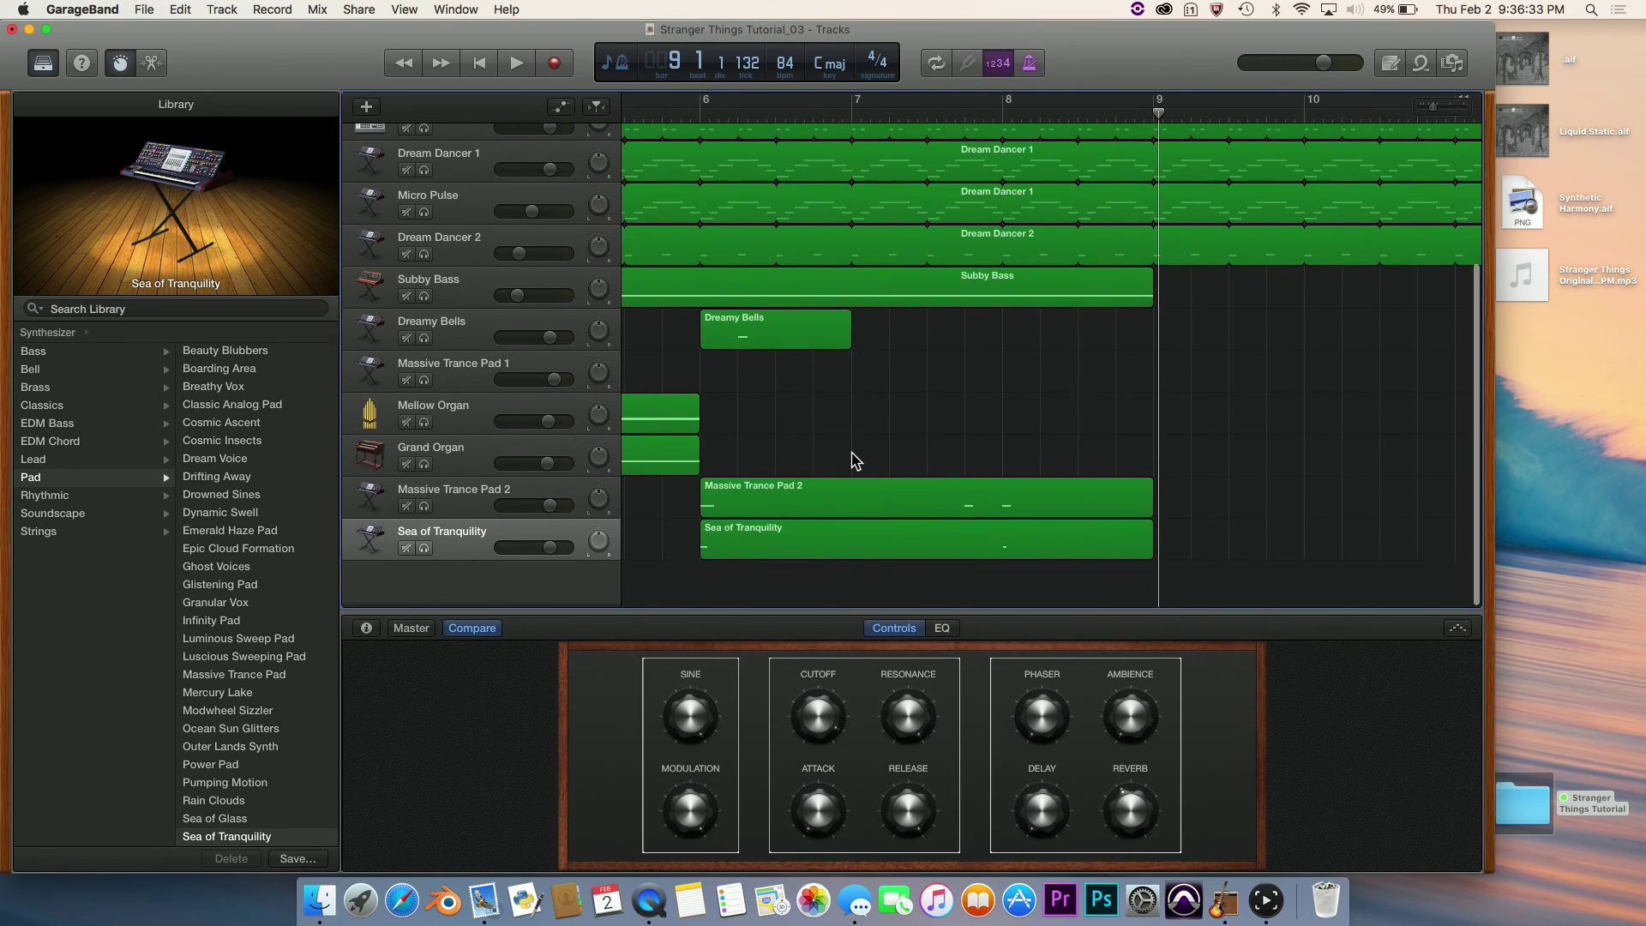
left_click(846, 546)
key("e")
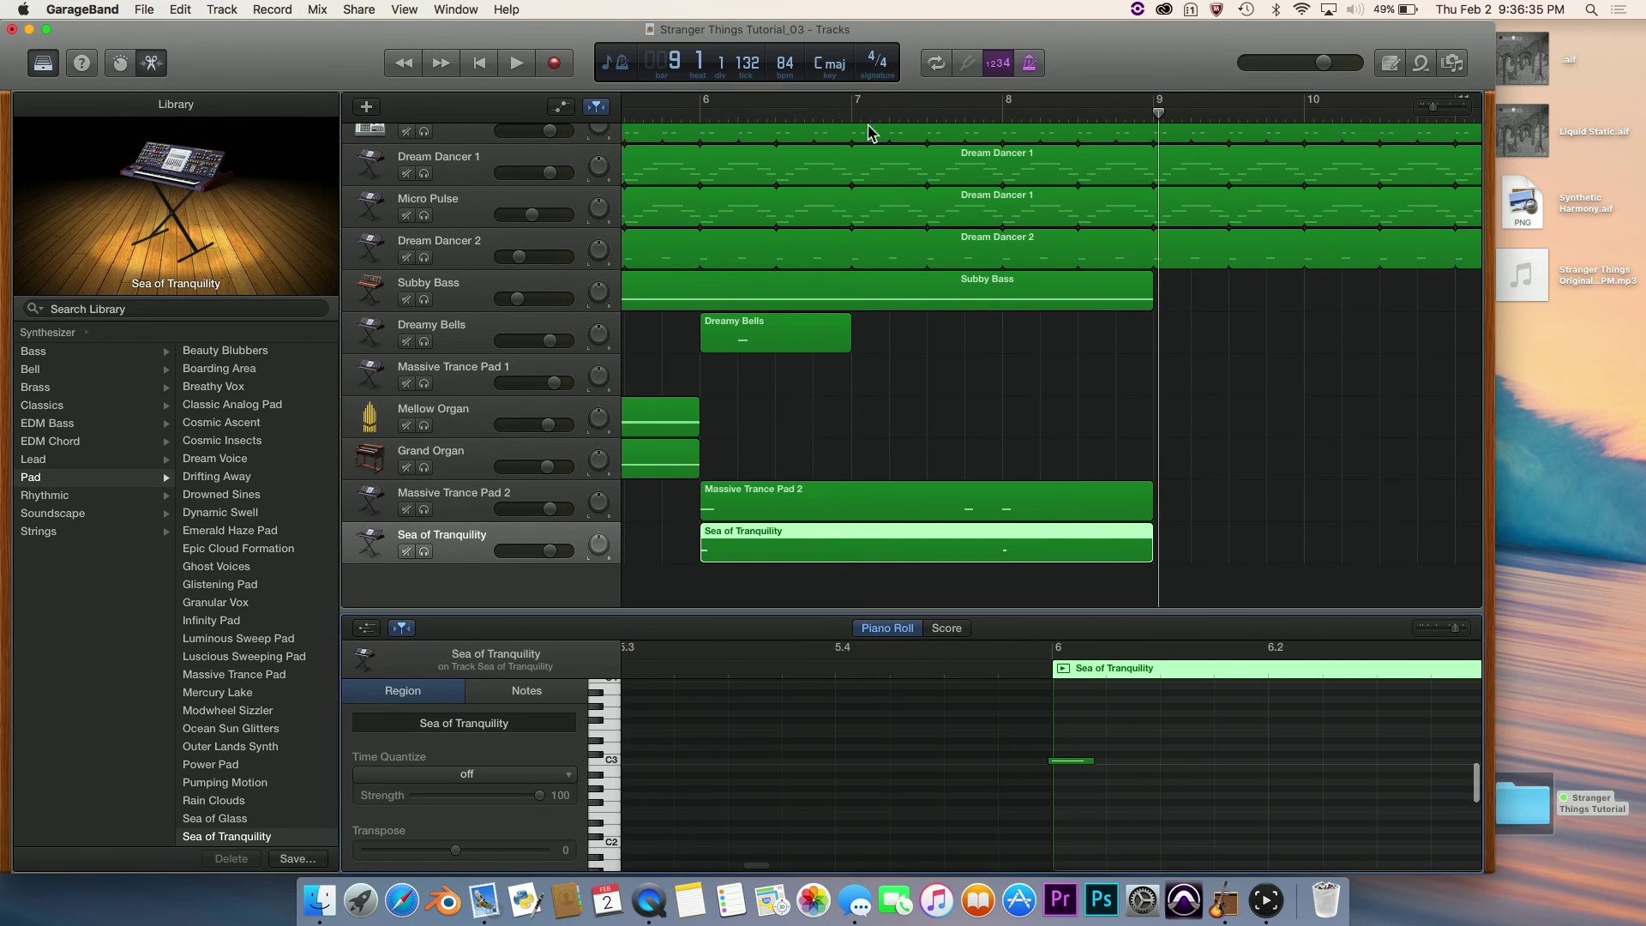
left_click(1004, 110)
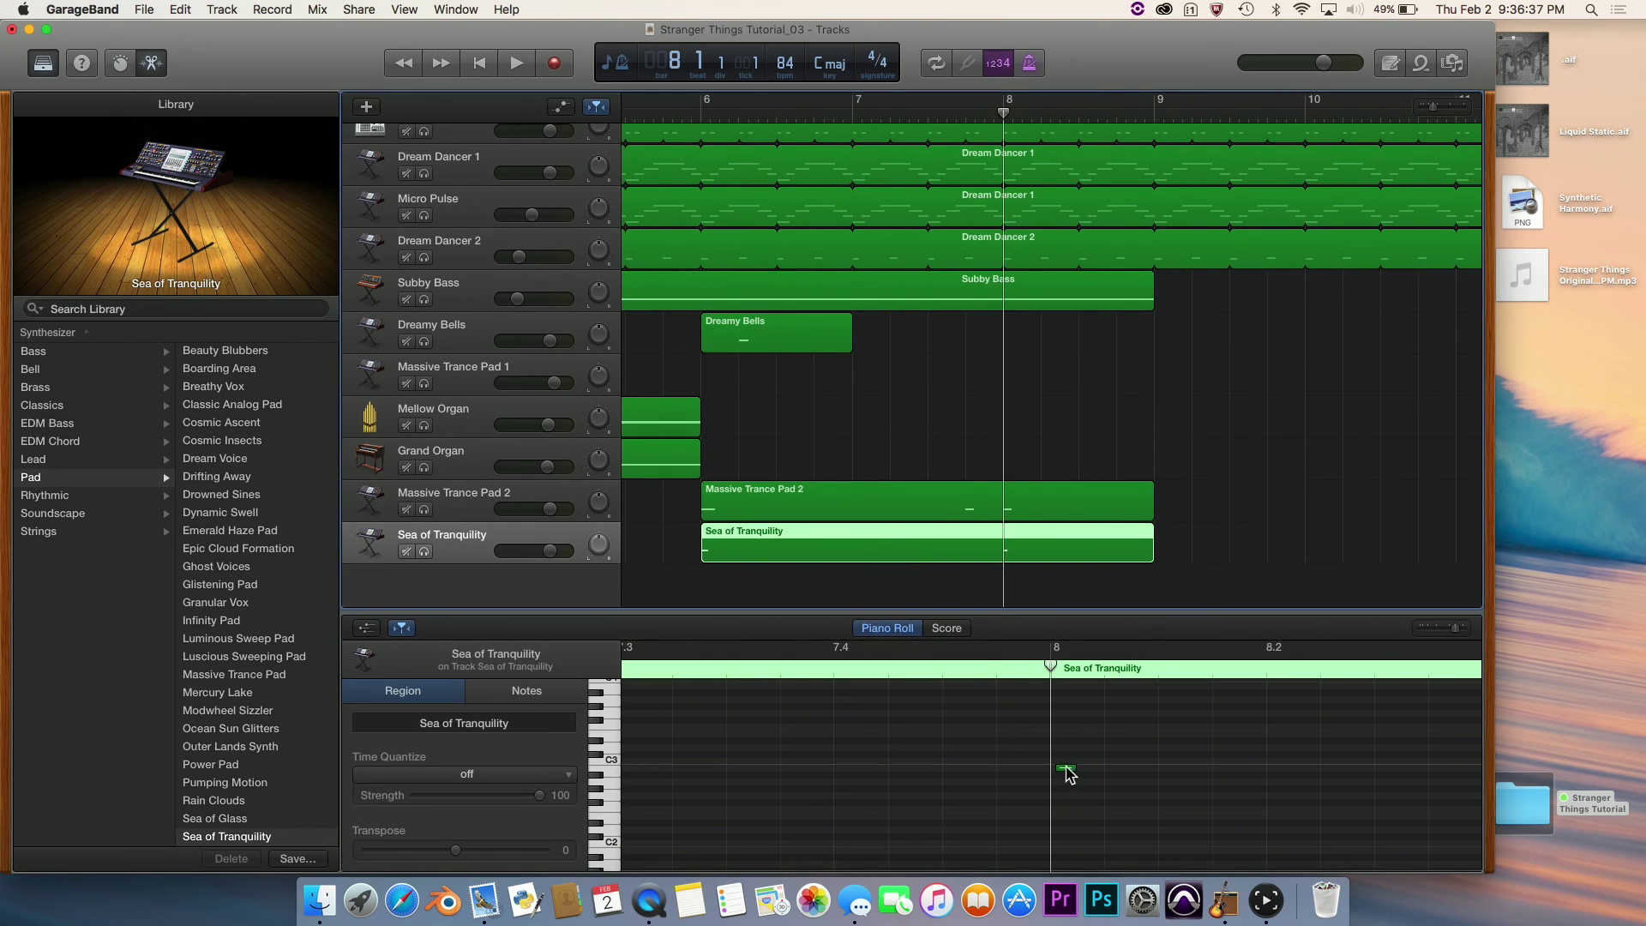
left_click_drag(1072, 770, 1070, 765)
left_click(705, 112)
left_click(962, 466)
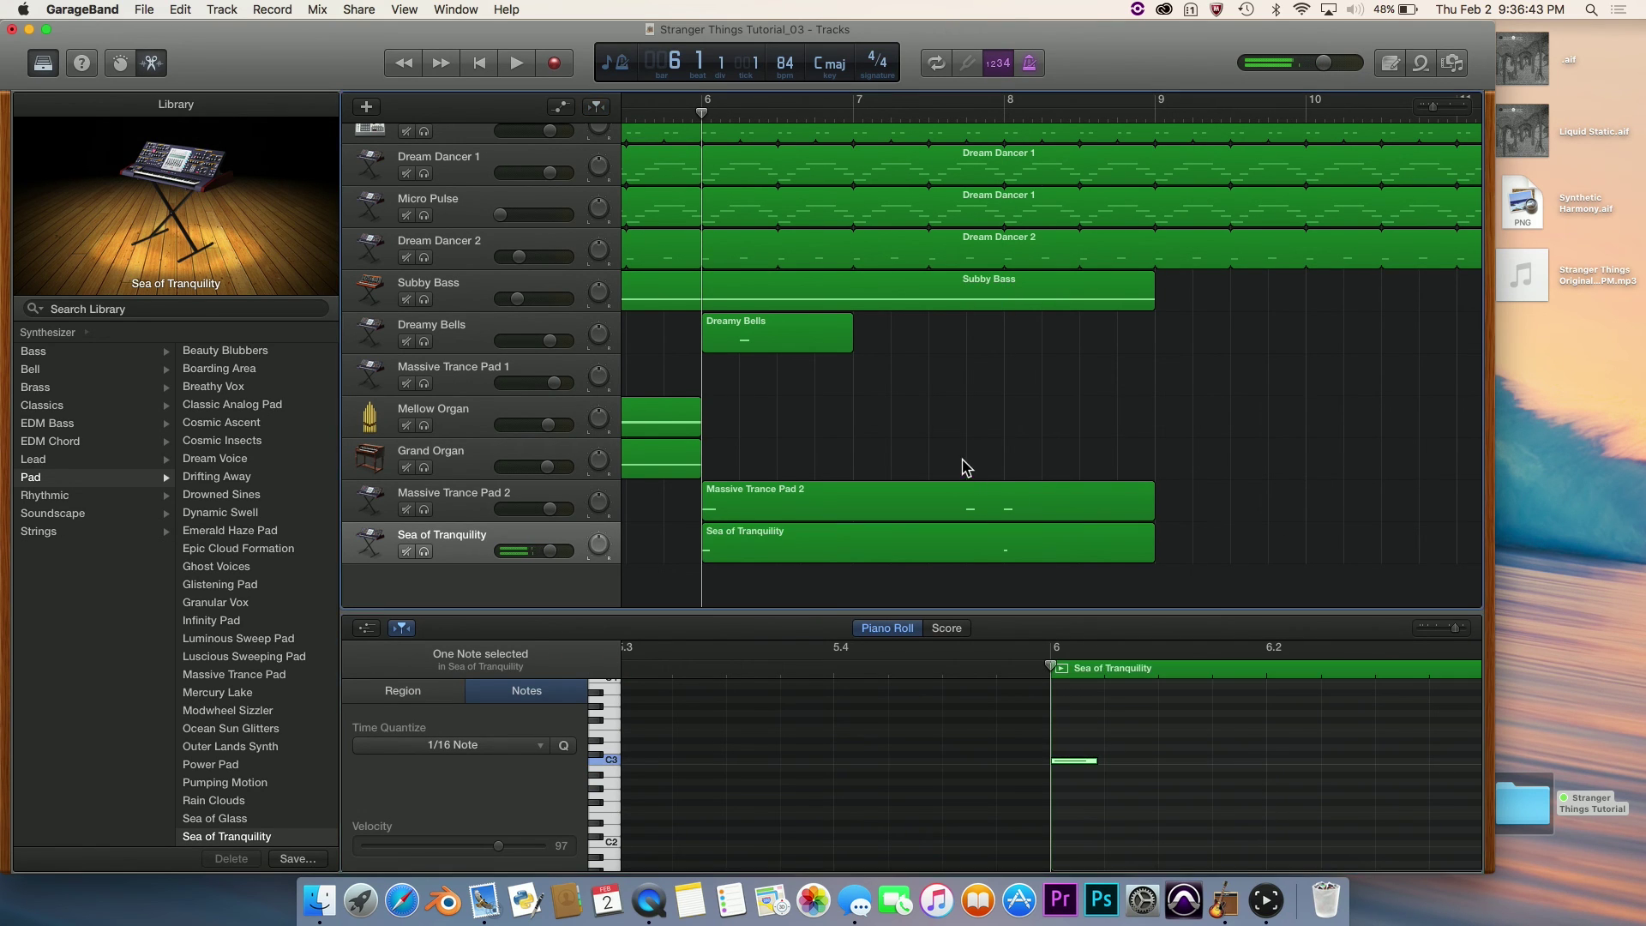
Show track automation and add a V-shaped volume dip to Sea of Tranquility, with its lowest point at bar 6.
scroll(896, 408, "down", 2)
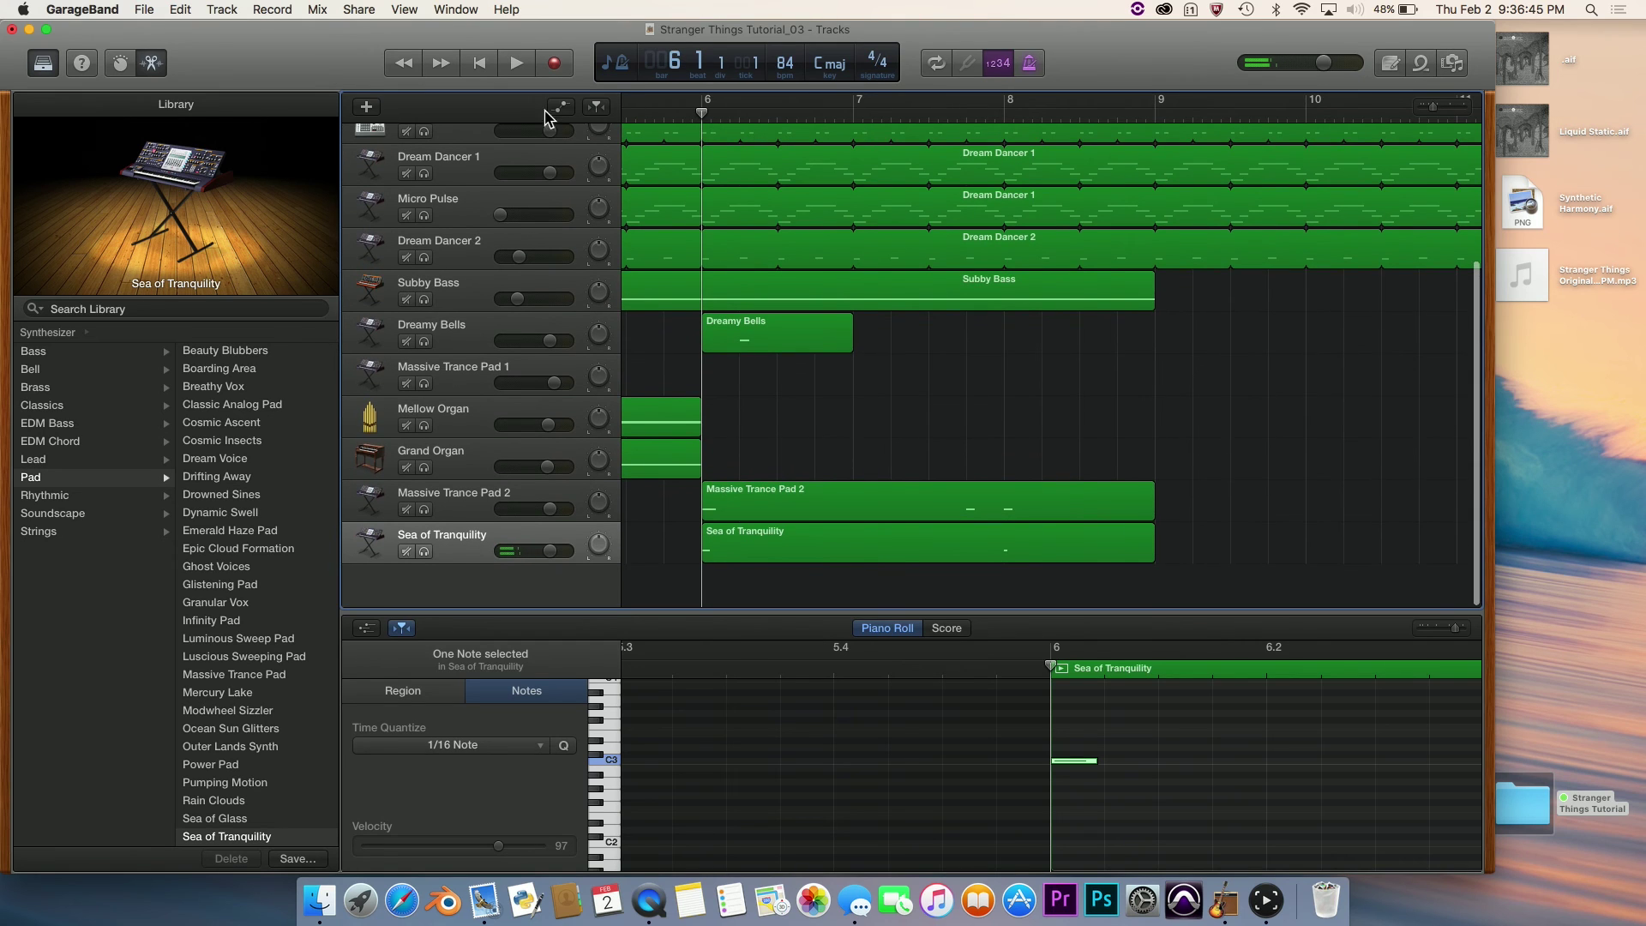
left_click(560, 106)
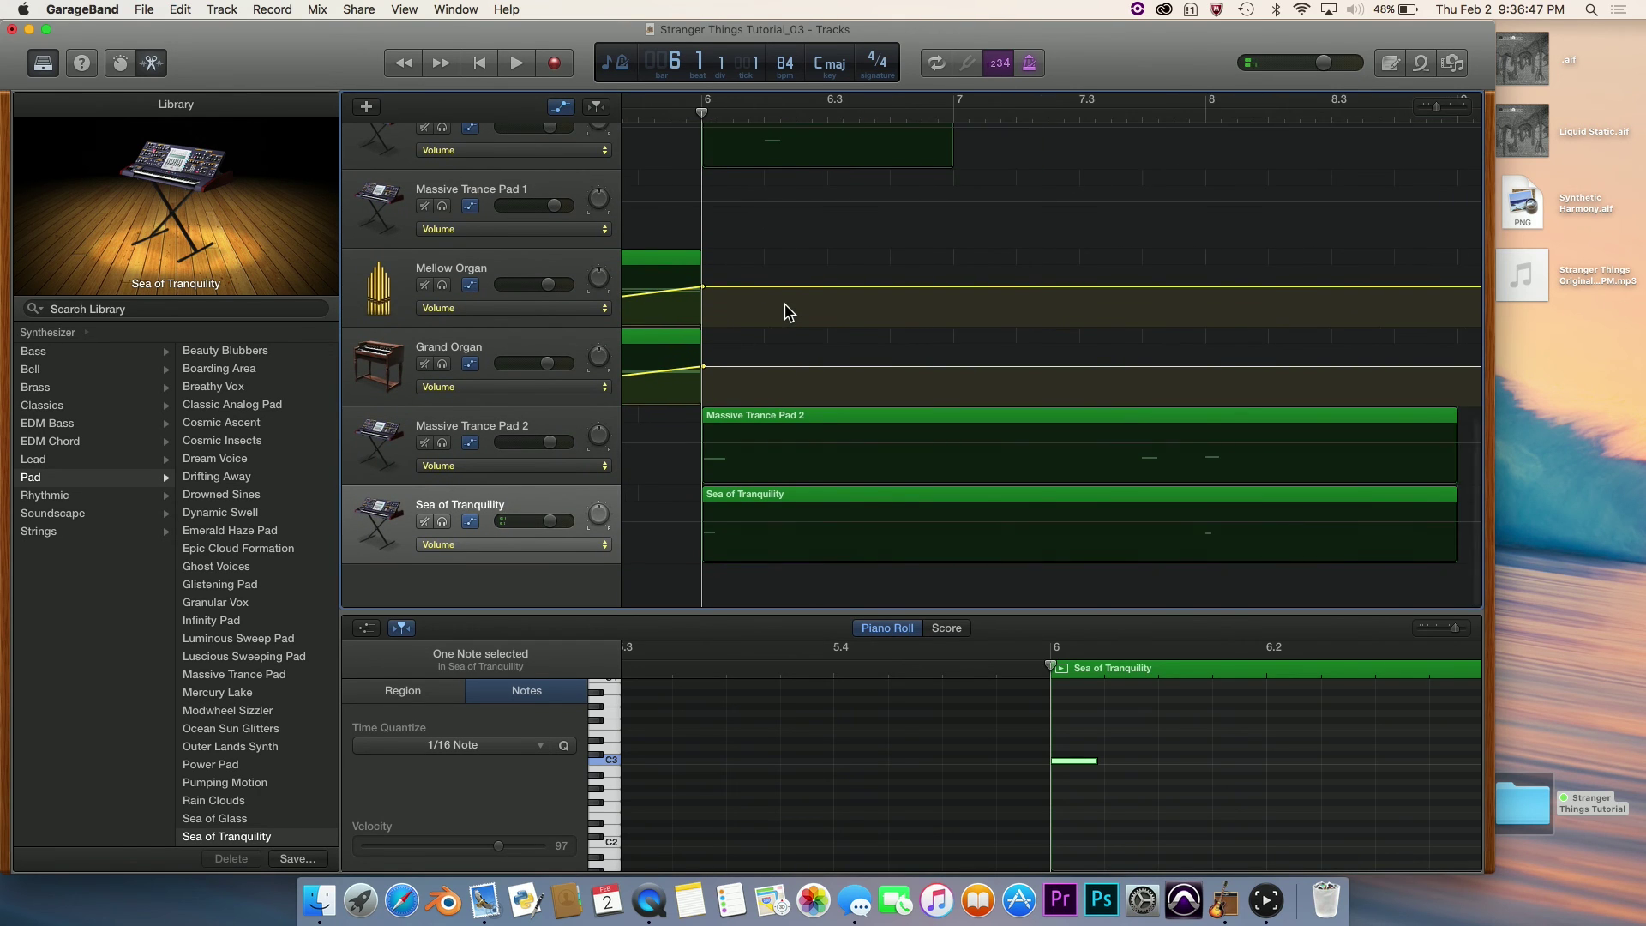
scroll(790, 313, "up", 3)
scroll(789, 312, "down", 3)
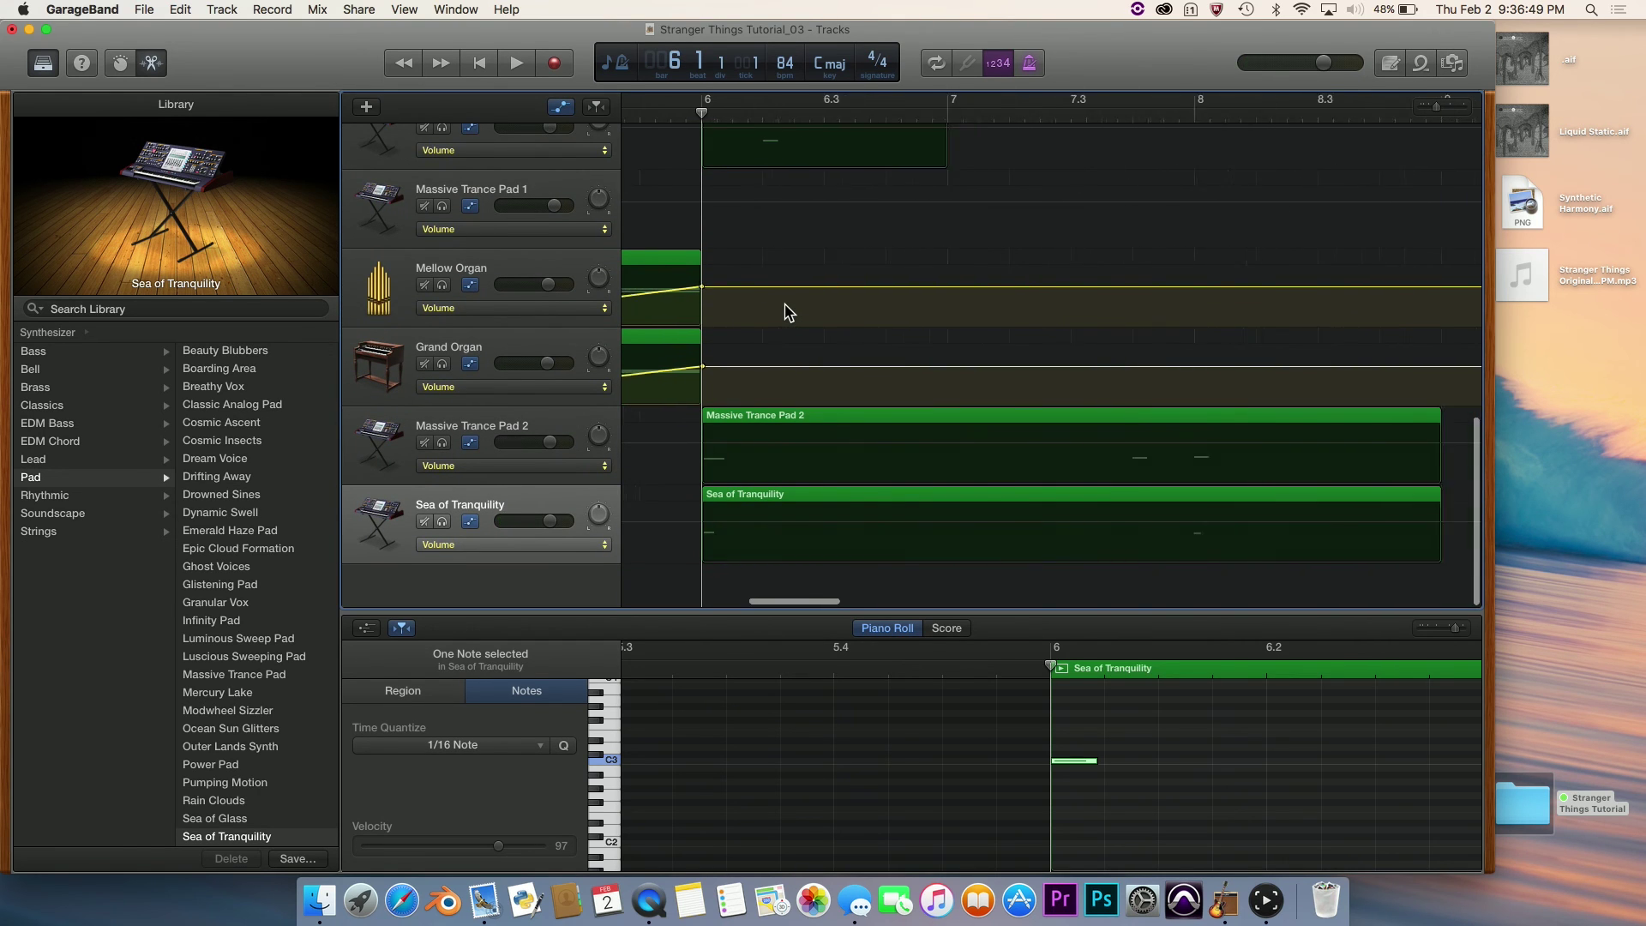
scroll(790, 313, "up", 2)
scroll(789, 313, "right", 2)
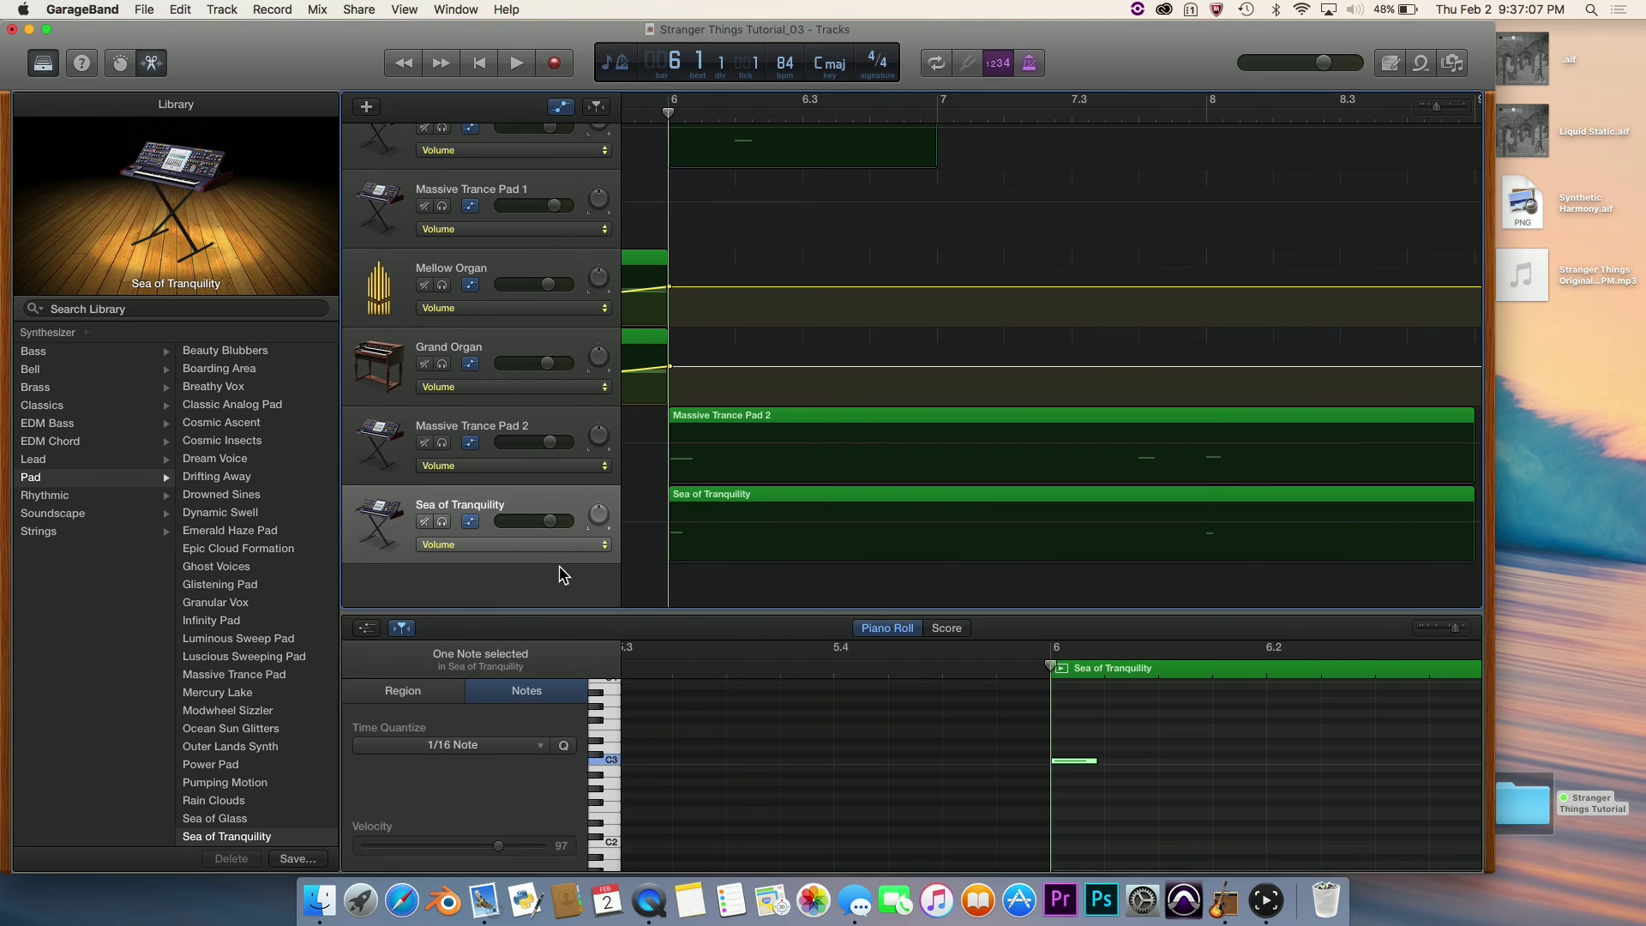
left_click(722, 536)
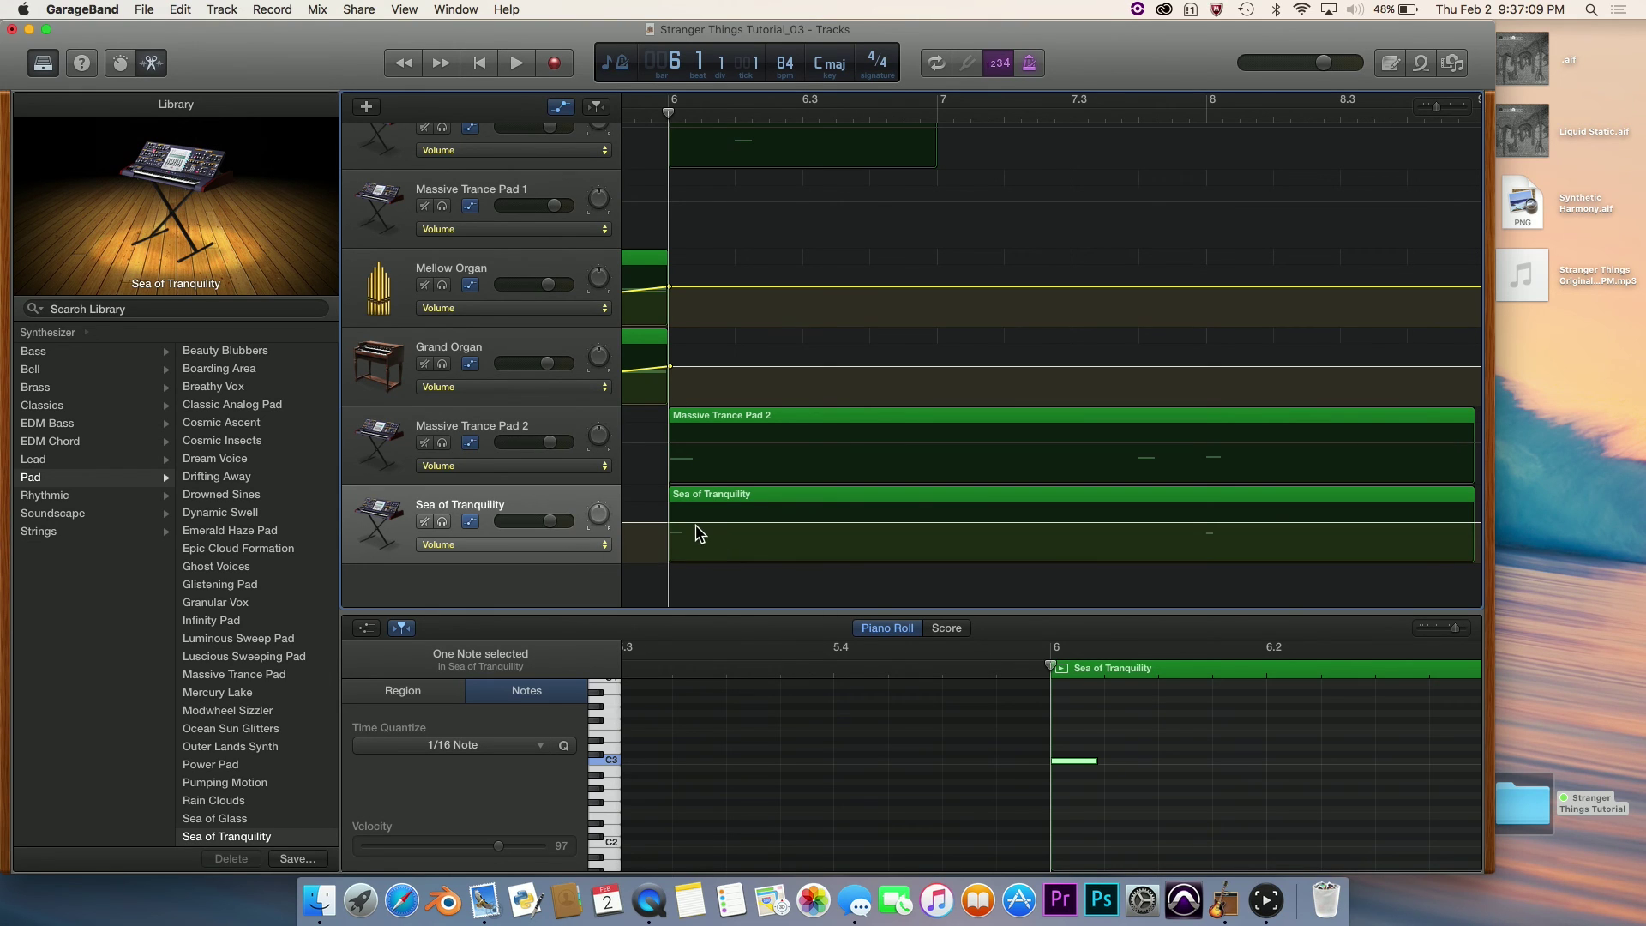
left_click(649, 522)
left_click(668, 522)
left_click_drag(669, 522, 667, 541)
Add a matching V-shaped volume dip to Sea of Tranquility, with its lowest point at bar 8.
left_click(1209, 118)
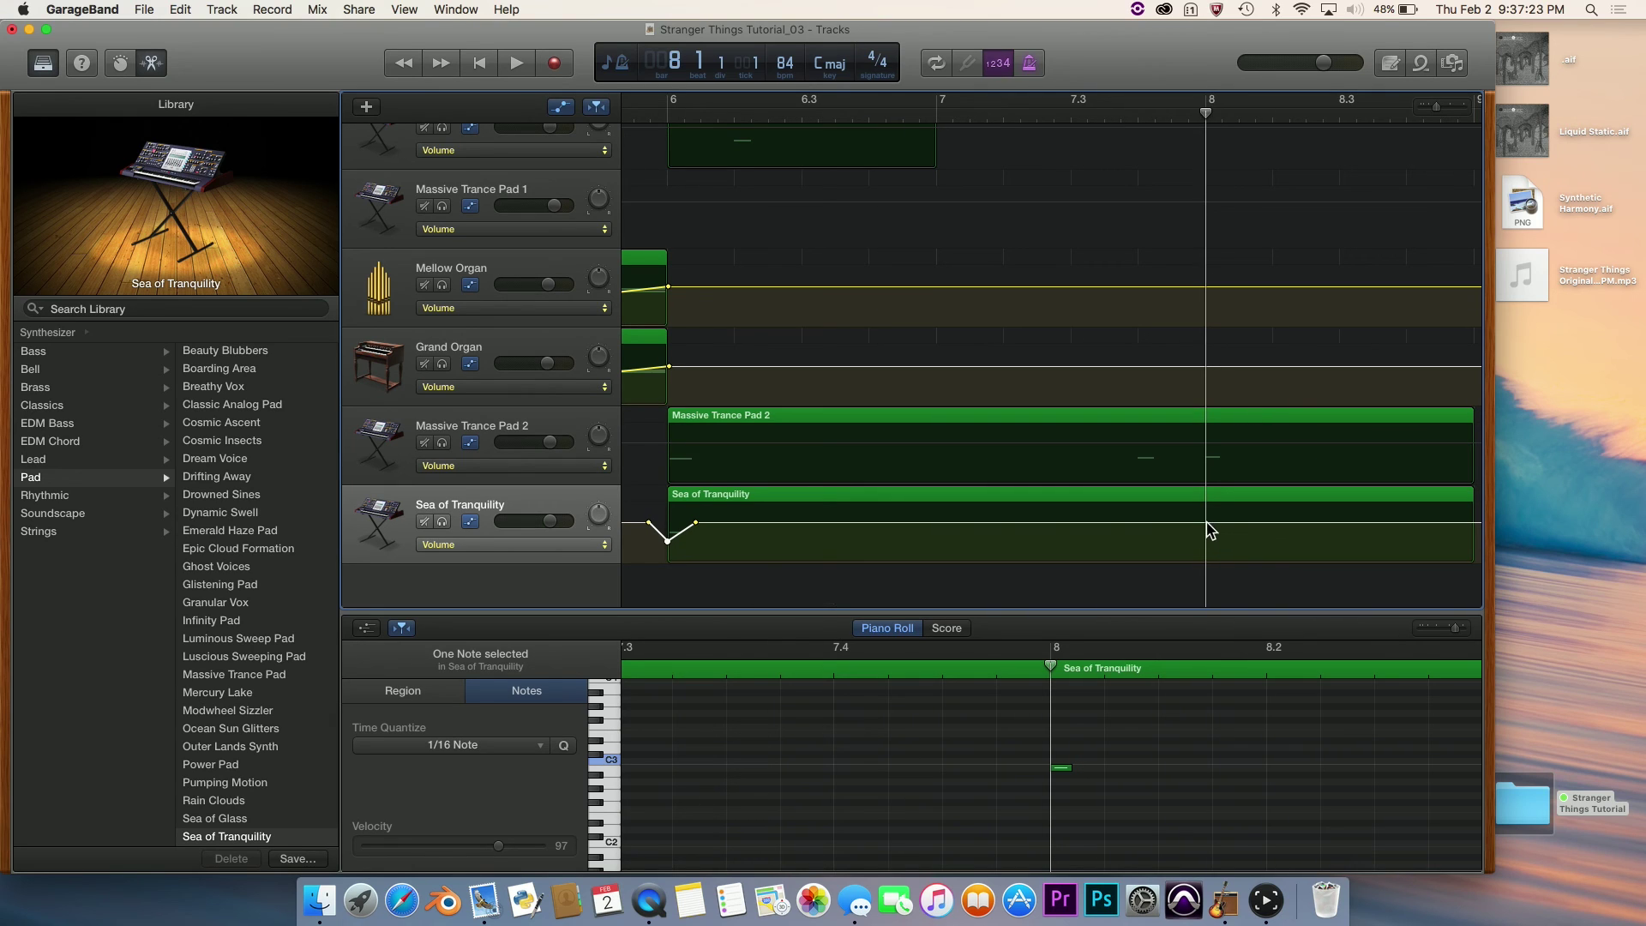
left_click(1233, 522)
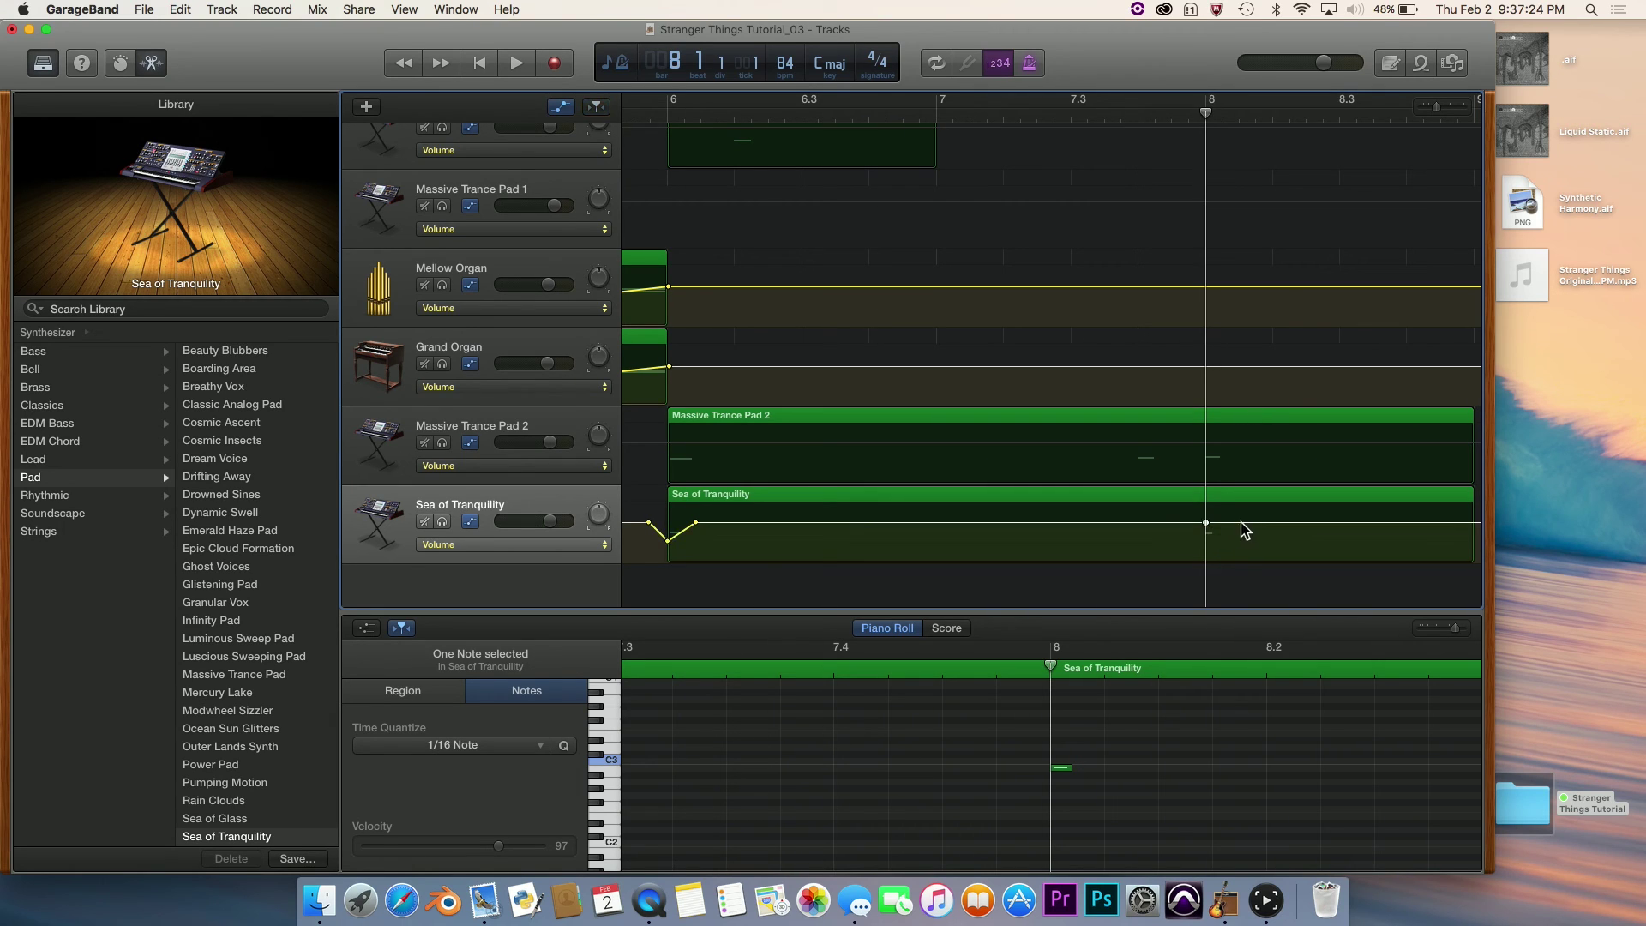
left_click(1177, 523)
left_click_drag(1207, 523, 1206, 543)
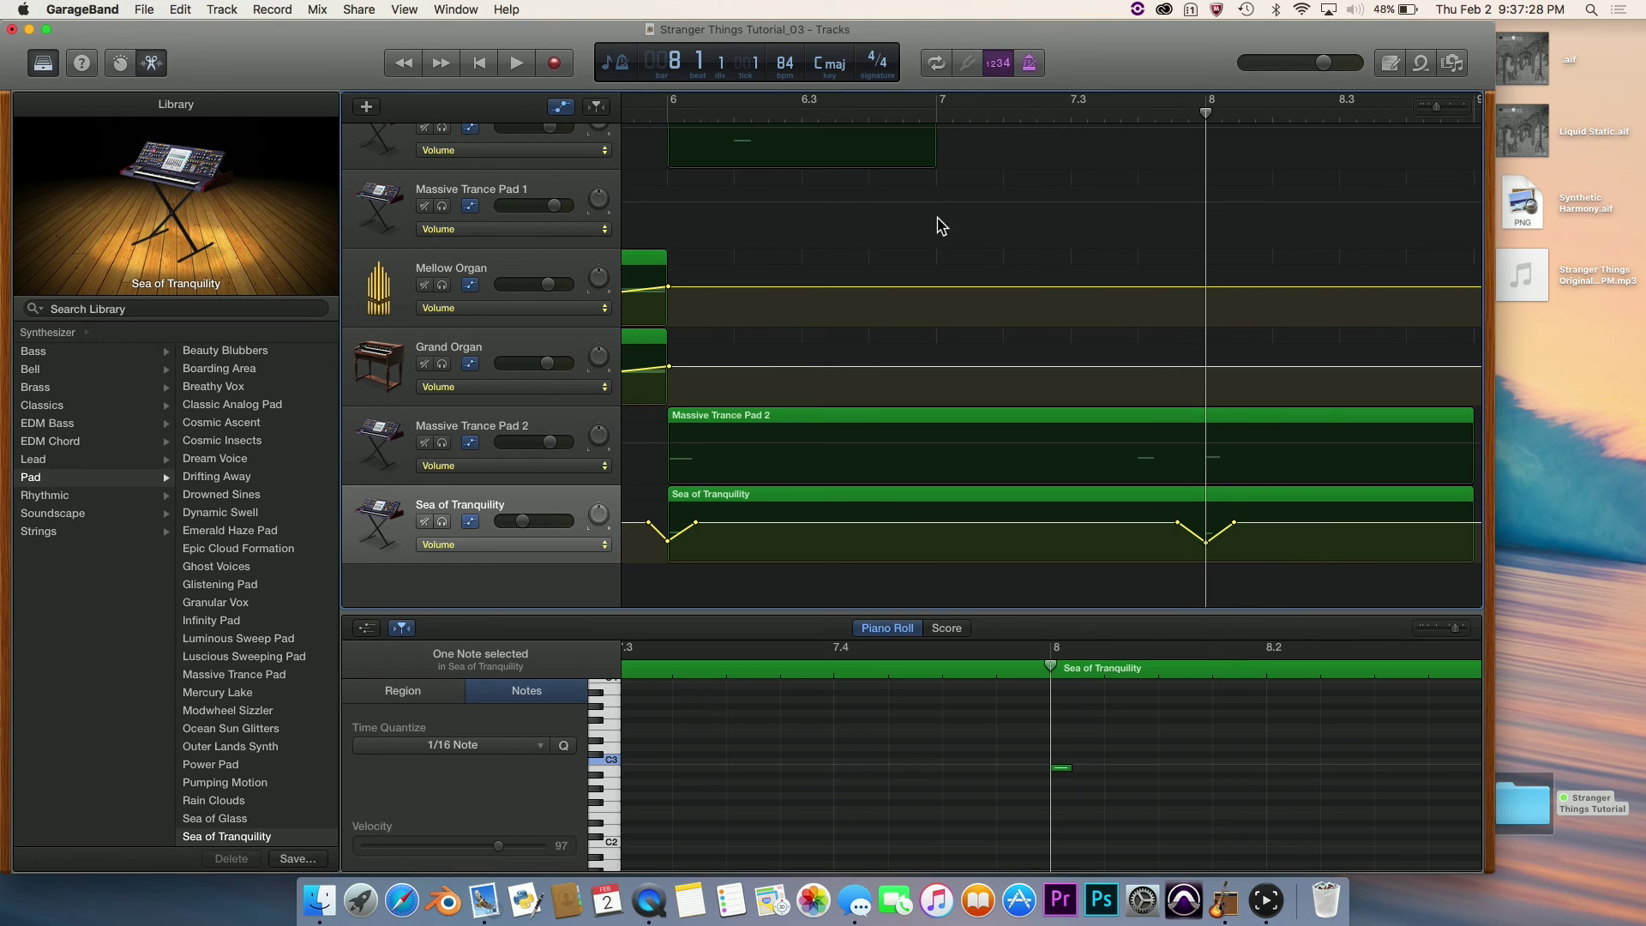
Play back the arrangement from bar 6 past bar 8 to check the volume dips, and return the playhead to bar 6.
left_click(673, 111)
scroll(814, 172, "left", 5)
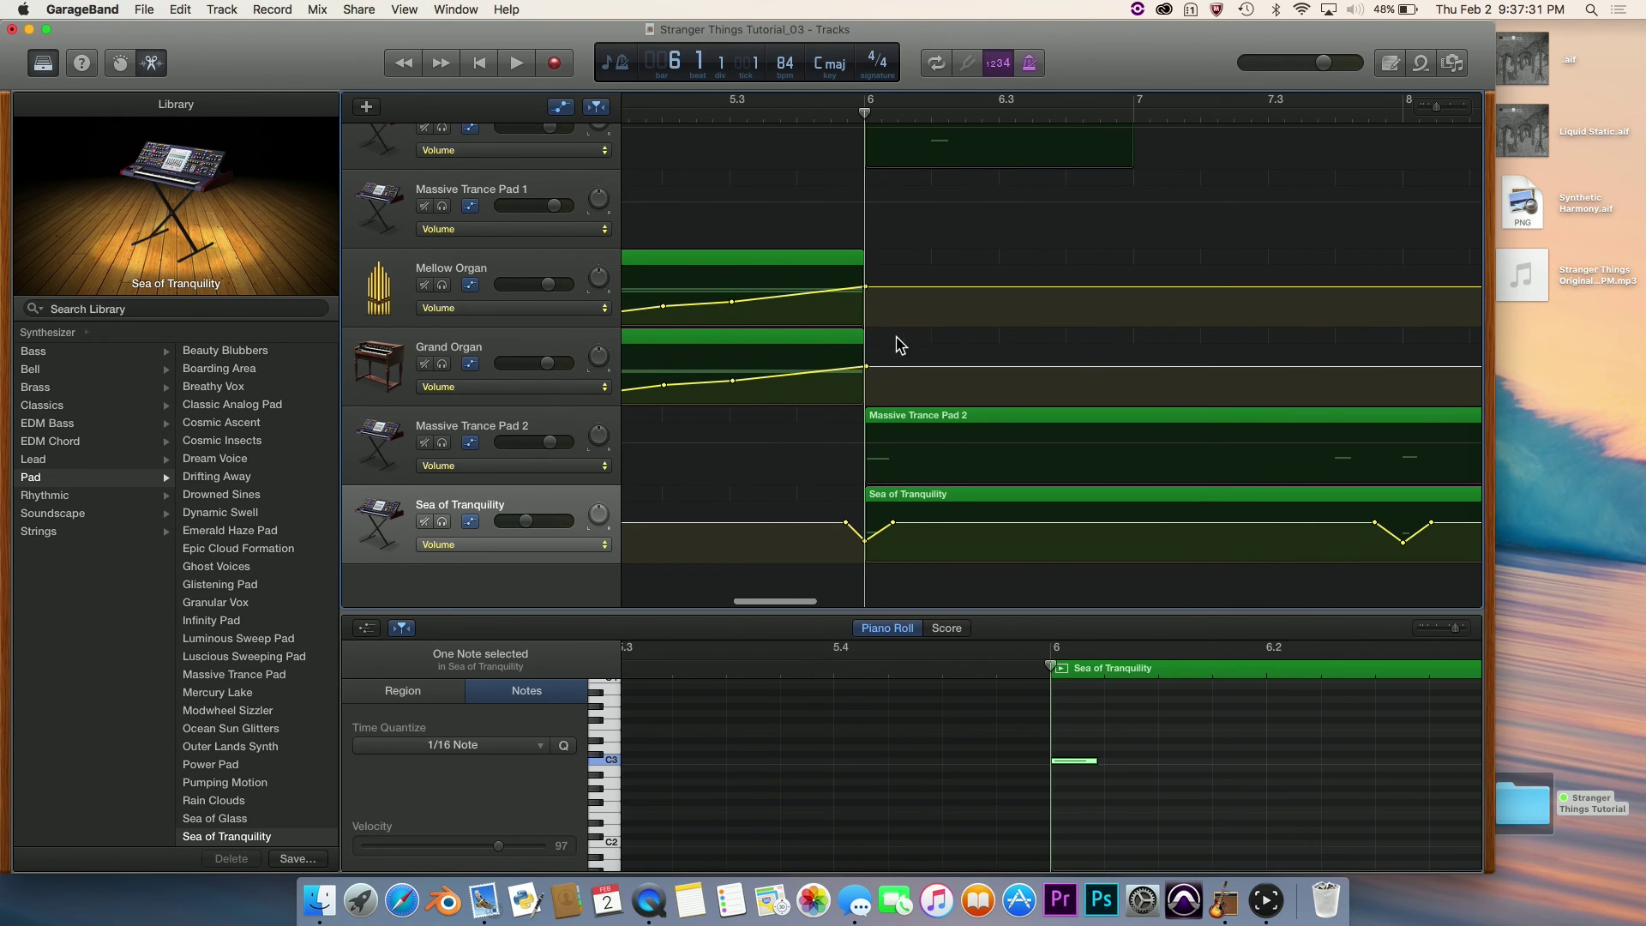
key("space")
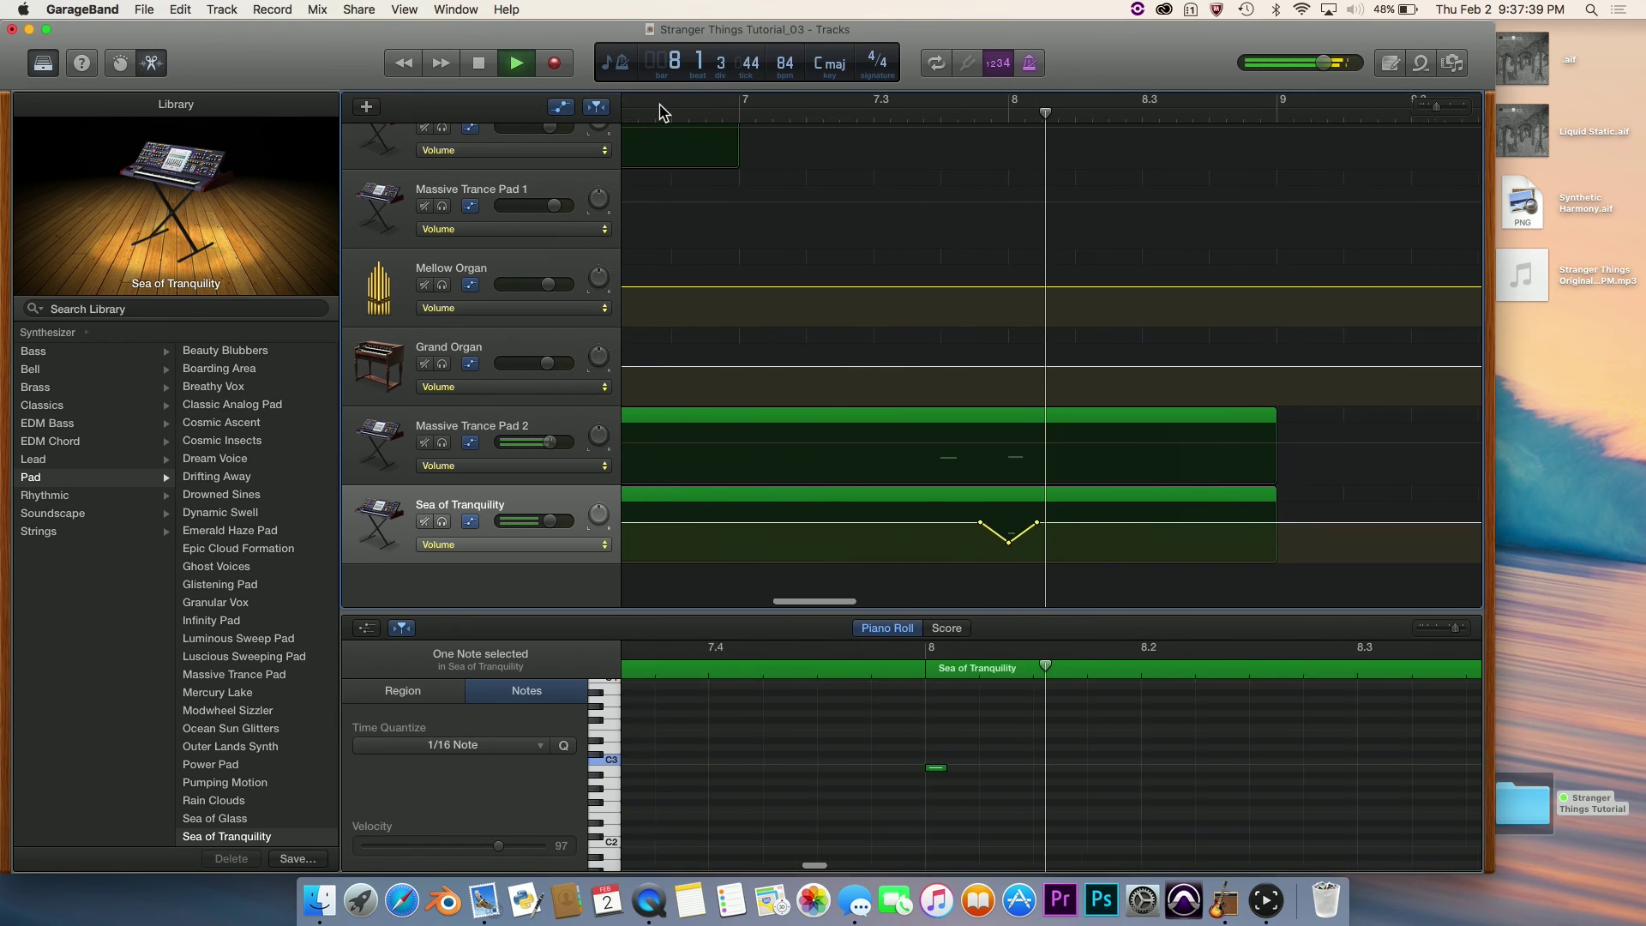
key("space")
scroll(838, 198, "left", 5)
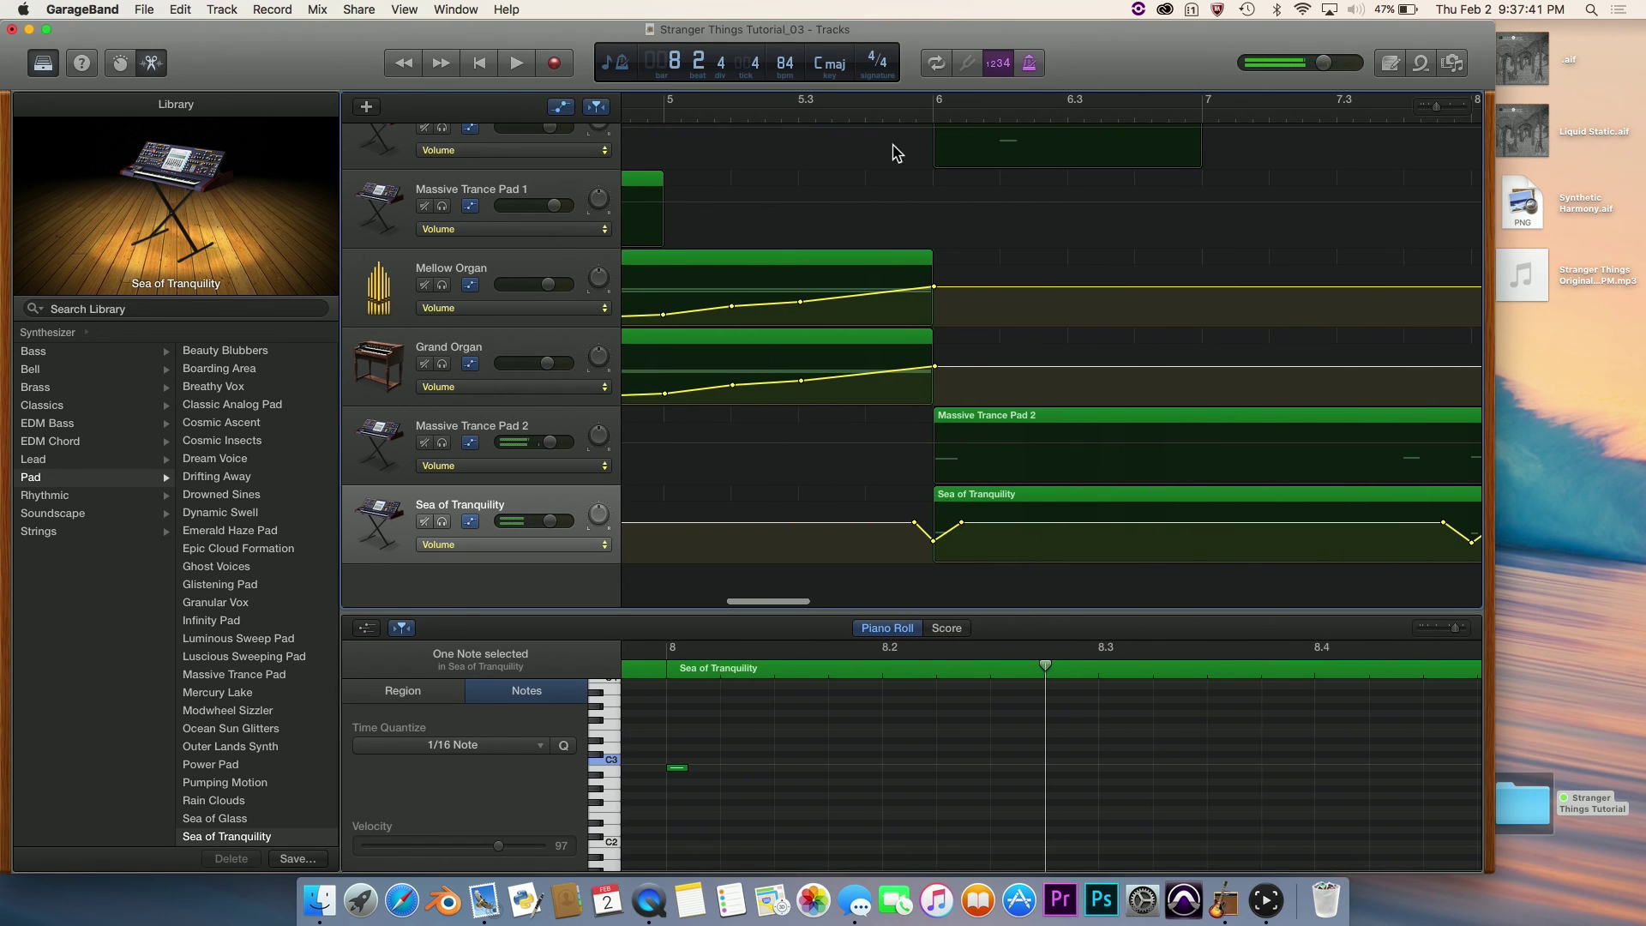
left_click(933, 121)
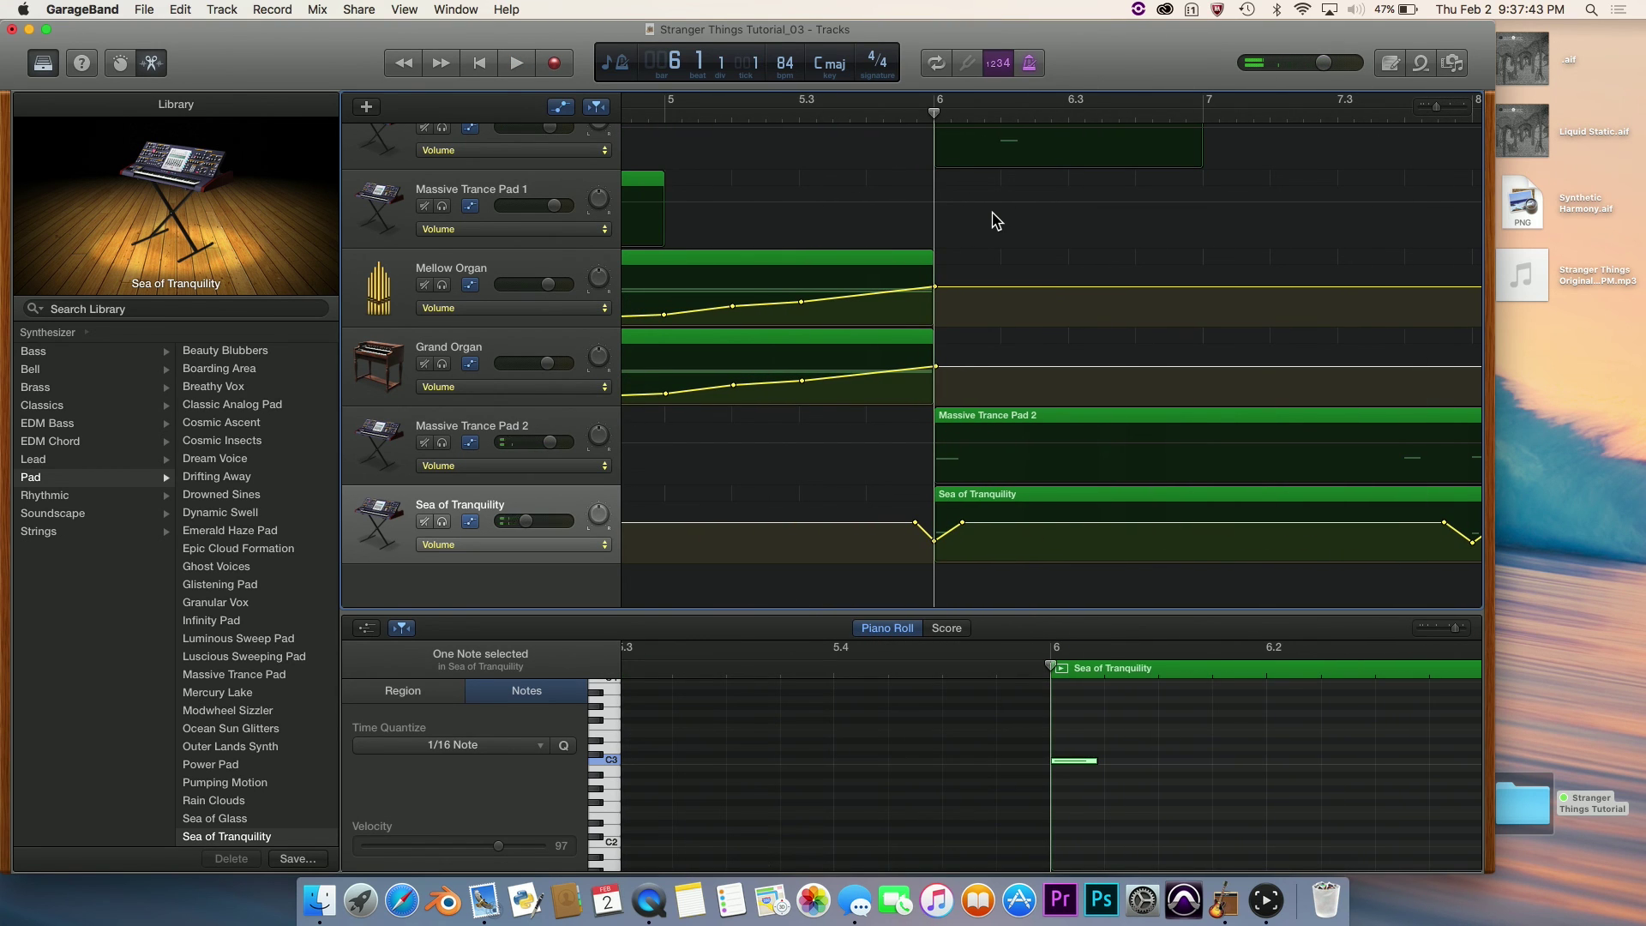
Display the Cutoff automation of Sea of Tranquility and add automation points at bar 6 and bar 8.
left_click(584, 546)
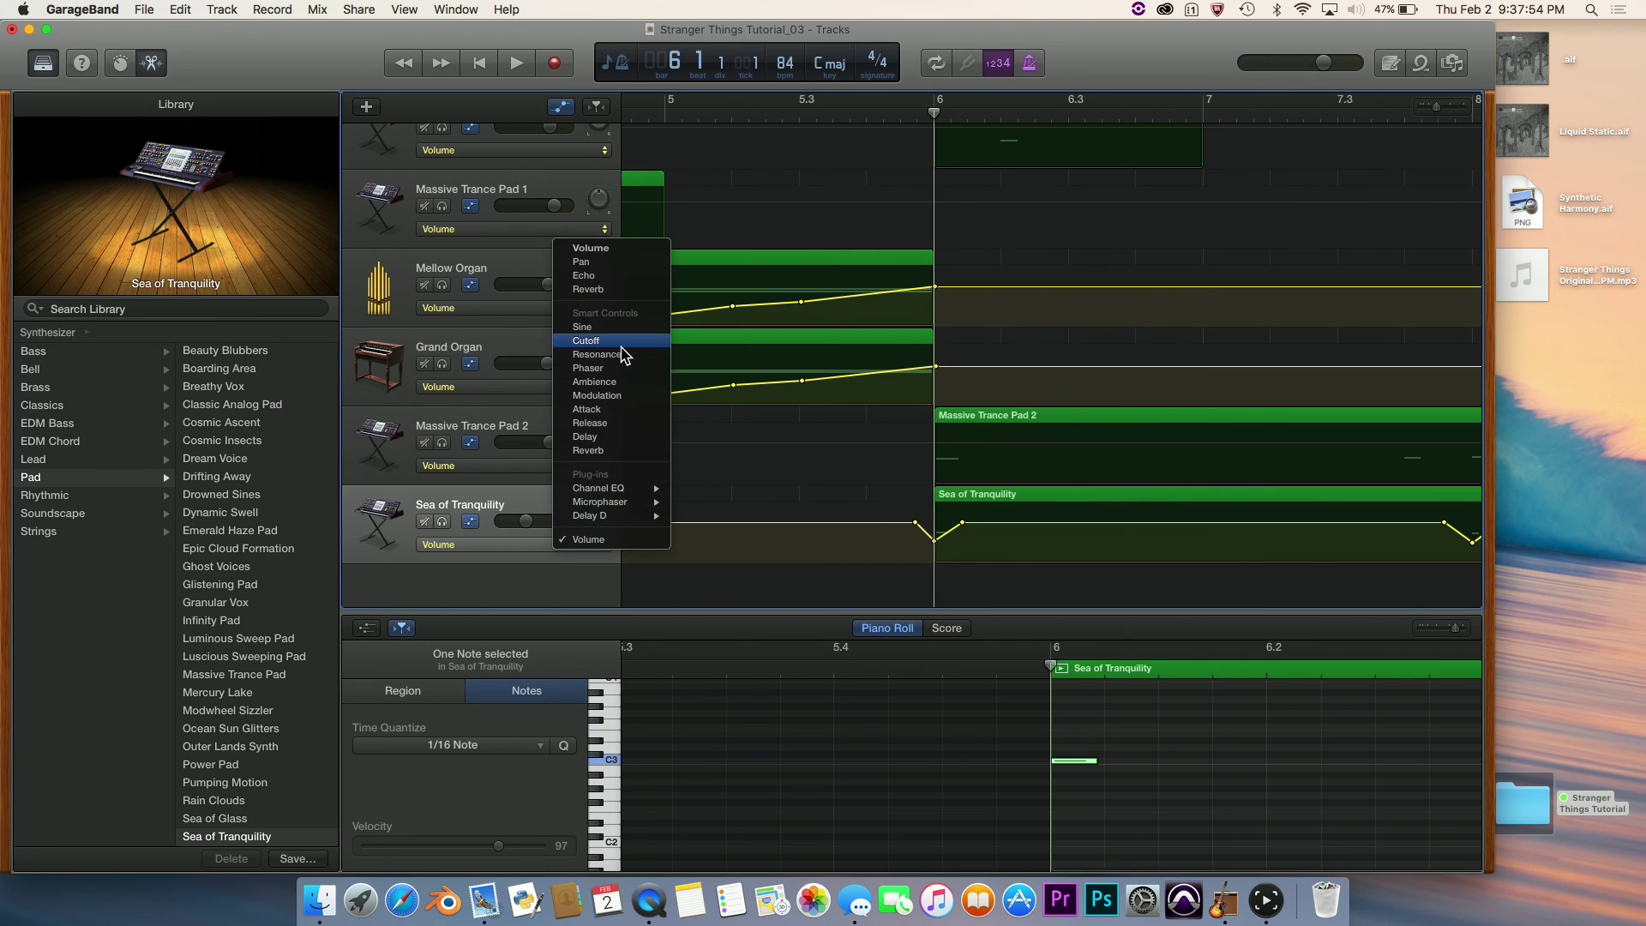
left_click(610, 341)
scroll(872, 478, "right", 5)
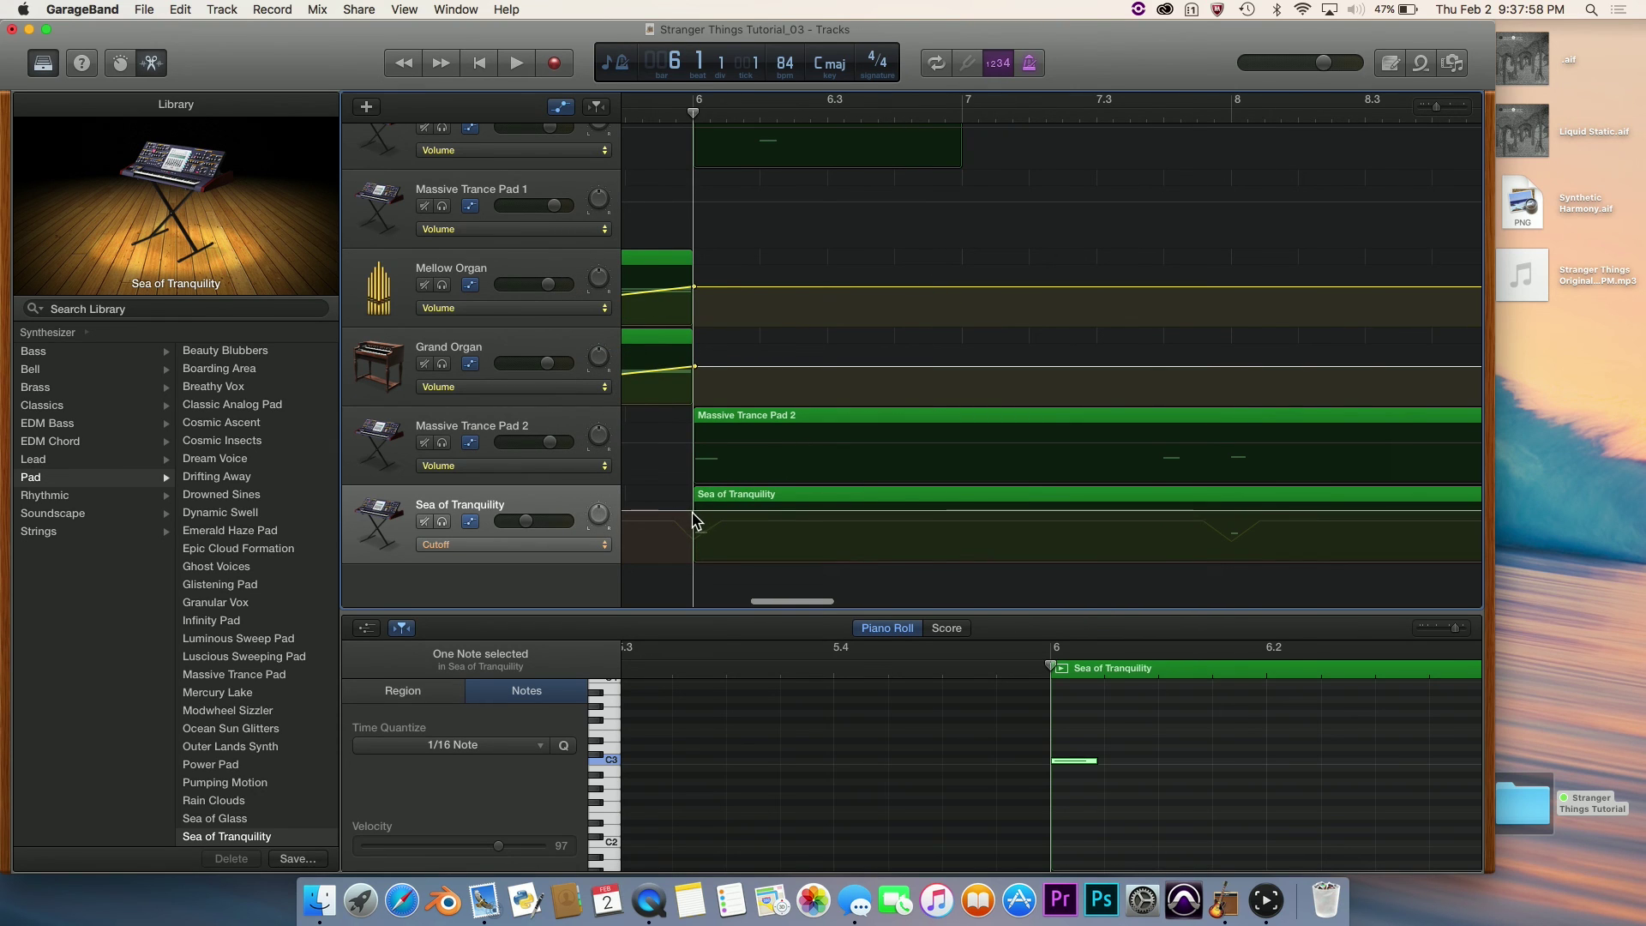
left_click(692, 512)
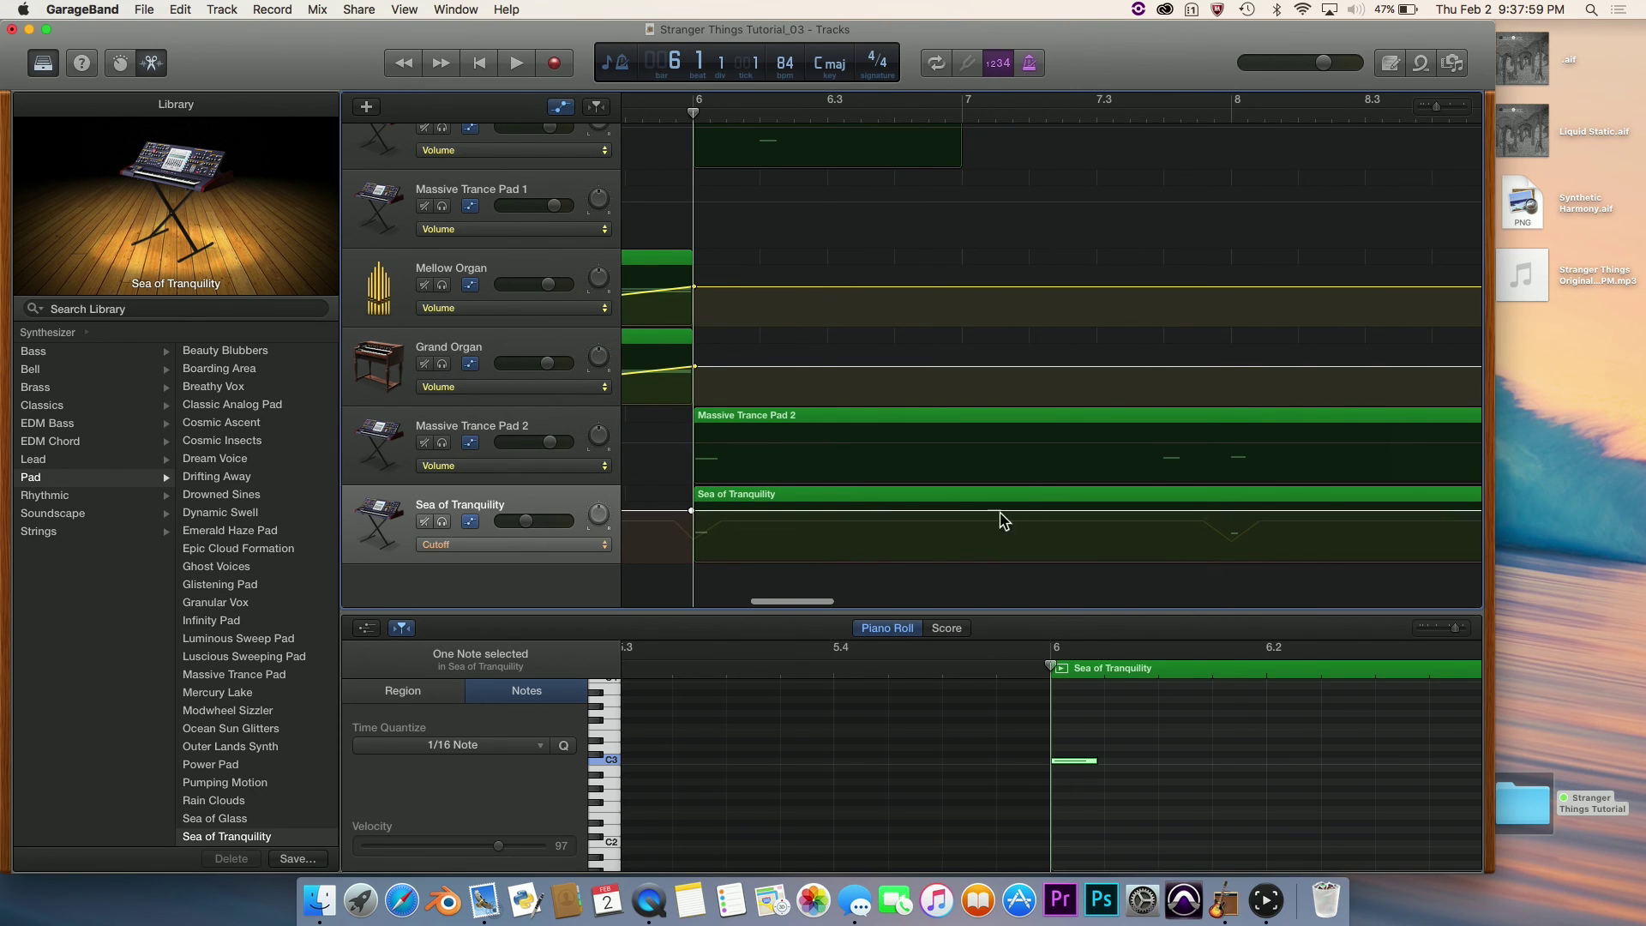
left_click(1232, 120)
left_click(1231, 512)
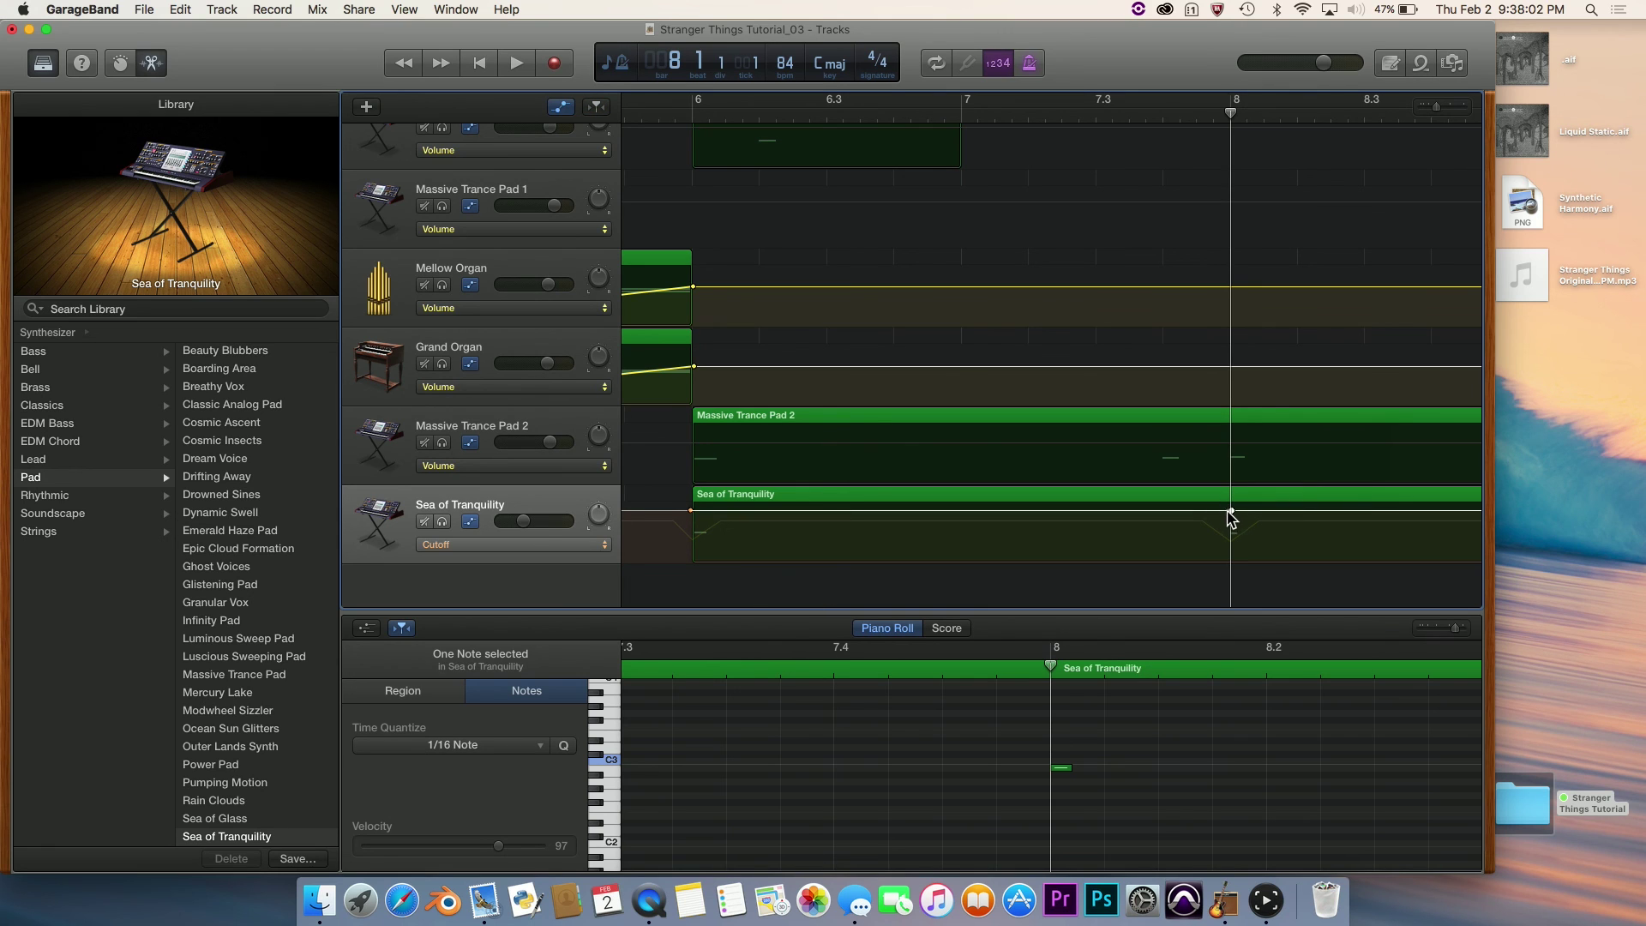
Slope the Sea of Tranquility cutoff from bar 6 down to its minimum just before bar 8, keeping the bar 8 point at the original level.
scroll(1226, 514, "right", 5)
scroll(1218, 519, "left", 5)
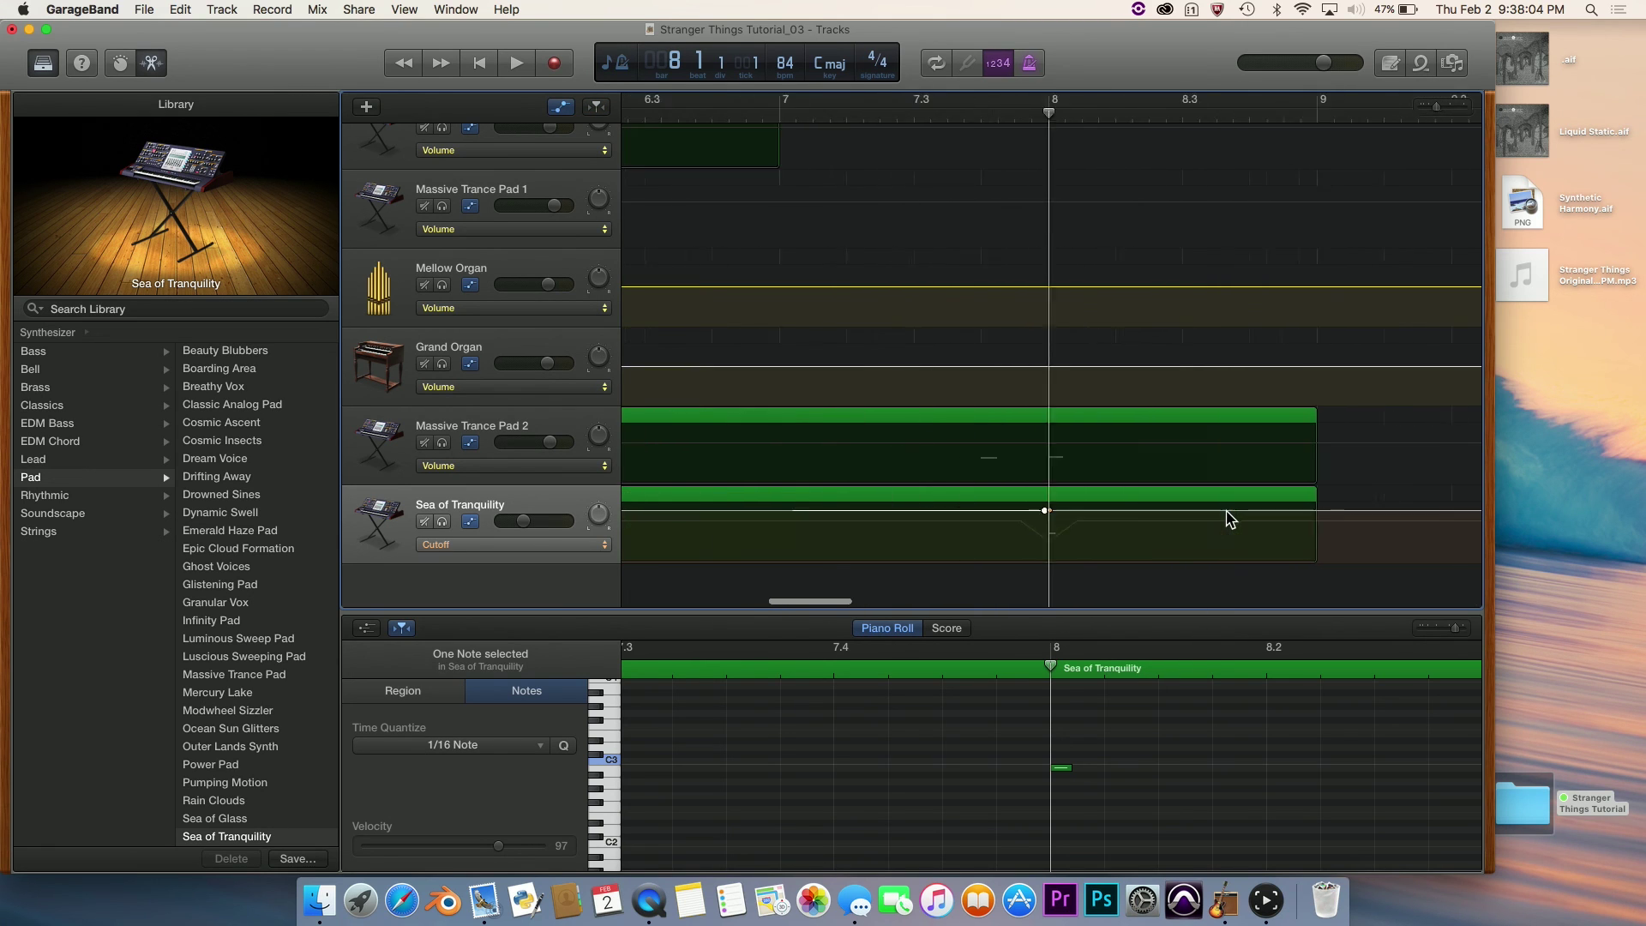
left_click_drag(1210, 512, 1220, 682)
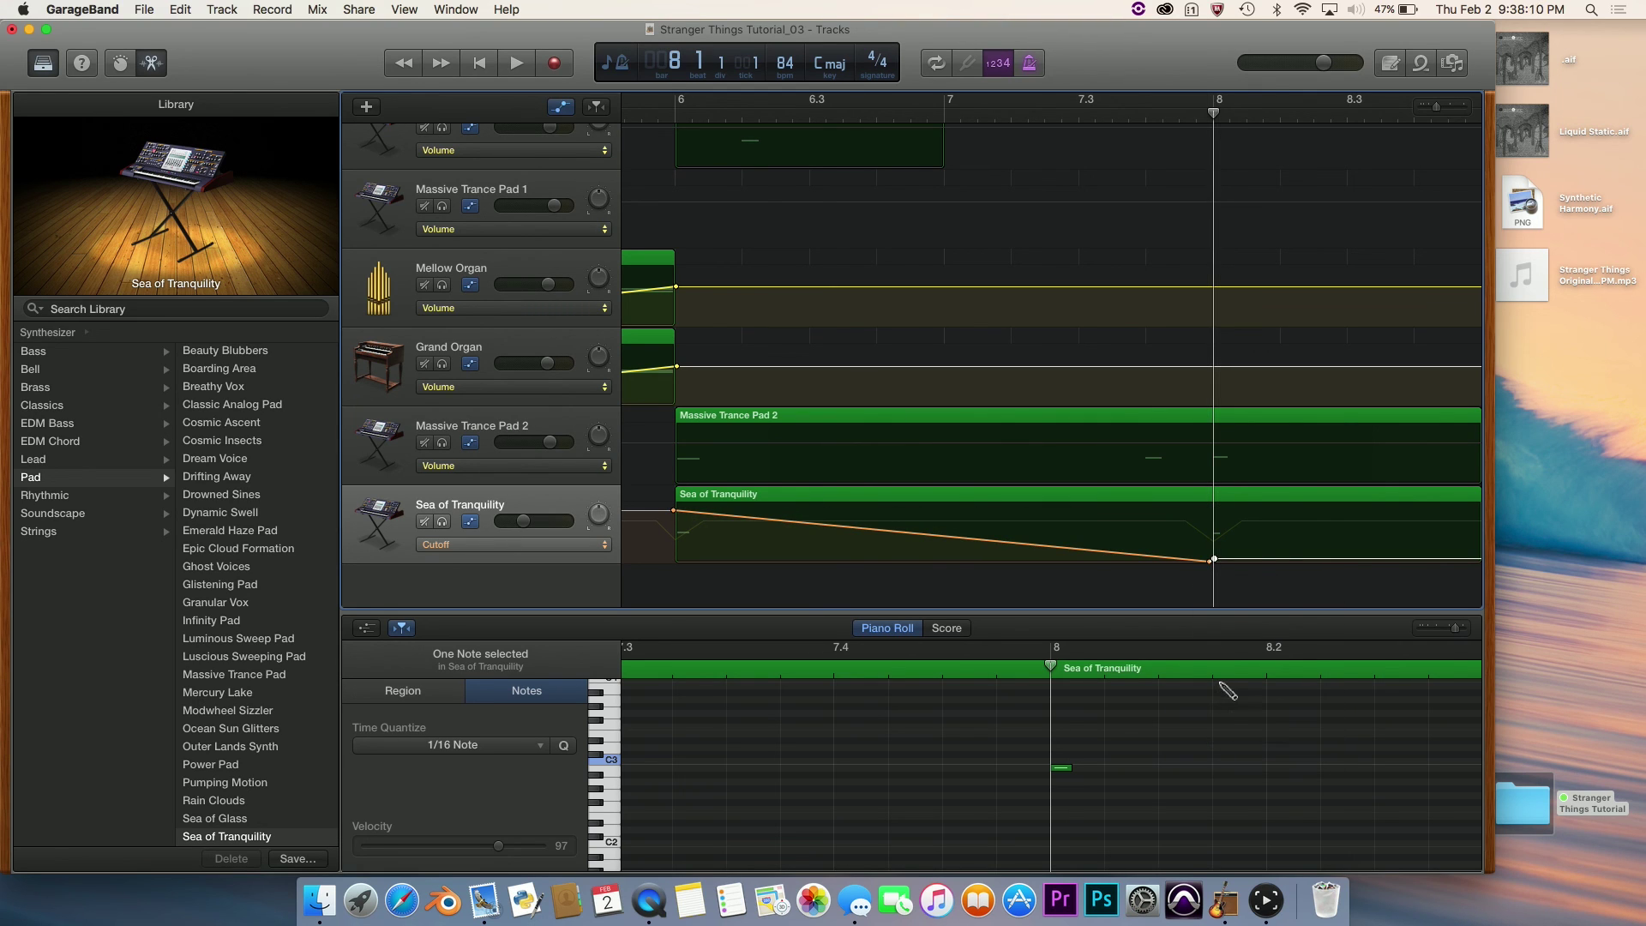
key("super+z")
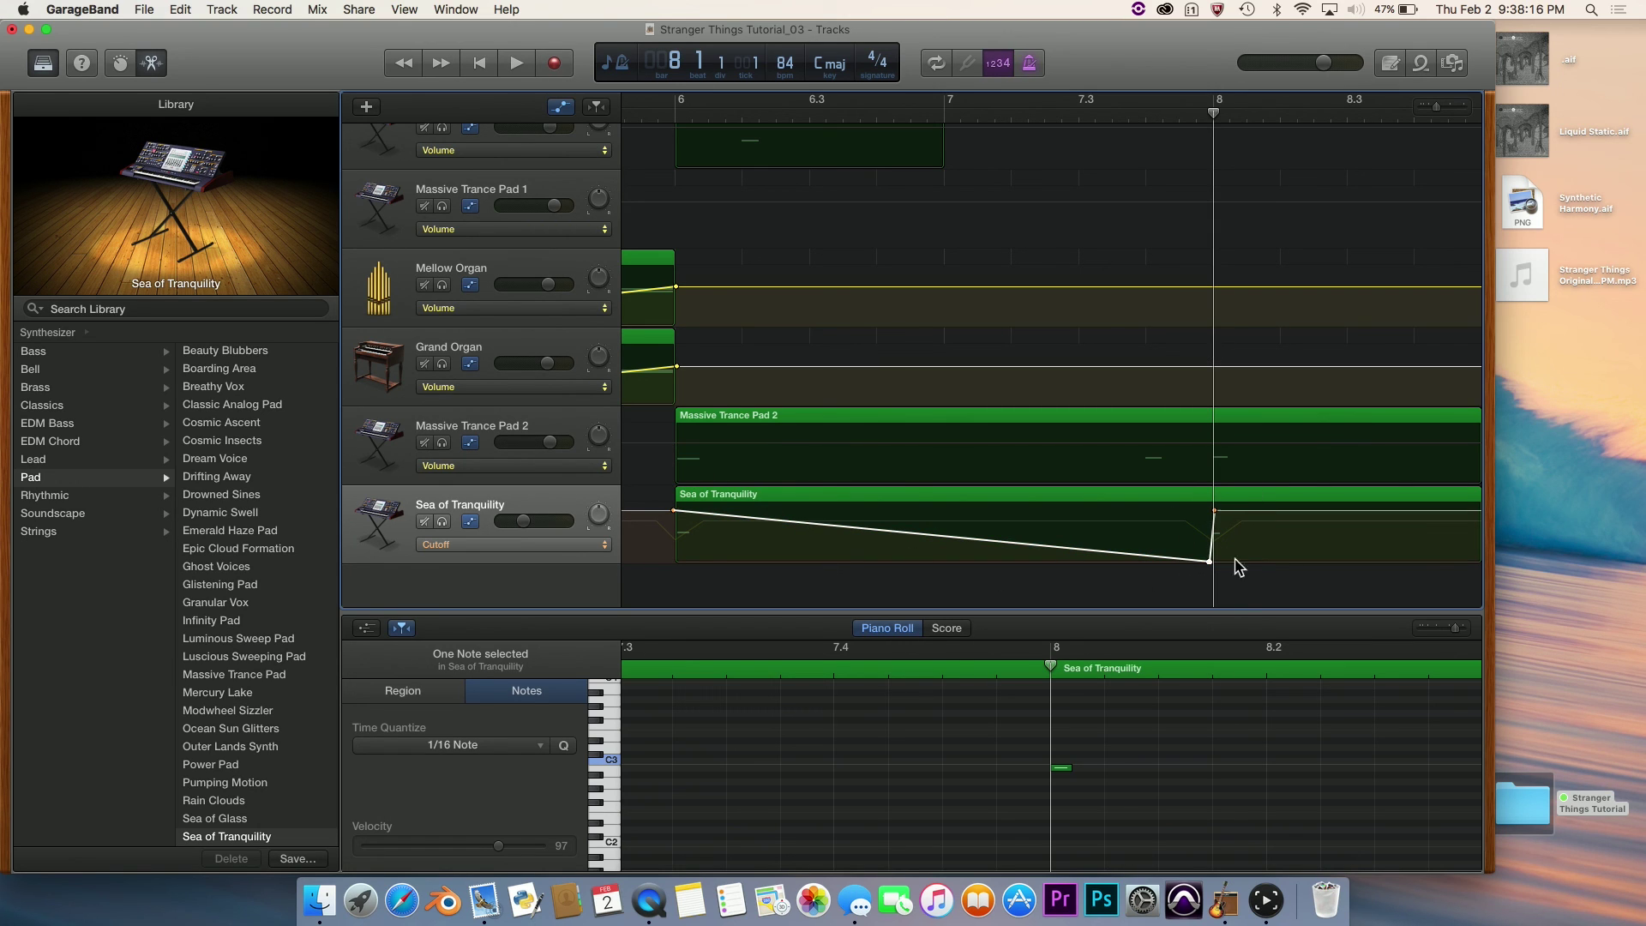
Add a cutoff point at bar 10 on Sea of Tranquility and lower it to the minimum, forming a second downward slope from bar 8.
scroll(1147, 547, "right", 5)
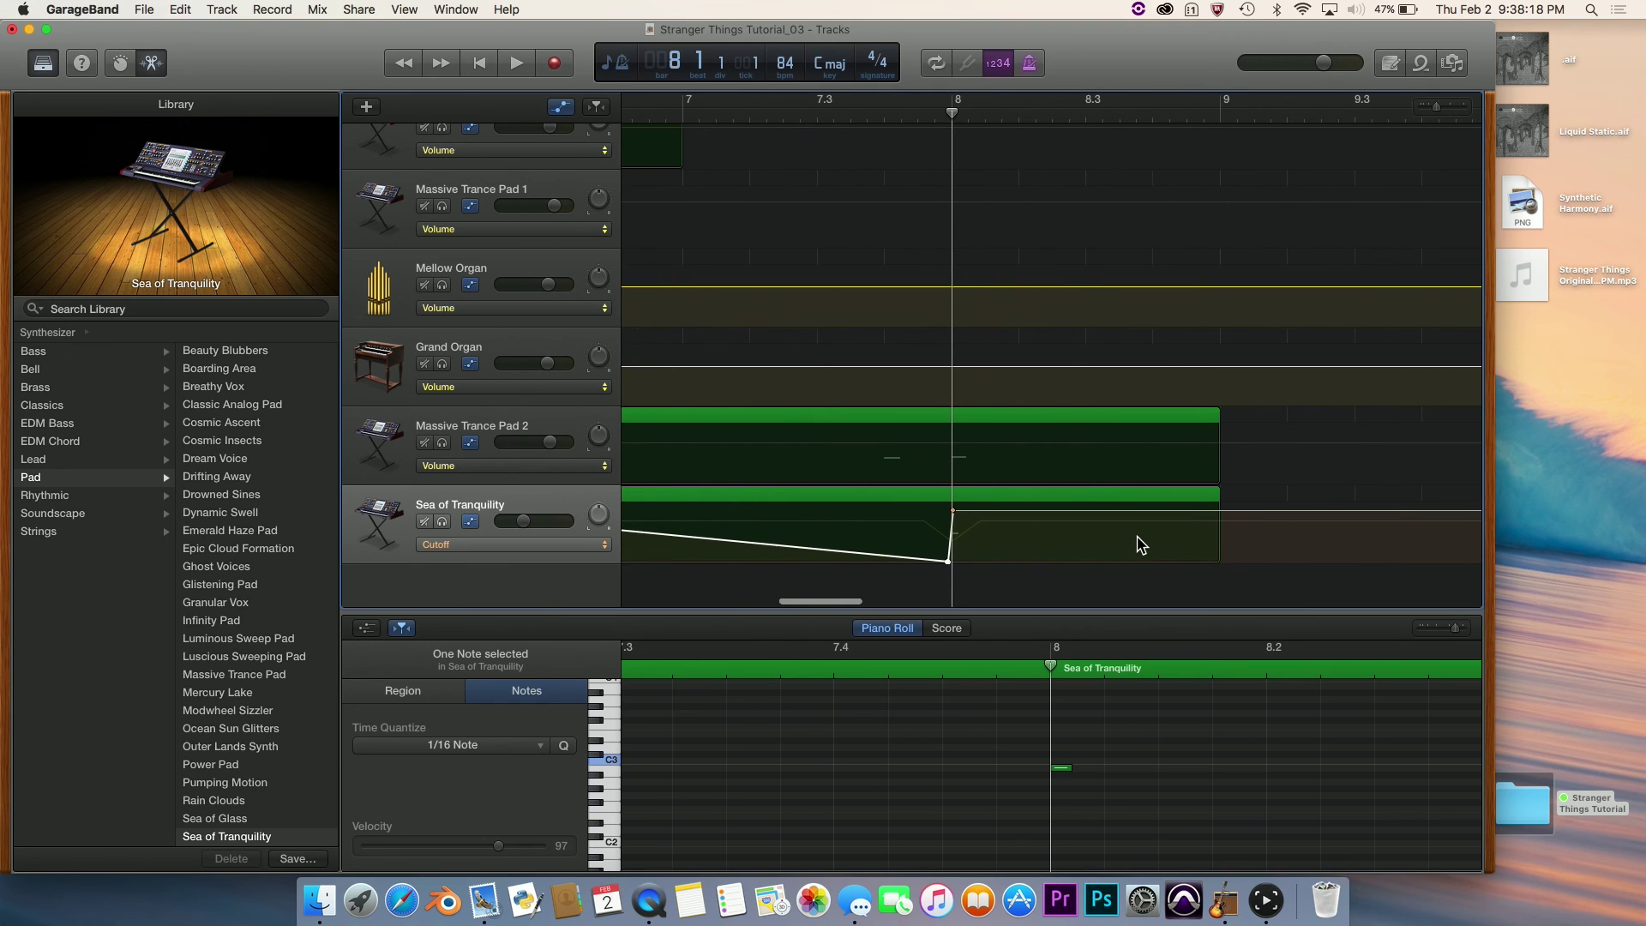
scroll(1136, 496, "right", 3)
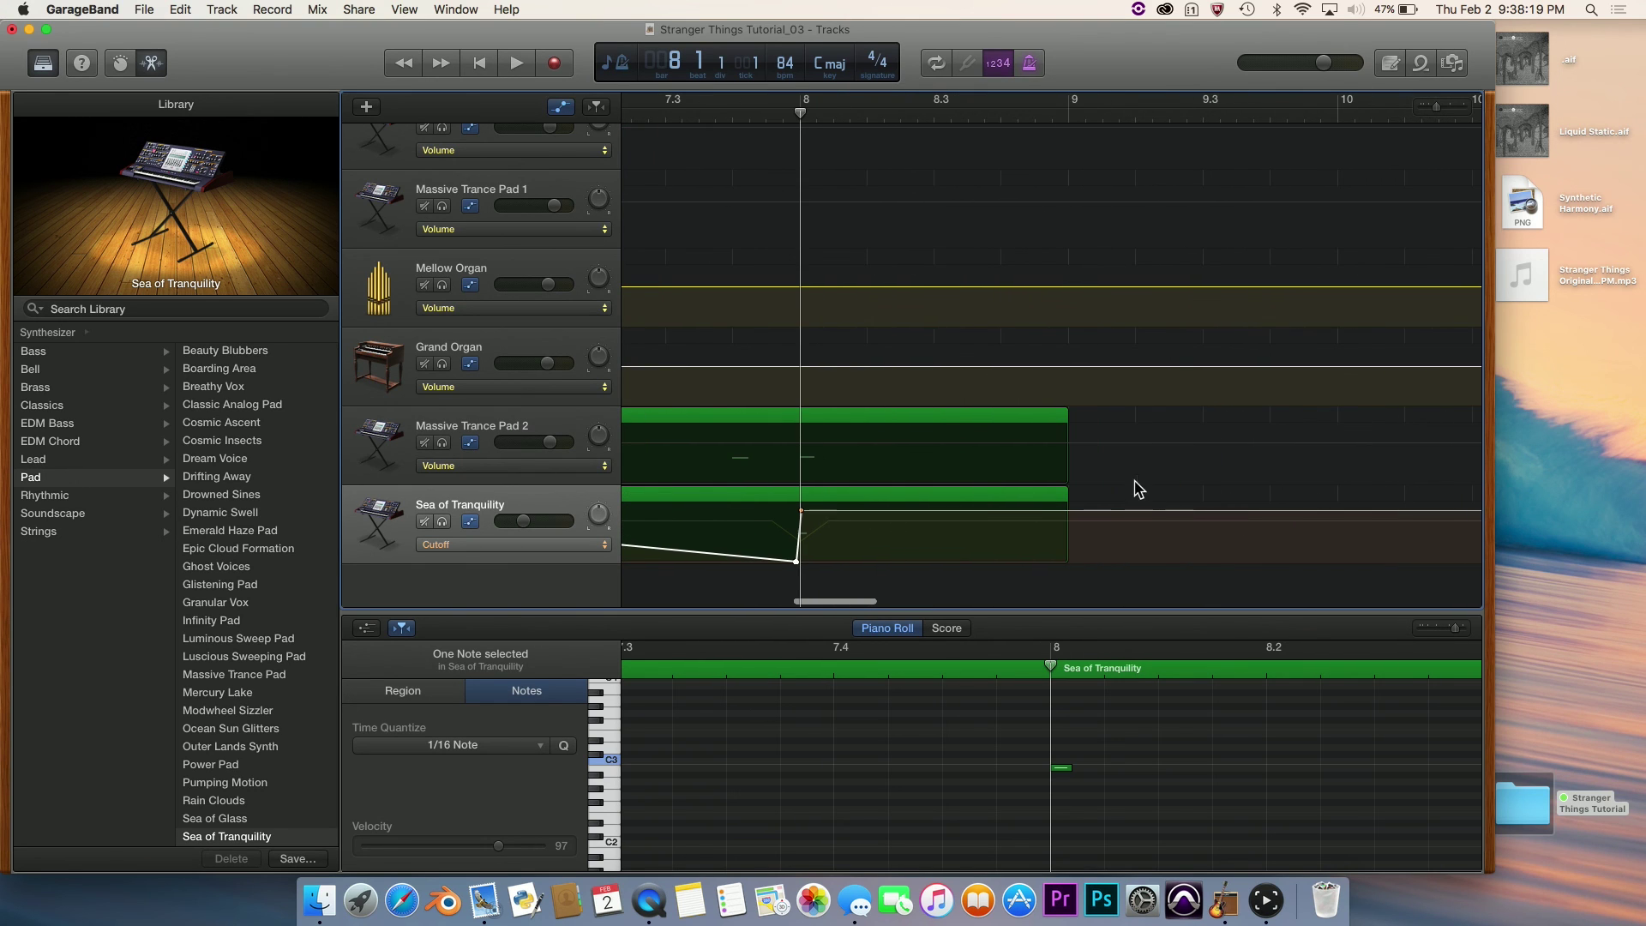
left_click(1338, 121)
left_click(1337, 511)
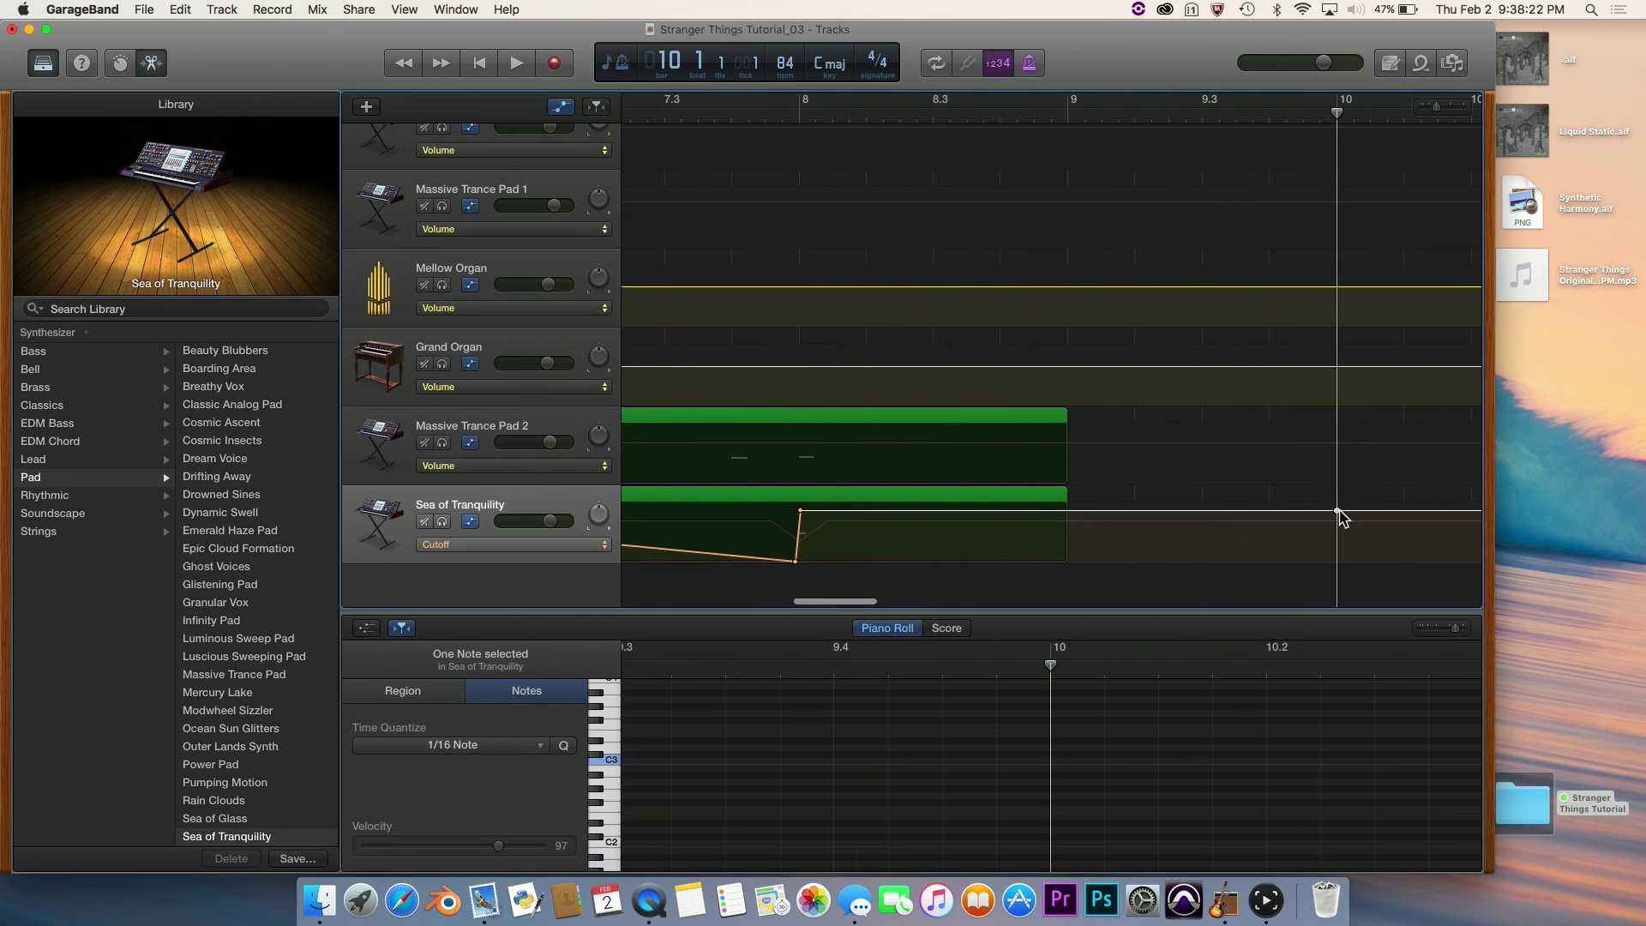
left_click_drag(1337, 511, 1337, 562)
key("super+Left")
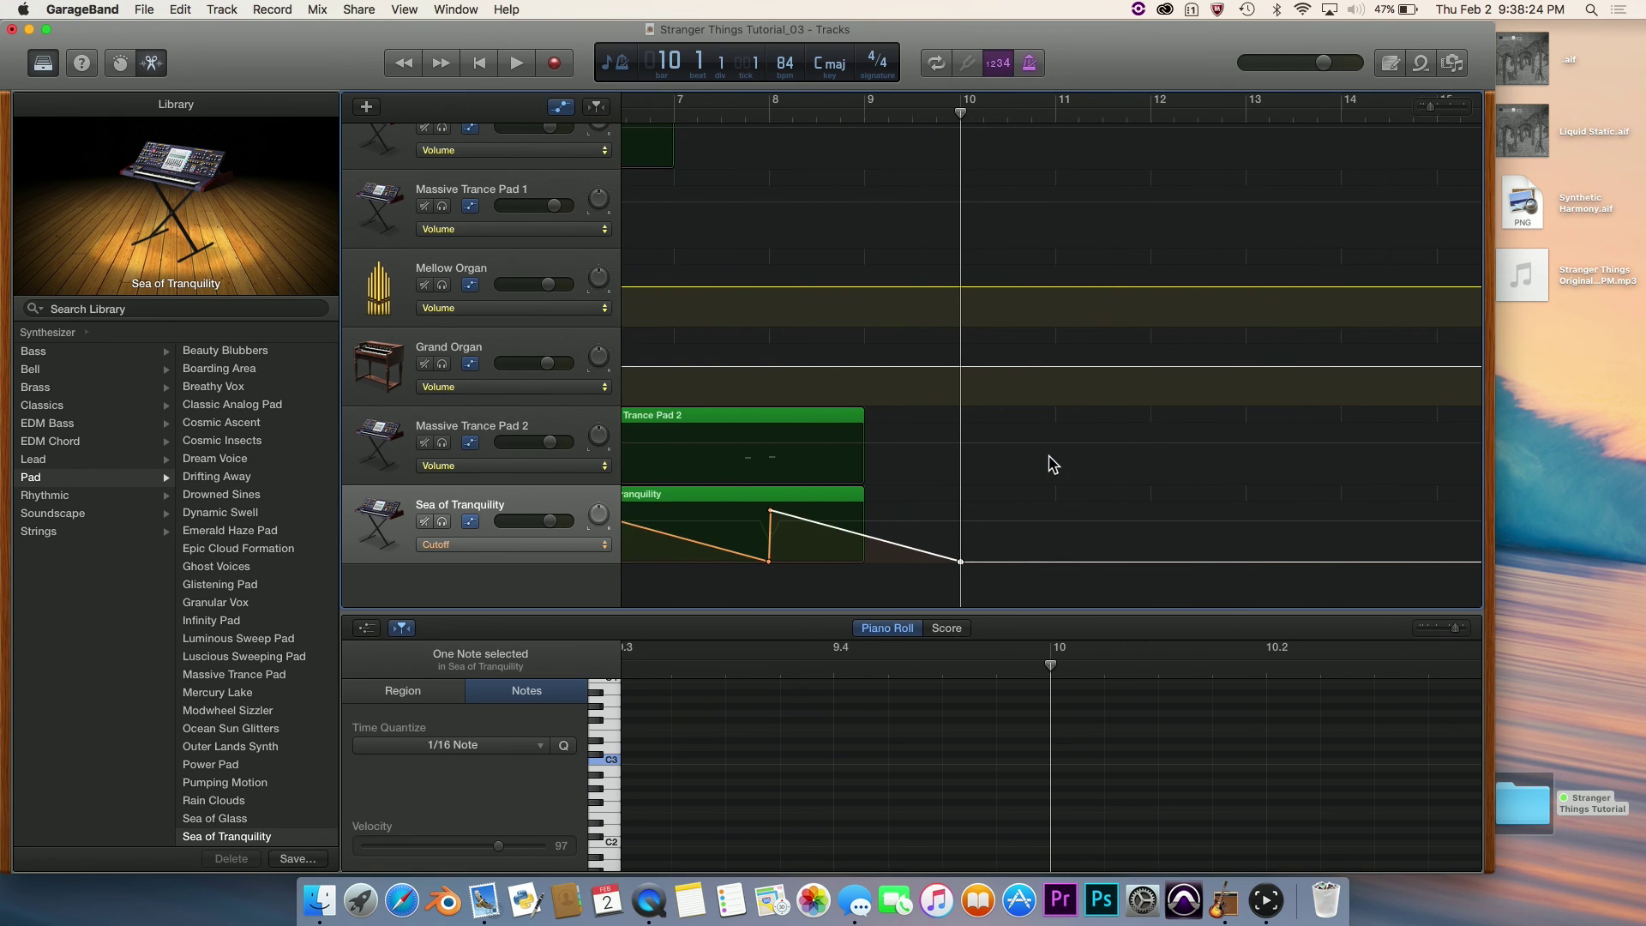
Play back the arrangement from bar 6 past bar 8 to check the cutoff slopes.
scroll(1053, 464, "left", 5)
left_click(768, 115)
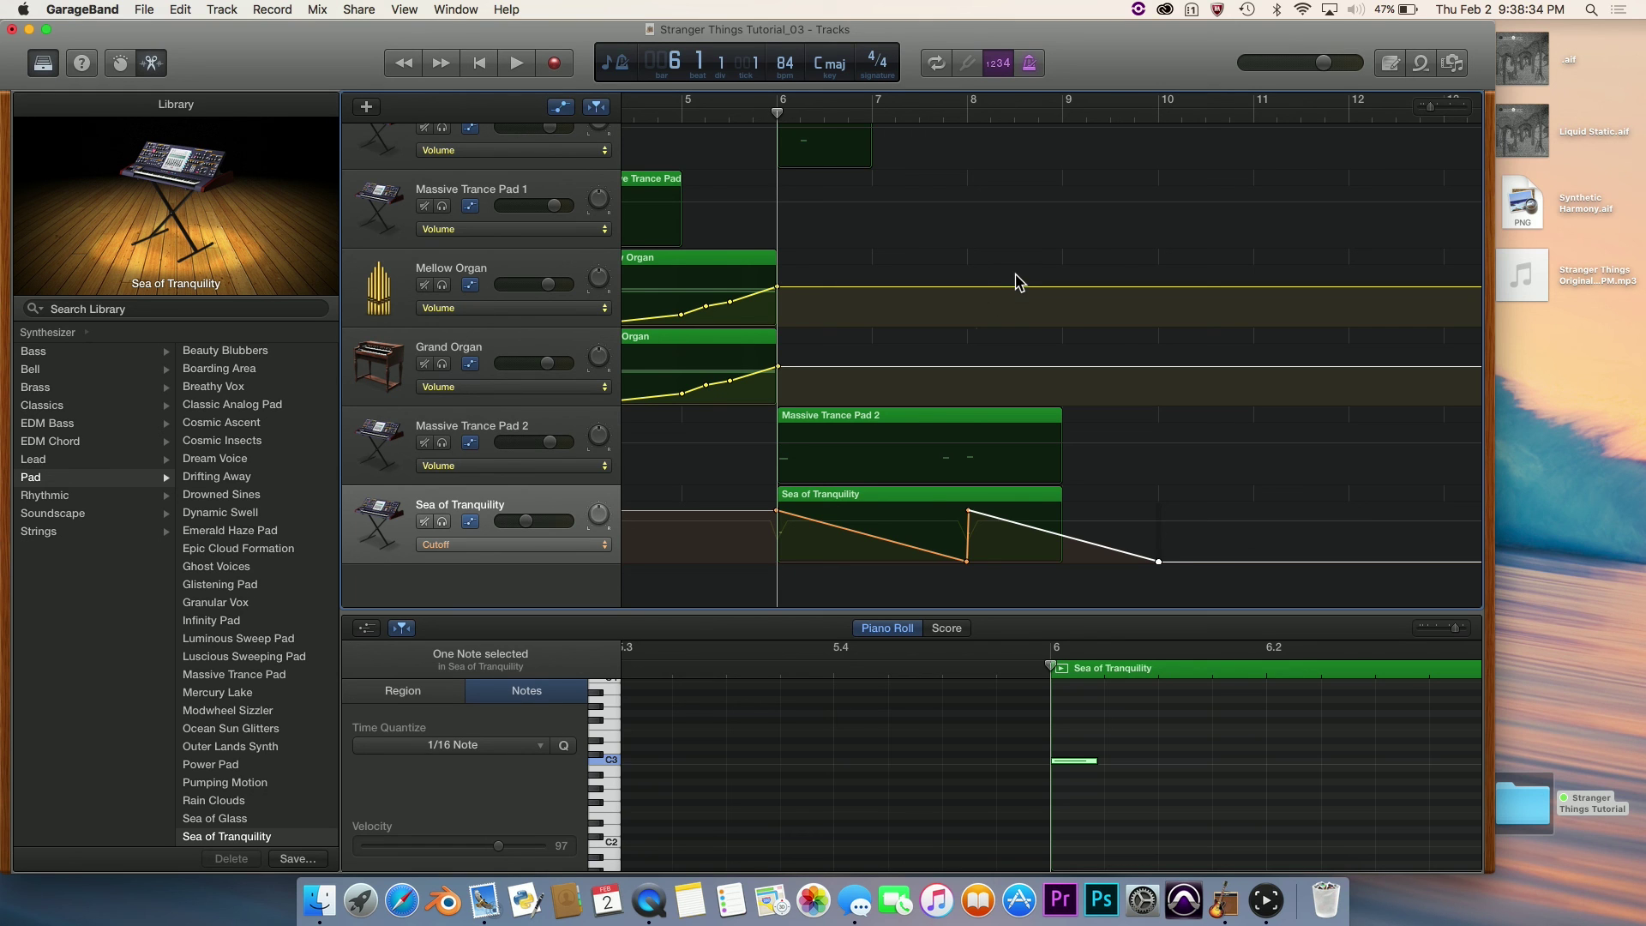
key("space")
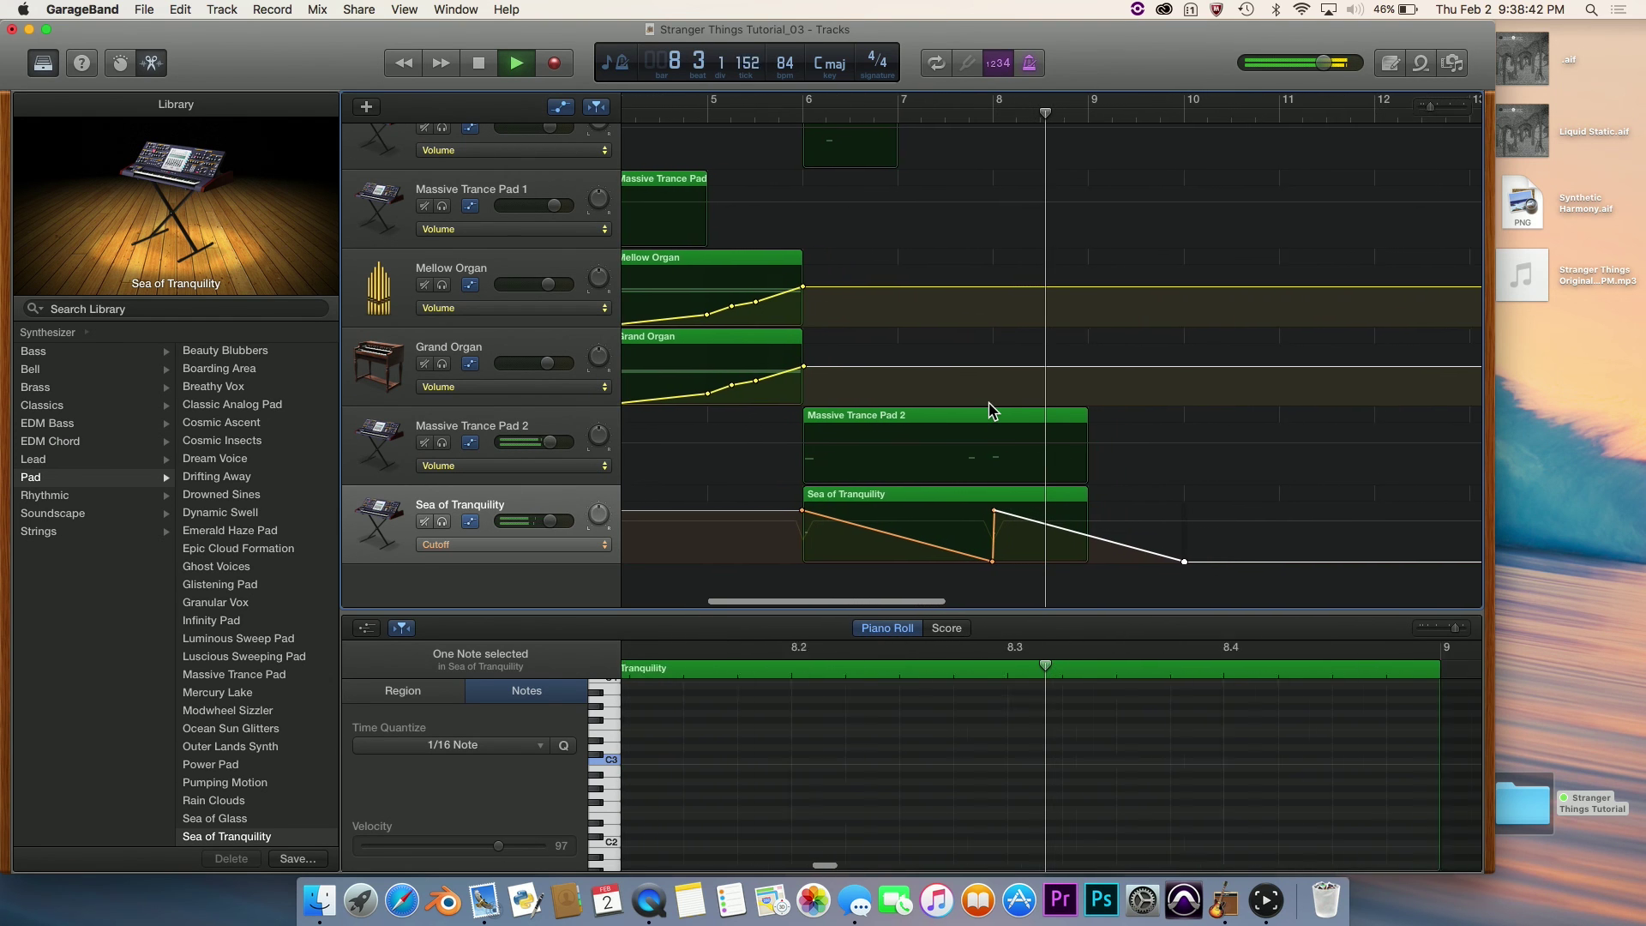
key("space")
Raise the low Sea of Tranquility cutoff points, just before bar 8 and at bar 10, slightly above the minimum.
scroll(994, 415, "up", 5)
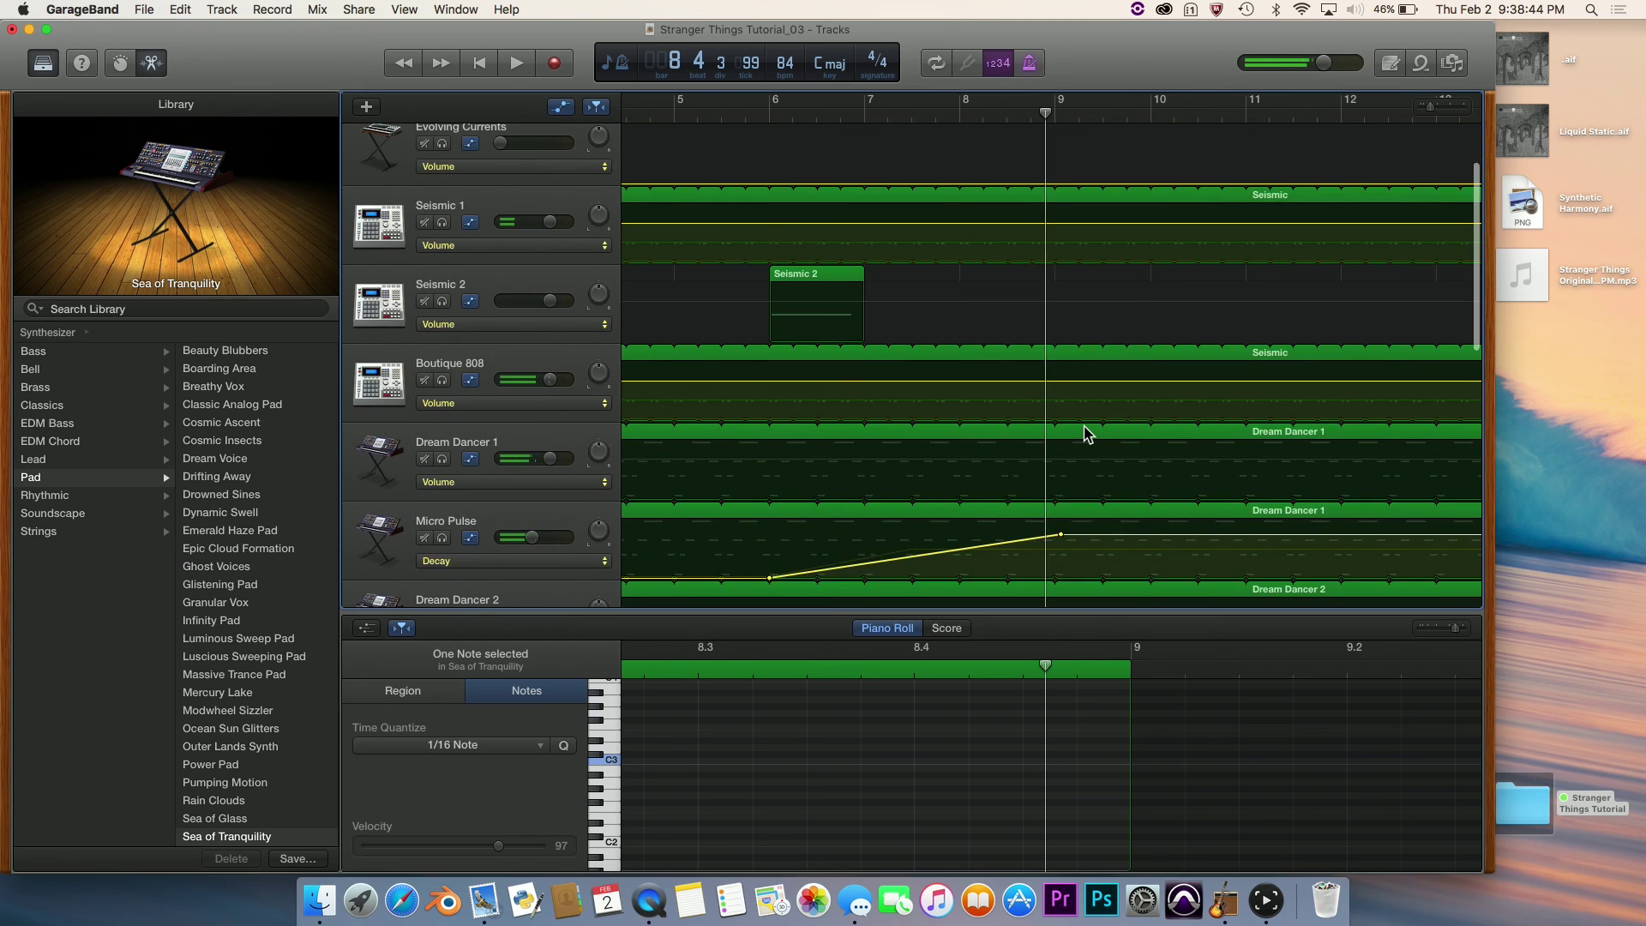
scroll(1086, 433, "down", 6)
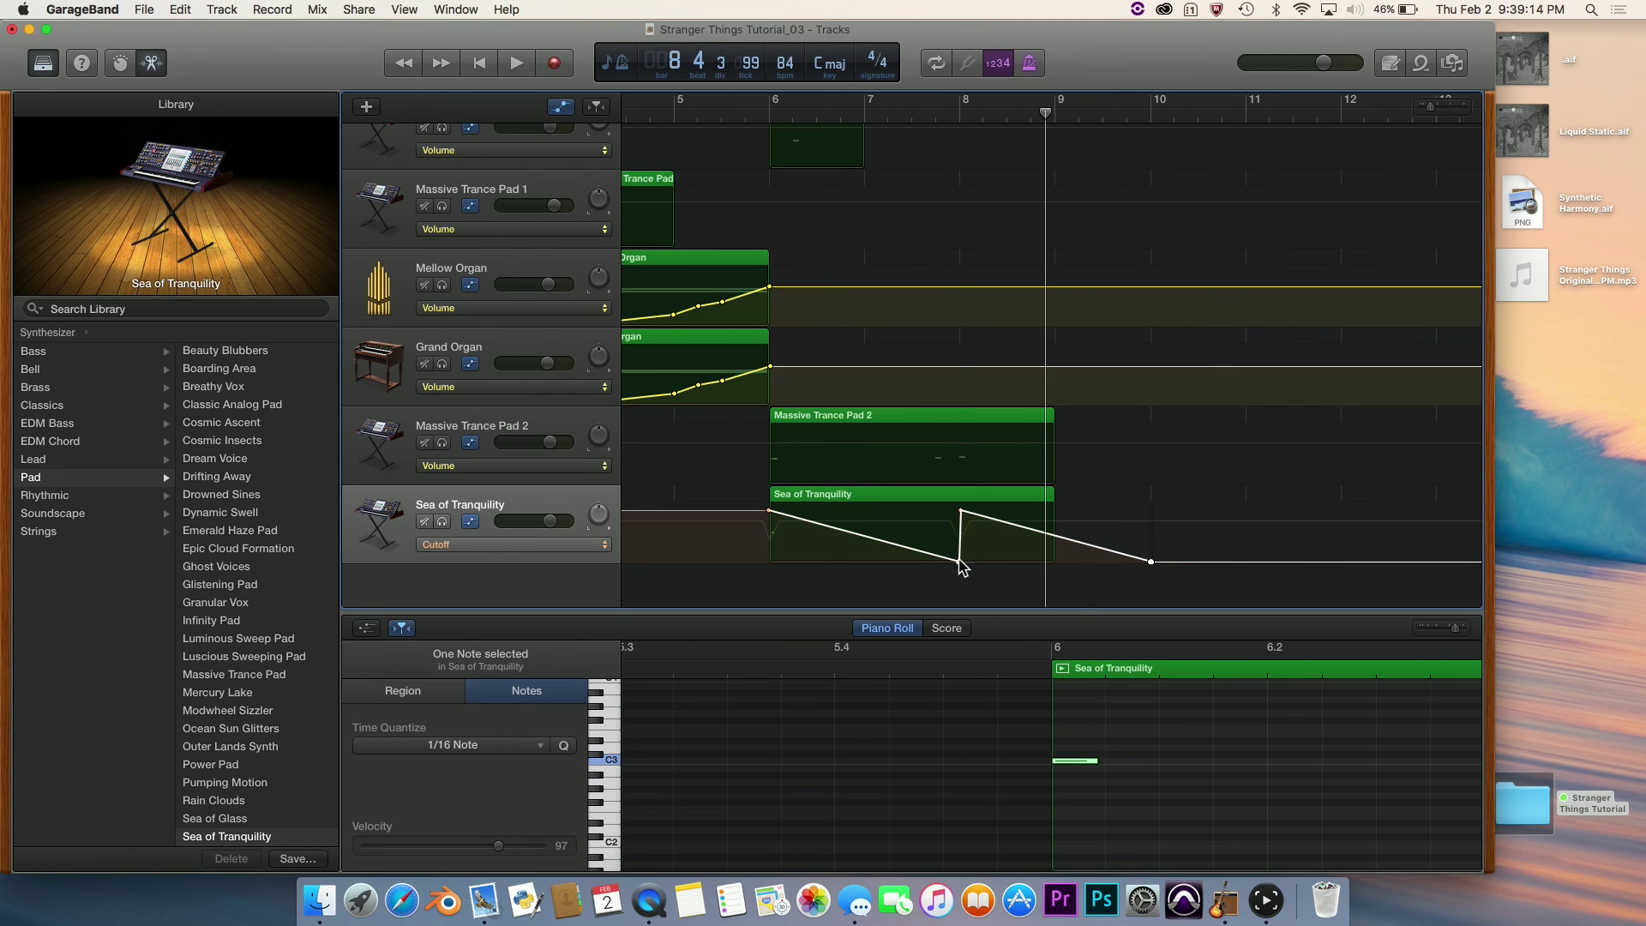
left_click_drag(960, 565, 961, 513)
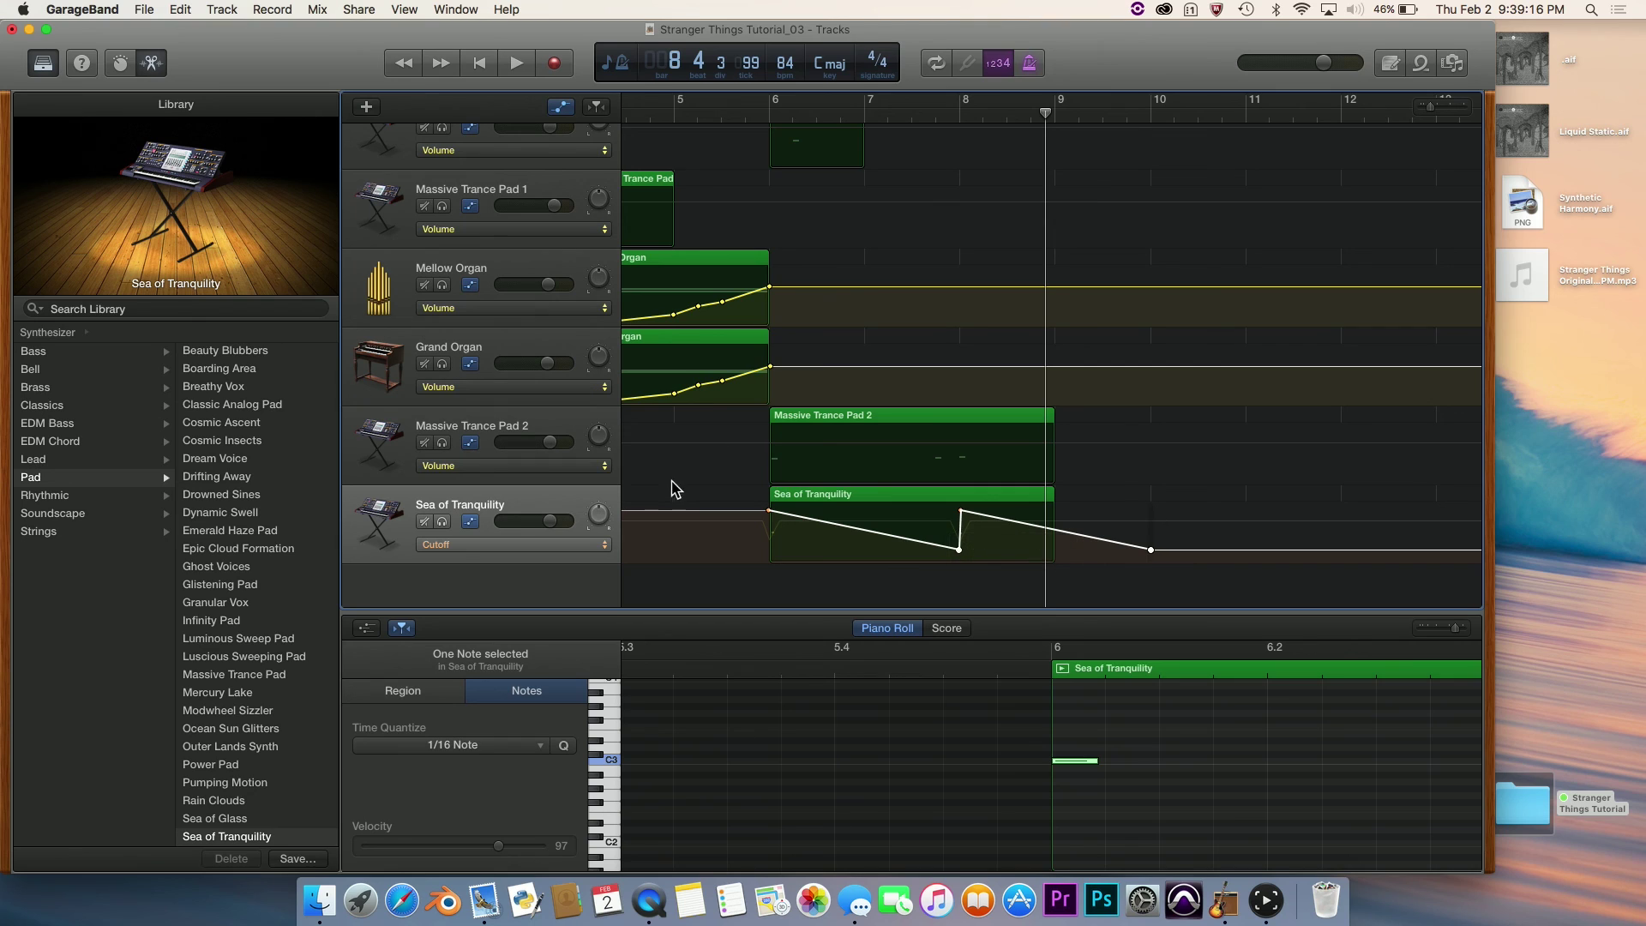
Display the Resonance automation of Sea of Tranquility and add slight downward slopes from bar 6 to bar 8 and from bar 8 to bar 10.
left_click(555, 545)
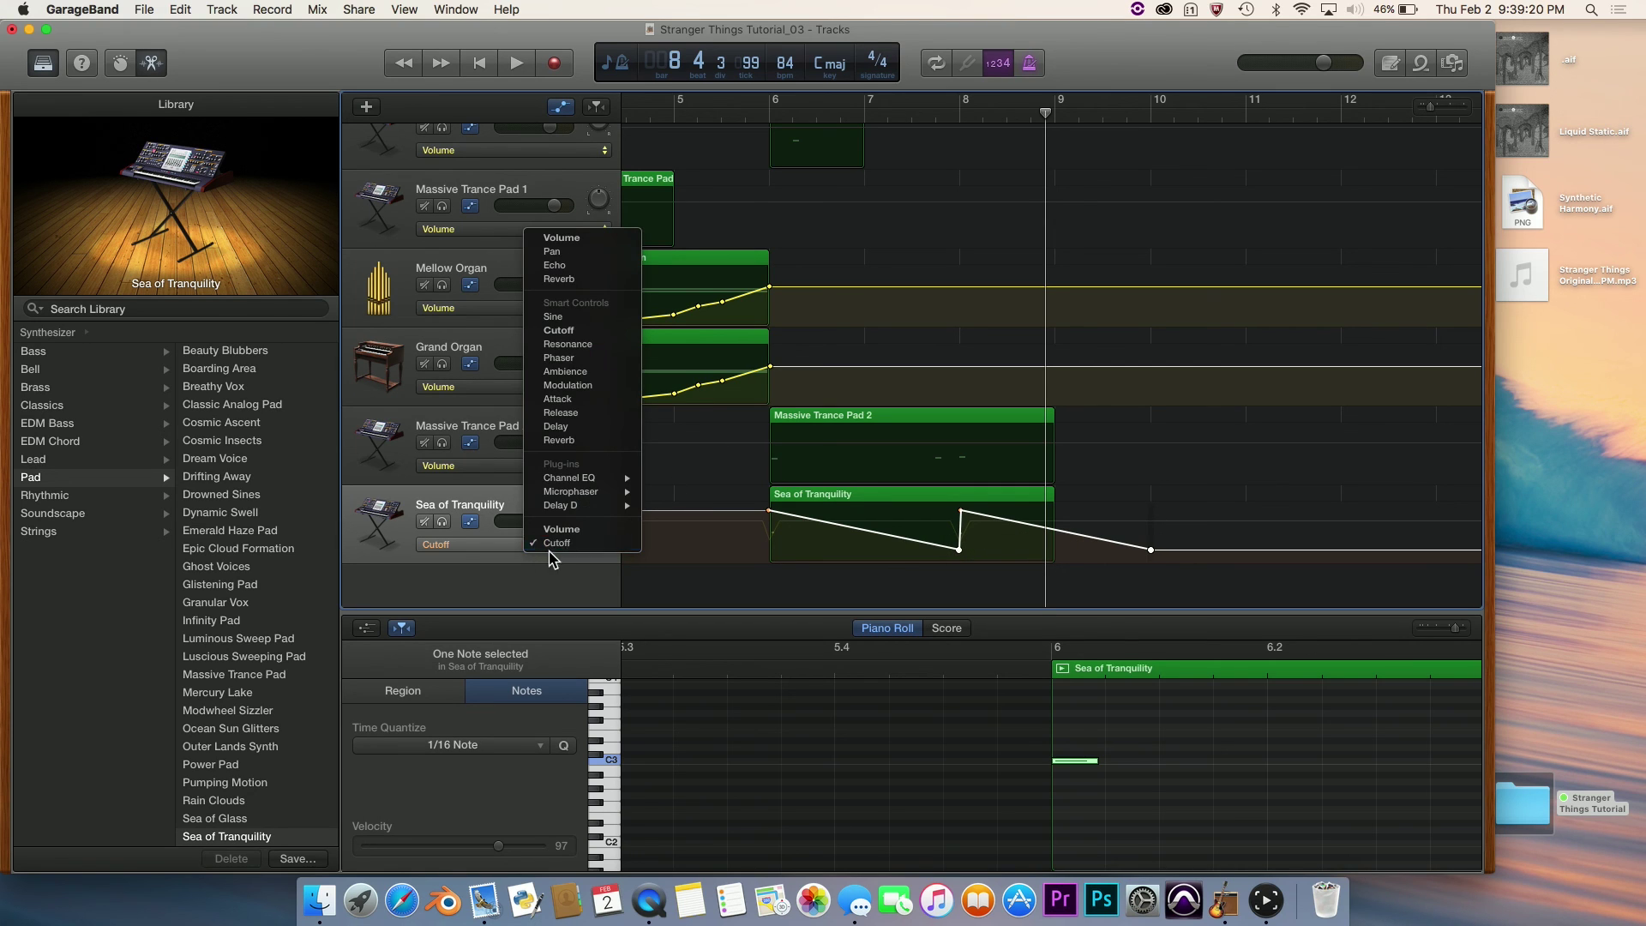
left_click(600, 344)
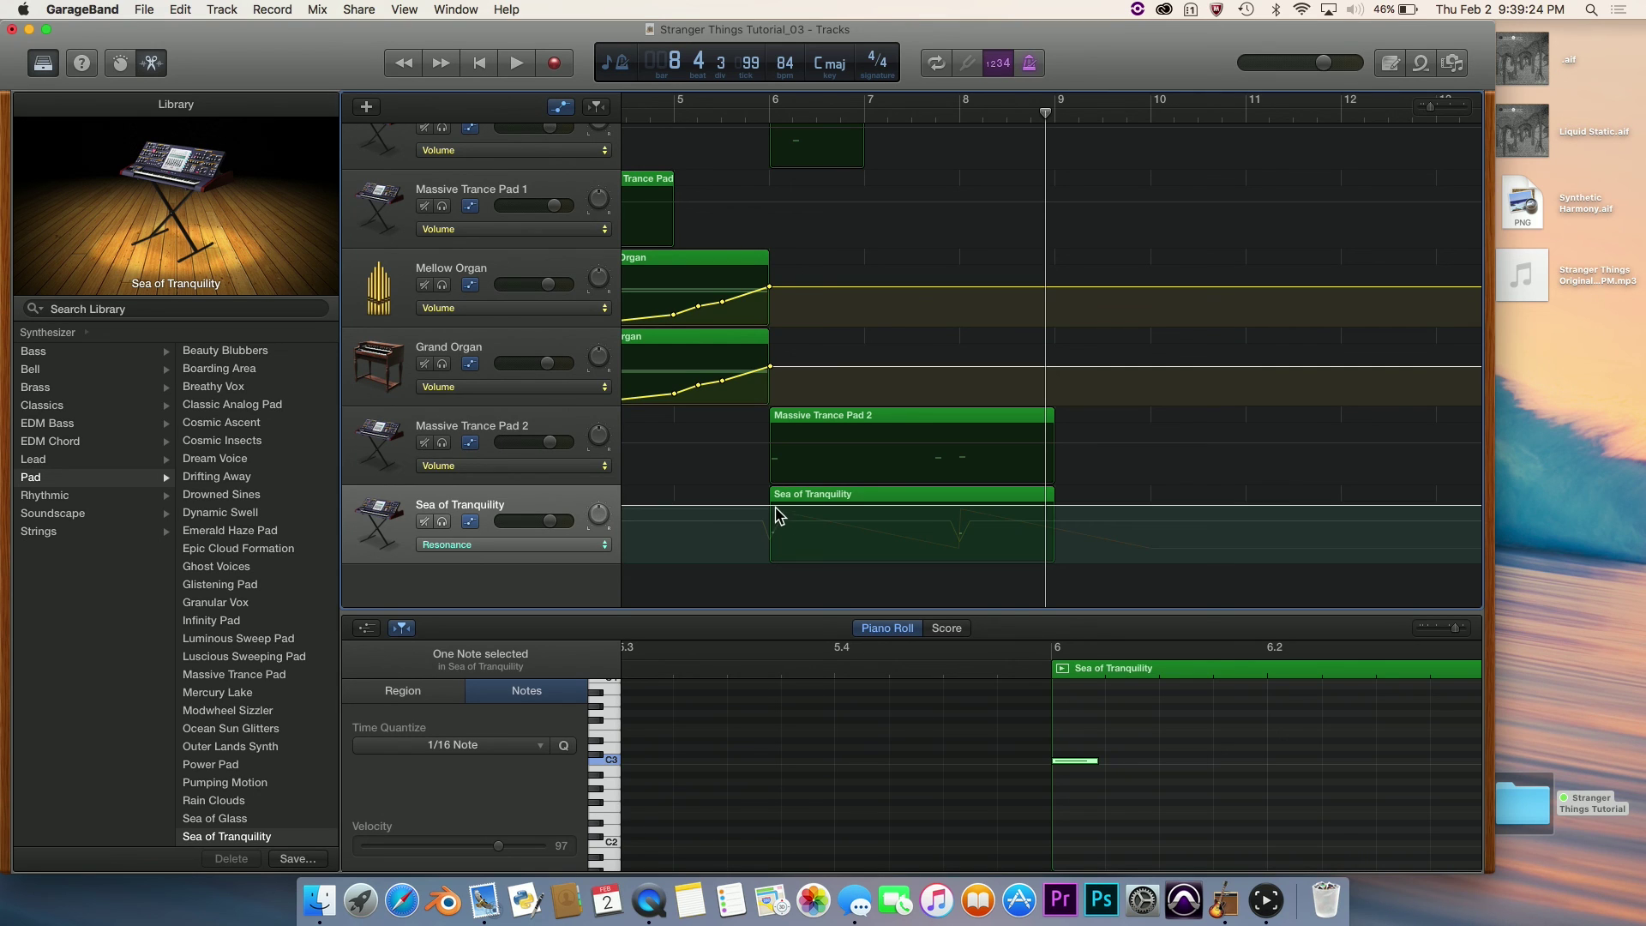
left_click(962, 159)
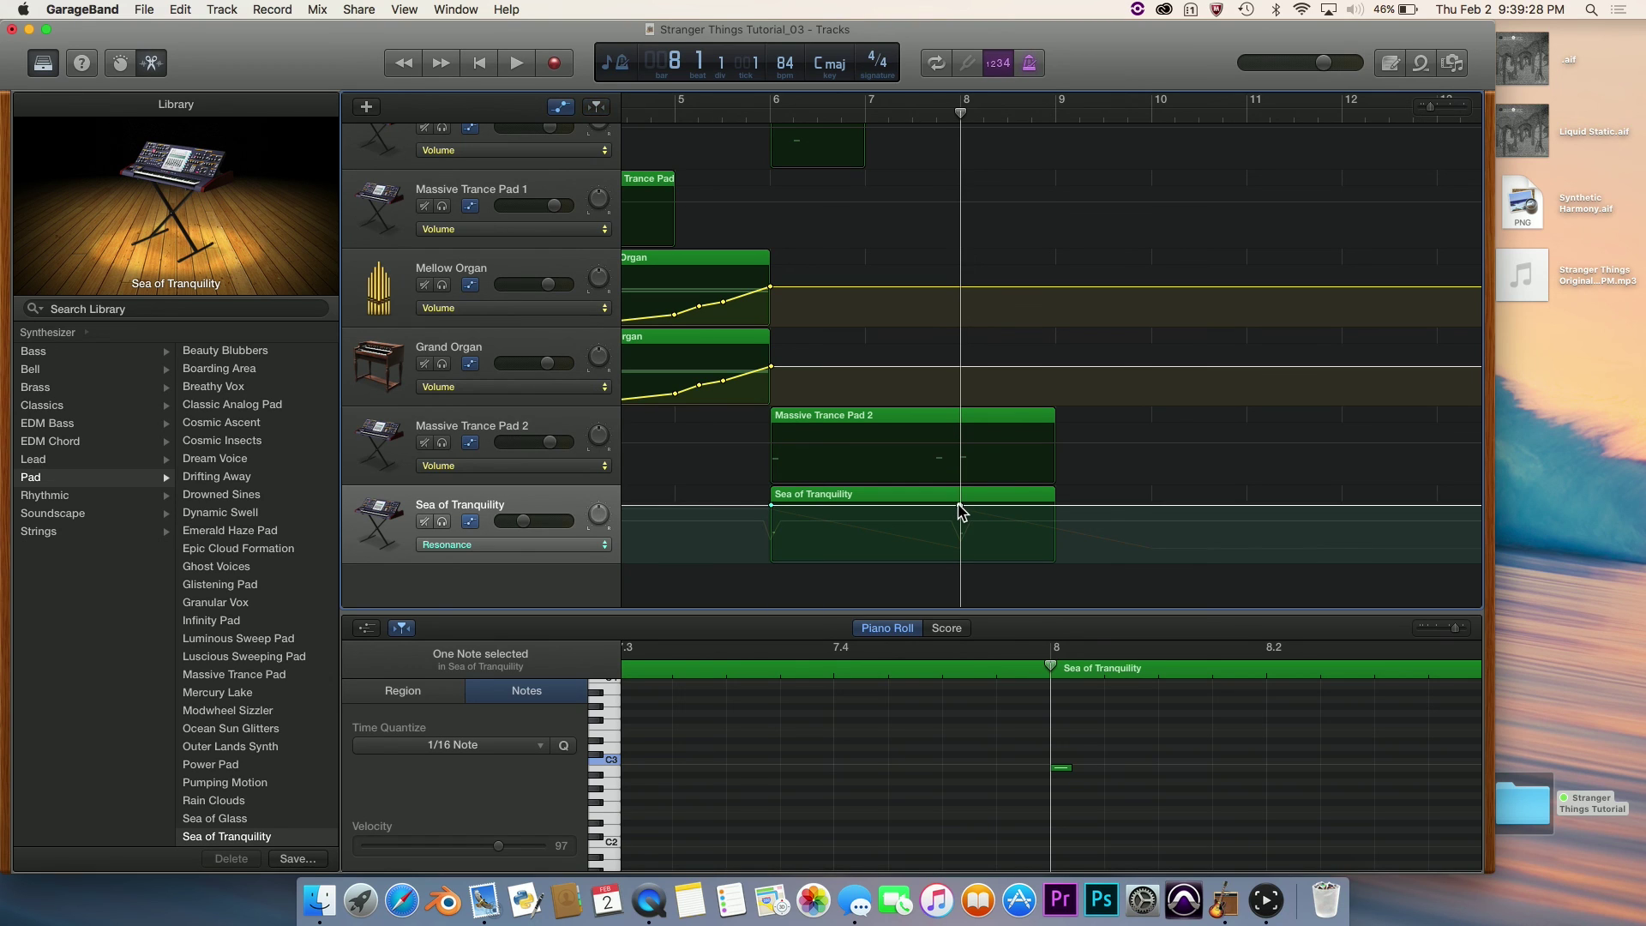
left_click_drag(955, 505, 955, 517)
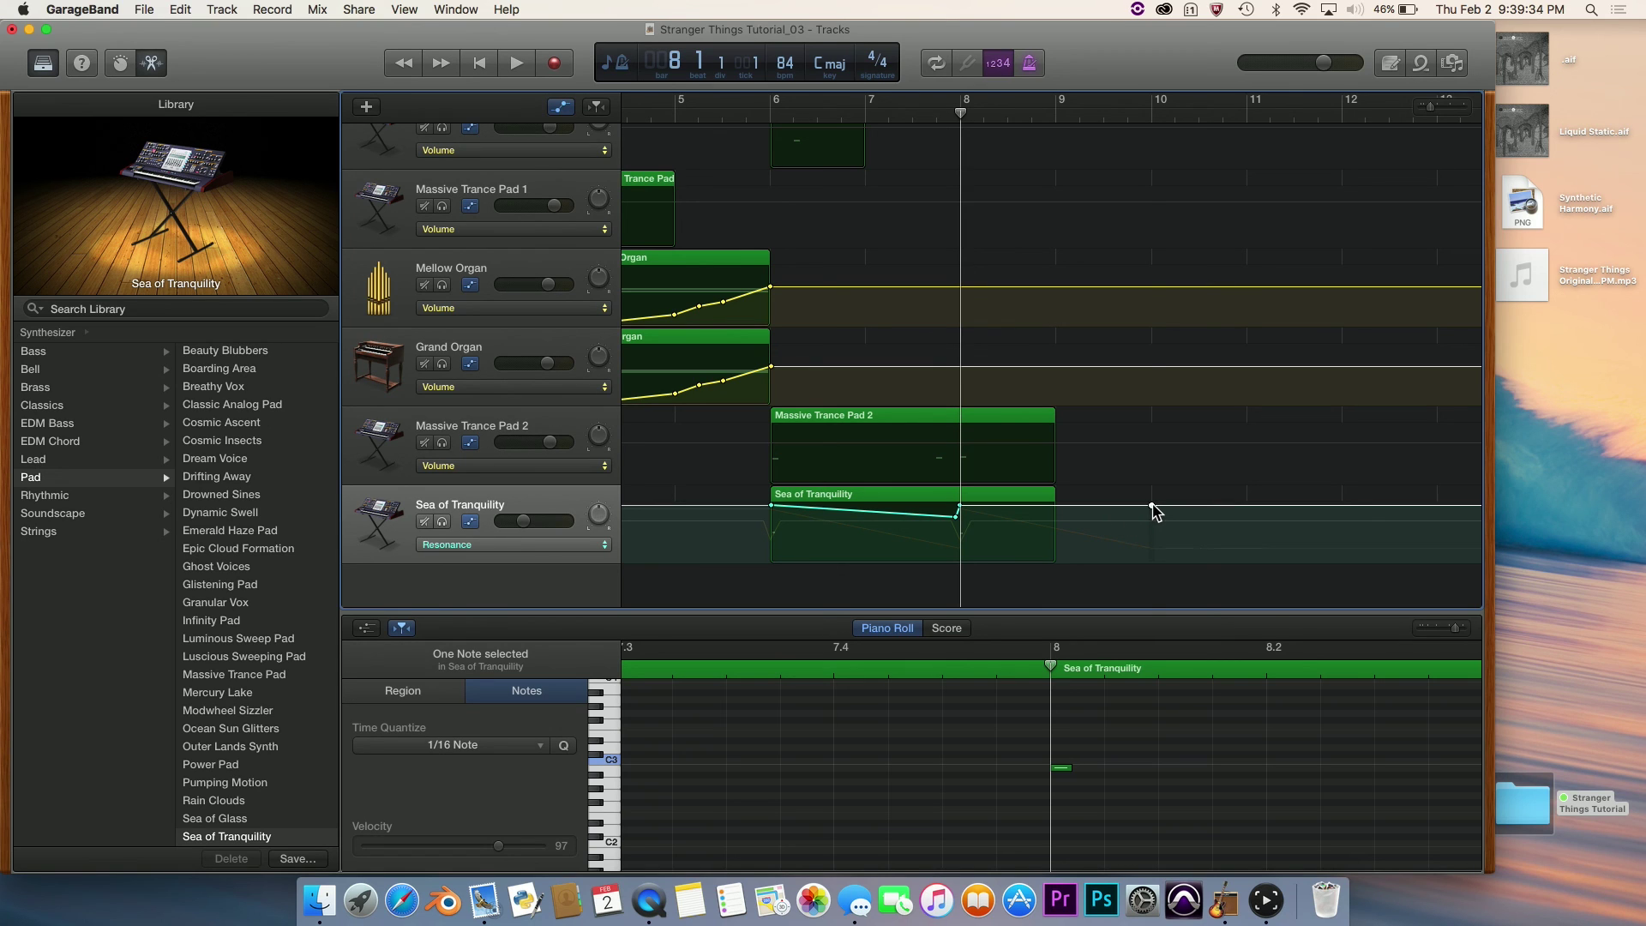
left_click_drag(1152, 506, 1152, 523)
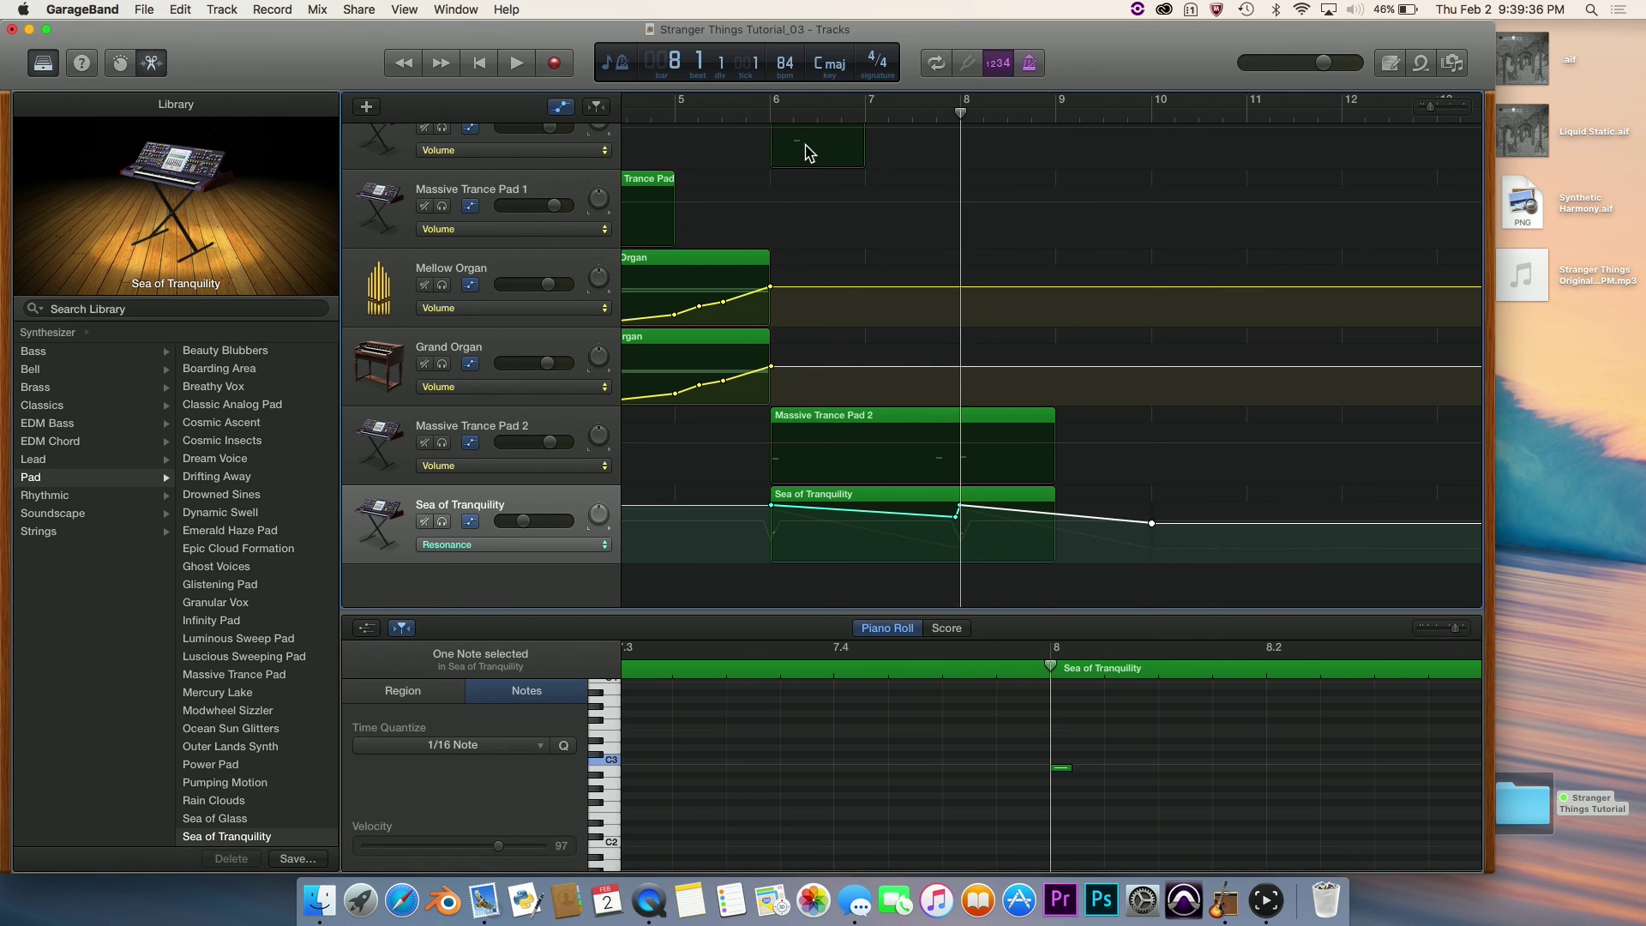
Play back the arrangement from bar 6 past bar 9 to check the resonance slopes, and hide the track automation.
key("space")
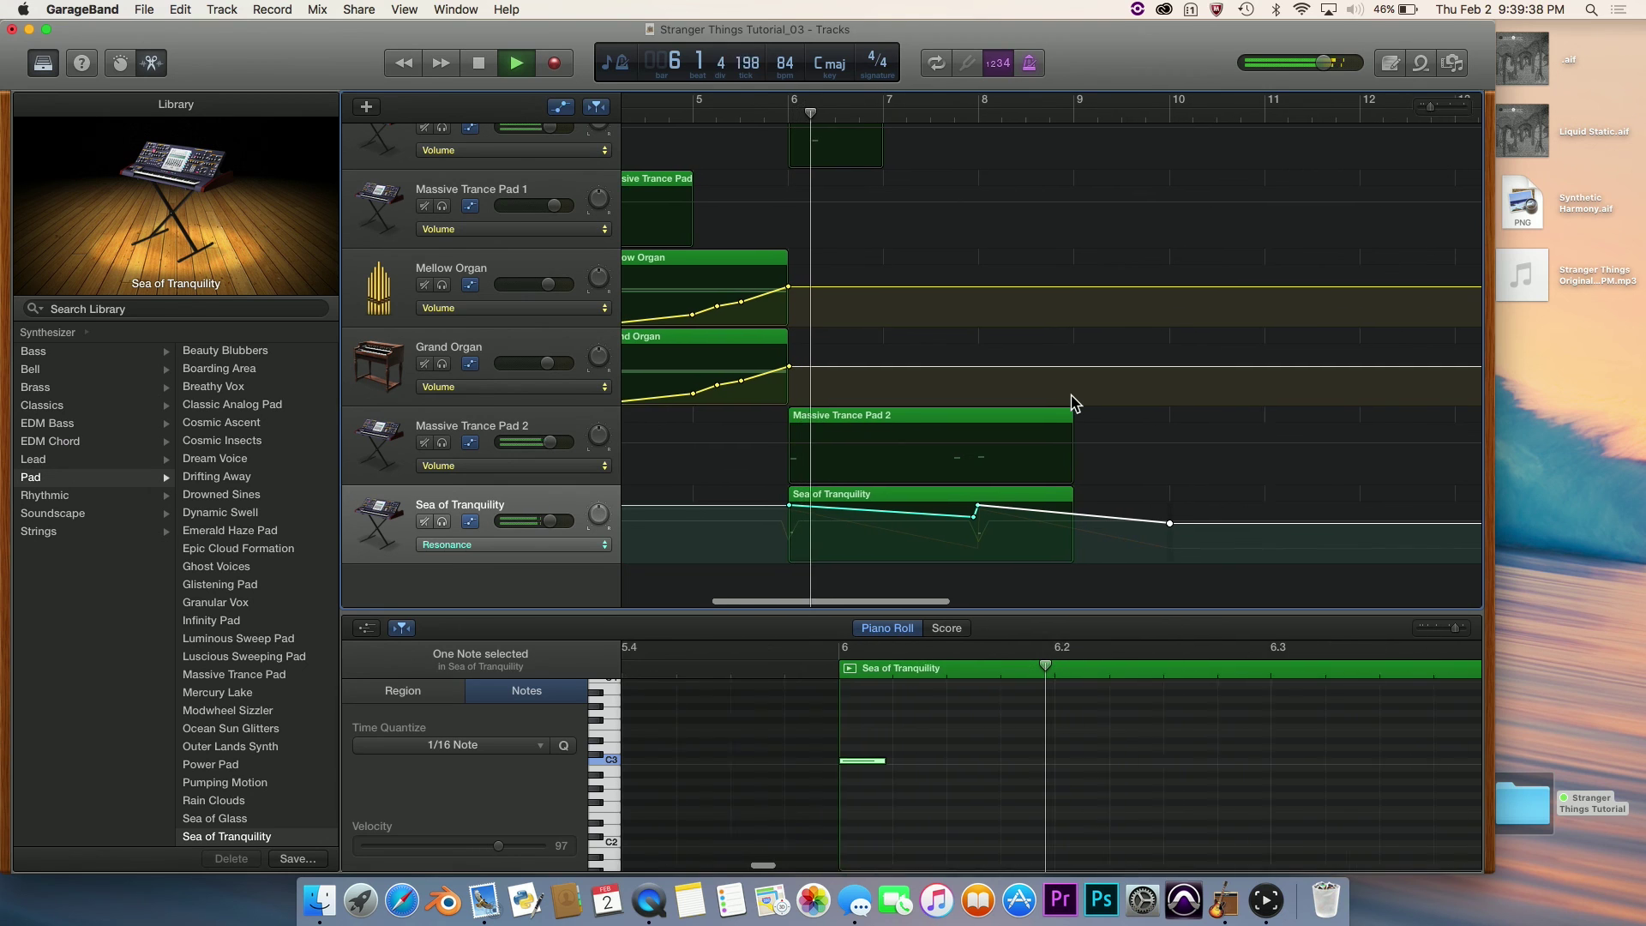
left_click(559, 107)
scroll(1106, 497, "down", 5)
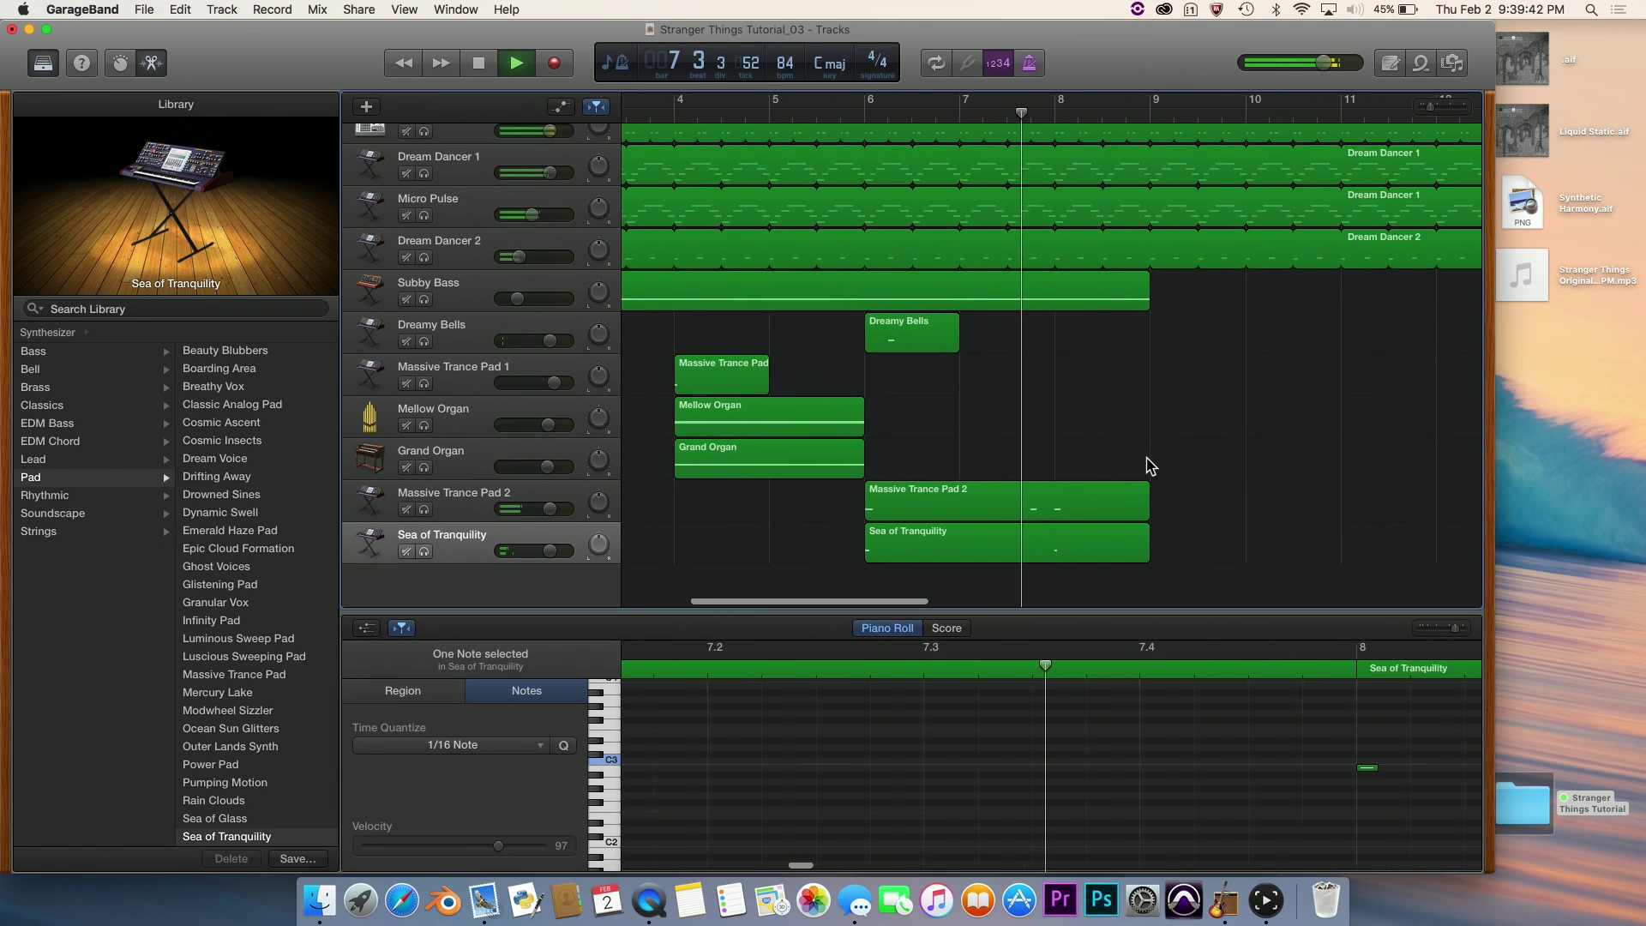
scroll(1150, 467, "down", 5)
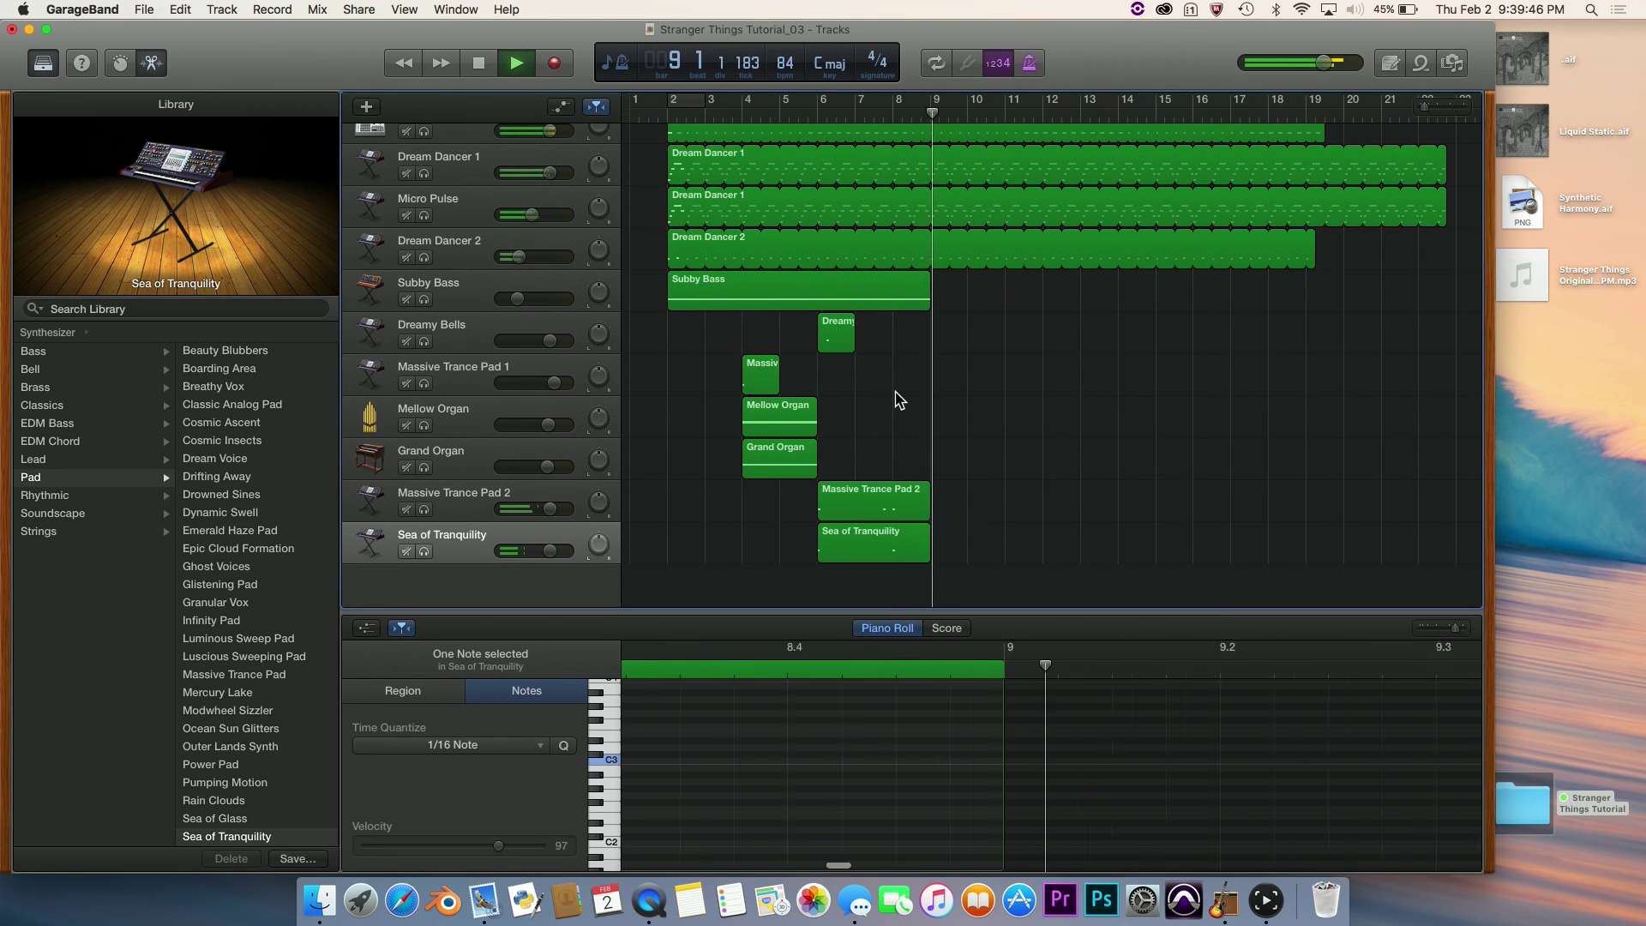
key("space")
key("super+Right")
key("super+Right")
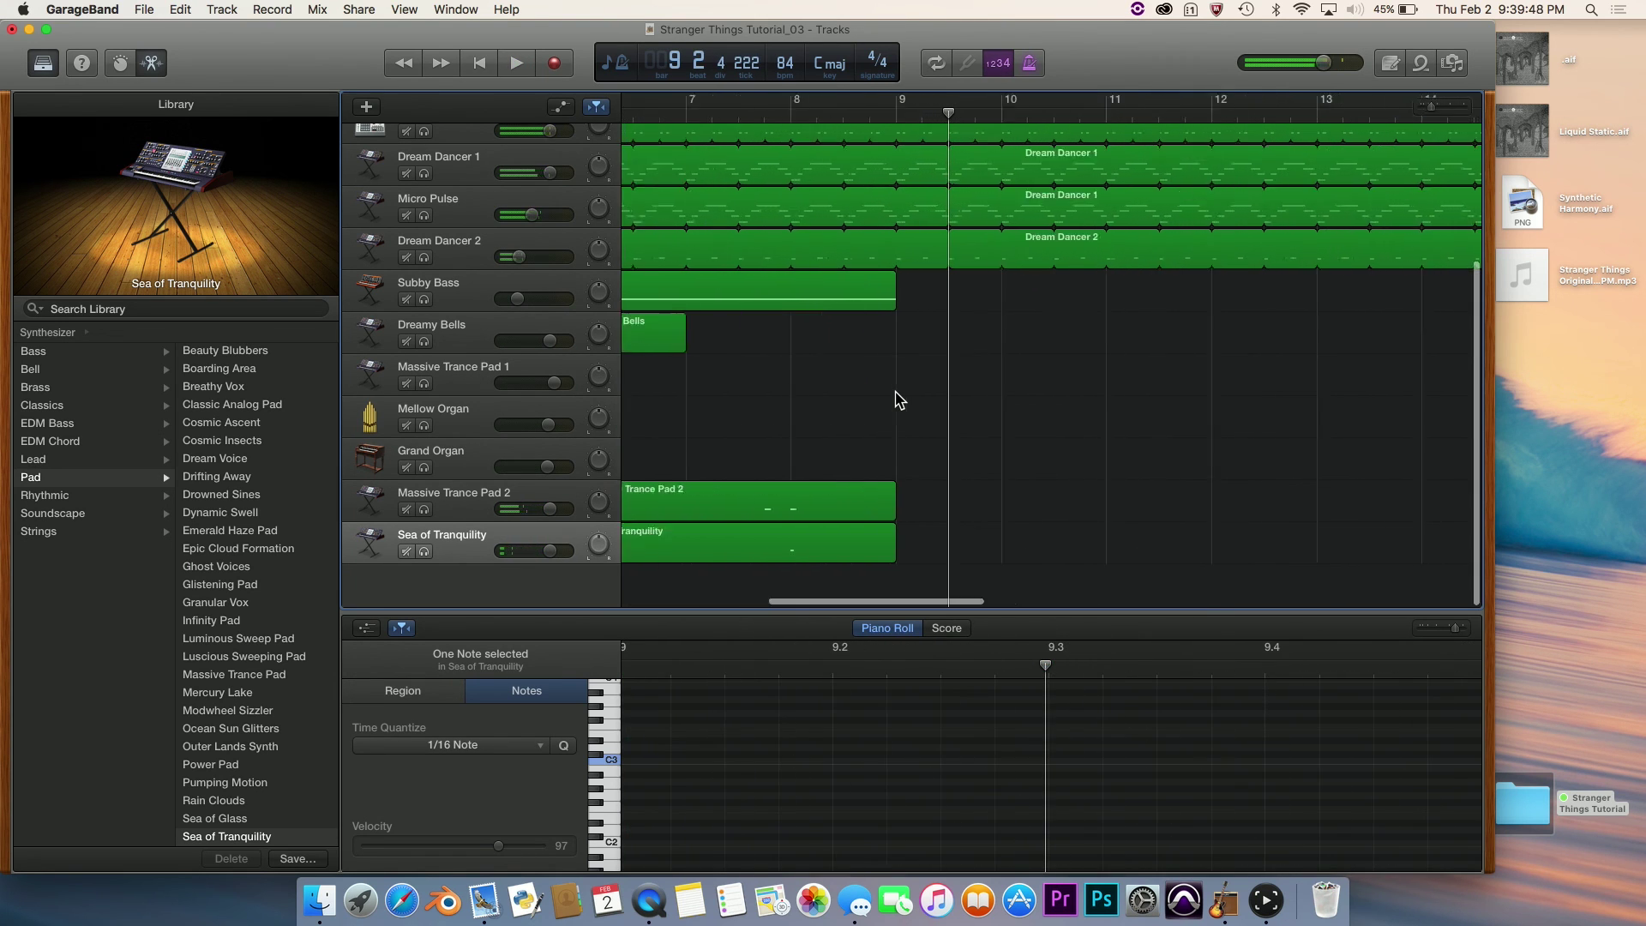
Look over the regions of all tracks across the first nine bars of the arrangement.
scroll(895, 401, "left", 3)
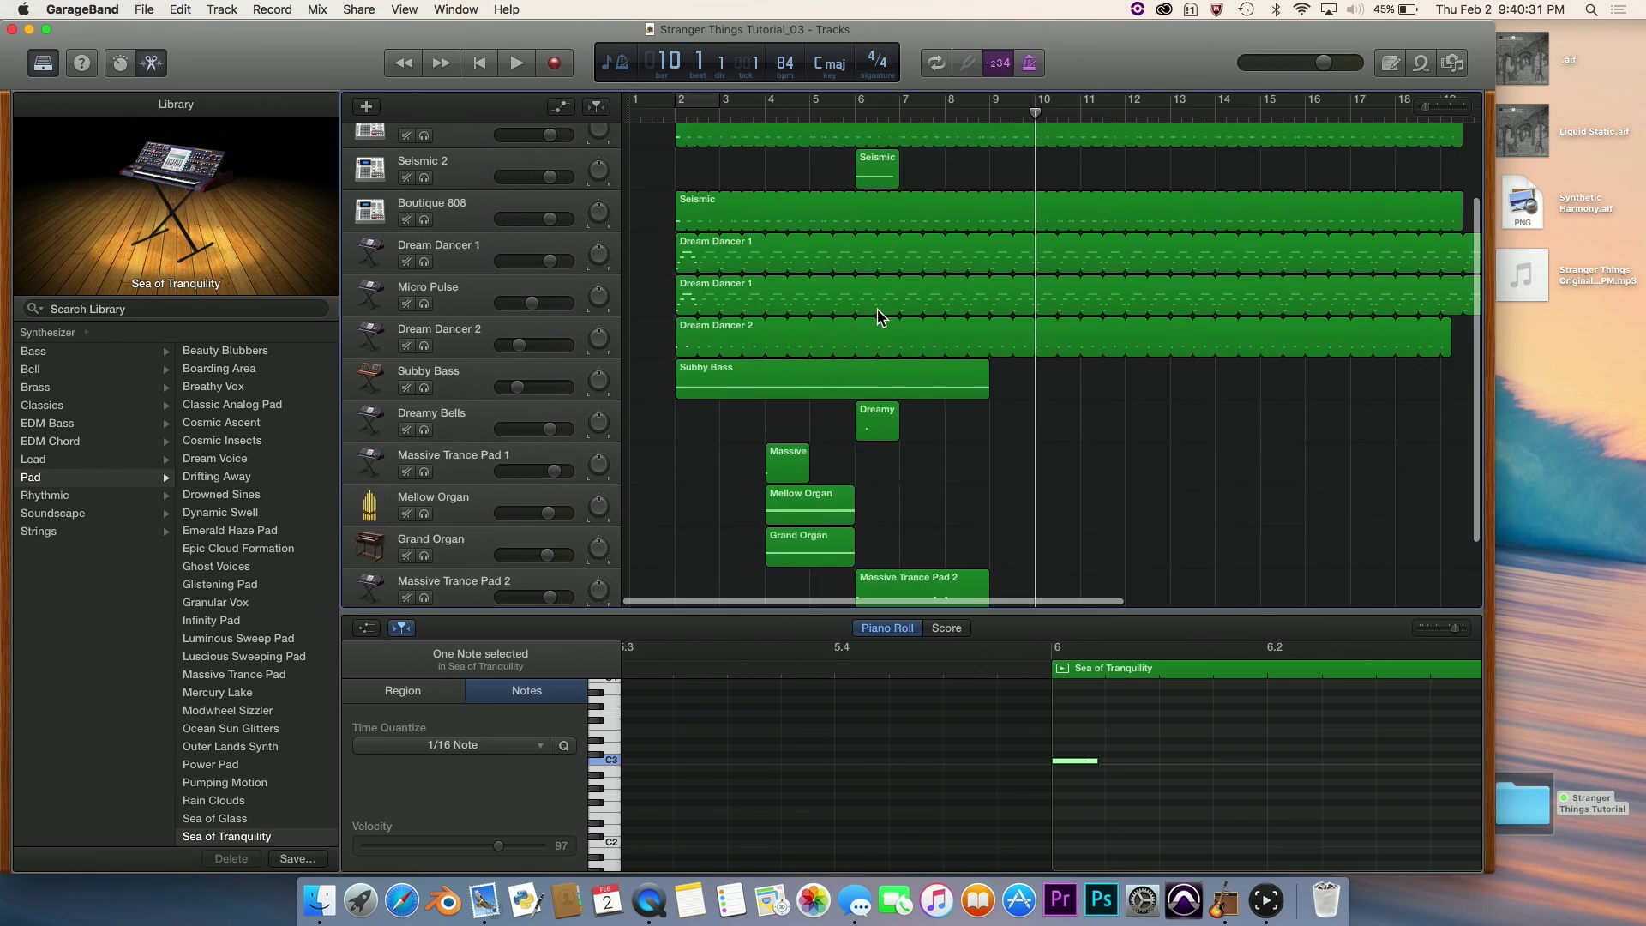
scroll(943, 412, "up", 3)
scroll(942, 412, "down", 3)
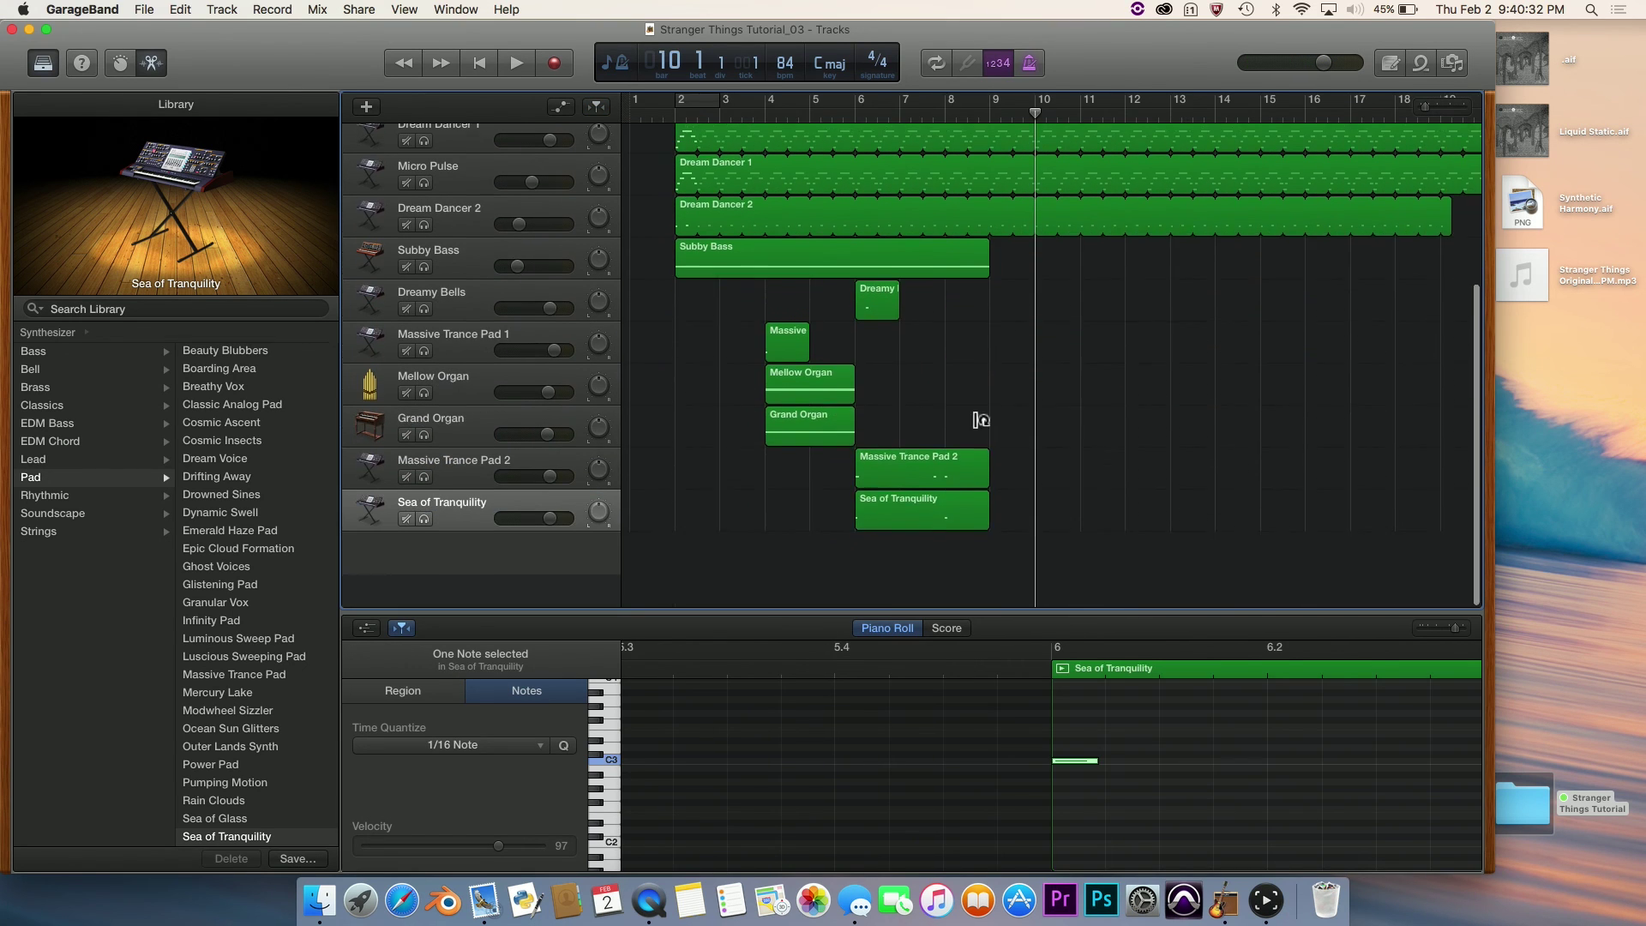
key("super+Right")
scroll(874, 404, "left", 10)
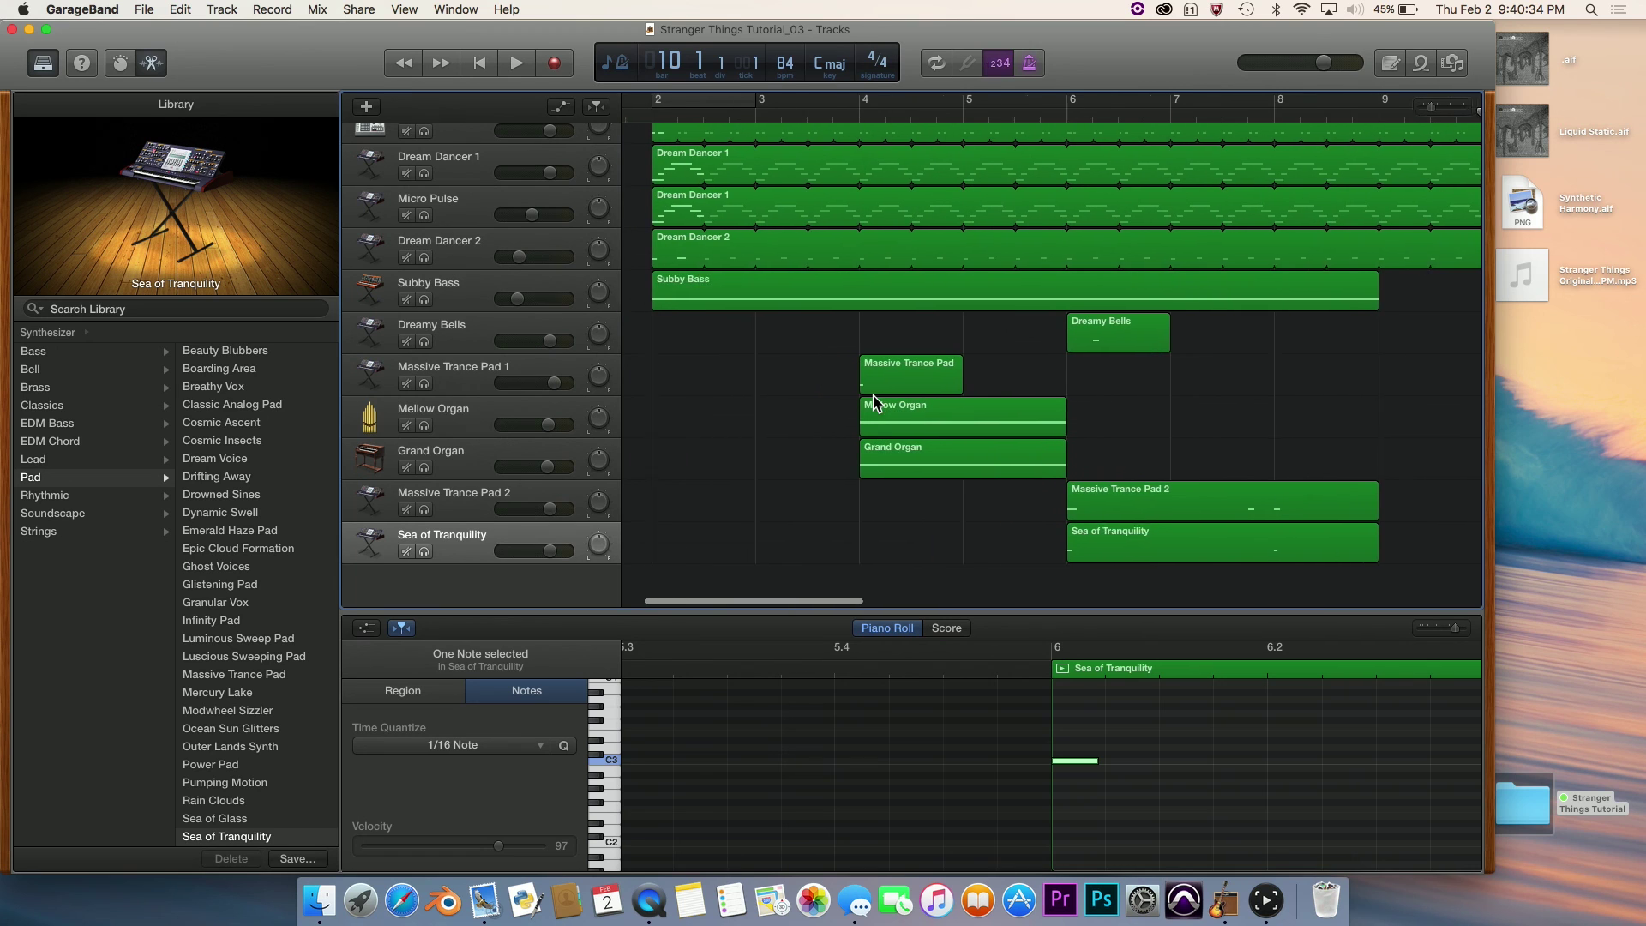
scroll(783, 536, "up", 5)
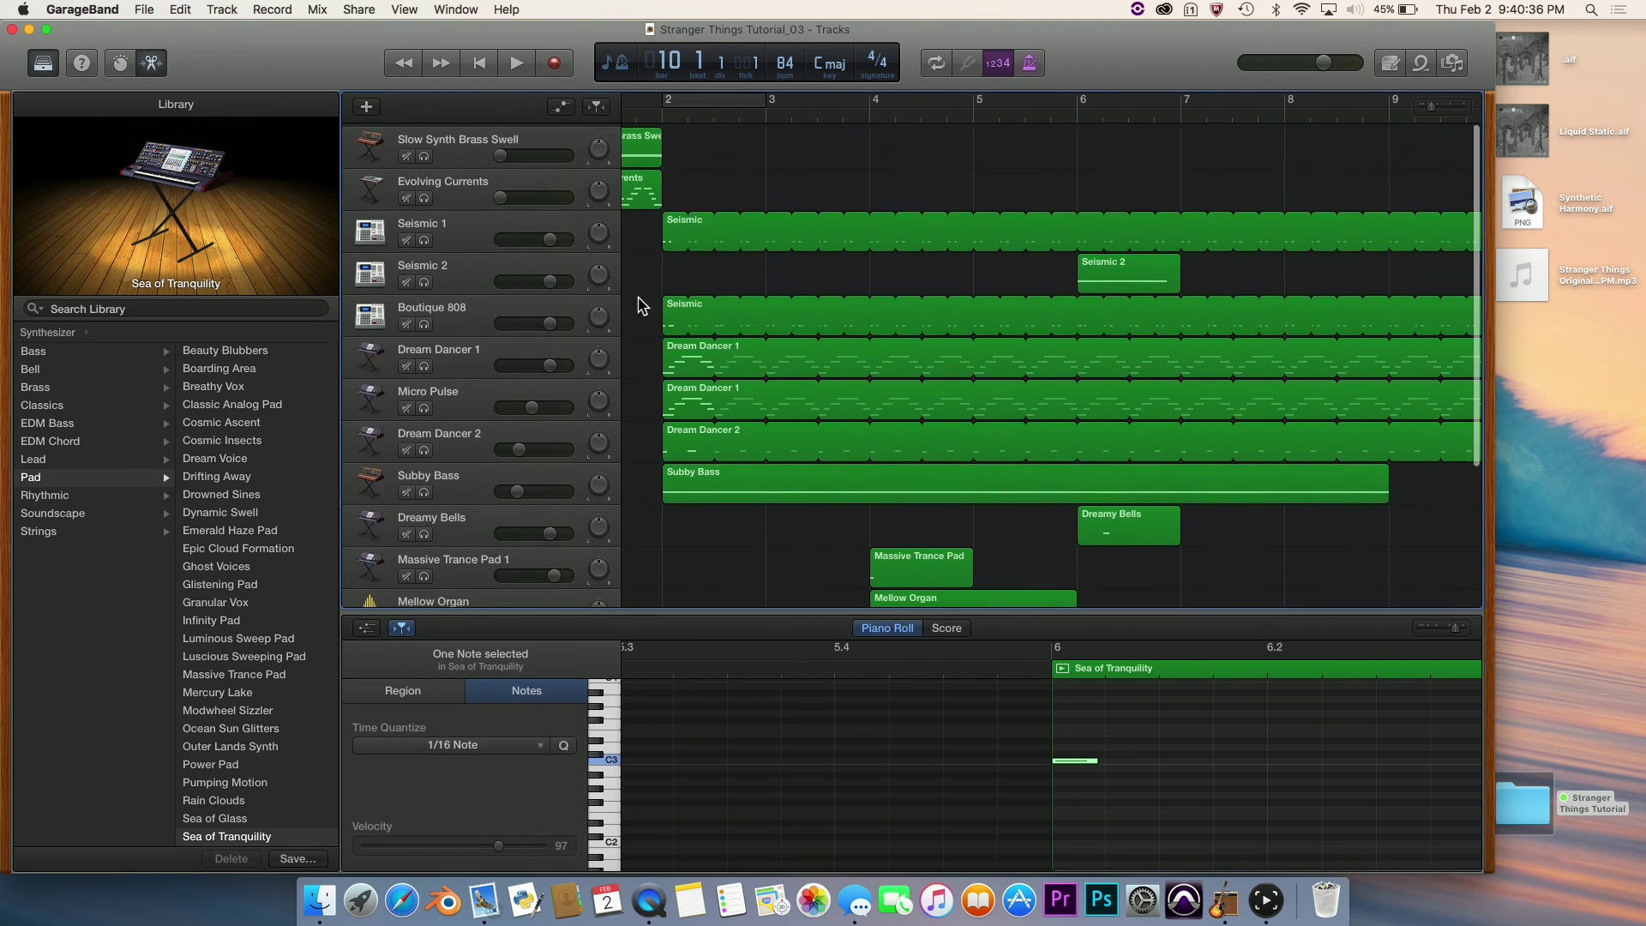
scroll(713, 223, "down", 5)
scroll(794, 459, "up", 5)
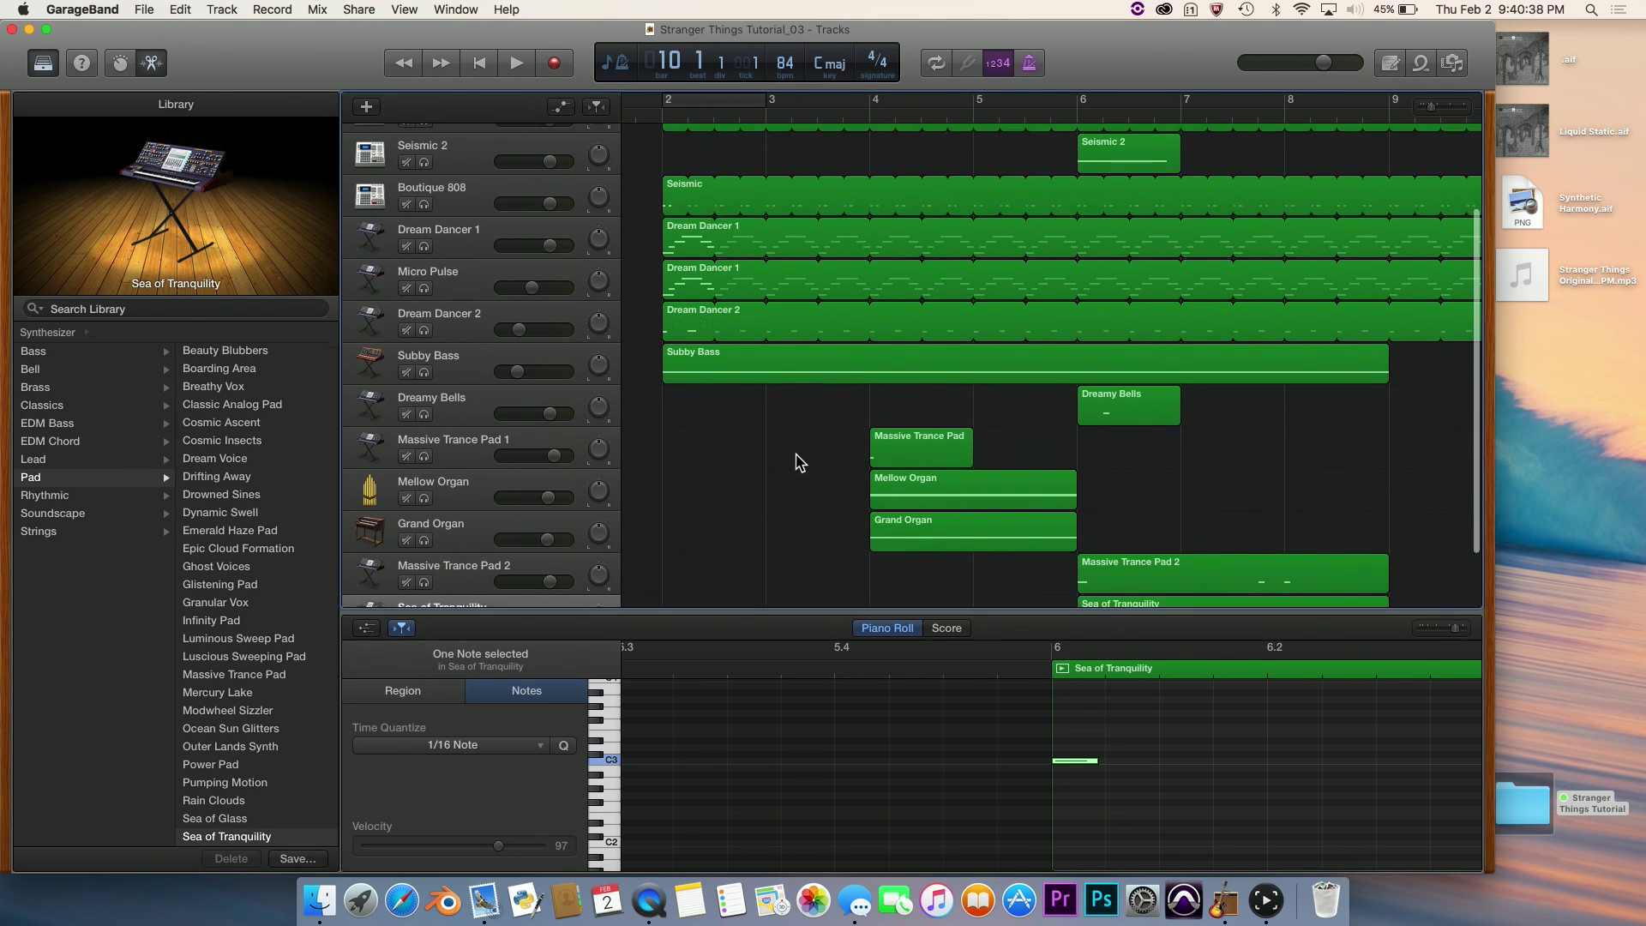
Play back the whole arrangement from bar 1 past bar 10, and close the Piano Roll editor.
key("Return")
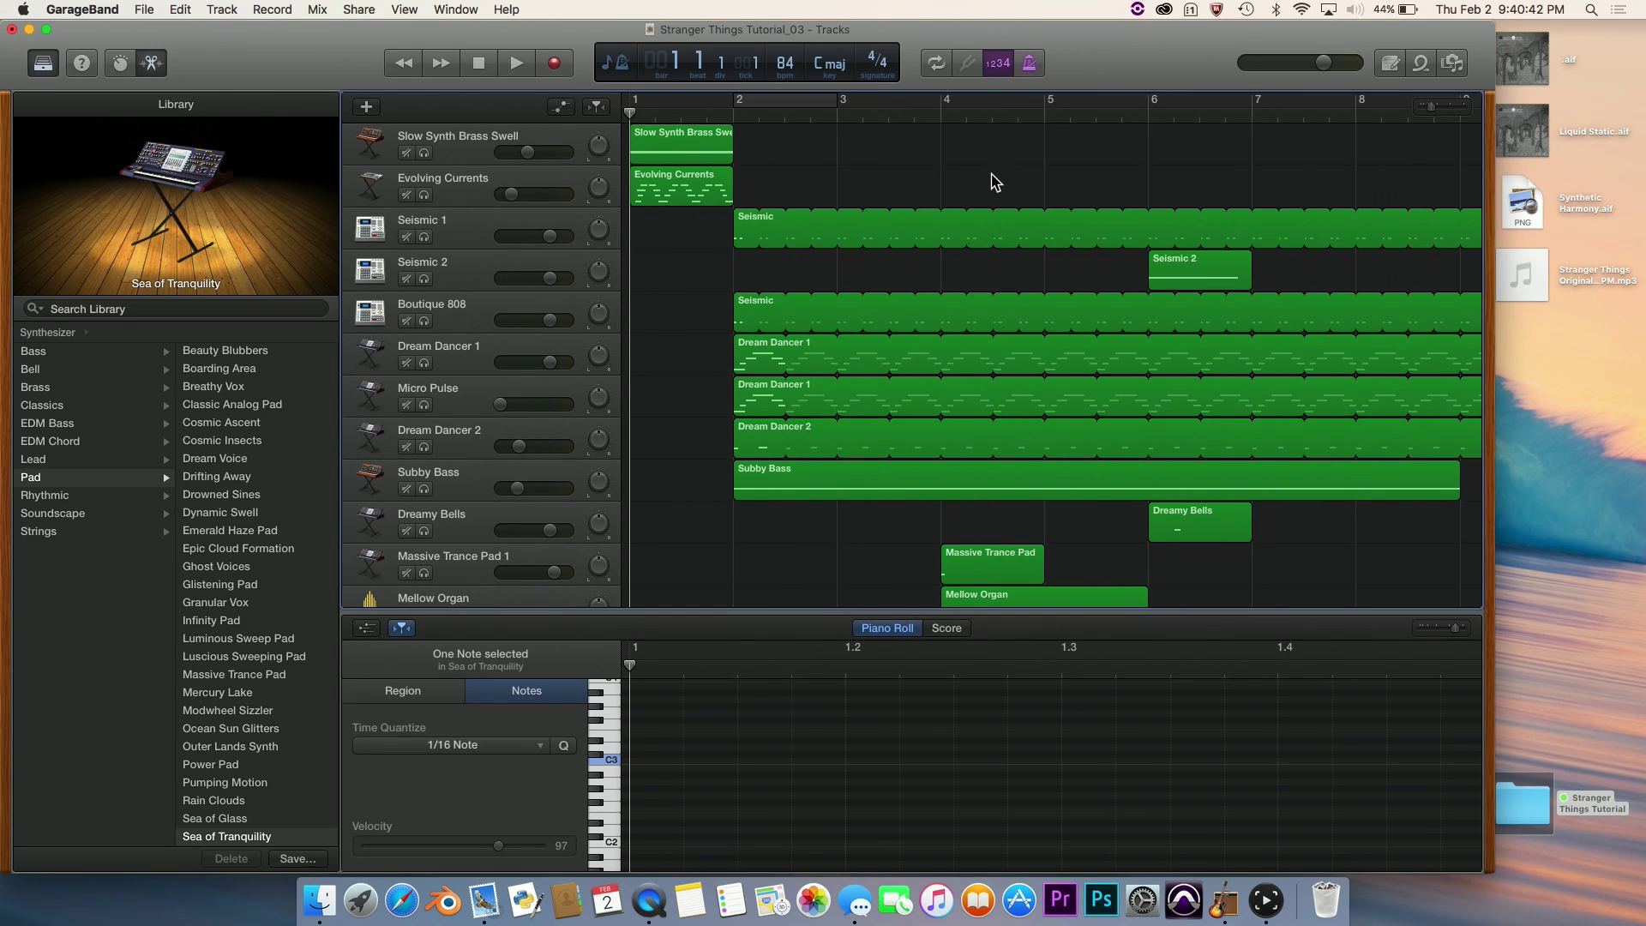
key("space")
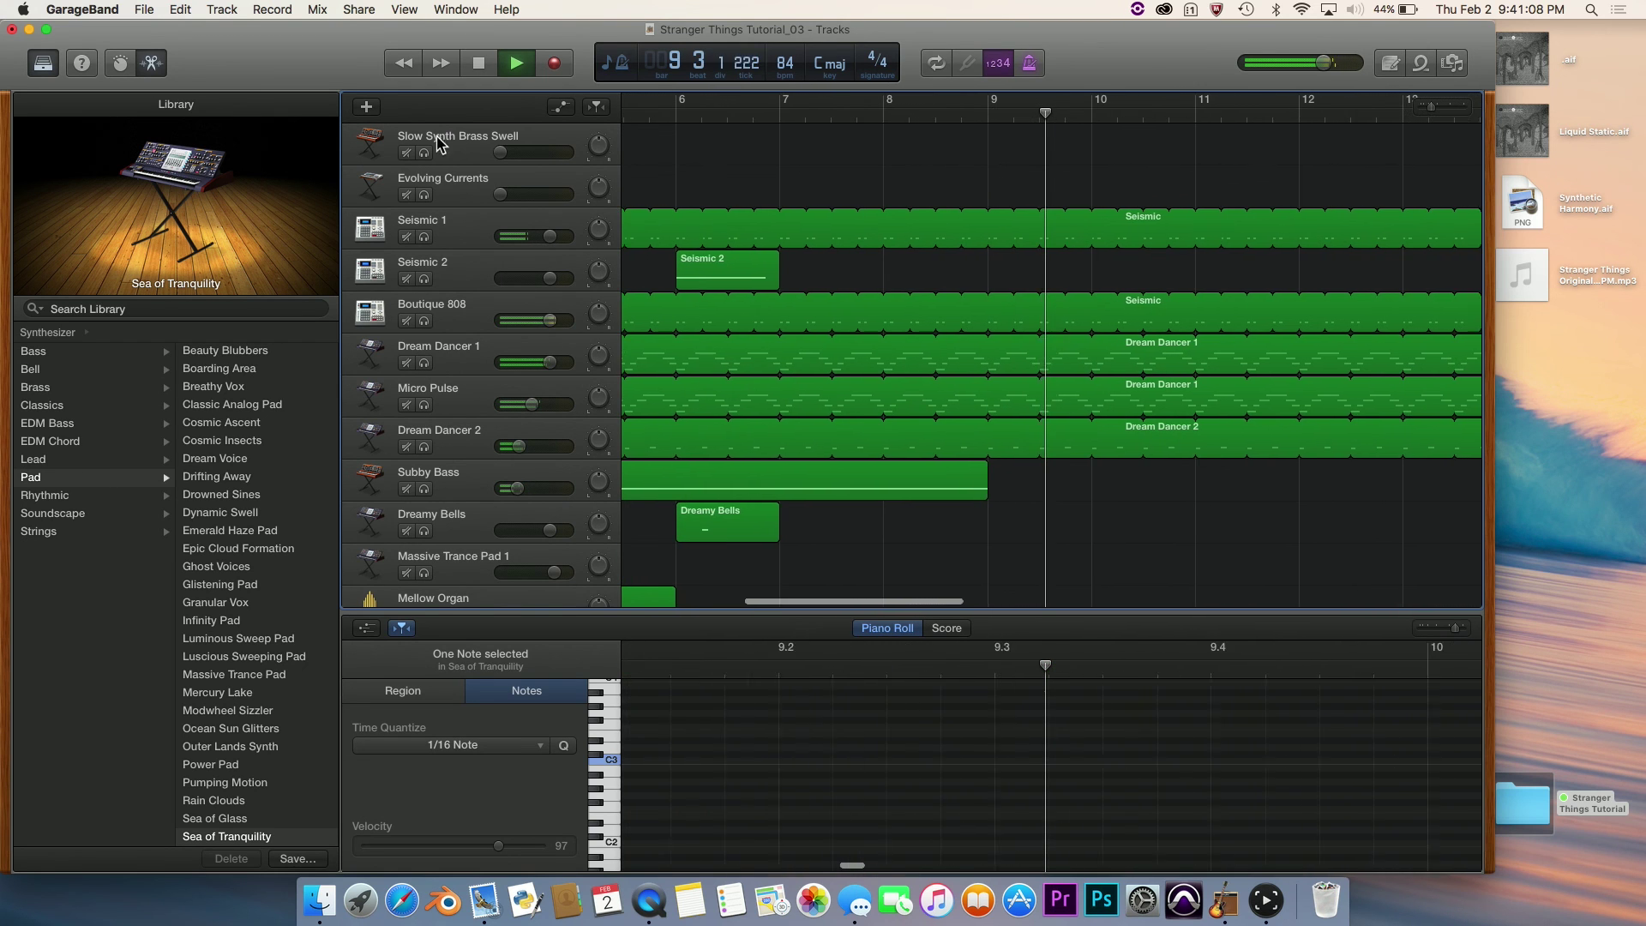
left_click(153, 63)
key("space")
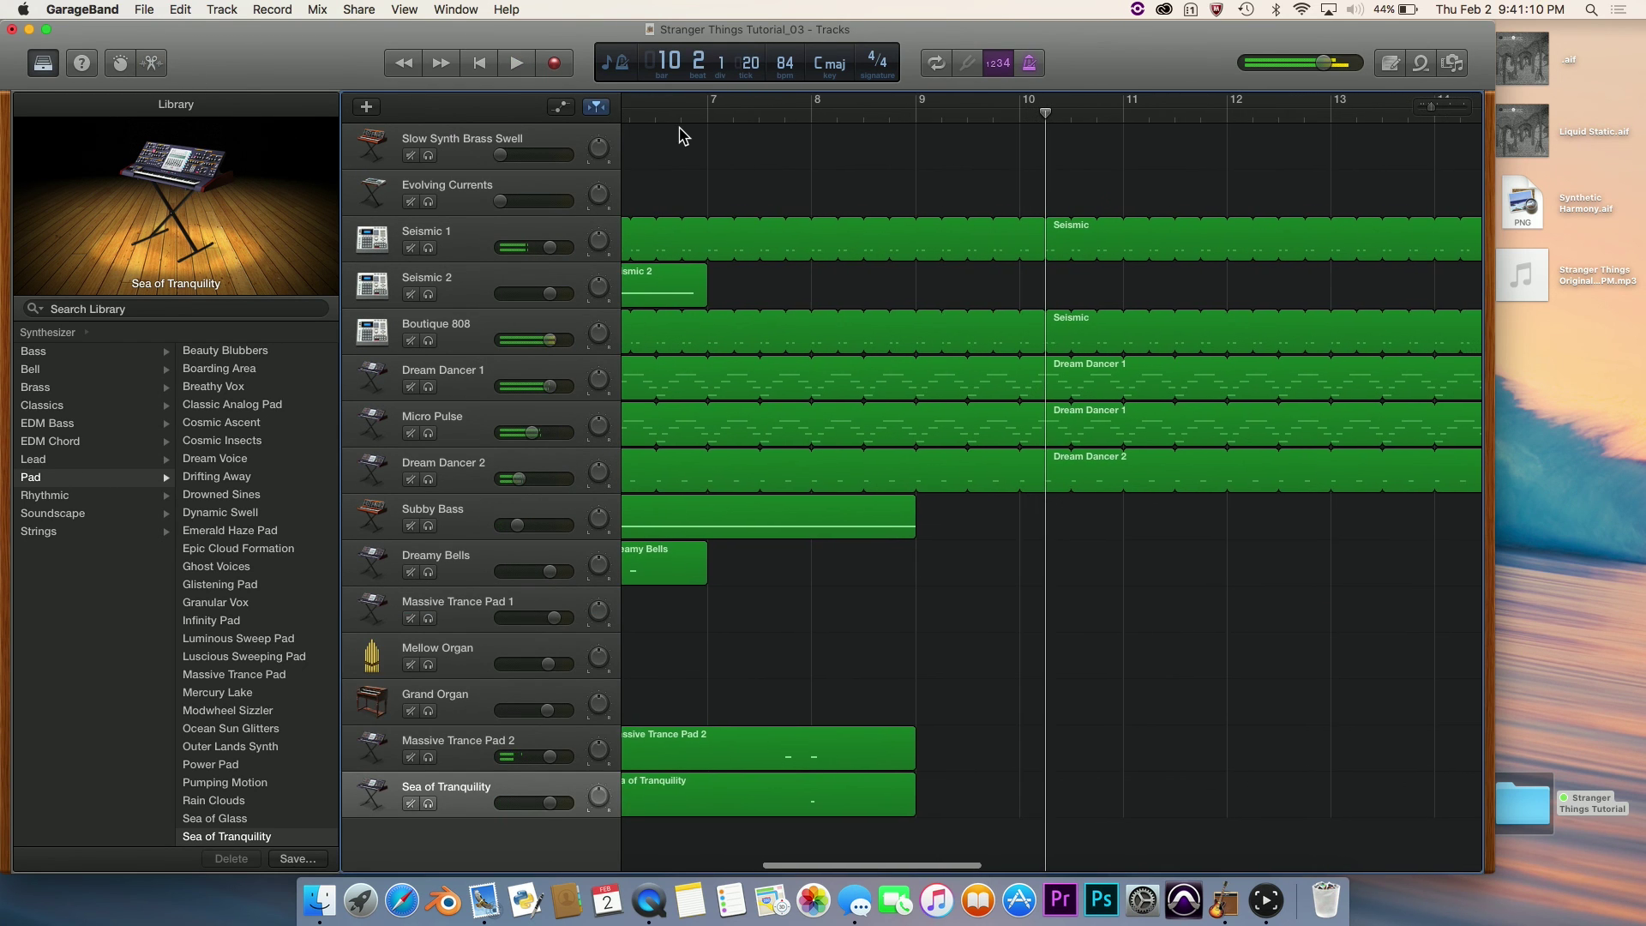
scroll(1046, 217, "left", 4)
scroll(1044, 218, "down", 5)
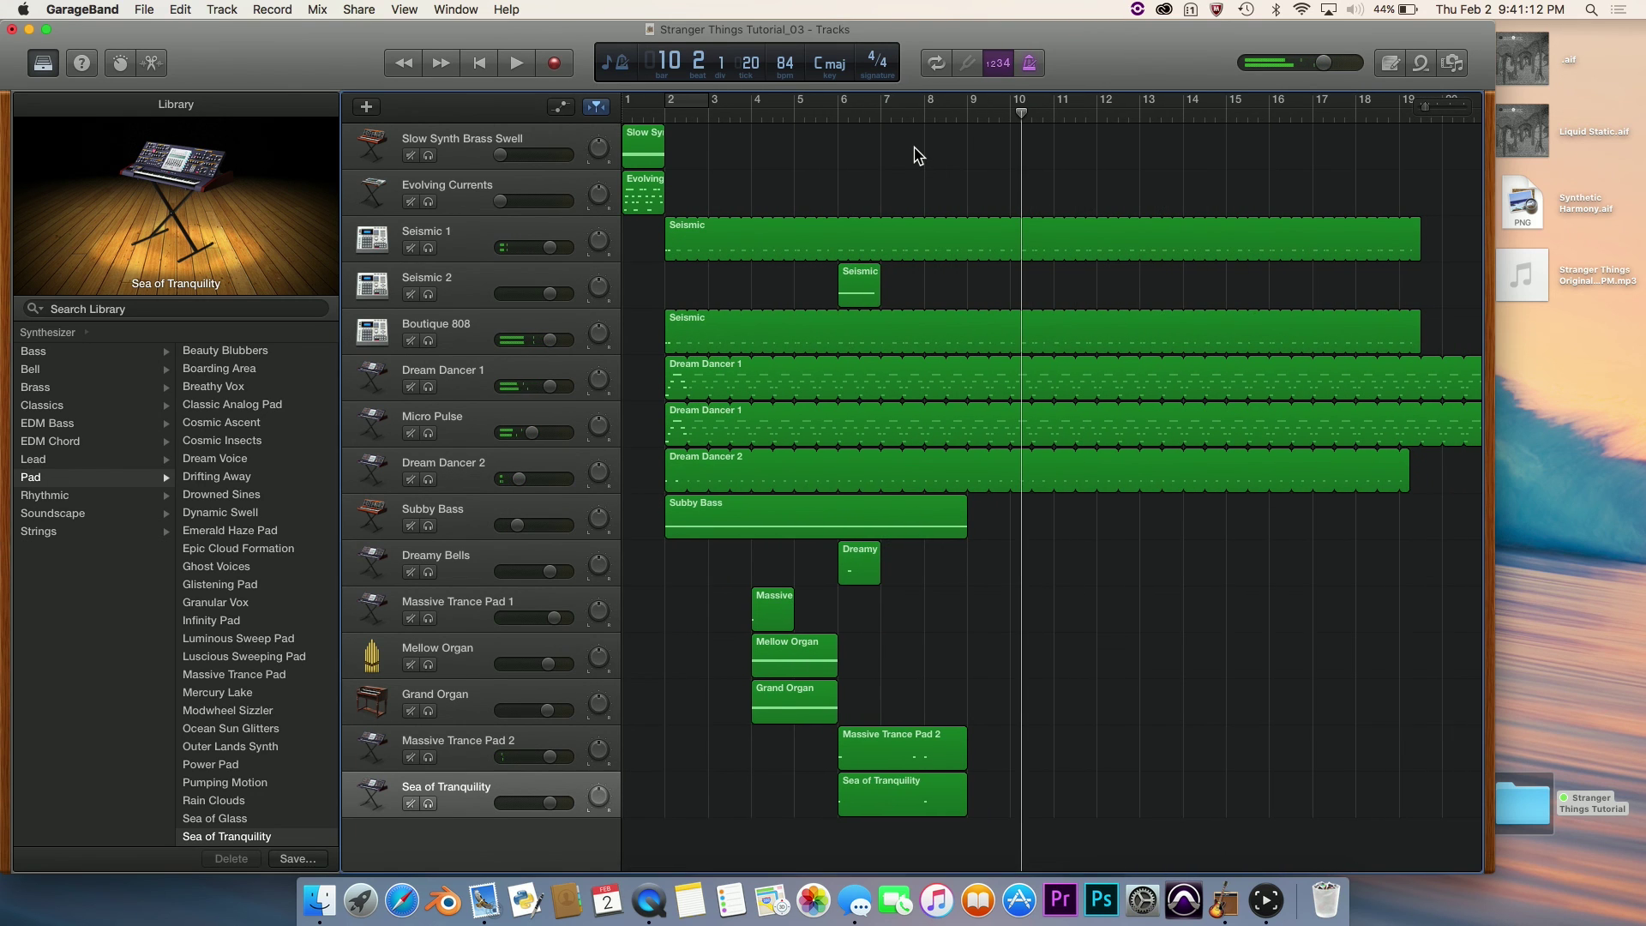
scroll(919, 156, "down", 1)
scroll(919, 155, "up", 1)
scroll(919, 155, "up", 4)
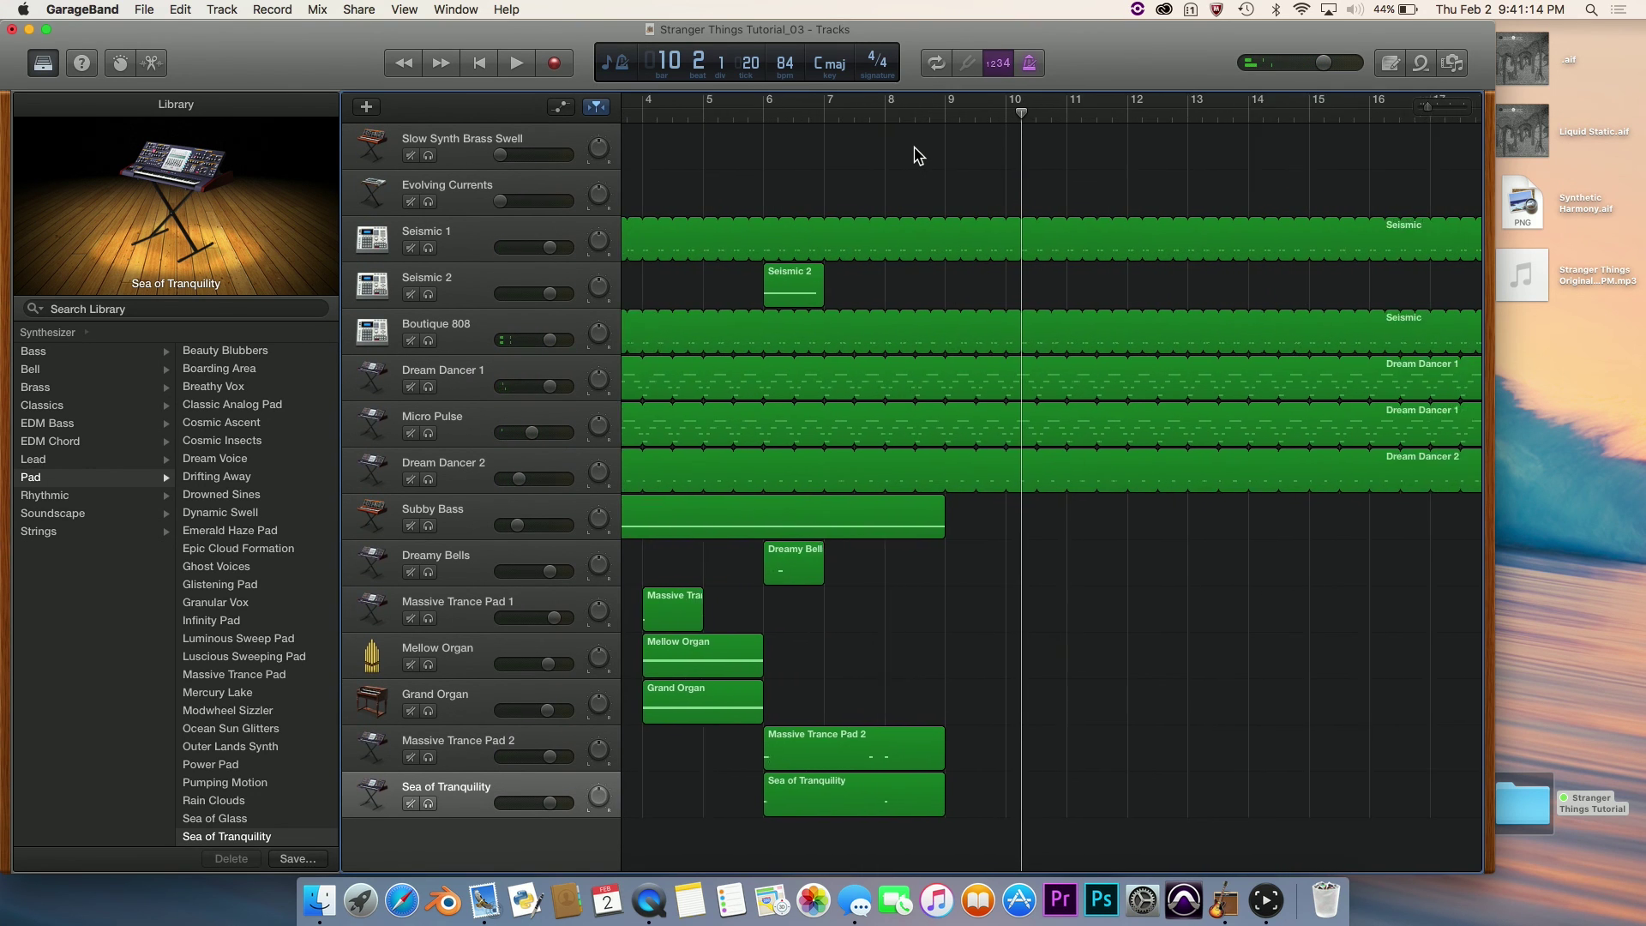
scroll(918, 155, "down", 6)
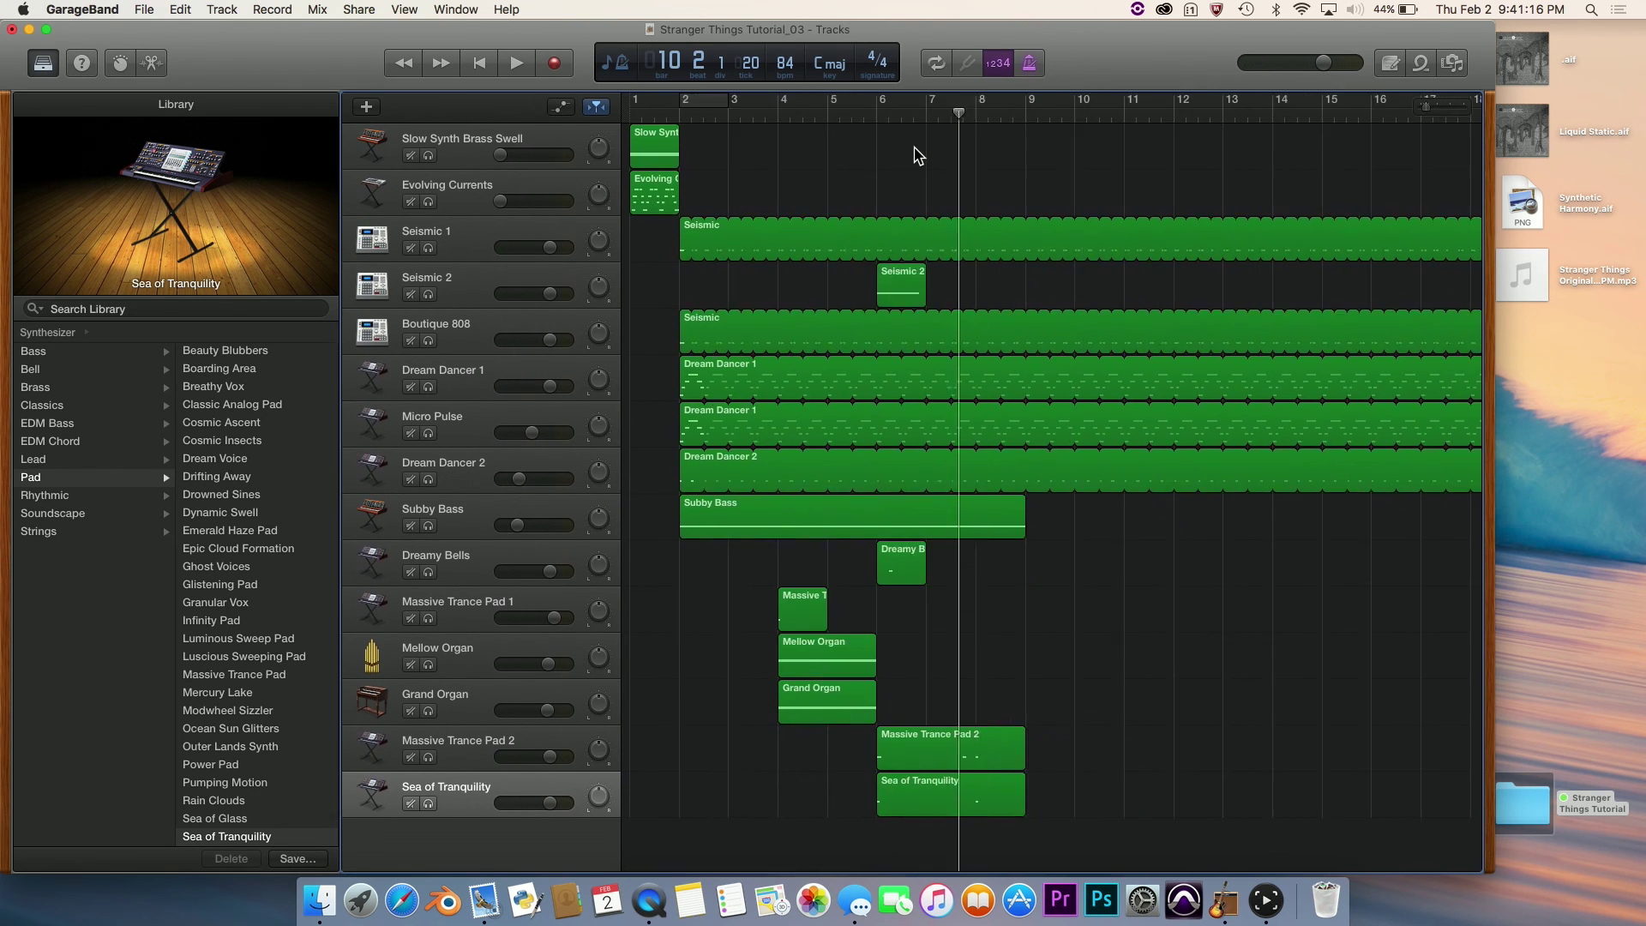